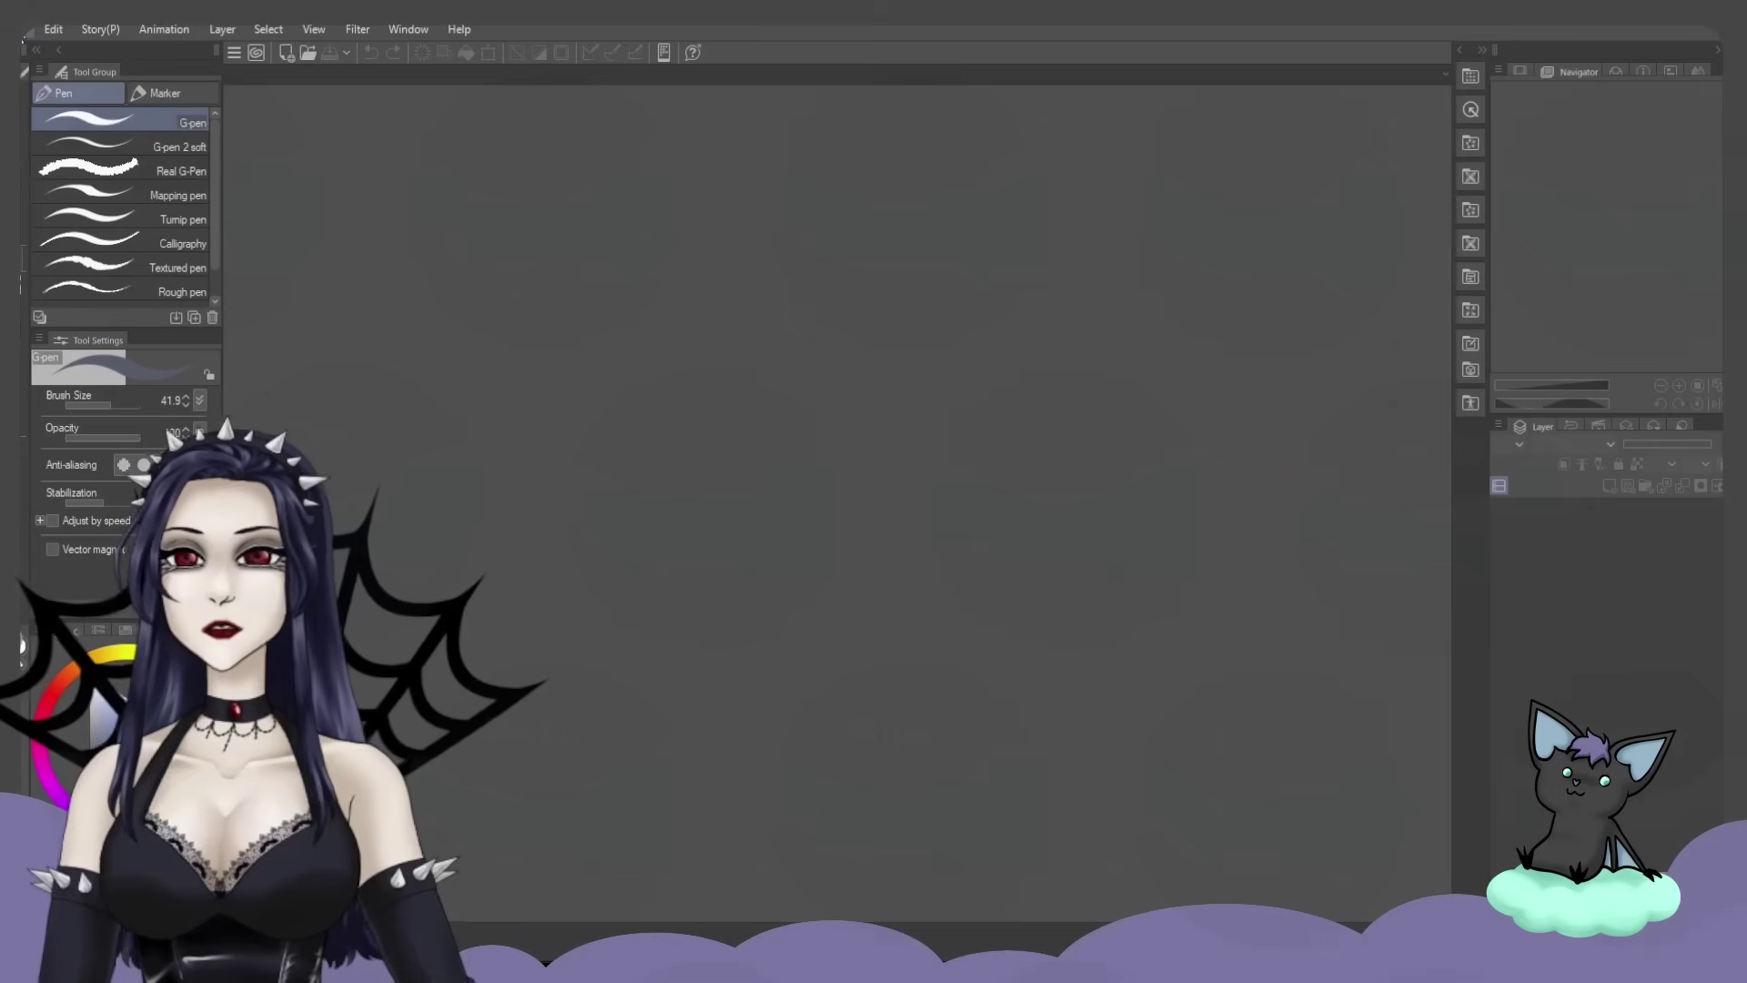
Start a new file with the Animation project type
left_click(23, 30)
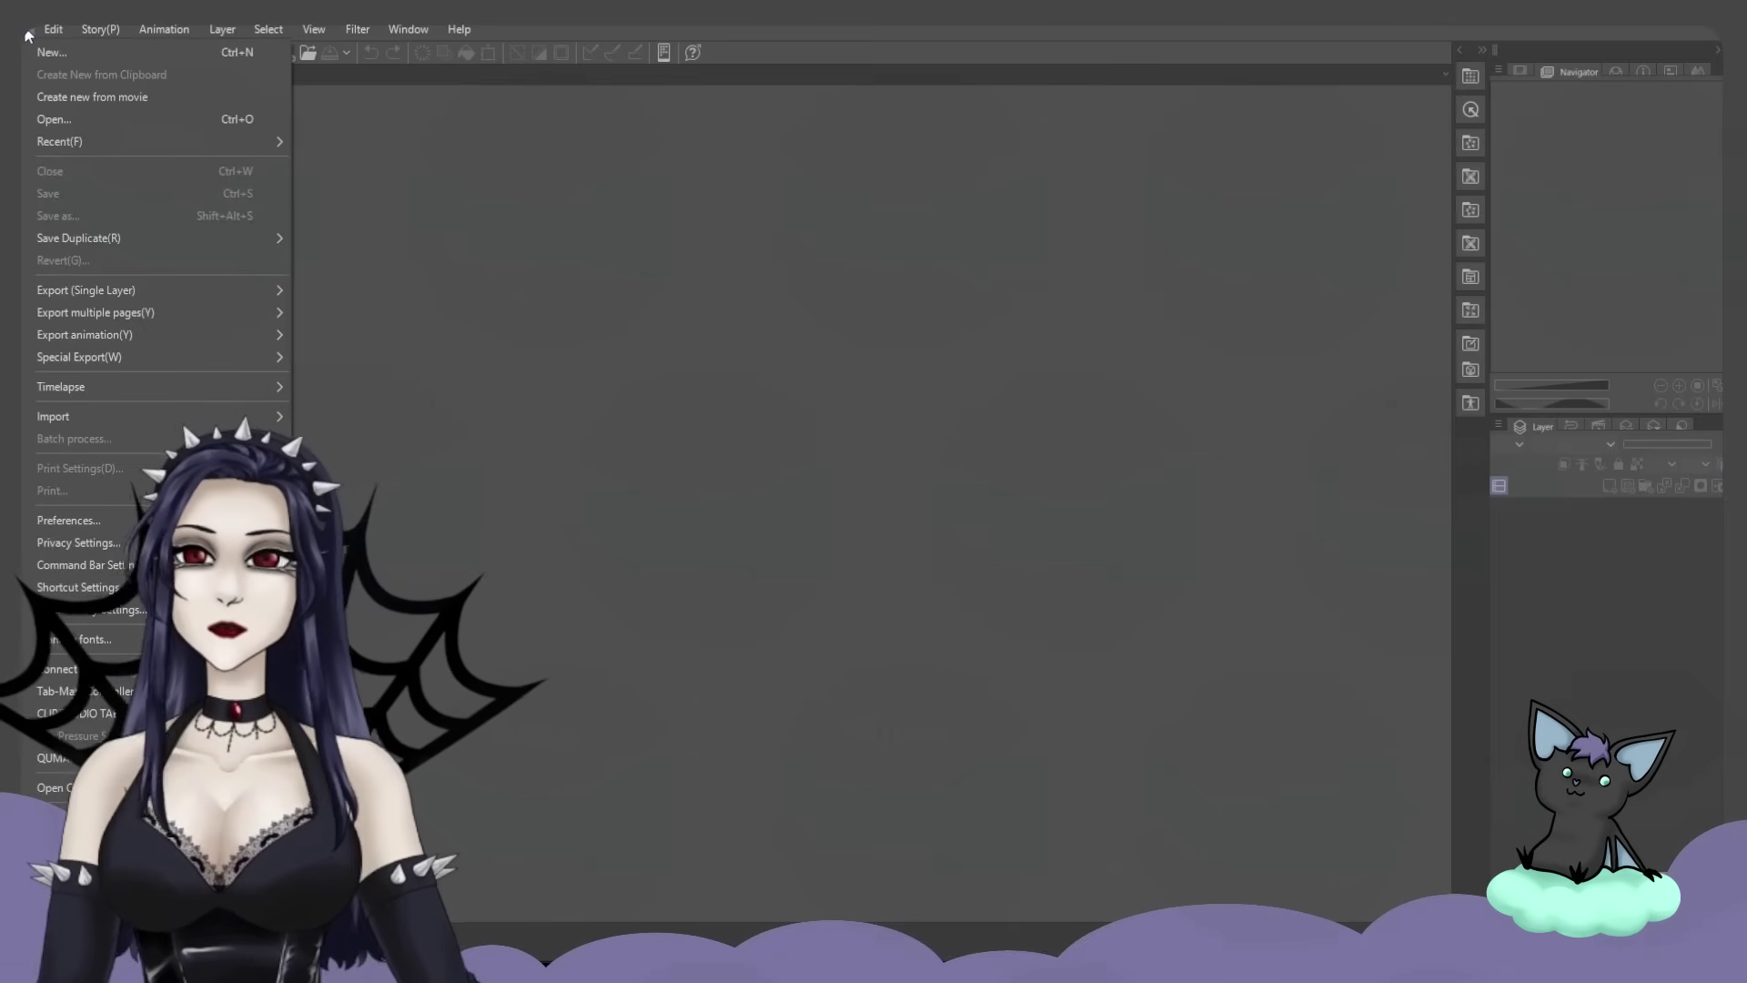
left_click(31, 52)
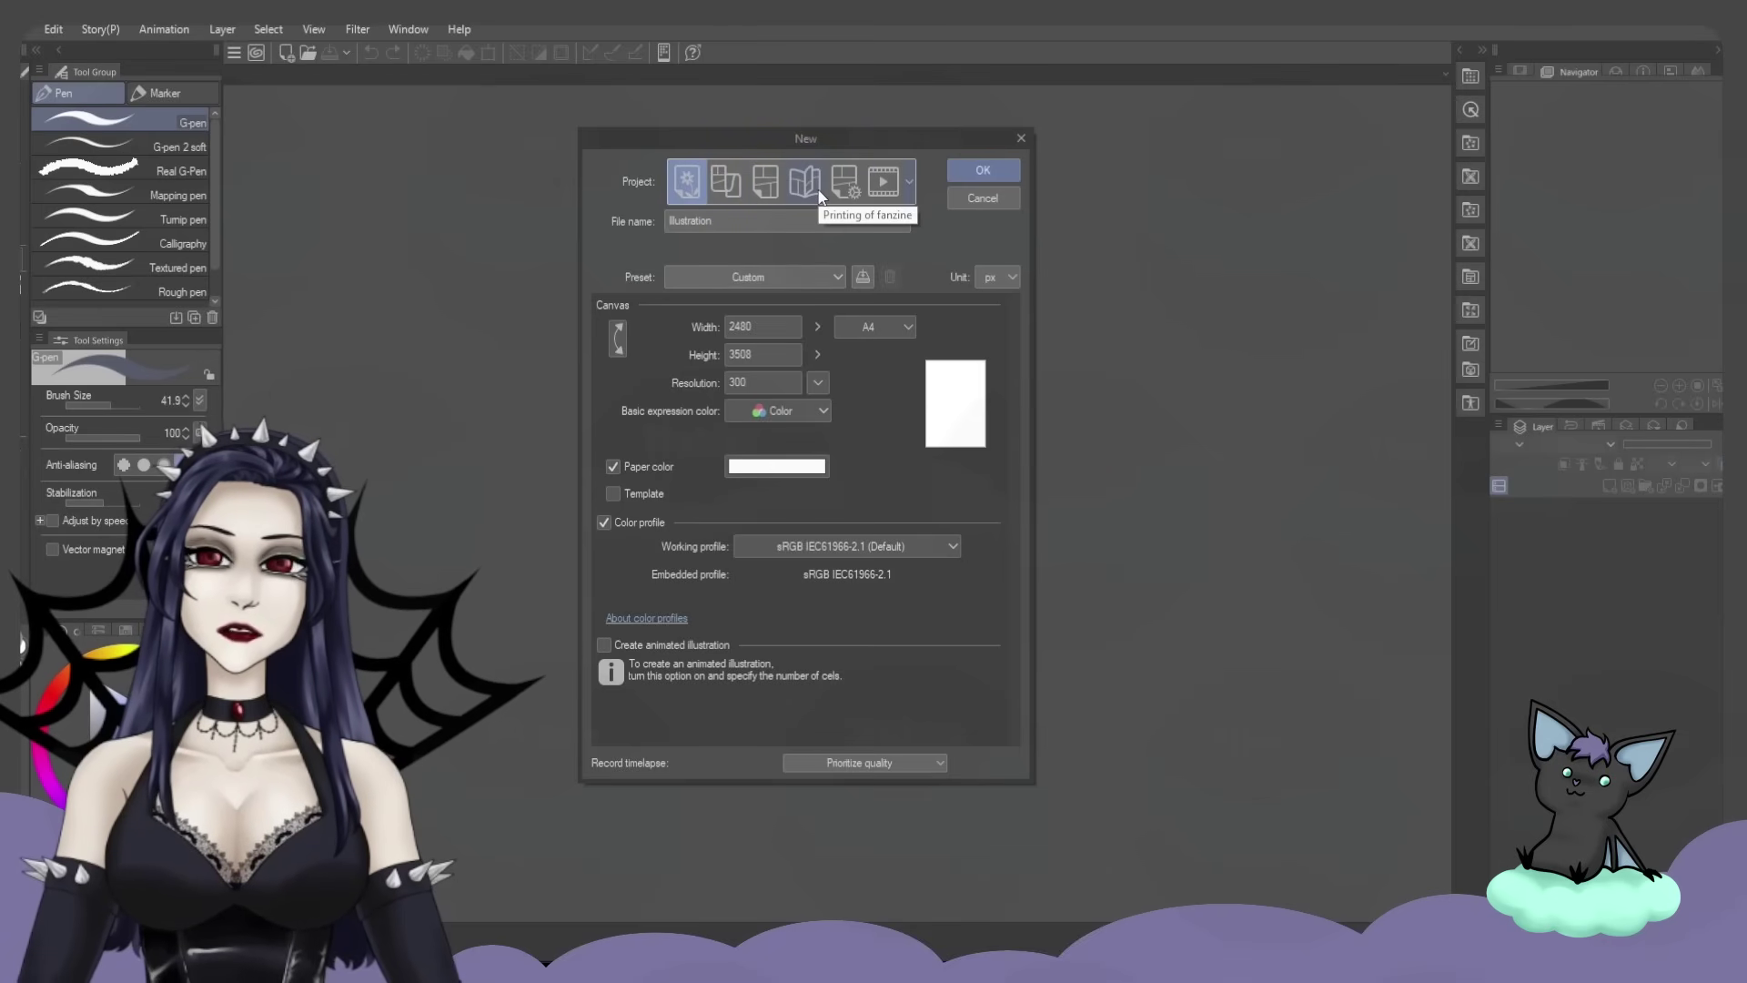
left_click(882, 185)
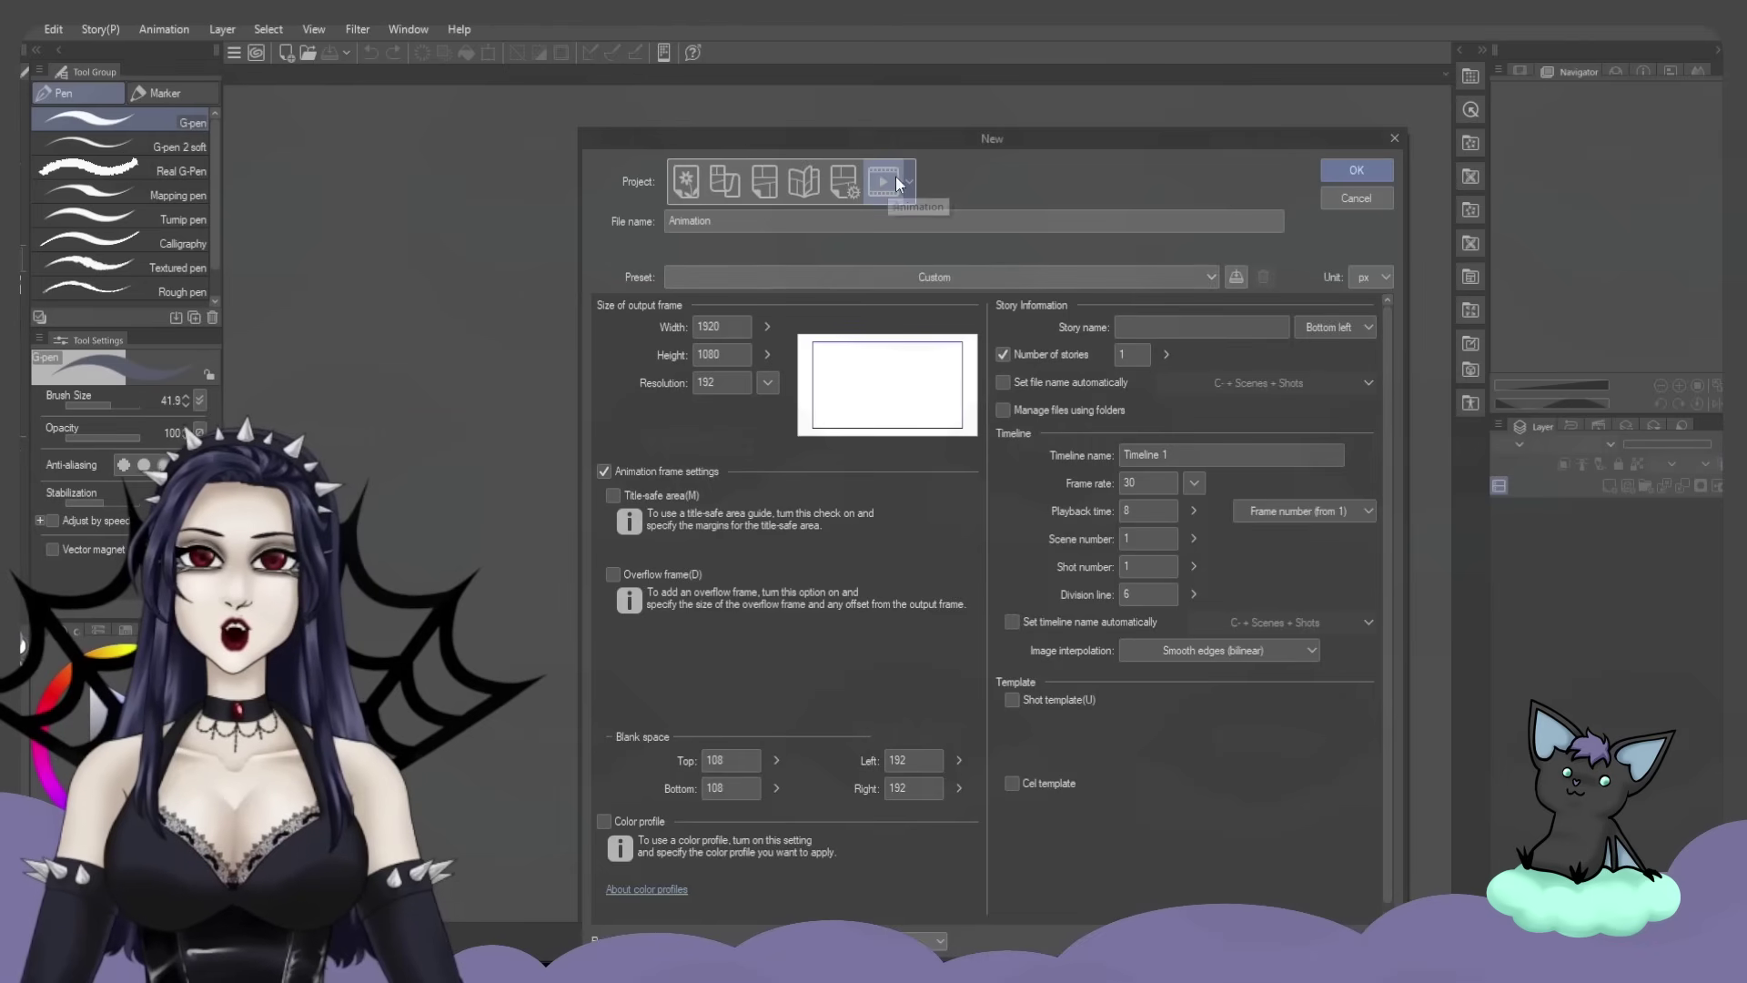
left_click_drag(1101, 144, 899, 112)
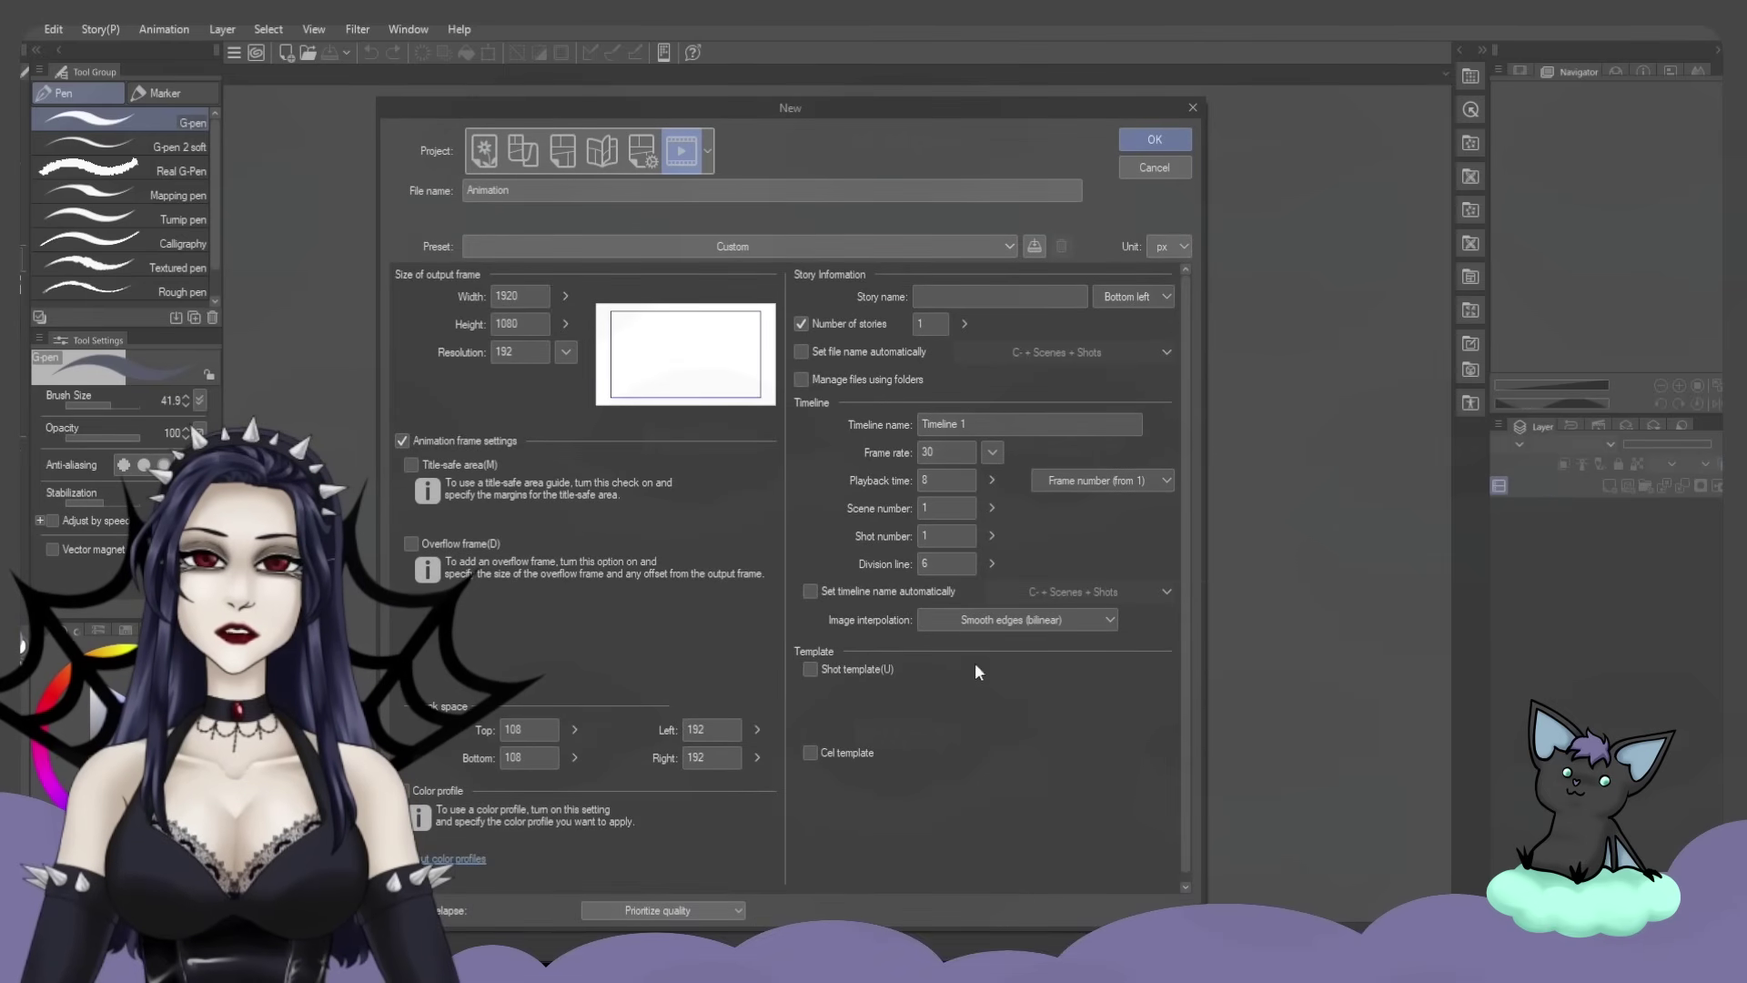
Set the output frame to 1080 px wide and 1920 px high, and create the animation canvas
left_click(526, 296)
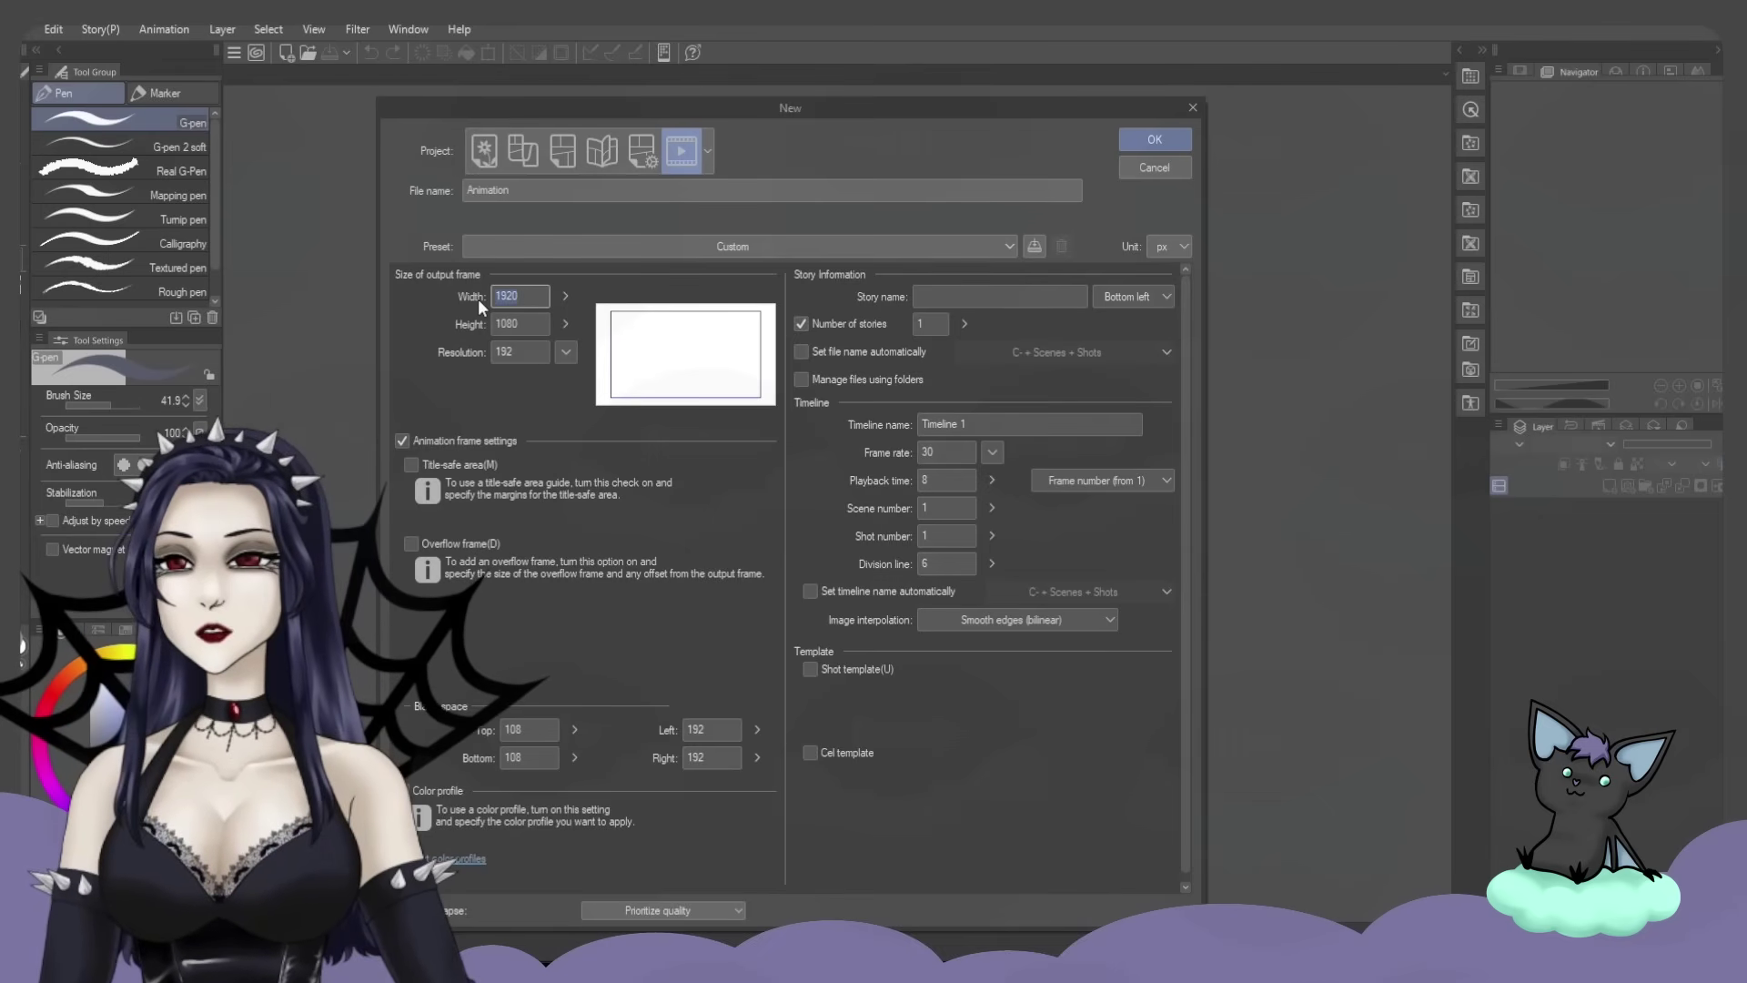
type("1080")
key("Tab")
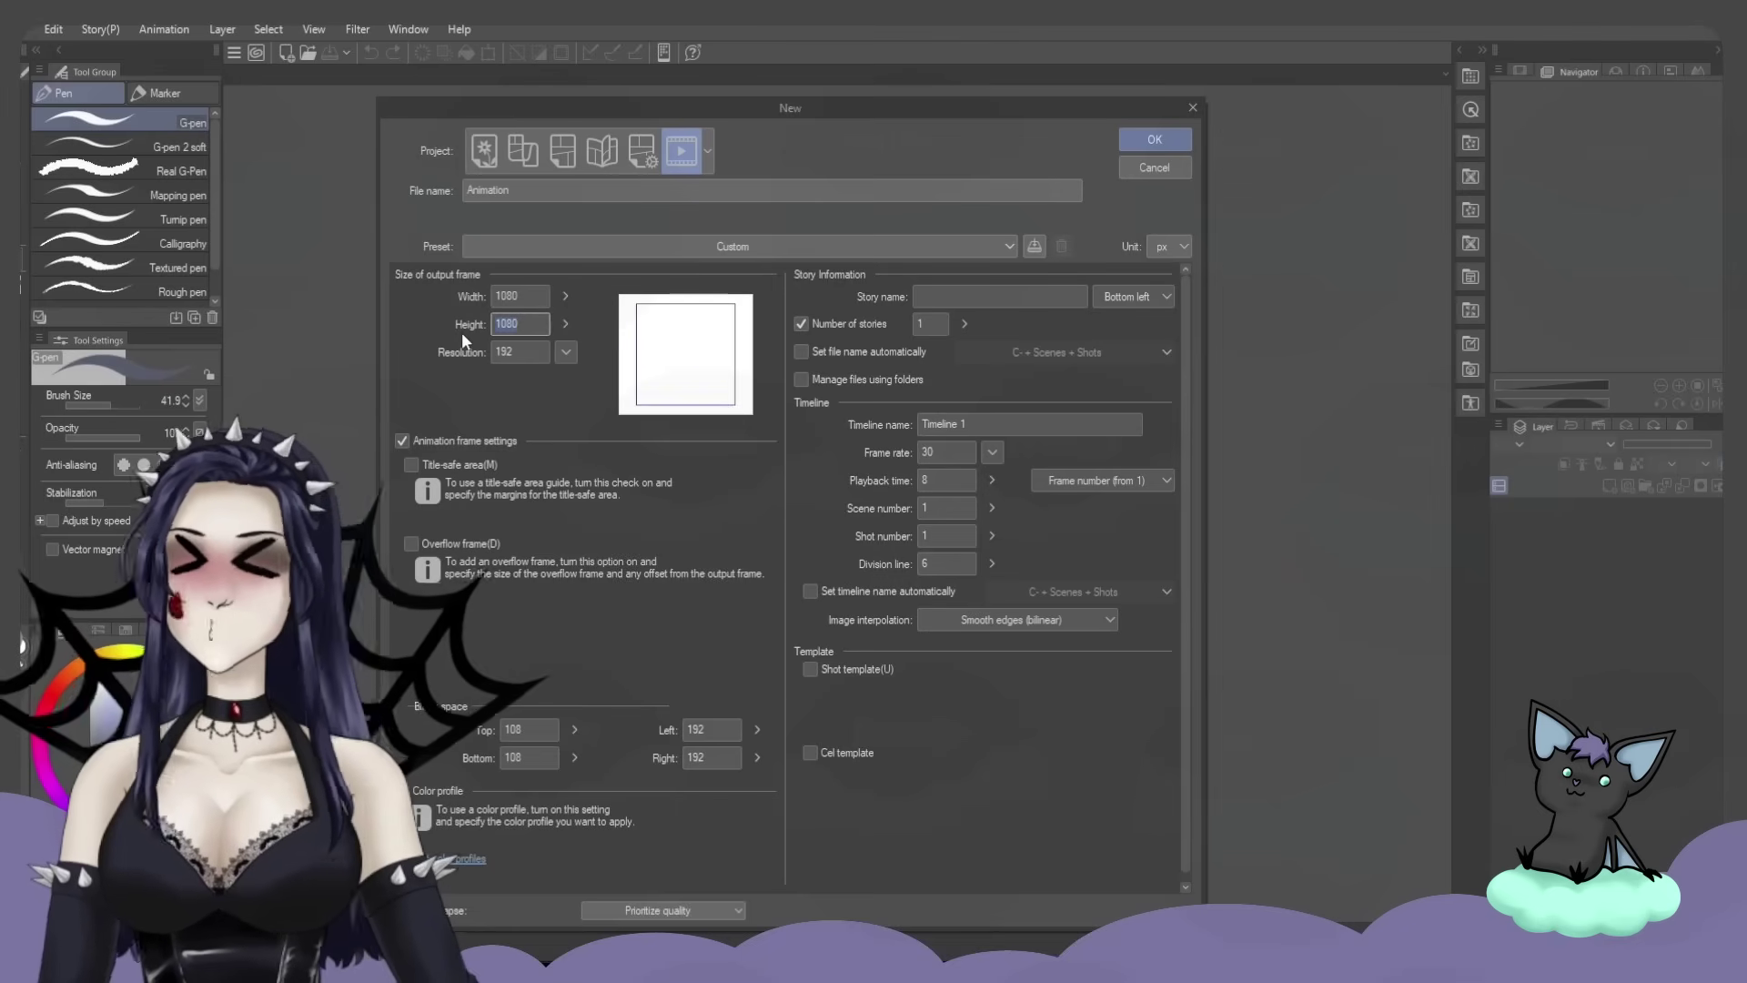
type("1920")
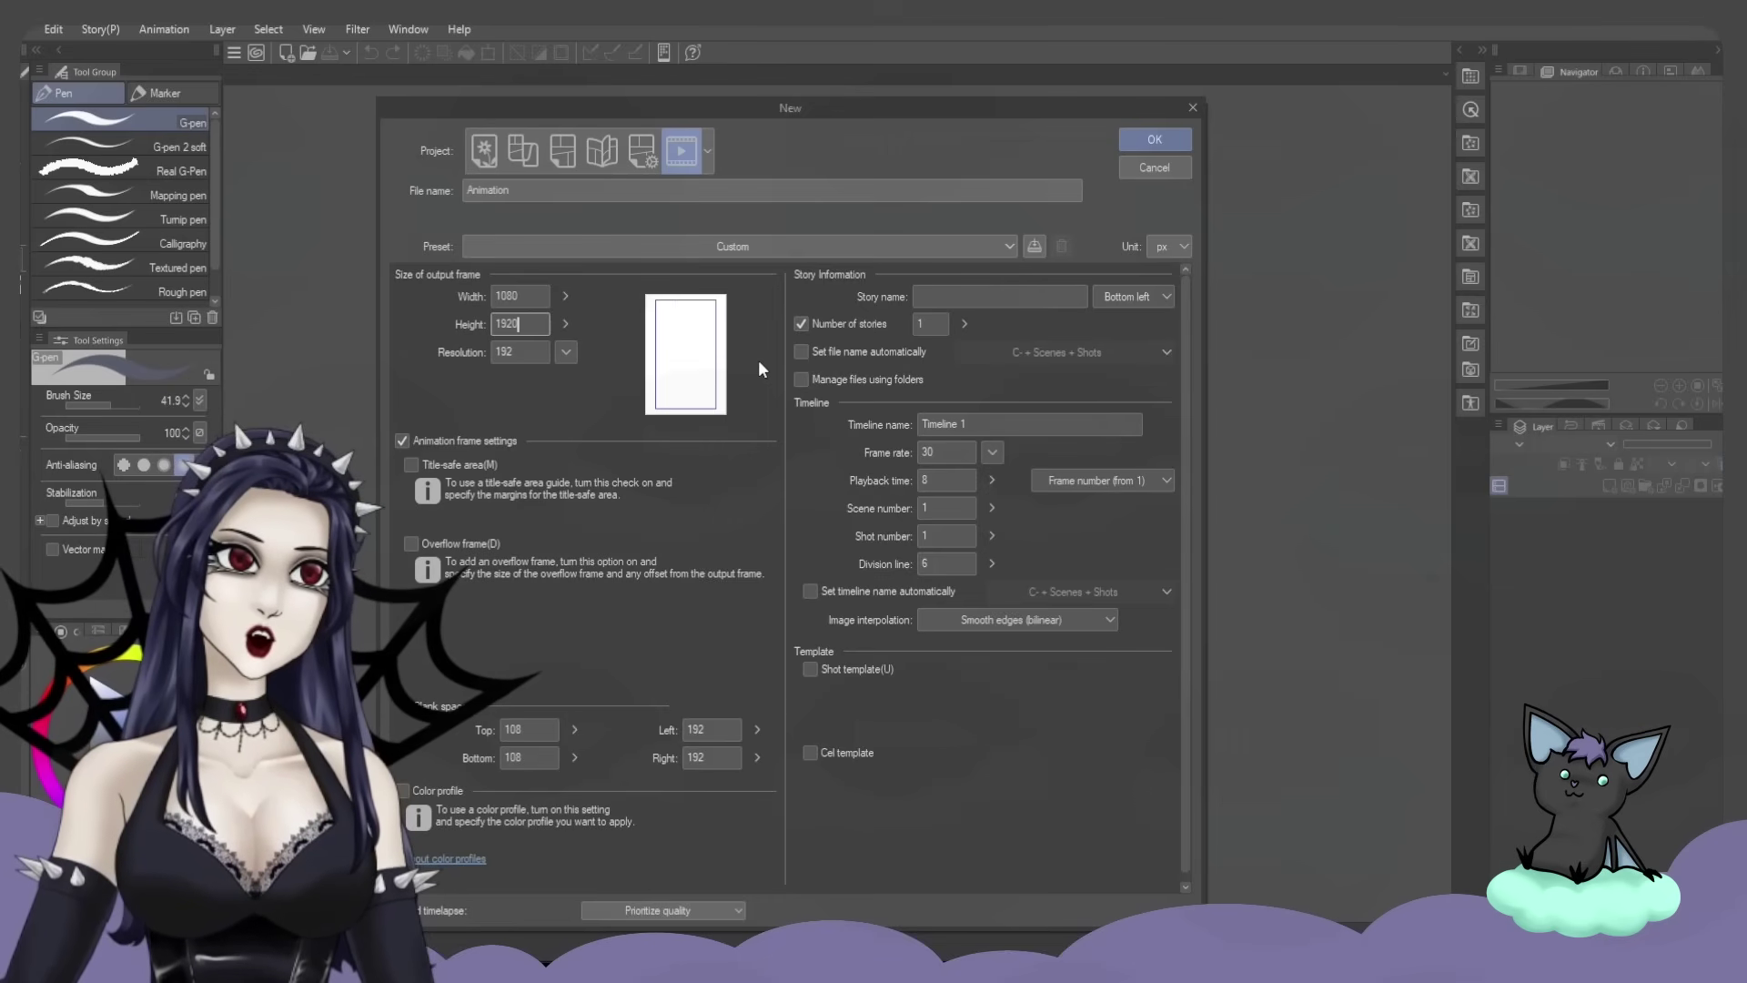
left_click(1160, 138)
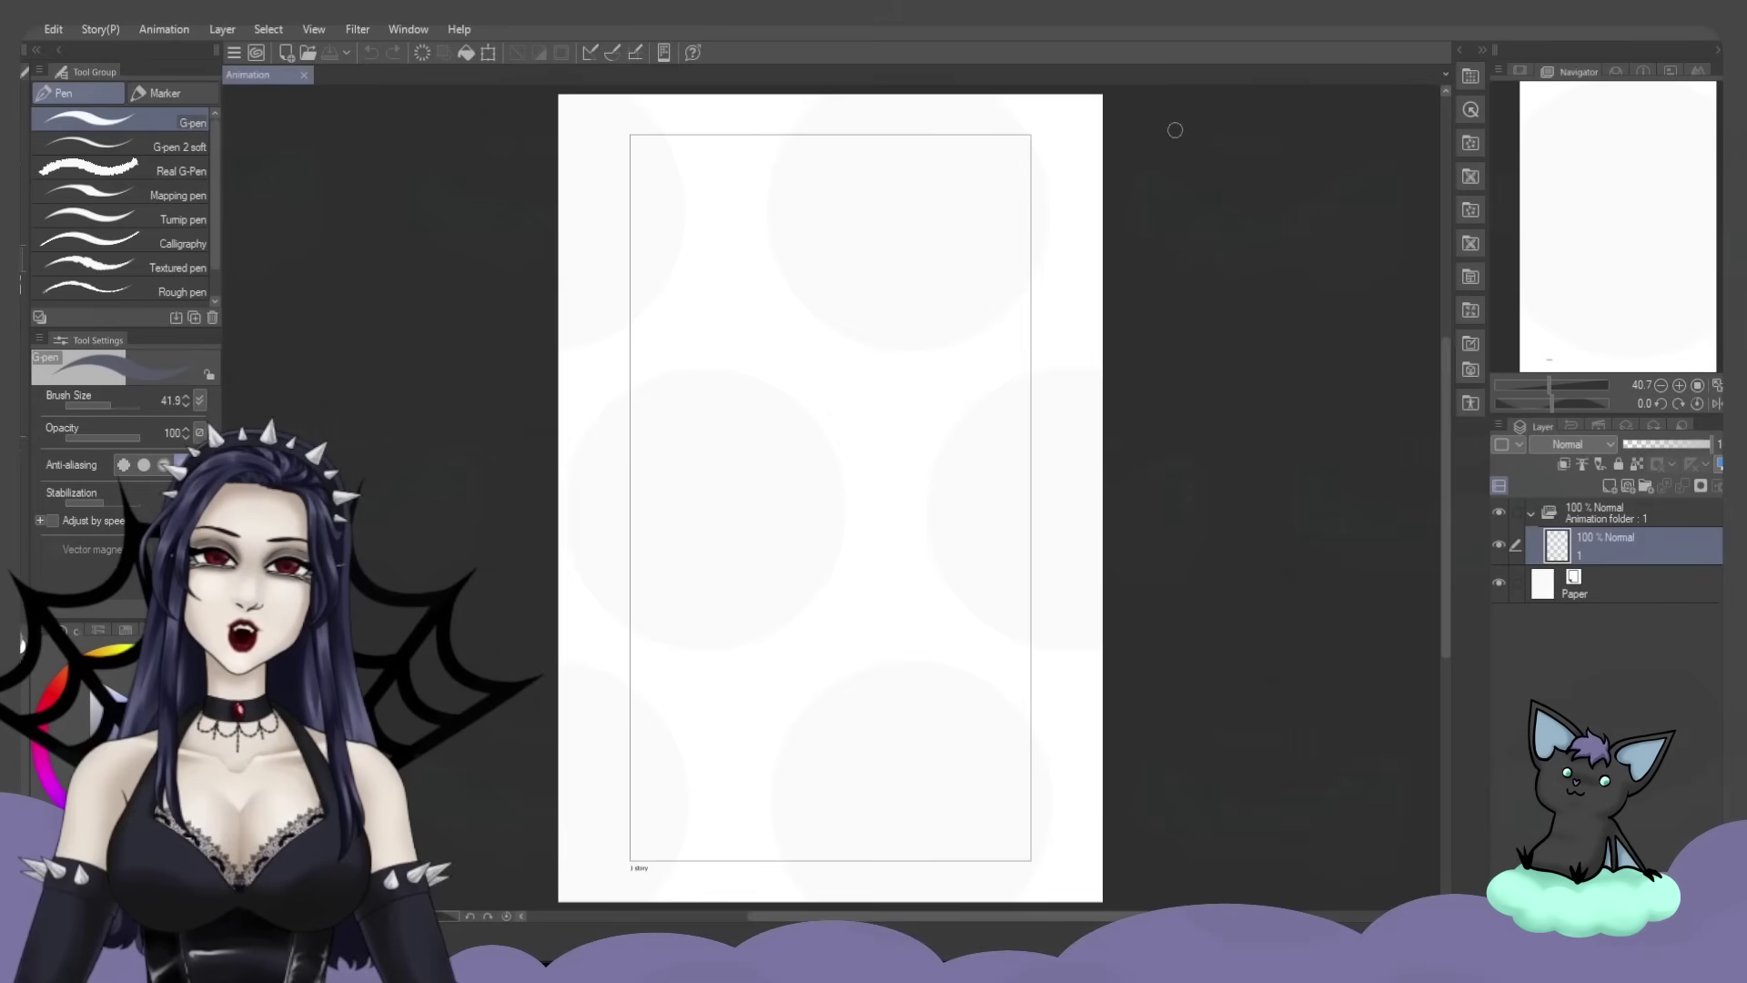
Examine the output frame border and the blank space around it on the new canvas
scroll(1192, 273, "down", 1)
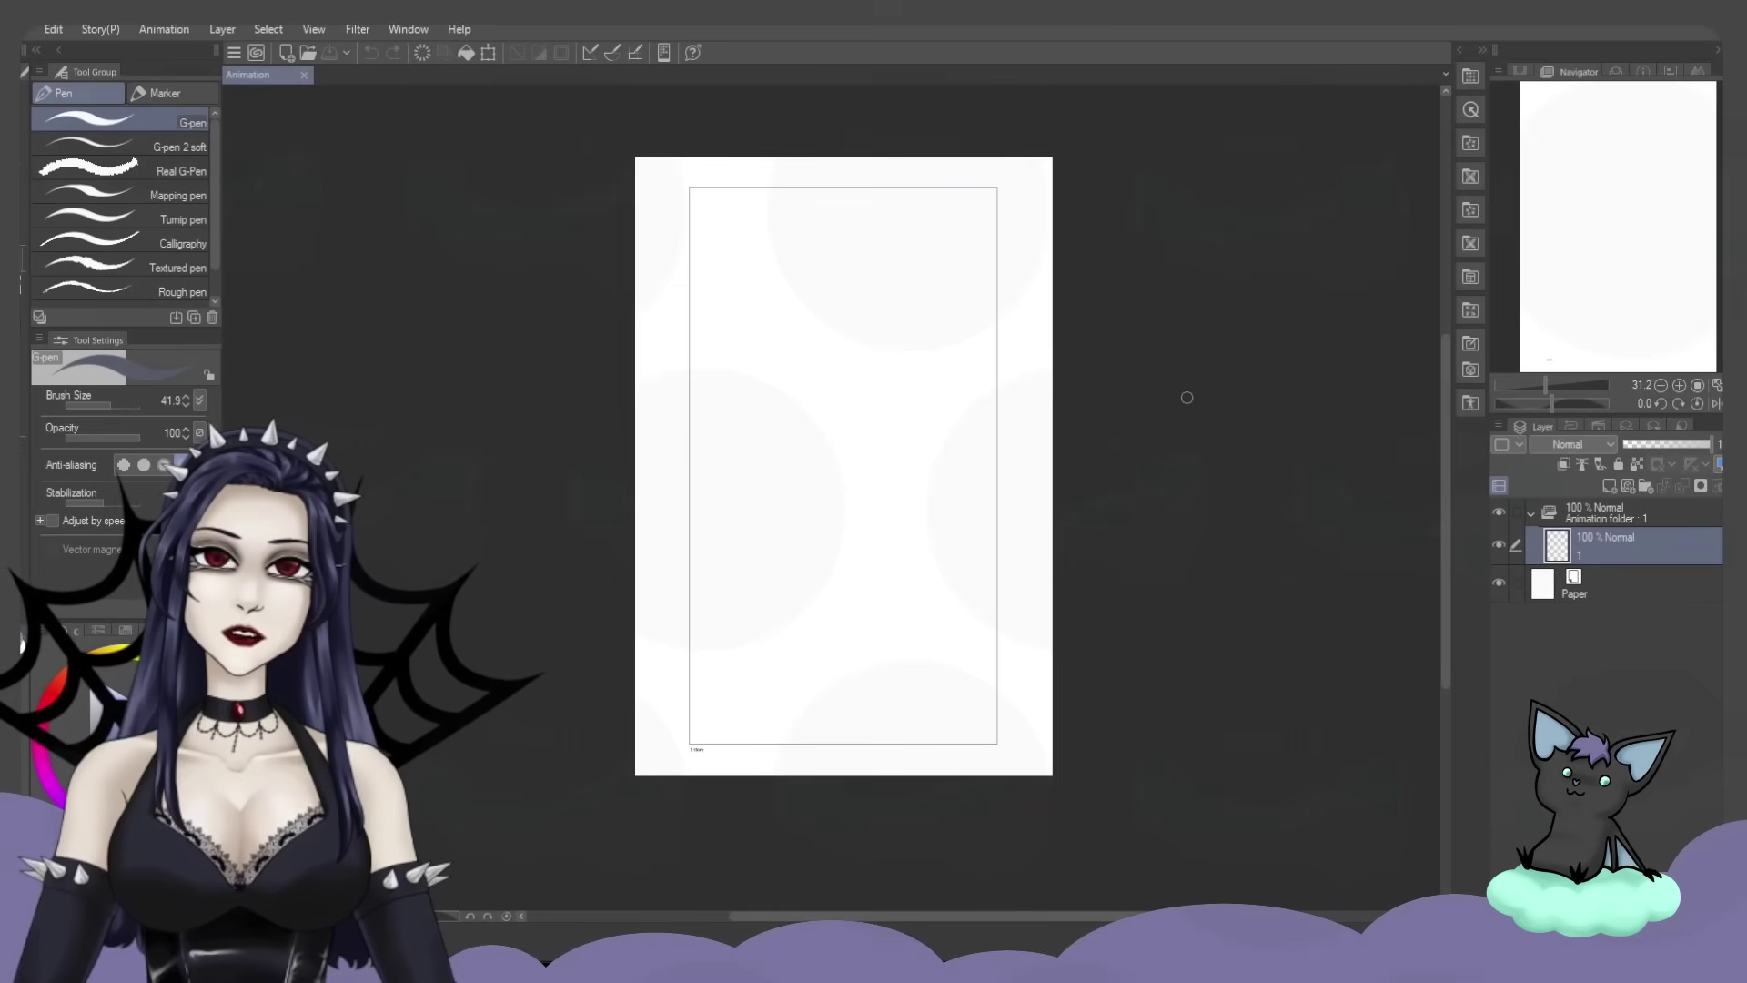
left_click(1572, 264)
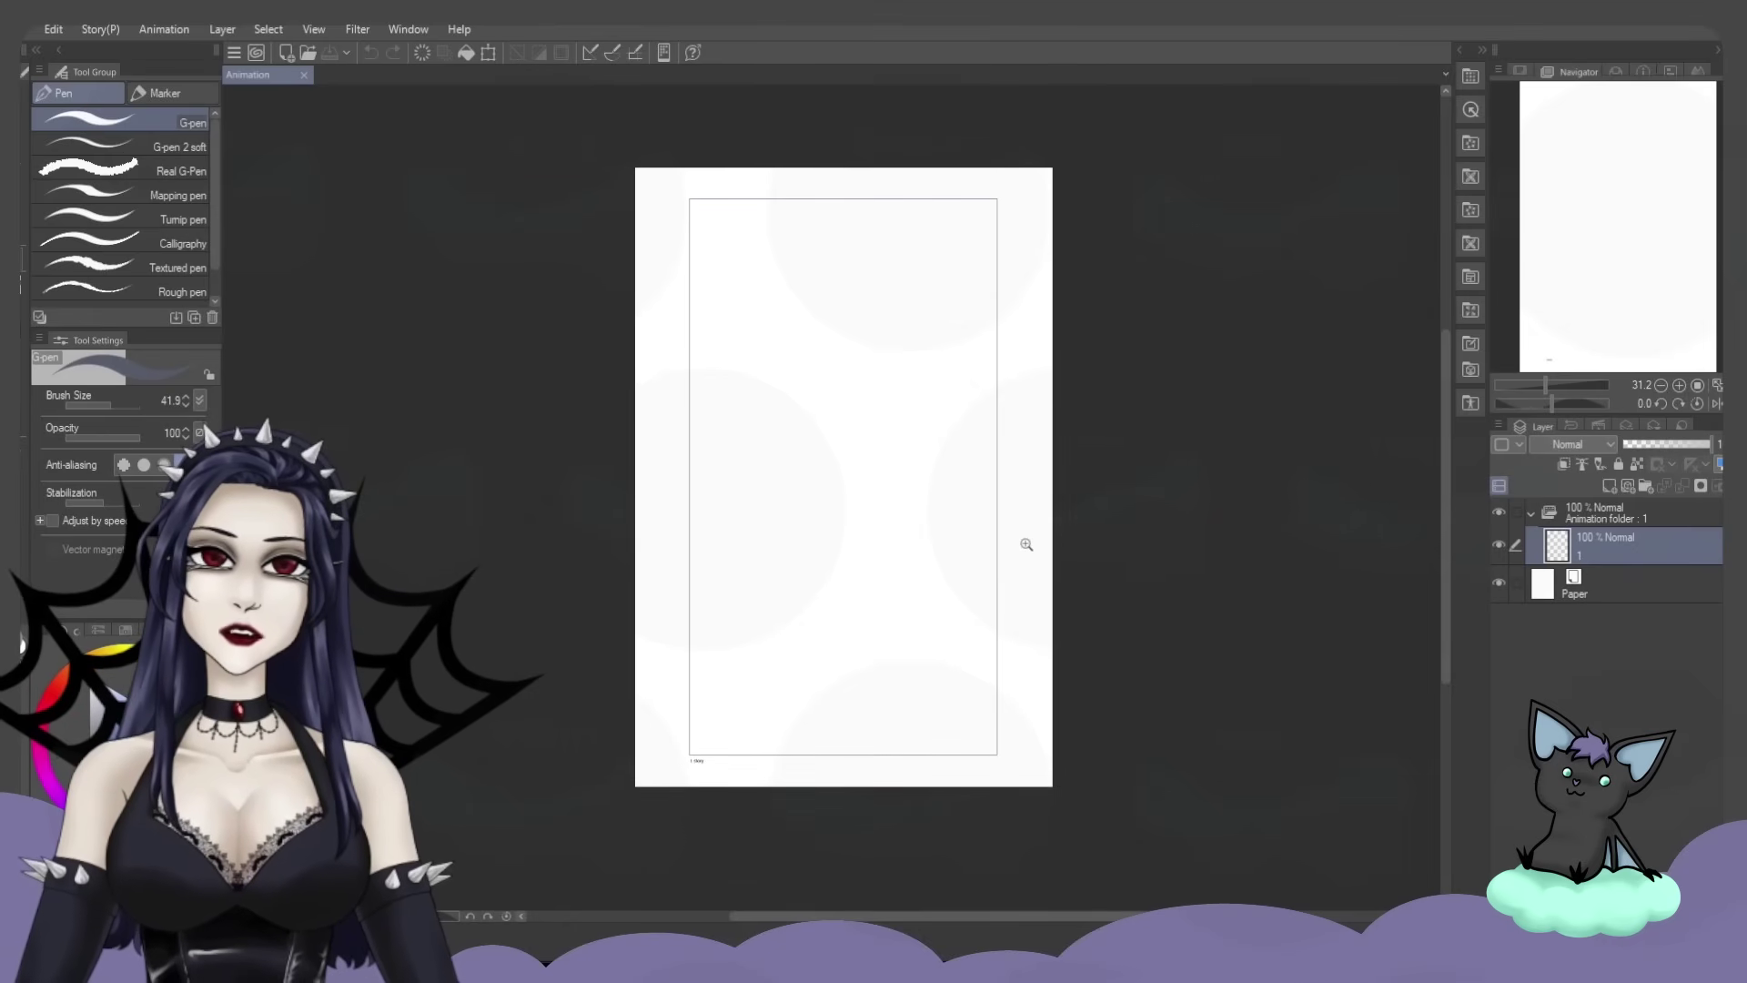
scroll(1025, 538, "up", 2)
scroll(641, 219, "up", 6)
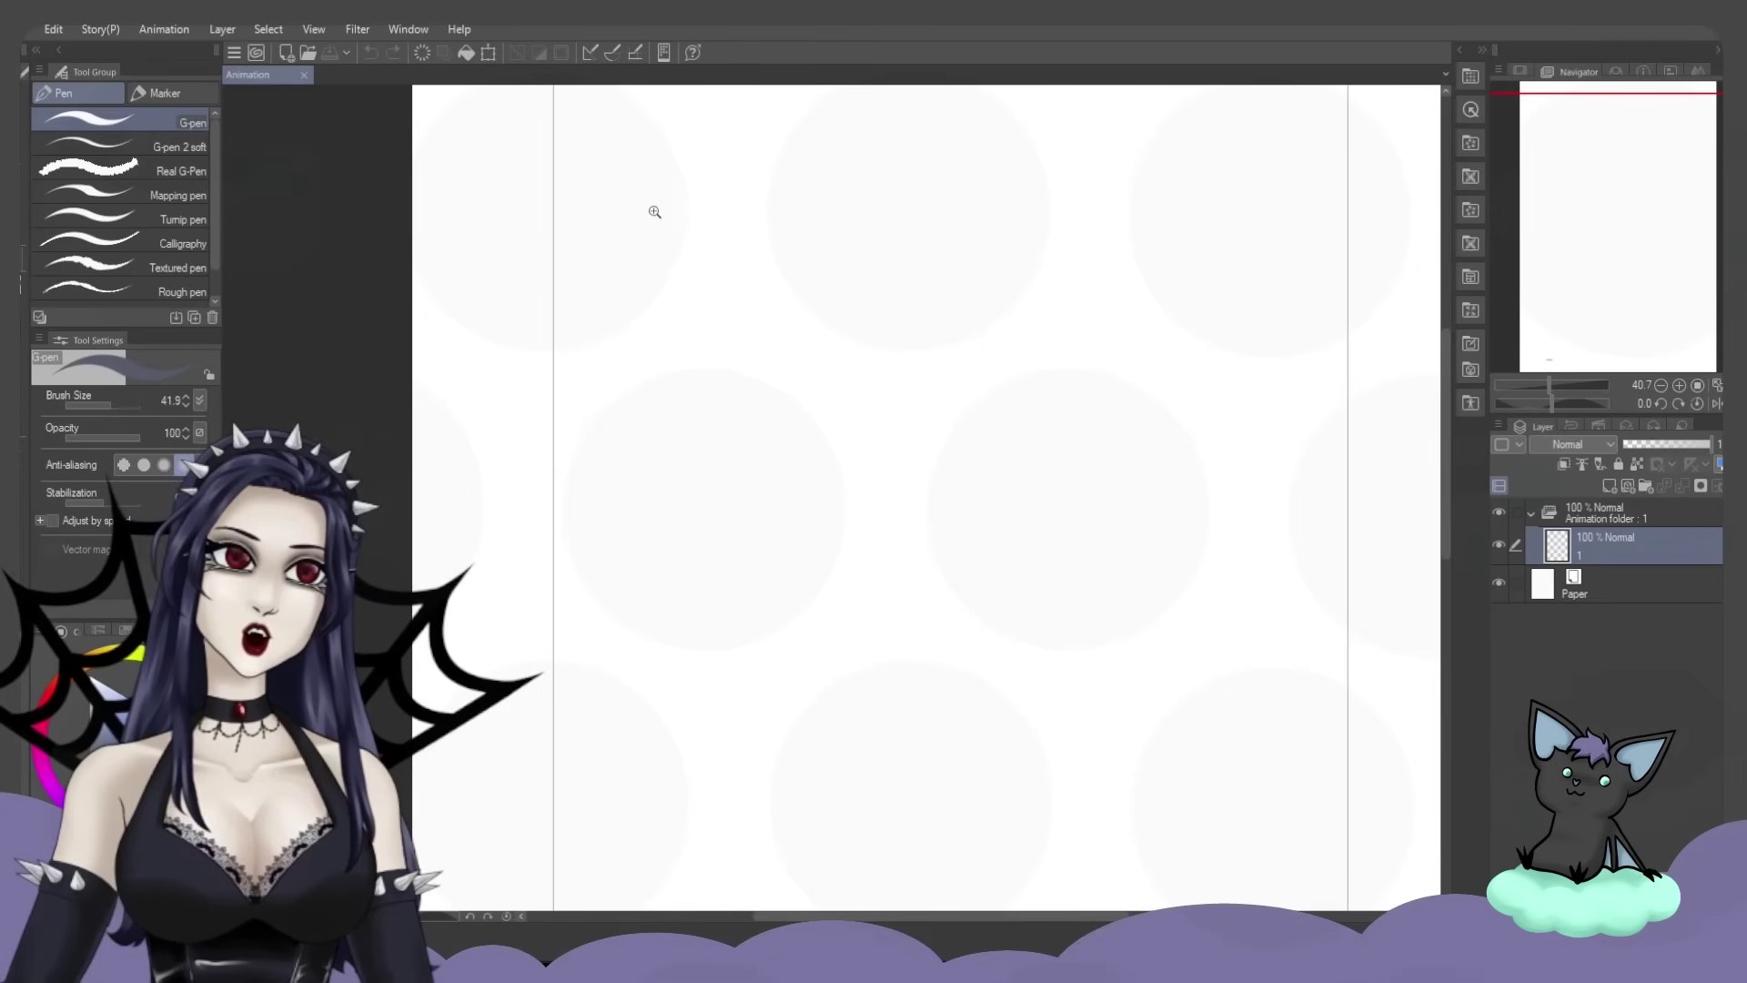
left_click_drag(1585, 177, 1623, 386)
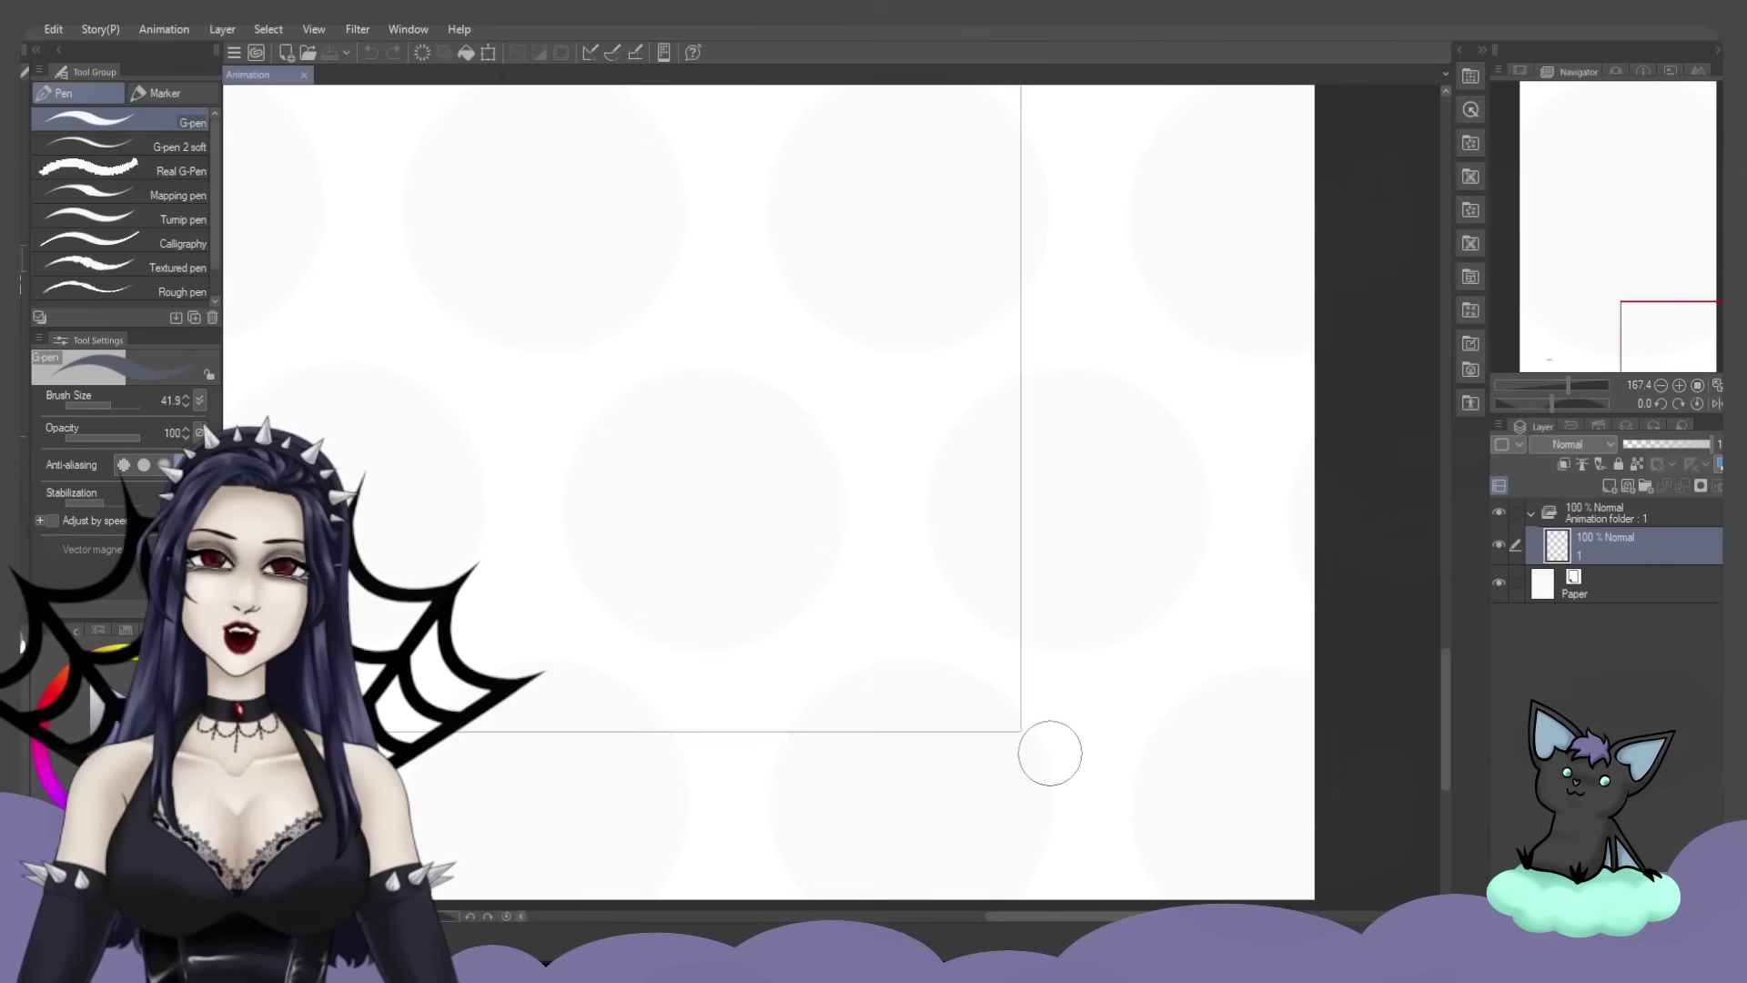
scroll(1053, 729, "down", 4)
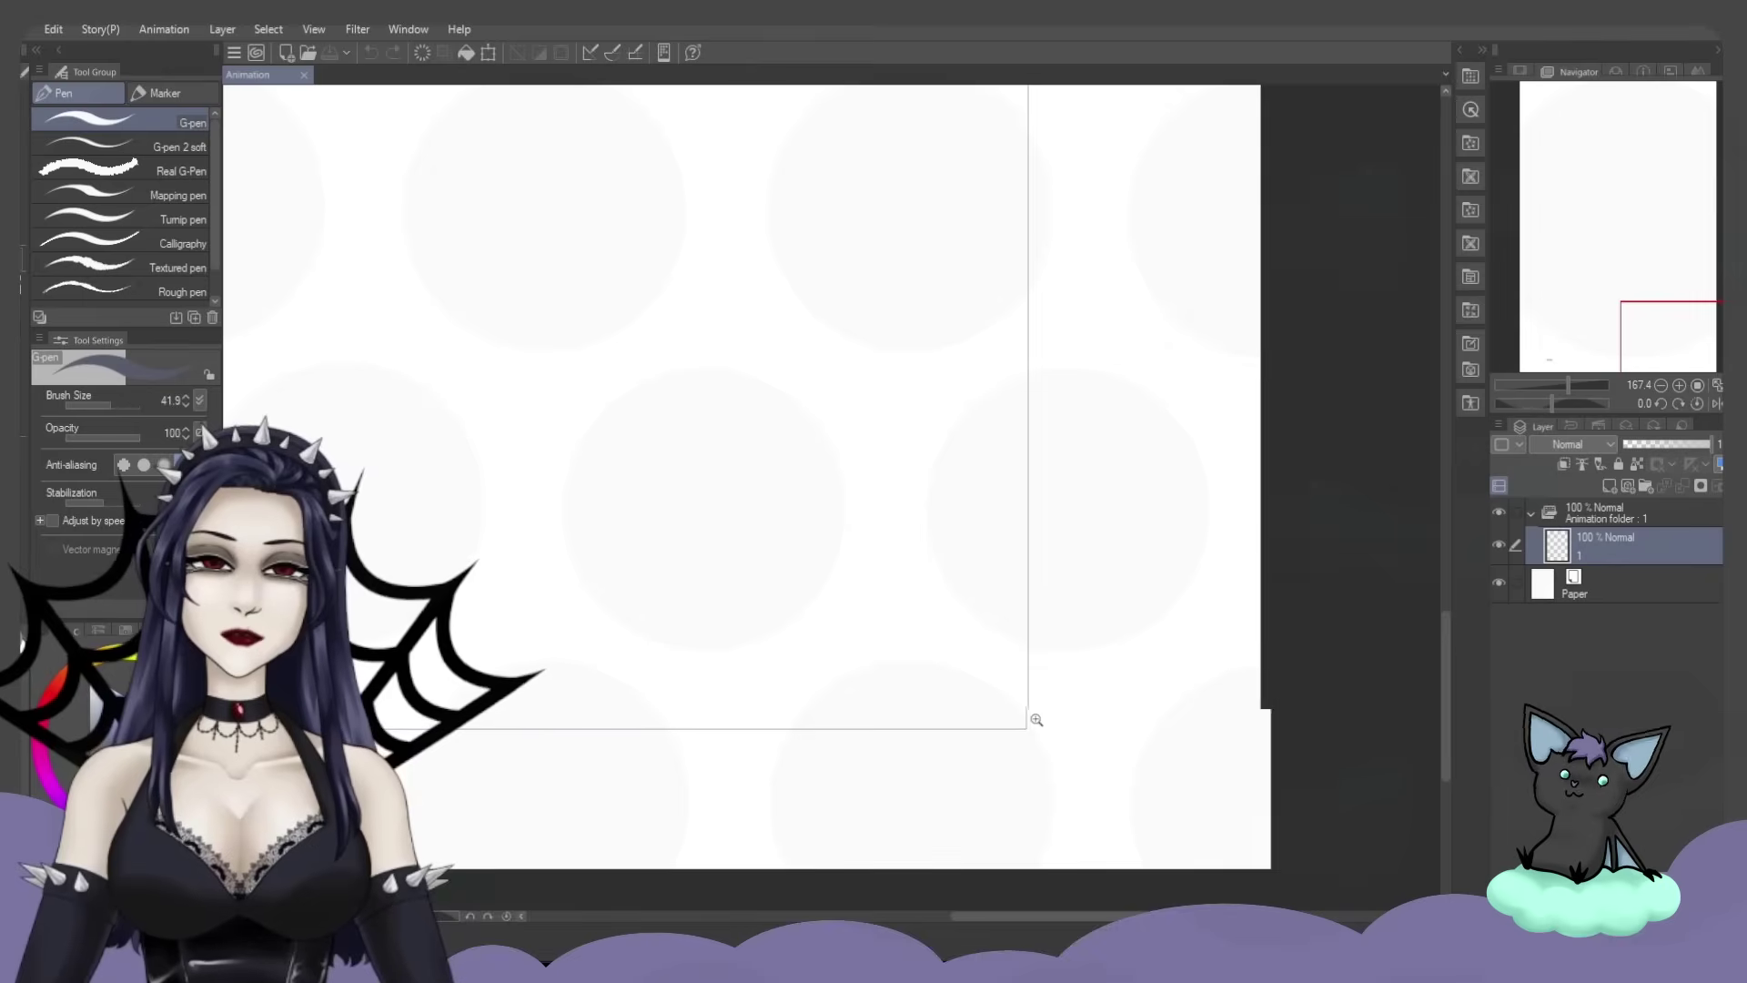
left_click_drag(728, 524, 771, 628)
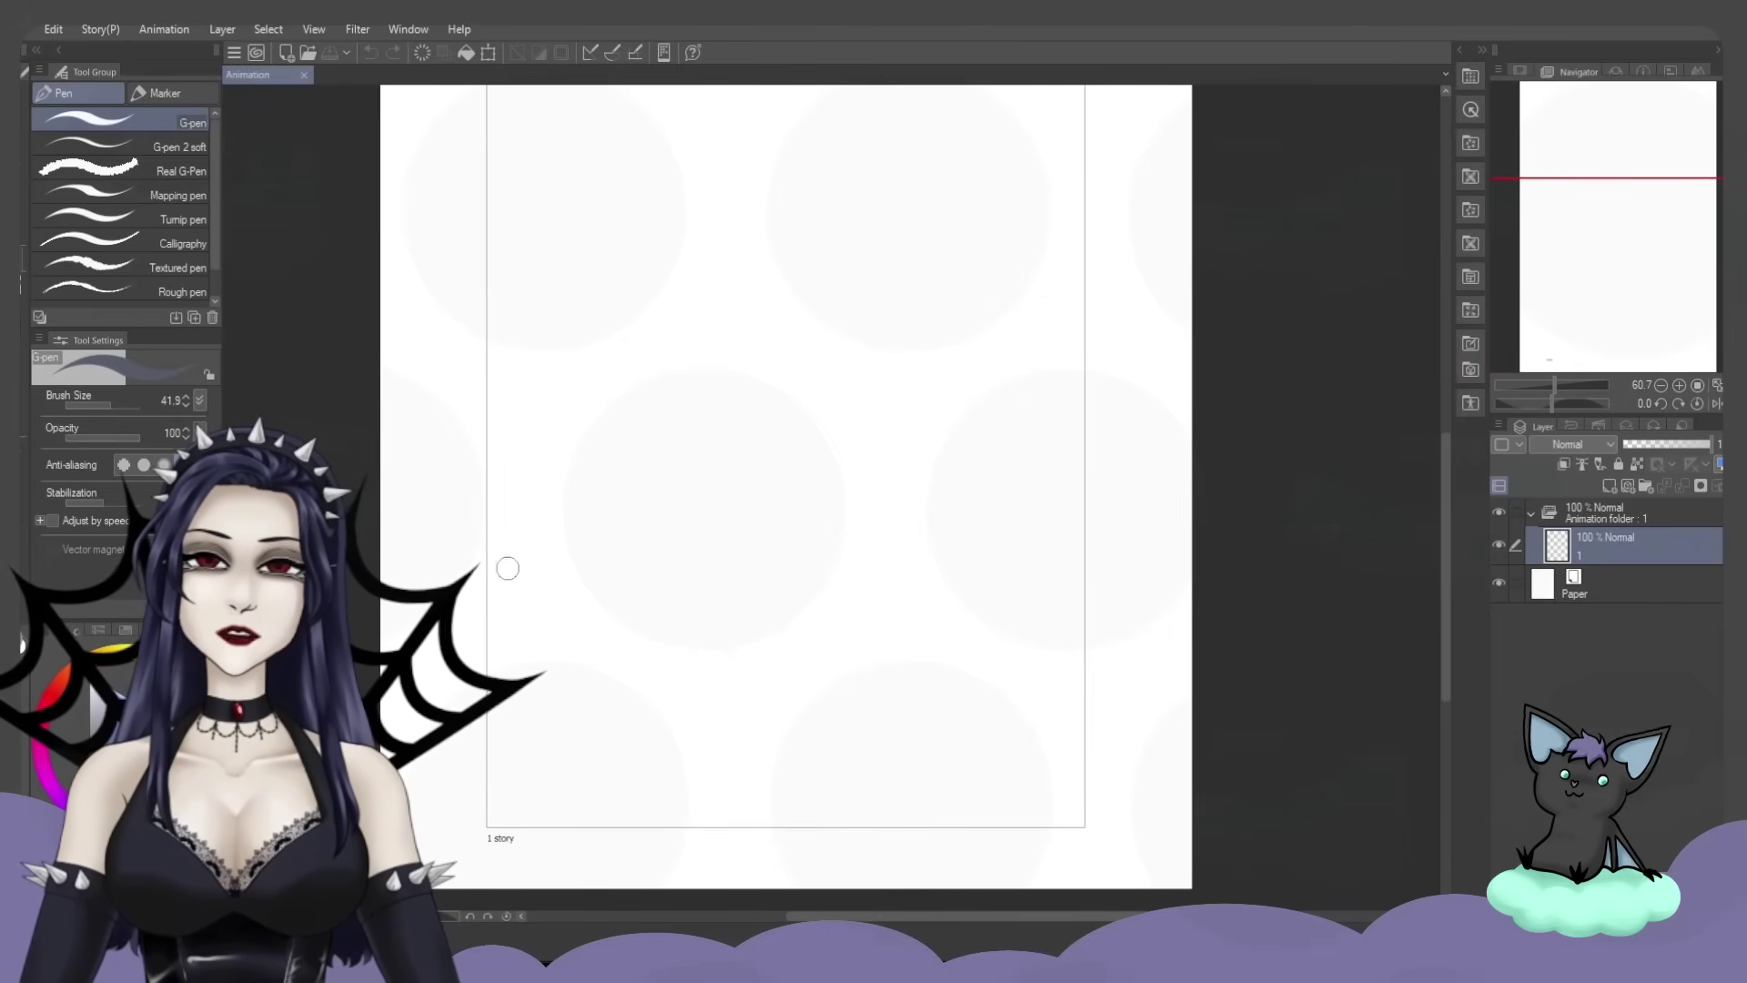
Sketch G-pen strokes across the output frame and around its border to mark the visible area
mouse_move(487, 539)
left_mouse_down()
mouse_move(810, 528)
mouse_move(1076, 546)
left_mouse_up()
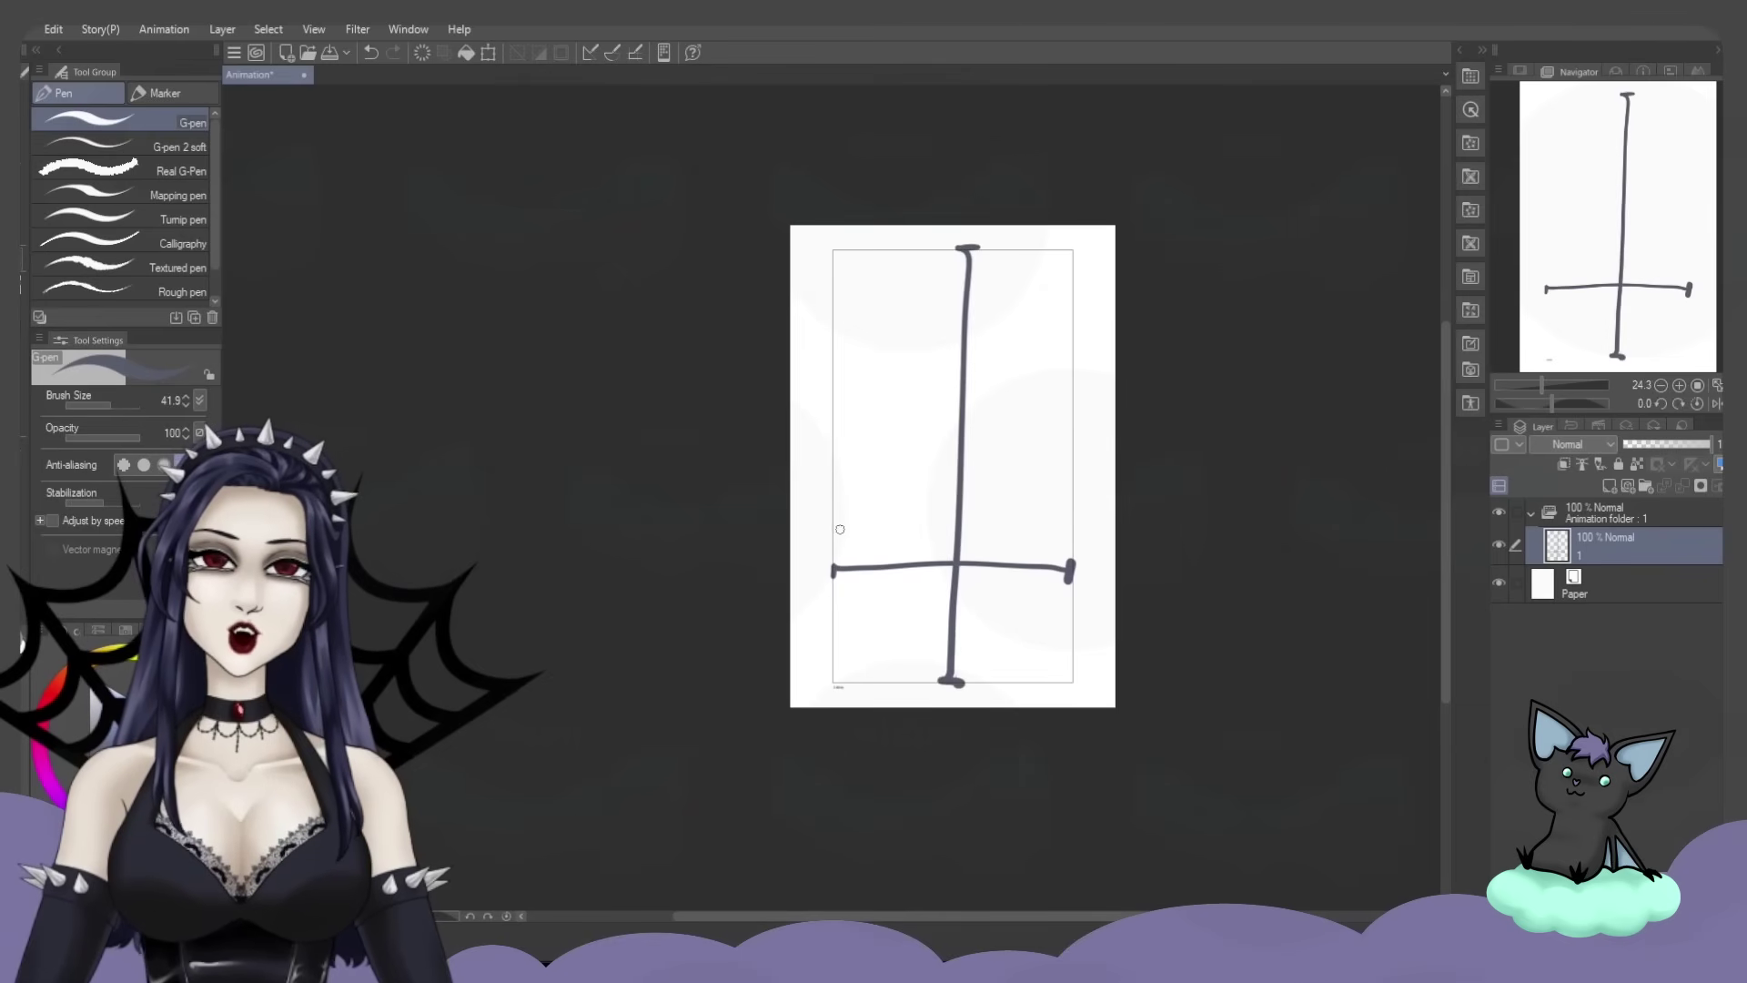
mouse_move(842, 526)
left_mouse_down()
mouse_move(790, 551)
mouse_move(791, 571)
left_mouse_up()
left_click_drag(871, 662, 842, 705)
left_click_drag(884, 671, 859, 707)
left_click_drag(801, 500, 842, 598)
left_click_drag(852, 496, 791, 608)
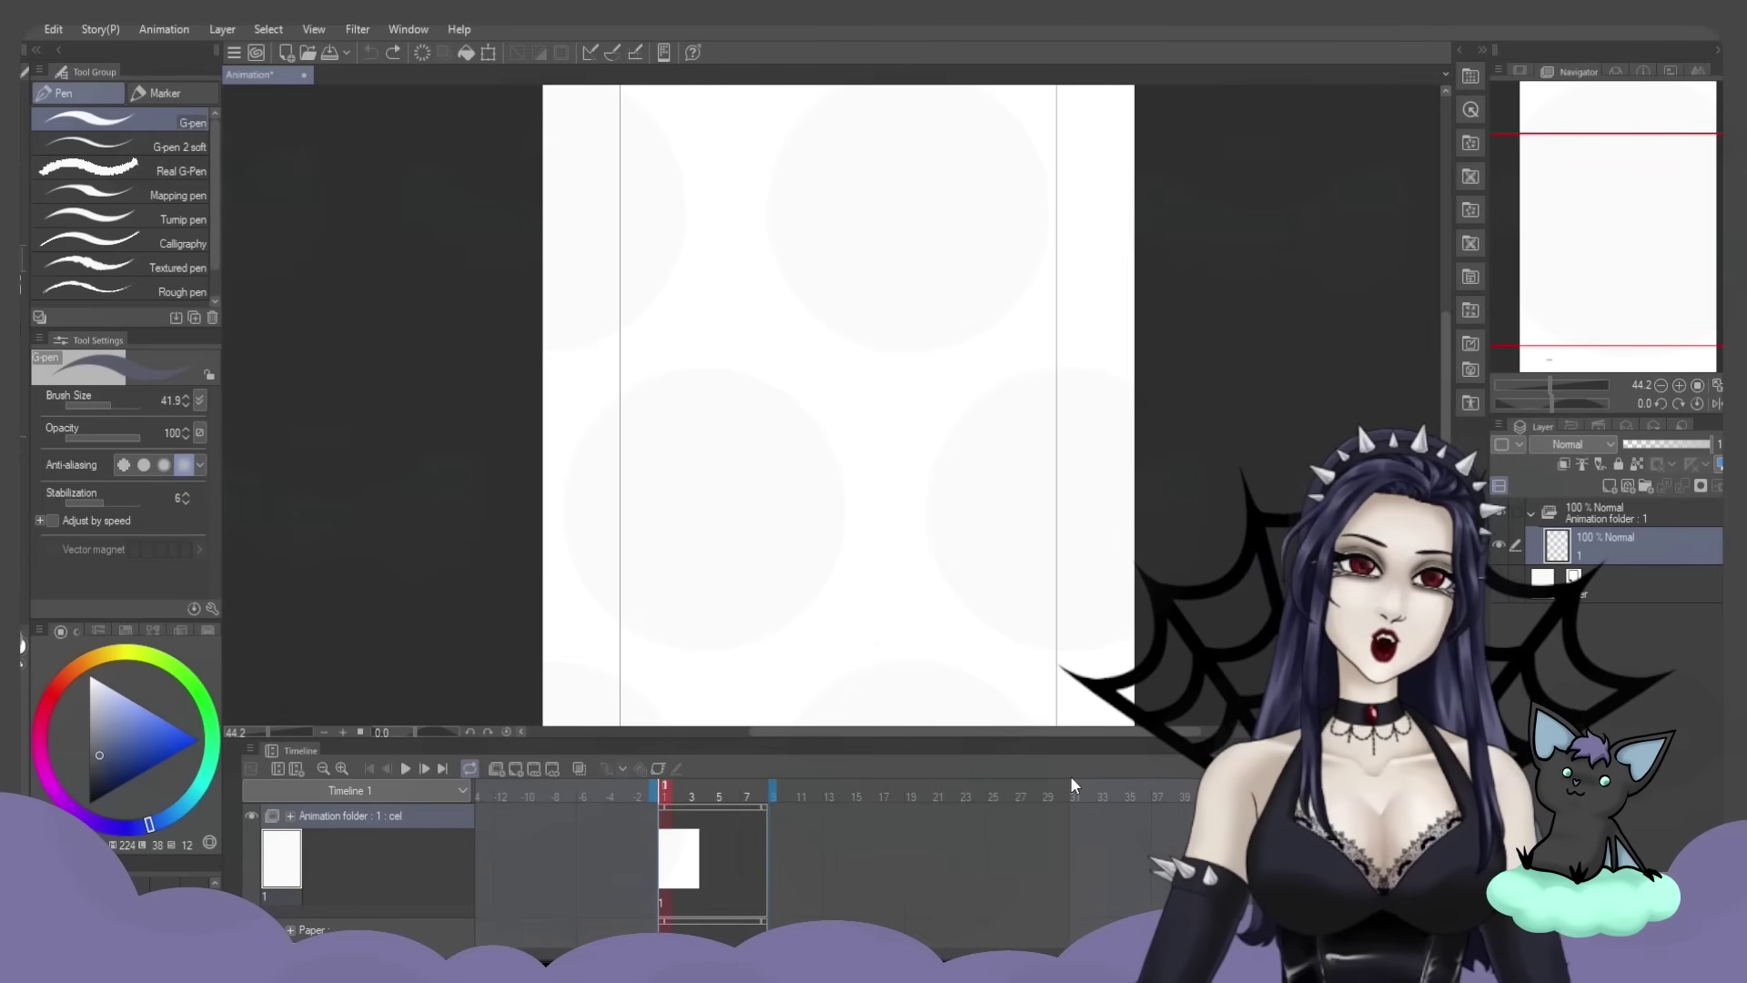
Check that the Timeline palette is enabled, and adjust its height below the canvas
left_click(408, 30)
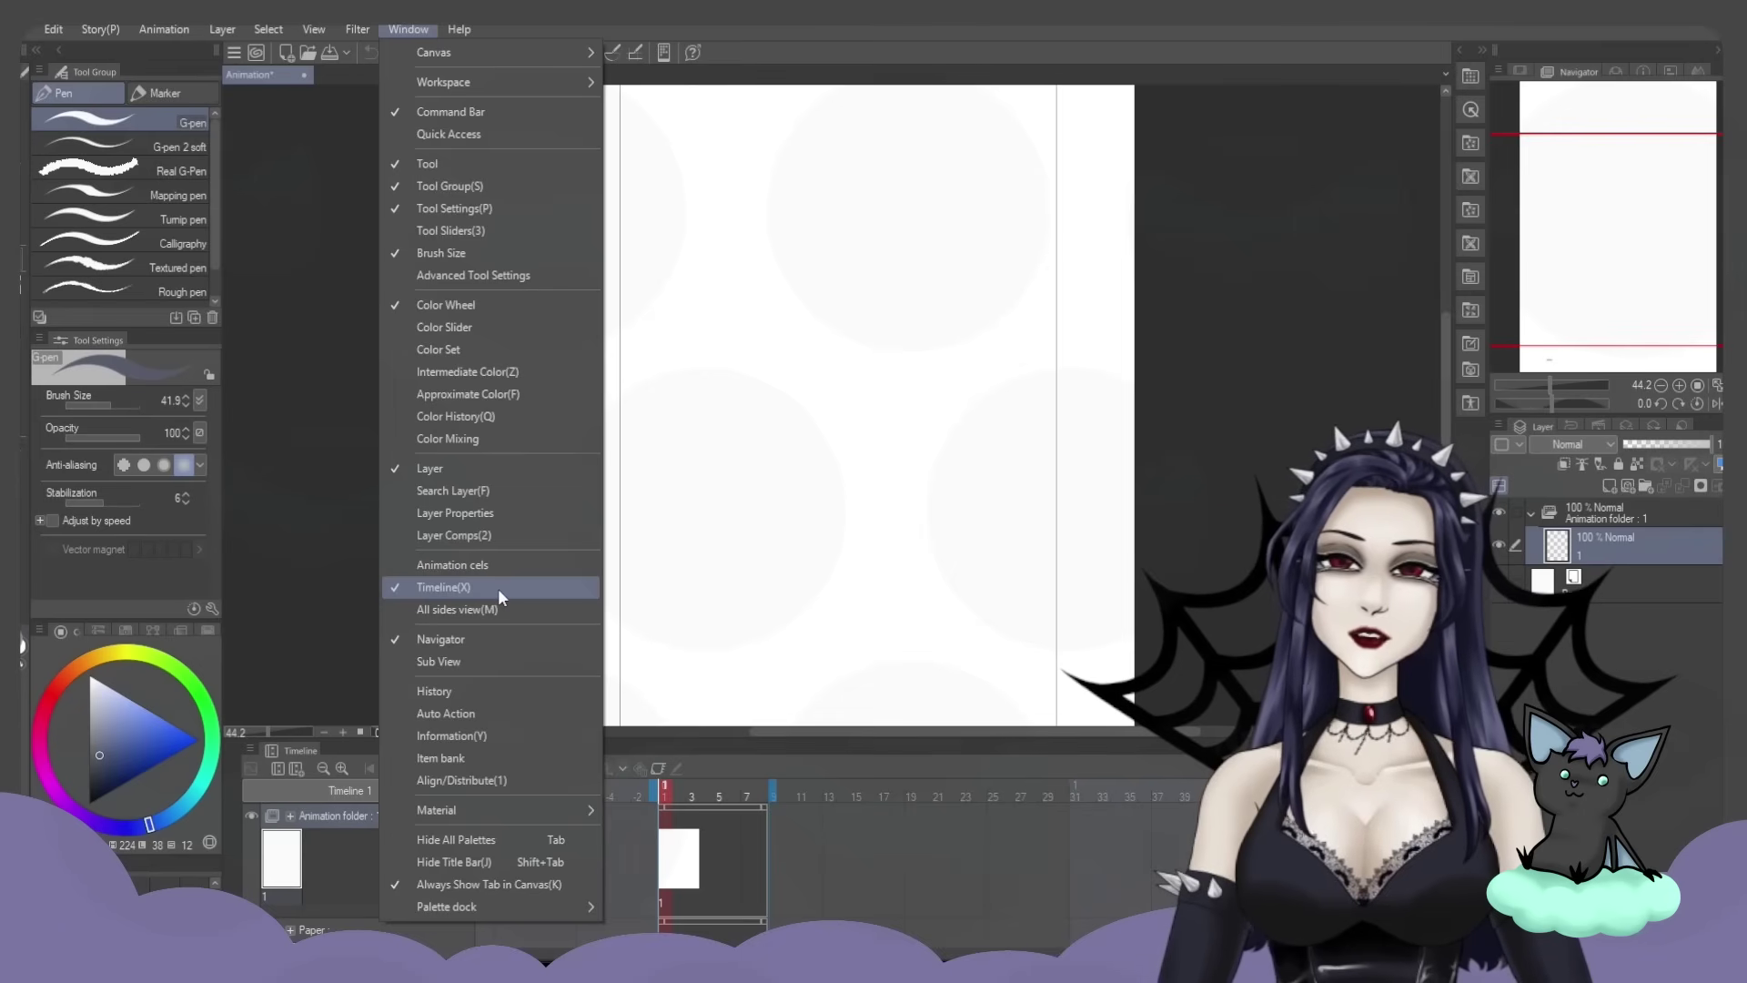
left_click(419, 28)
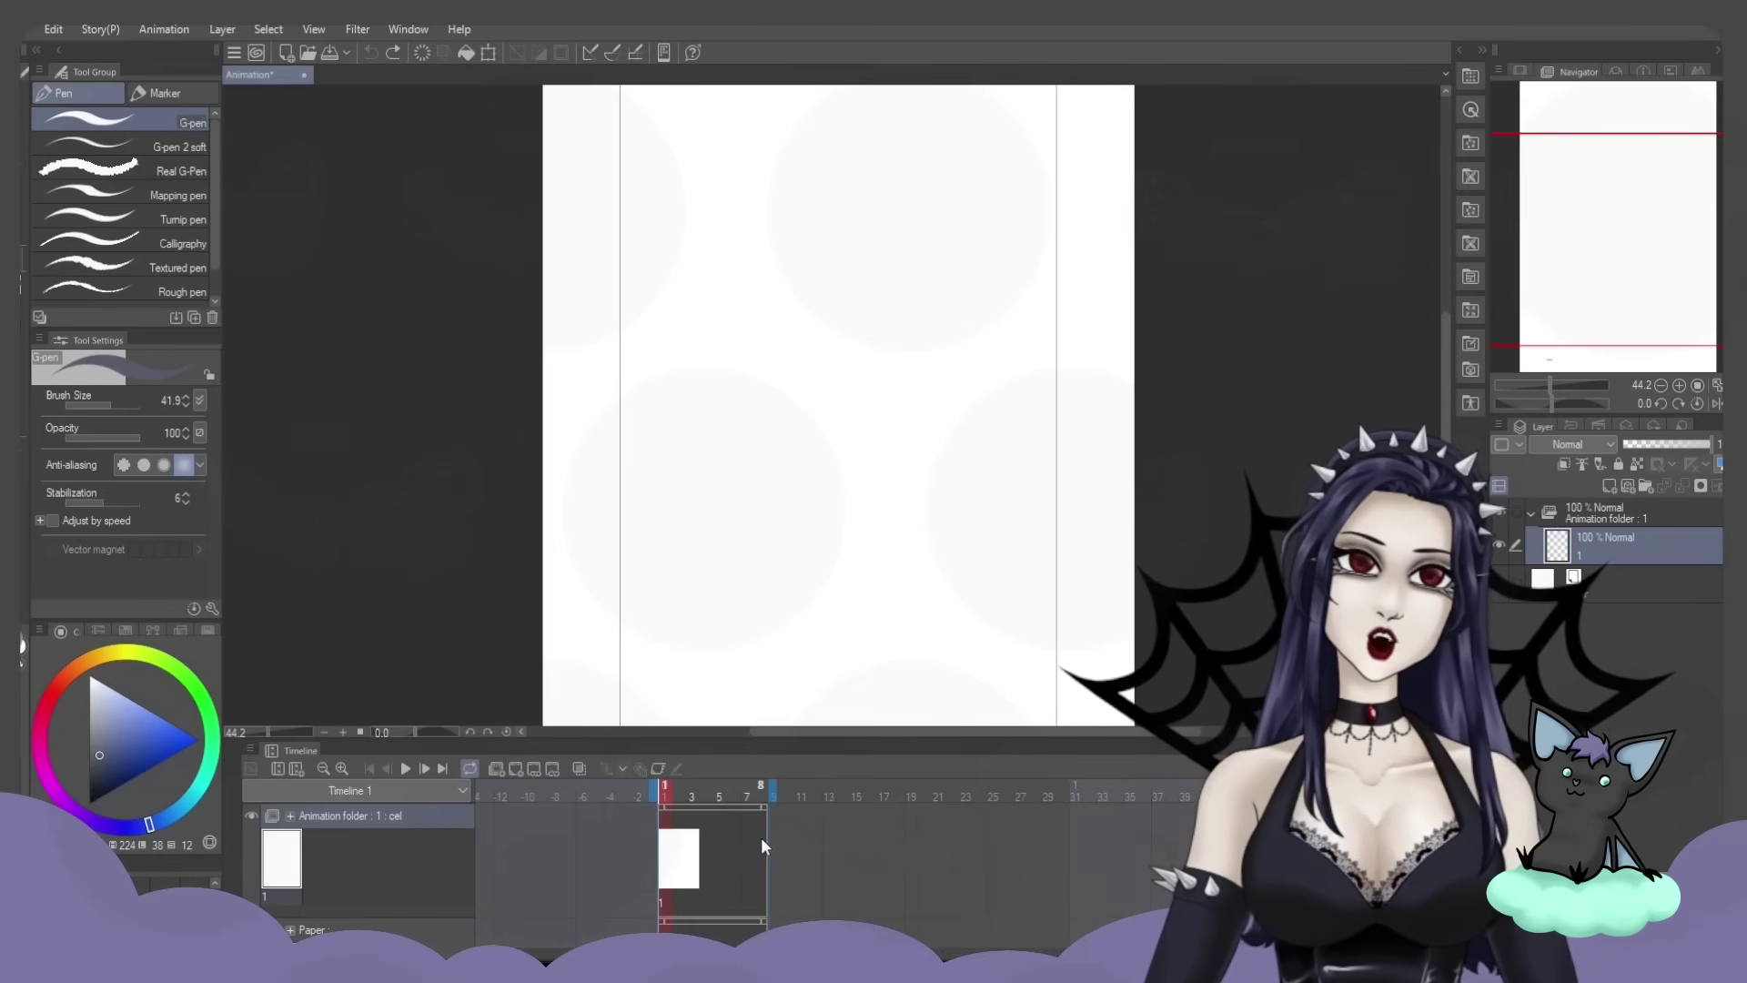
left_click_drag(861, 737, 975, 292)
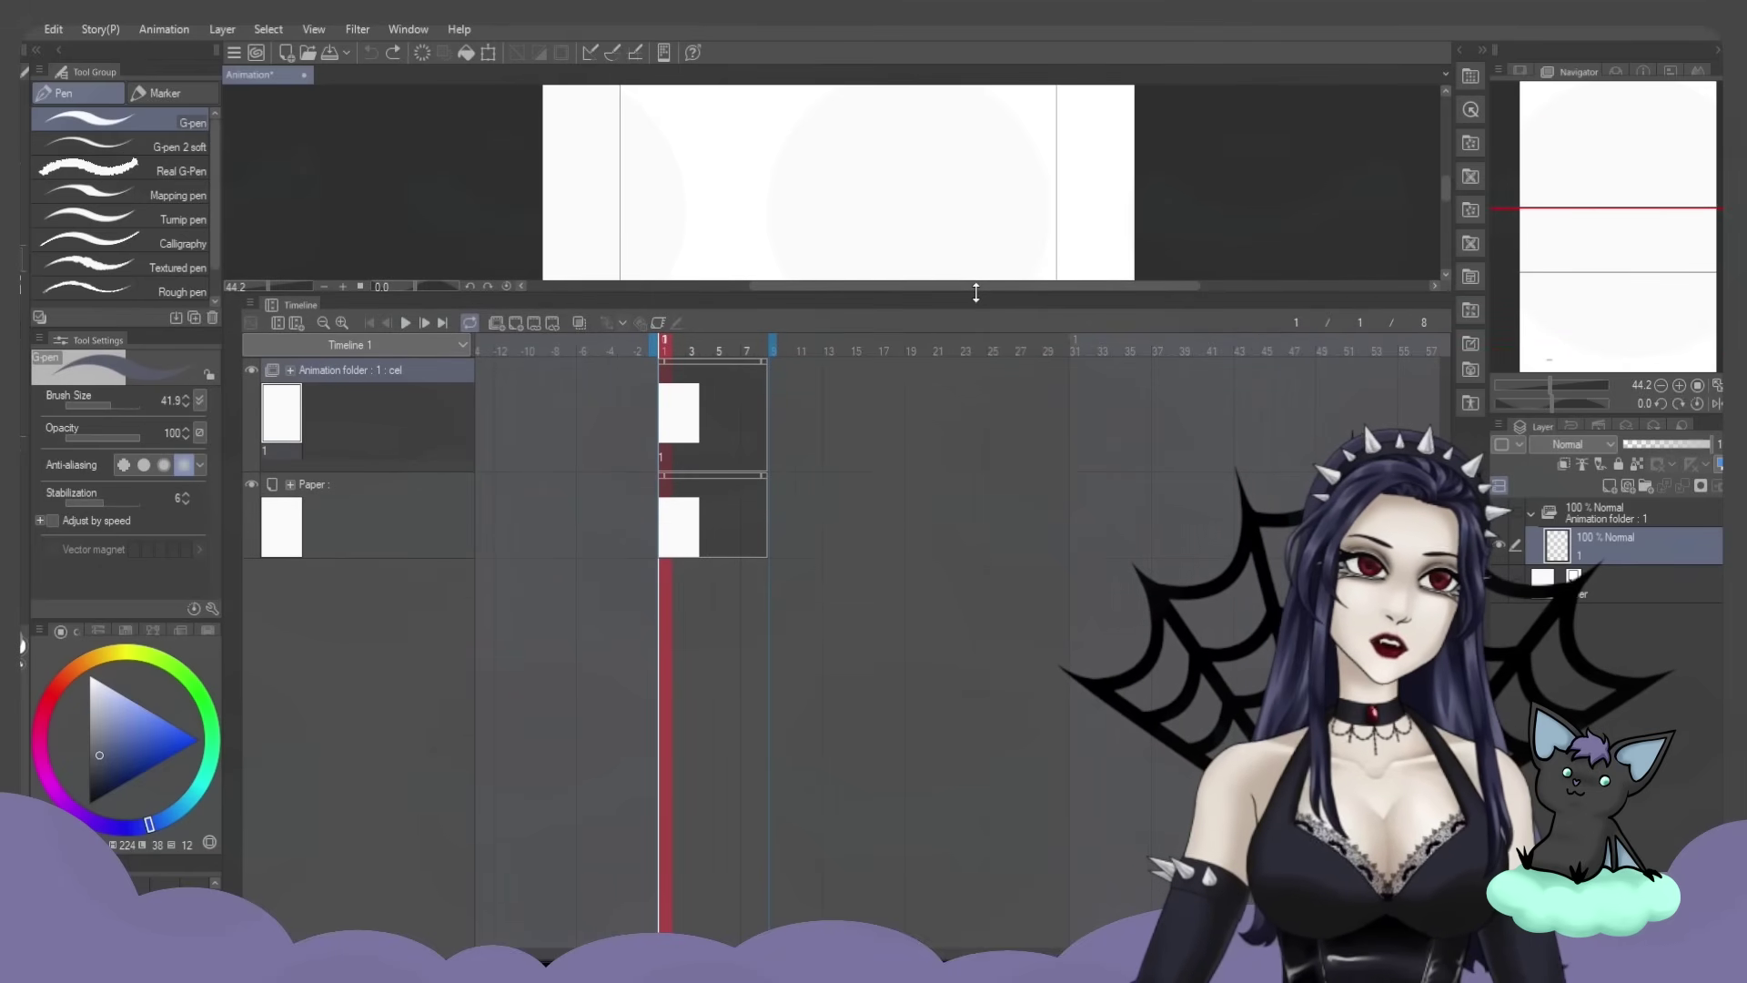
left_click_drag(975, 292, 911, 715)
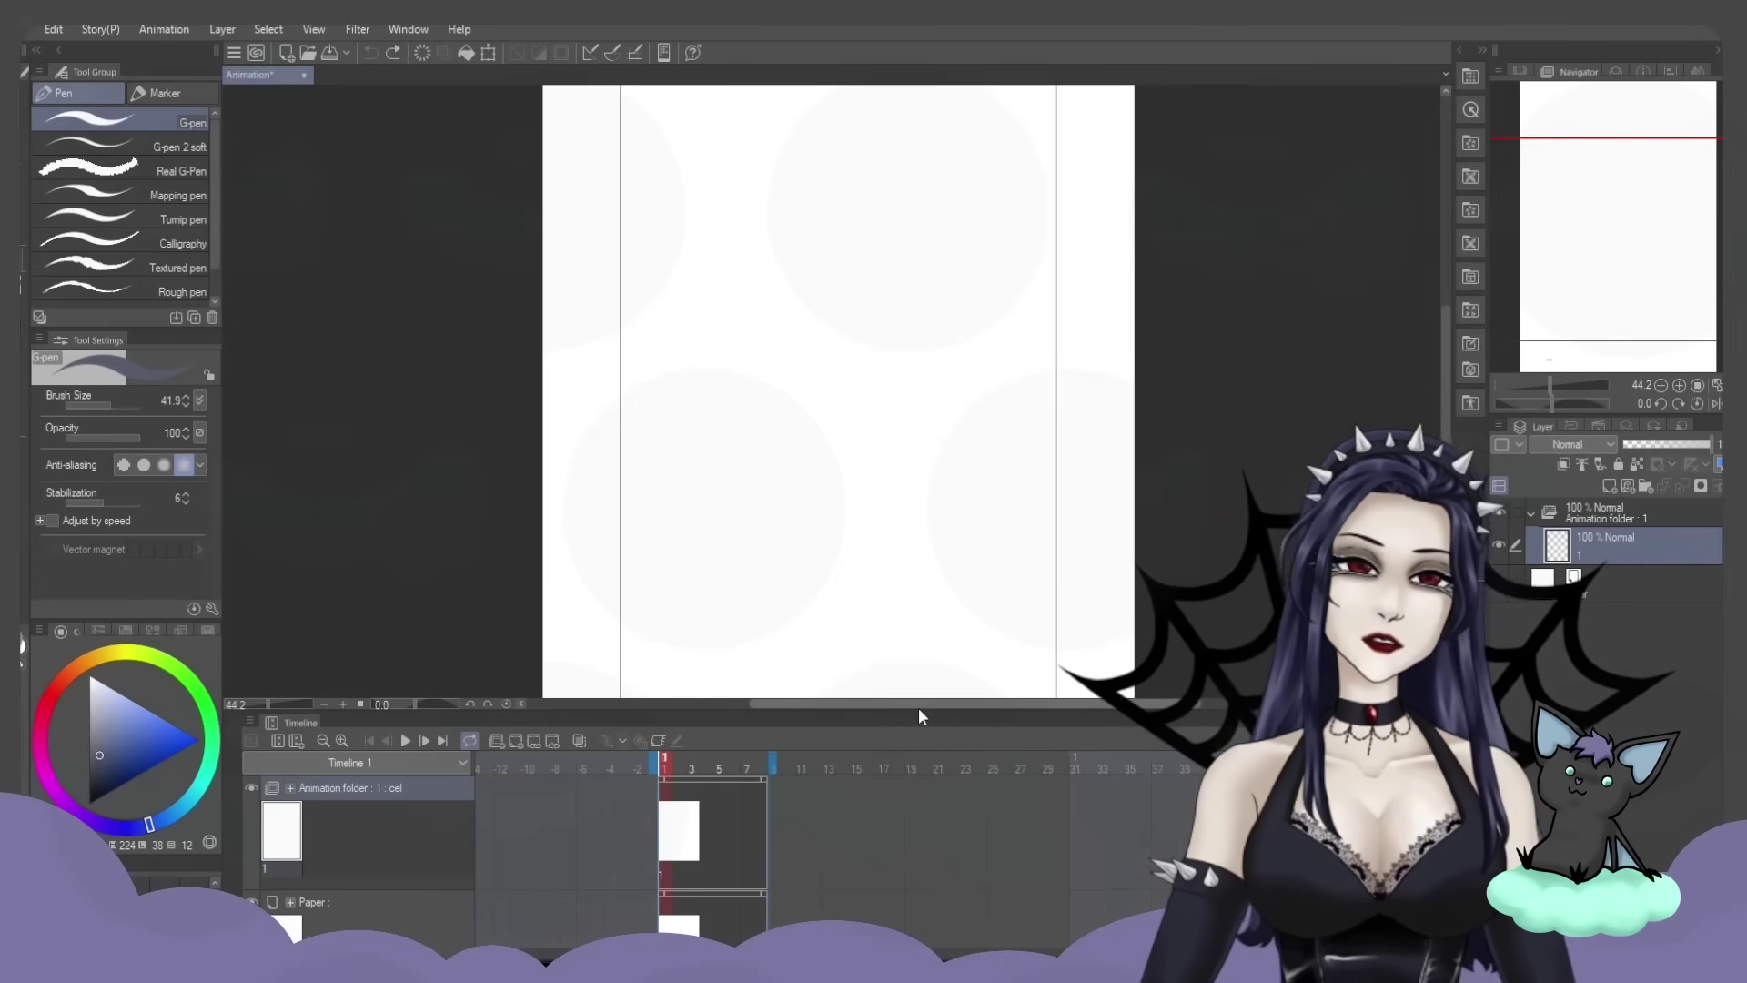
scroll(847, 542, "down", 3)
scroll(827, 542, "up", 2)
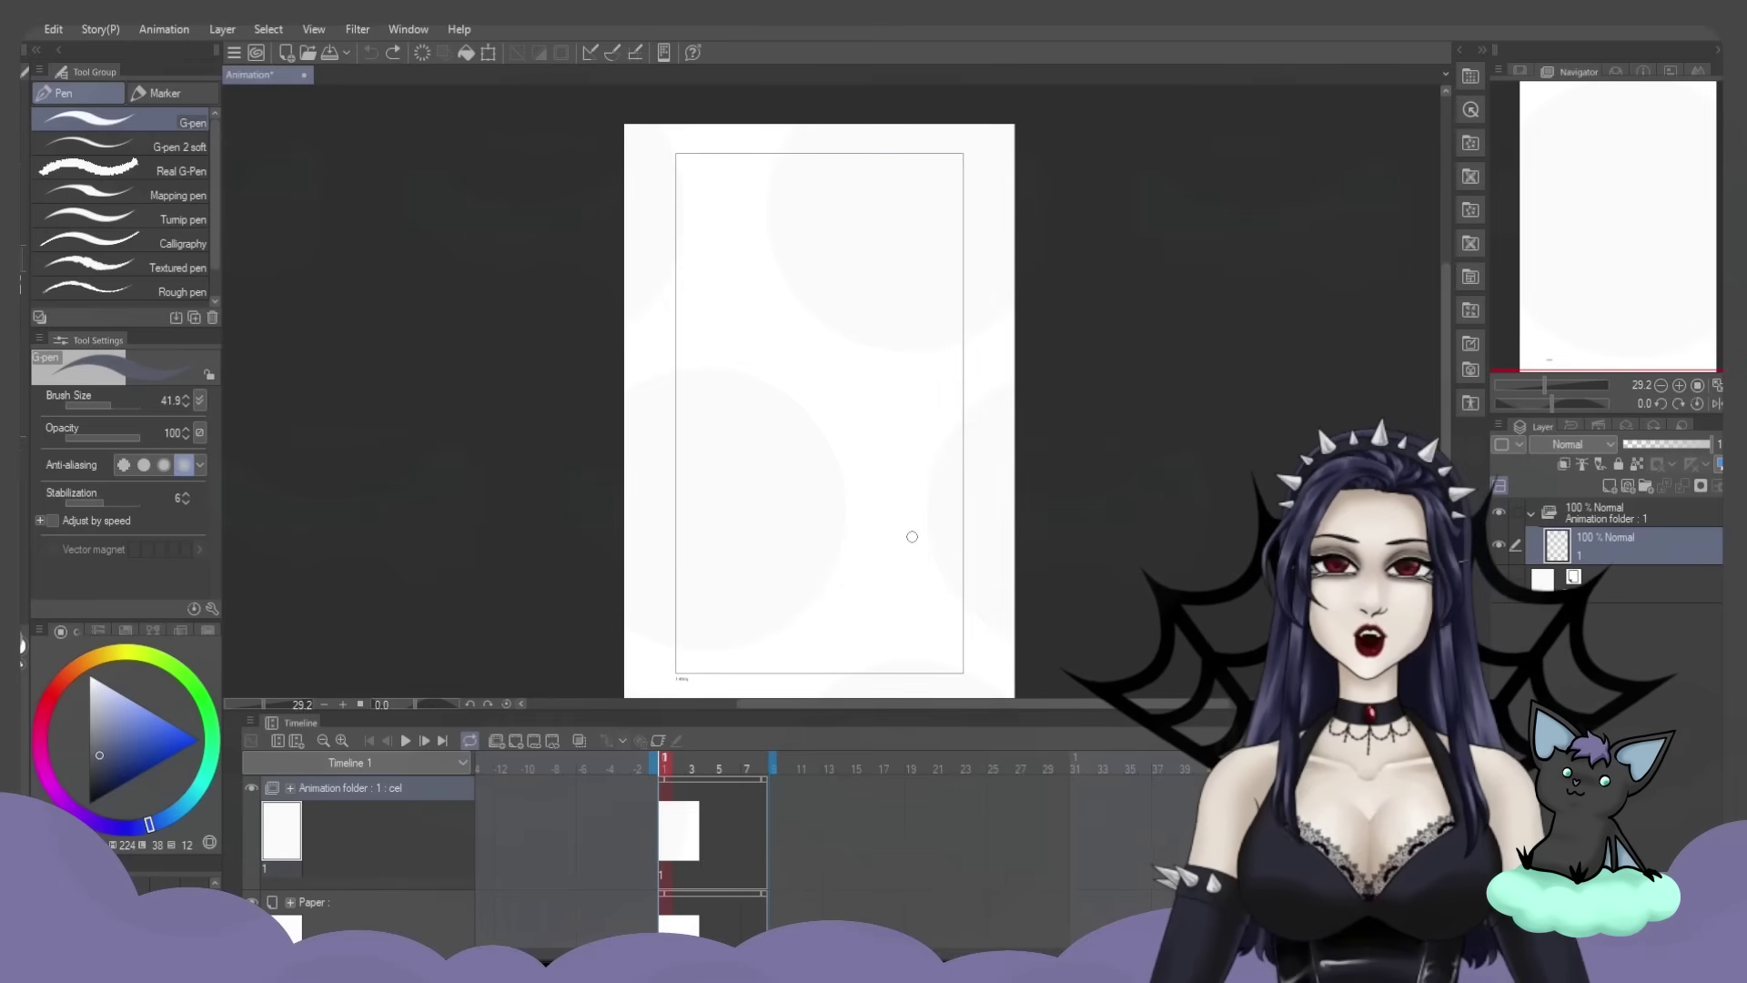
left_click_drag(911, 536, 851, 540)
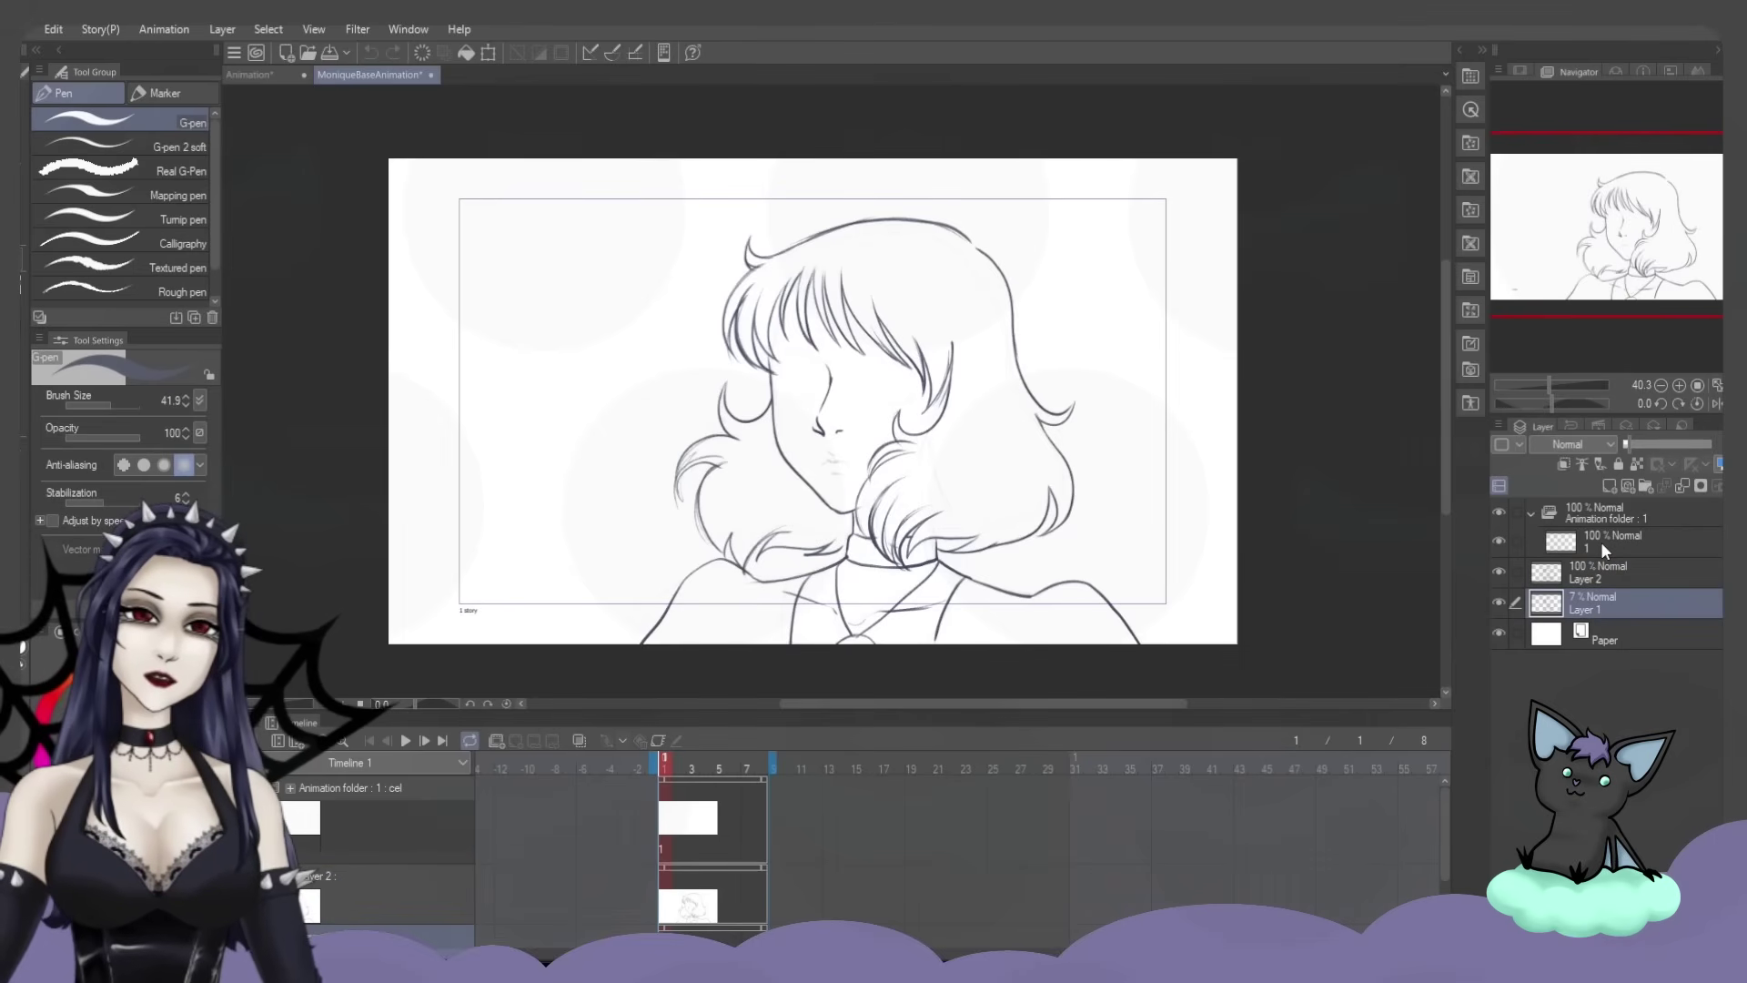
Examine how the animation folder, cel 1, Layer 2, Layer 1 and Paper correspond to their tracks in the timeline
left_click(1634, 560)
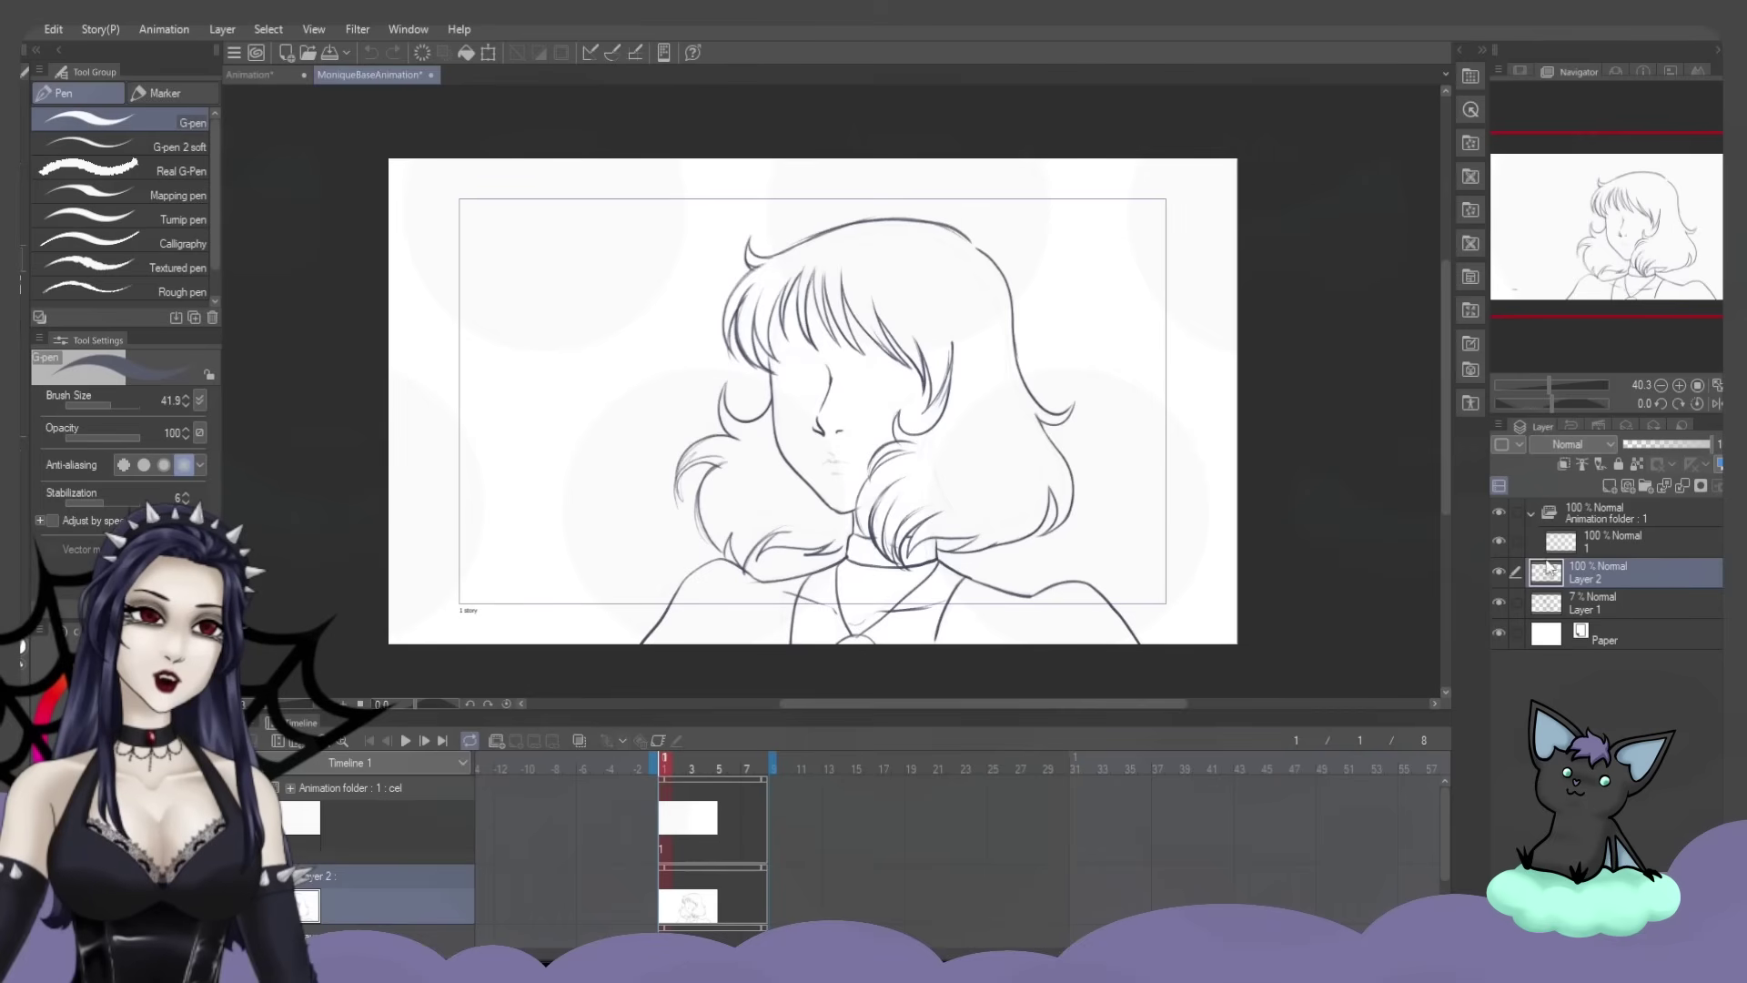
left_click(1613, 521)
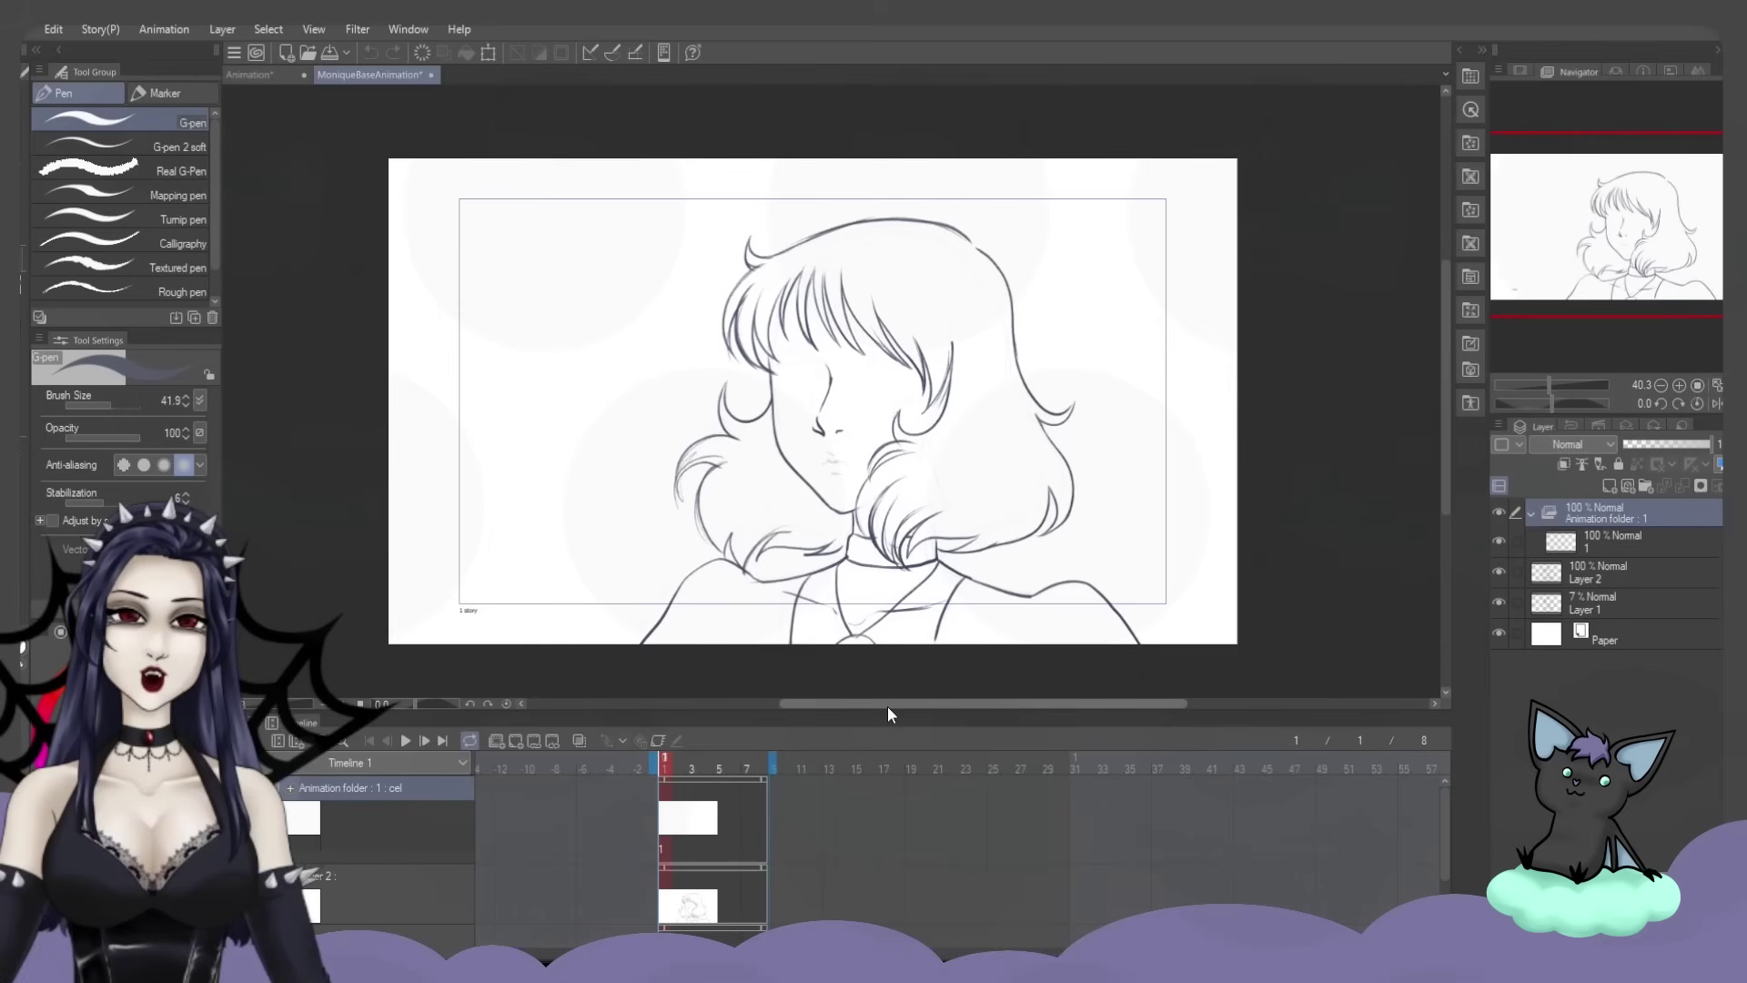
left_click_drag(888, 708, 895, 471)
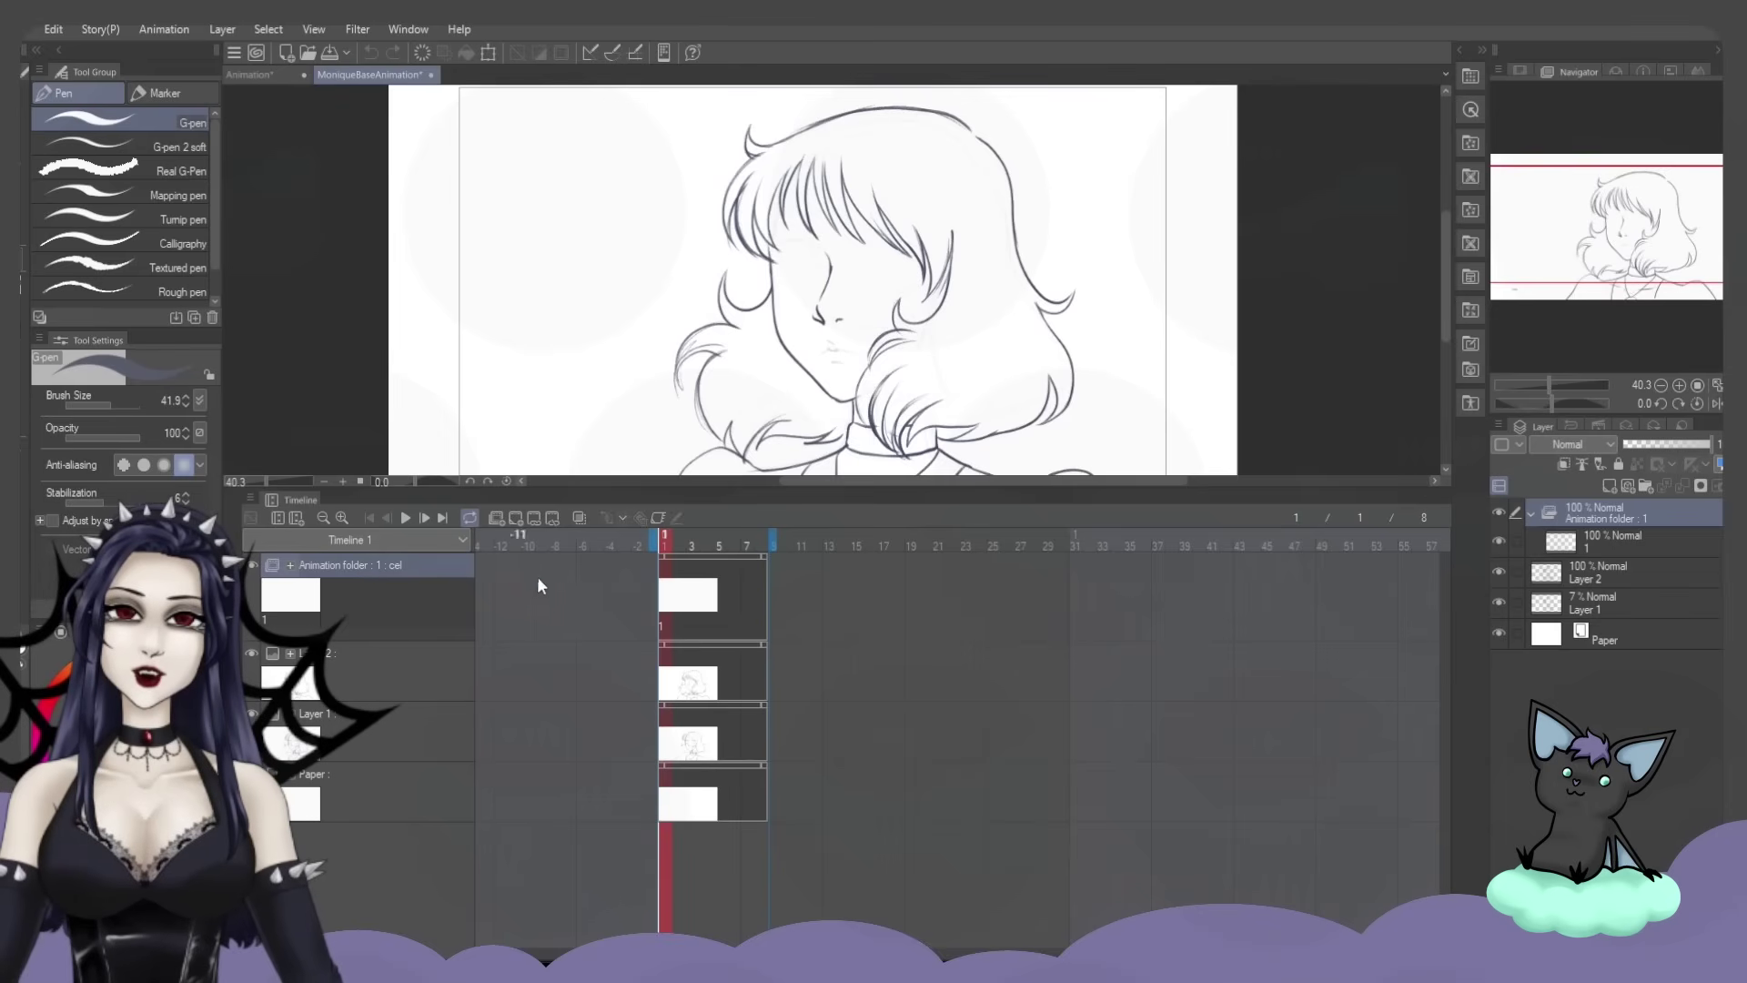
left_click(1618, 543)
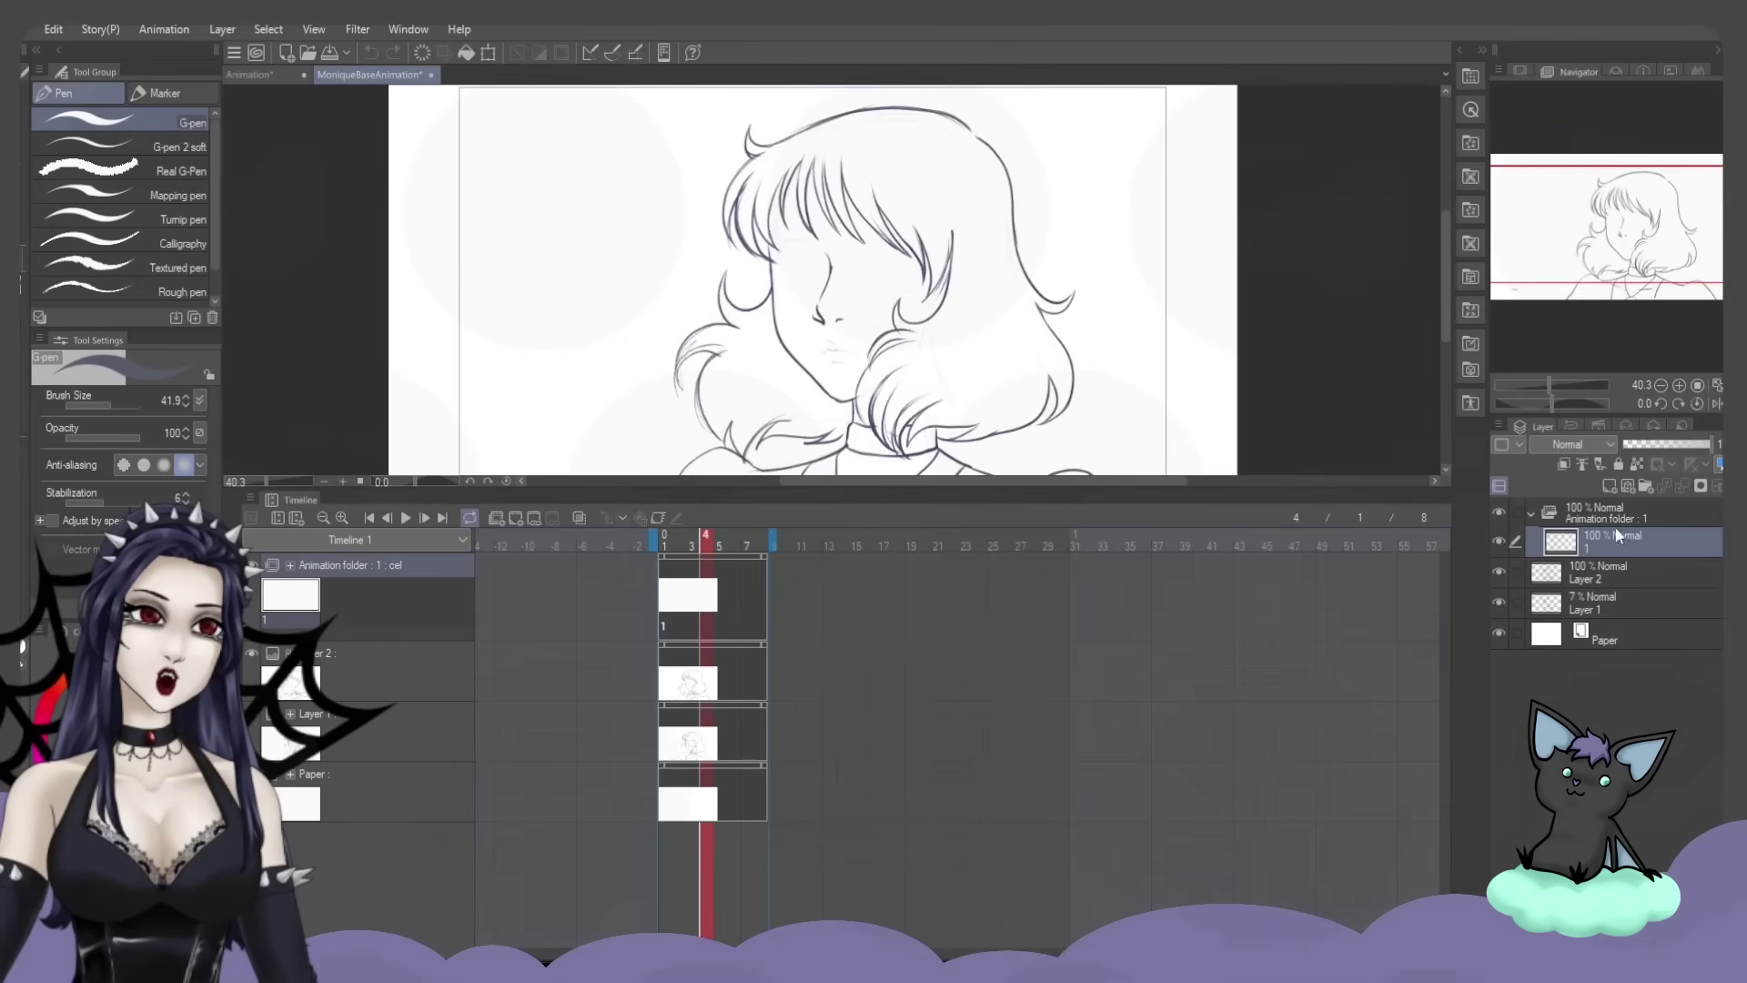
key("alt+bracketleft")
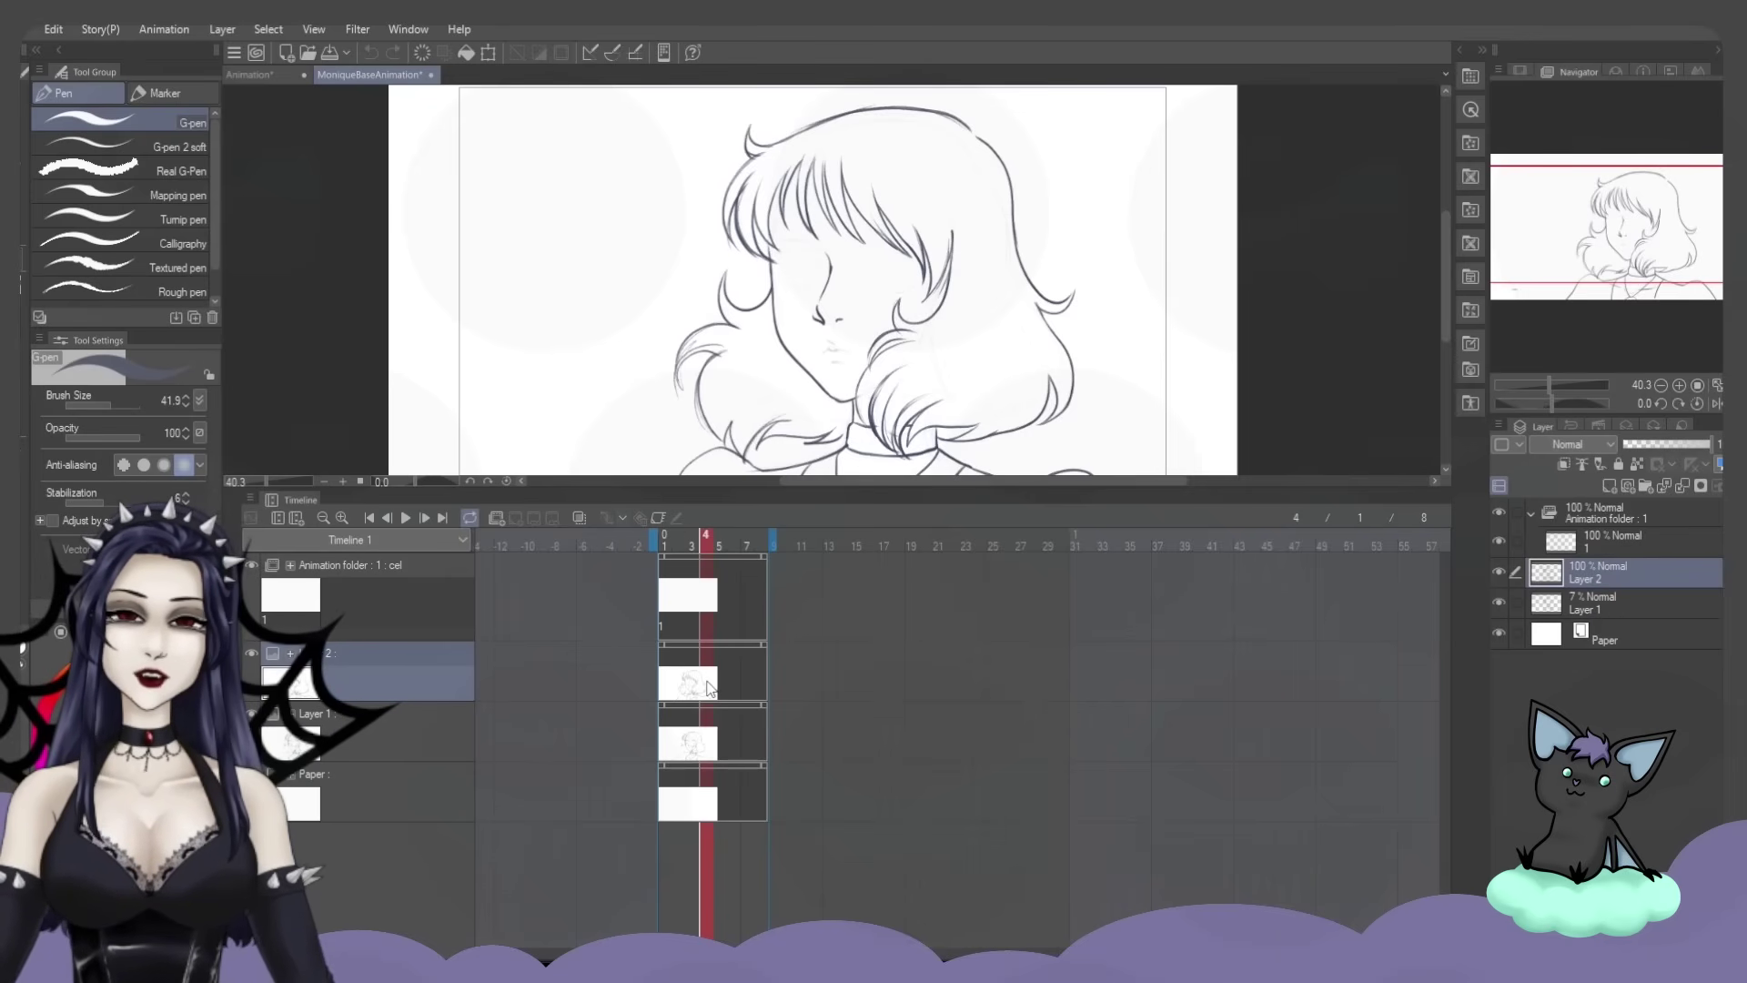
left_click(1628, 636)
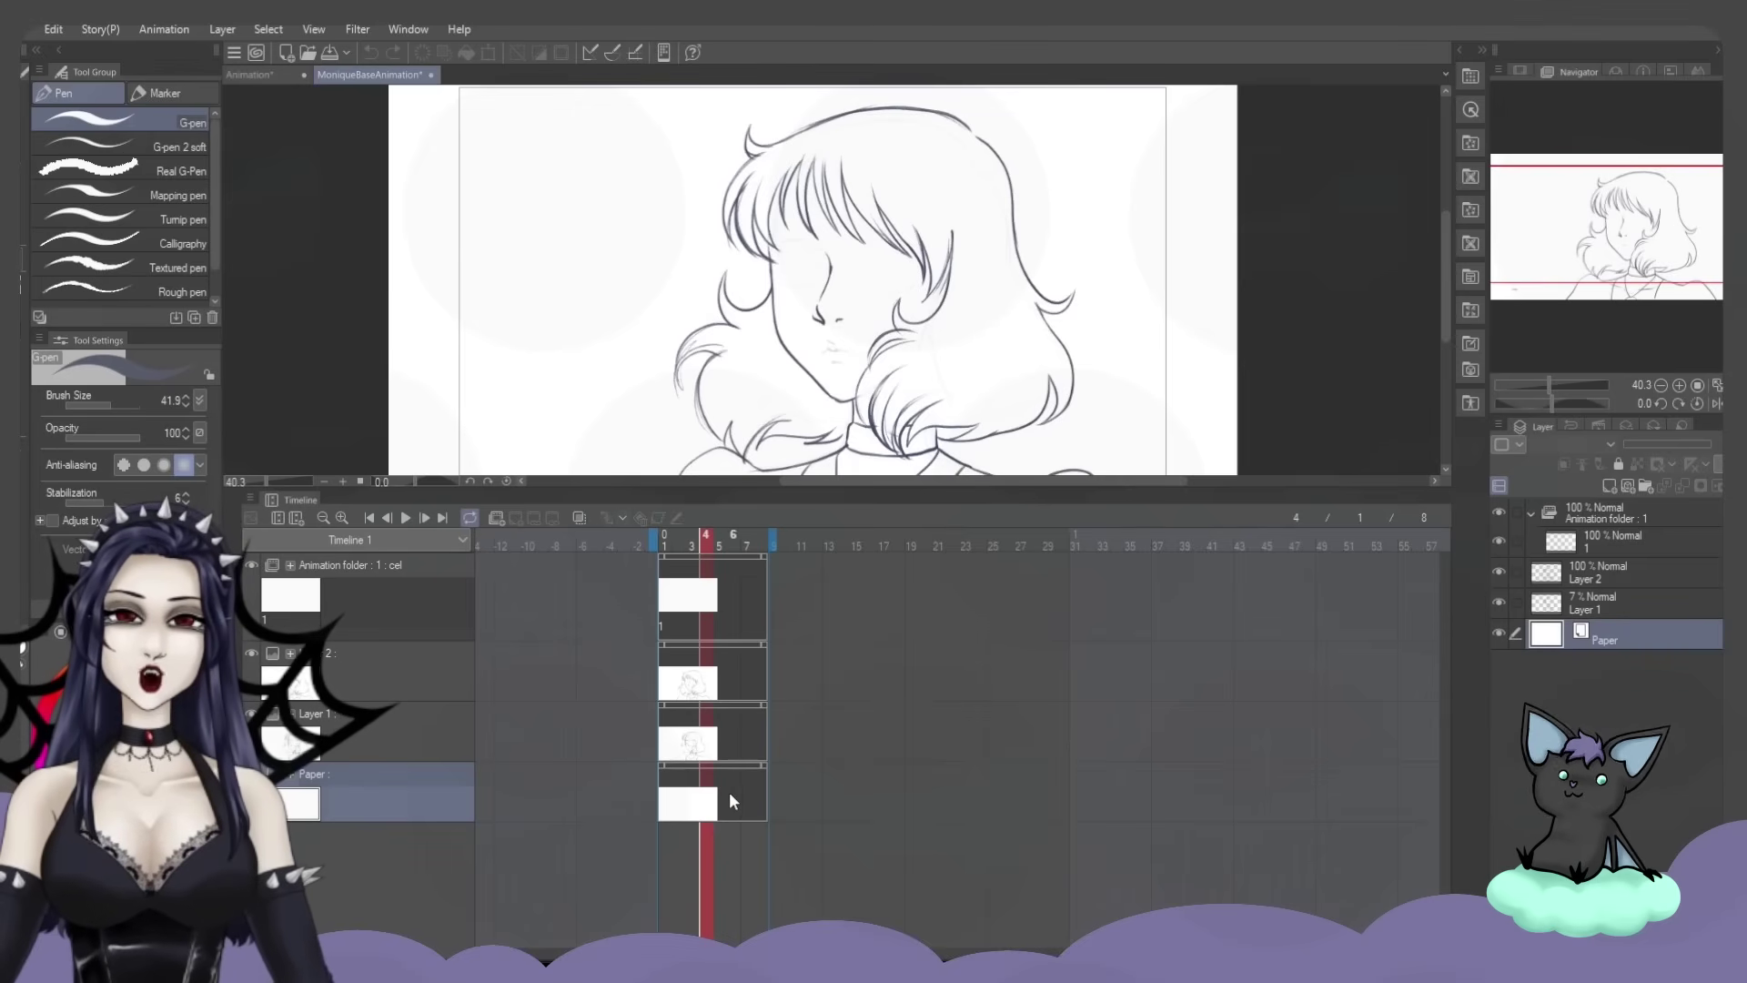
left_click(706, 751)
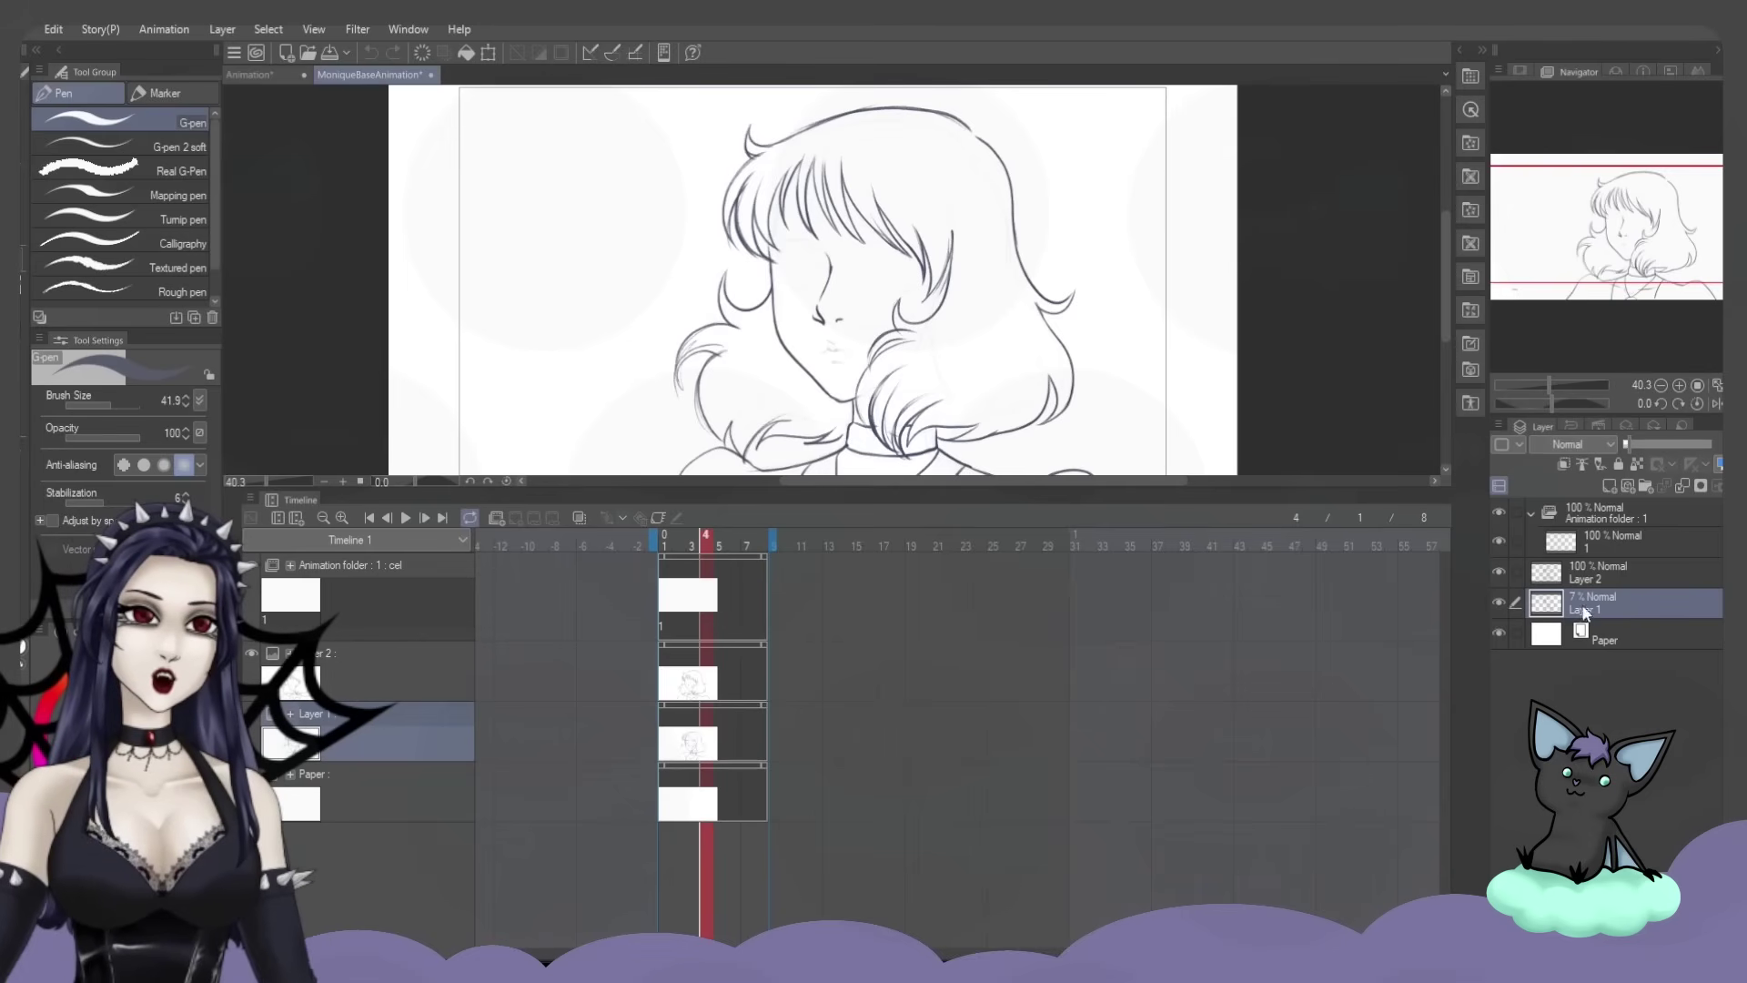
left_click(1635, 582)
left_click_drag(1195, 487, 1204, 615)
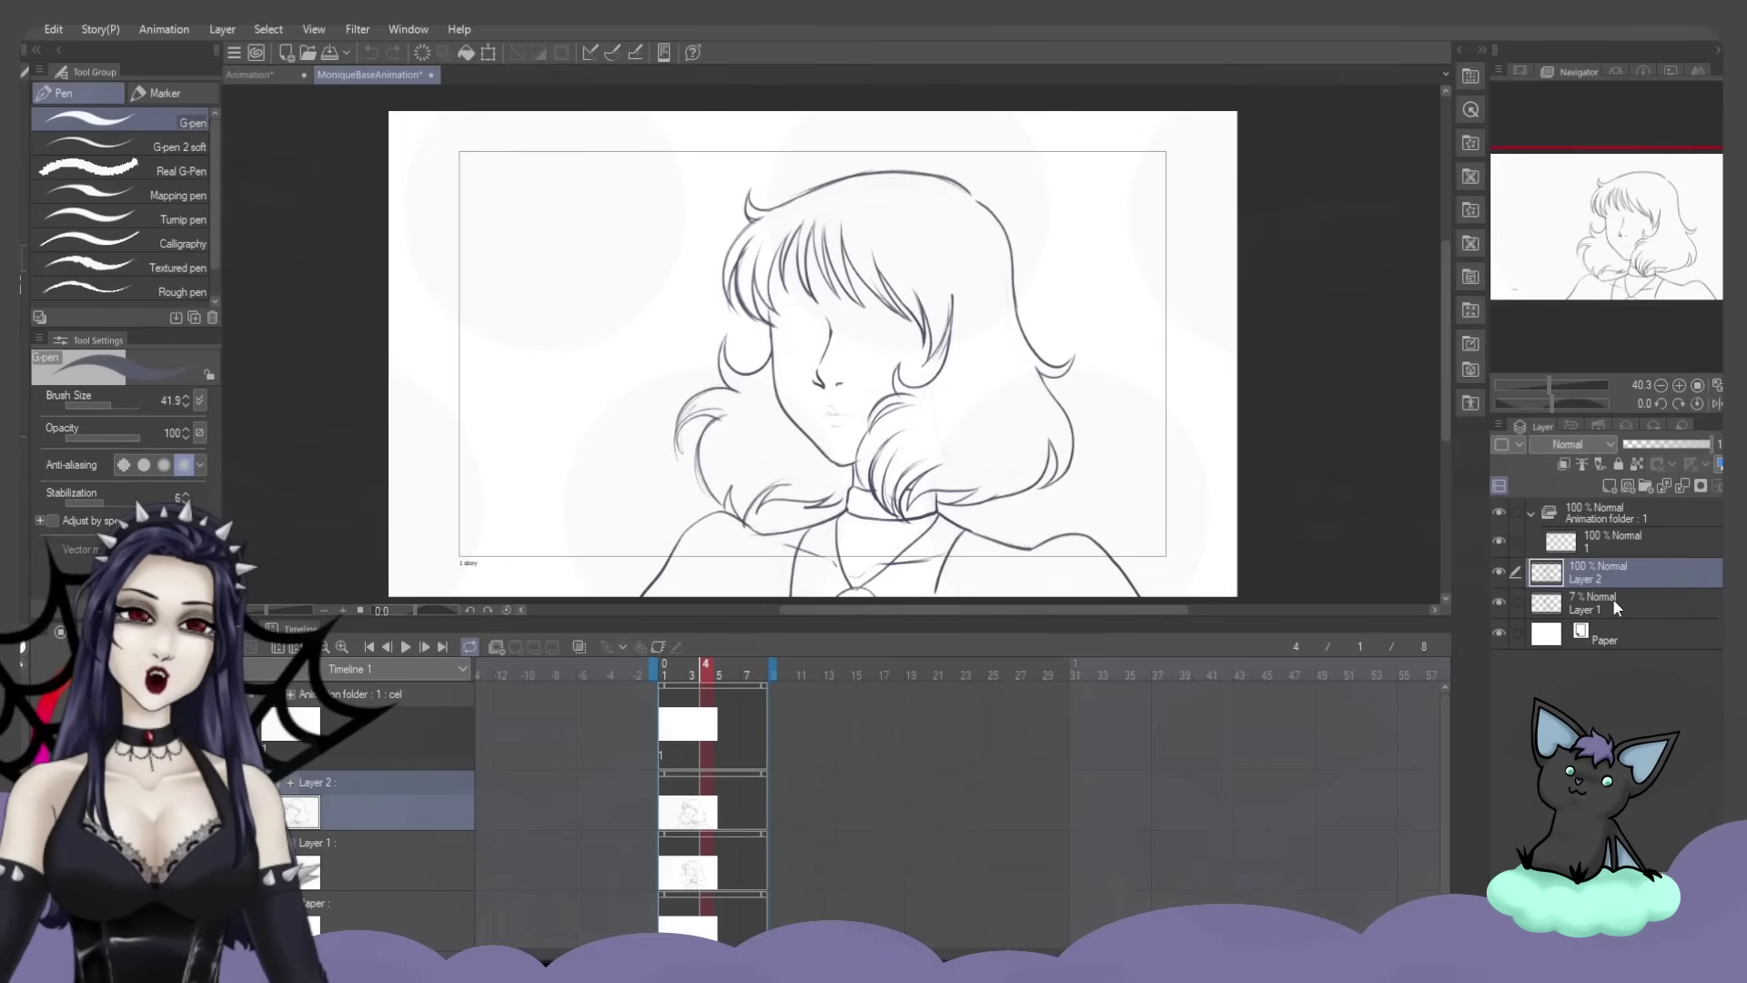
left_click(1588, 603)
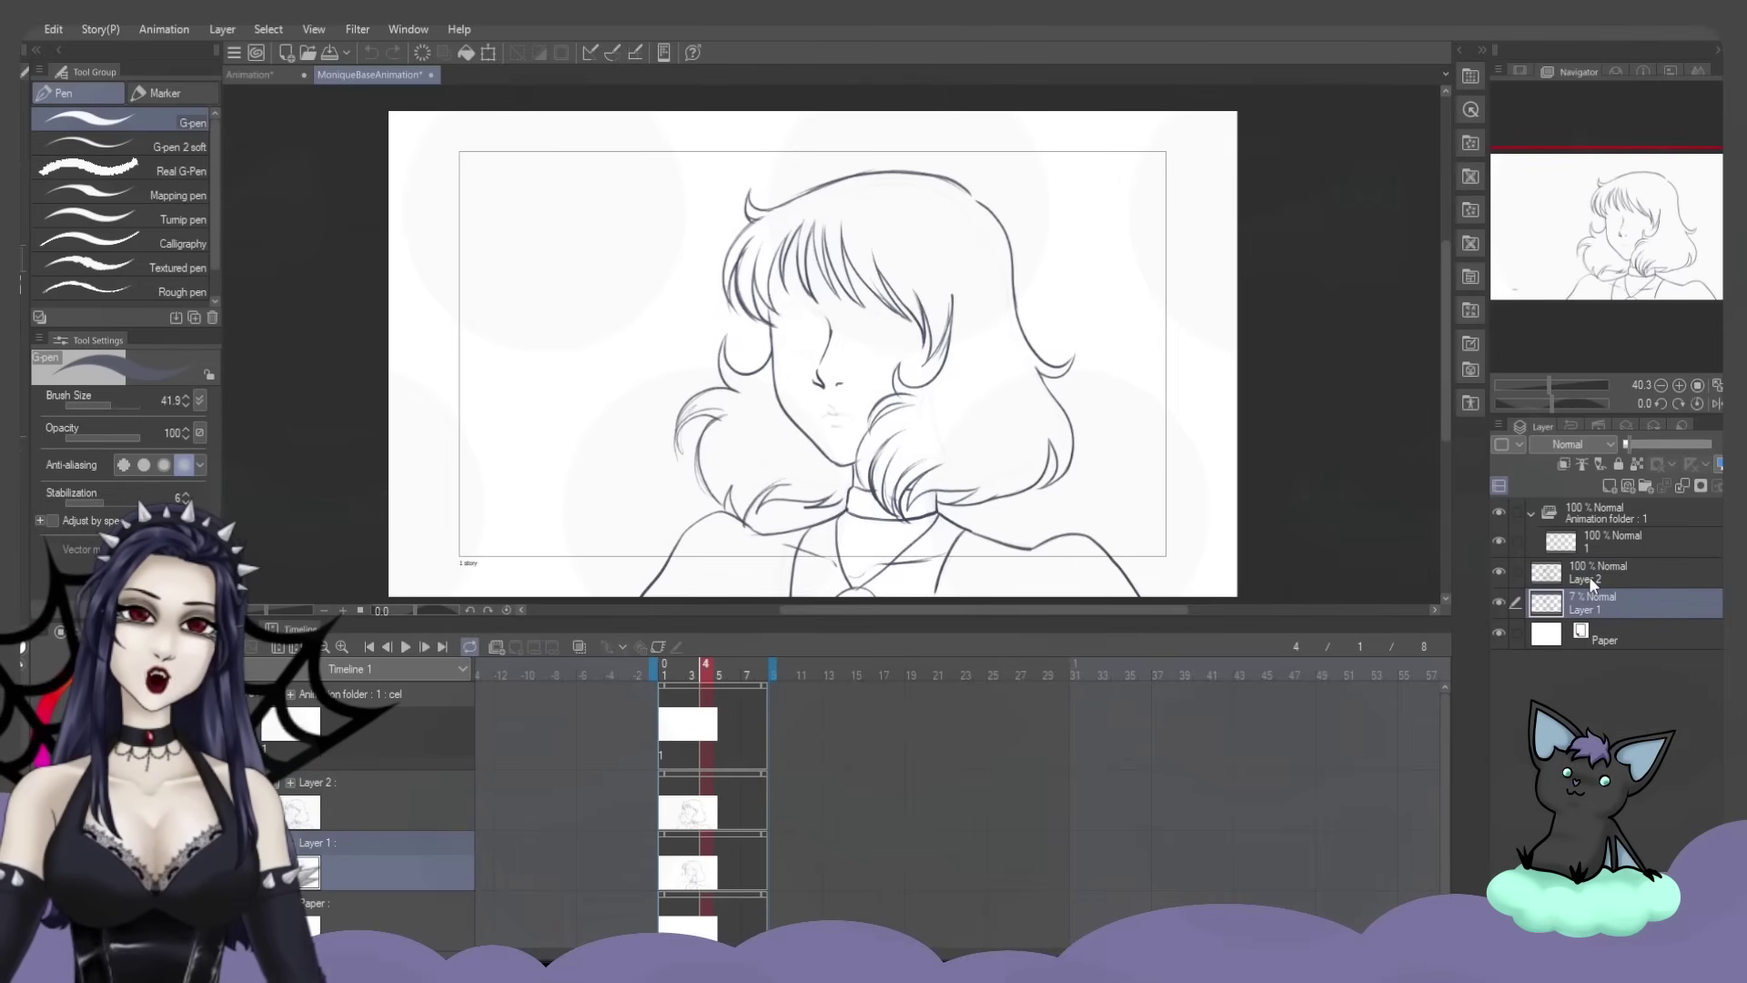
left_click(1591, 577)
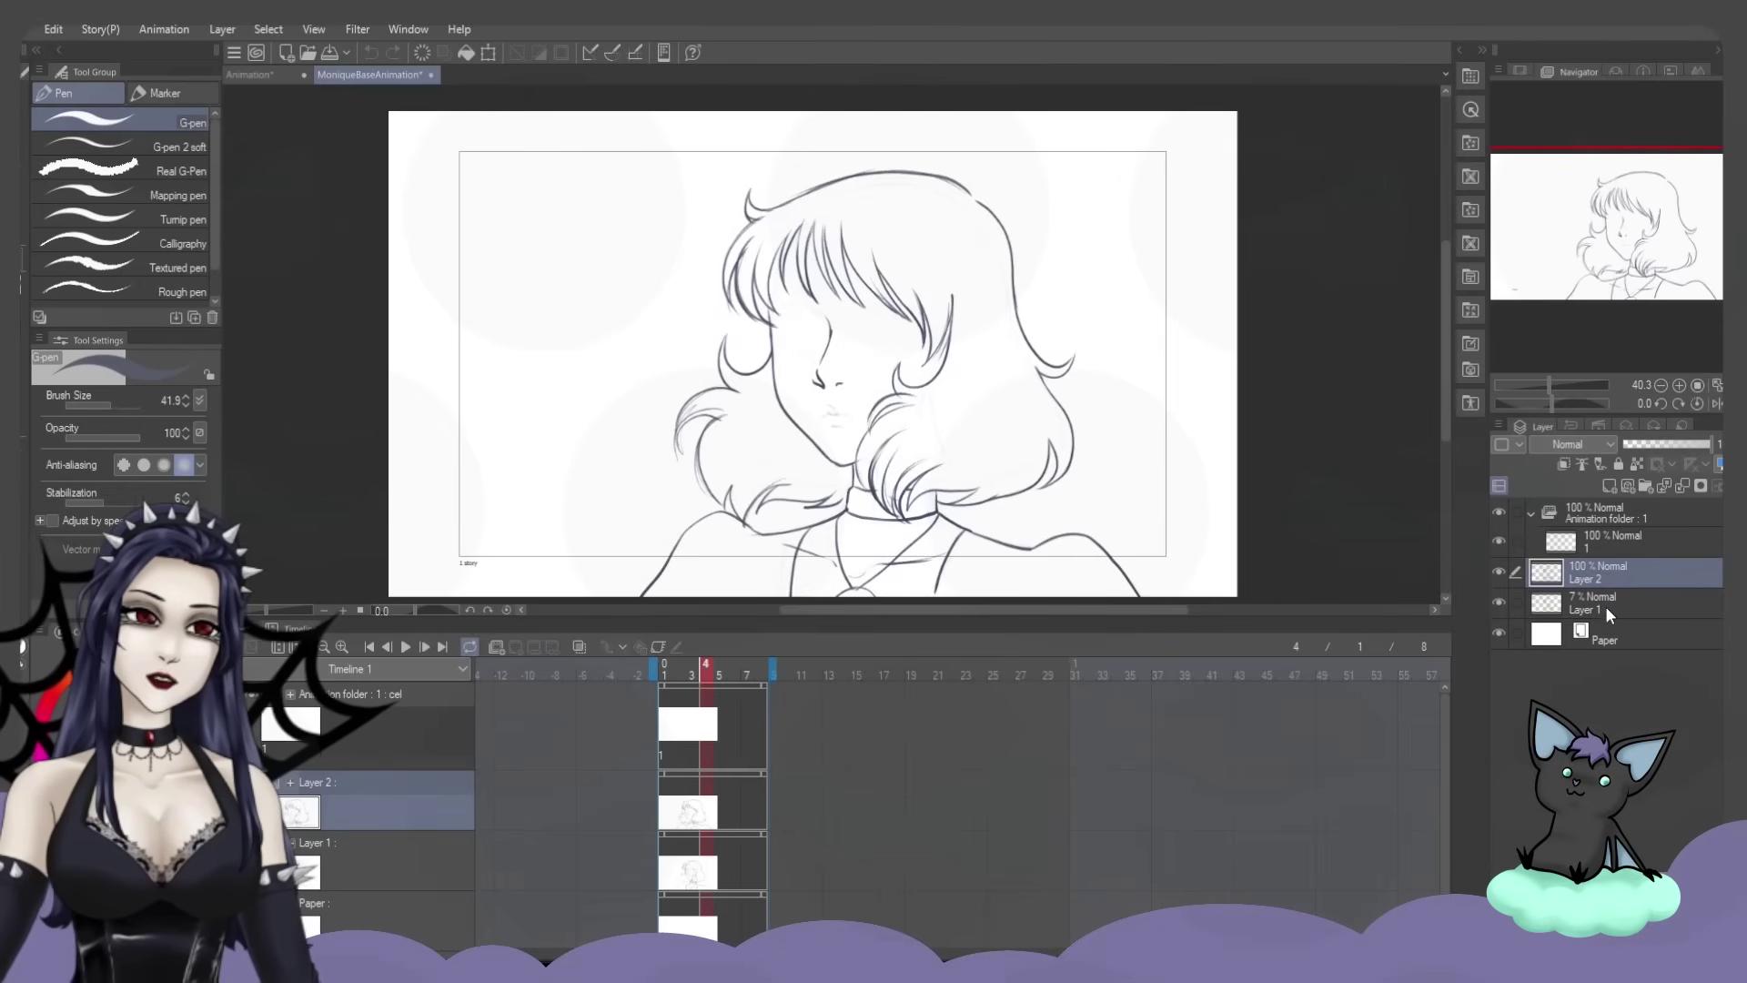
left_click_drag(1197, 615, 1197, 586)
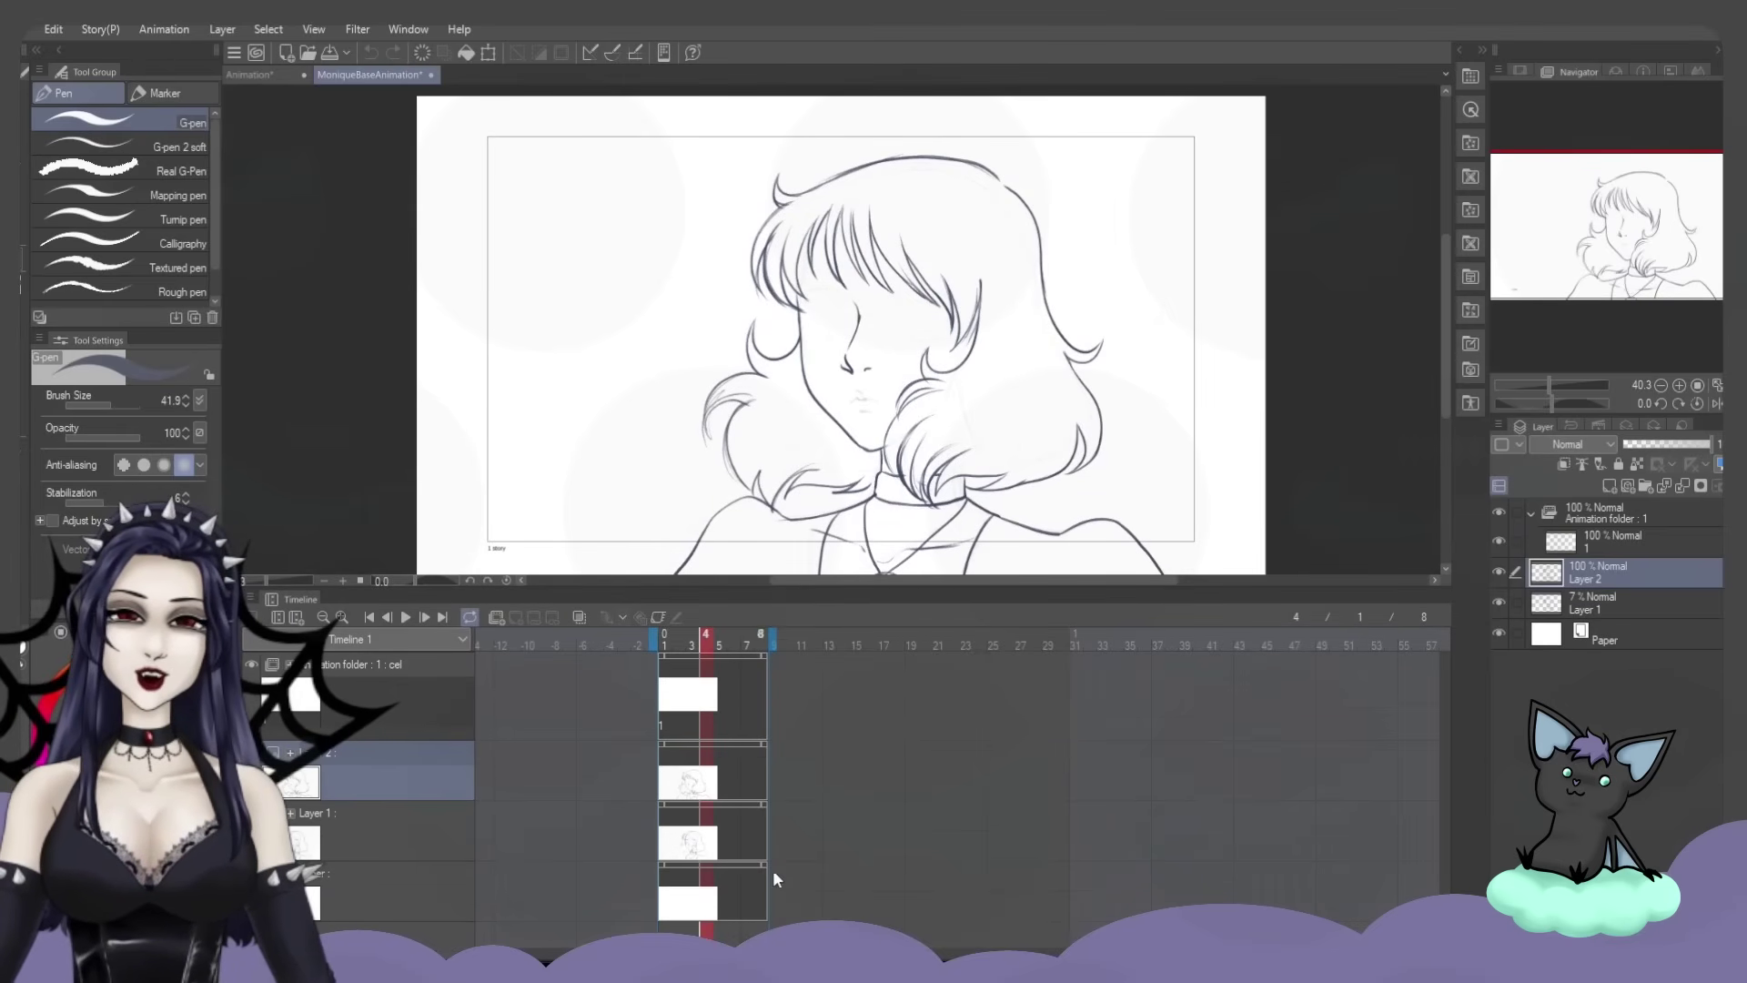
Extend the Layer 1 and Layer 2 clips in the timeline to about frame 39
left_click(665, 699)
left_click(762, 669)
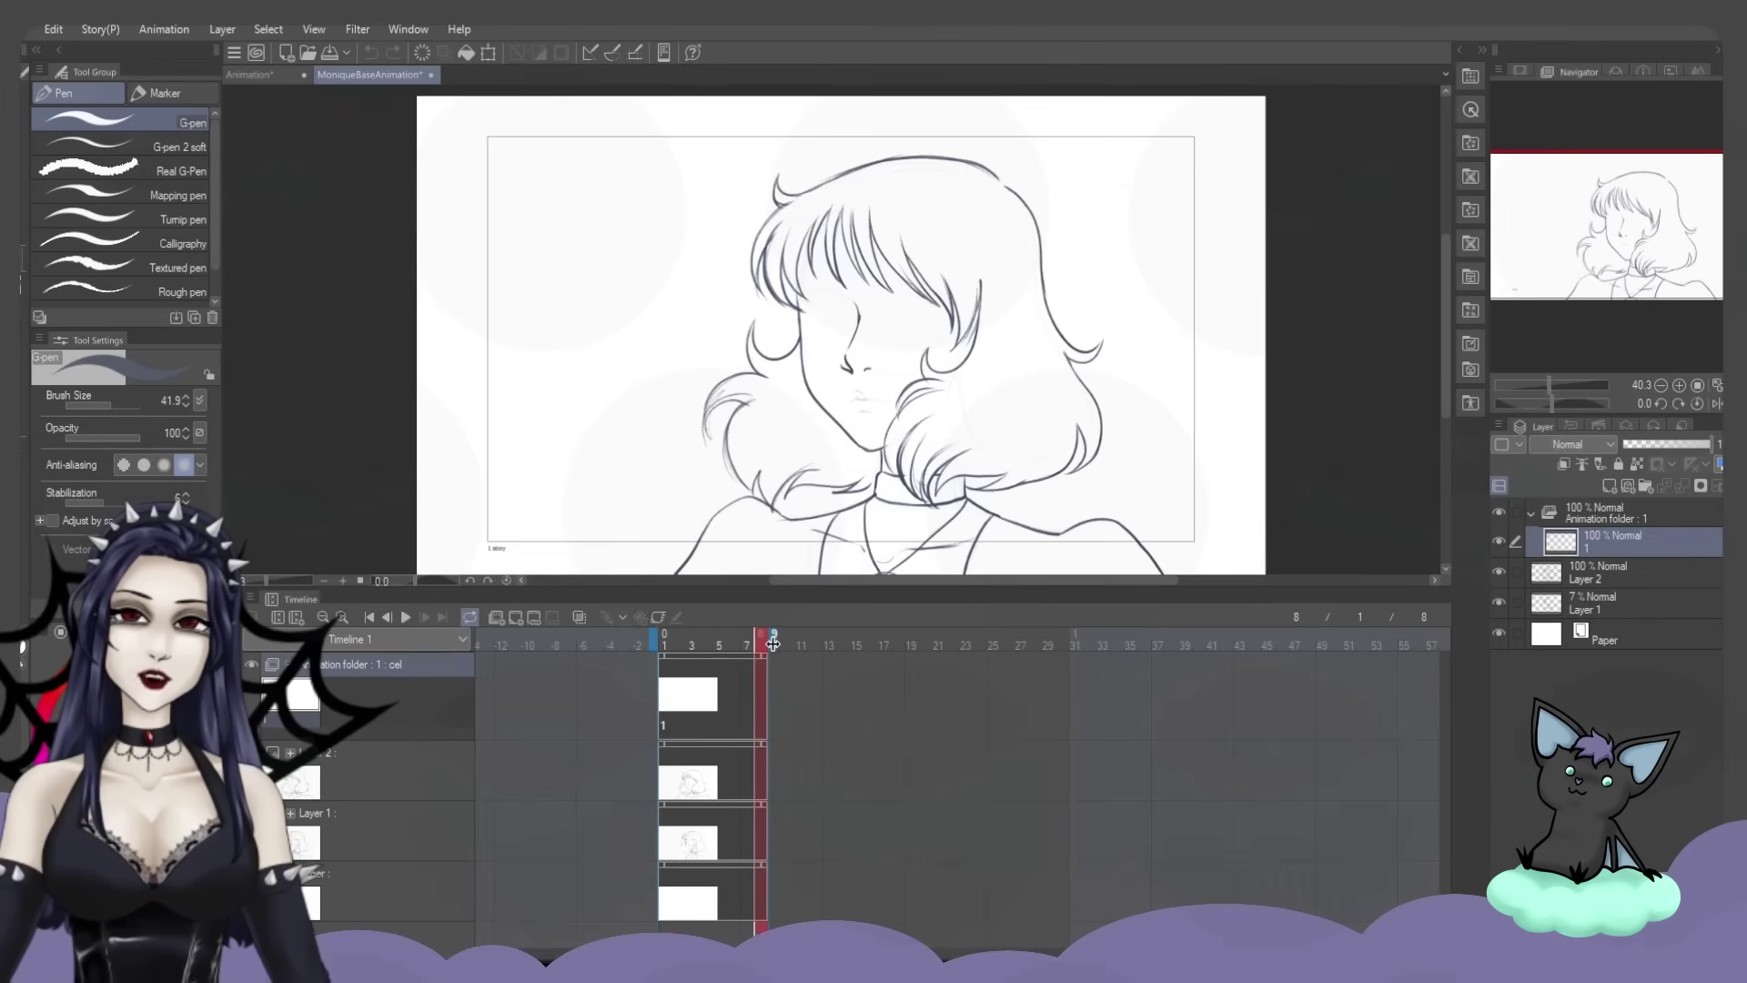
left_click_drag(763, 815, 1191, 815)
left_click_drag(766, 772, 1192, 774)
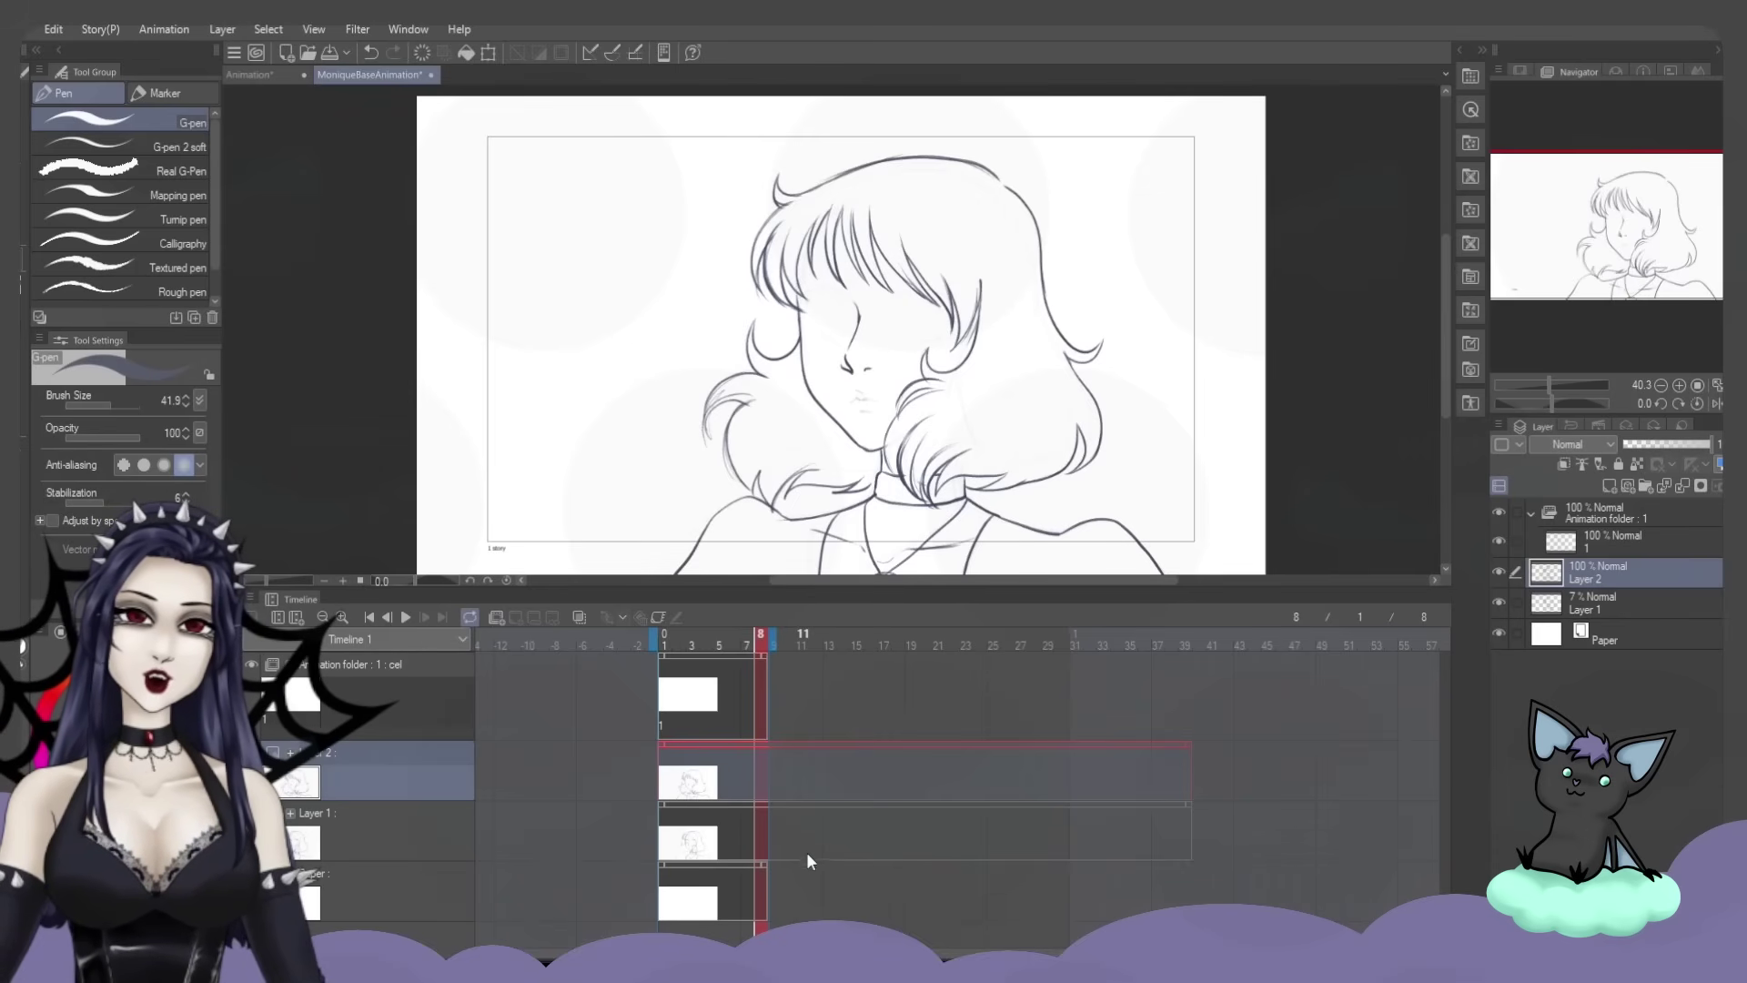
Extend the Layer 1 clip in the timeline to about frame 56, and play back the animation with cel 1 selected
left_click(674, 843)
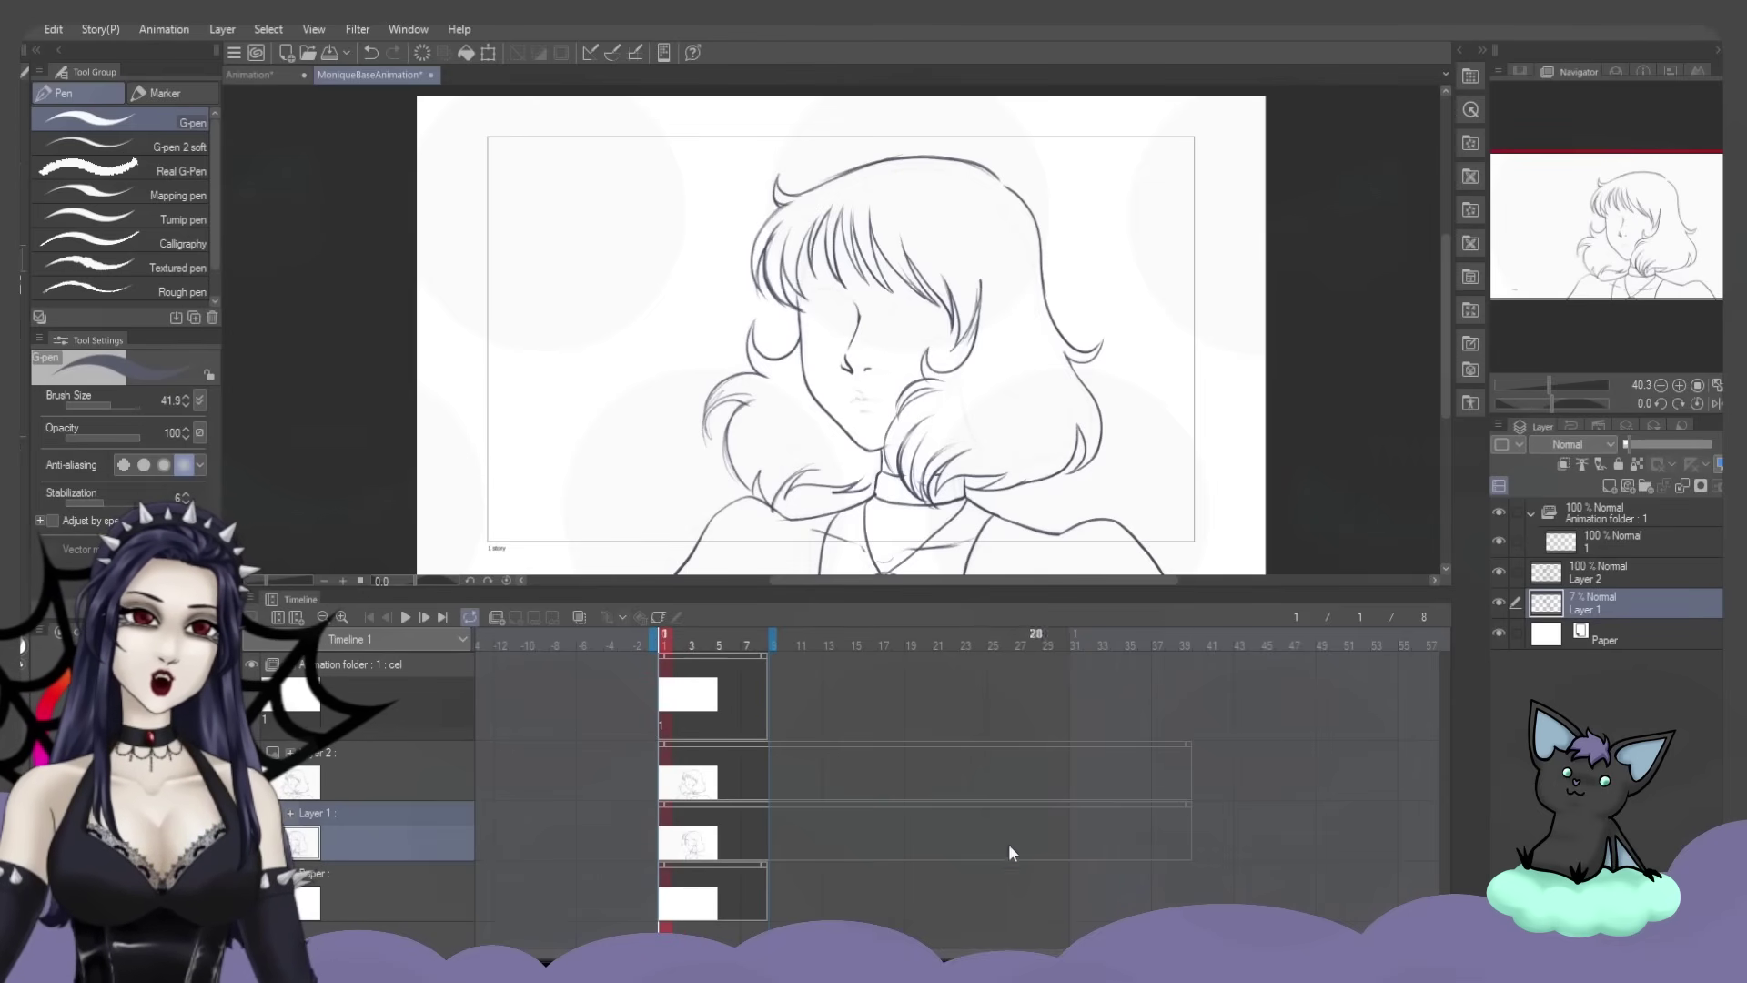
left_click(1024, 817)
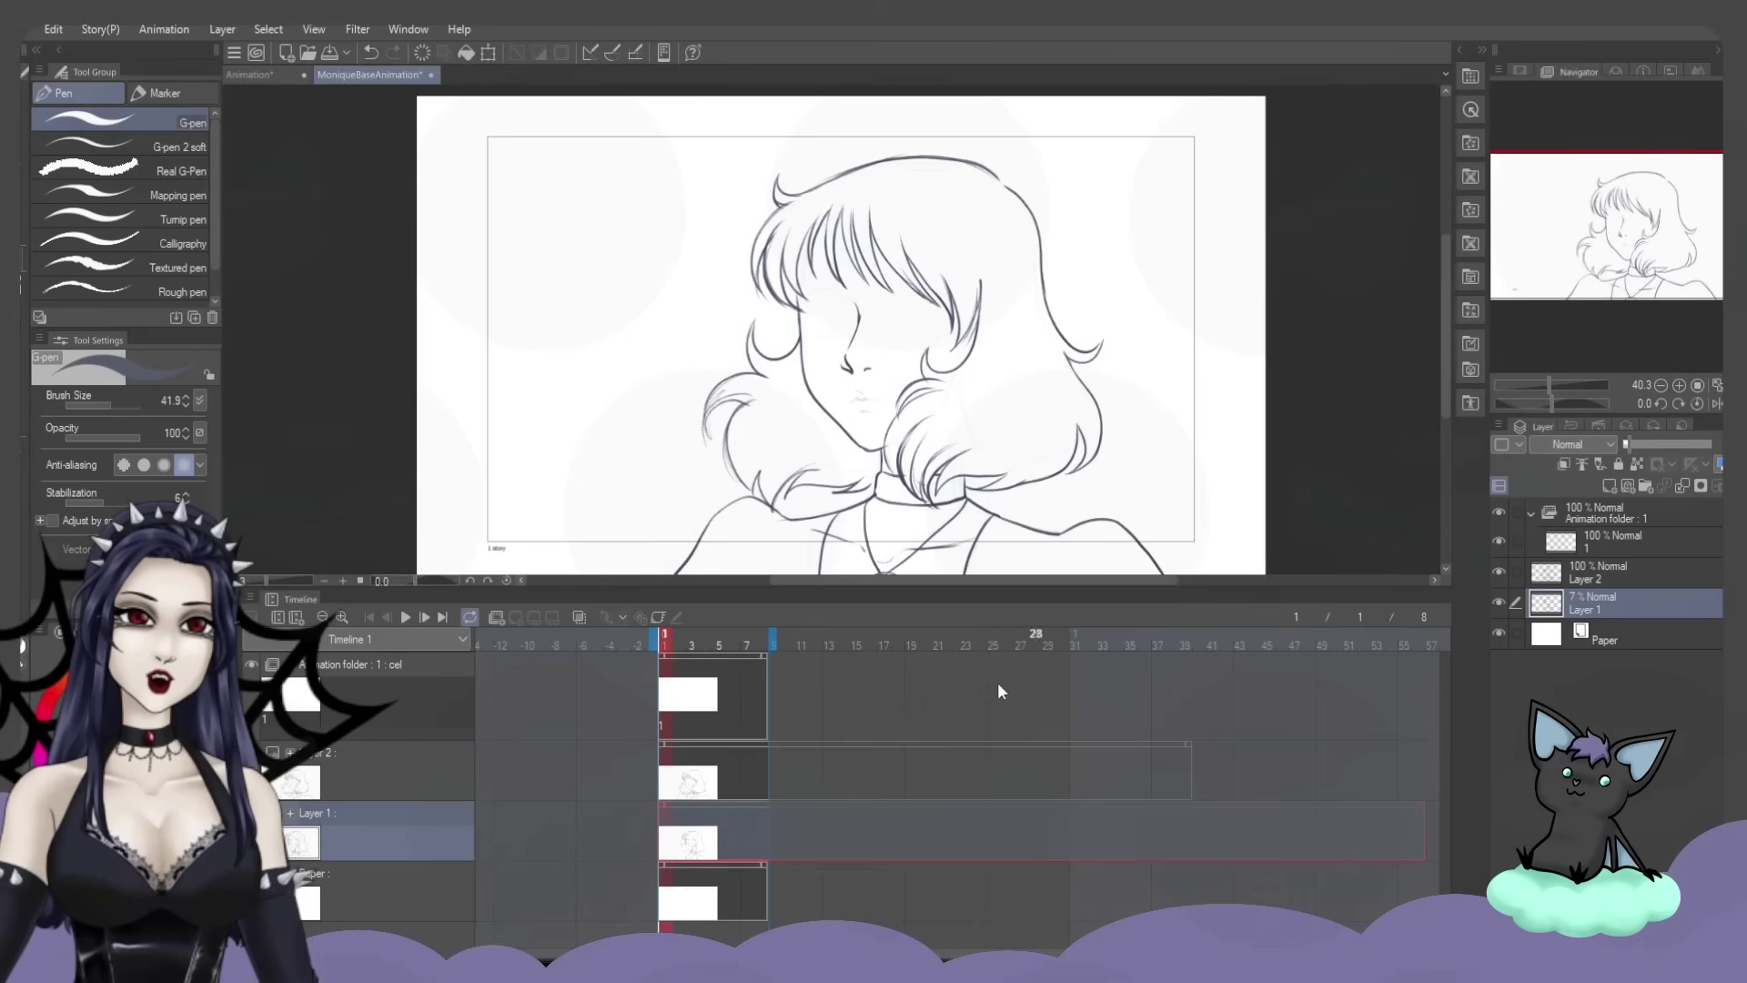
left_click(669, 685)
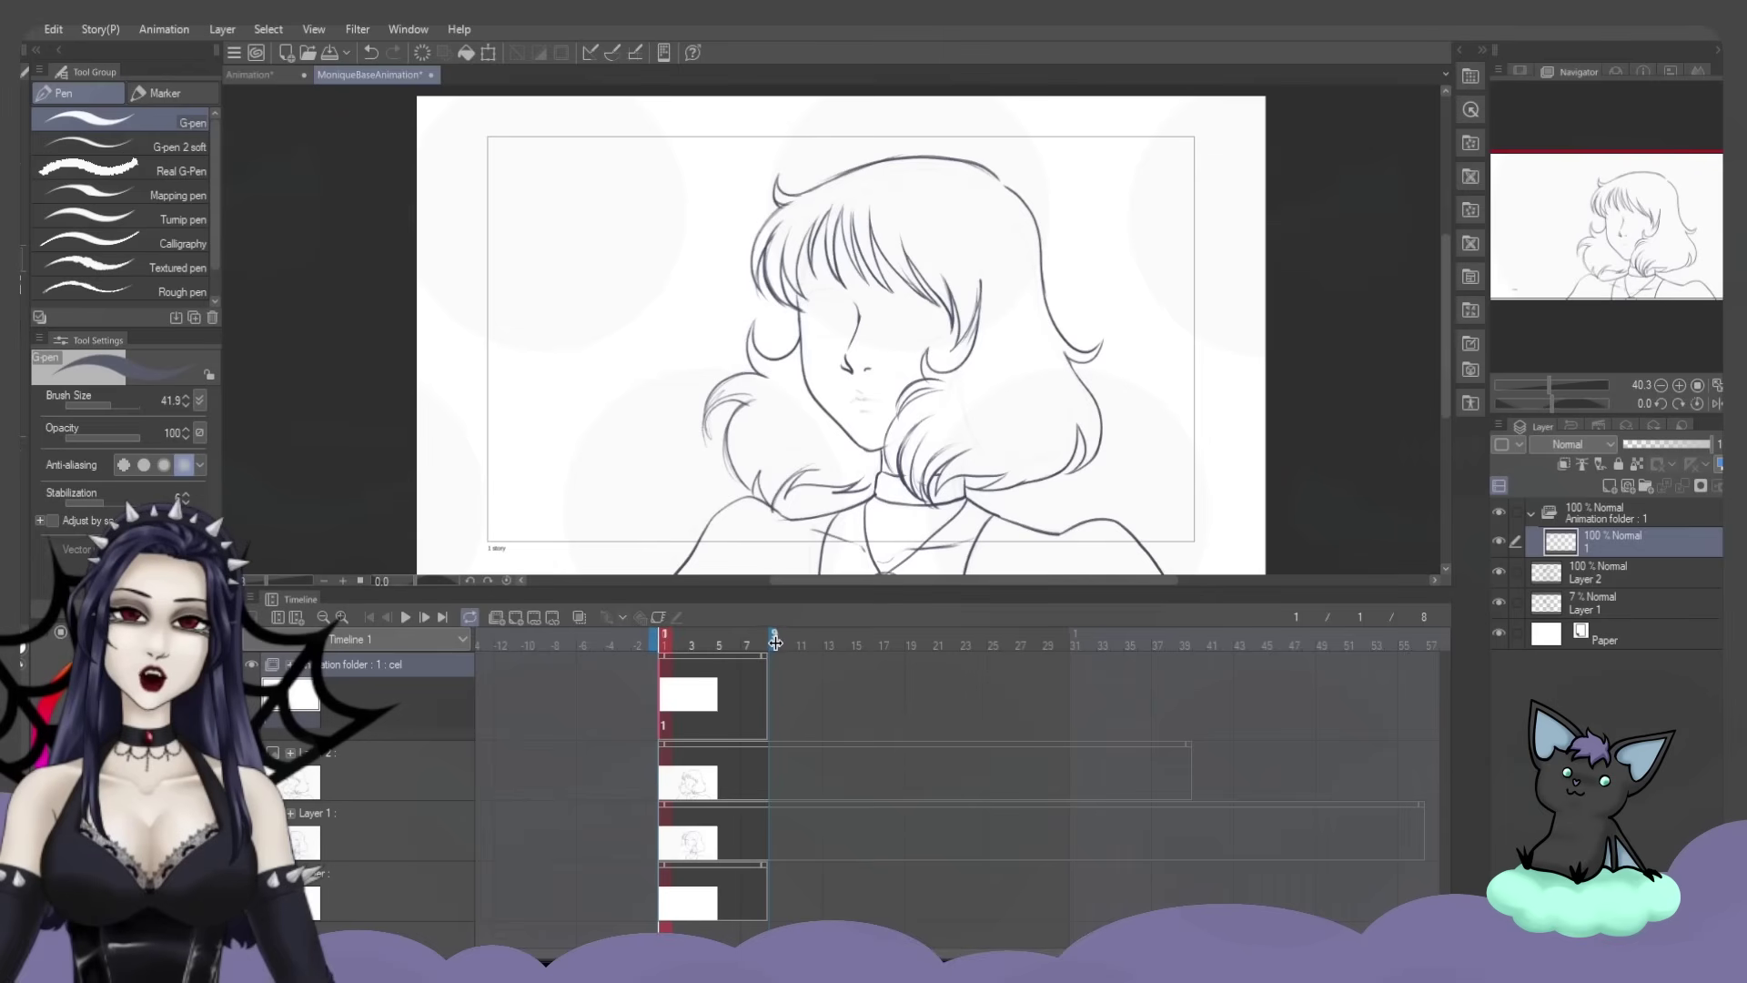
left_click(404, 615)
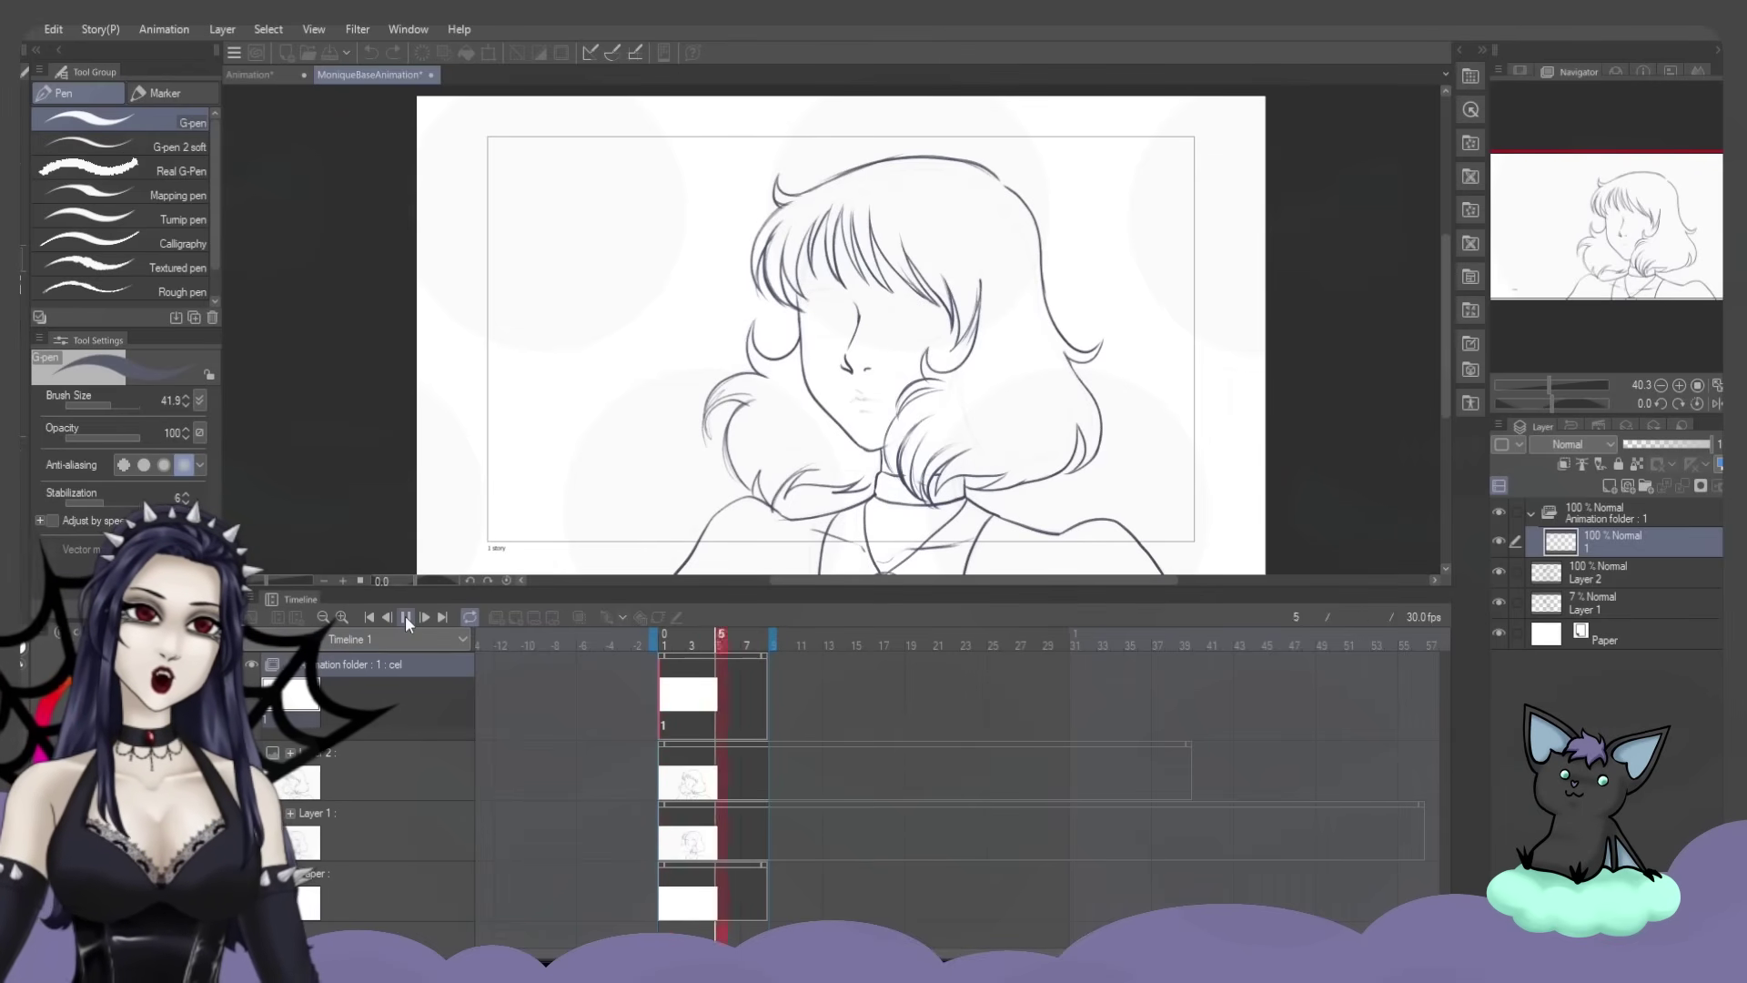
left_click(406, 615)
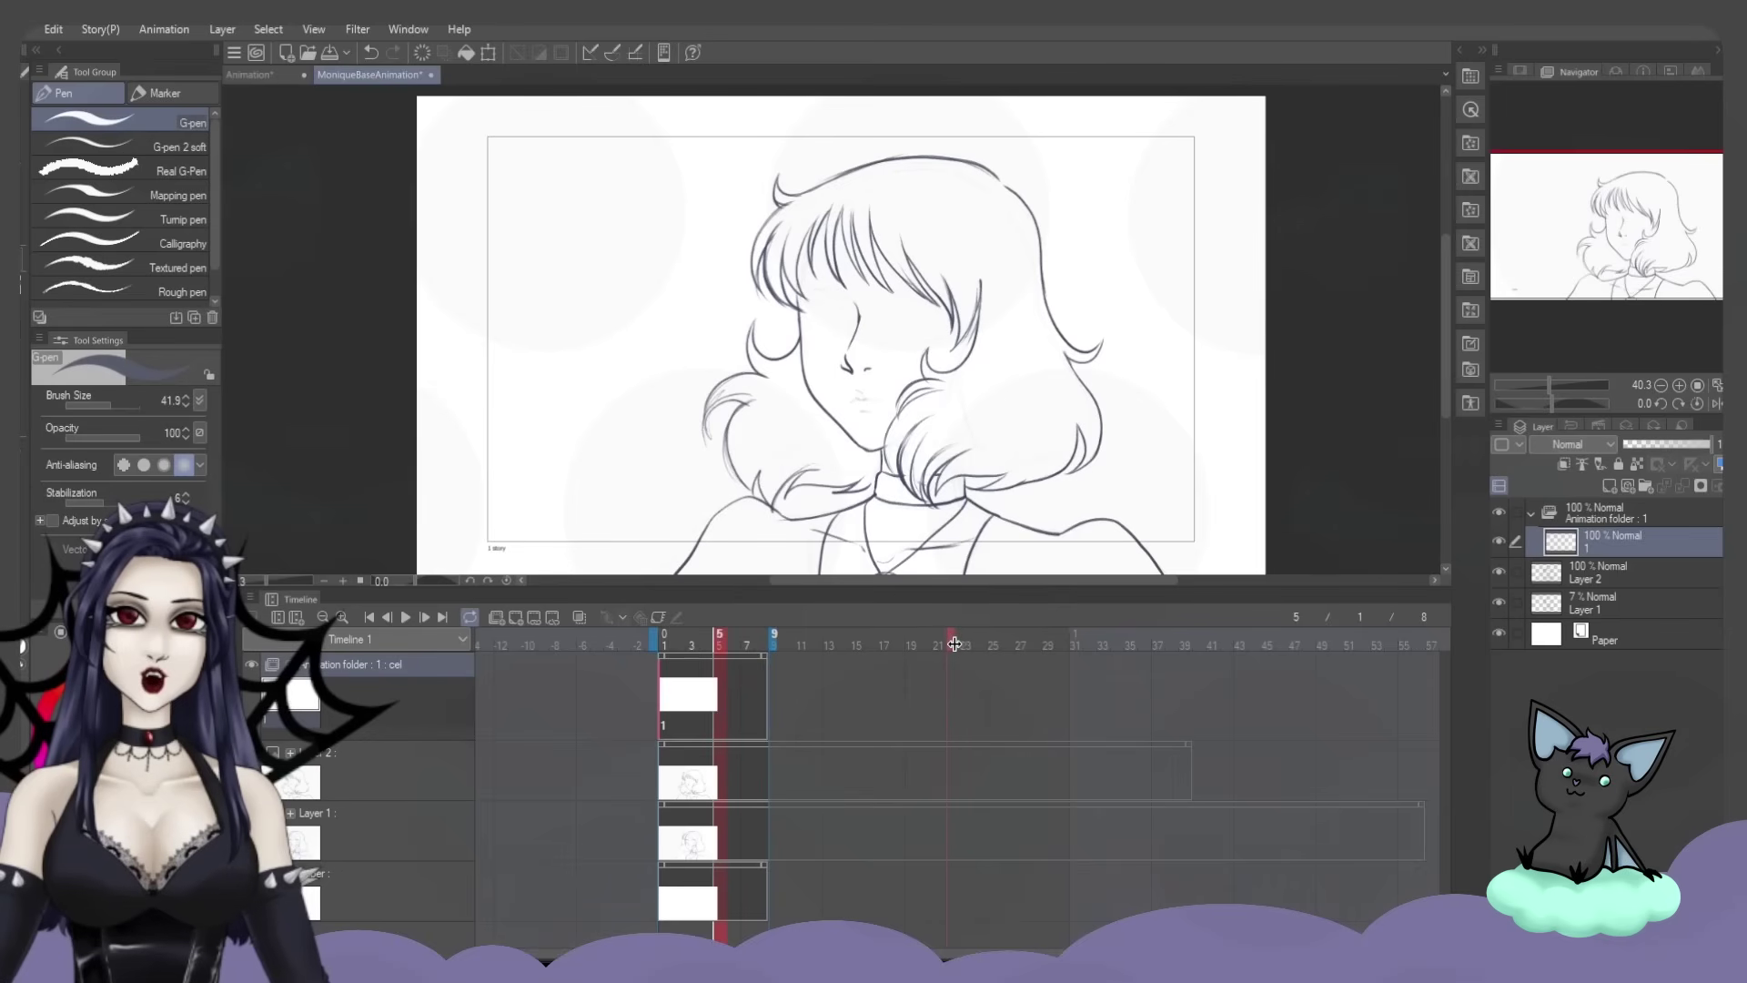
Push the timeline's end marker outward in stages to frame 99
left_click_drag(1206, 644, 1238, 645)
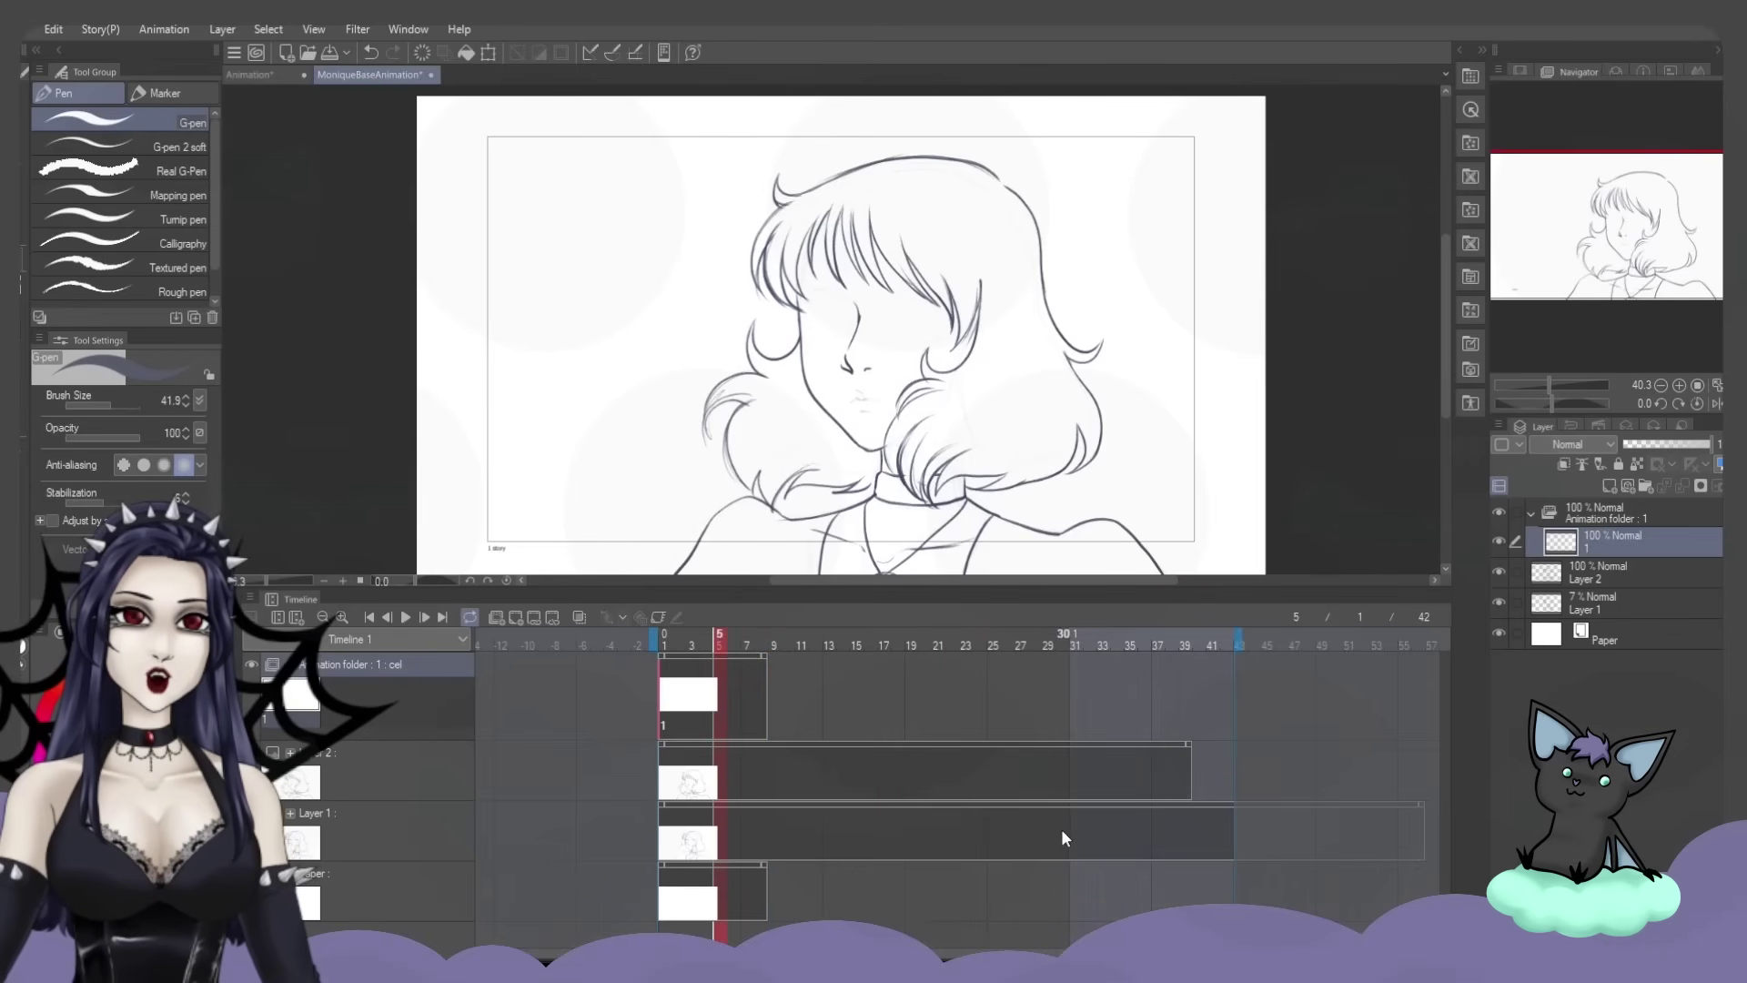
left_click_drag(1386, 644, 1389, 637)
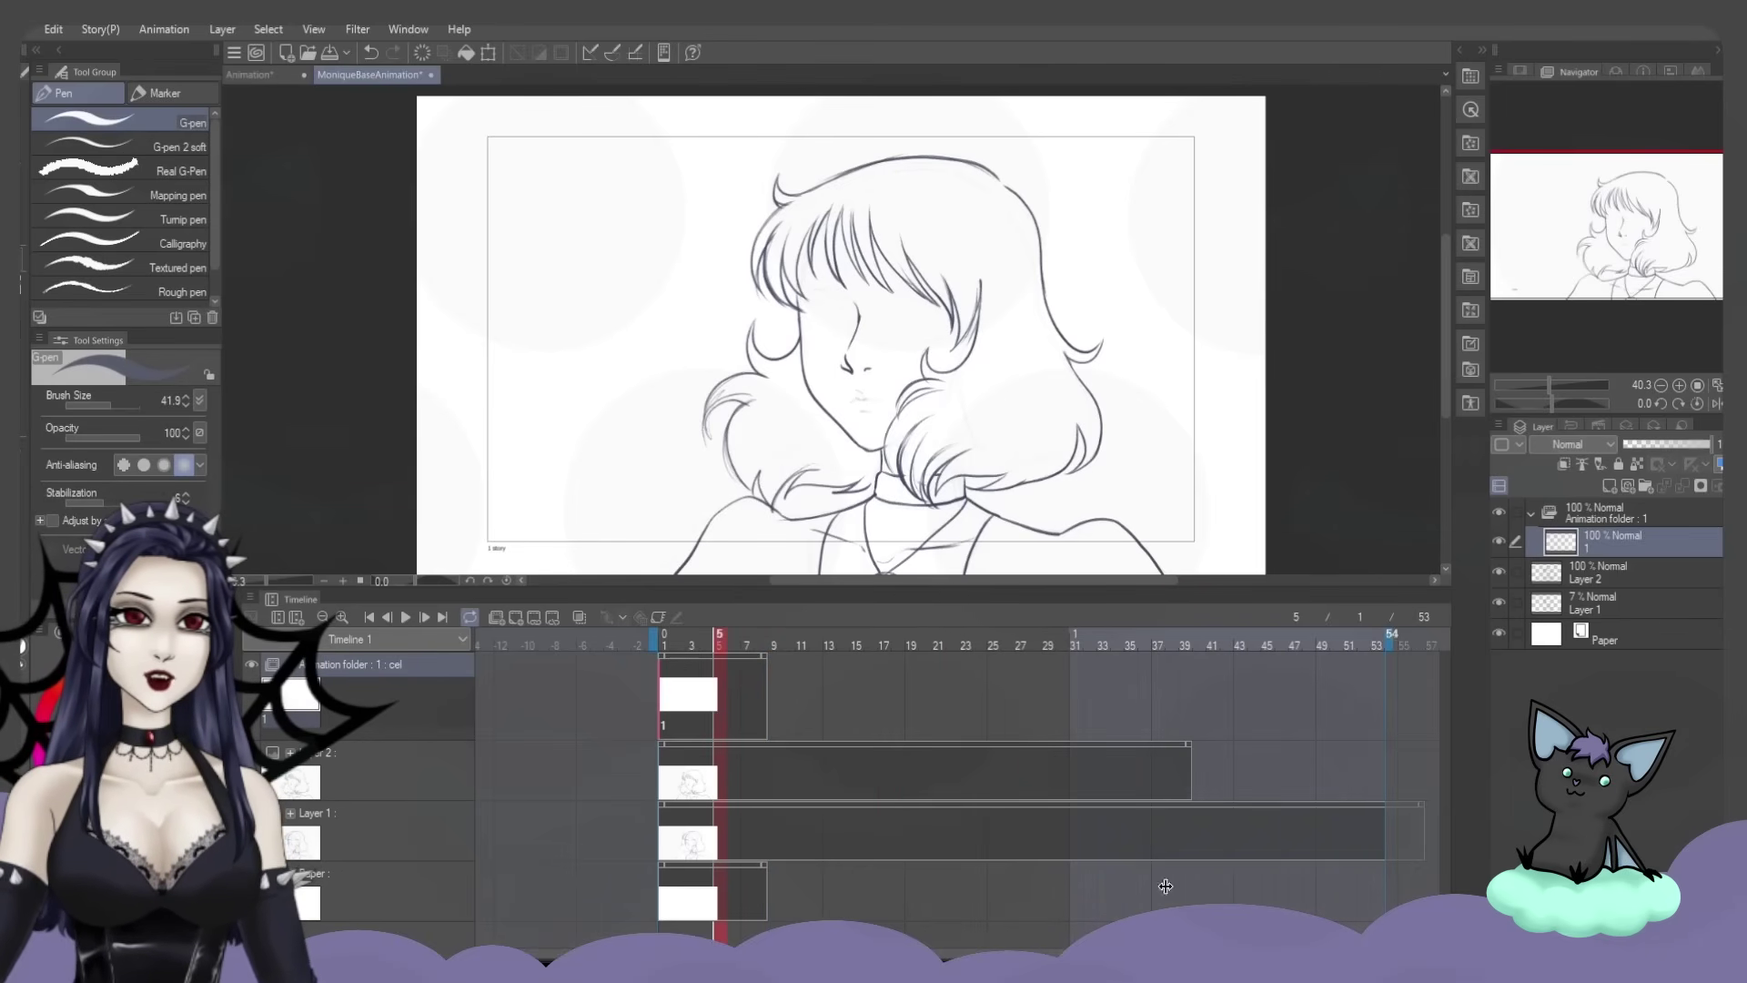
scroll(1324, 692, "right", 5)
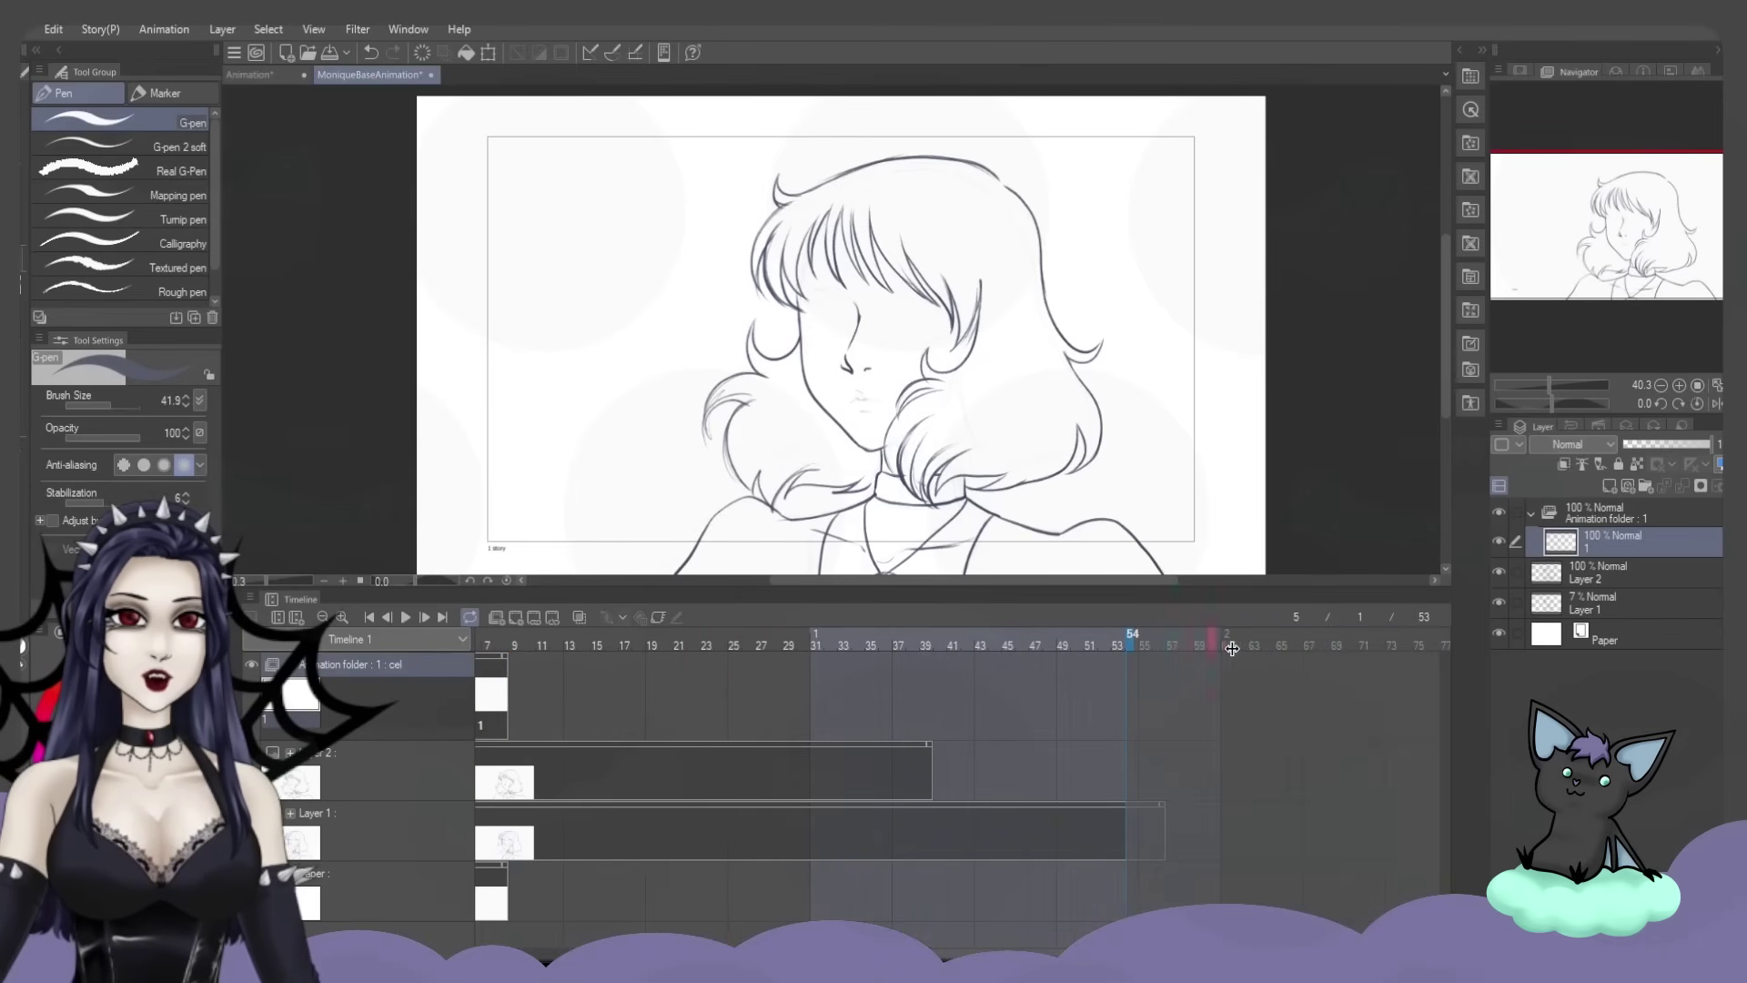
left_click_drag(1308, 649, 1304, 645)
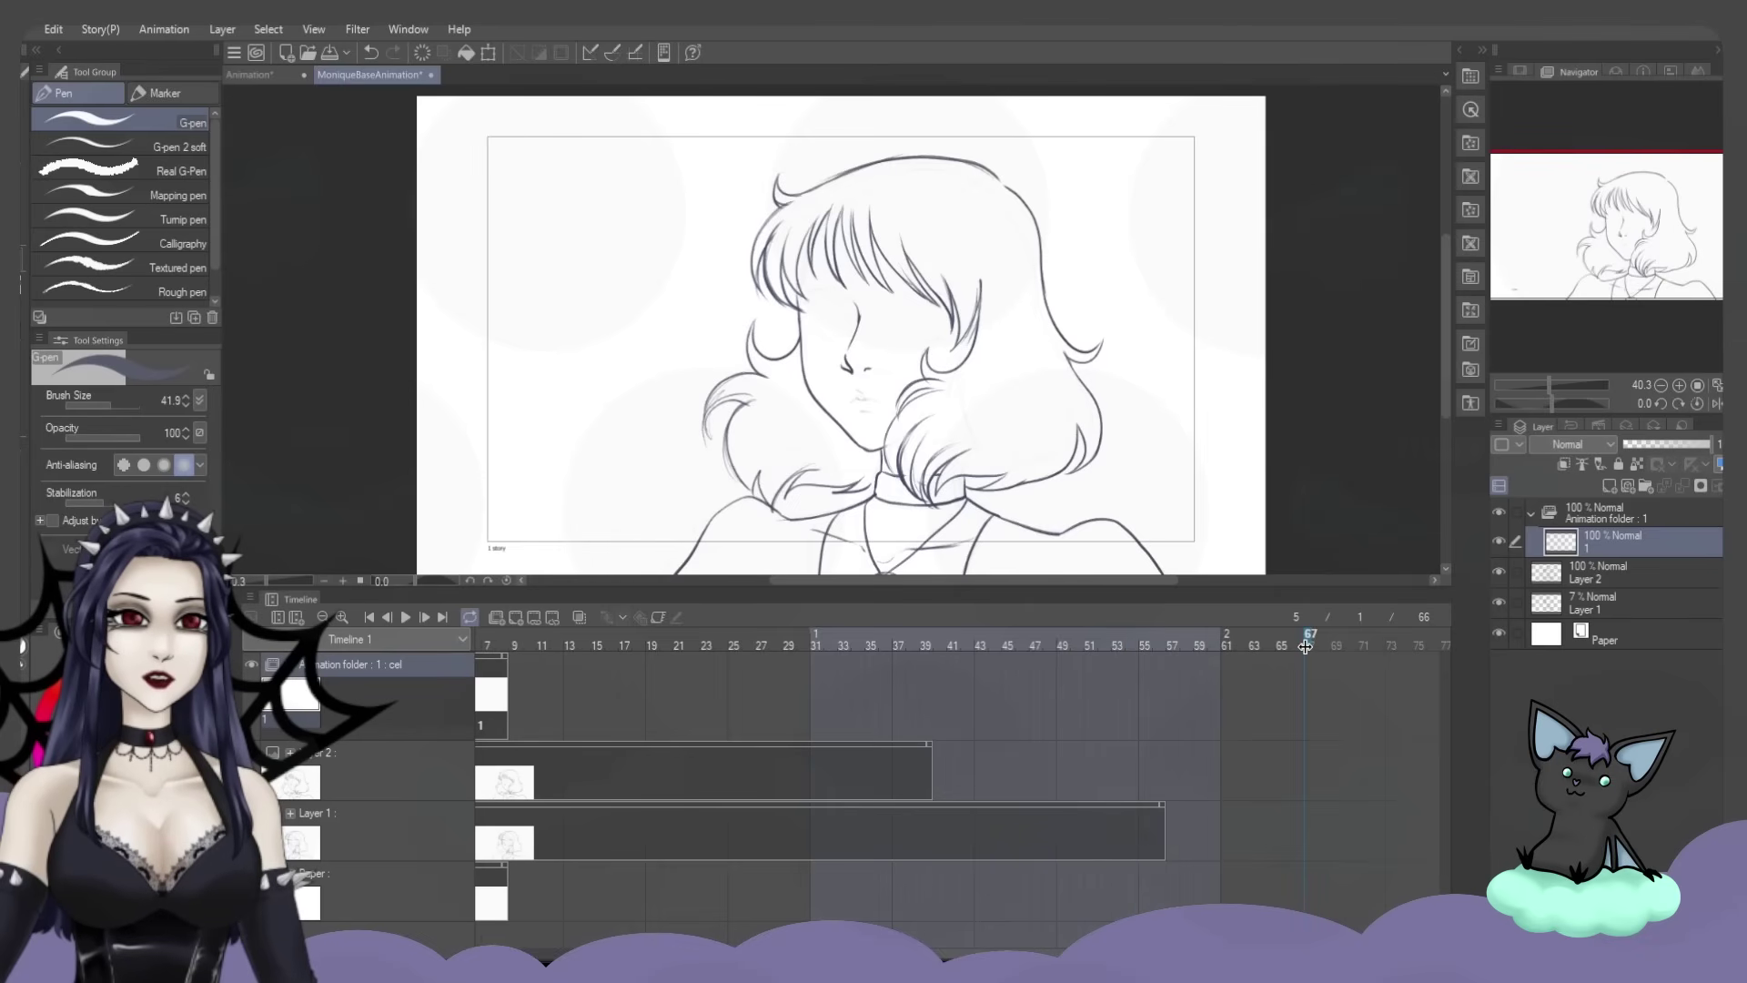
scroll(960, 782, "right", 3)
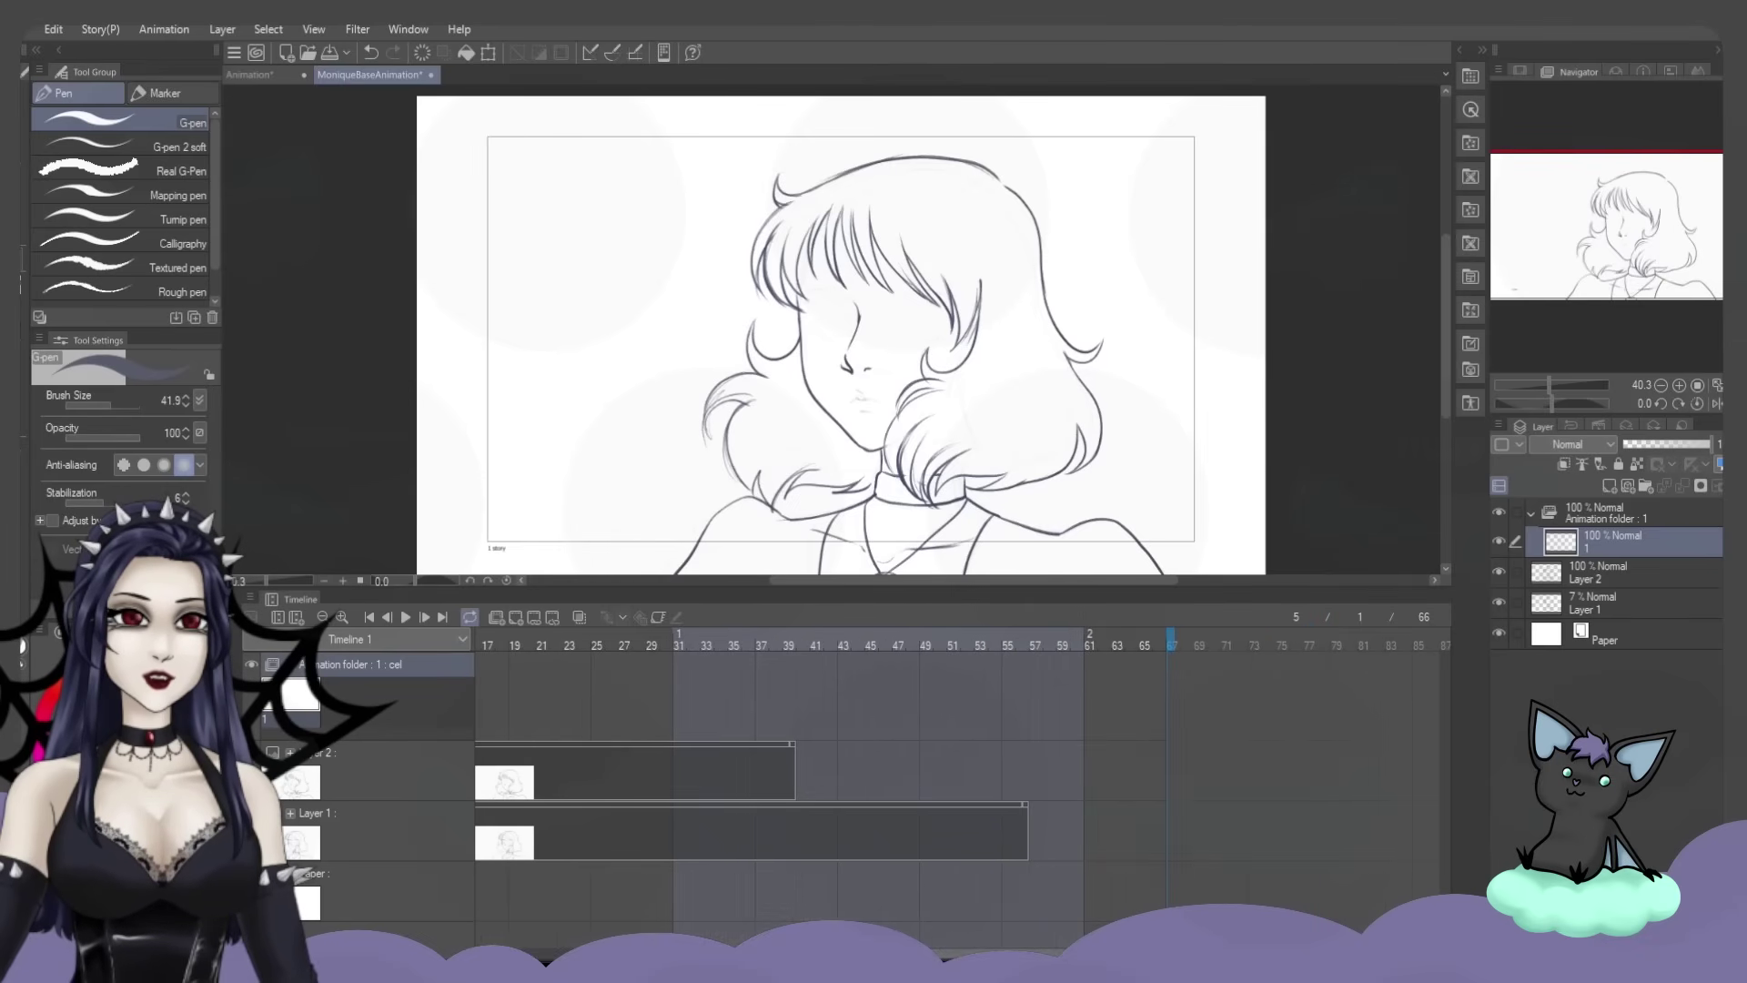
left_click_drag(1429, 642, 1425, 644)
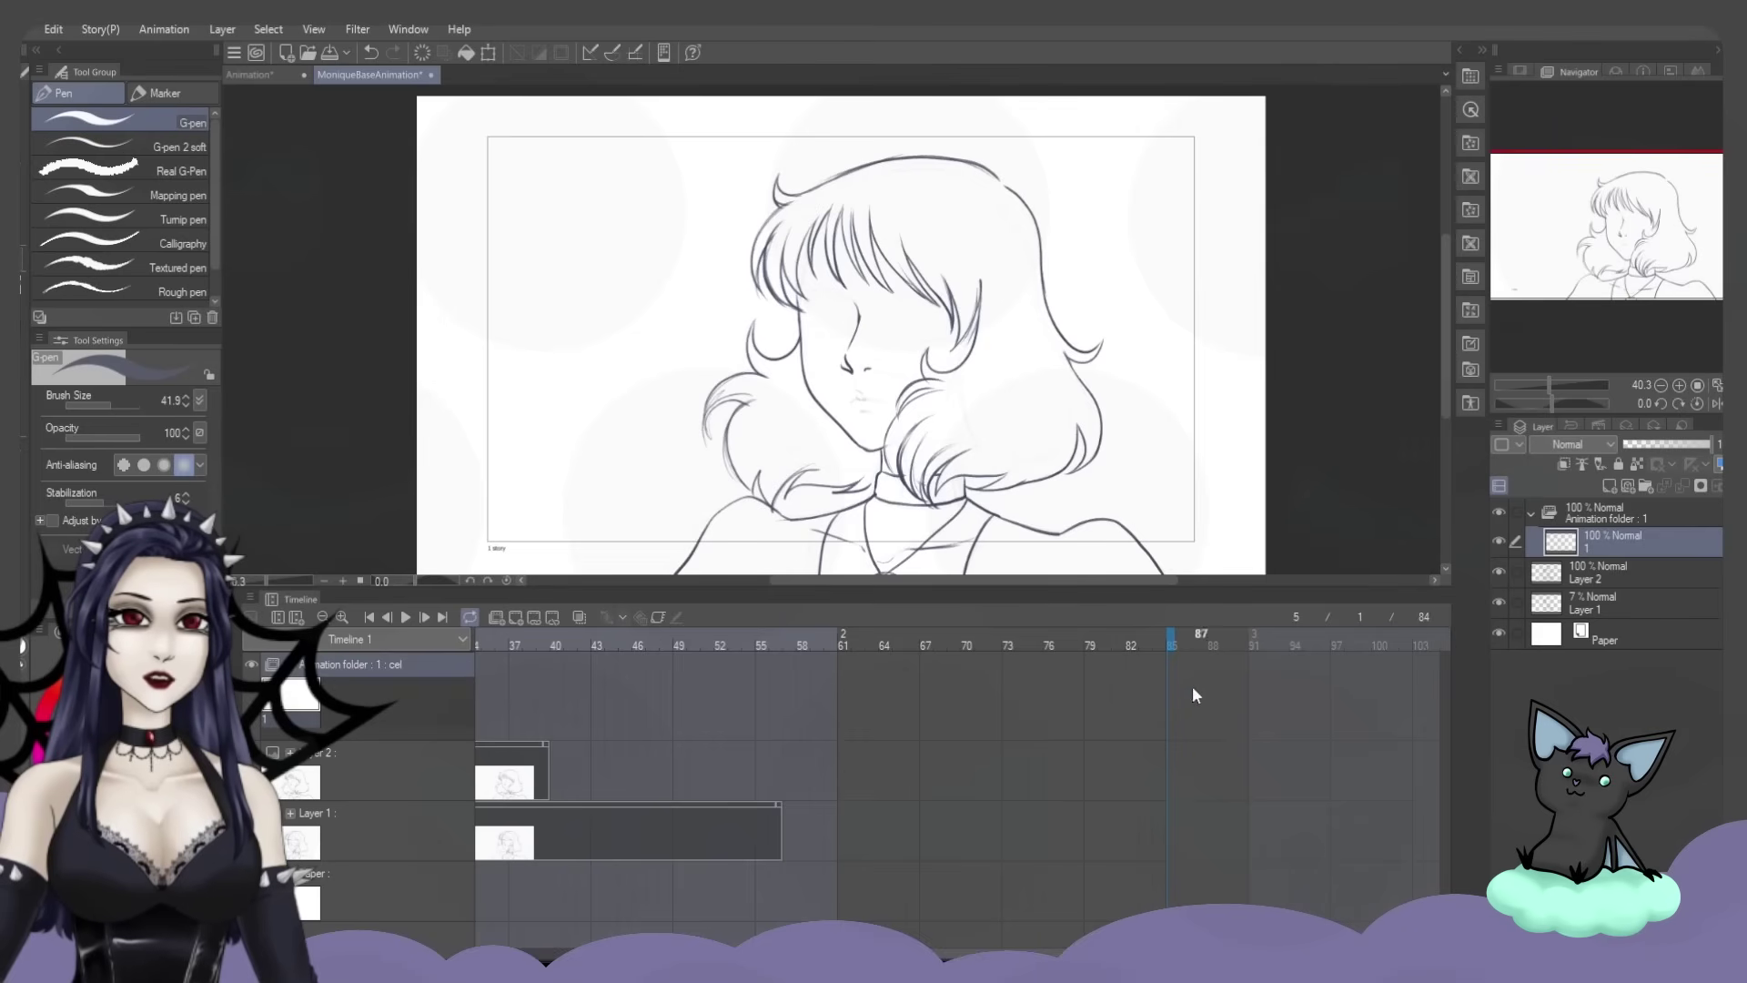
left_click_drag(1173, 640, 1379, 643)
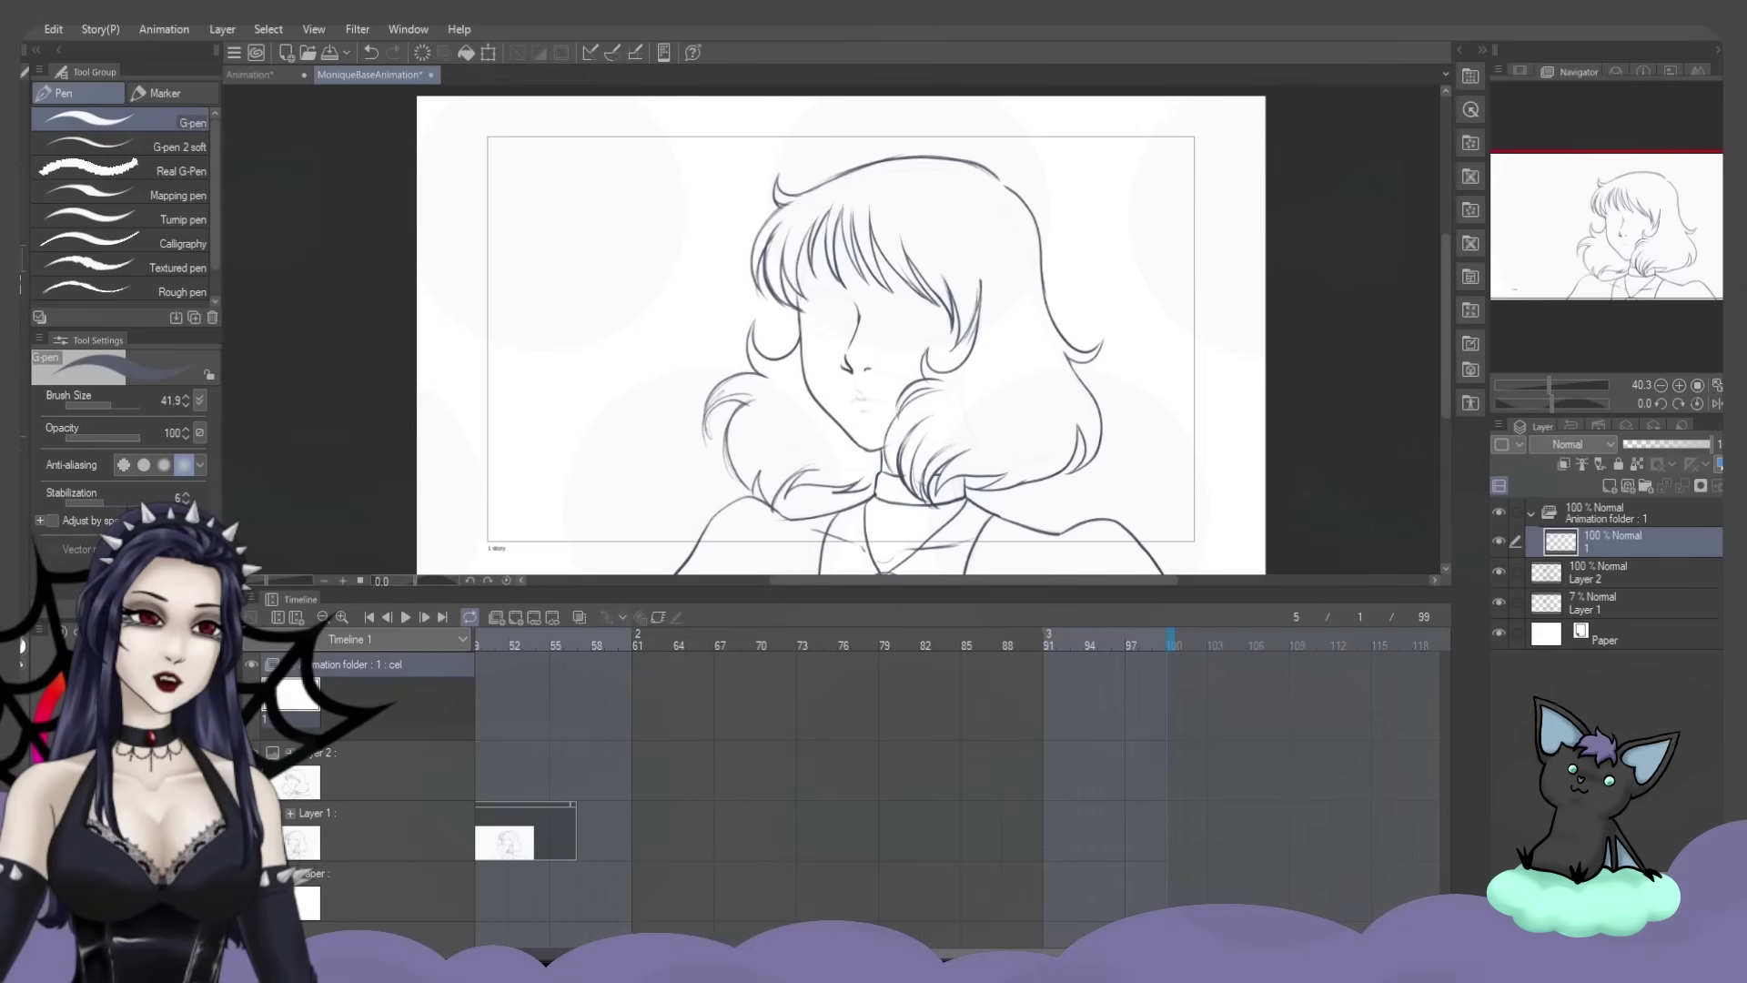
Set the timeline's end to frame 59, and shorten the Layer 1 clip to about frame 48
scroll(865, 639, "left", 3)
left_click_drag(865, 640, 865, 640)
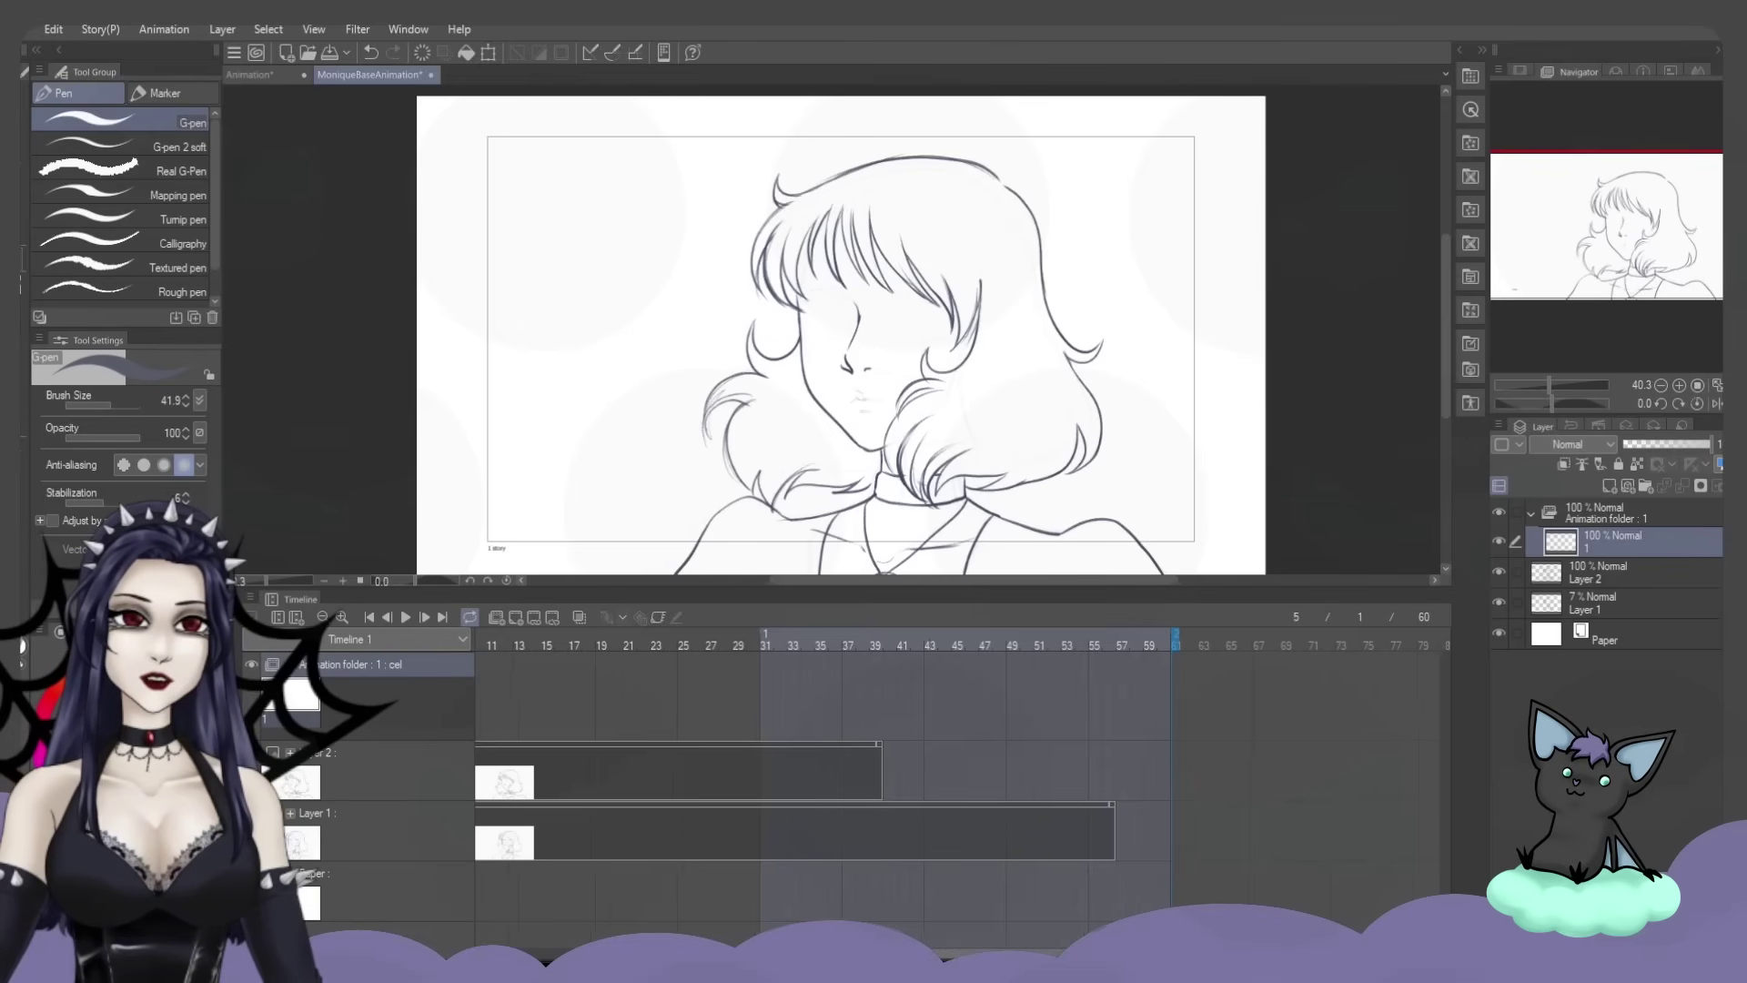
scroll(1198, 638, "left", 1)
left_click_drag(1195, 642, 1188, 641)
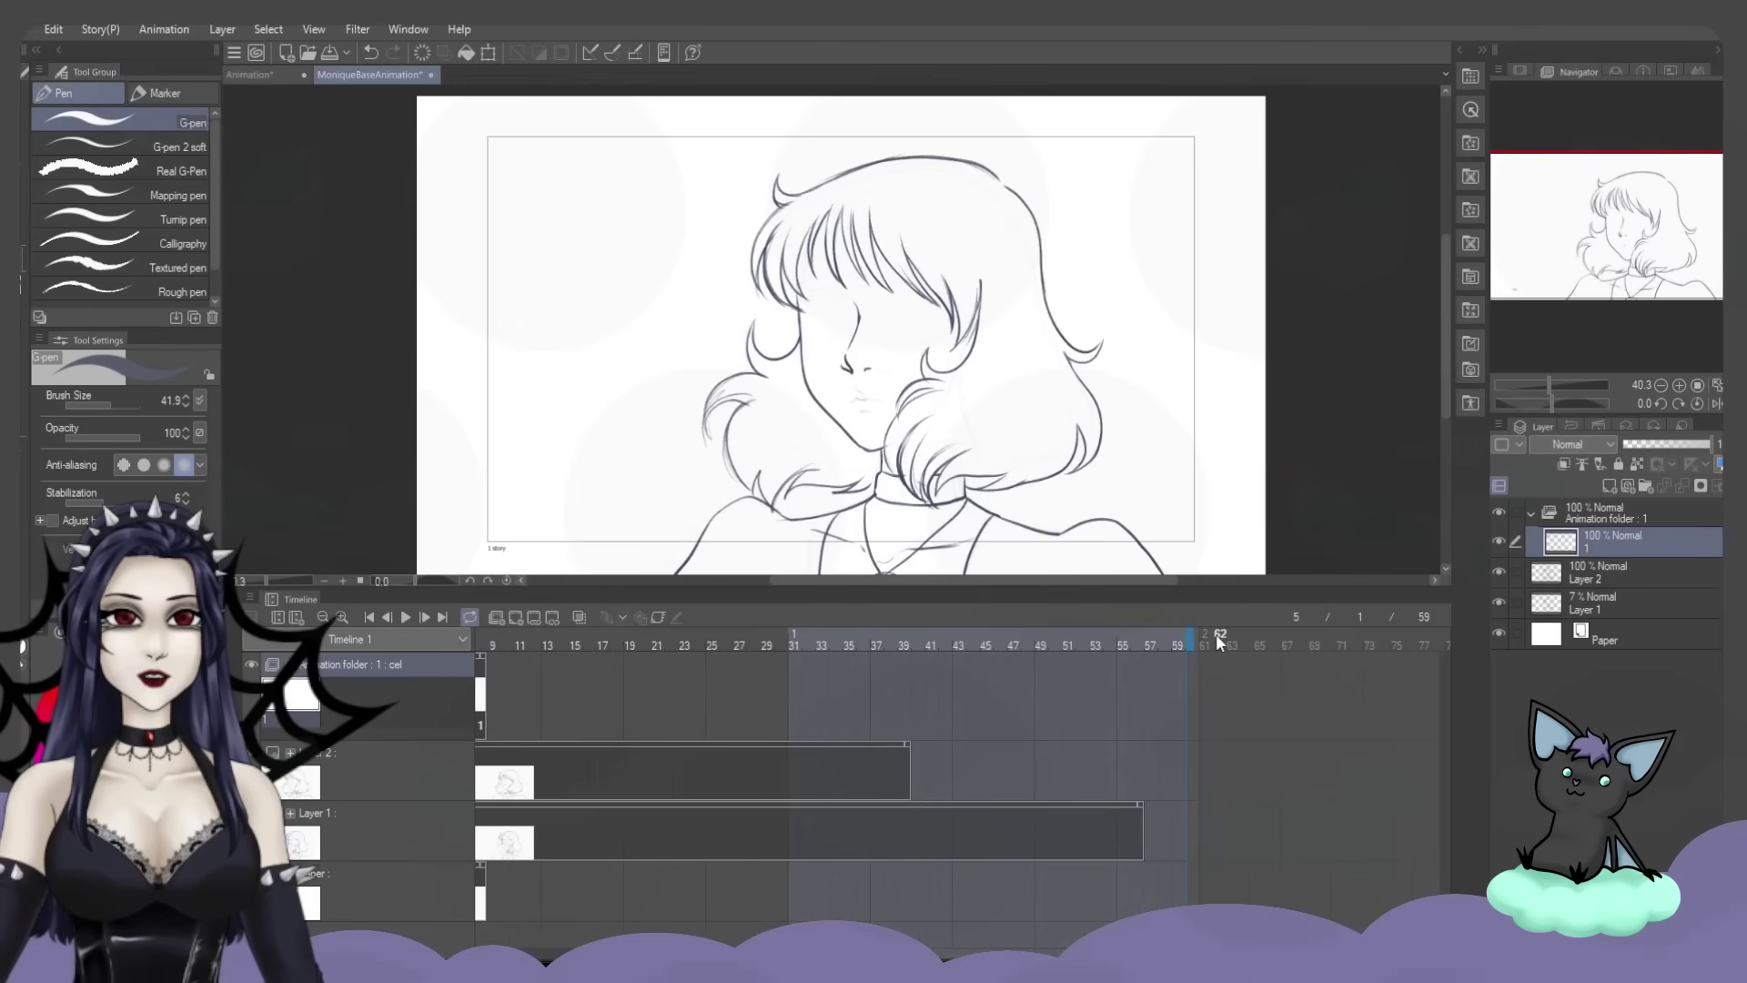
scroll(955, 783, "left", 2)
left_click(507, 673)
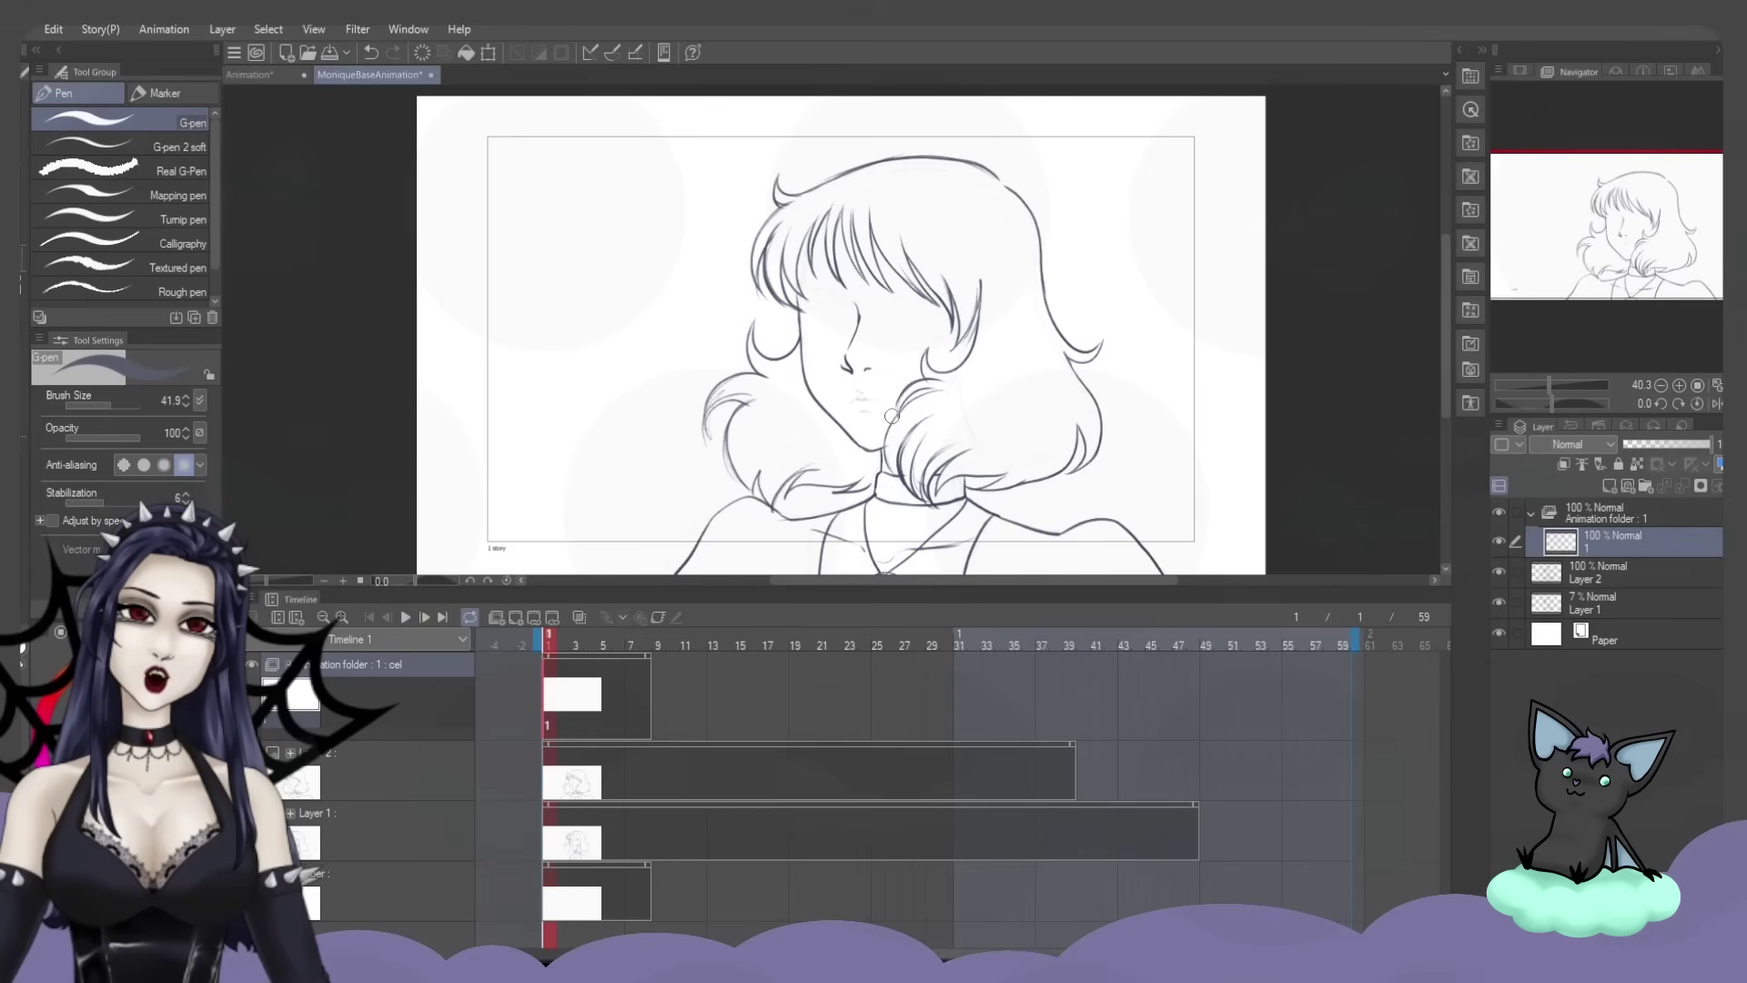
Check how far the Layer 2, Layer 1 and Paper clips keep their content on the canvas, and play back the timeline
left_click(1073, 749)
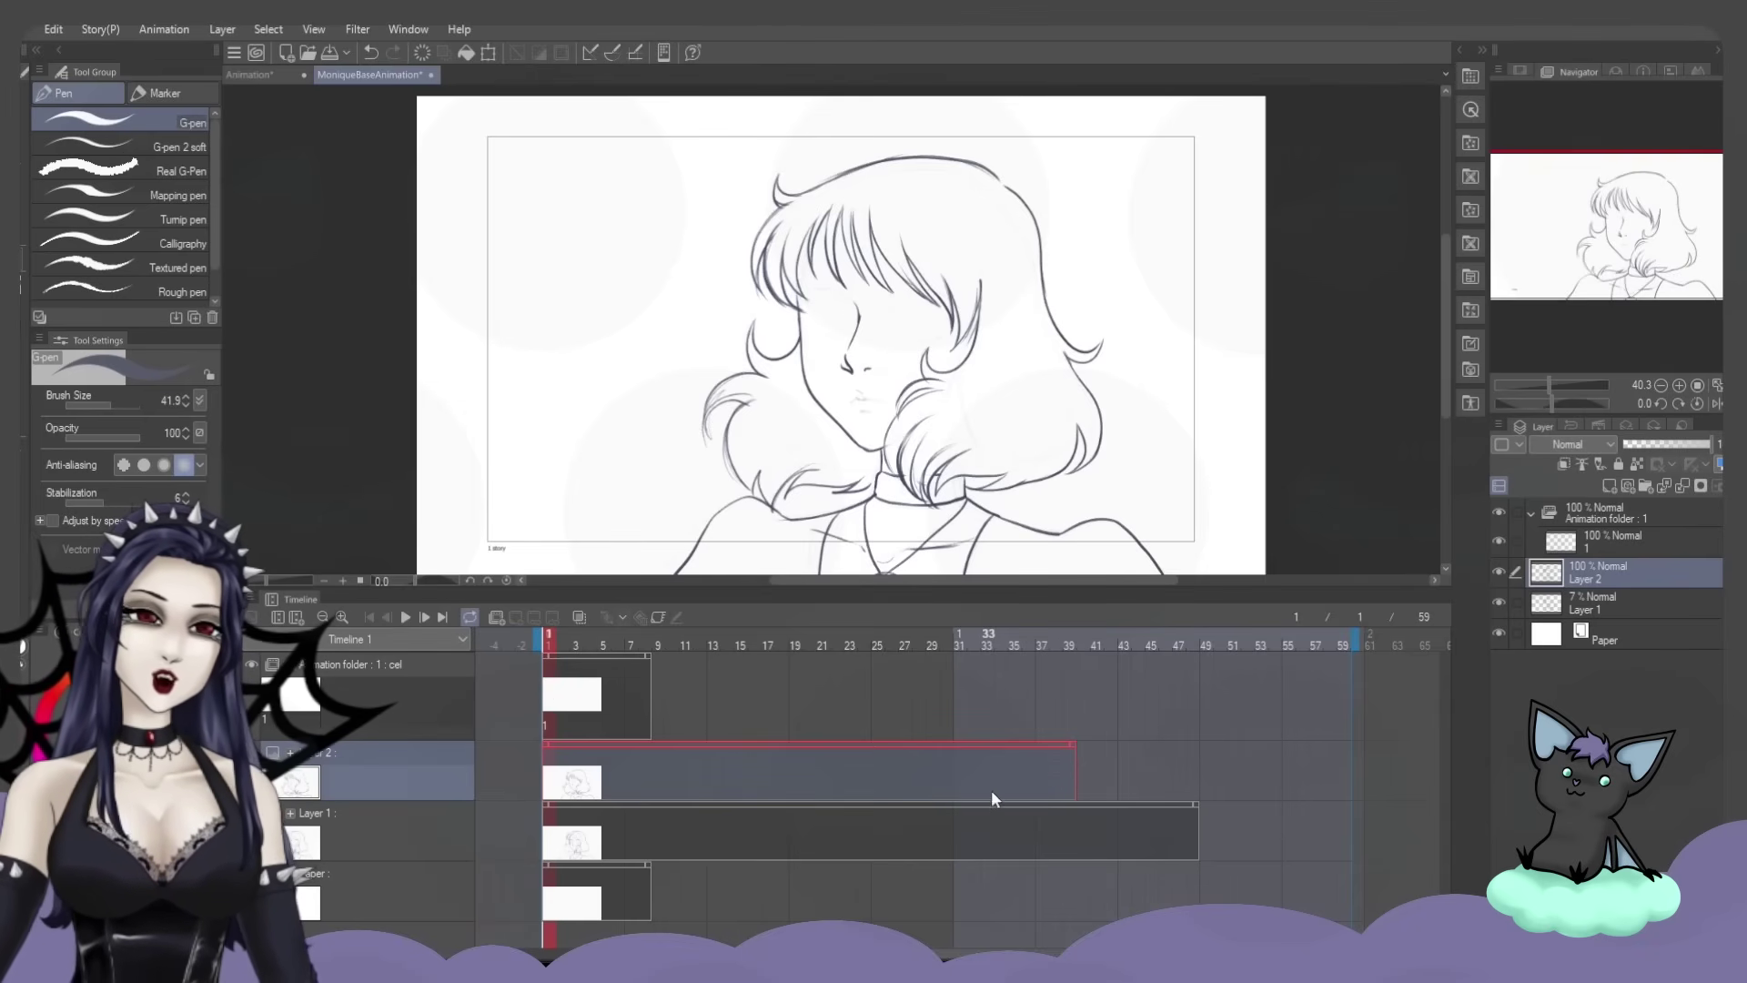
left_click(1194, 827)
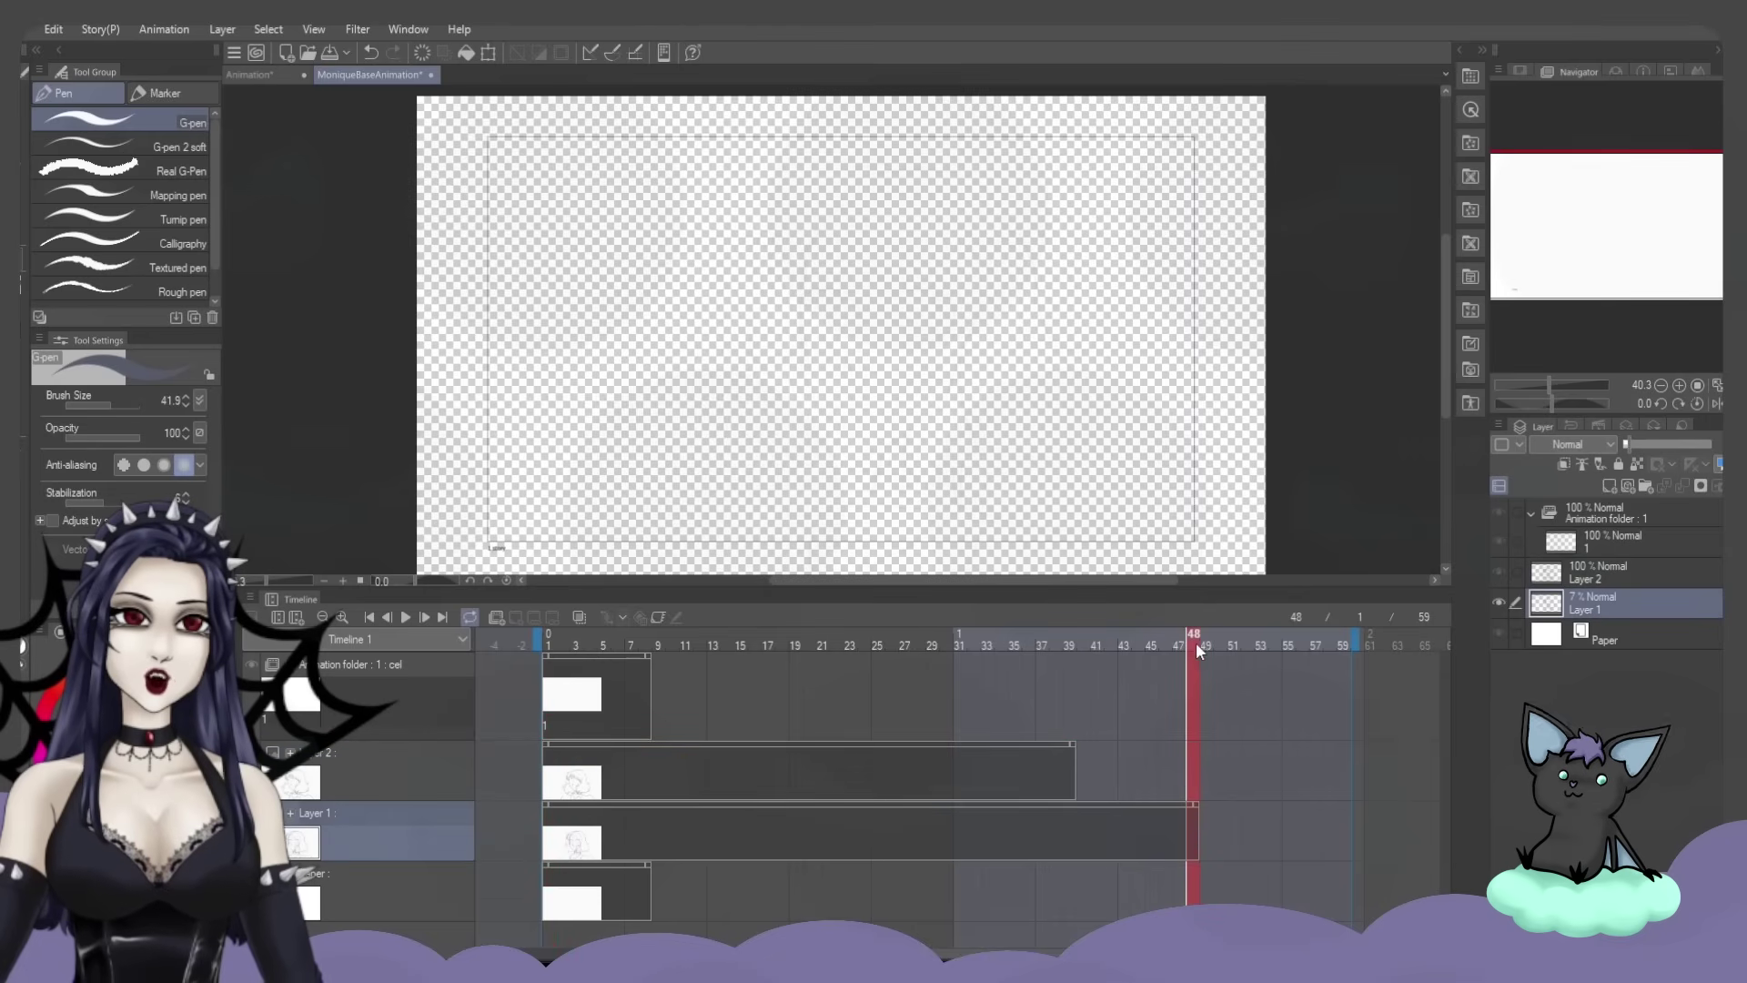
left_click(575, 835)
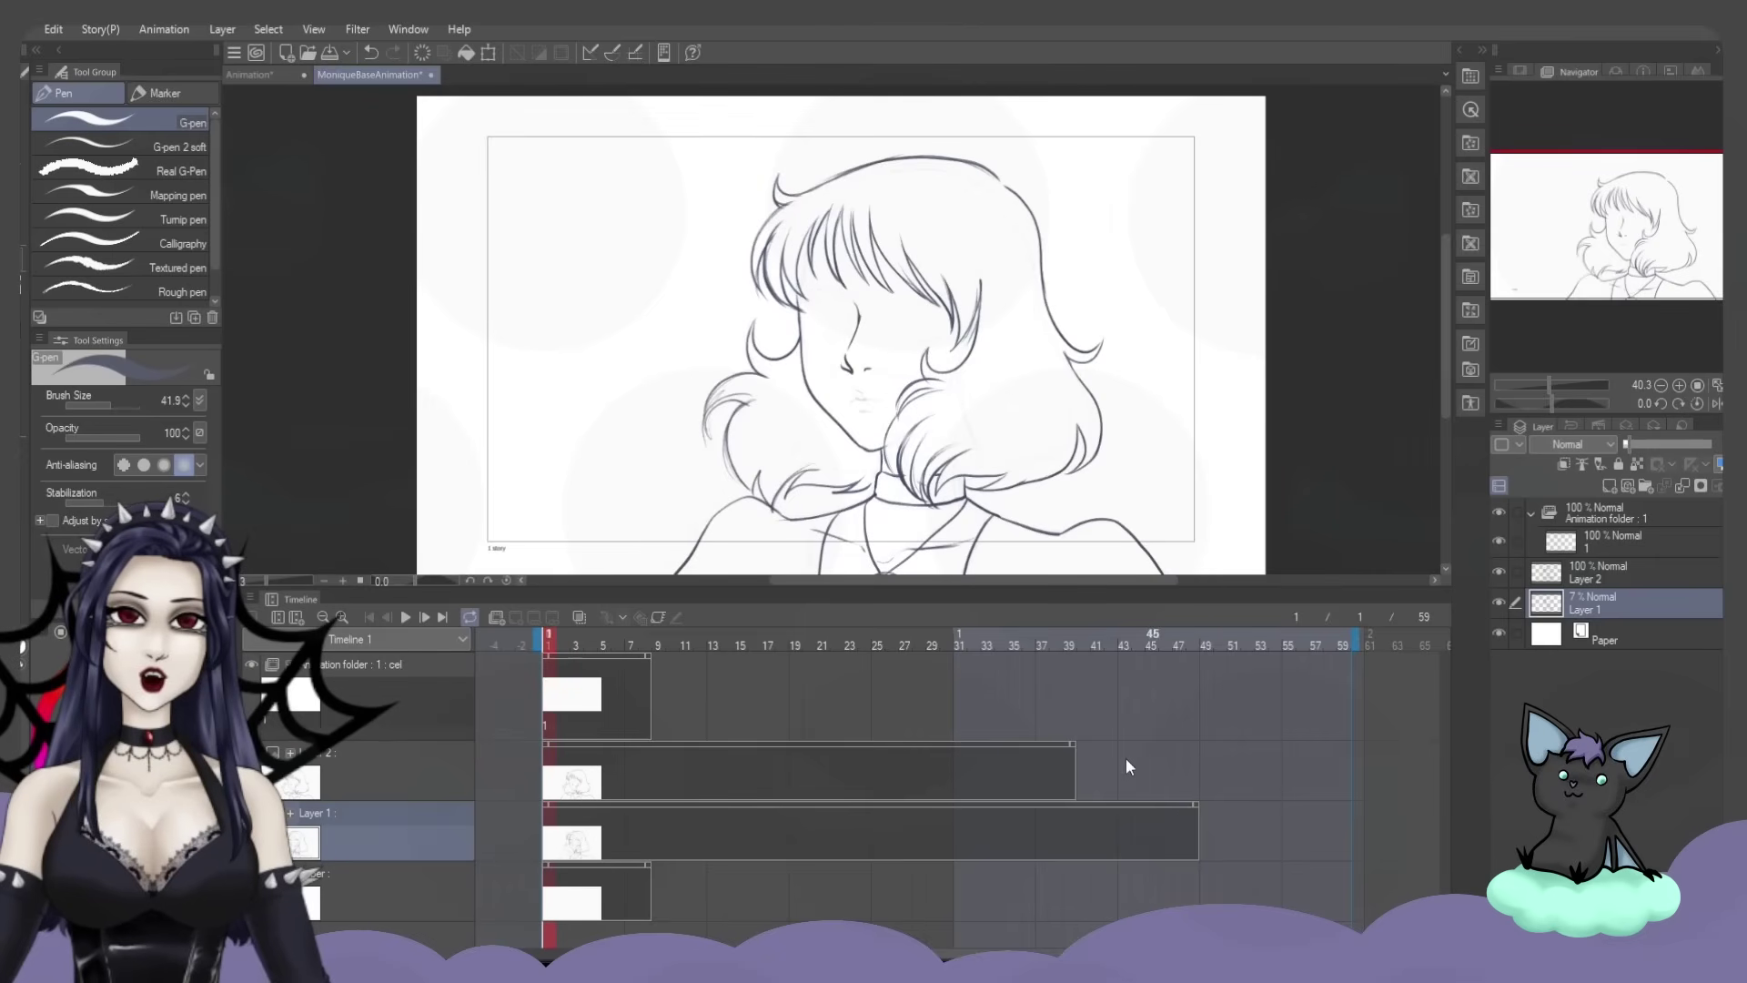
left_click(566, 878)
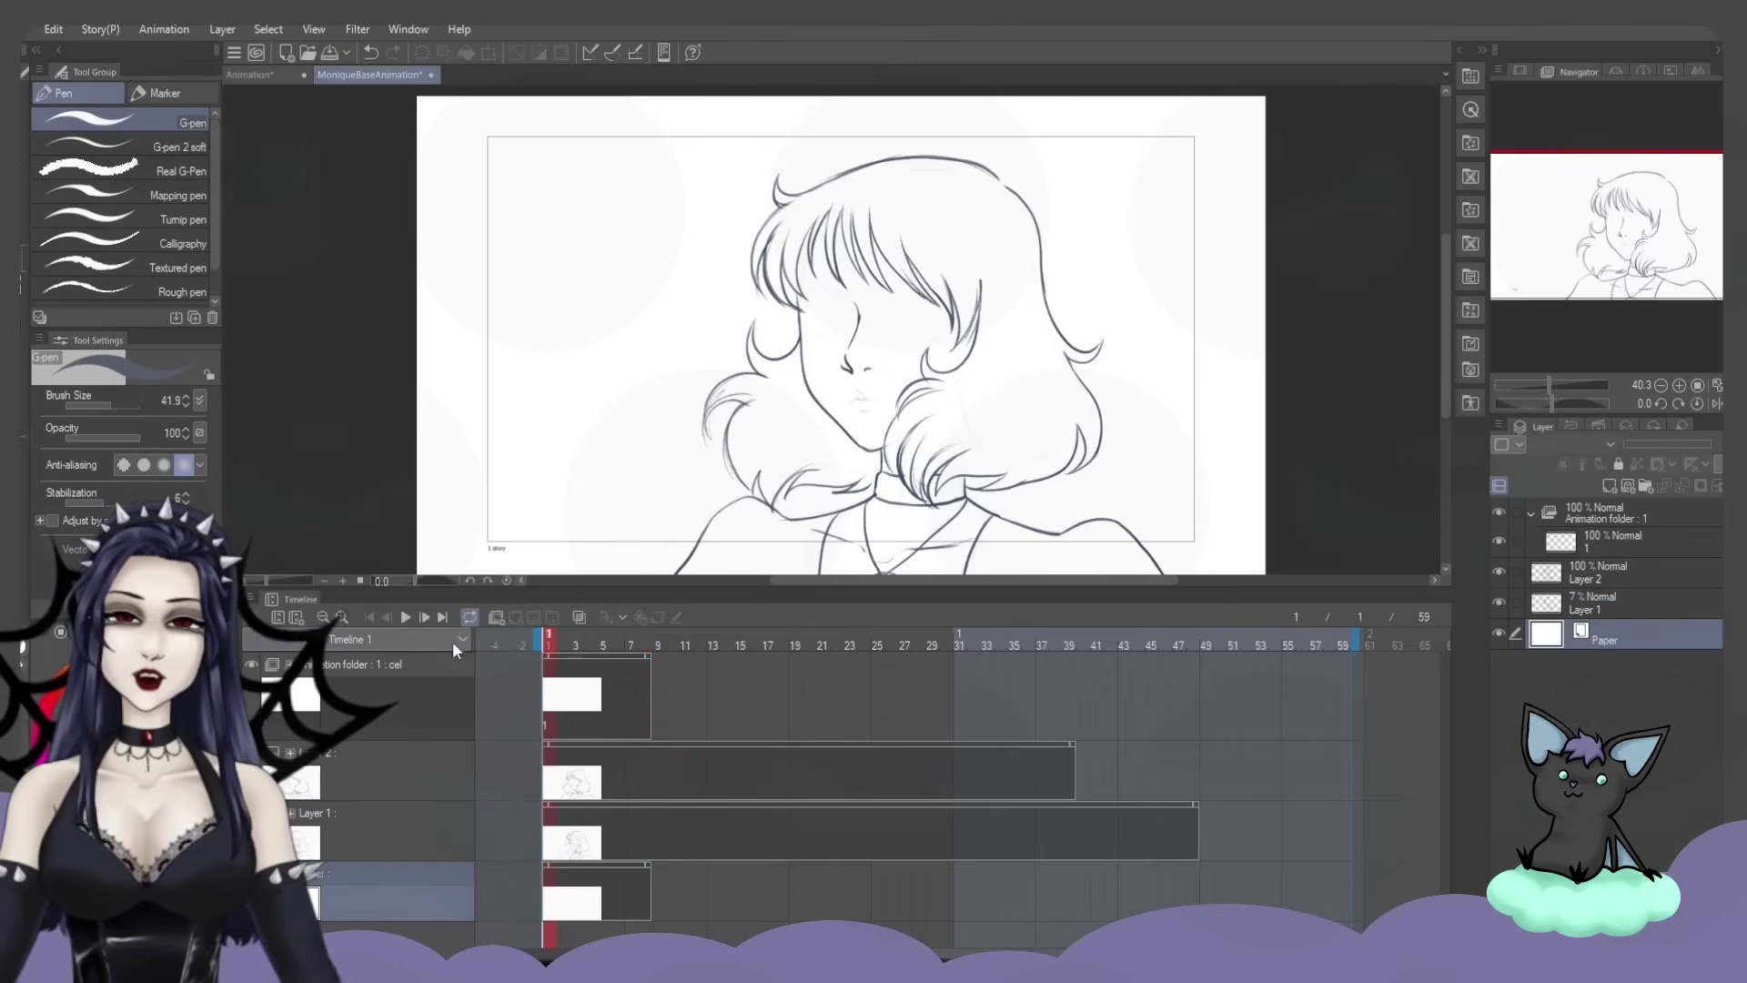
left_click(403, 617)
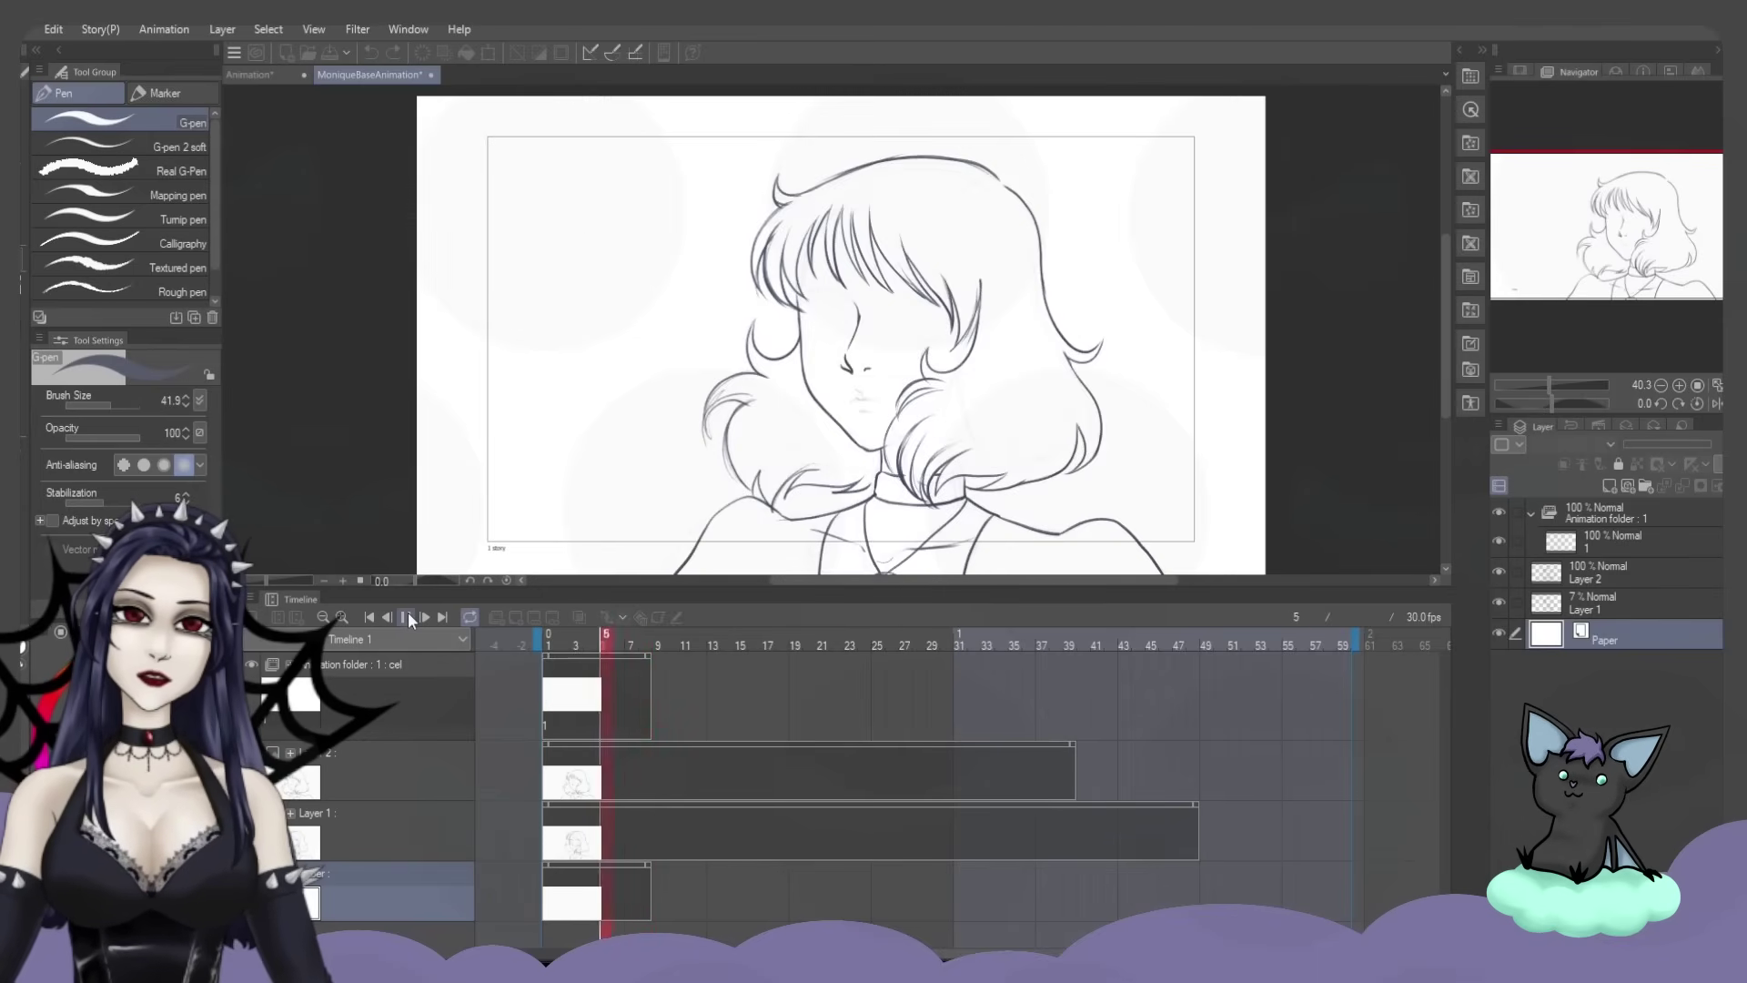
left_click(405, 609)
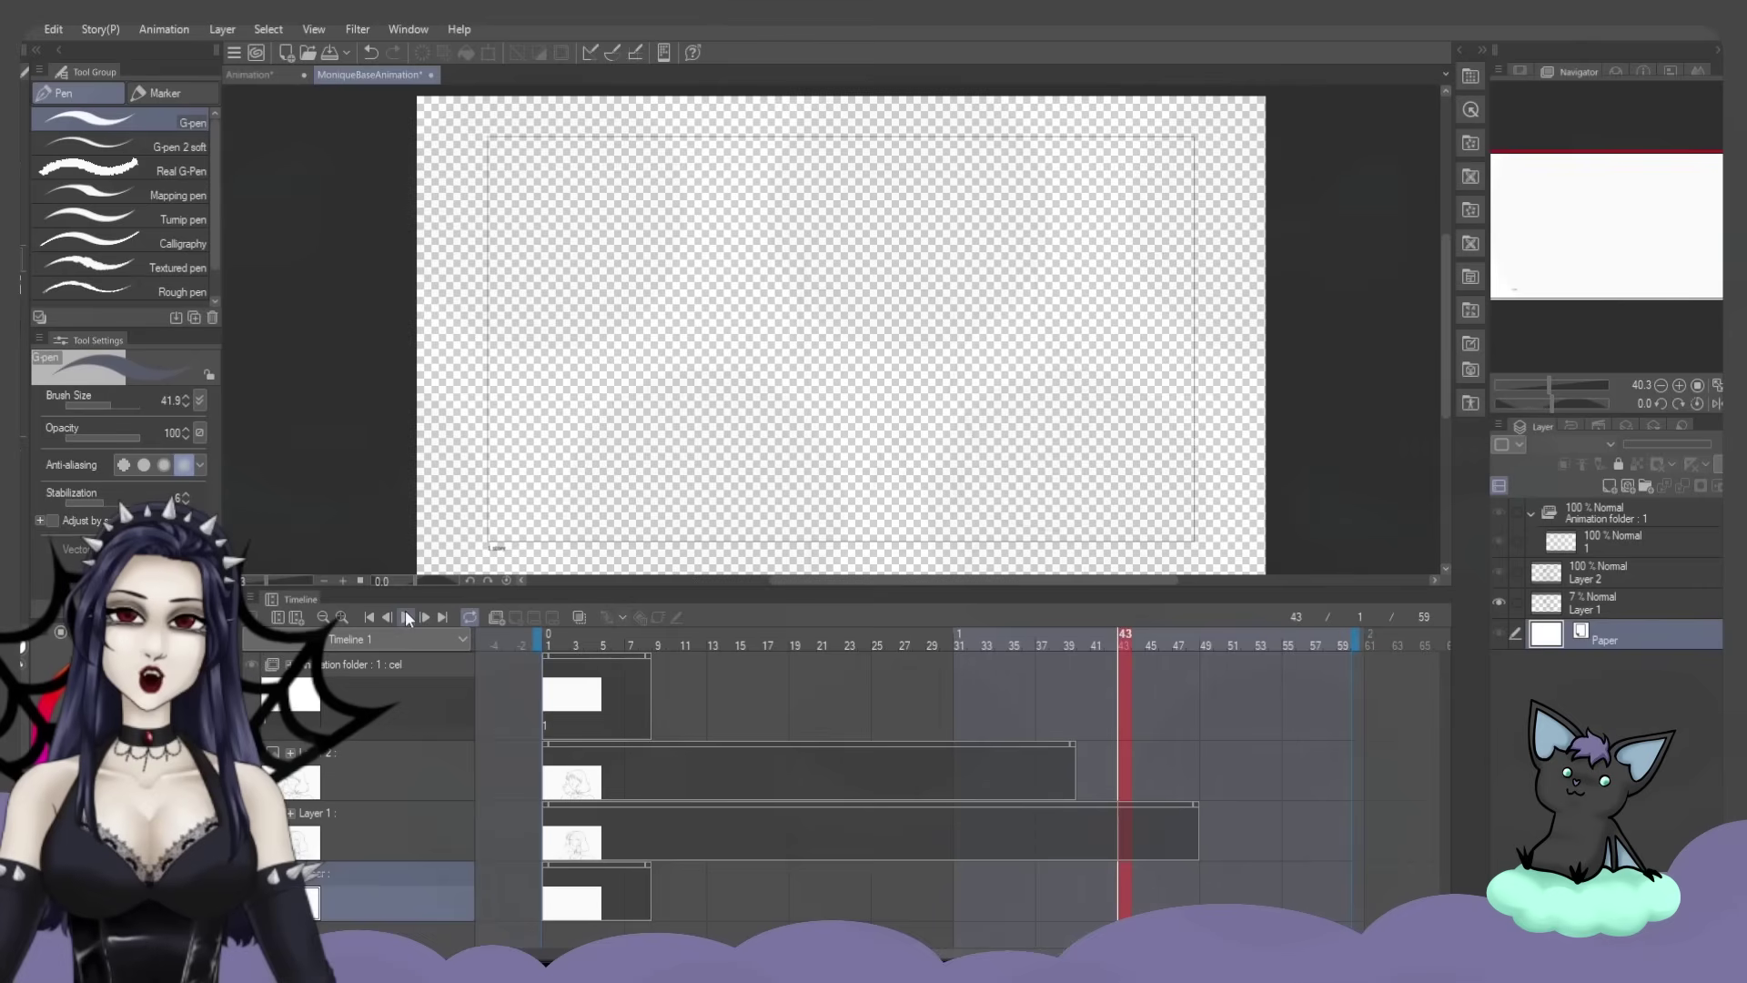
Extend the Paper and Layer 2 clips to frame 59 and shorten Layer 1 to about frame 12, checking the lengths in playback
left_click(636, 890)
left_click_drag(651, 864, 1347, 887)
left_click_drag(1199, 830, 695, 812)
left_click_drag(1075, 747, 1349, 773)
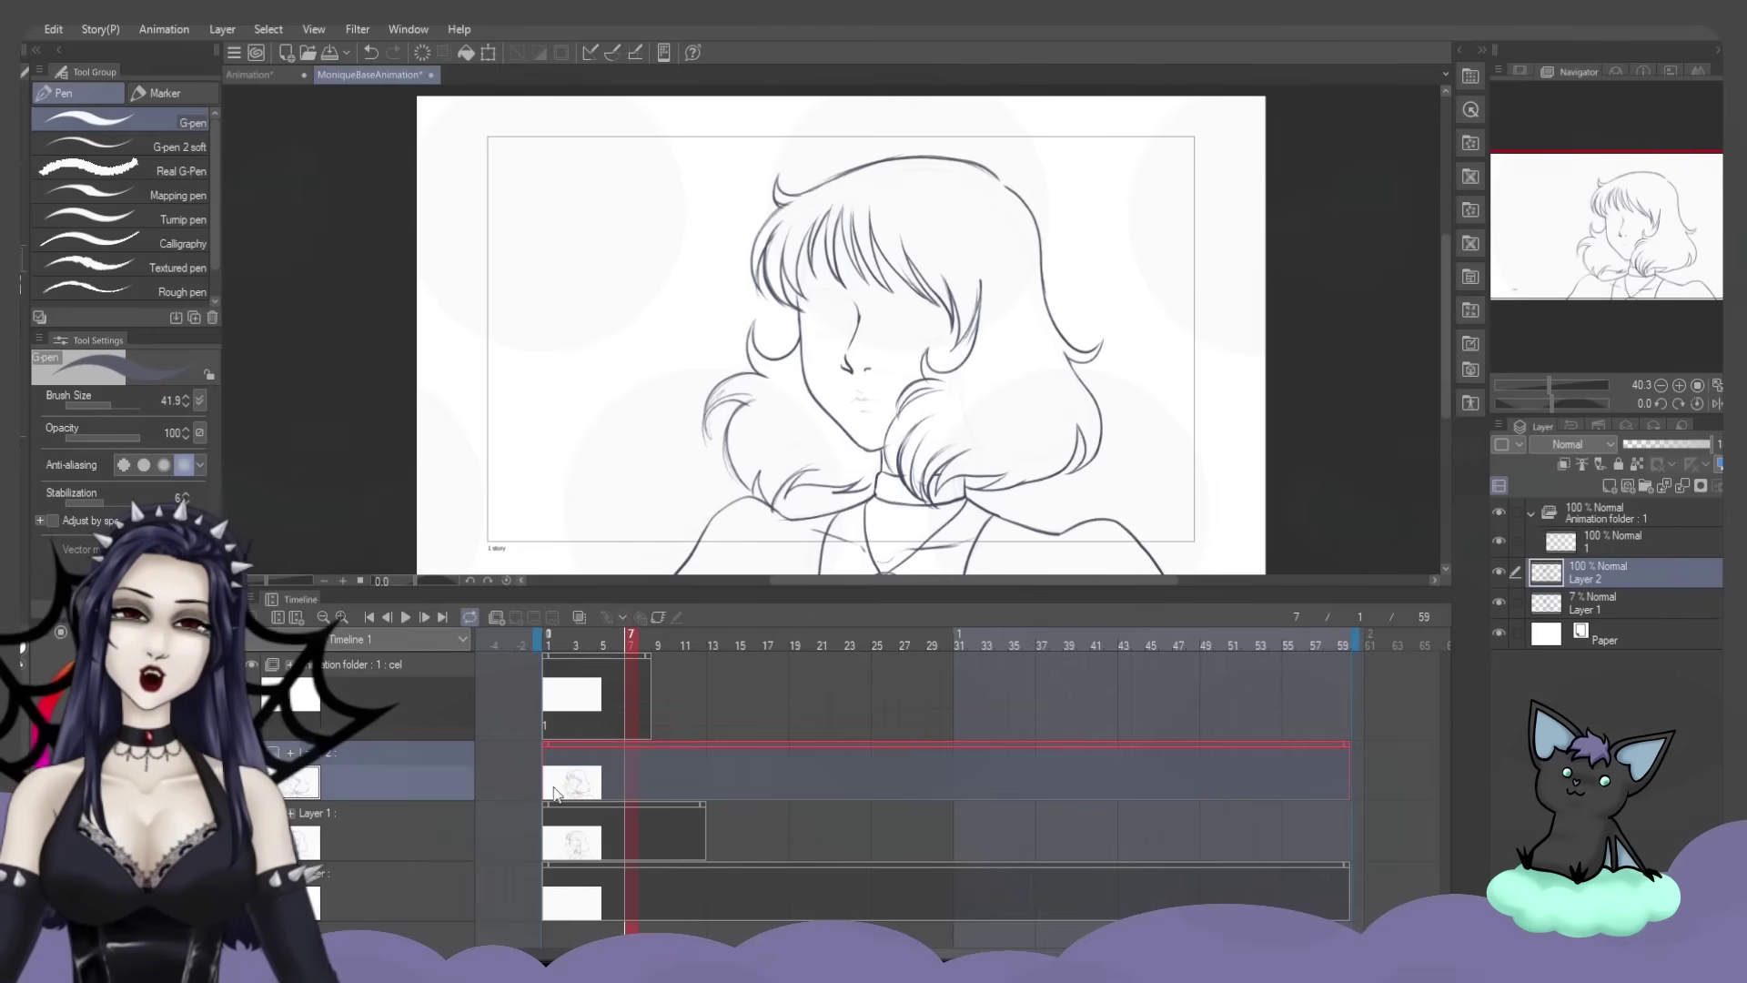
left_click(404, 616)
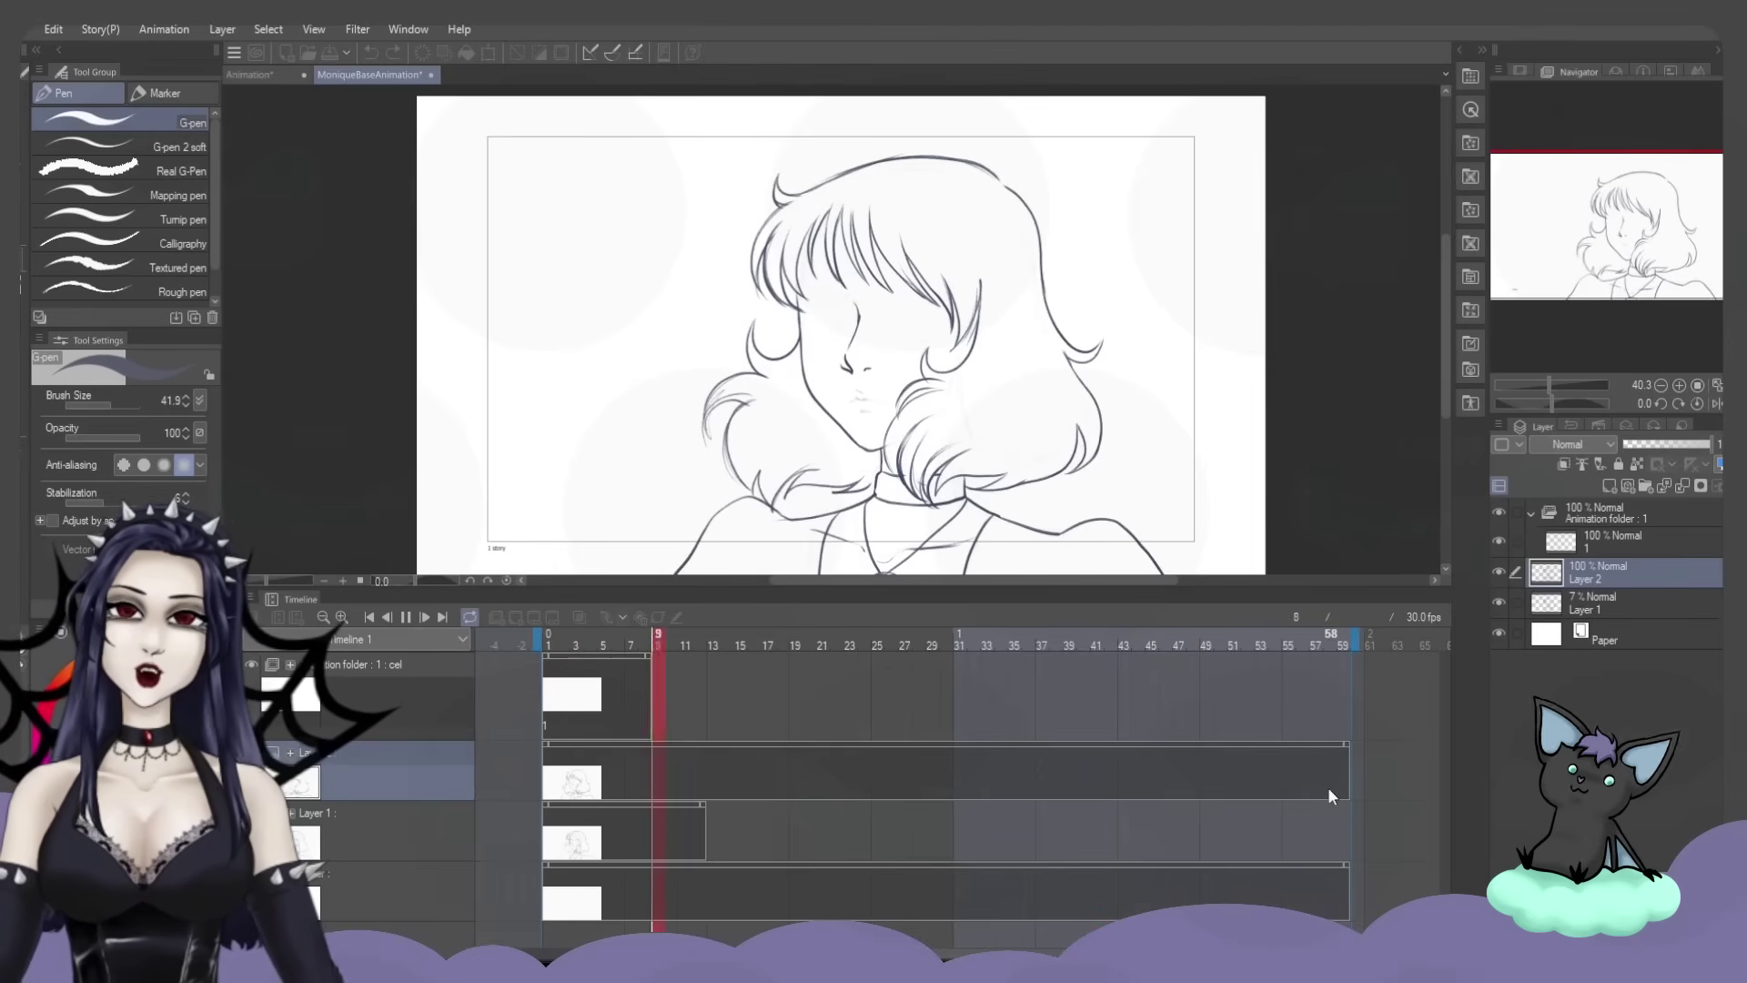
left_click(404, 616)
Reduce the Timeline palette's height, and extend the animation folder's clip to about frame 59
left_click_drag(940, 590, 939, 646)
left_click(650, 739)
left_click_drag(679, 727, 1348, 738)
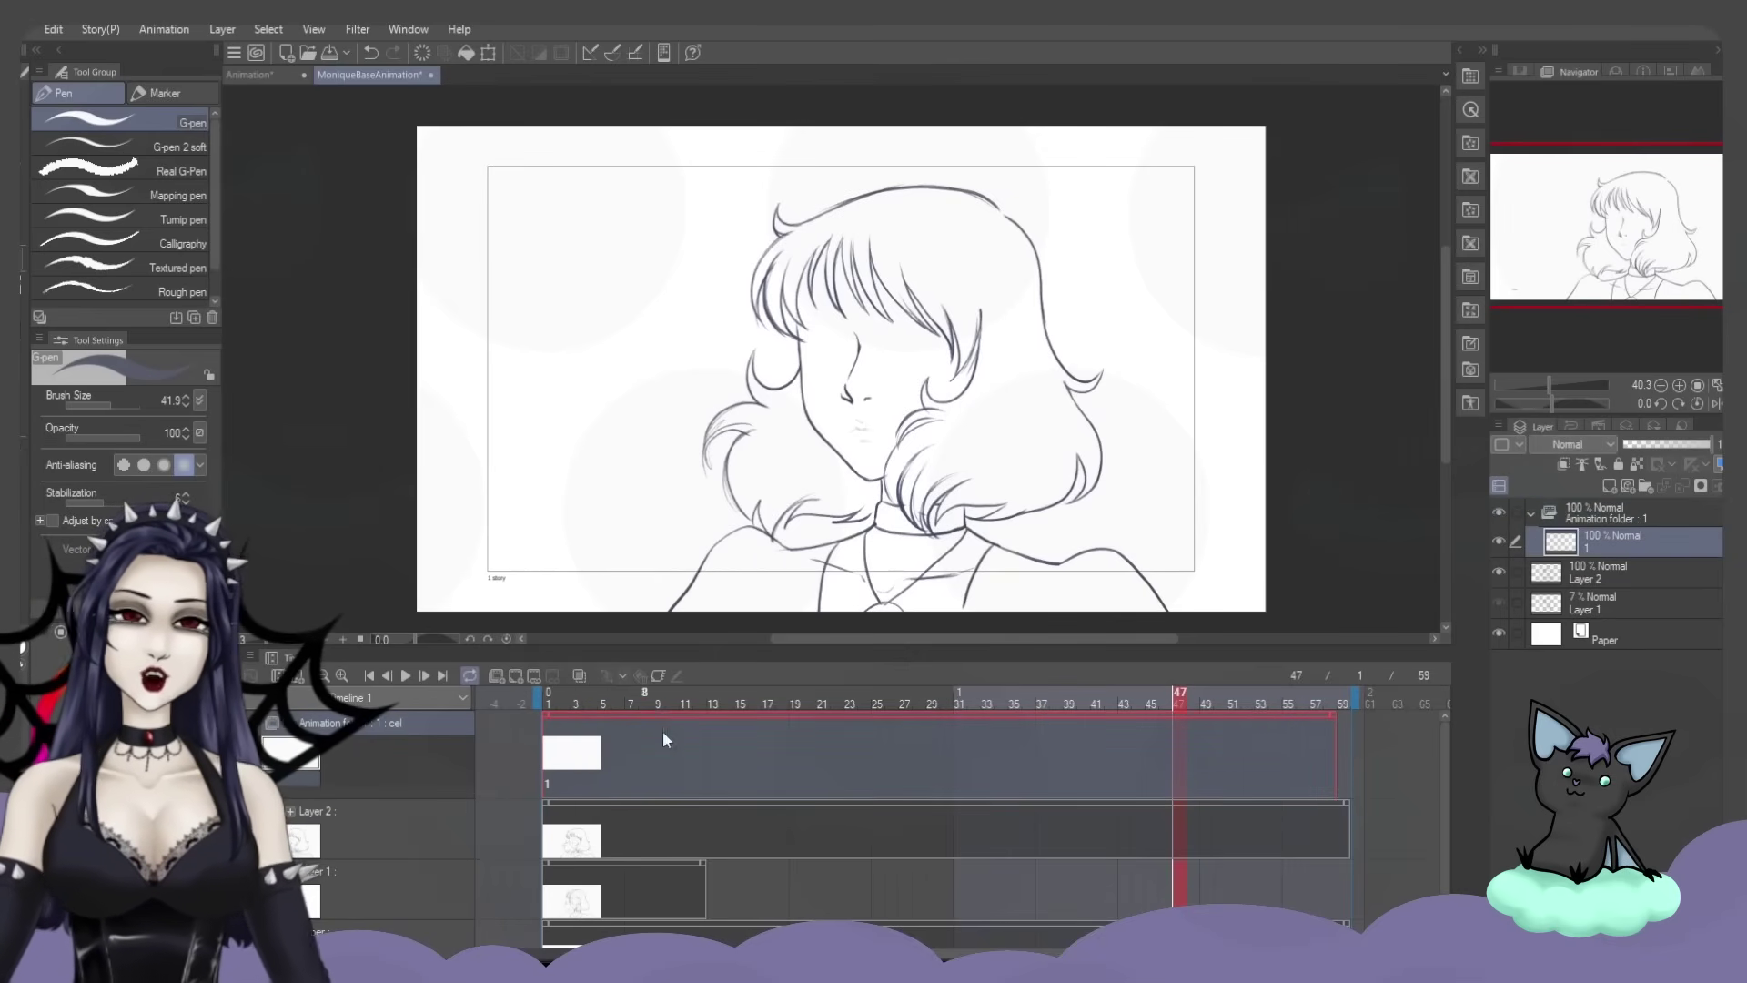
left_click(1001, 741)
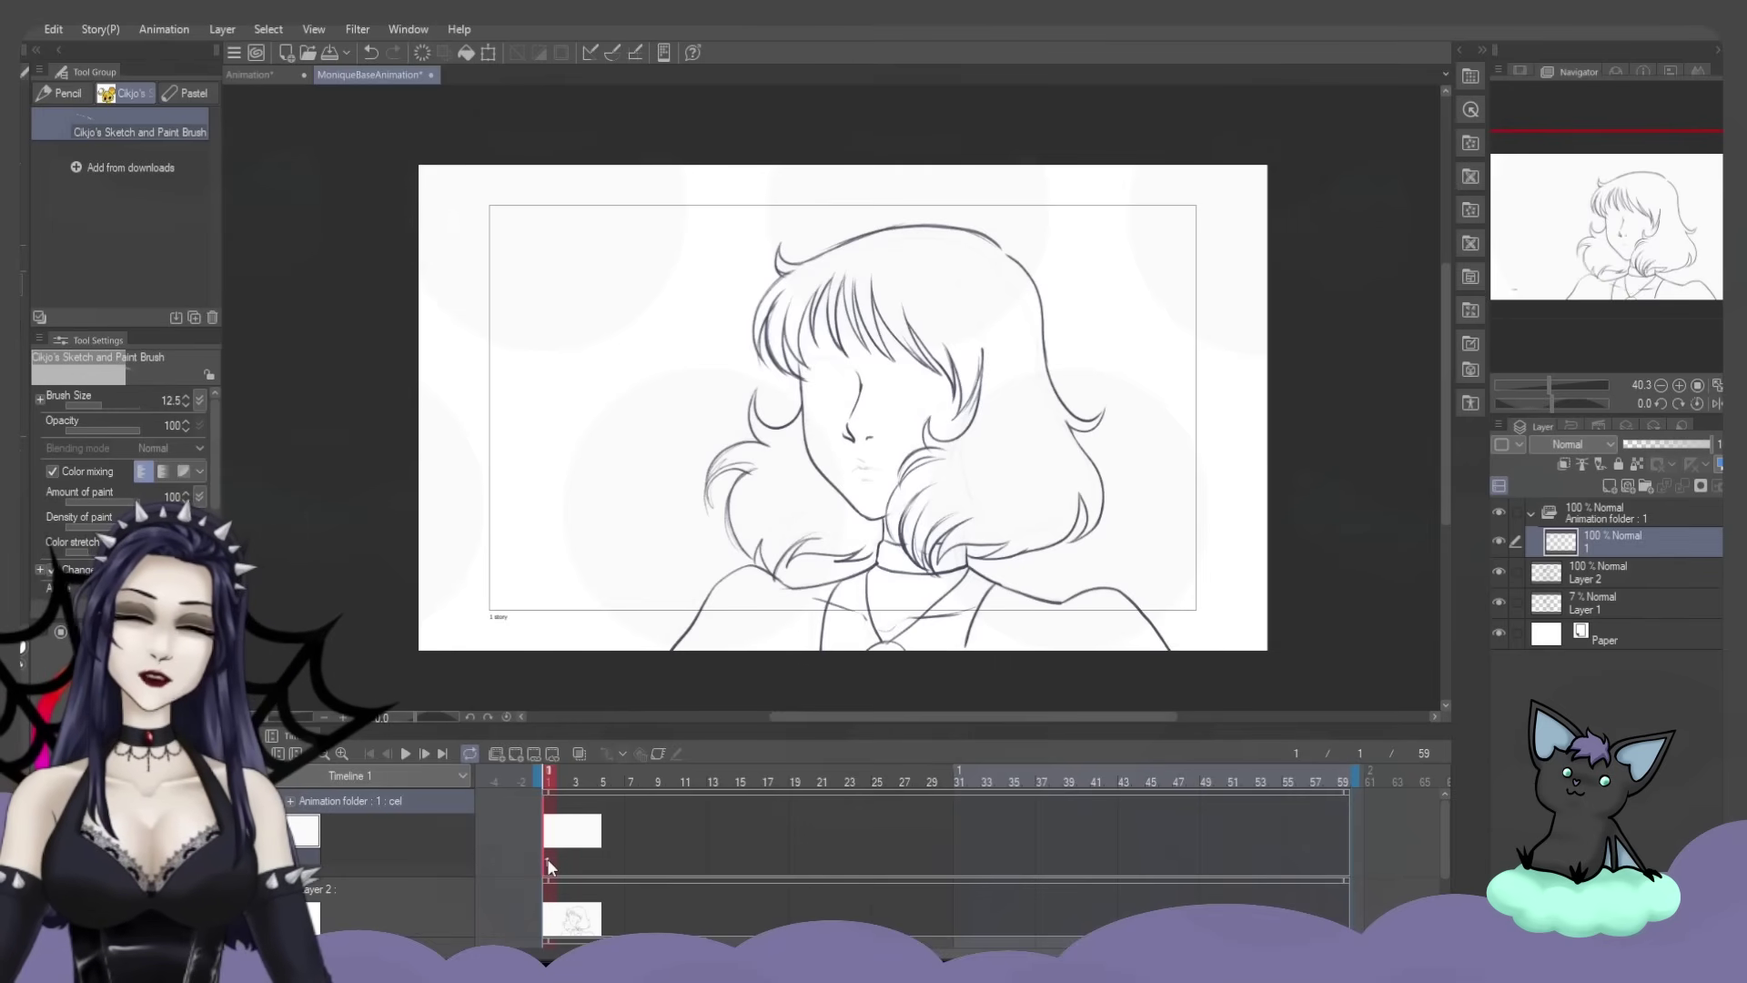
Draw both eyes on cel 1 at frame 1 with Cikjo's Sketch and Paint Brush at size 12.5, and play the animation
left_click_drag(1649, 292, 1646, 289)
scroll(933, 406, "up", 5)
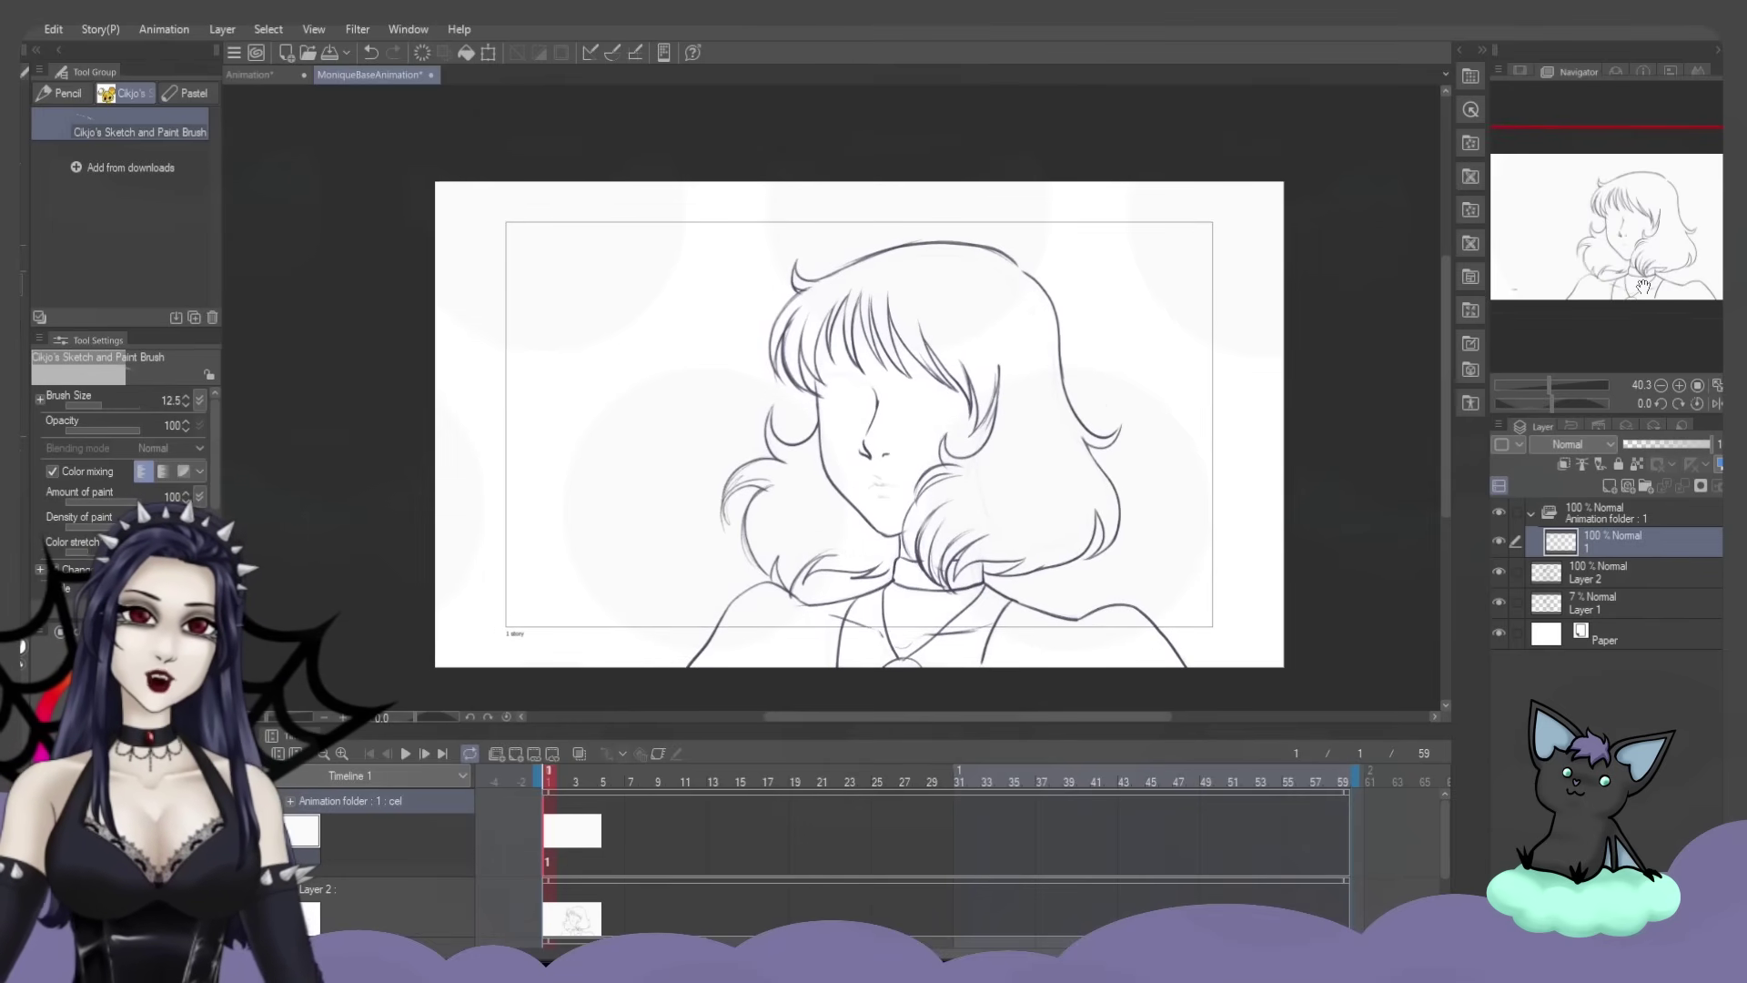
left_click_drag(1599, 222, 1603, 231)
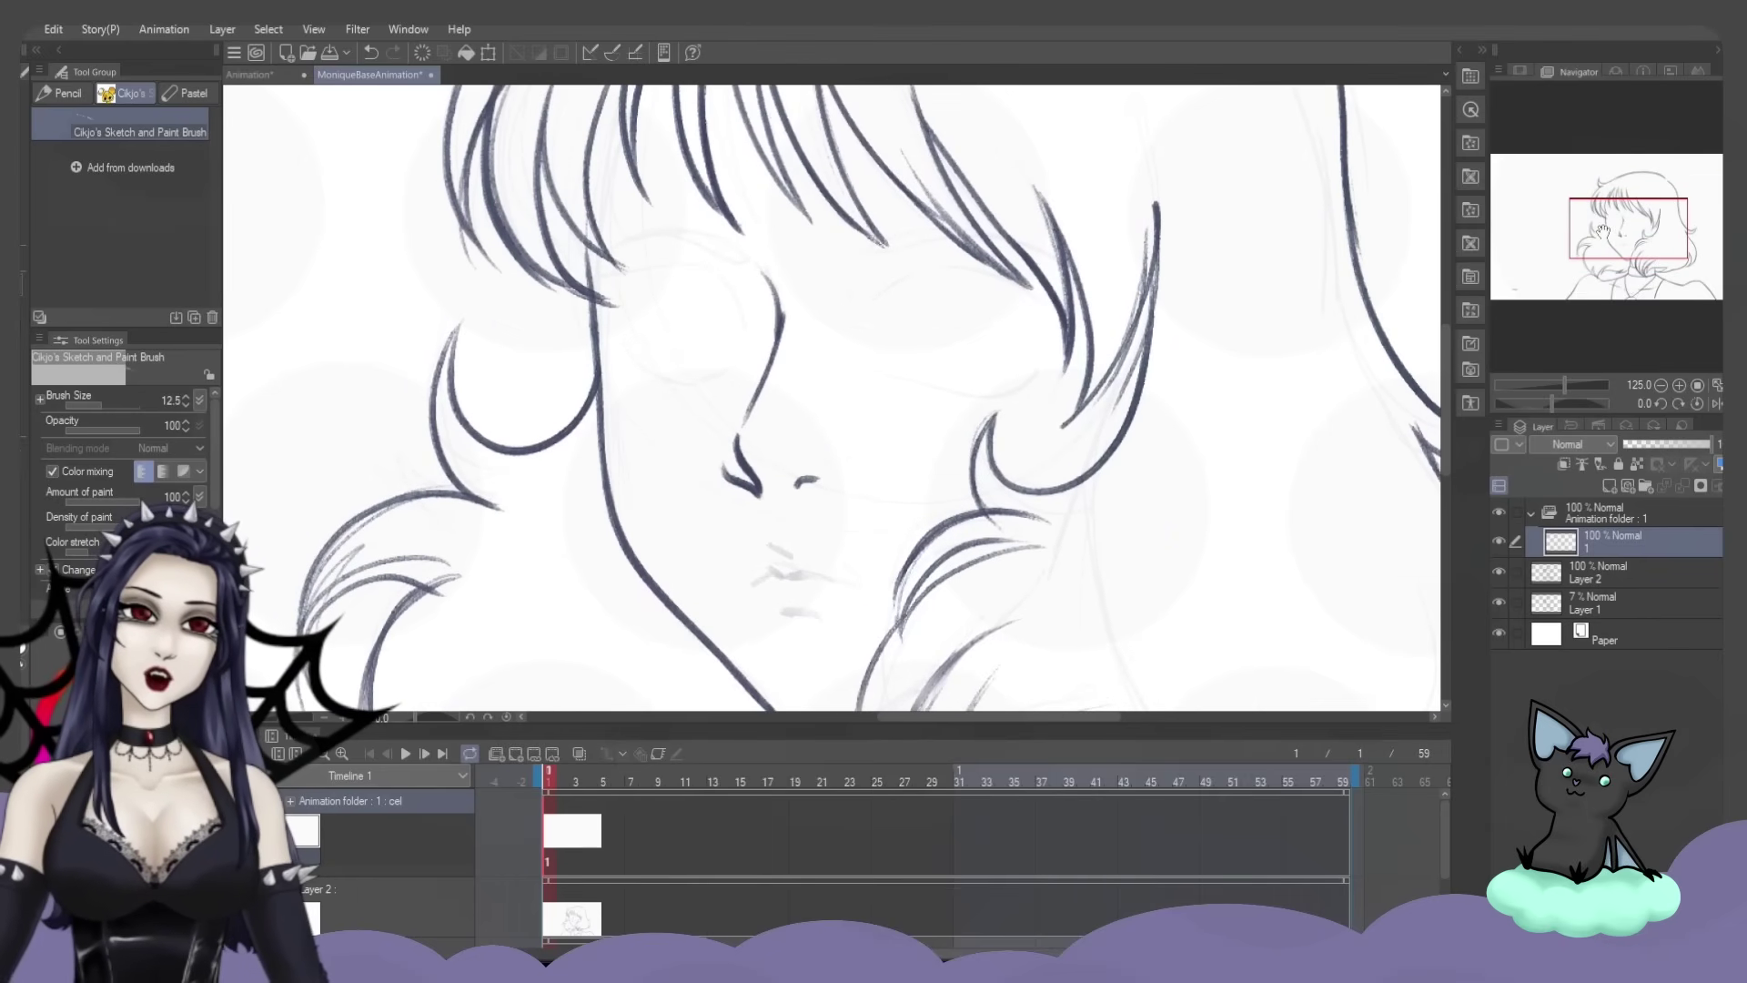
left_click_drag(862, 314, 896, 279)
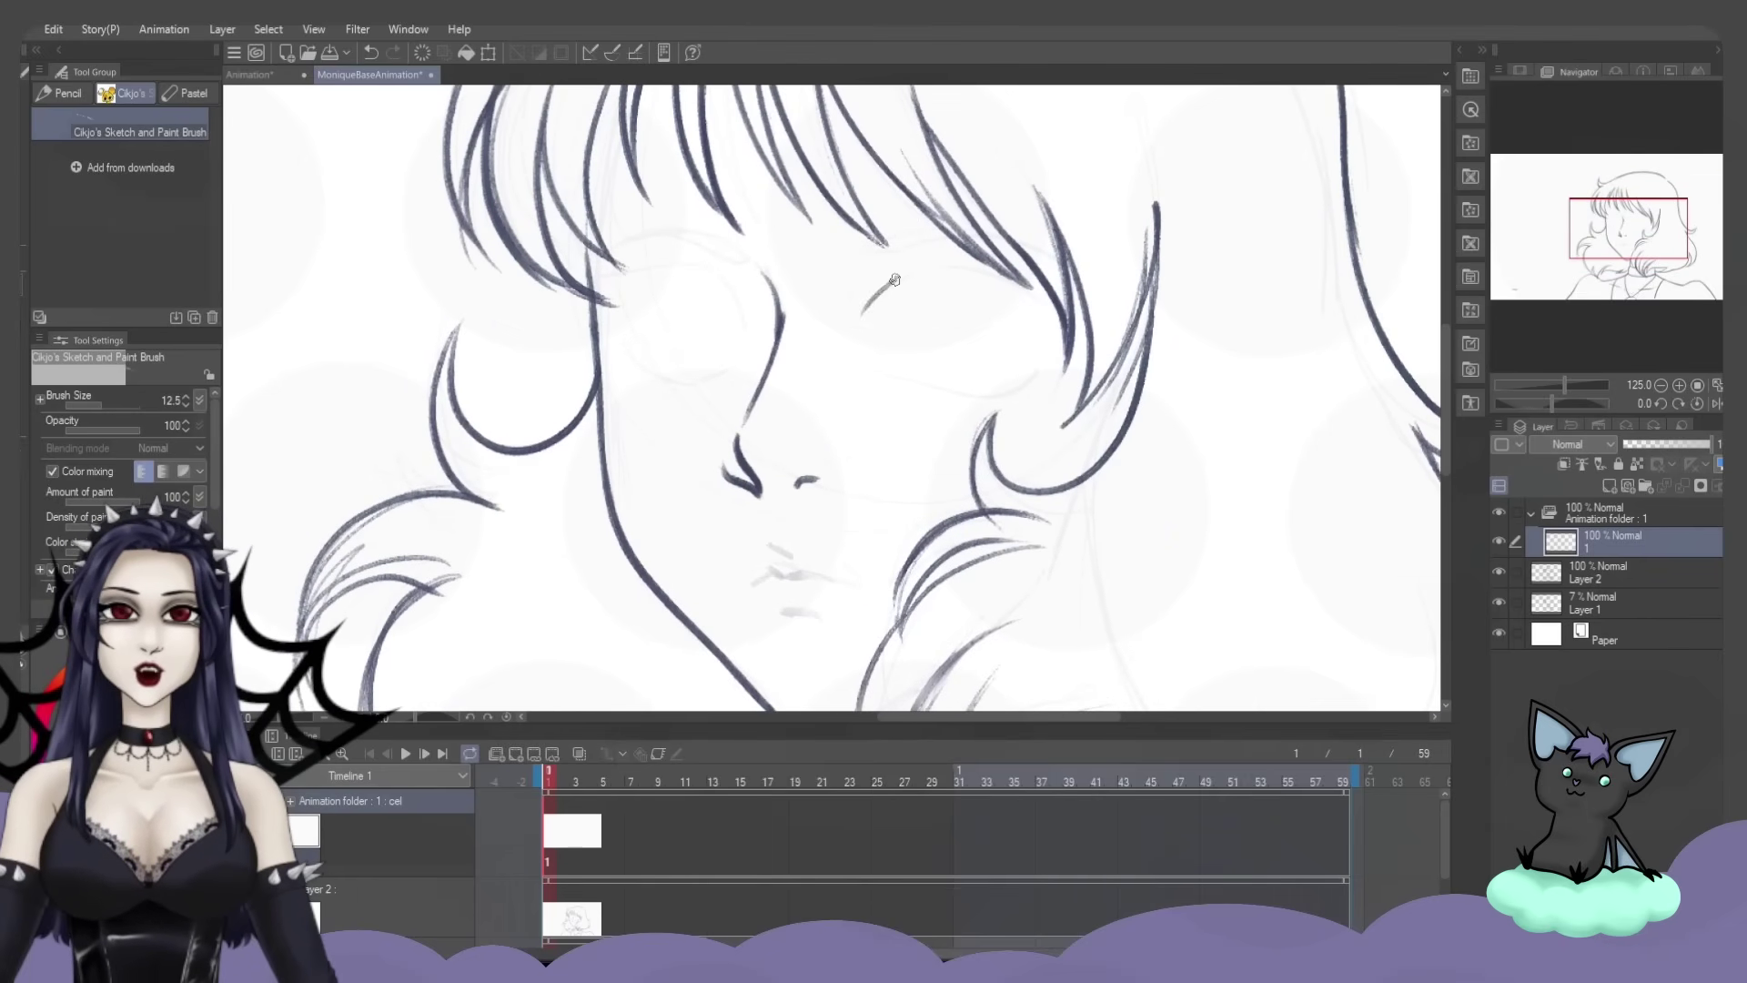
key("ctrl+0")
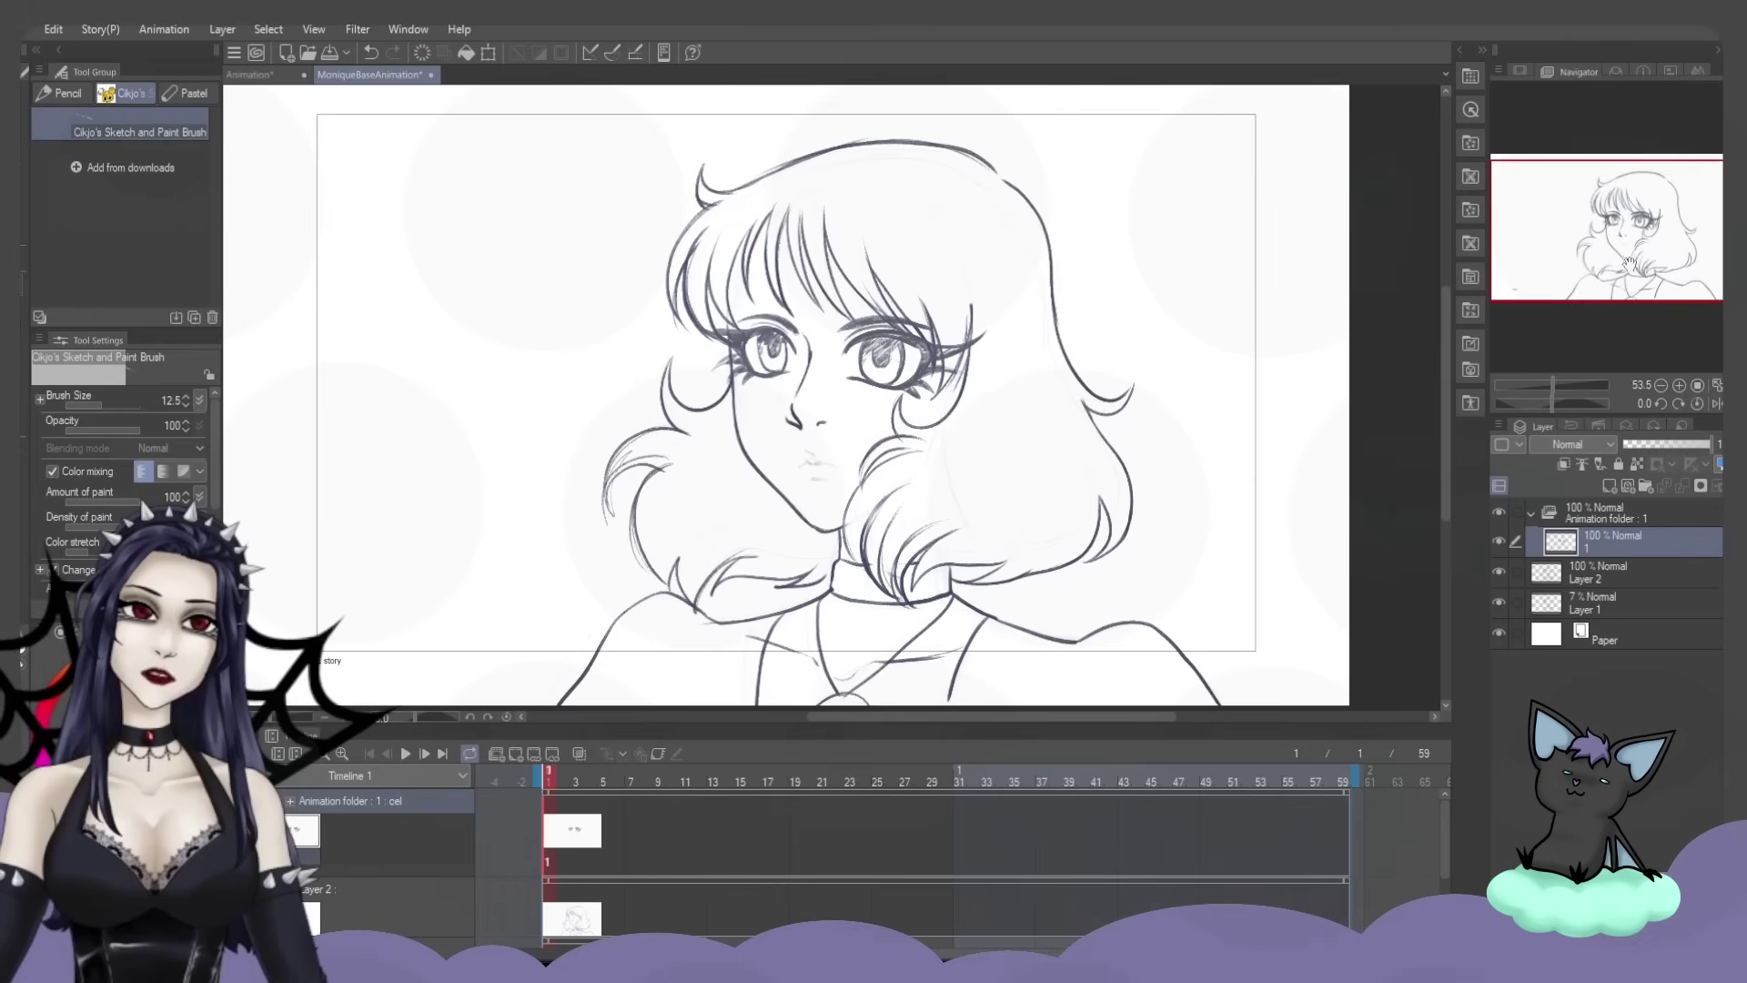
key("Return")
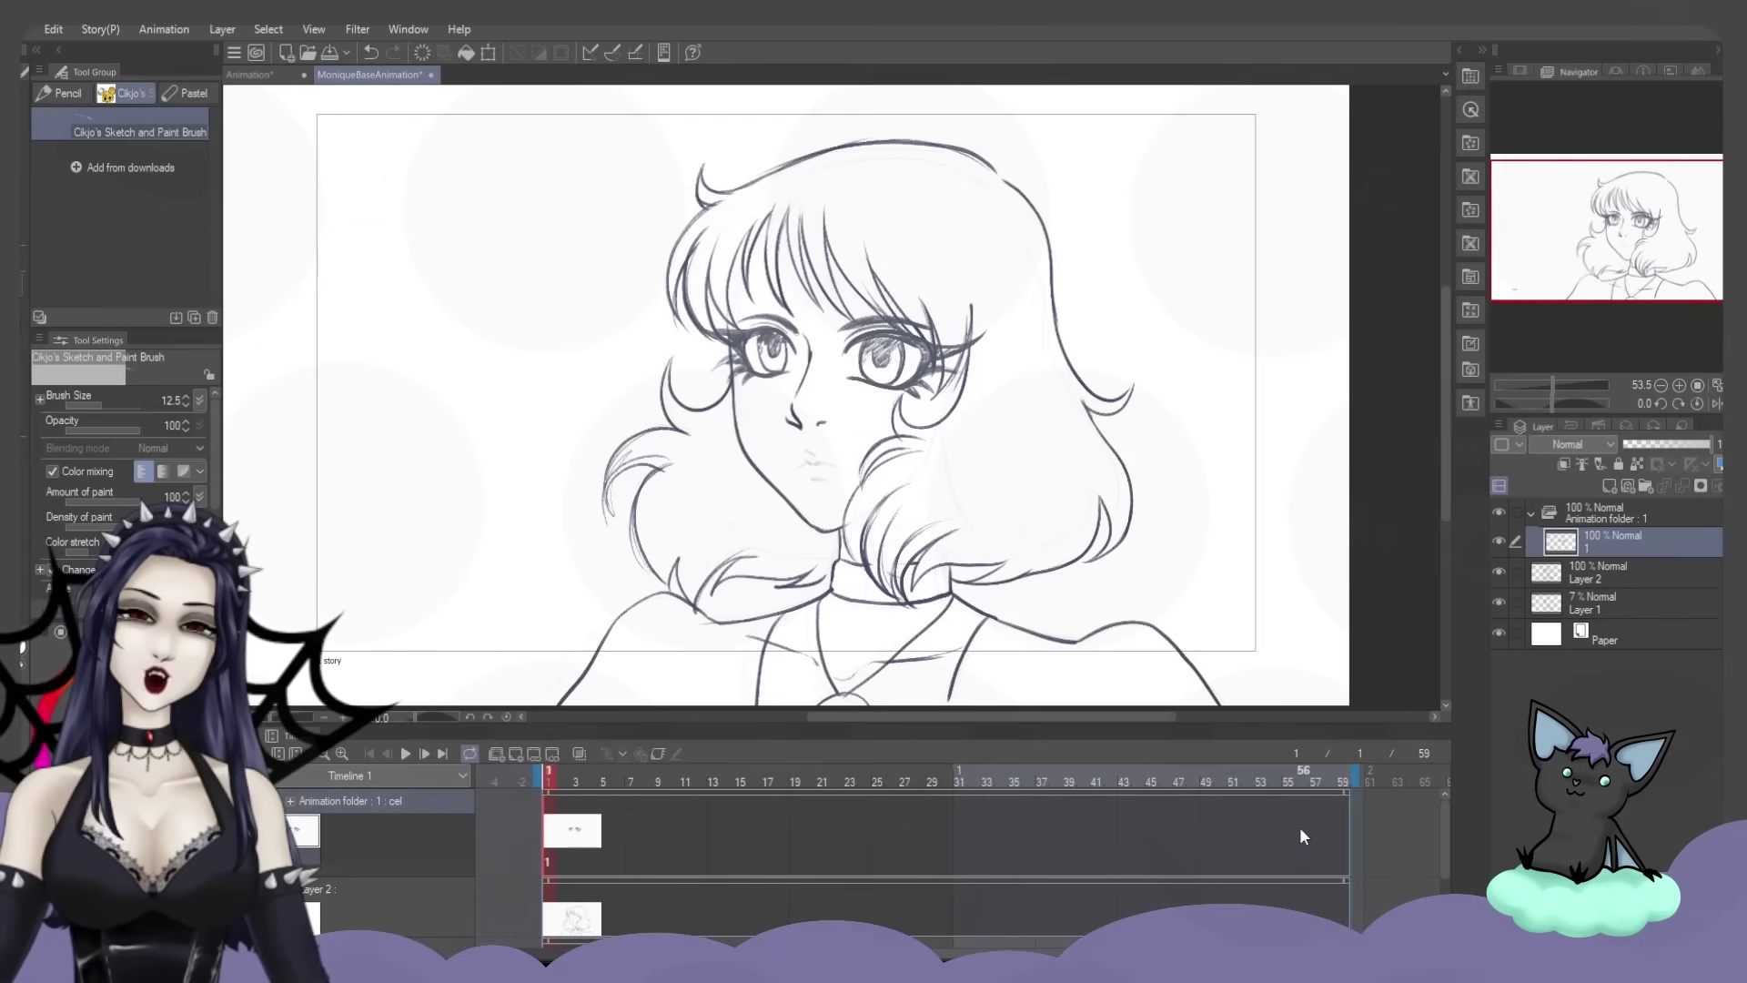
left_click(405, 754)
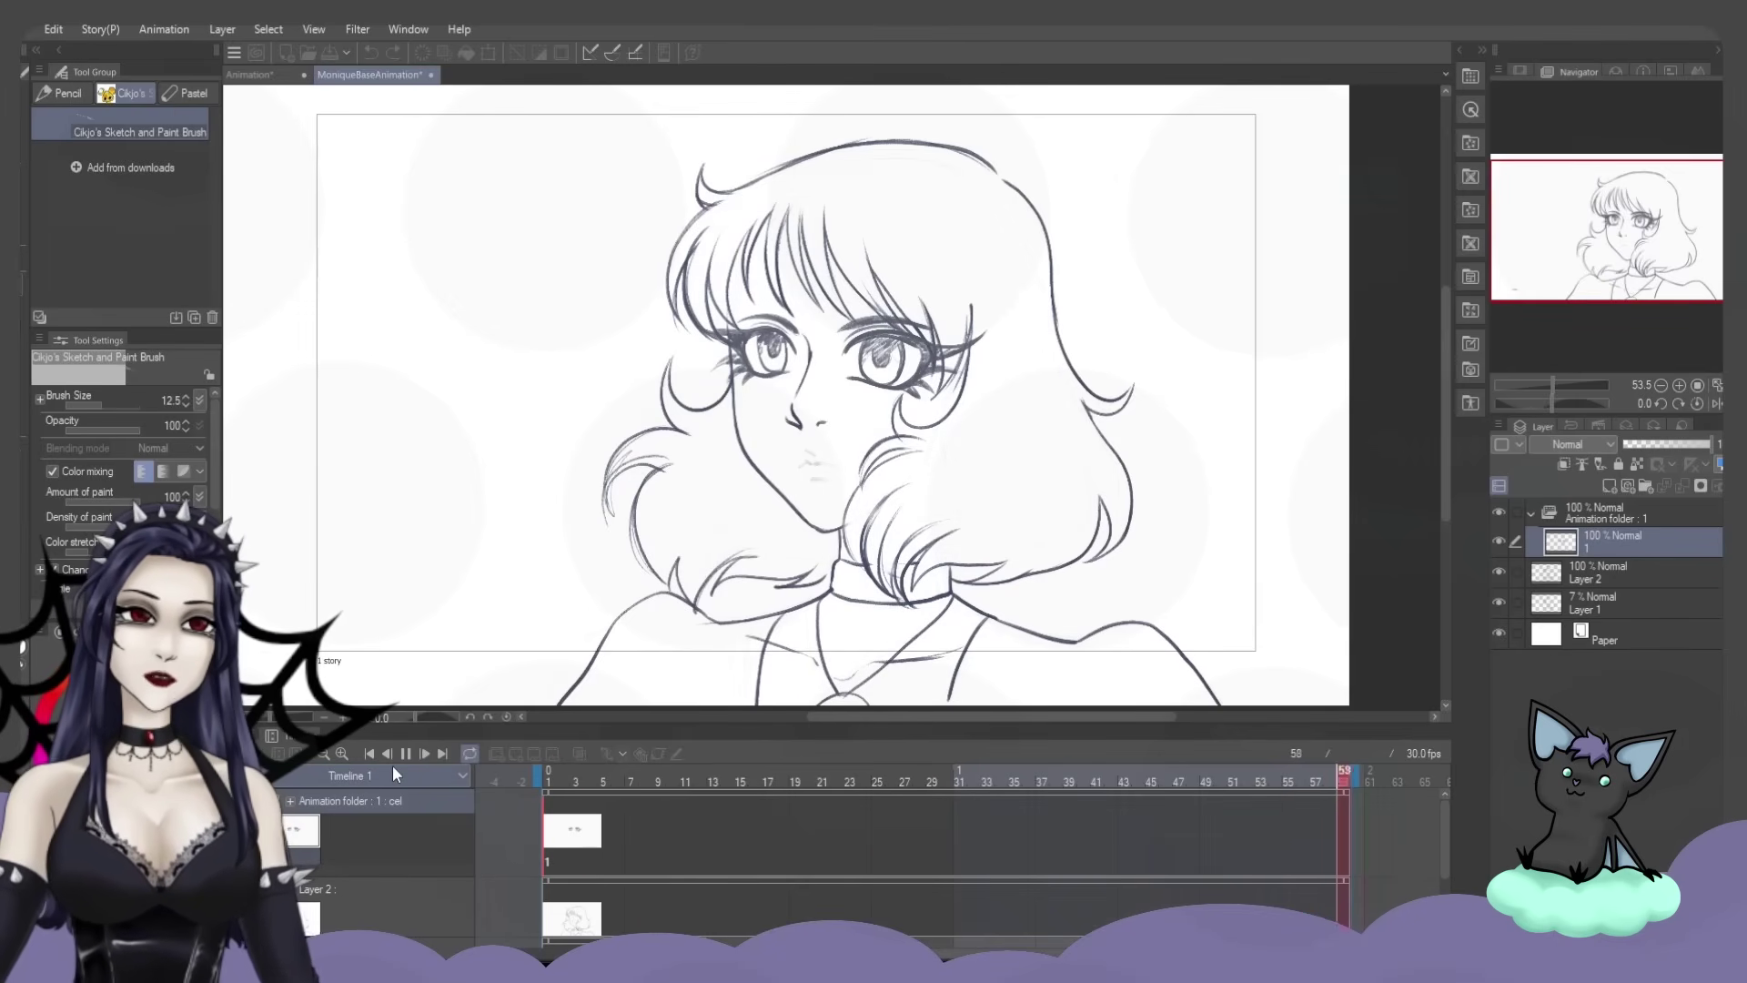
Add a new layer 2 above cel 1 in the animation folder, and assign it as the cel at frame 13
left_click(1634, 539)
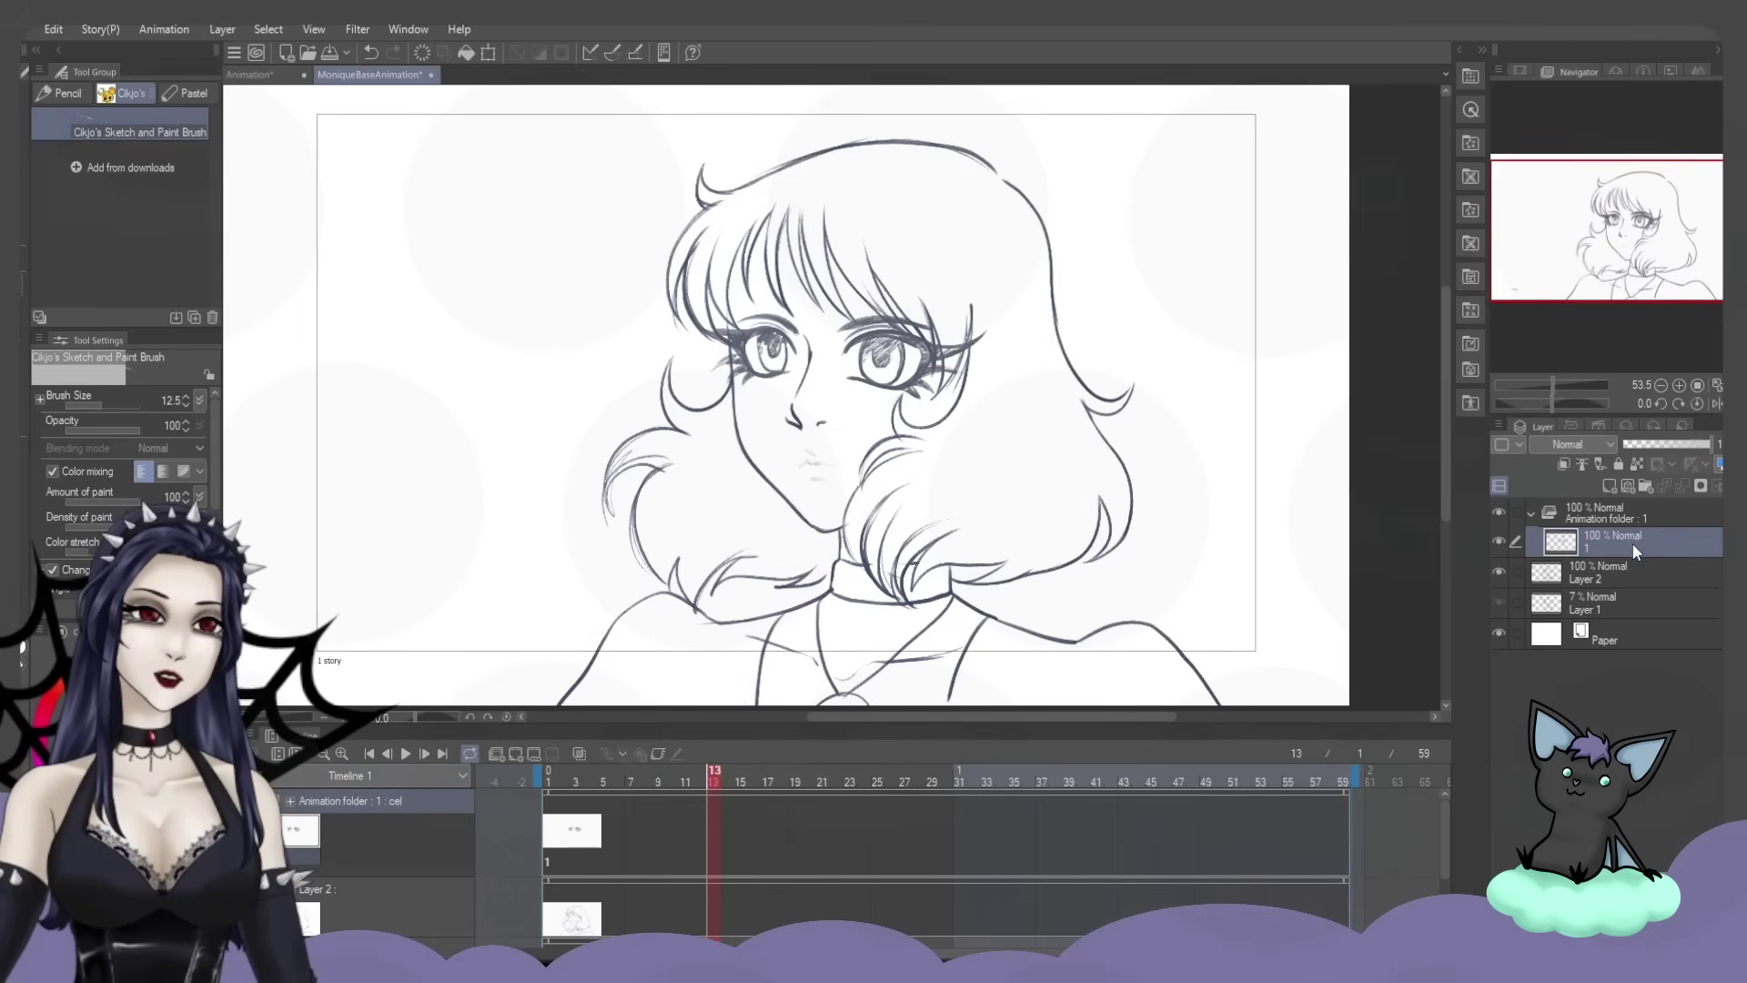
left_click(1609, 487)
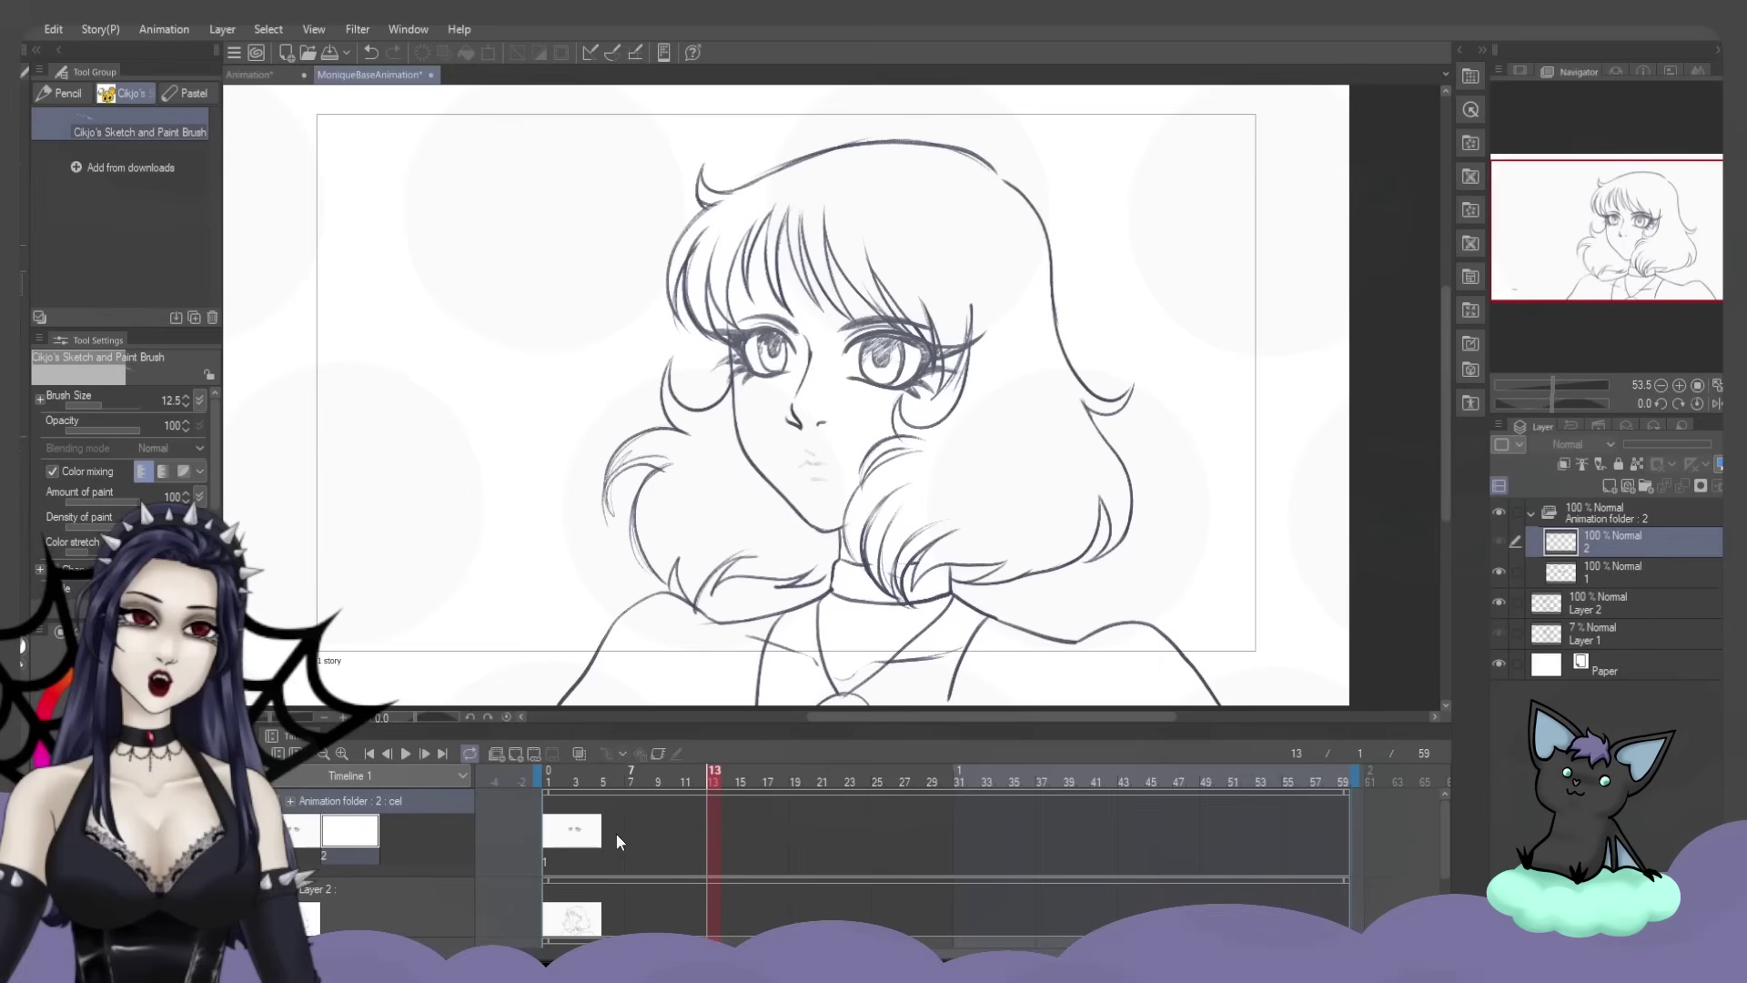
right_click(714, 832)
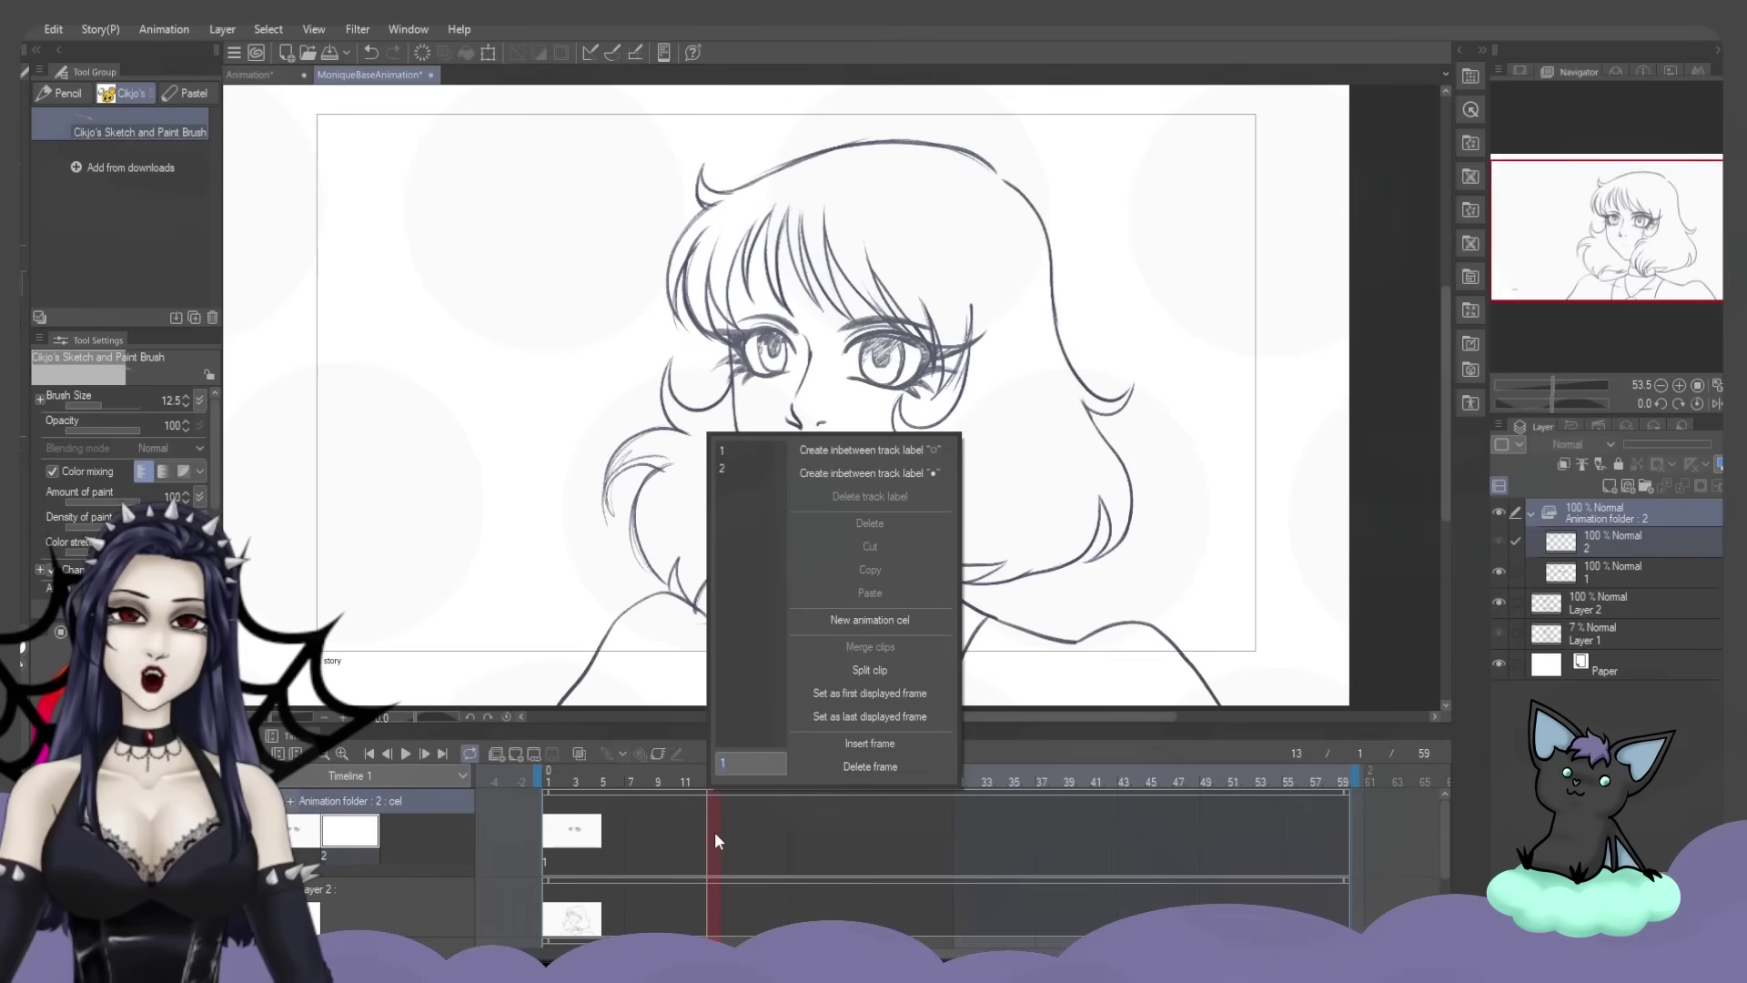
left_click(735, 467)
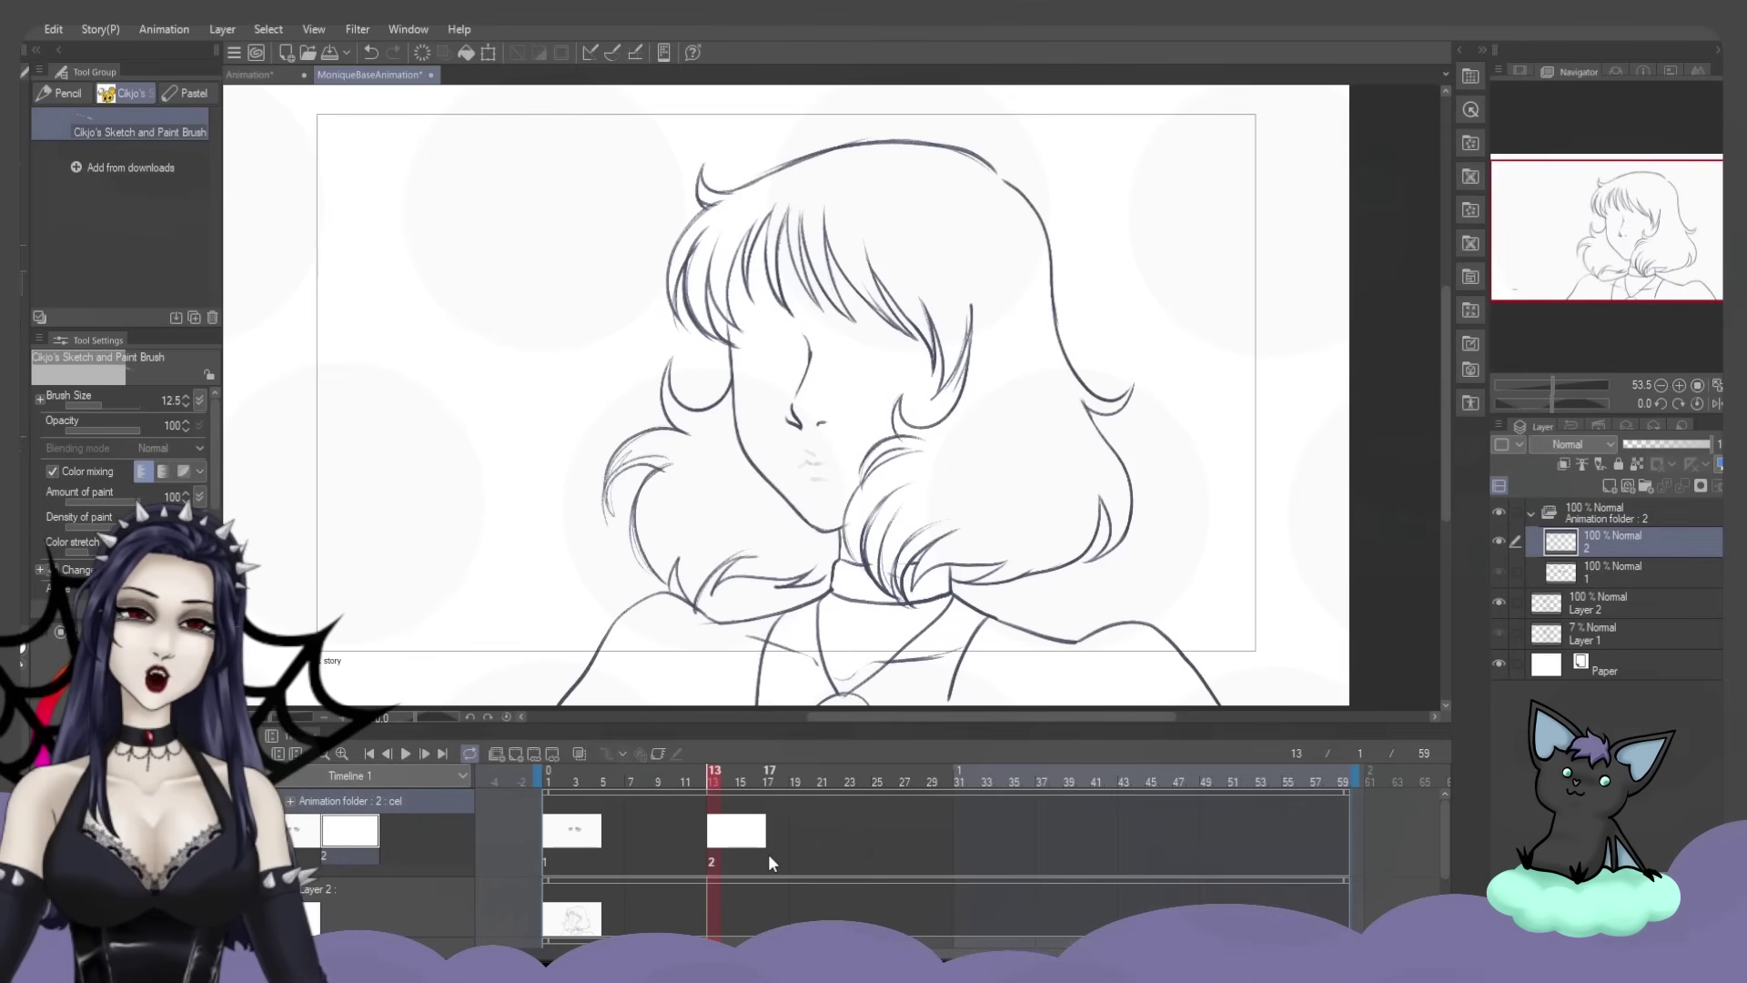
Compare frame 12 with frame 13, and turn on onion skin at cel 2
left_click(693, 830)
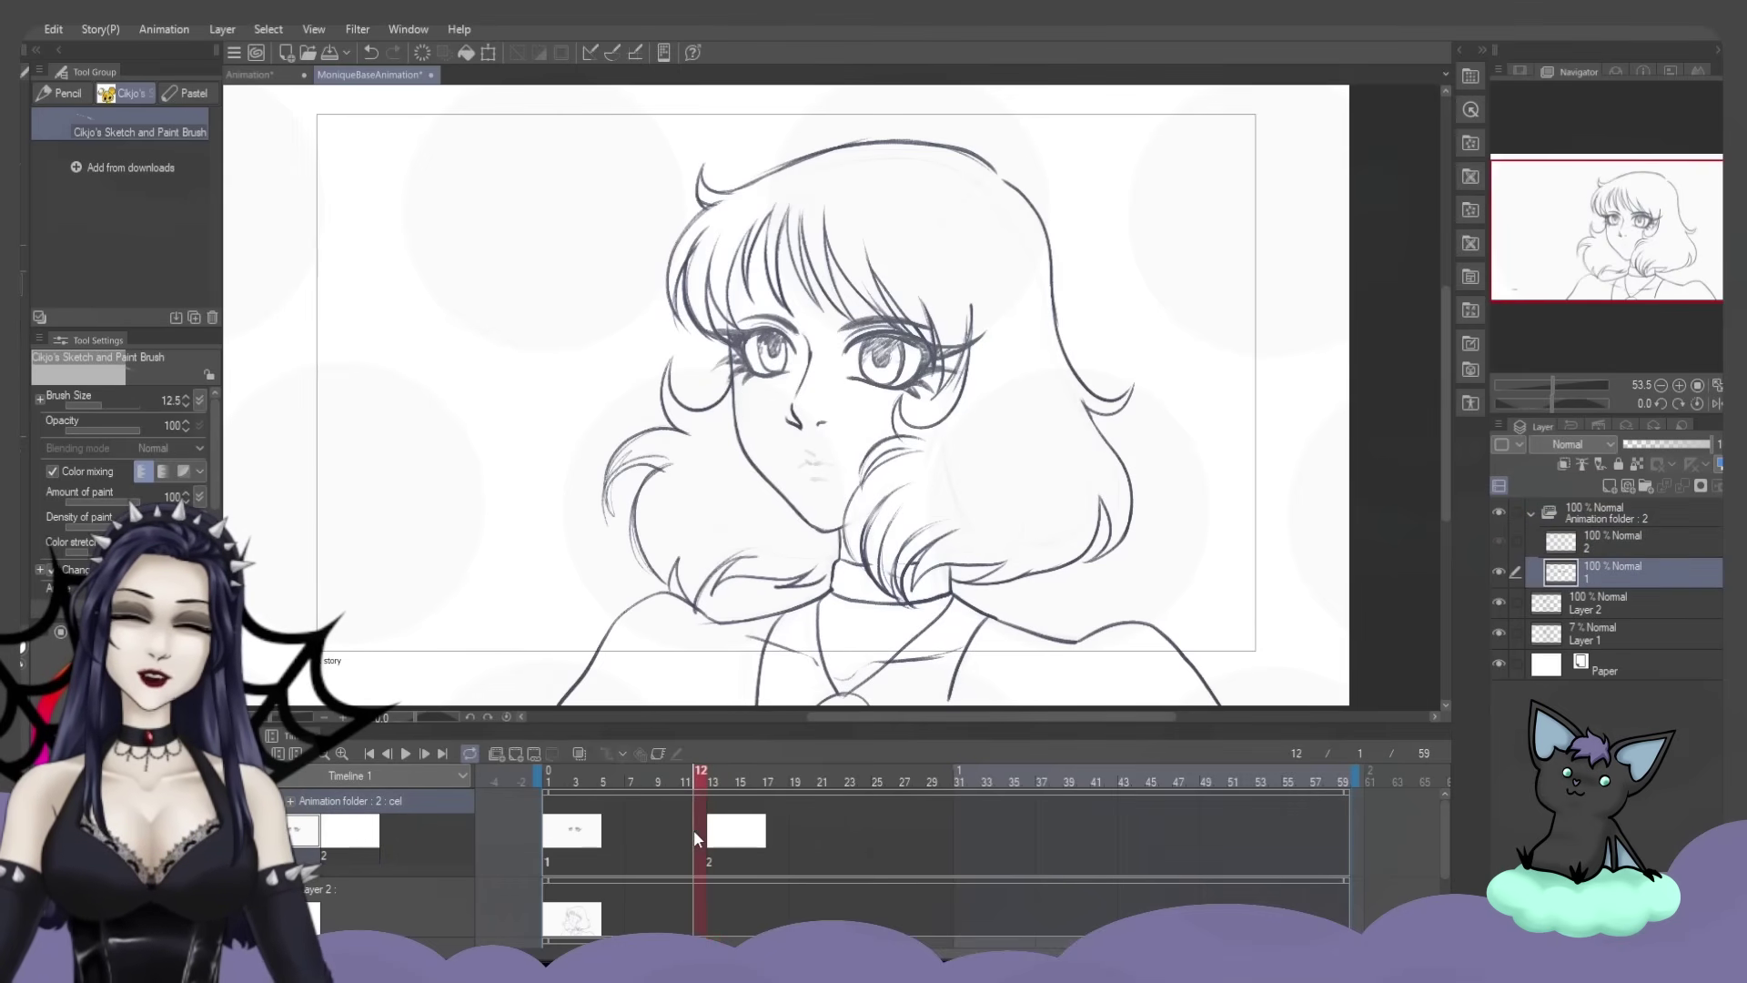
left_click(720, 834)
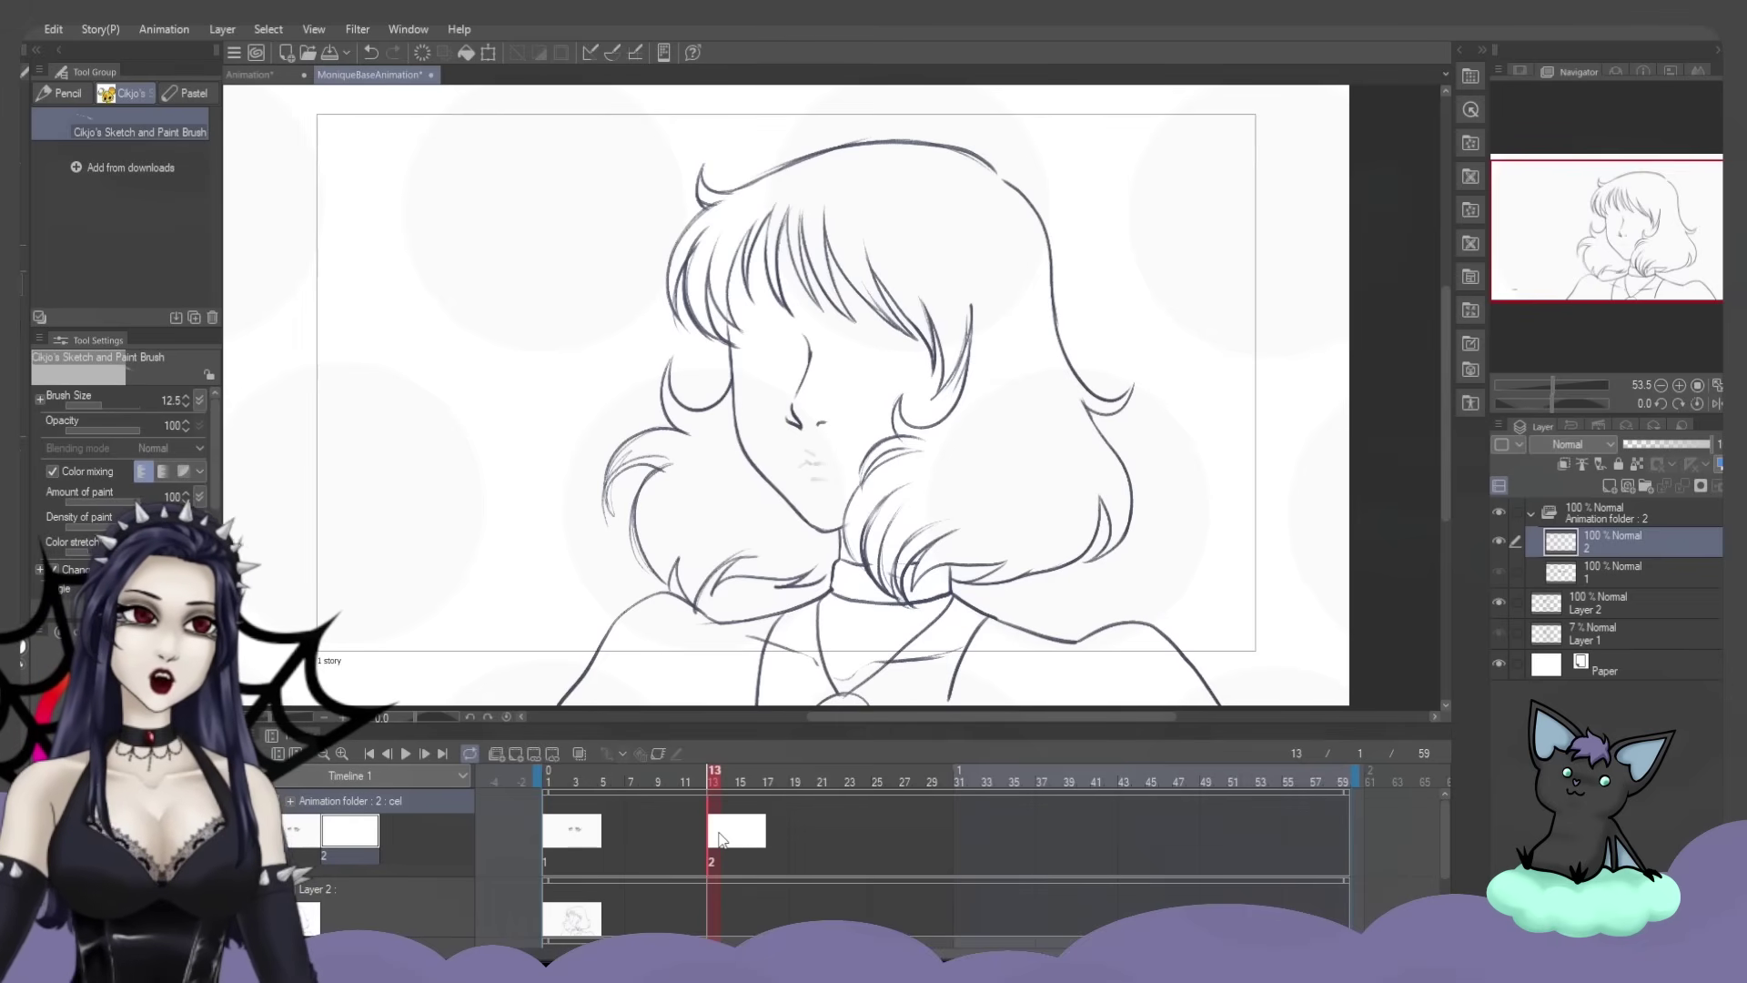
left_click(578, 751)
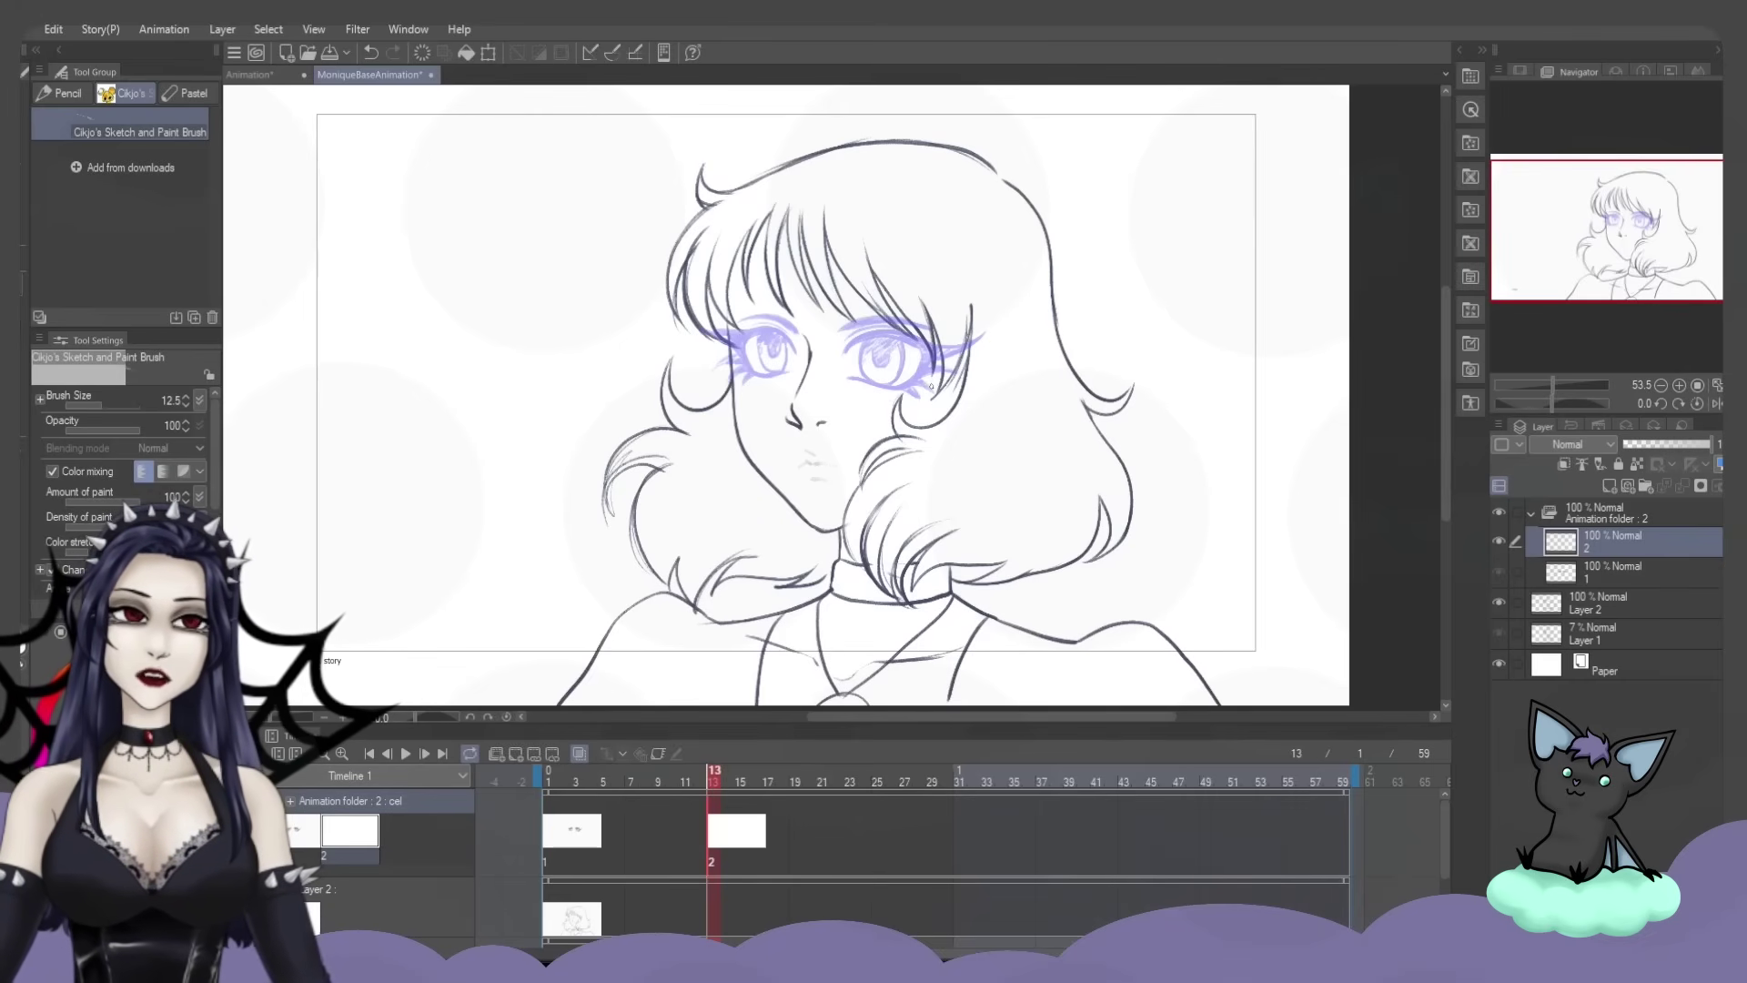
Draw the slightly lowered eye and its eyebrow on the image's right side on cel 2, tracing over the onion skin
scroll(855, 332, "up", 5)
left_click_drag(819, 430, 1347, 389)
mouse_move(941, 500)
left_mouse_down()
mouse_move(1011, 523)
mouse_move(1106, 443)
mouse_move(1128, 409)
left_mouse_up()
left_click_drag(901, 383, 878, 483)
left_click_drag(1037, 387, 996, 514)
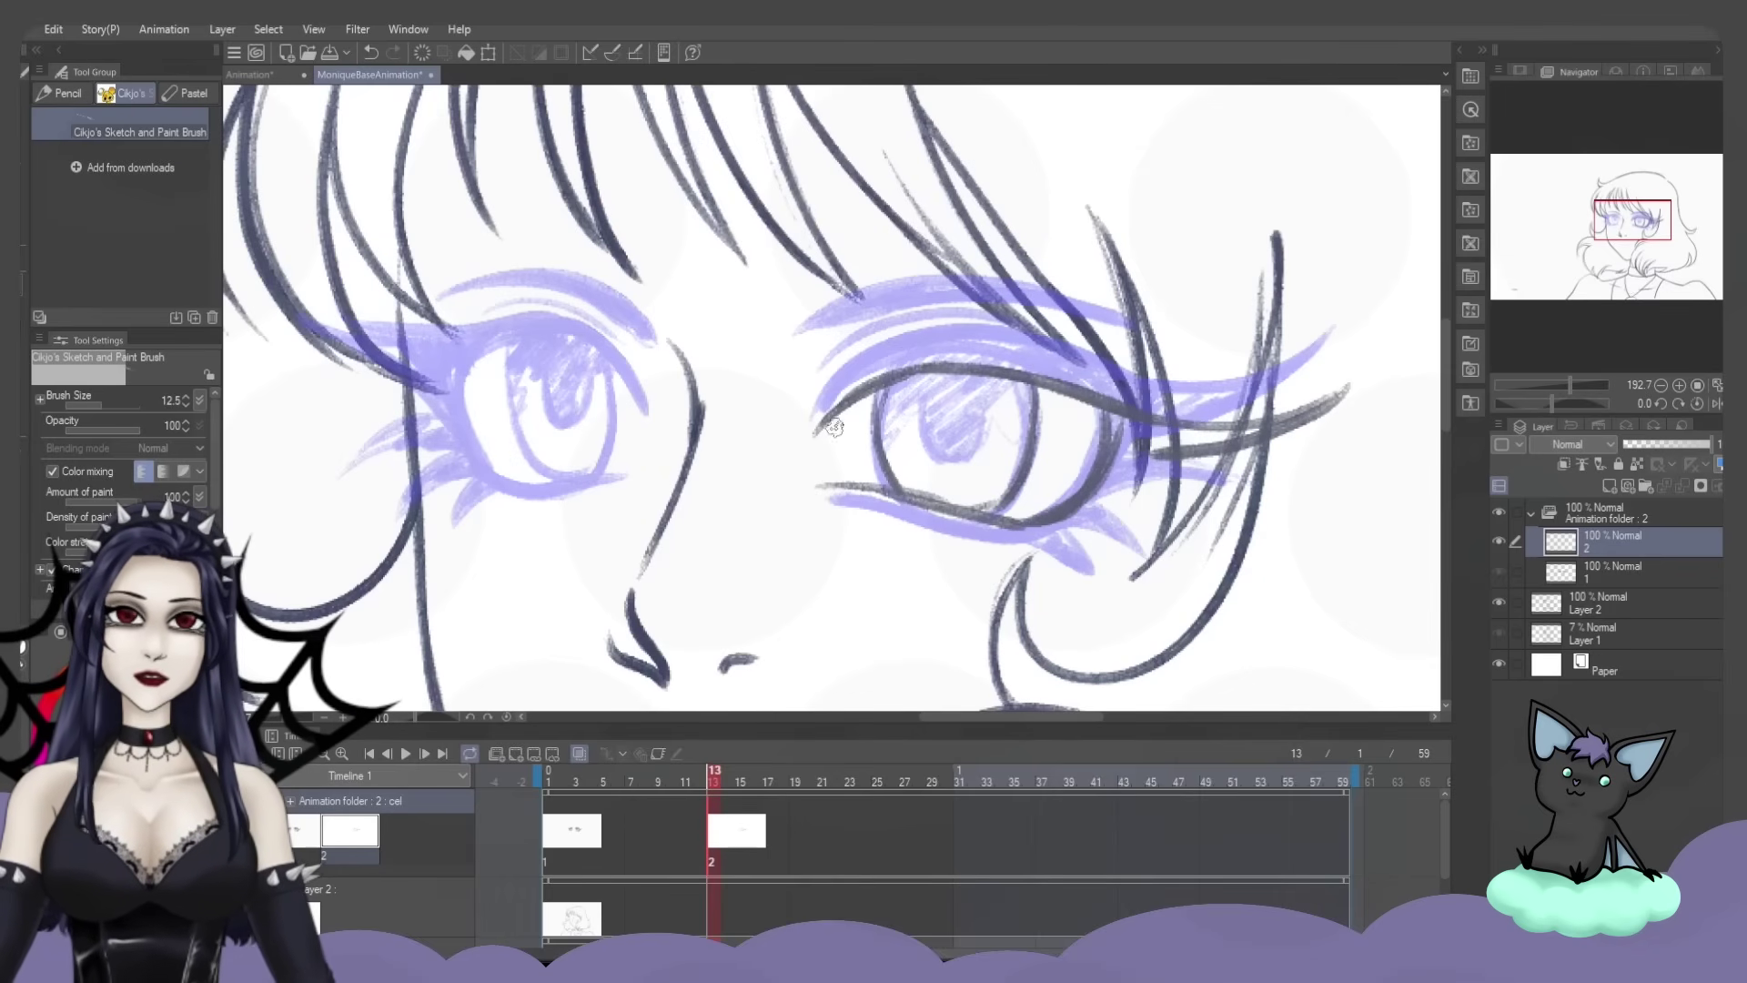
left_click_drag(819, 428, 1081, 359)
mouse_move(905, 400)
left_mouse_down()
mouse_move(1260, 427)
mouse_move(1353, 369)
left_mouse_up()
mouse_move(1170, 460)
left_mouse_down()
mouse_move(1141, 551)
mouse_move(1010, 532)
left_mouse_up()
left_click_drag(823, 496, 1038, 528)
mouse_move(928, 396)
left_mouse_down()
mouse_move(946, 446)
mouse_move(990, 375)
mouse_move(937, 437)
mouse_move(969, 428)
left_mouse_up()
mouse_move(819, 373)
left_mouse_down()
mouse_move(858, 300)
mouse_move(1092, 328)
left_mouse_up()
Draw the matching lowered eye, lashes and iris on the image's left side on cel 2
mouse_move(801, 332)
left_mouse_down()
mouse_move(893, 294)
mouse_move(835, 424)
mouse_move(505, 368)
left_mouse_up()
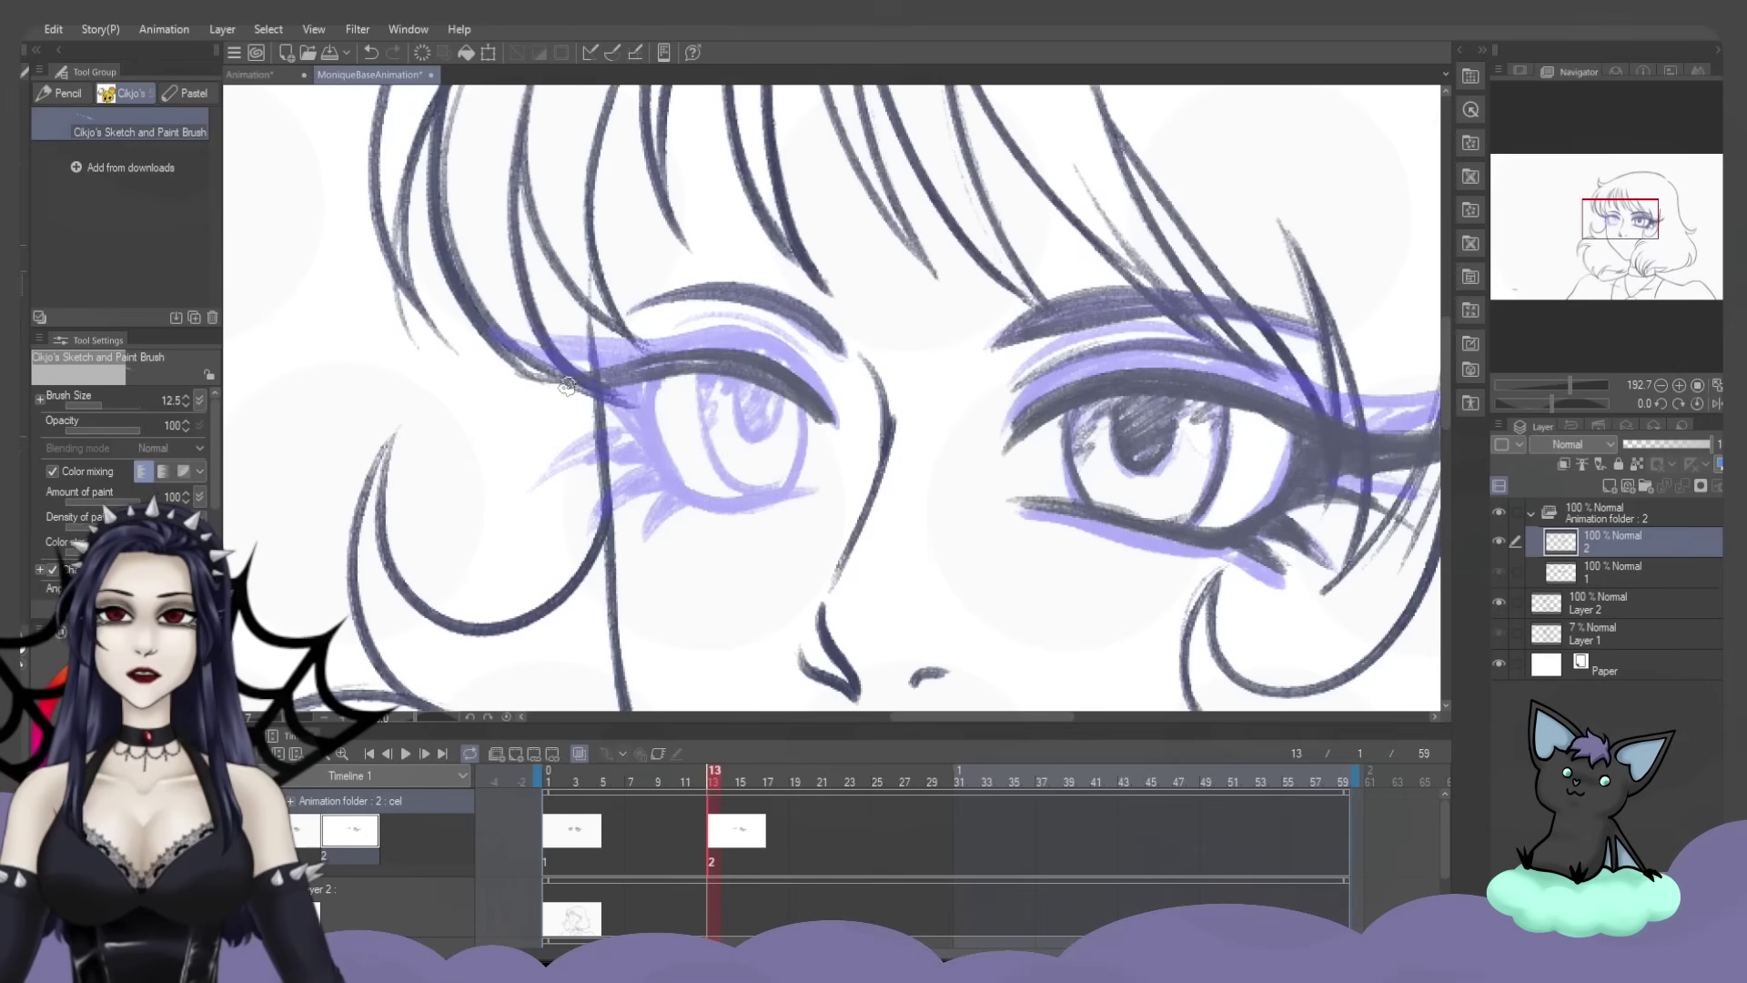
left_click_drag(631, 433, 682, 496)
mouse_move(650, 373)
left_mouse_down()
mouse_move(605, 441)
mouse_move(541, 464)
mouse_move(678, 499)
mouse_move(808, 480)
left_mouse_up()
key("e")
key("p")
left_click_drag(723, 360, 701, 478)
left_click_drag(796, 409, 782, 480)
mouse_move(782, 382)
left_mouse_down()
mouse_move(739, 441)
mouse_move(702, 429)
left_mouse_up()
scroll(782, 348, "down", 5)
scroll(783, 348, "down", 1)
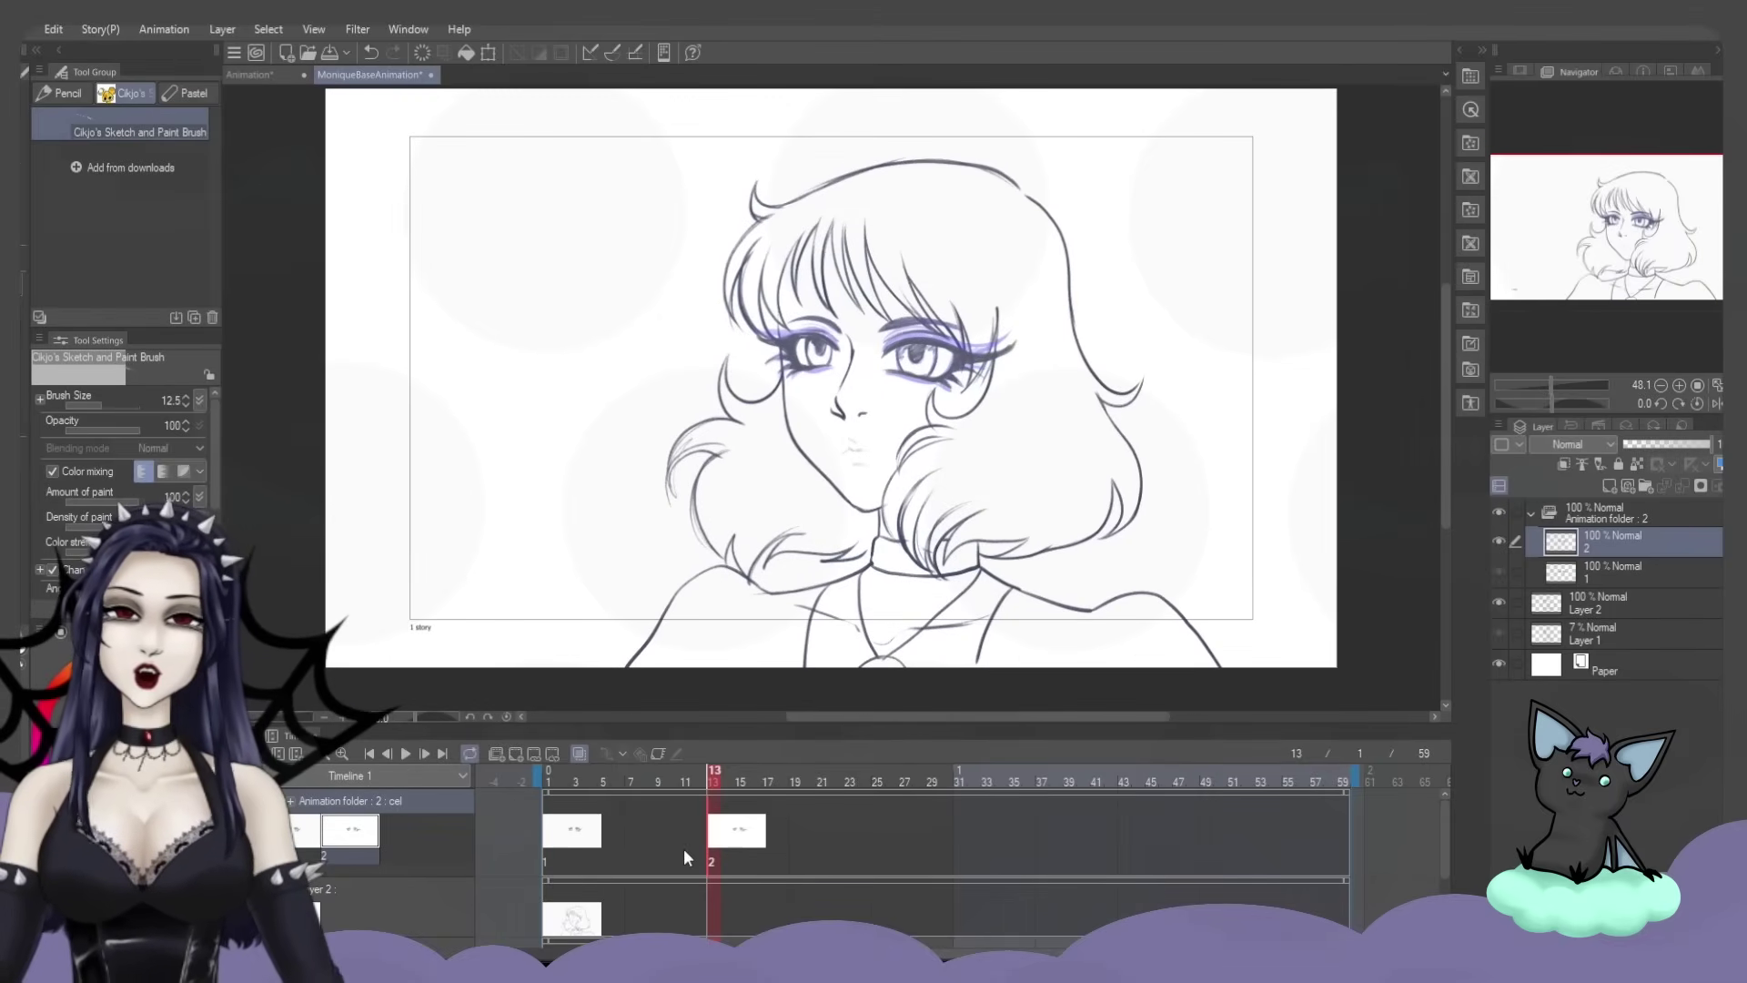
Play the animation from frame 1 to check the change between cels 1 and 2
left_click(548, 847)
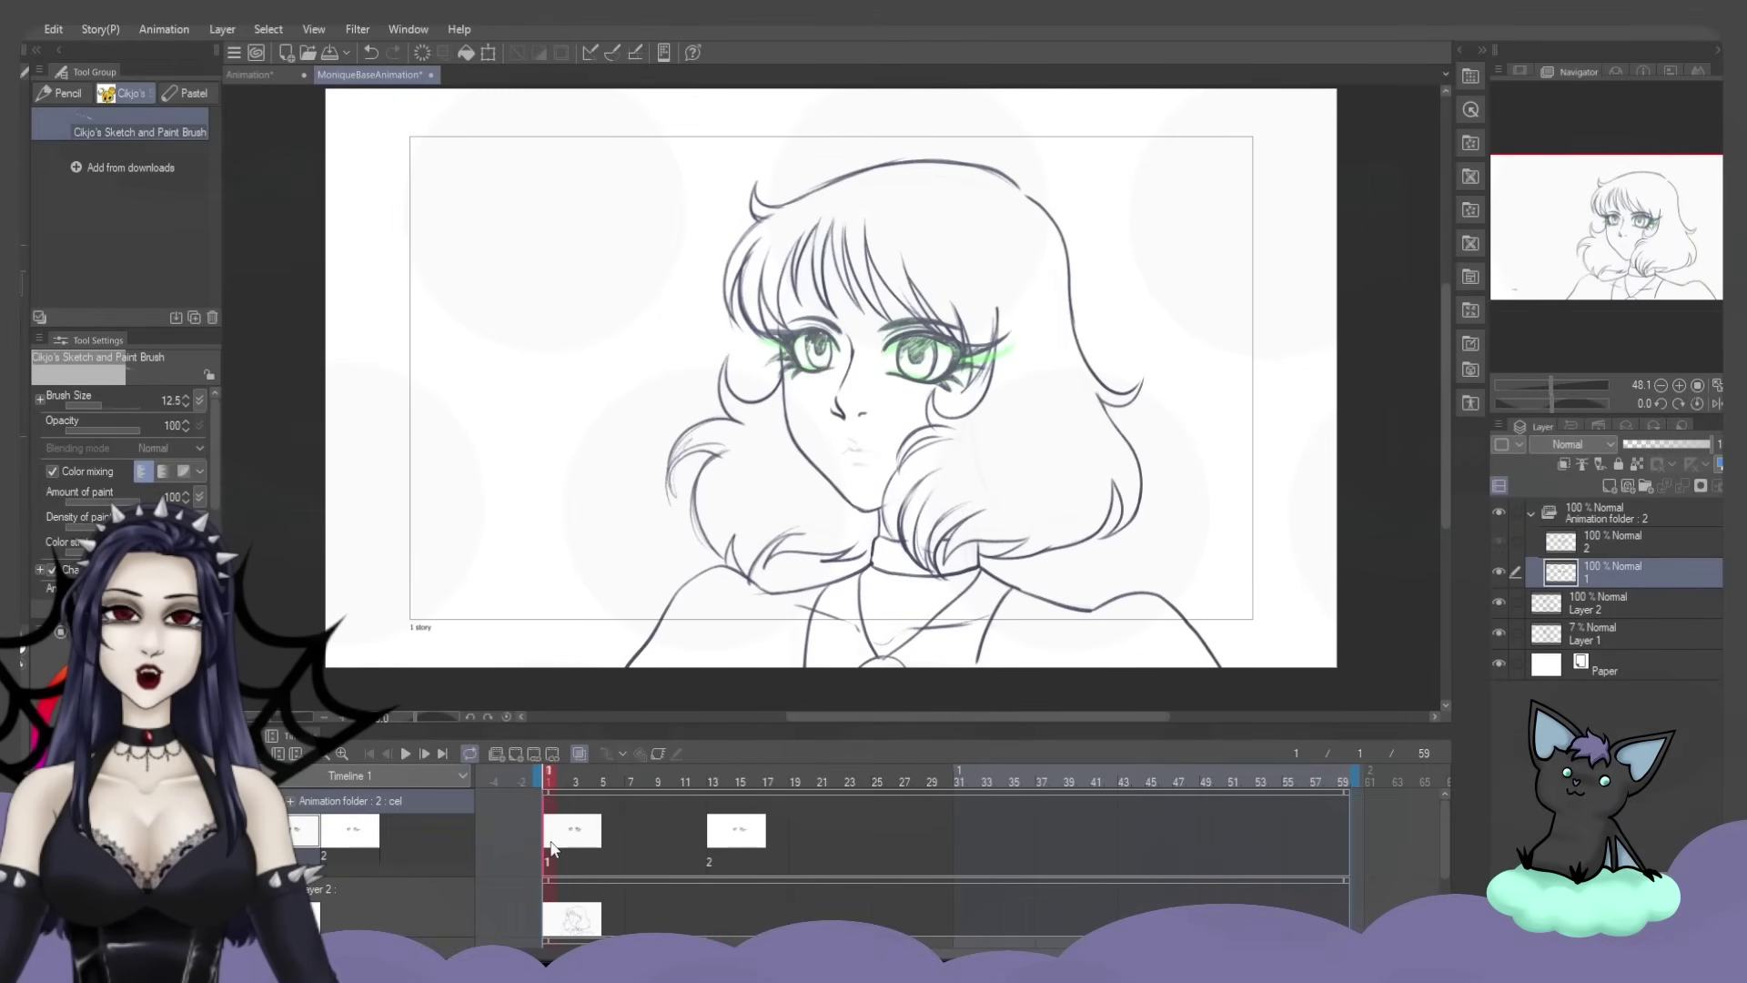
left_click(404, 751)
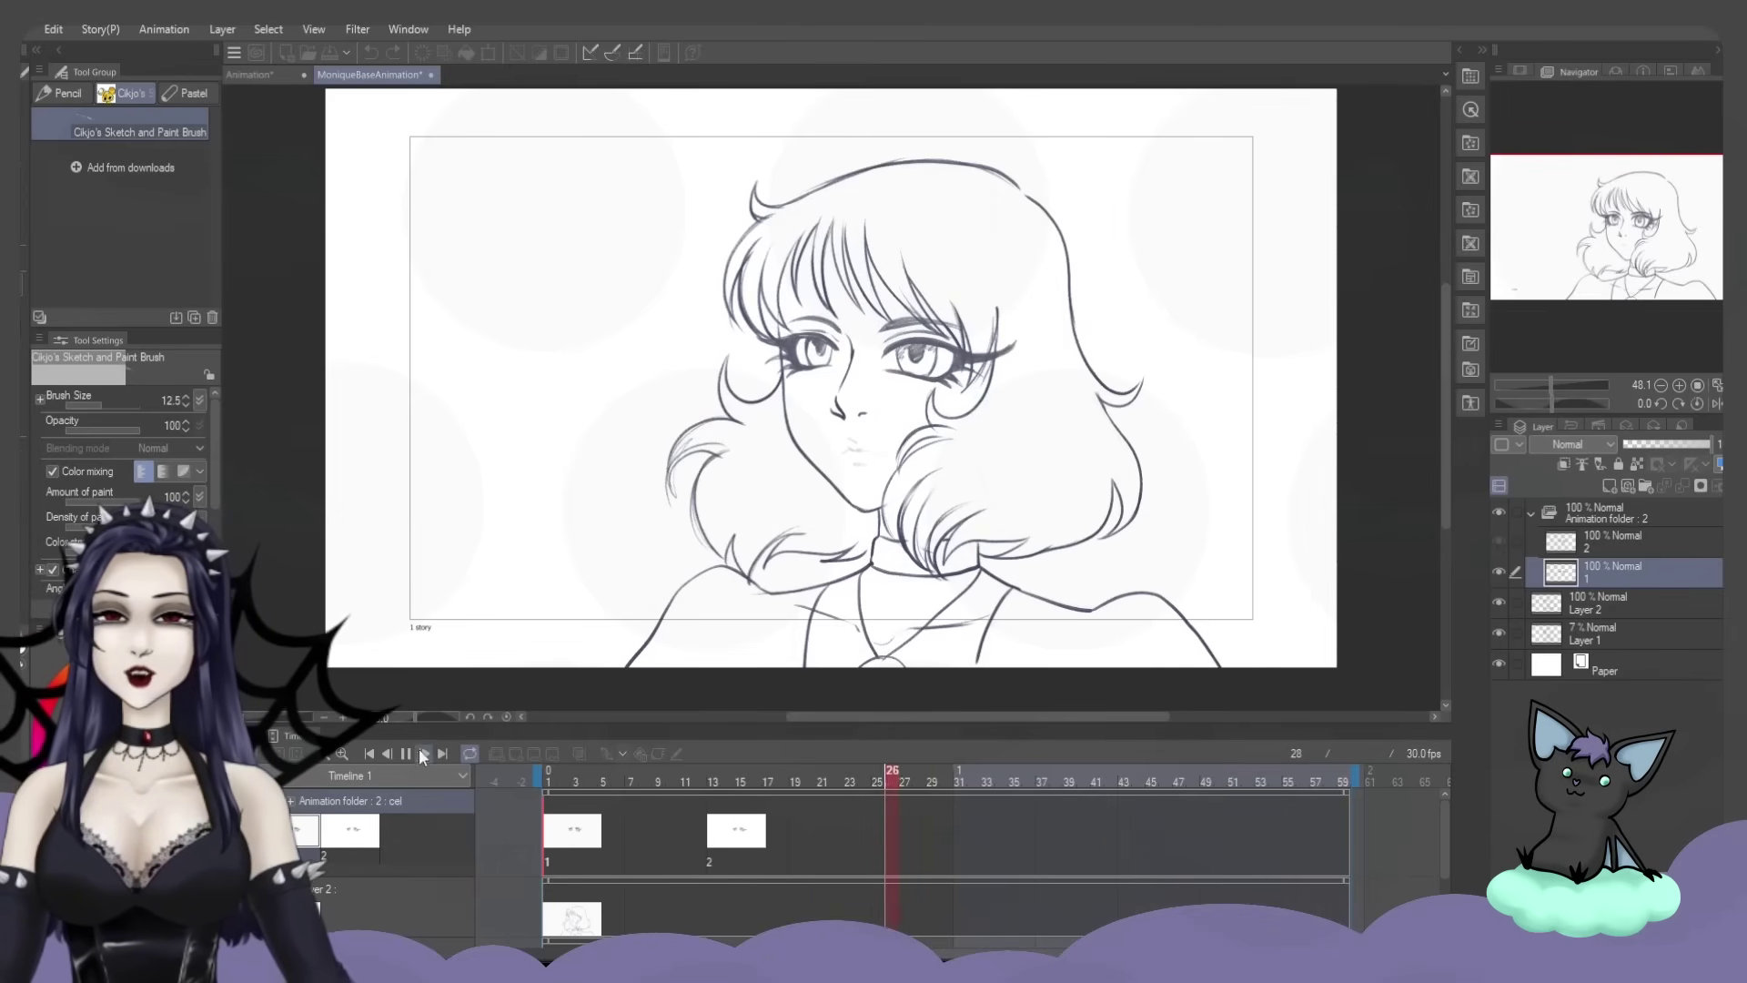
left_click(782, 819)
left_click(773, 837)
Add a new layer 3 above cel 2 in the animation folder, and assign it as the cel at frame 17
left_click(1616, 533)
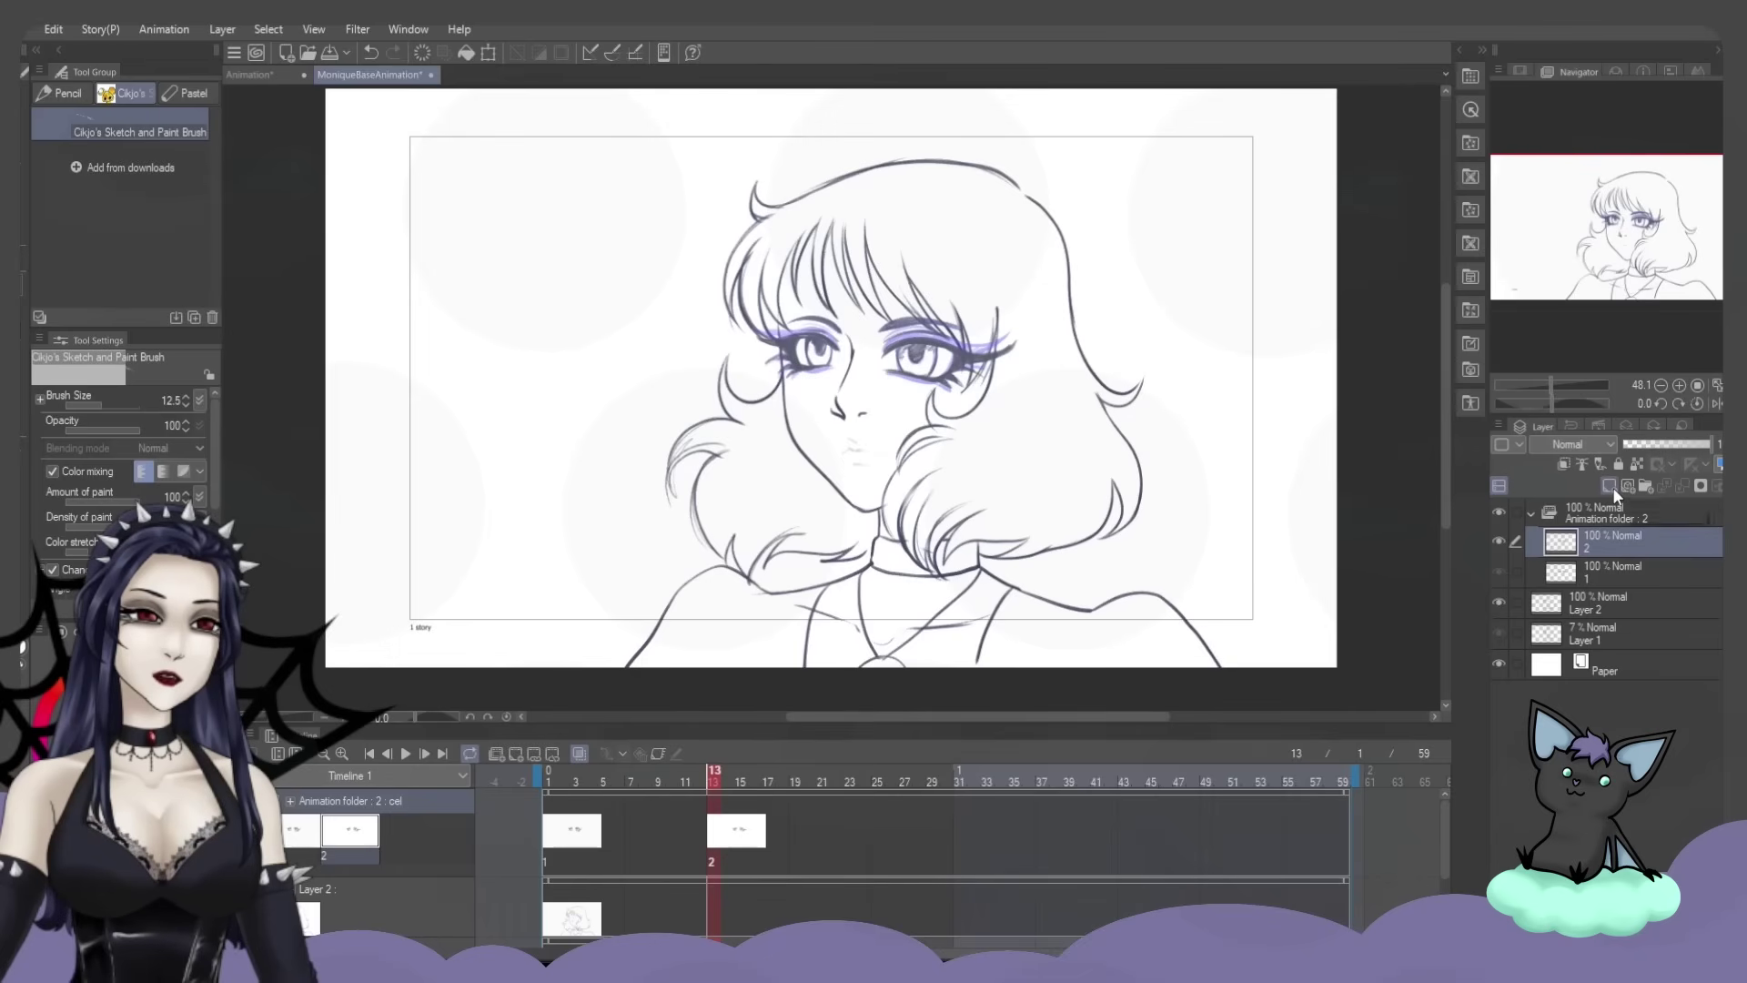
left_click(1612, 489)
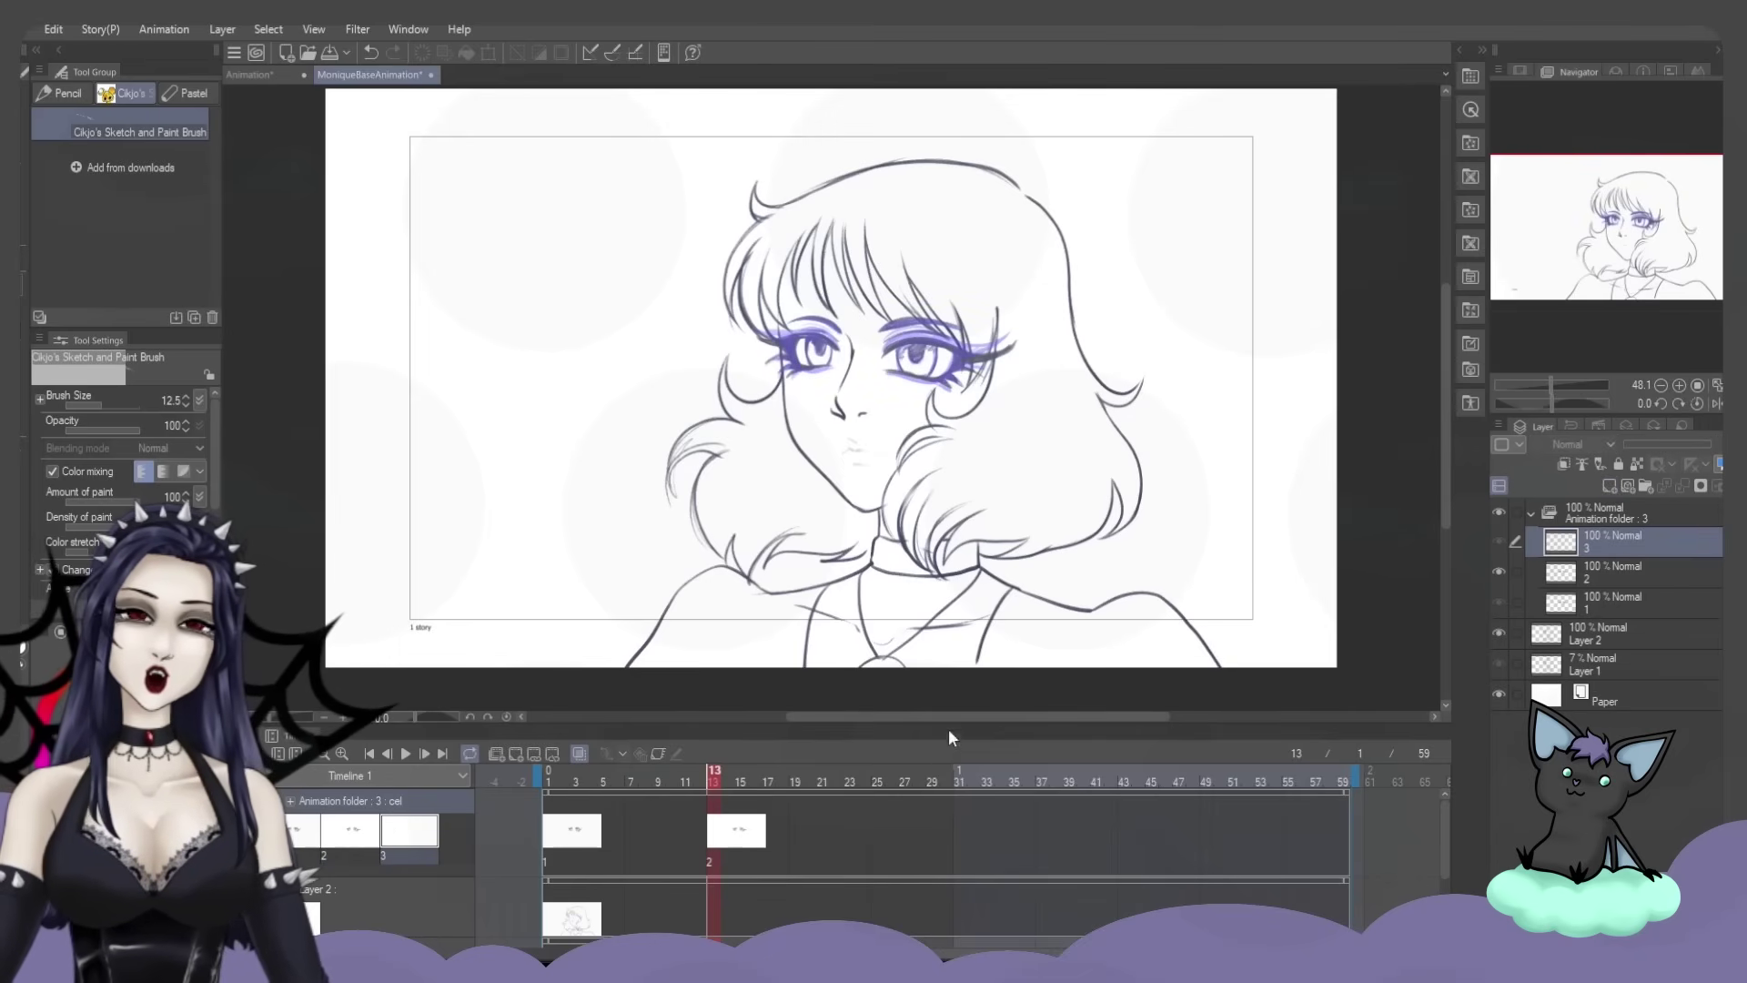
left_click(772, 839)
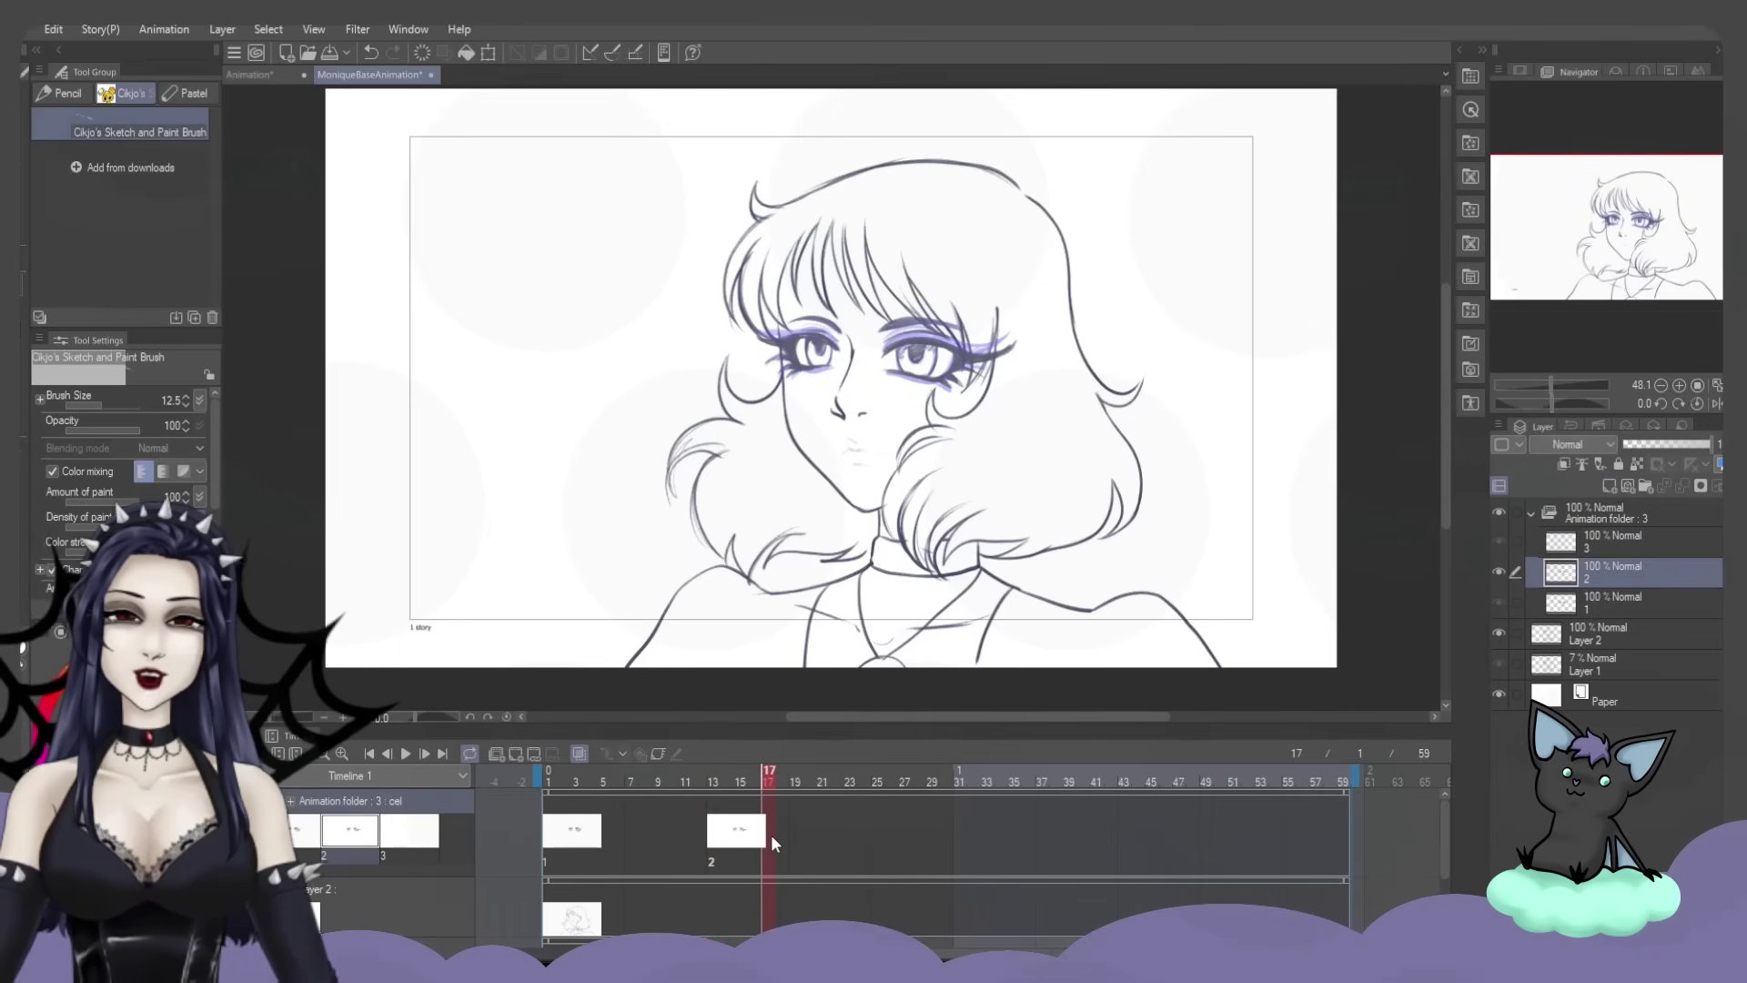
right_click(771, 833)
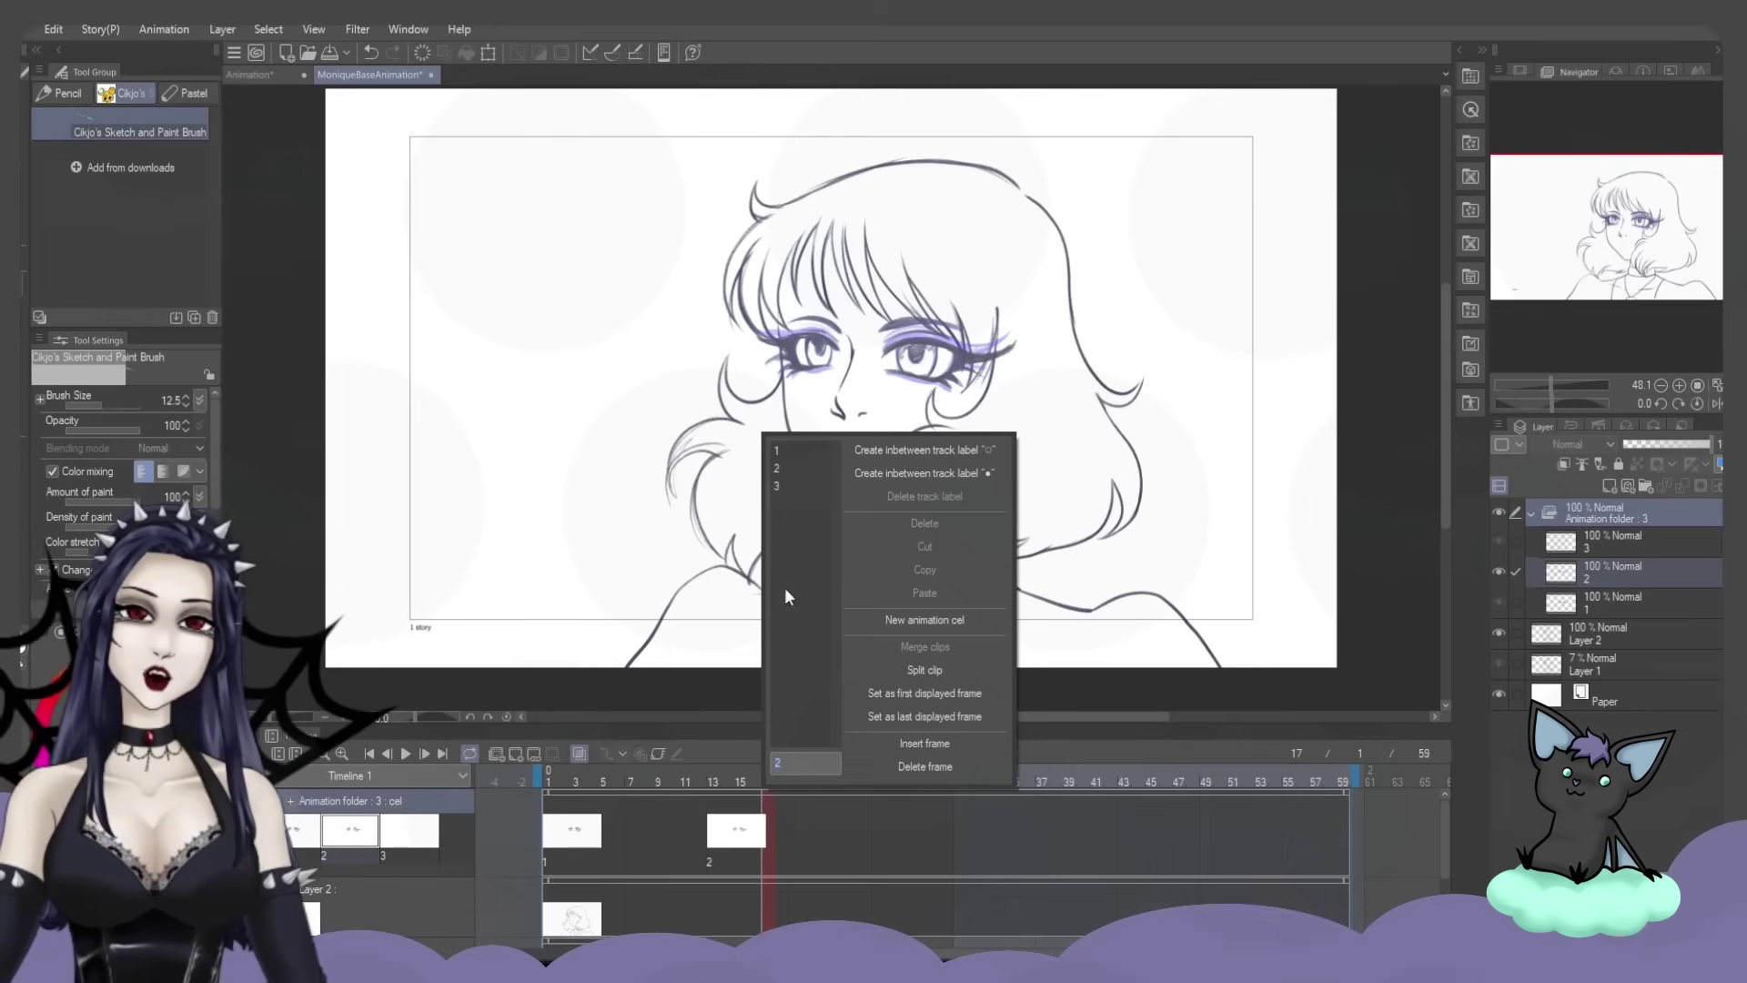
left_click(784, 486)
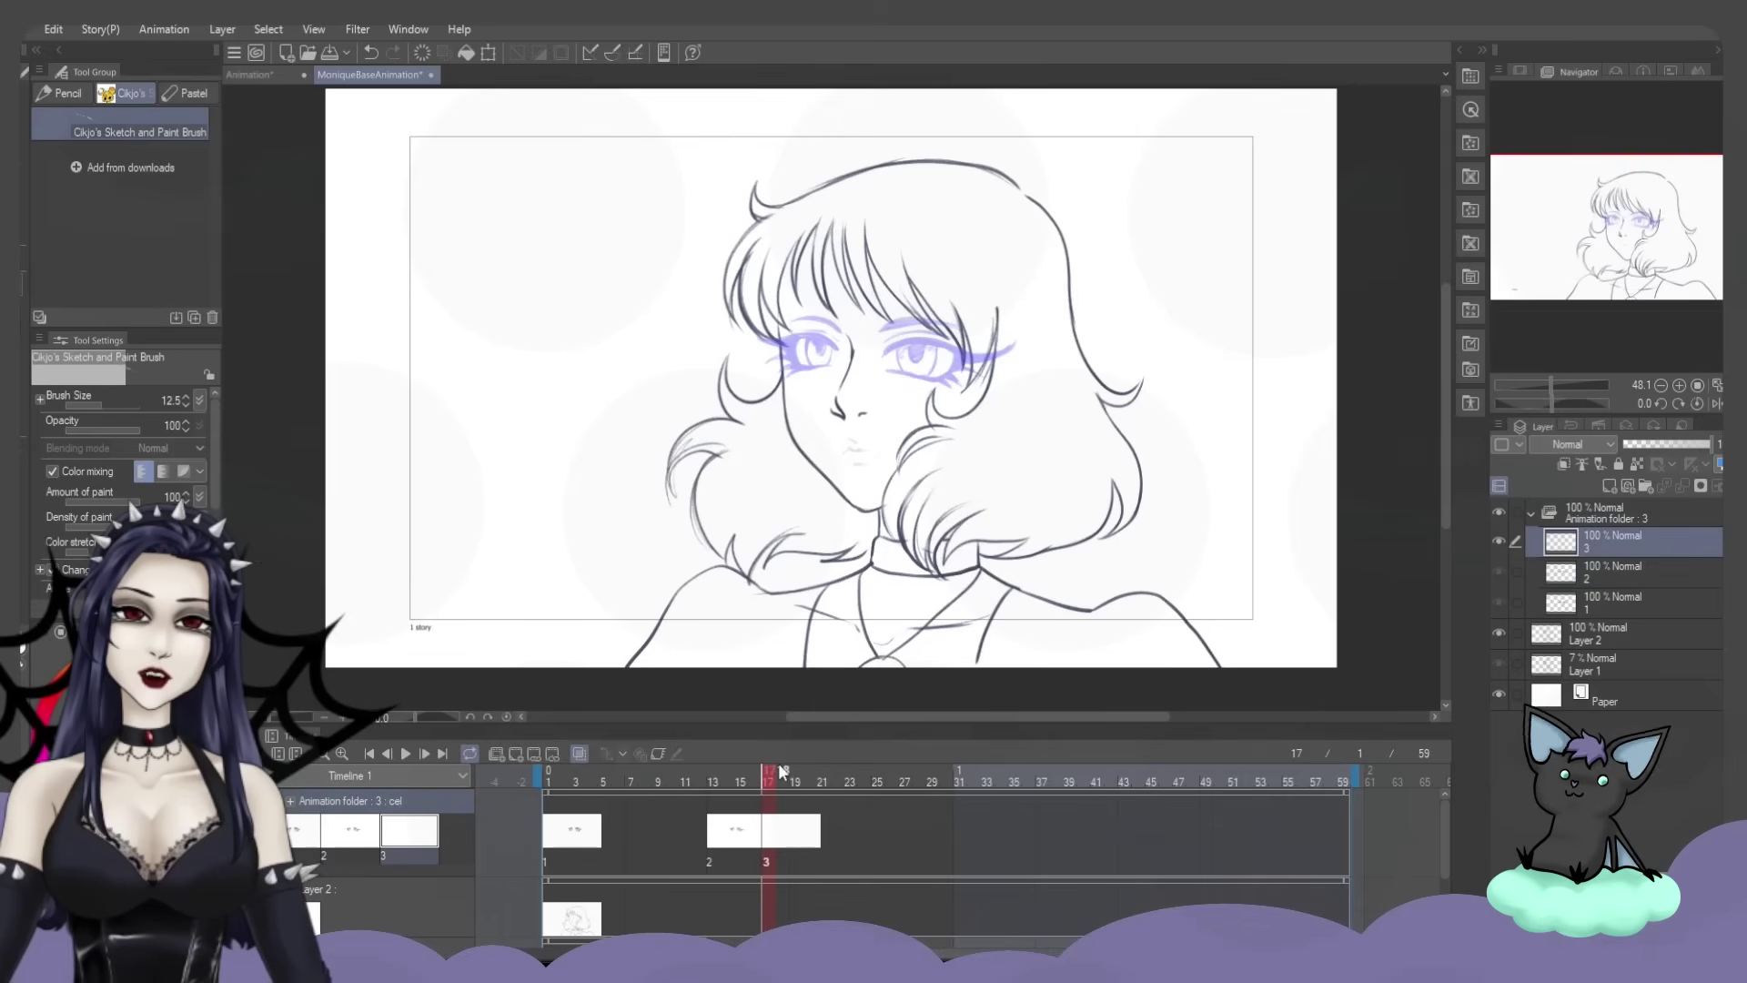
Draw the closed eye with its thick lash line, eyelid crease and eyebrow on the image's right side on cel 3
scroll(880, 315, "up", 5)
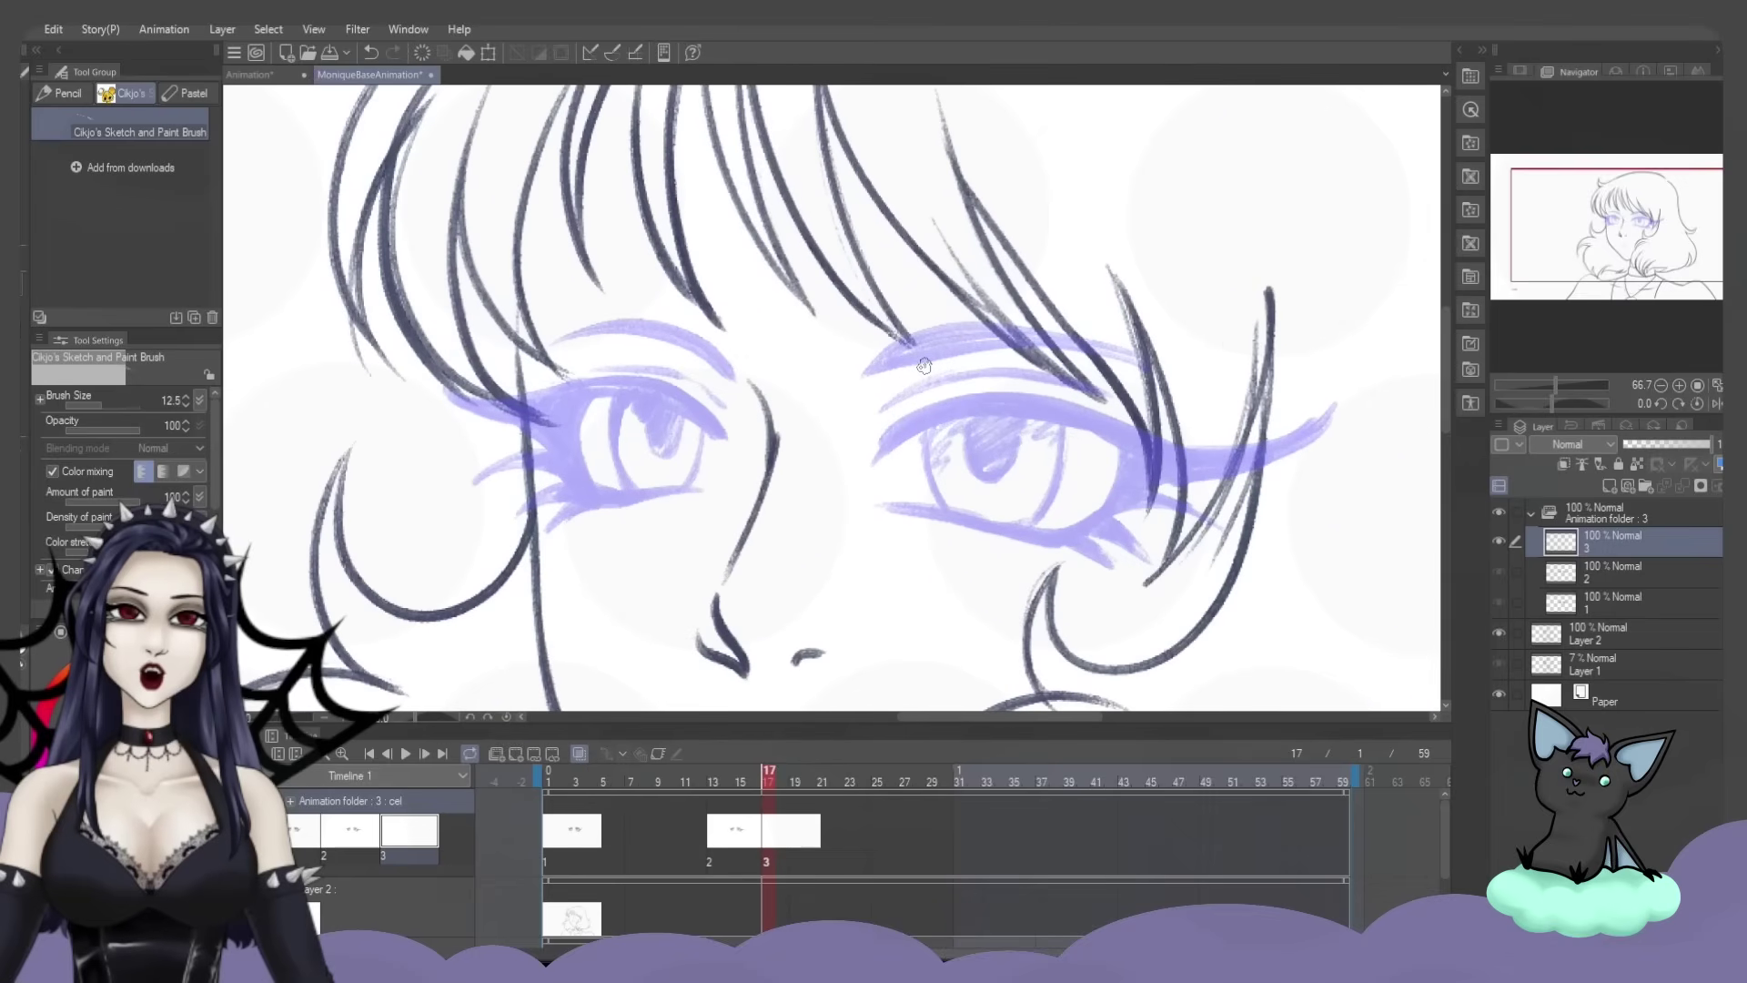
left_click_drag(881, 472, 981, 454)
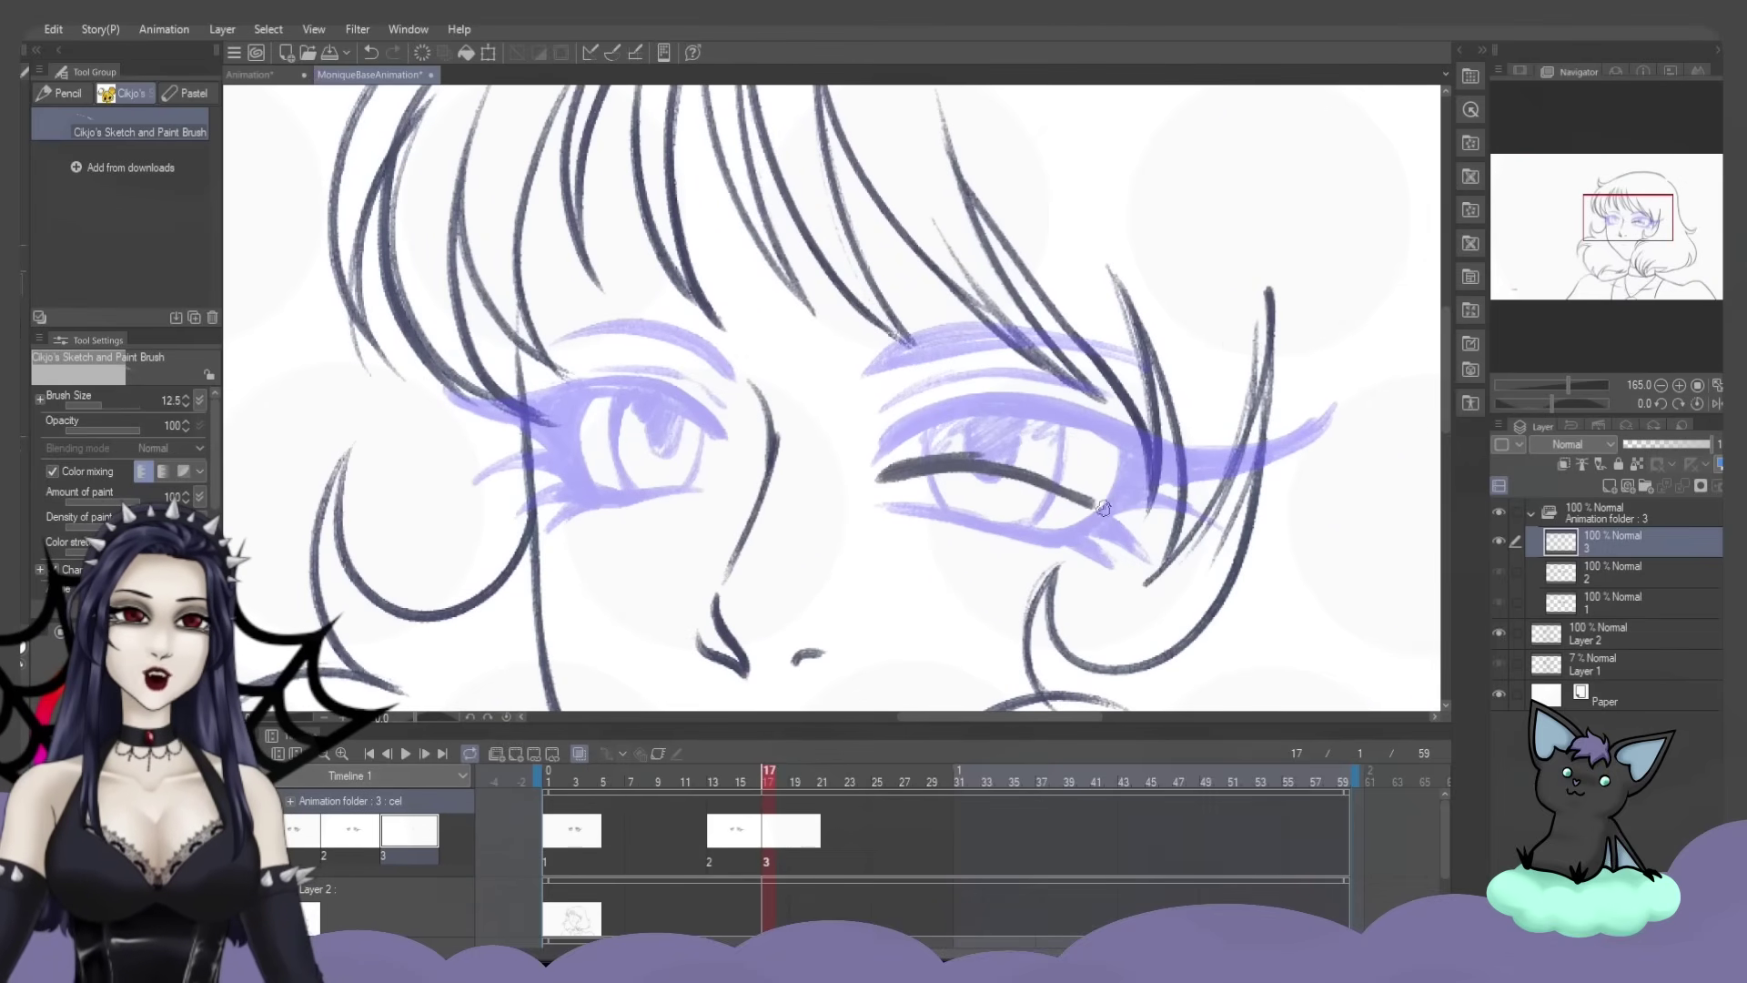
left_click_drag(890, 474, 1114, 507)
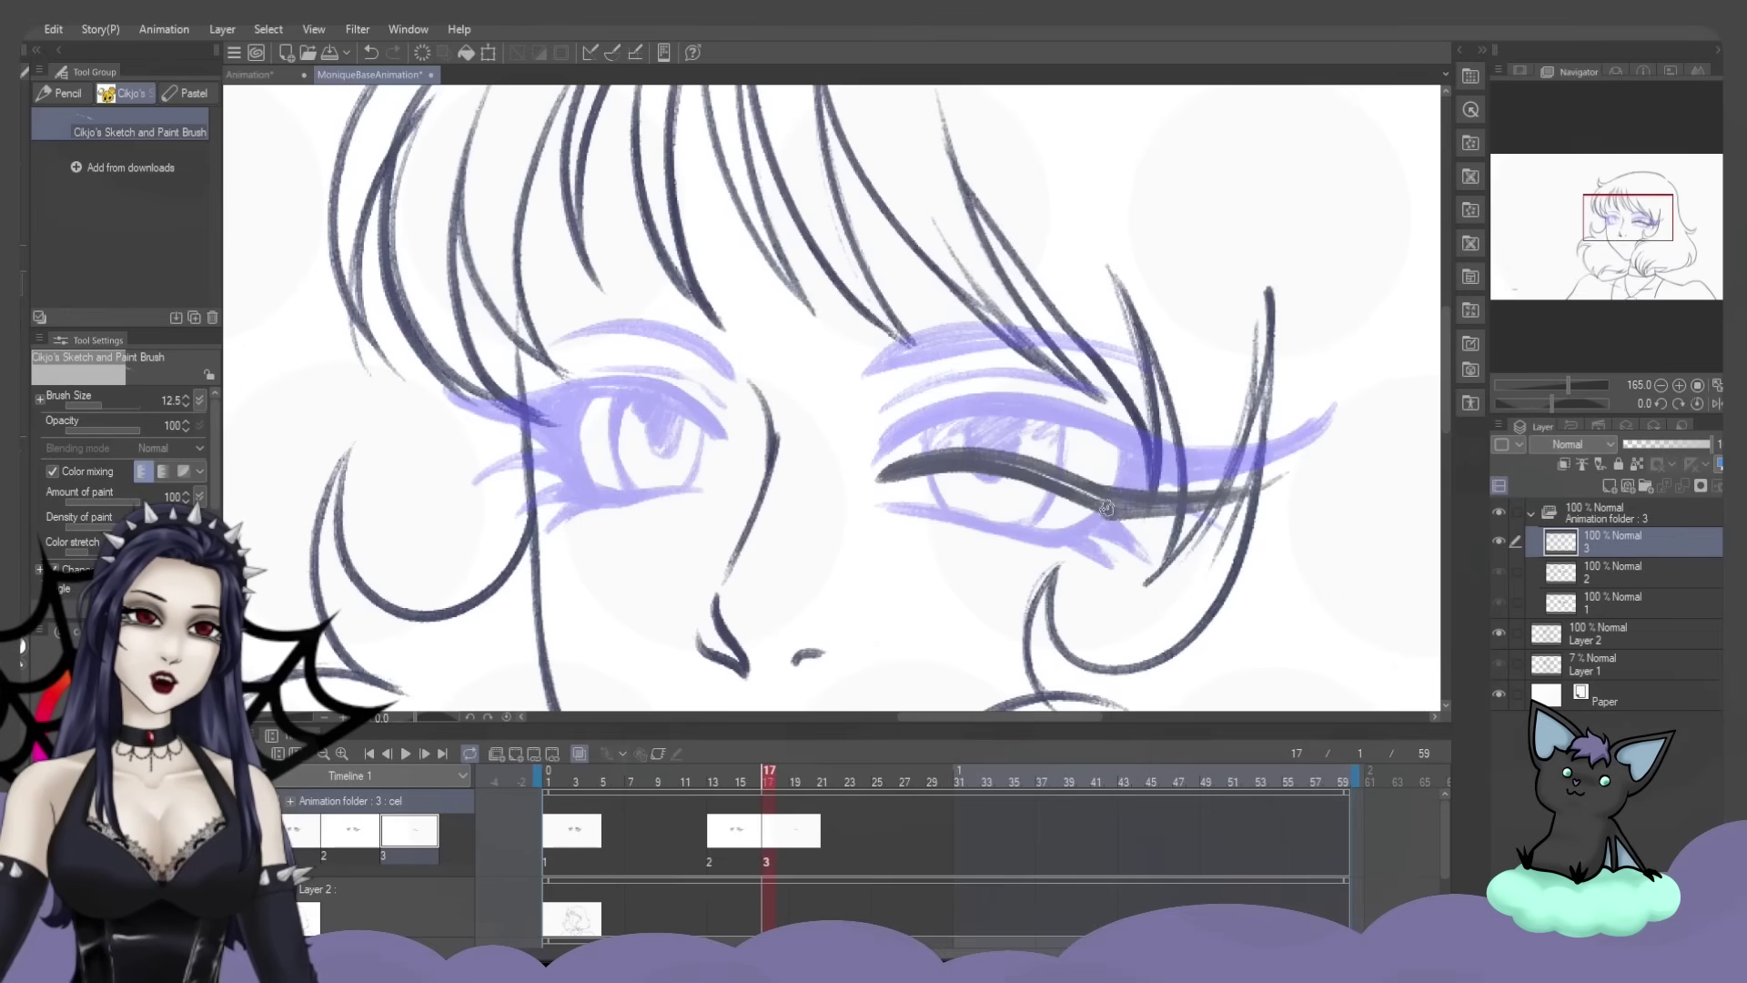
left_click_drag(1141, 505, 1053, 475)
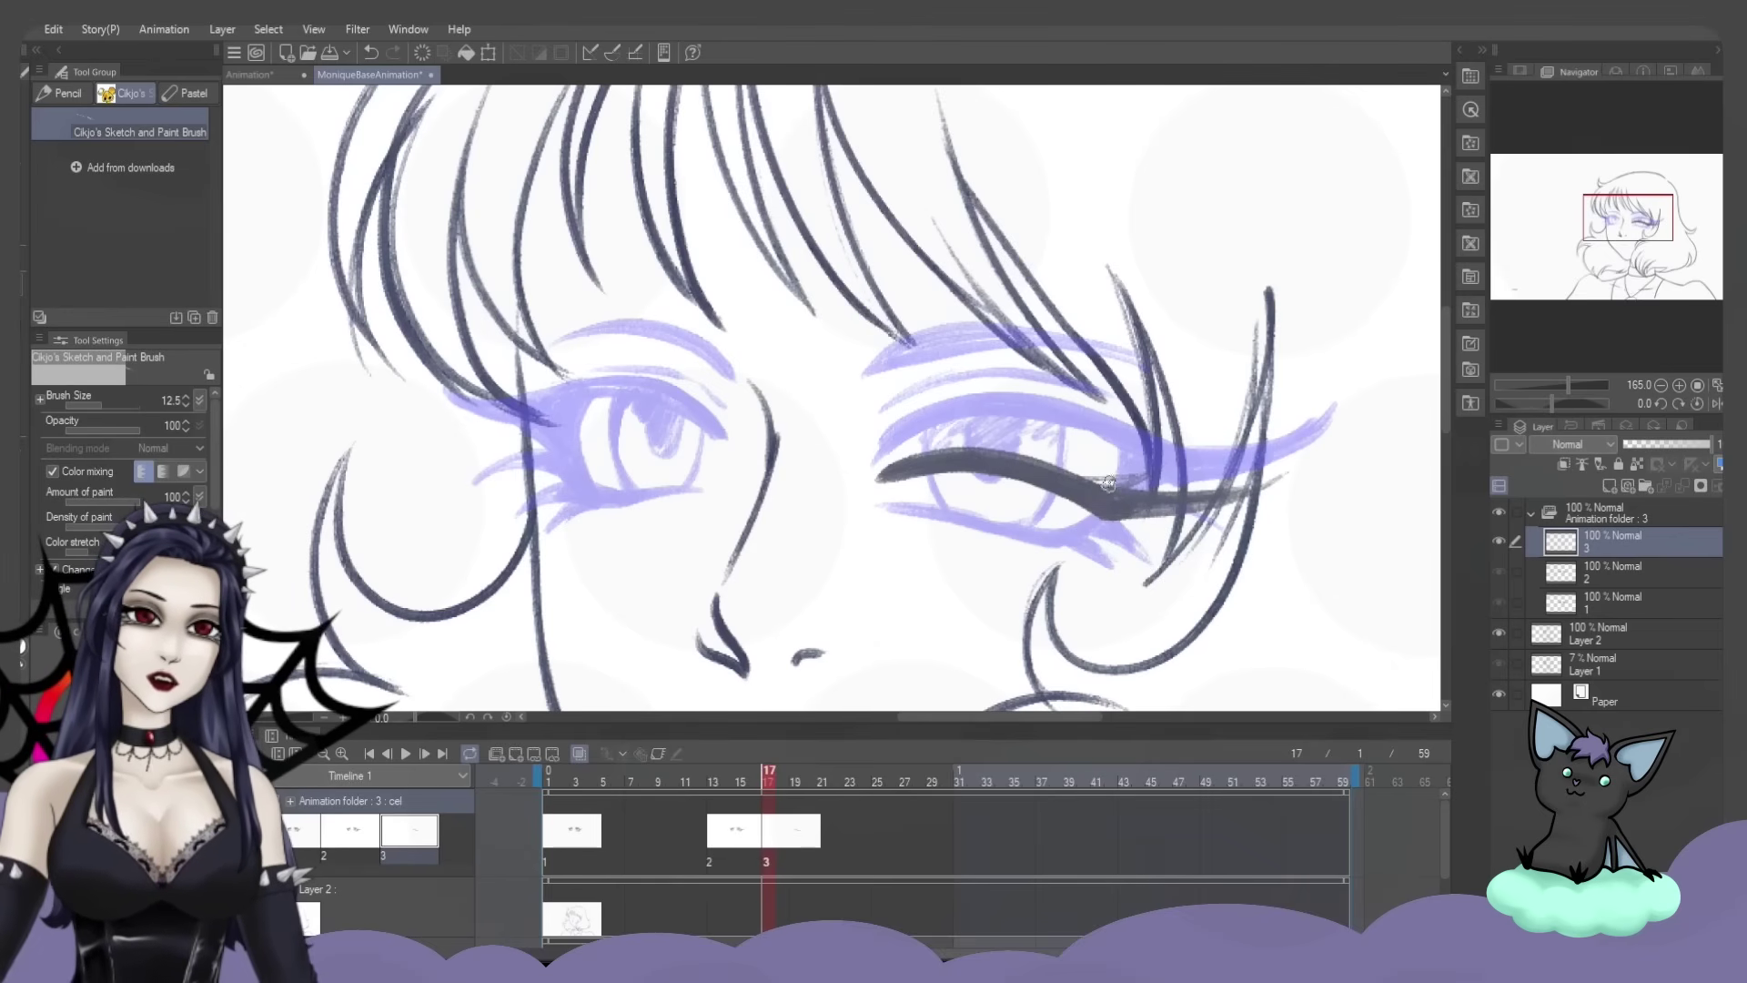
mouse_move(878, 448)
left_mouse_down()
mouse_move(991, 428)
mouse_move(1119, 468)
left_mouse_up()
mouse_move(869, 371)
left_mouse_down()
mouse_move(1005, 330)
mouse_move(1101, 347)
left_mouse_up()
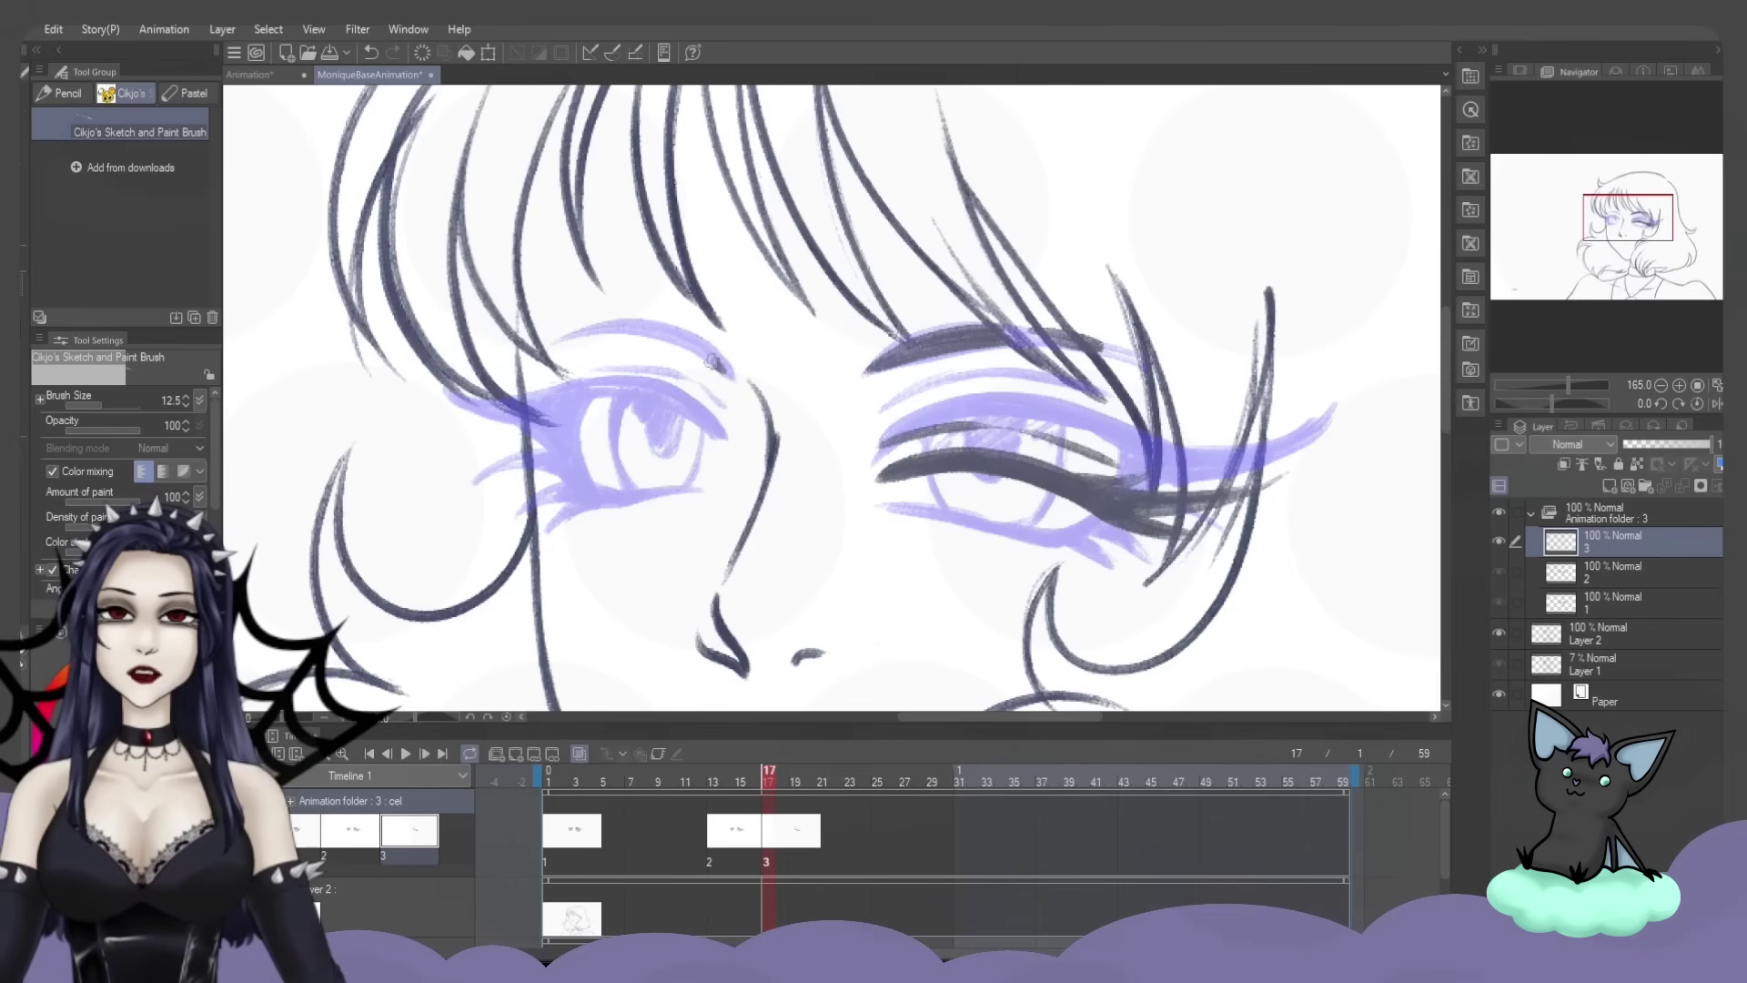
Draw the matching eyebrow and closed eye on the image's left side on cel 3
left_click_drag(546, 351, 732, 373)
left_click_drag(708, 440, 569, 451)
mouse_move(453, 402)
left_mouse_down()
mouse_move(591, 460)
mouse_move(698, 447)
left_mouse_up()
scroll(579, 464, "down", 6)
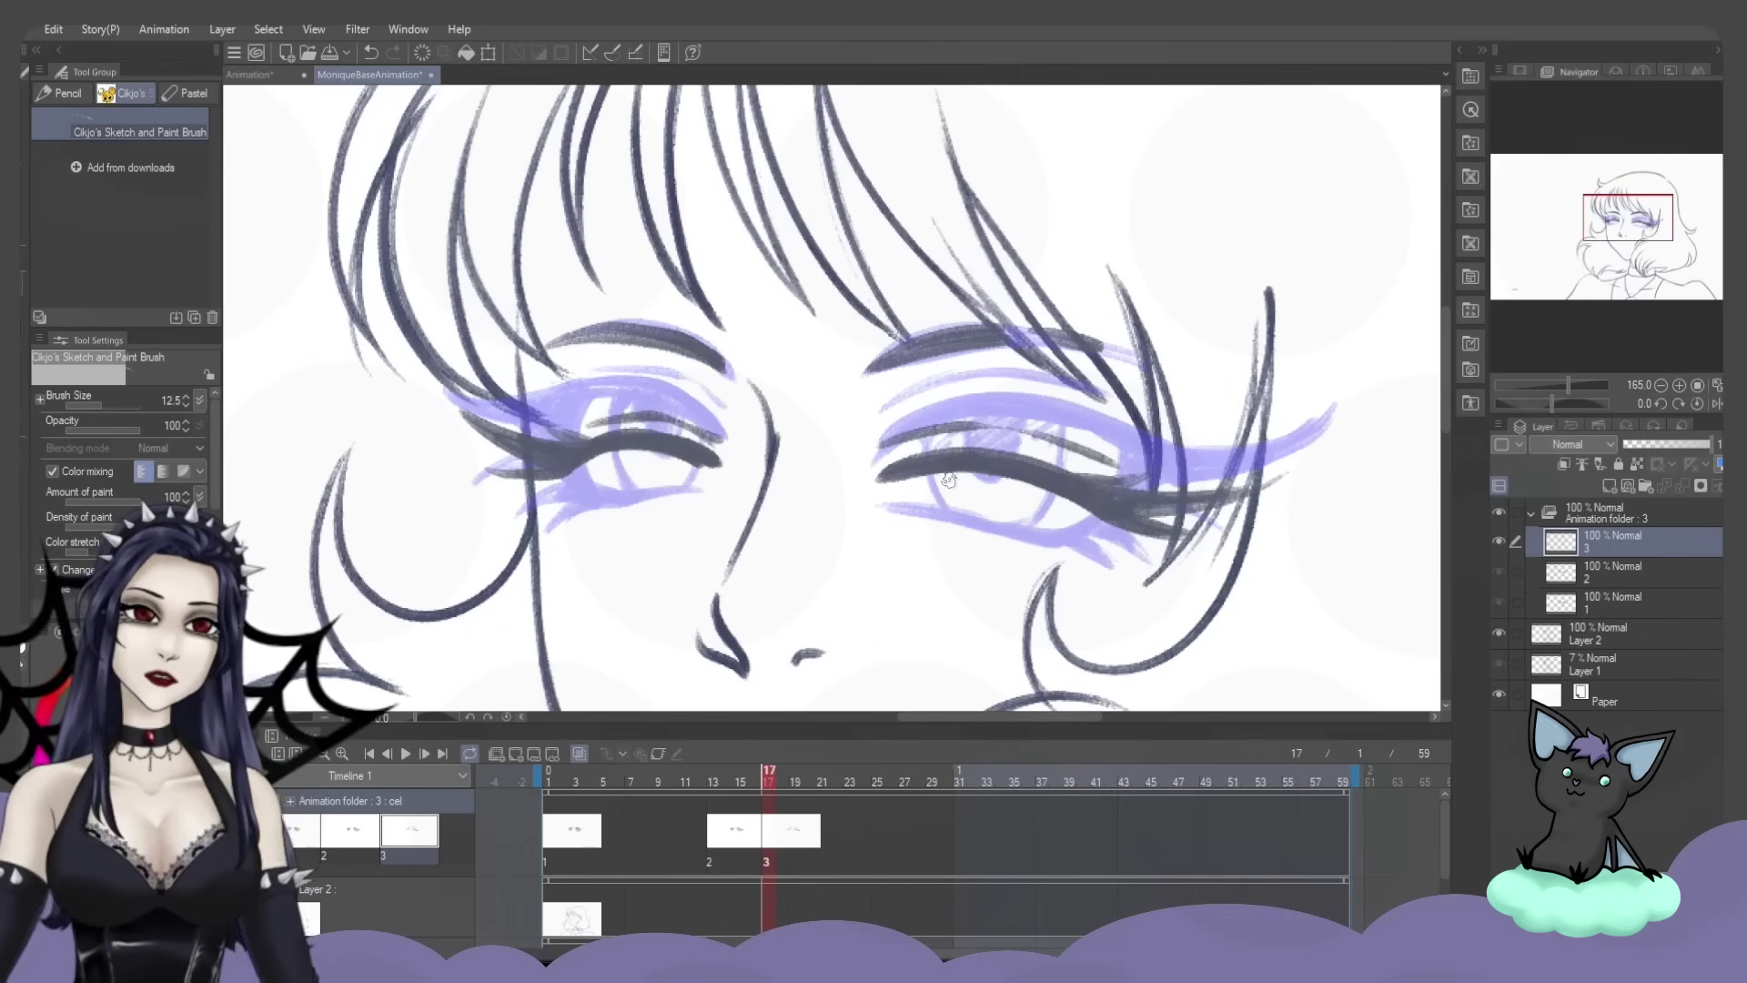
Turn off onion skin and play the animation from frame 1
left_click(549, 855)
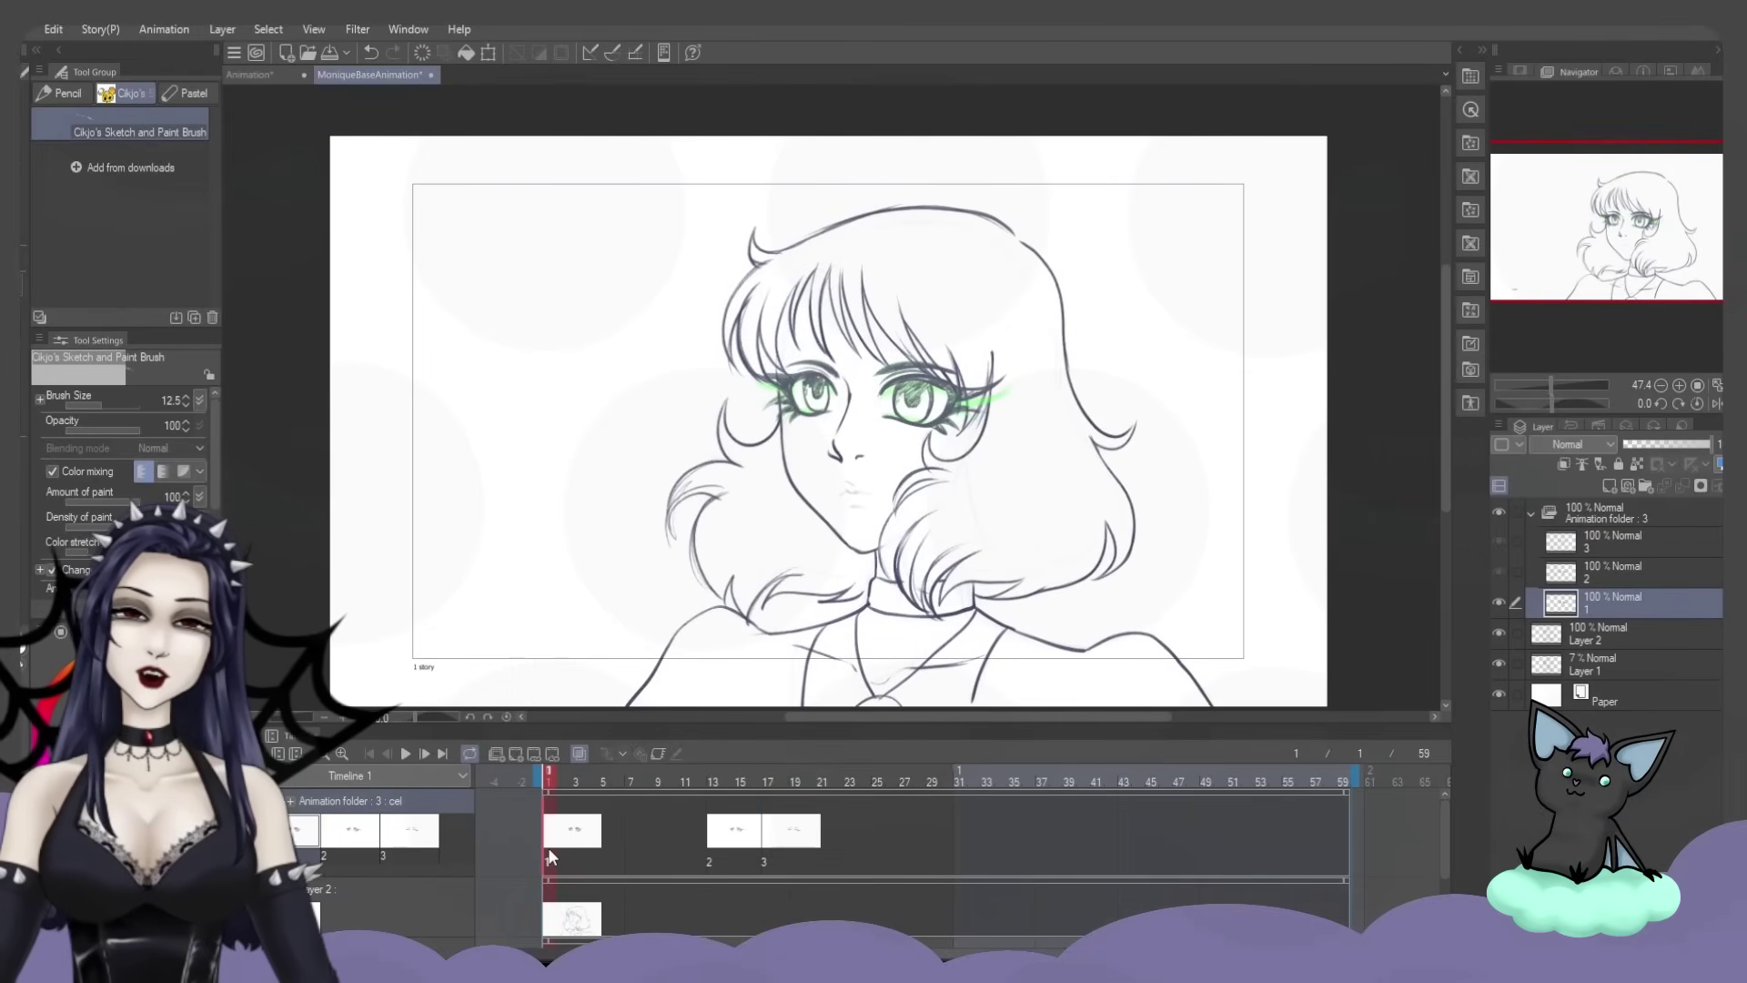
left_click(577, 753)
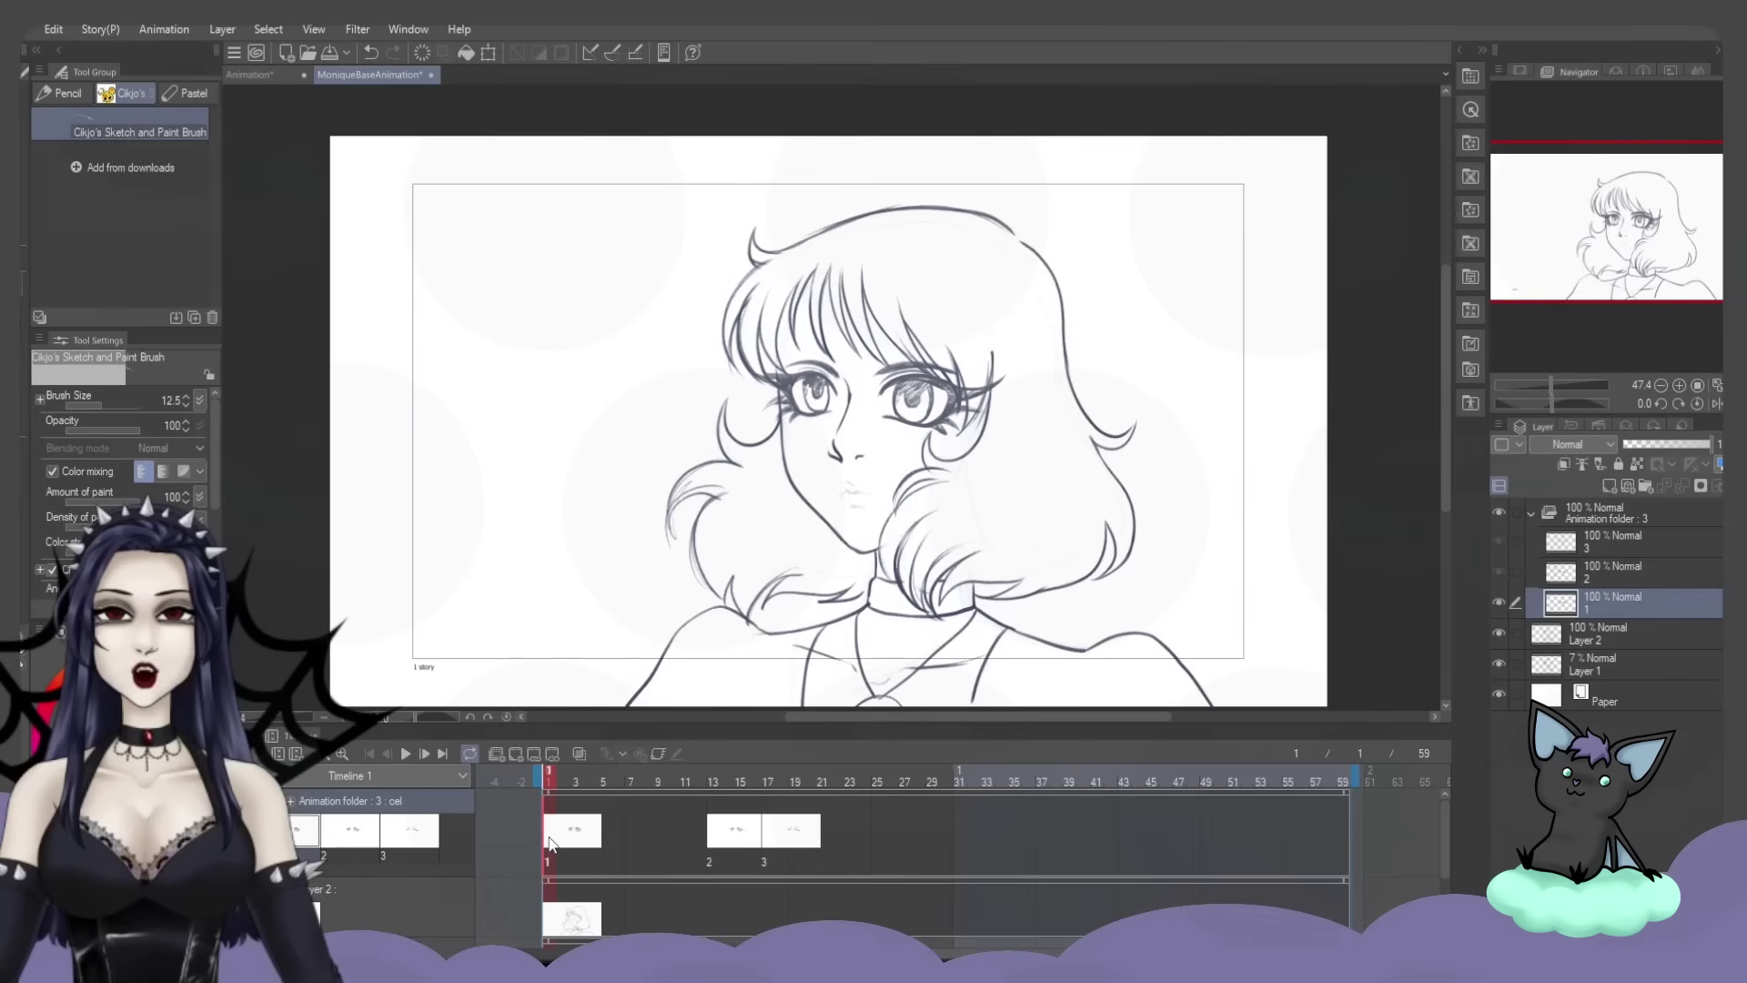
left_click(403, 753)
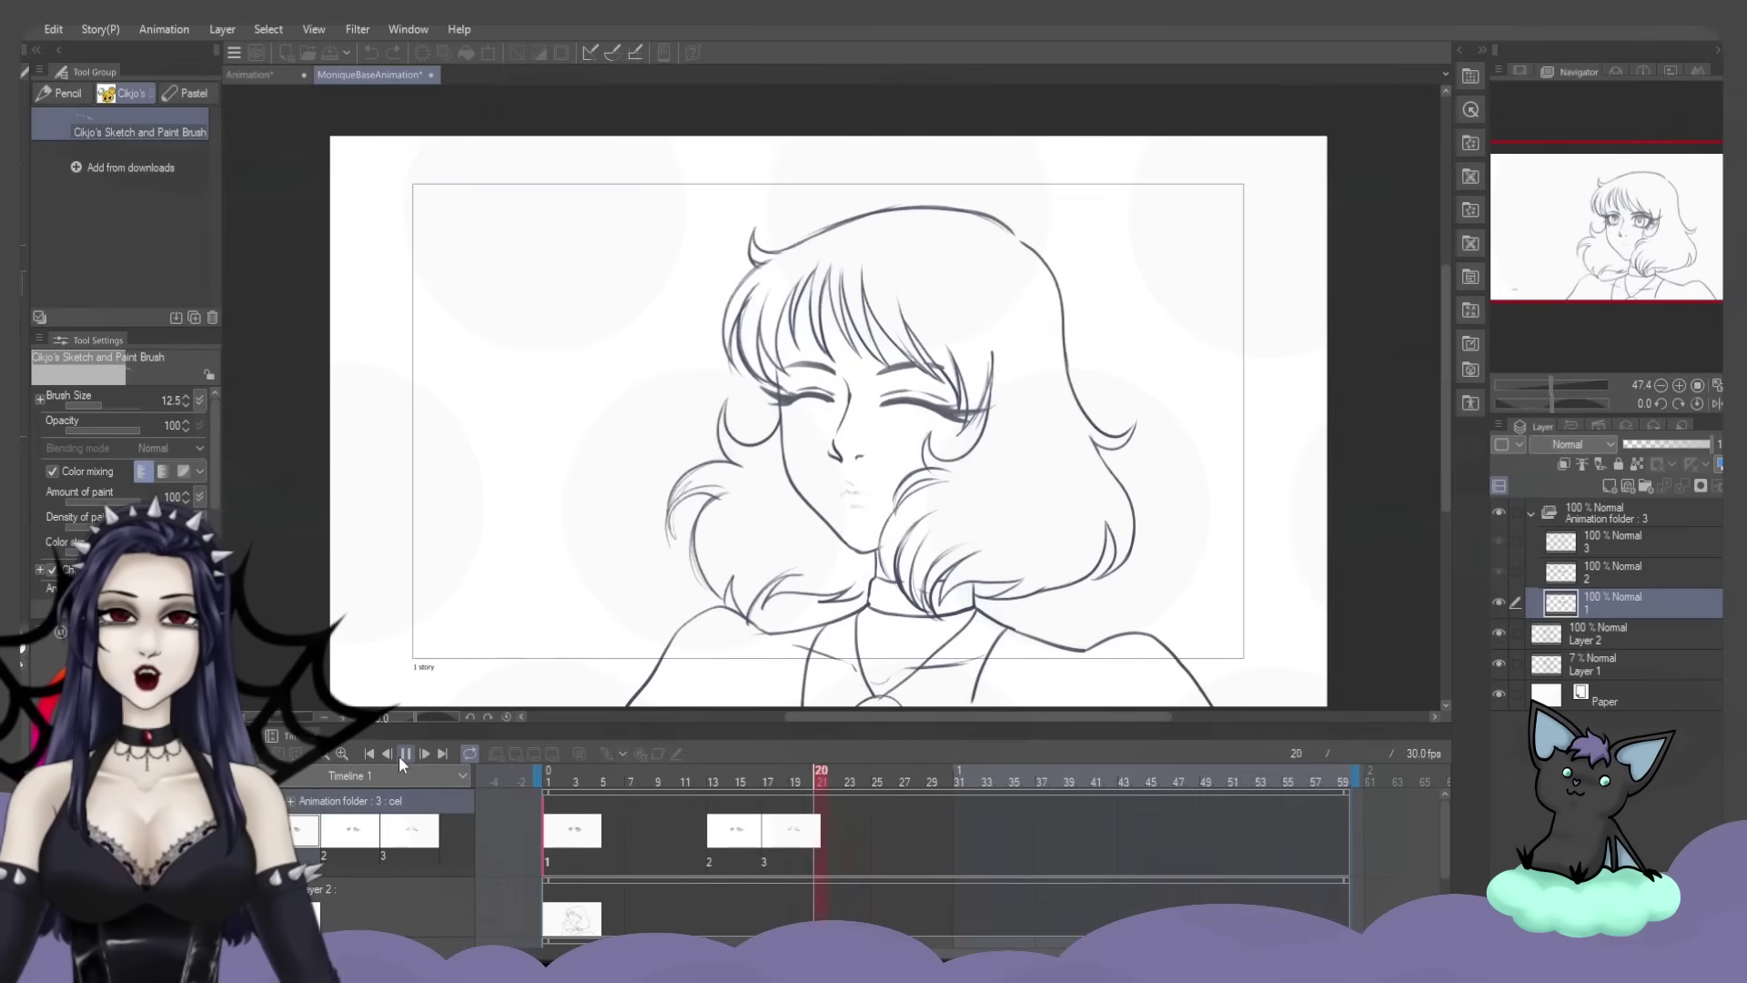
left_click(406, 753)
Compare the eye drawings of cels 1, 2 and 3 at their frames, checking the Layer 2 base drawing too
left_click(828, 830)
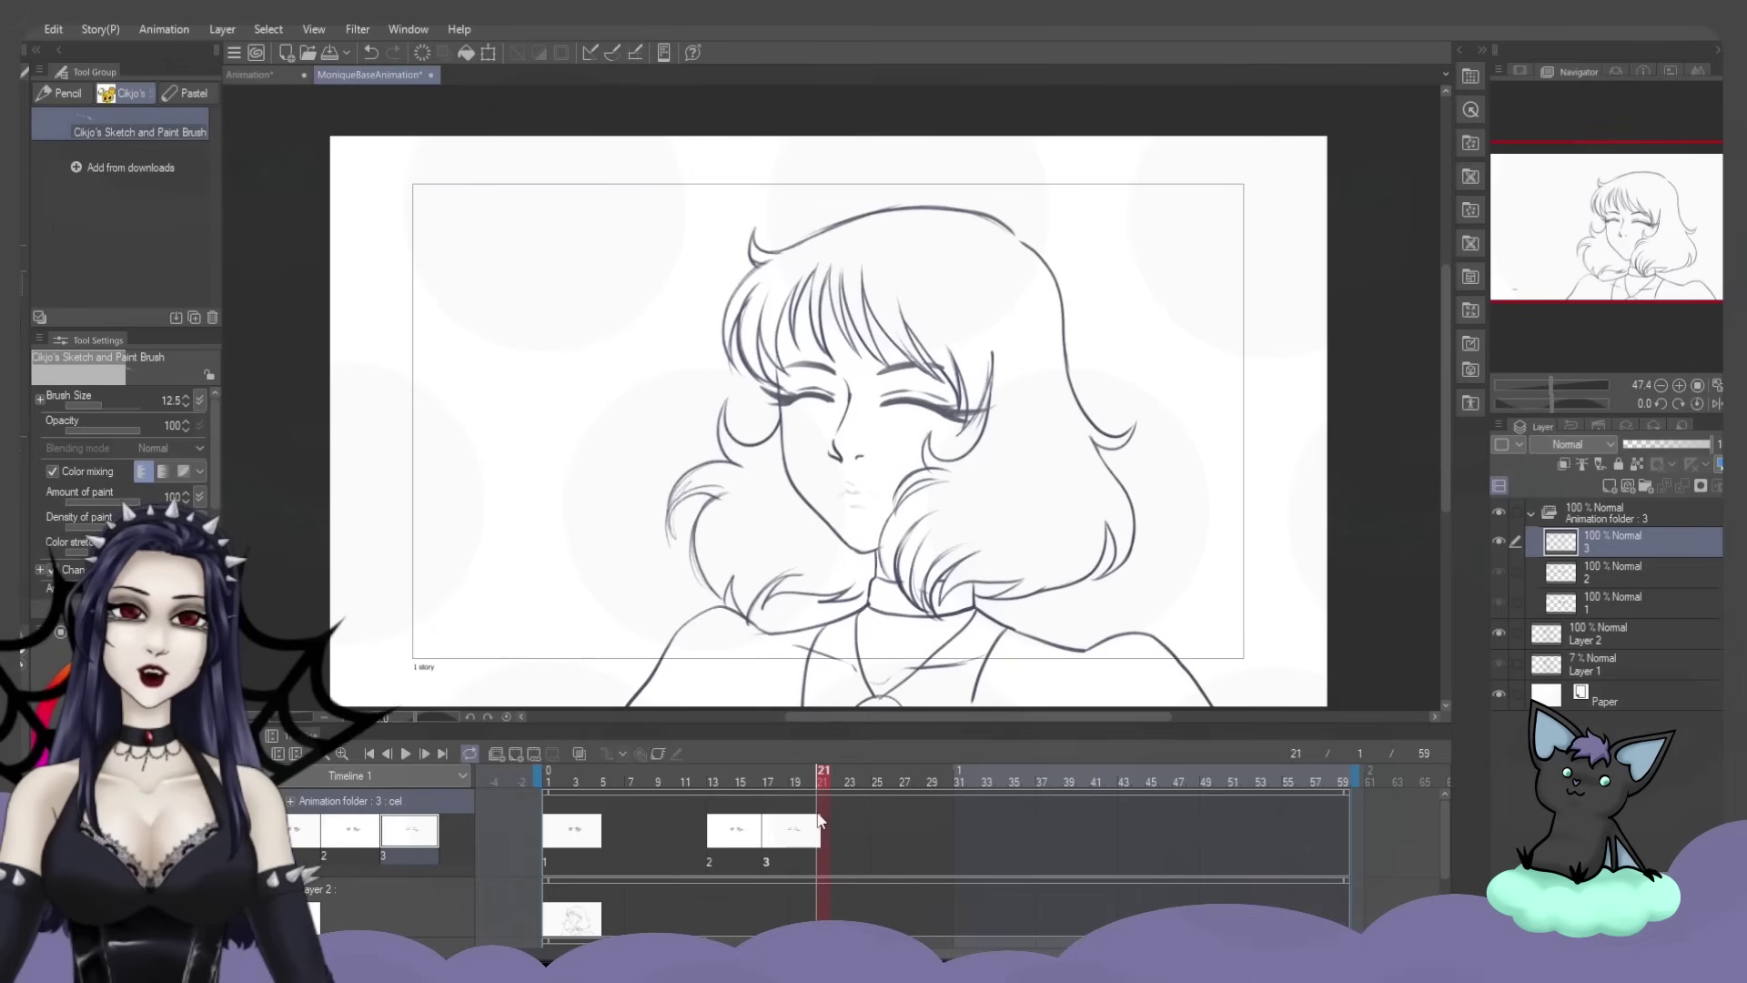
left_click(735, 837)
left_click(557, 854)
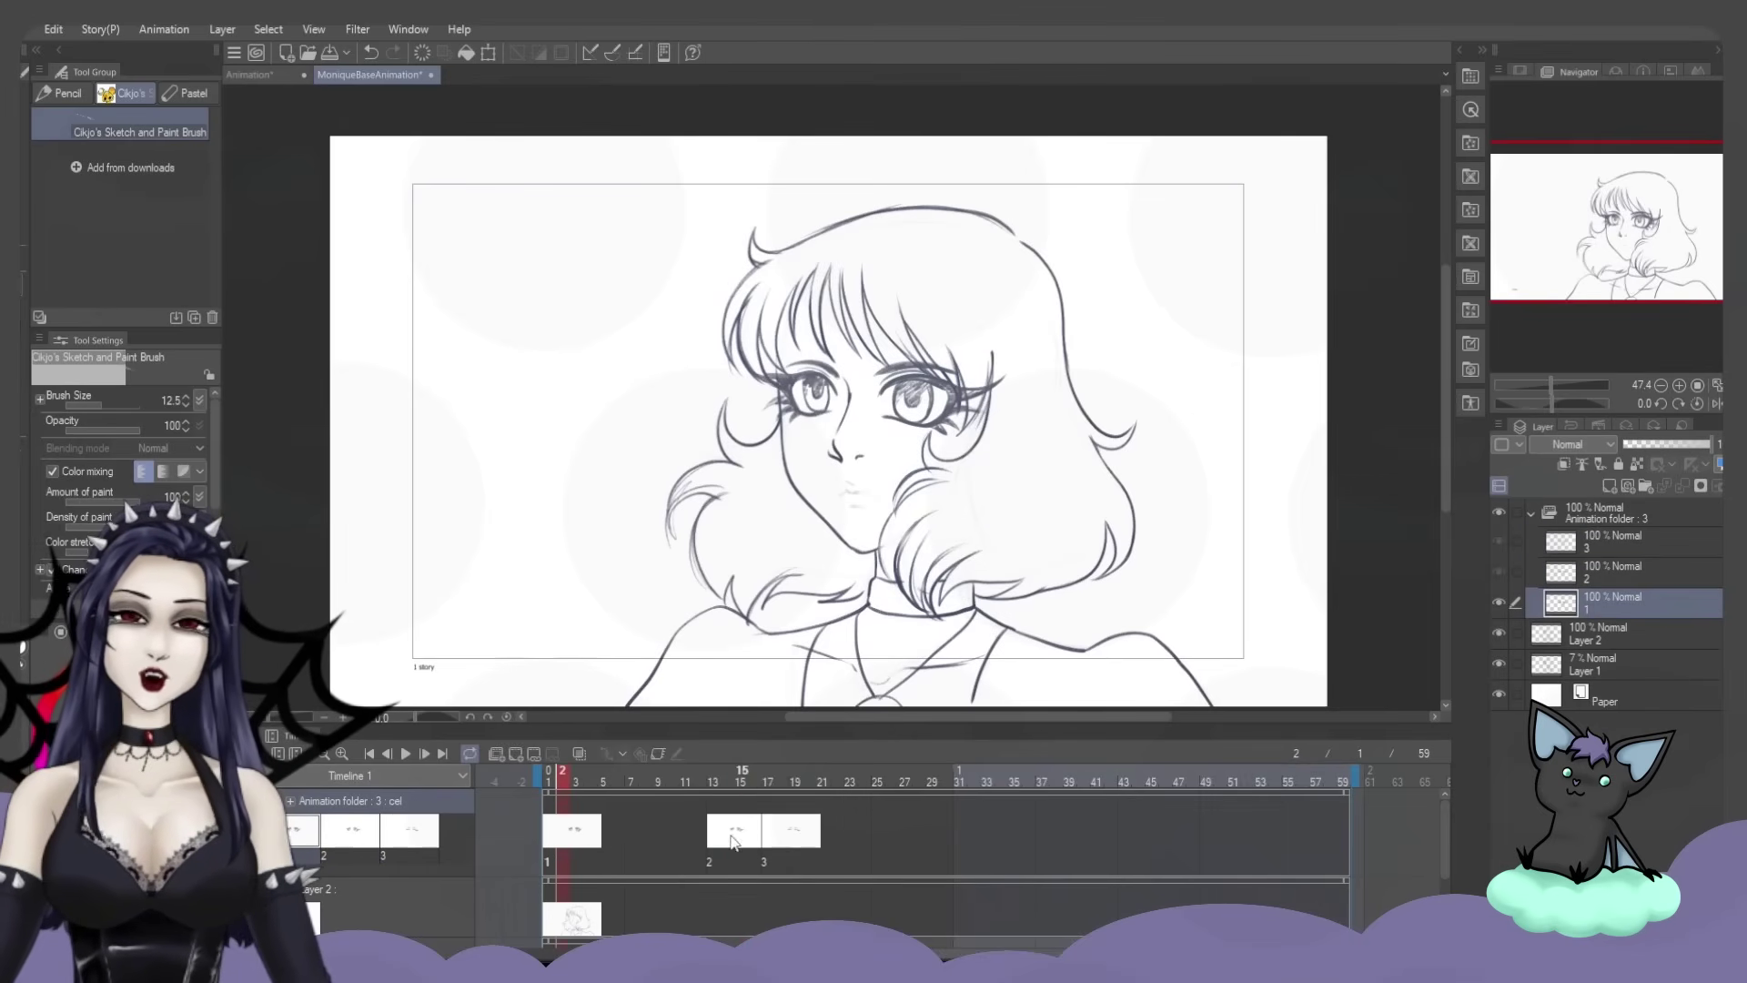
left_click(768, 848)
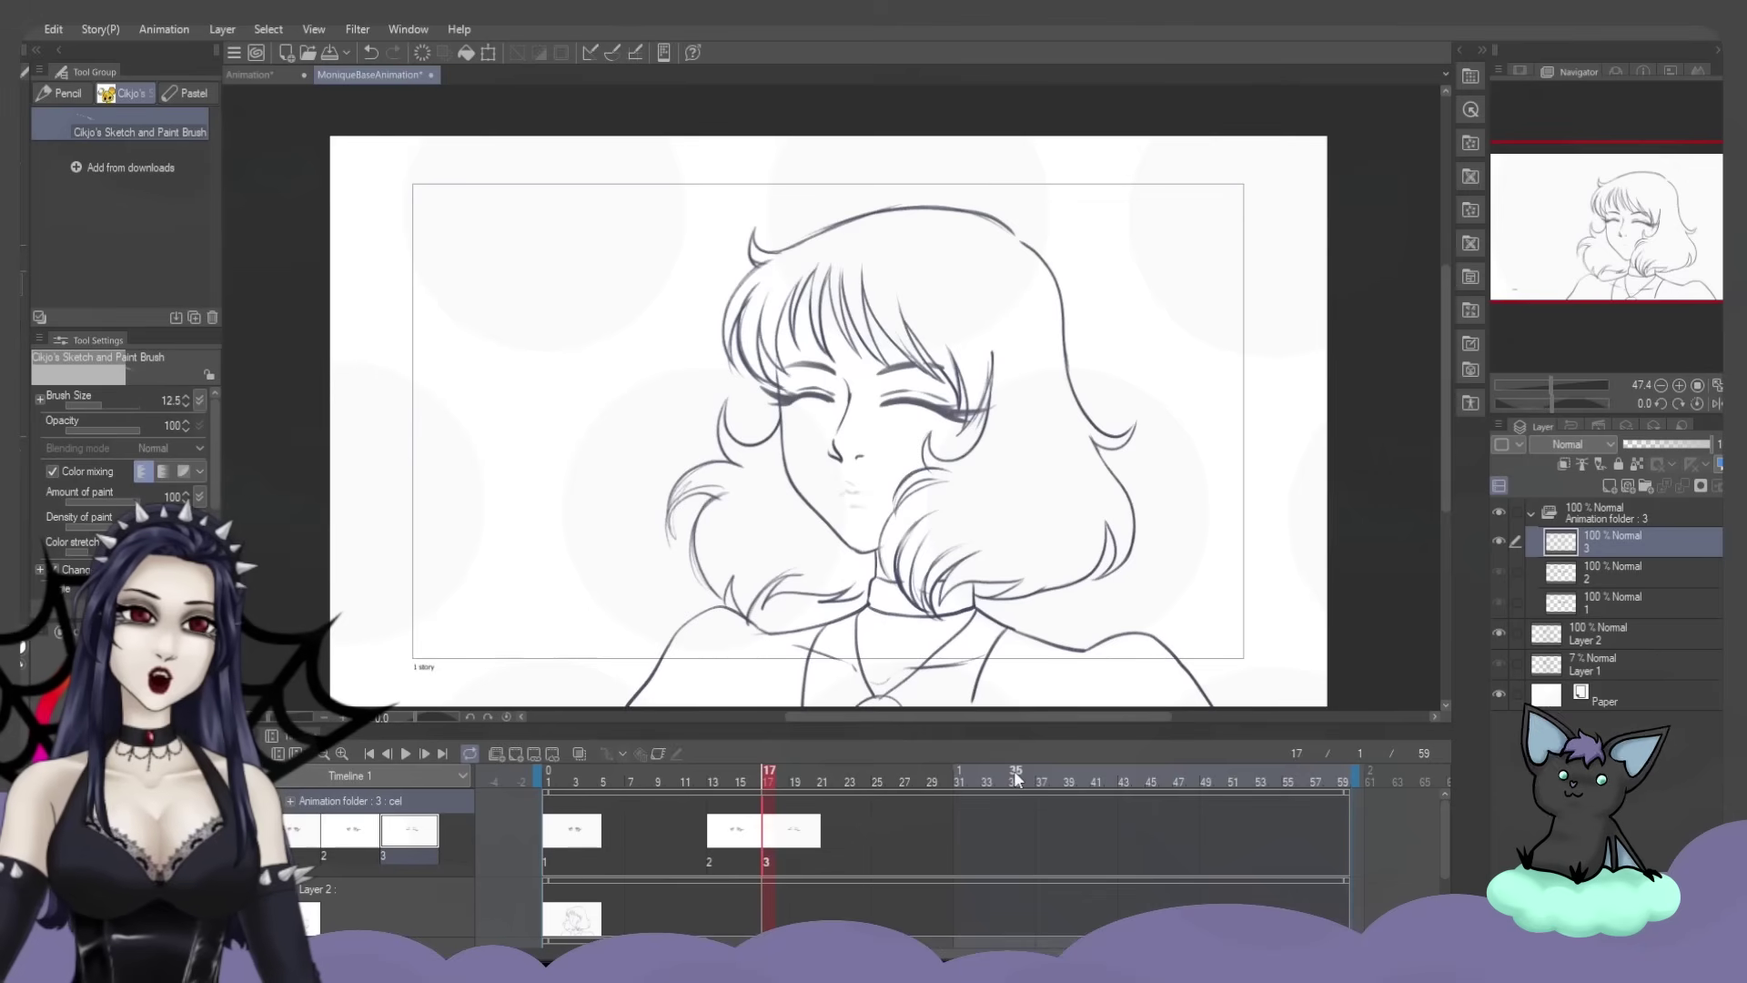
left_click(1582, 637)
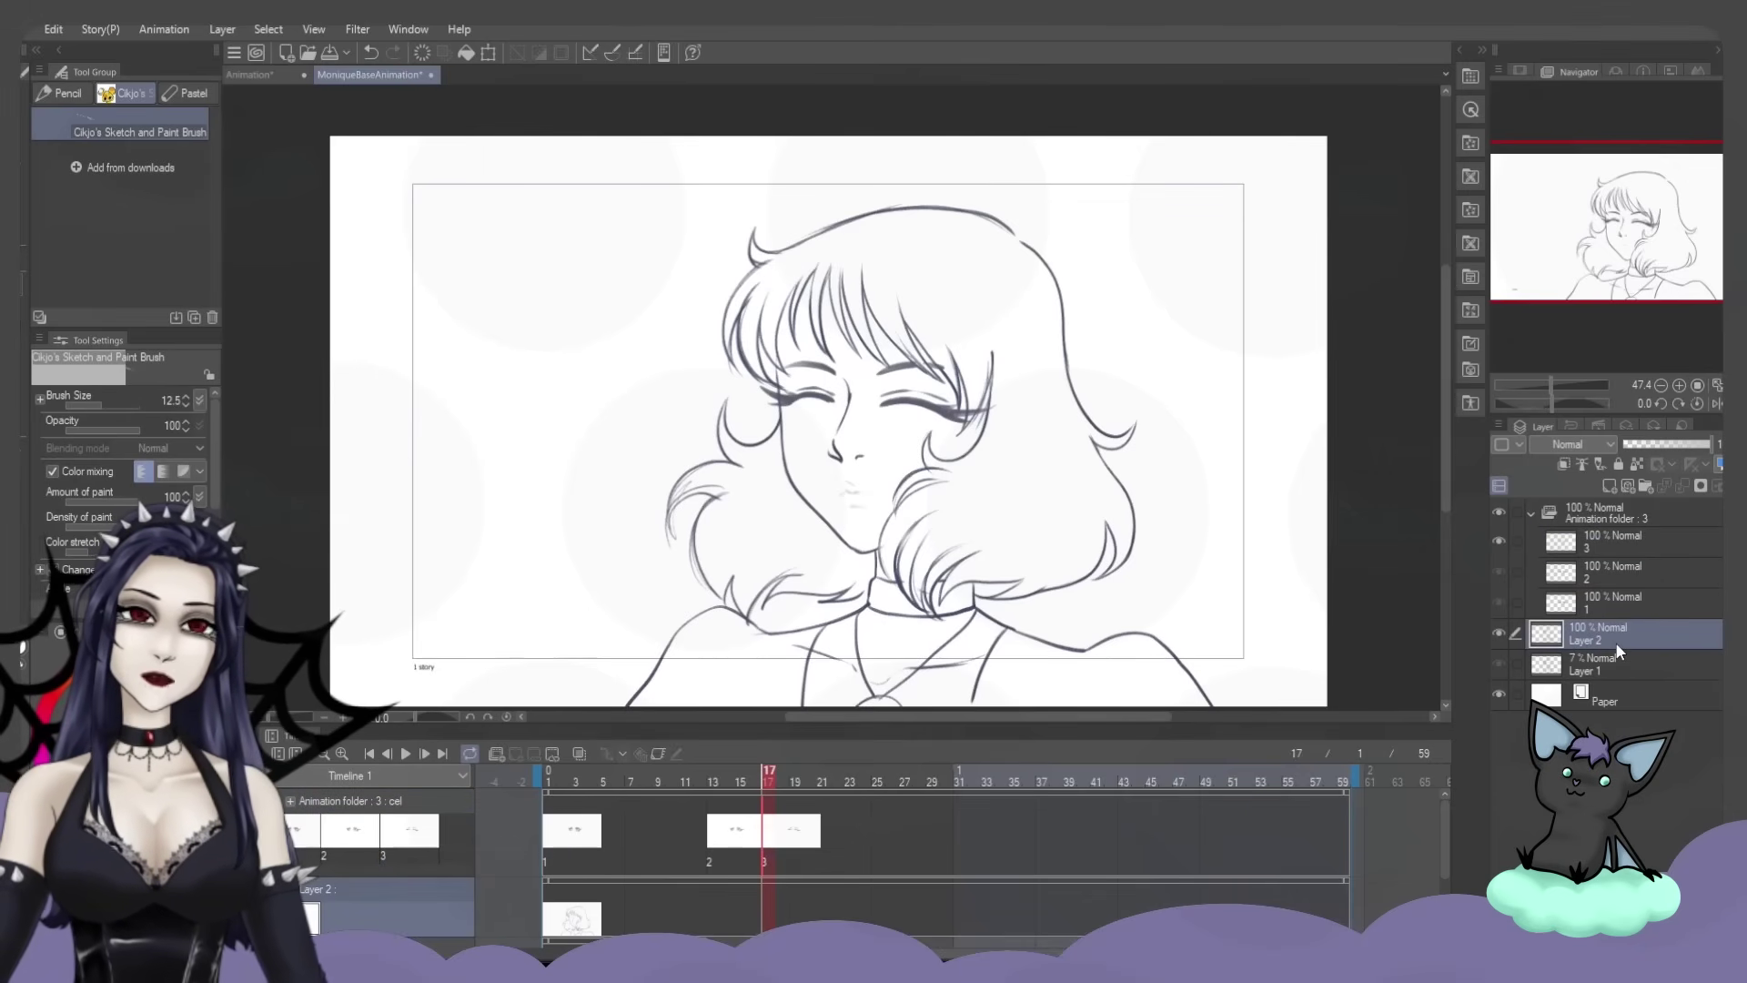
left_click(793, 832)
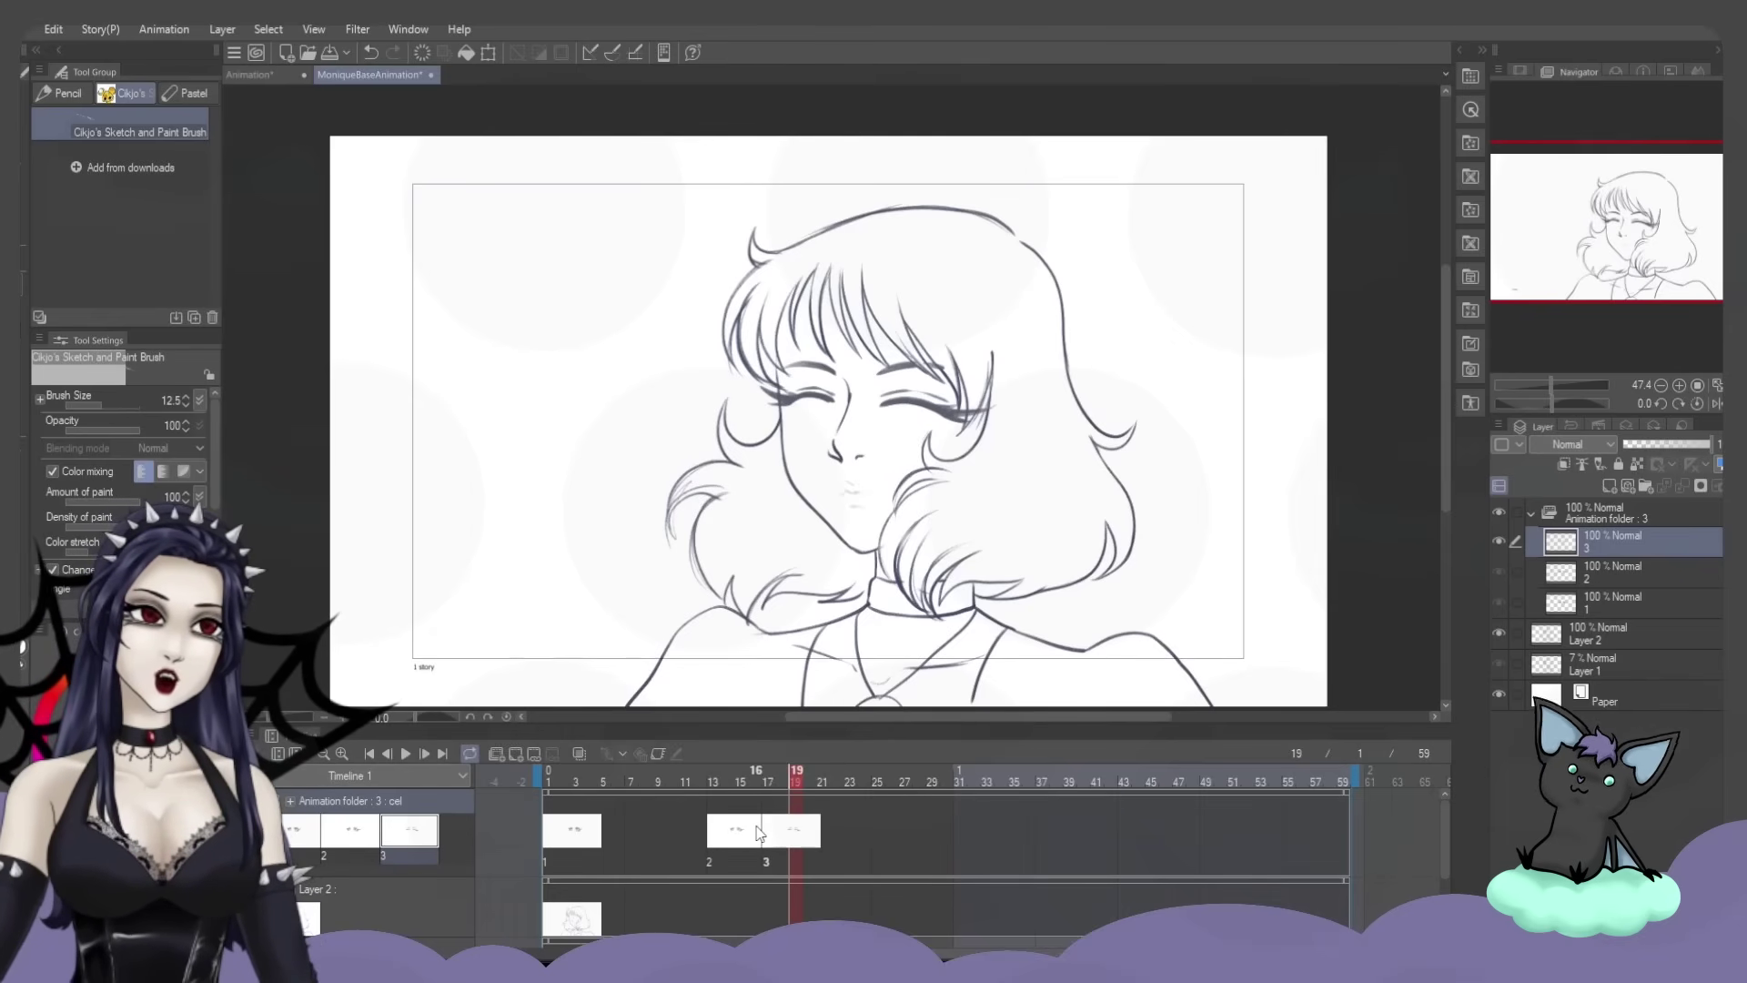
left_click(756, 833)
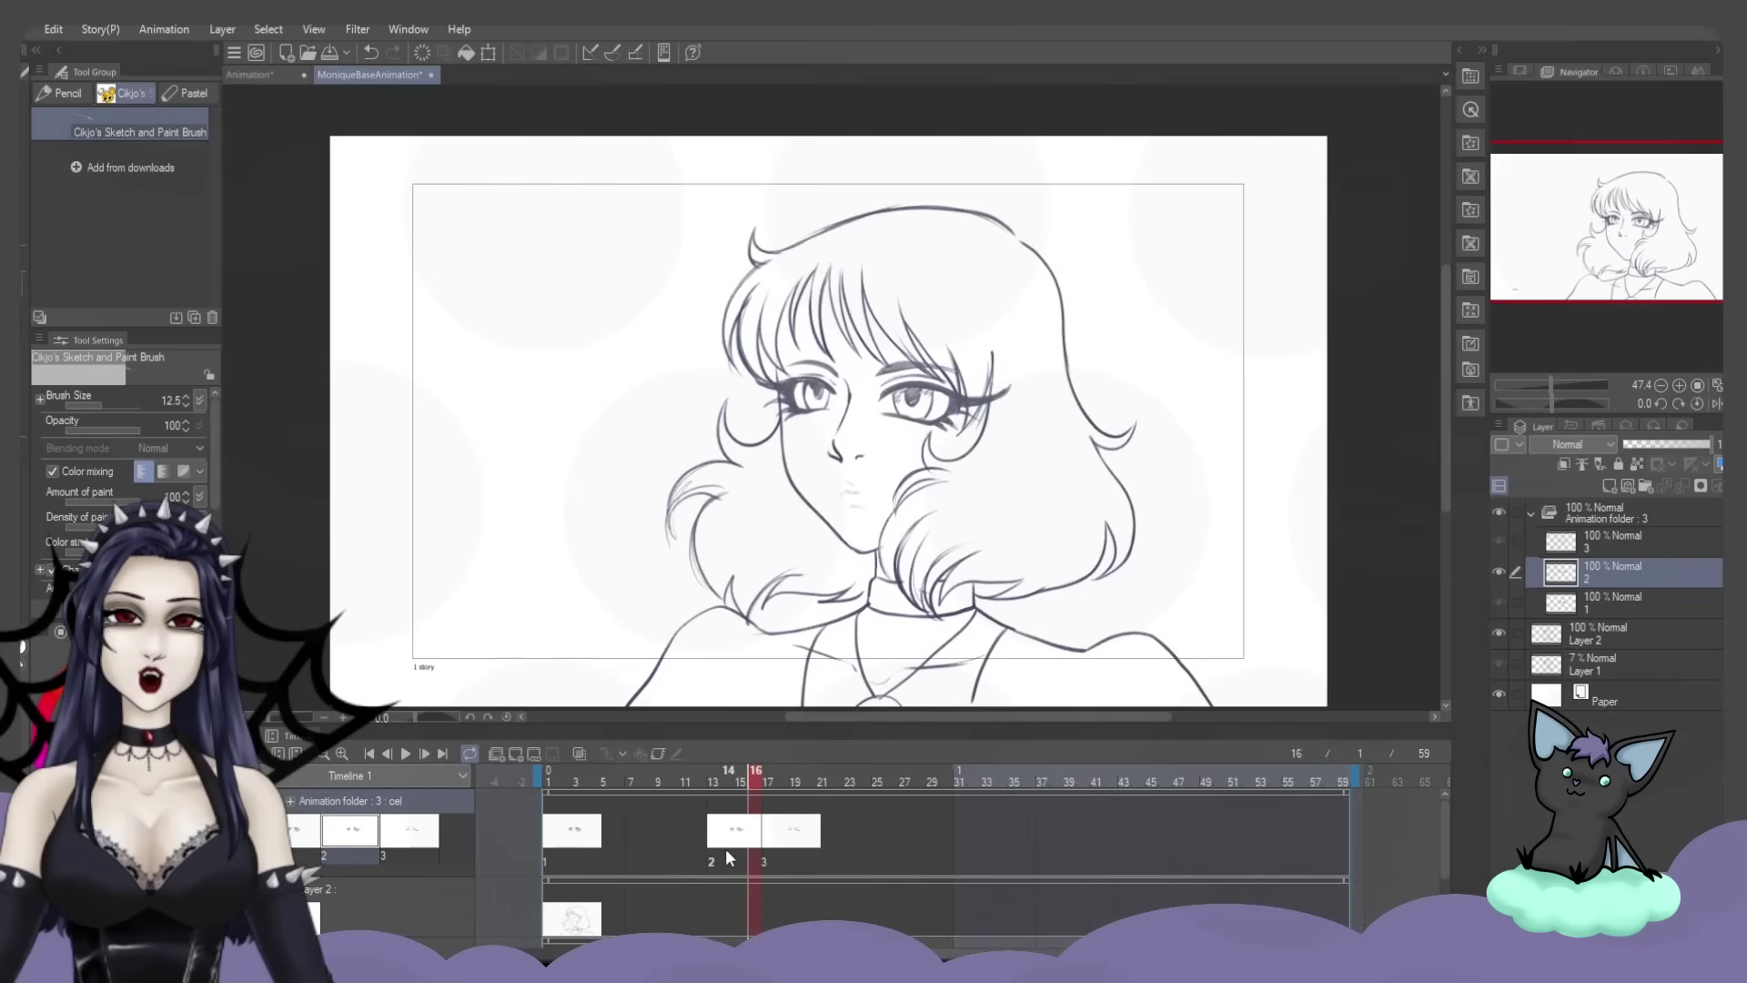
Assign cel 2 at frame 21 and cel 1 at frame 25 to reopen the eyes
right_click(822, 833)
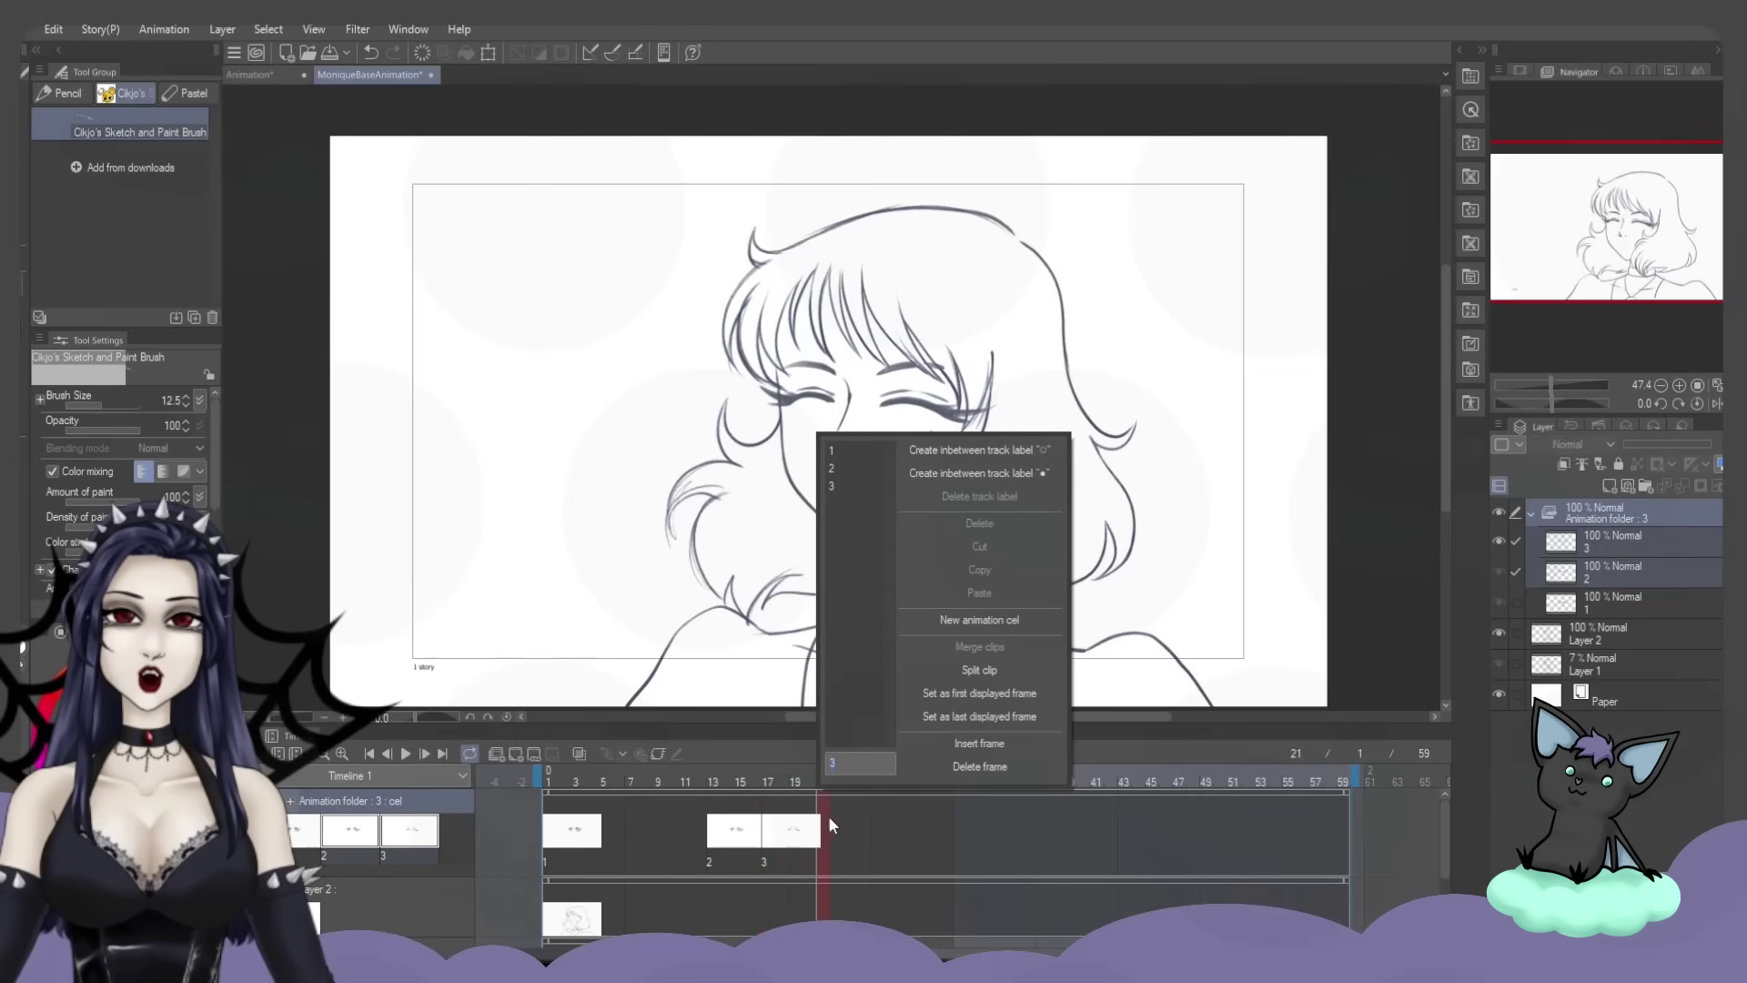
left_click(846, 468)
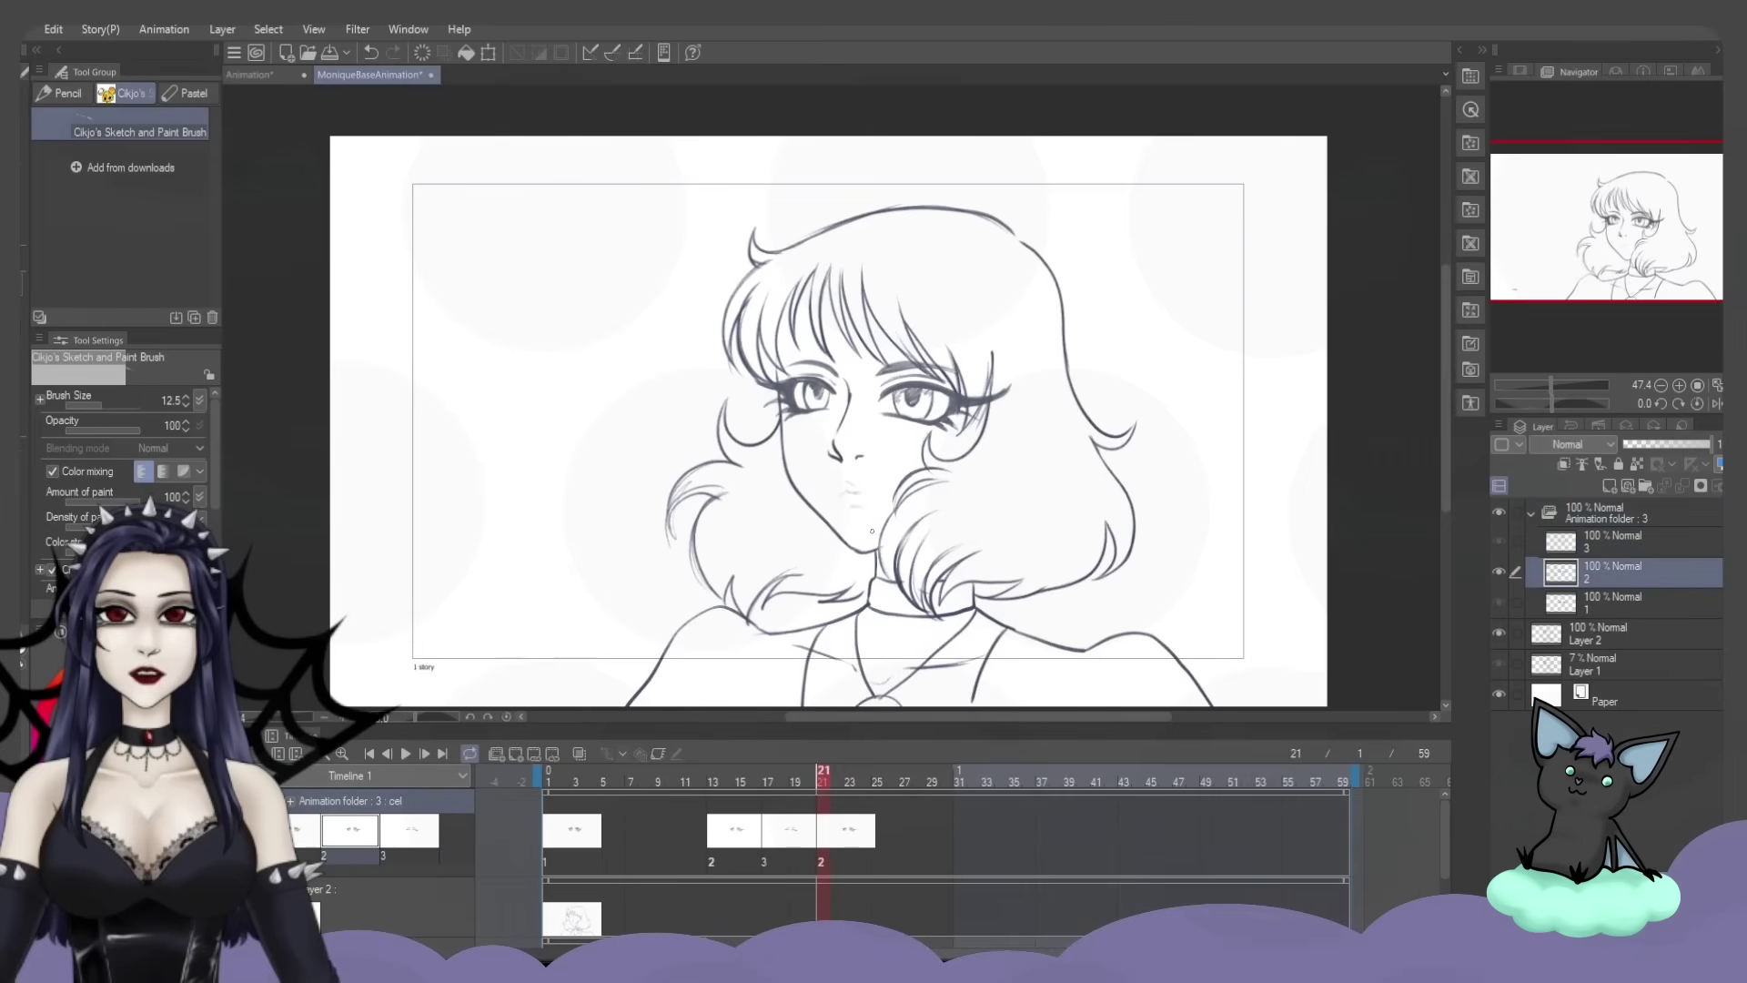
left_click(877, 837)
right_click(877, 834)
left_click(912, 449)
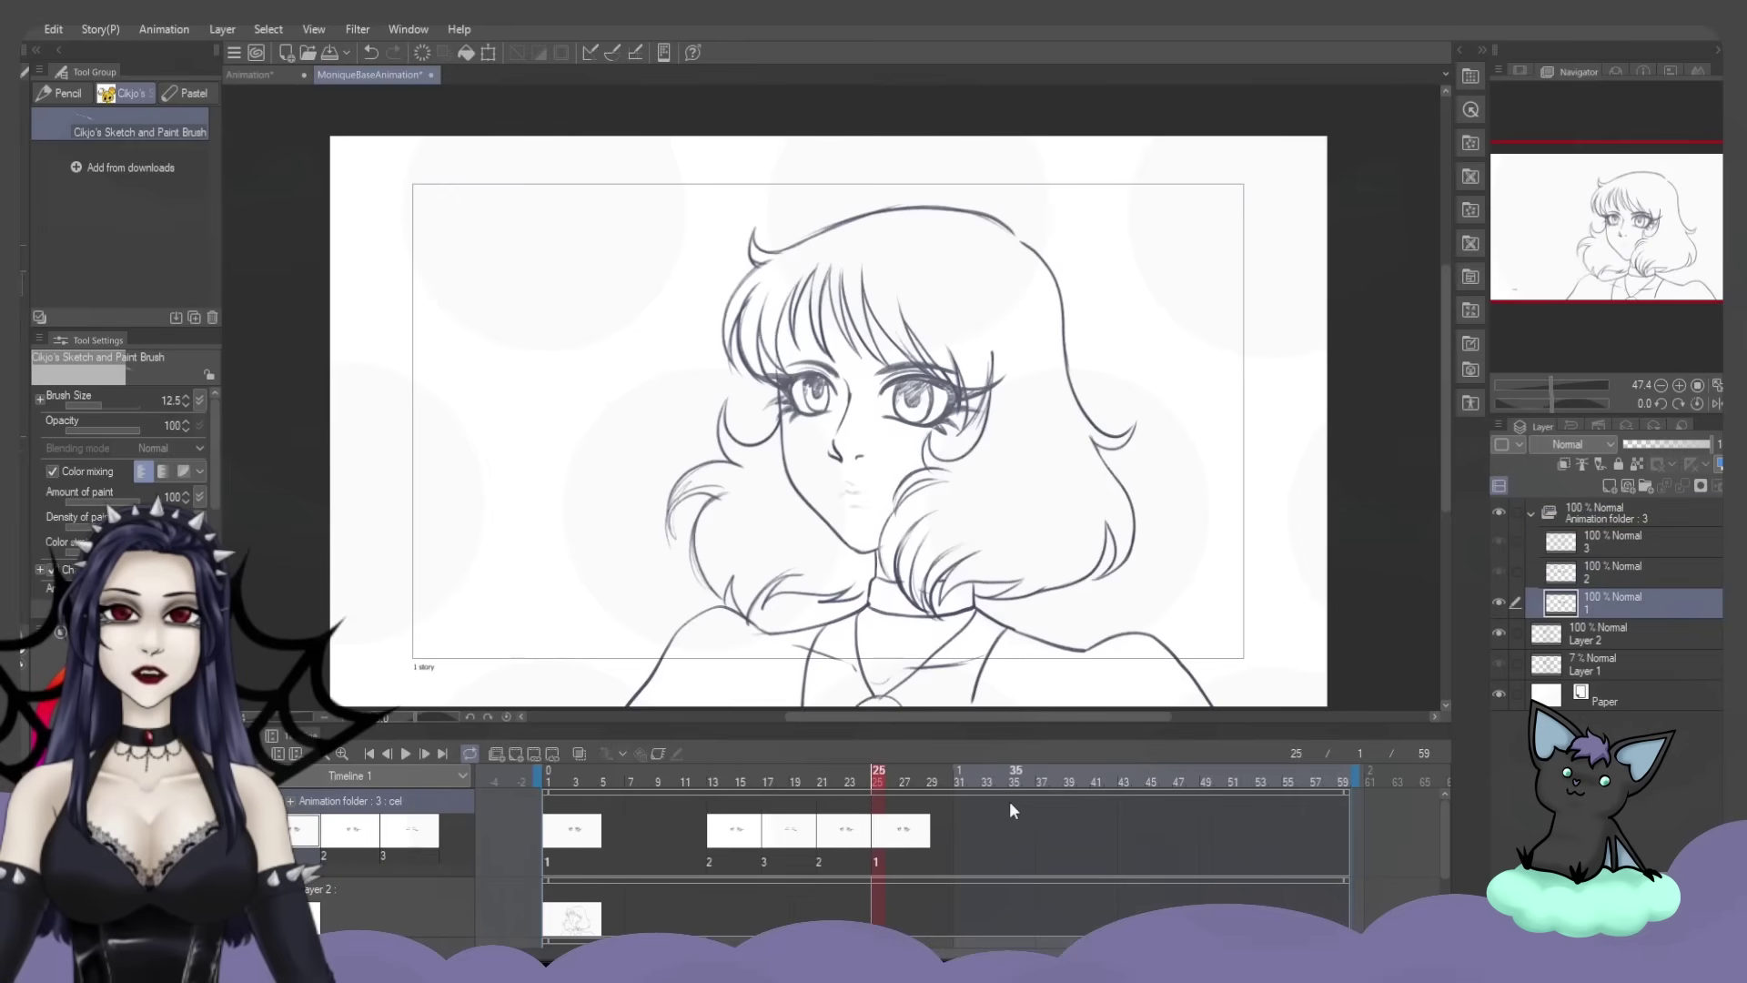
Step through the blink's cels from frame 1 to frame 27, and play the animation
key("Home")
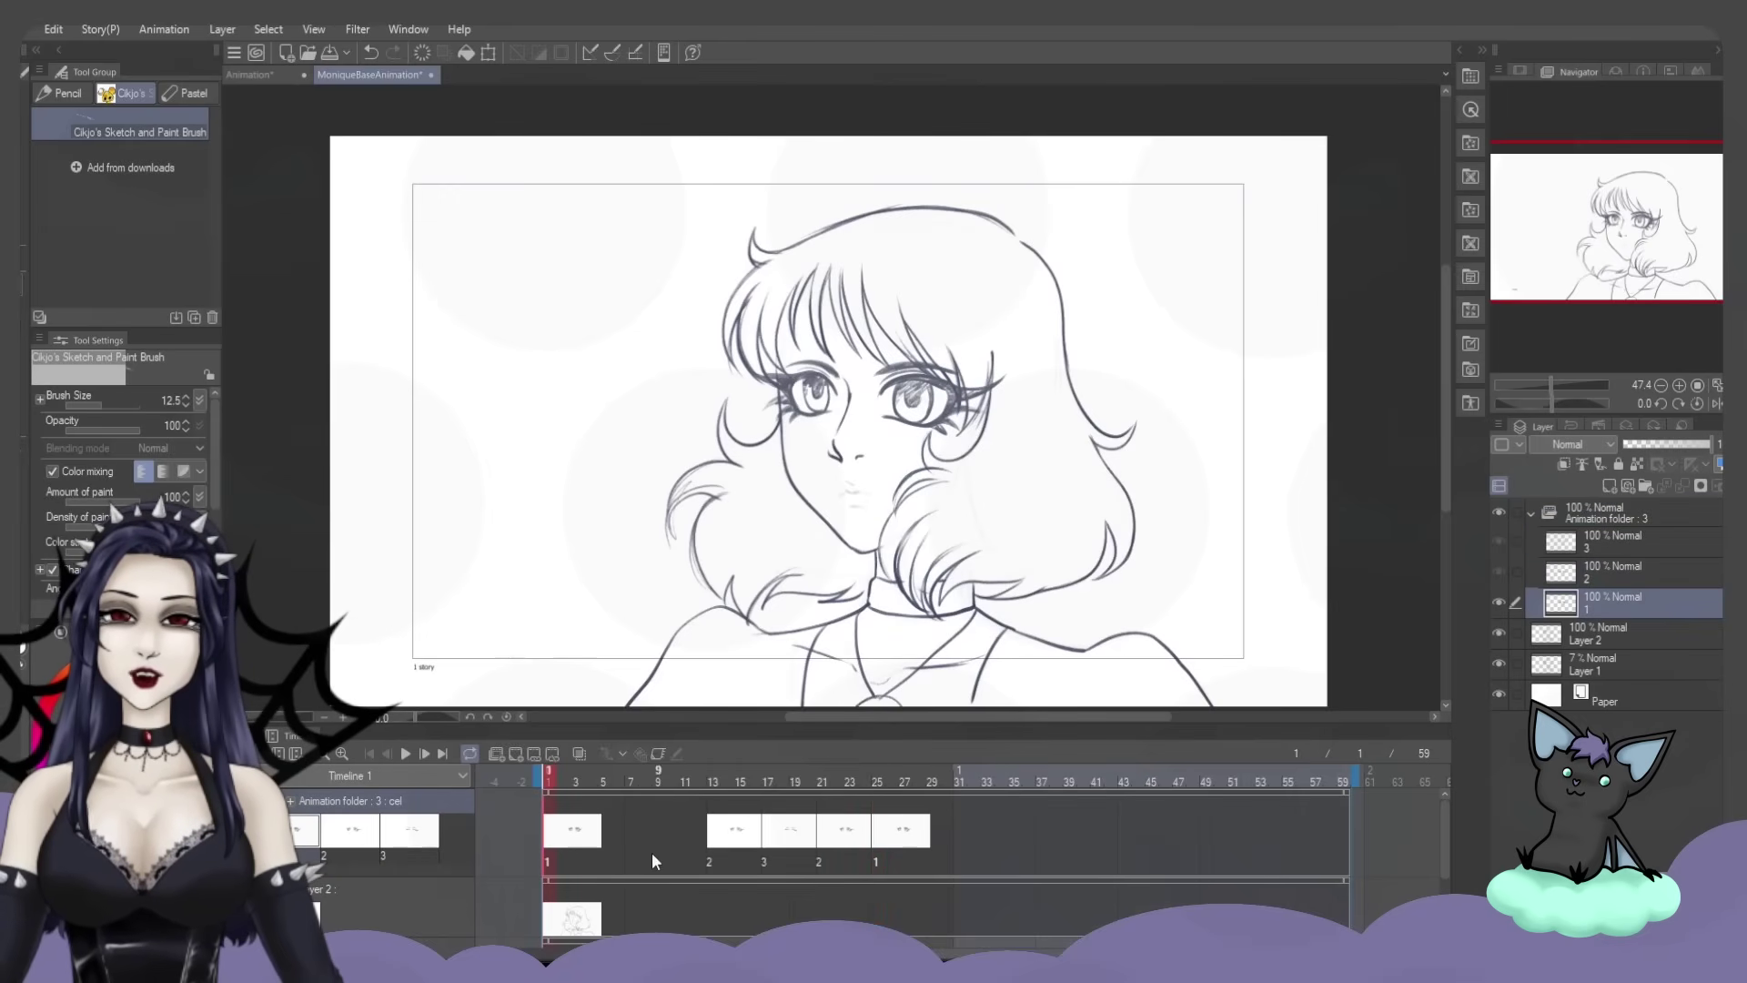
left_click(728, 846)
left_click(791, 844)
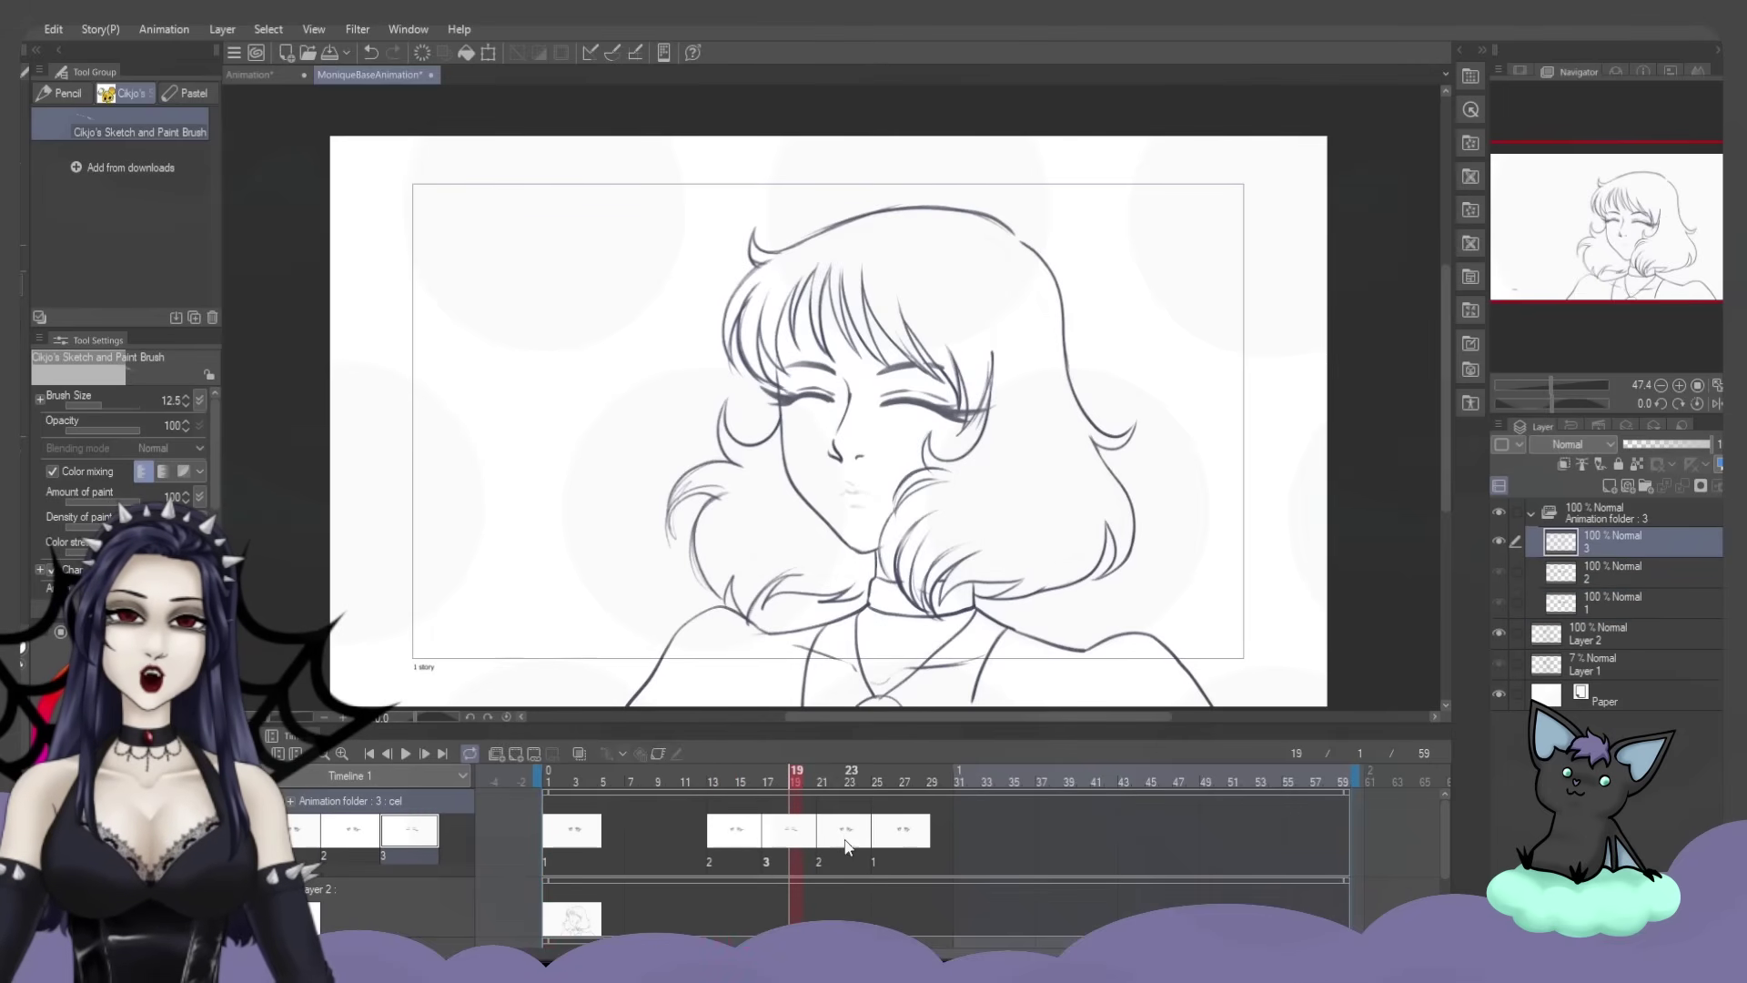
left_click(846, 848)
left_click(887, 848)
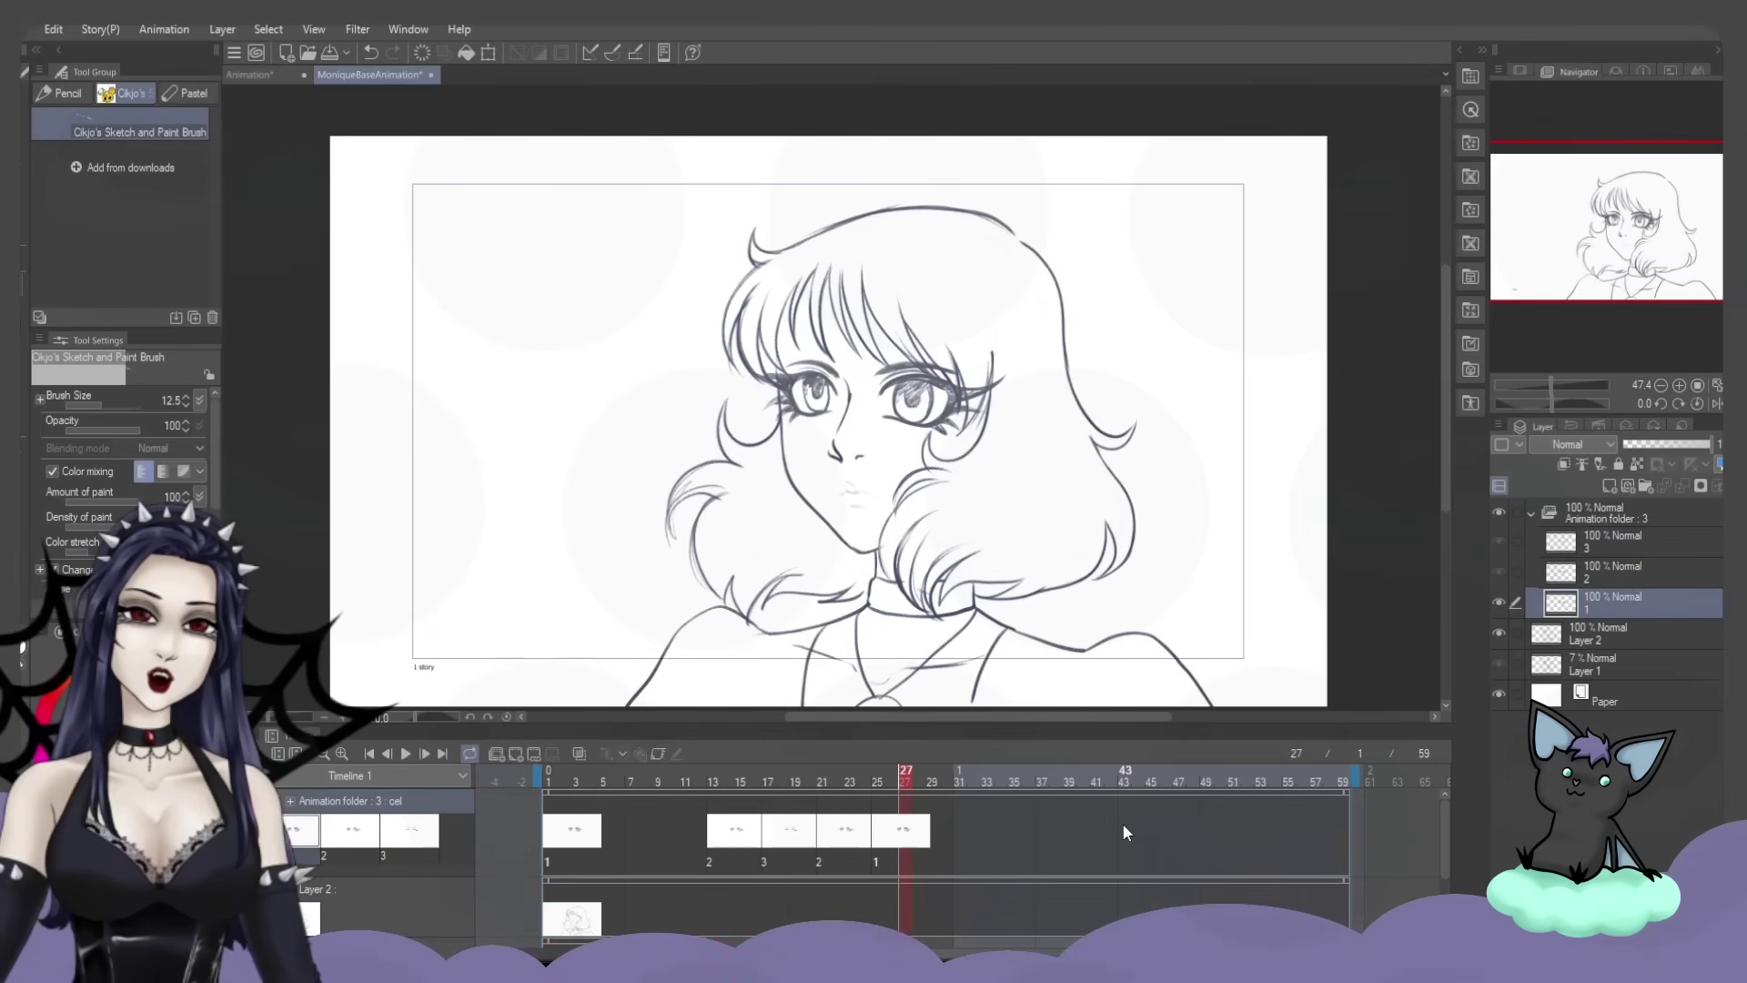
left_click(405, 753)
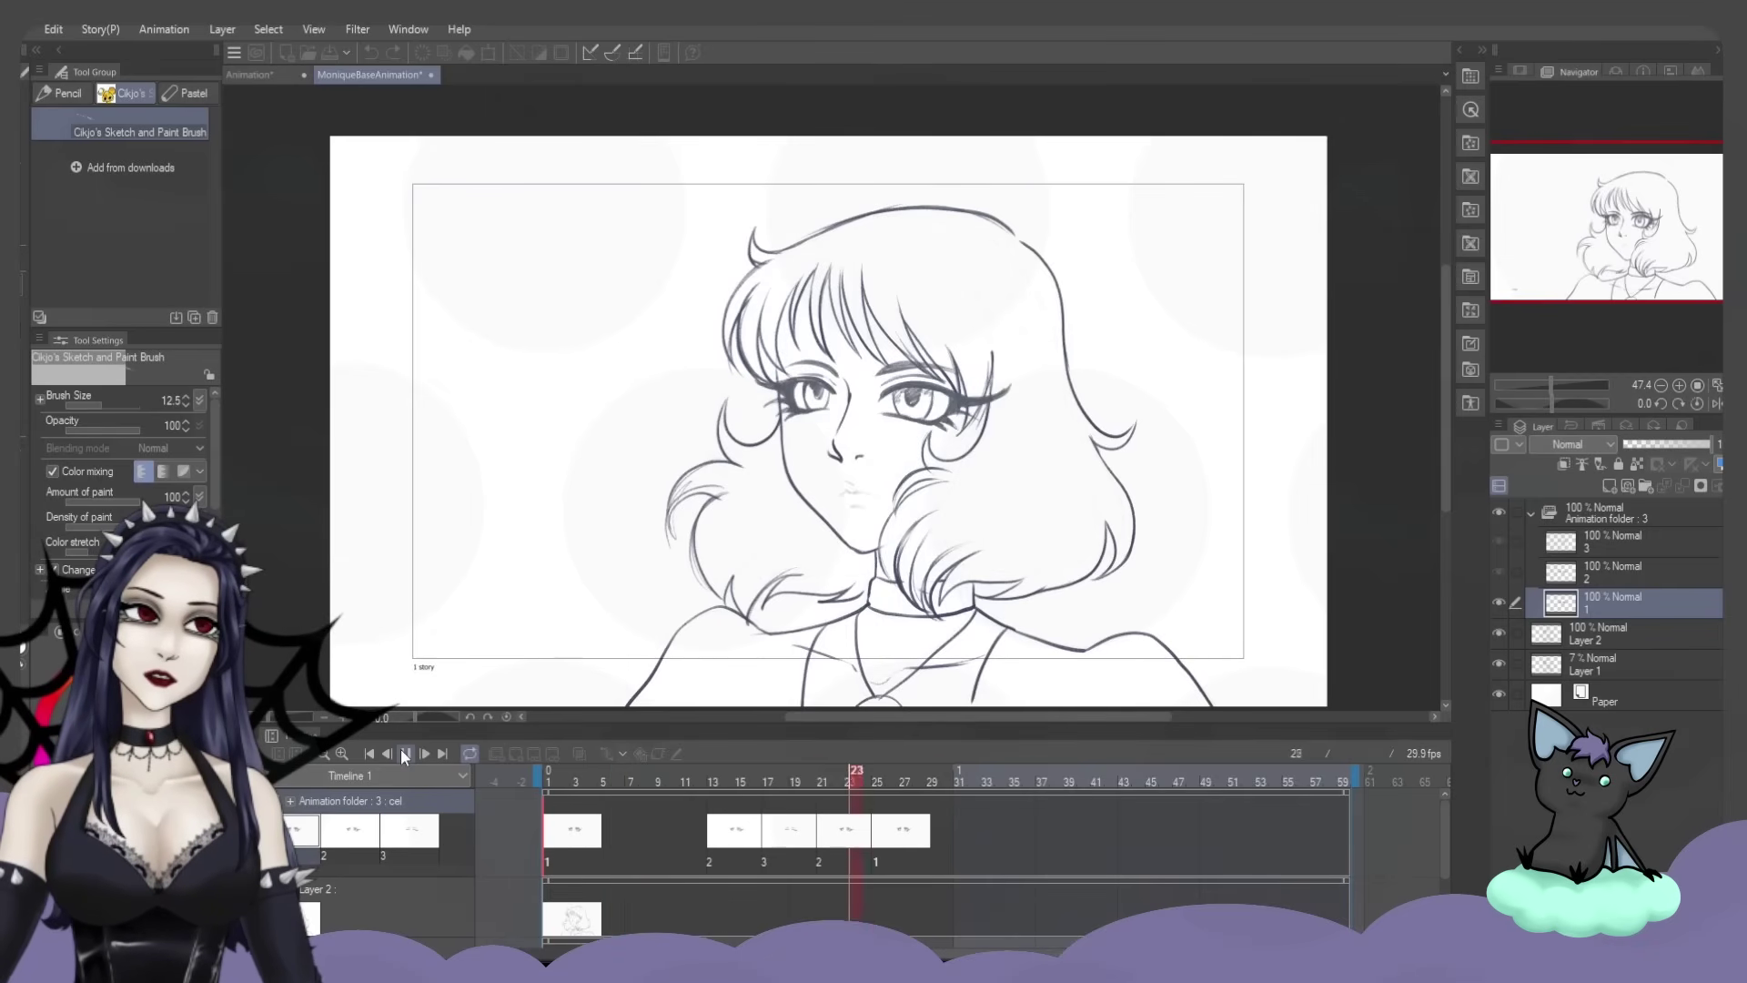
Stop the playback and create a new animation folder above the collapsed eye-blink folder
scroll(1311, 563, "up", 2)
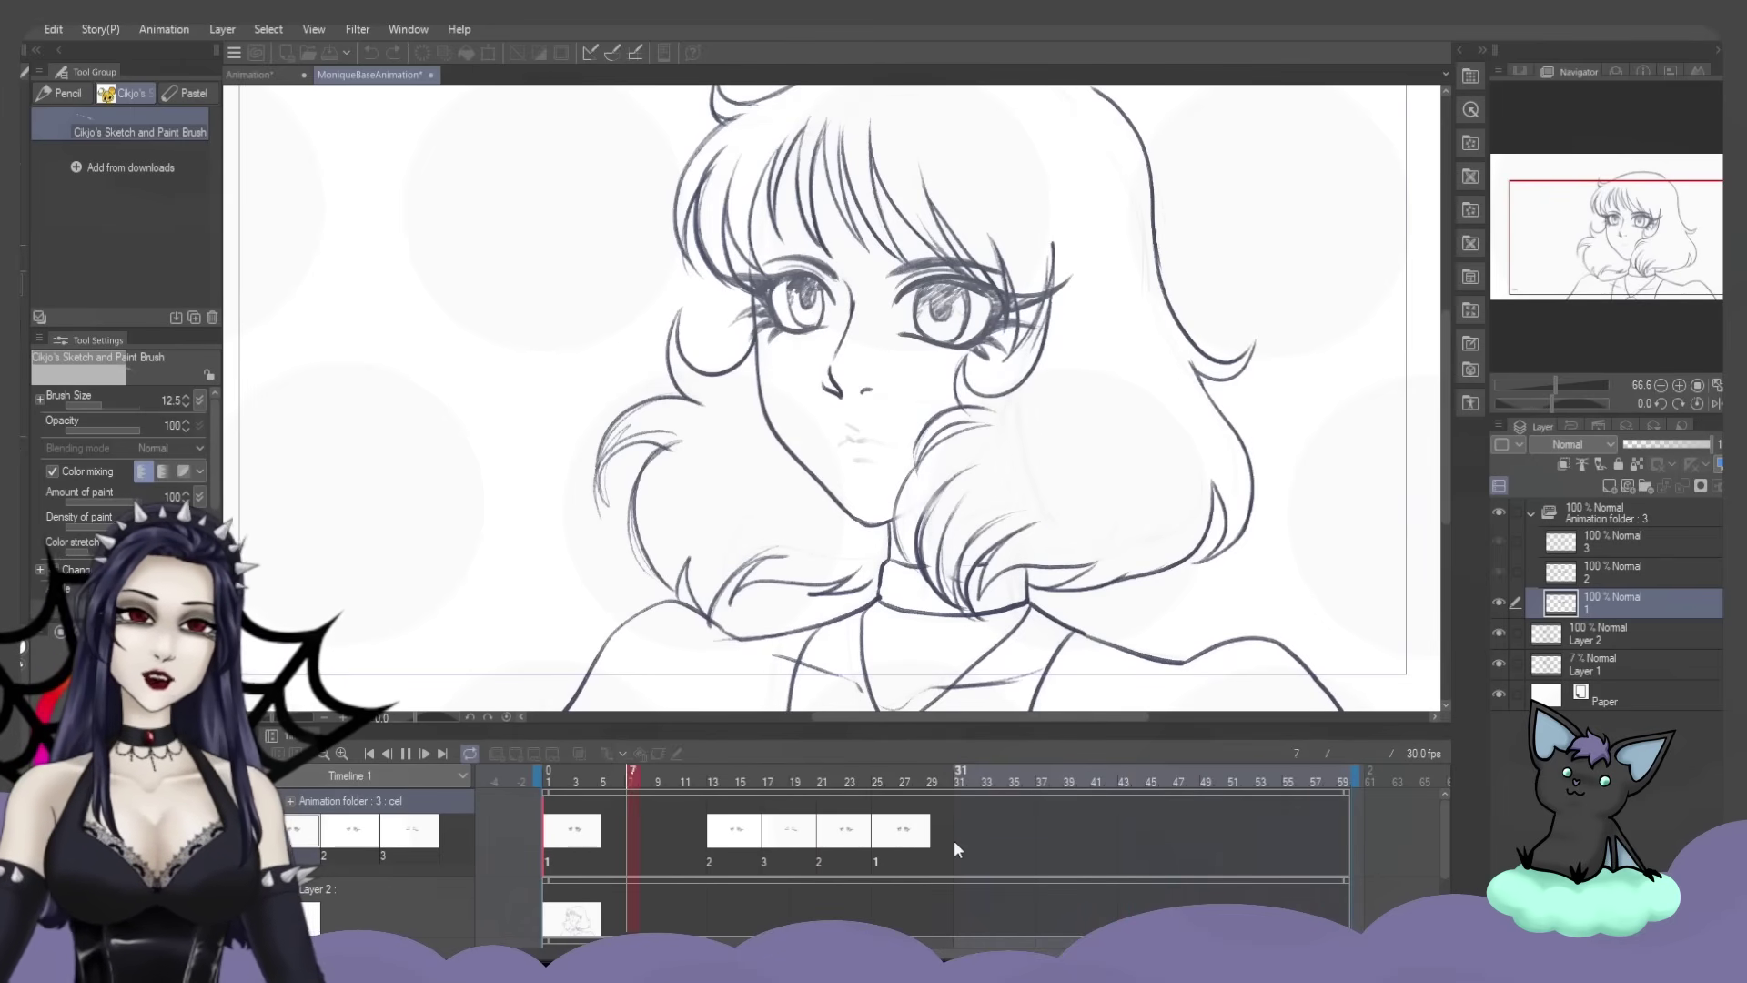
left_click(406, 753)
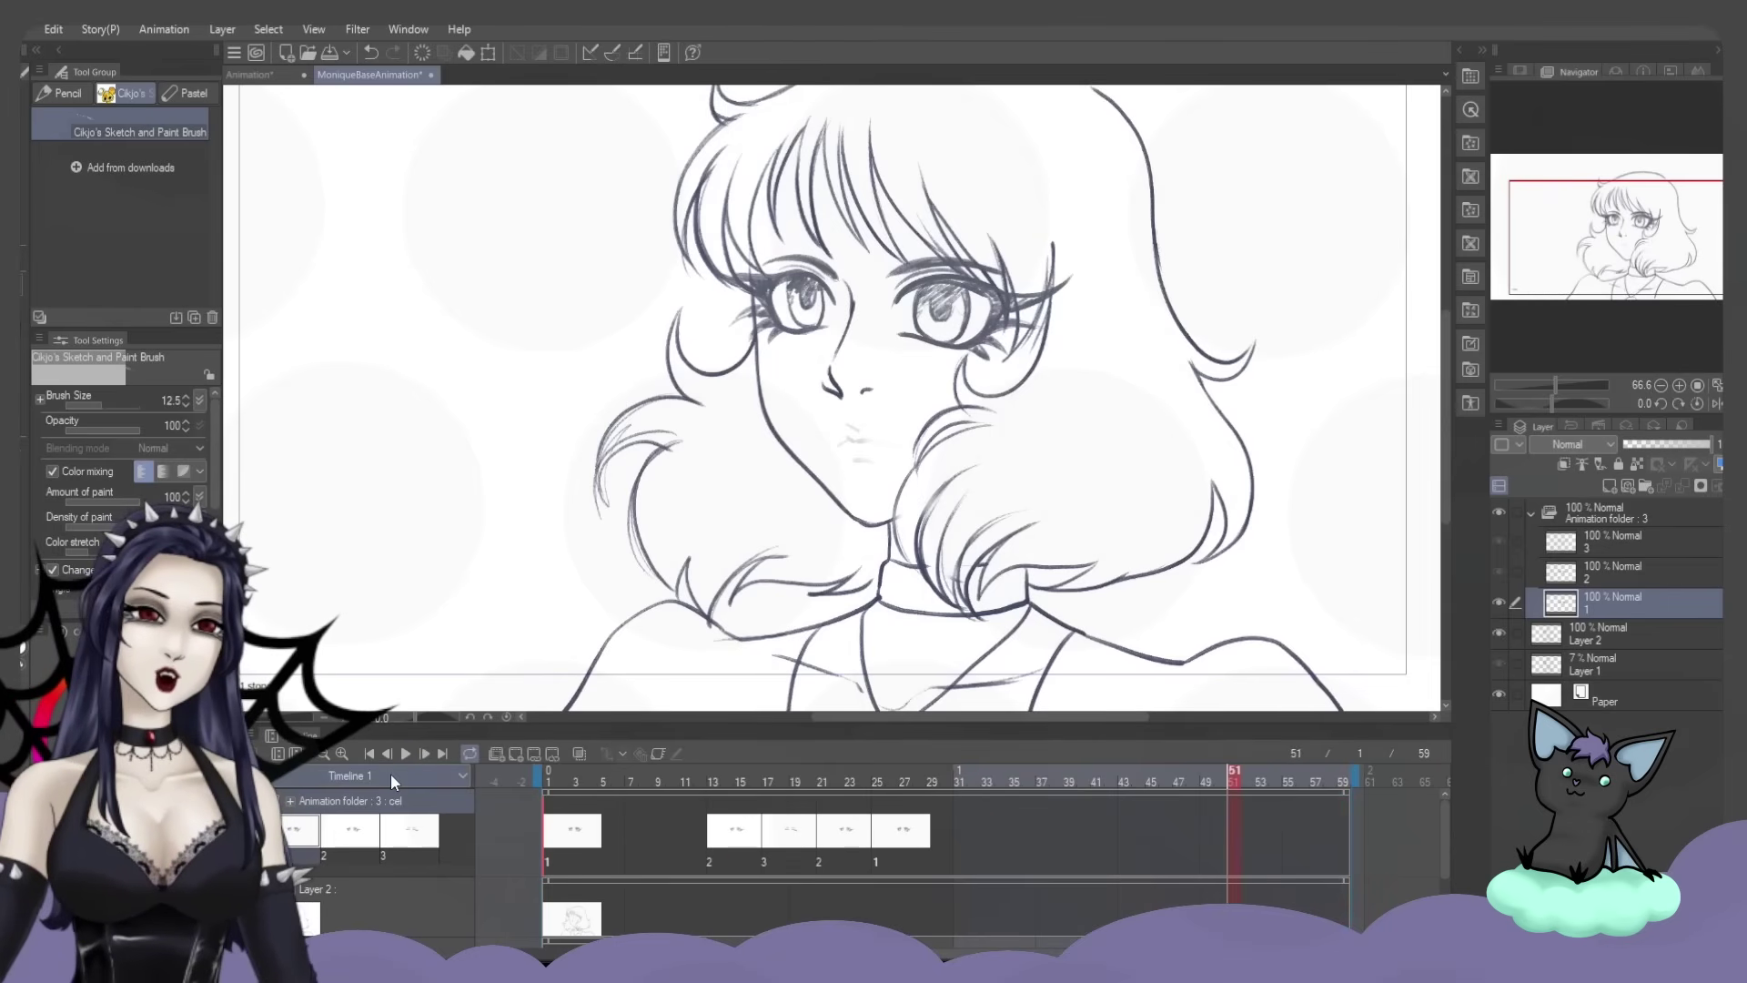
left_click(1570, 516)
left_click(1530, 513)
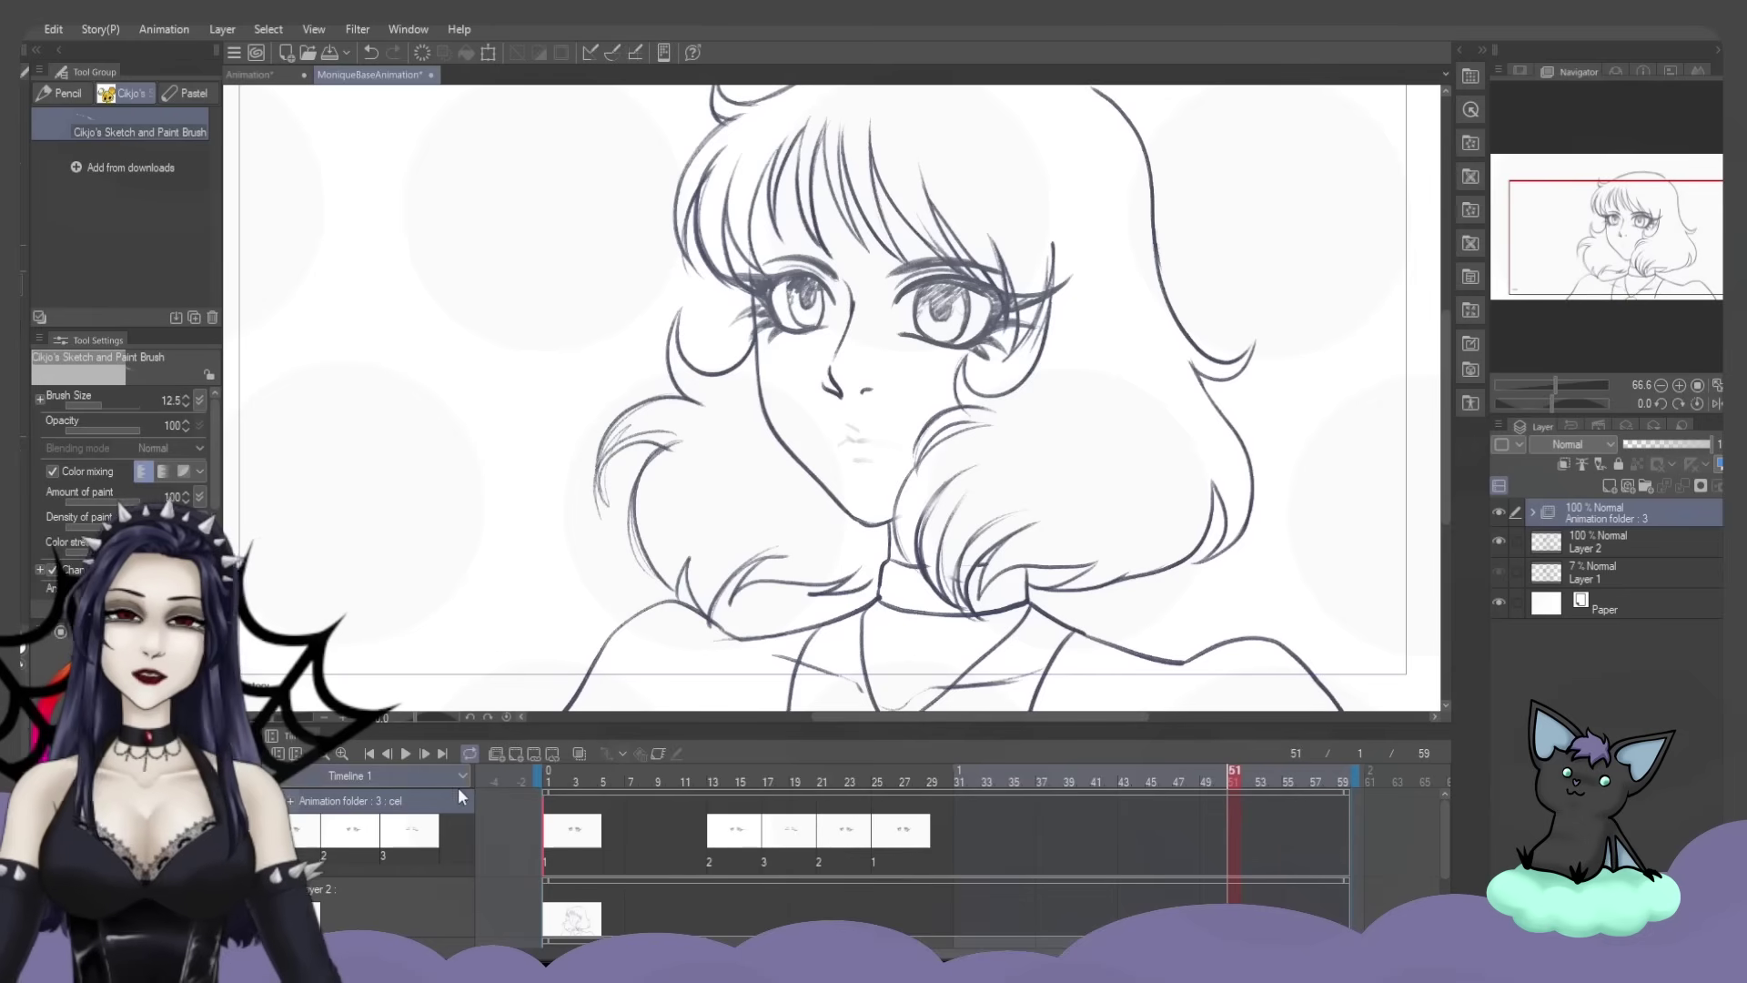
left_click(496, 753)
left_click_drag(546, 726, 564, 432)
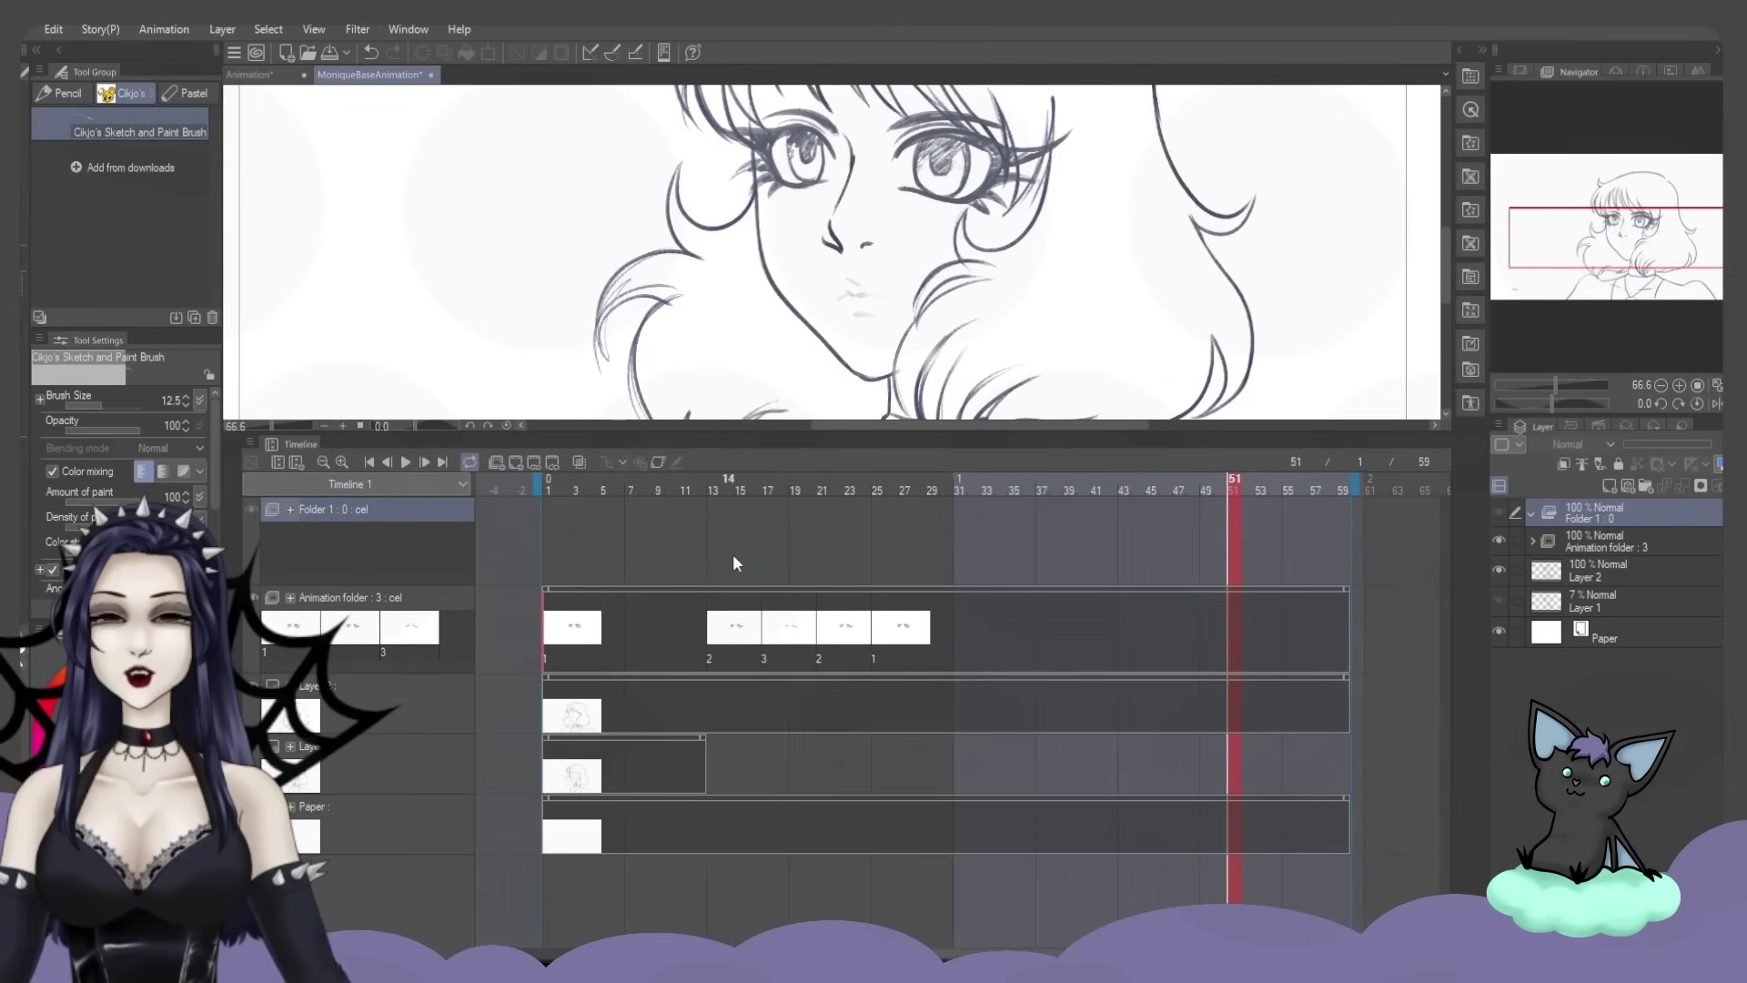
Add cel 1 to the new Folder 1 animation folder and assign it at frame 1
left_click(644, 628)
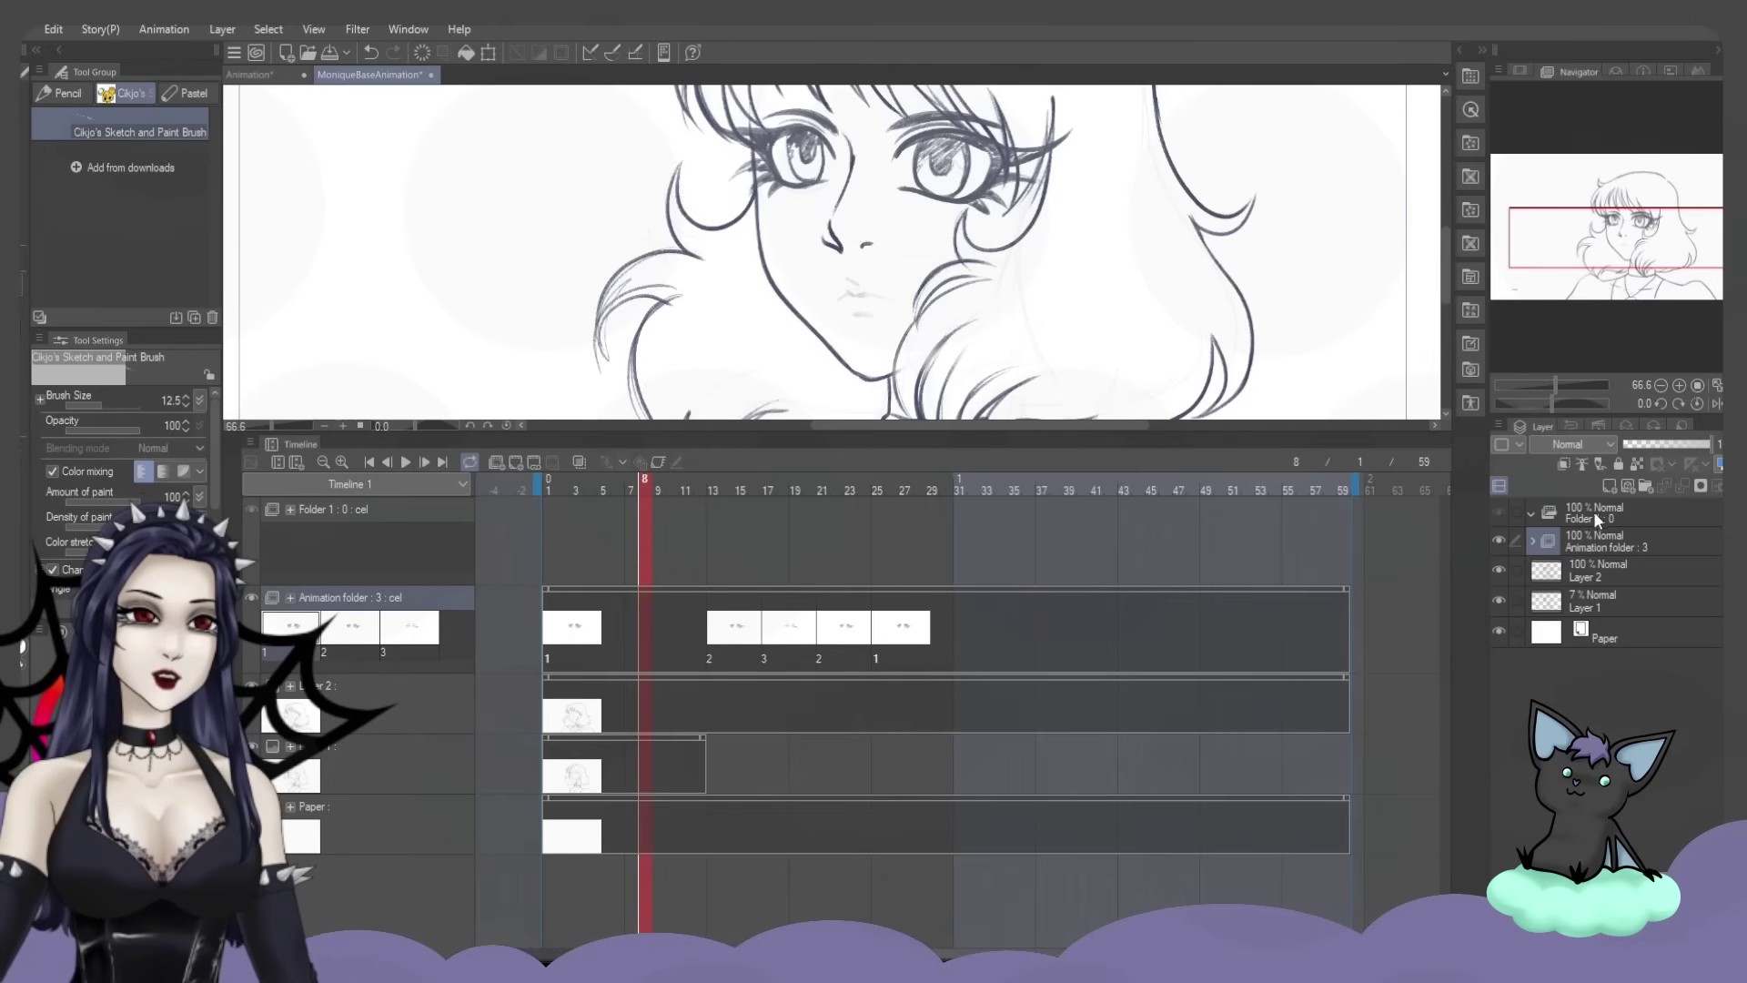
left_click(1548, 517)
left_click(1532, 543)
left_click(1571, 545)
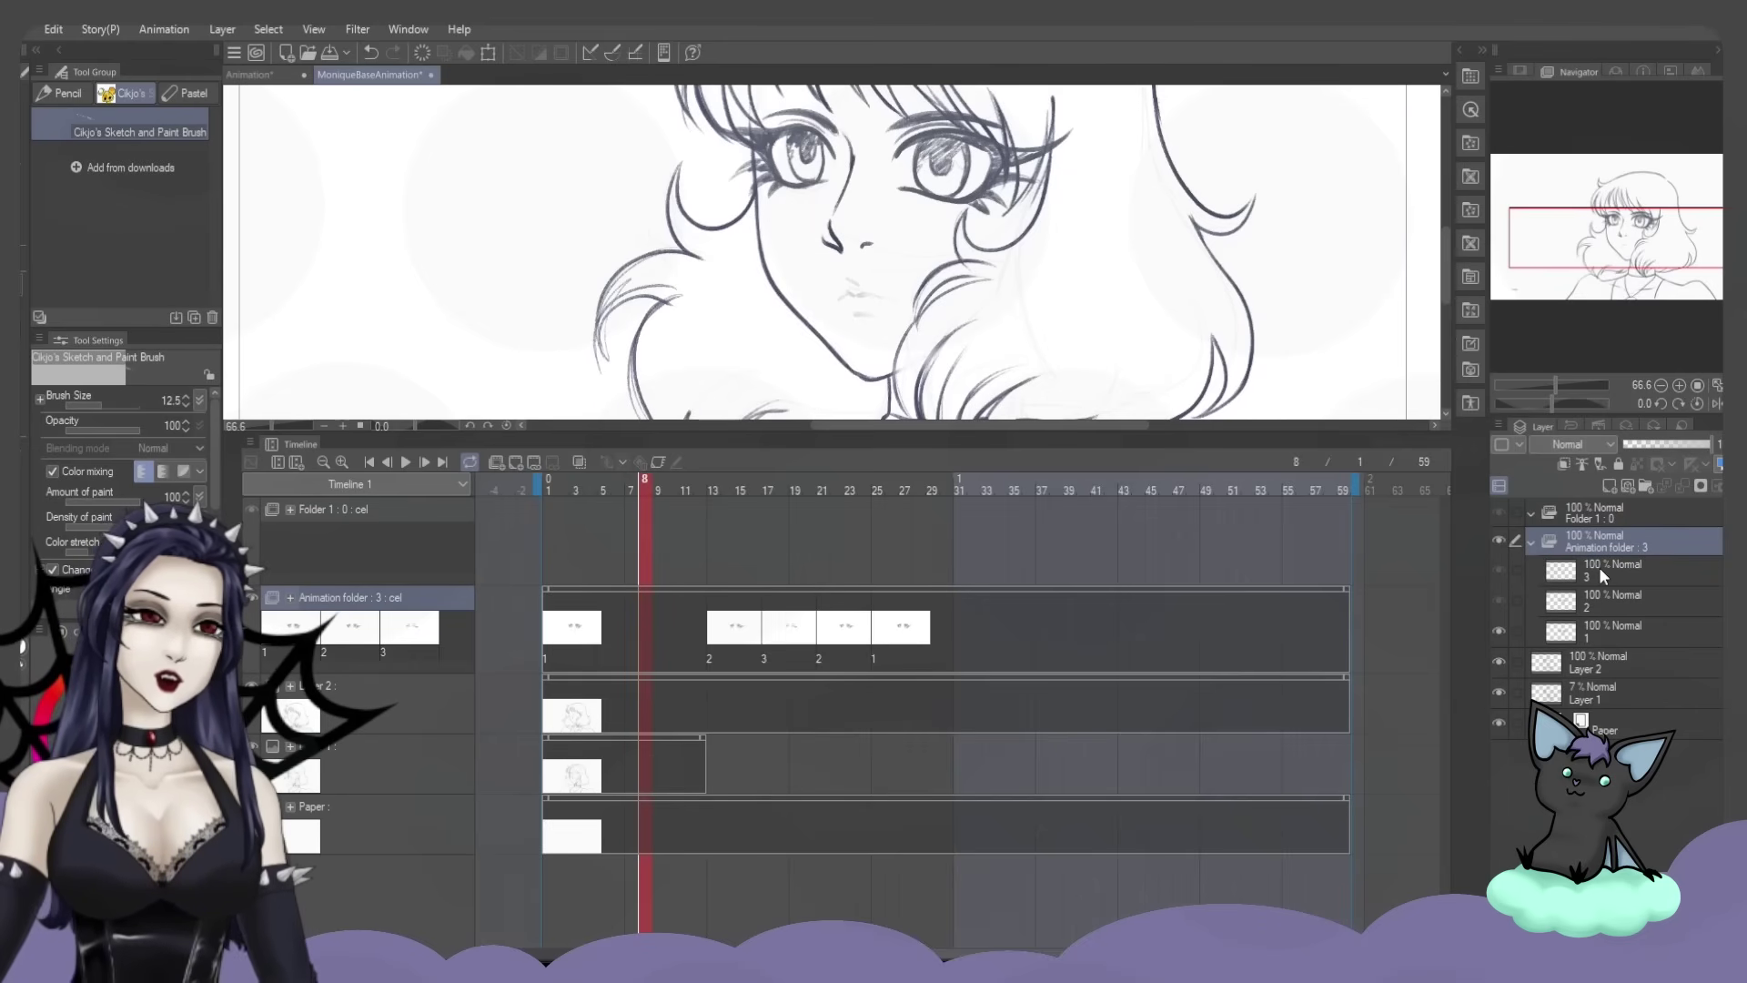
left_click(1594, 510)
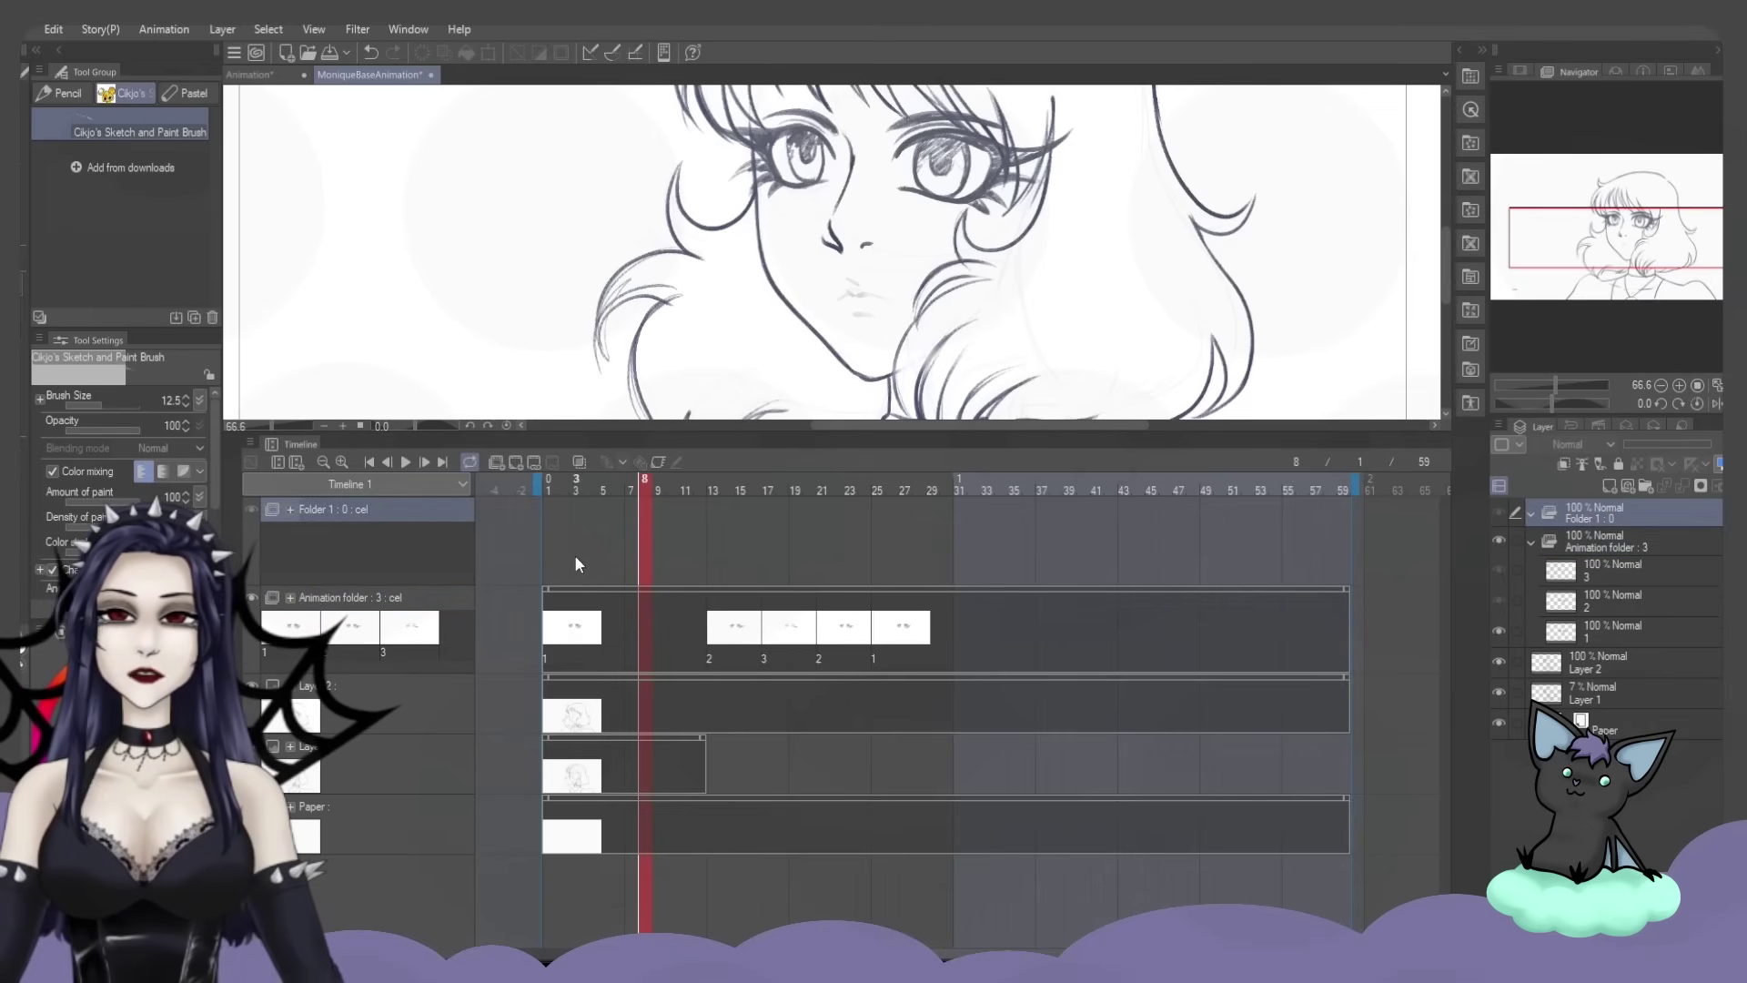
left_click(549, 563)
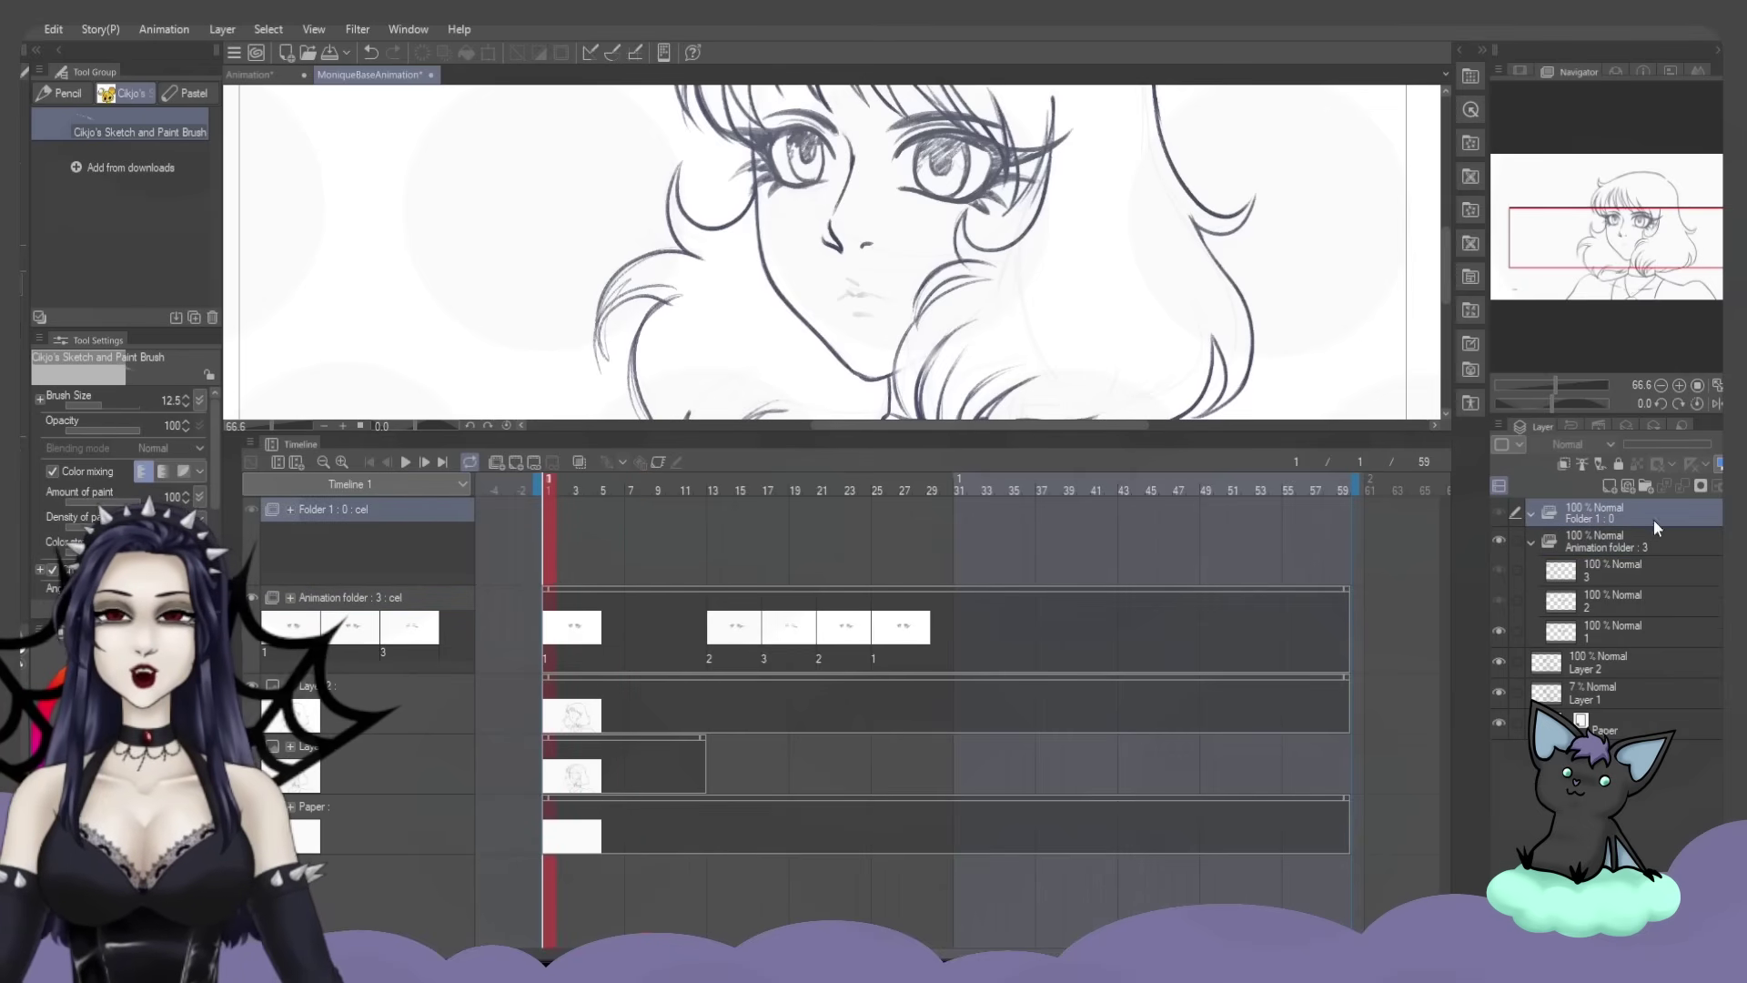
left_click(1607, 484)
right_click(551, 529)
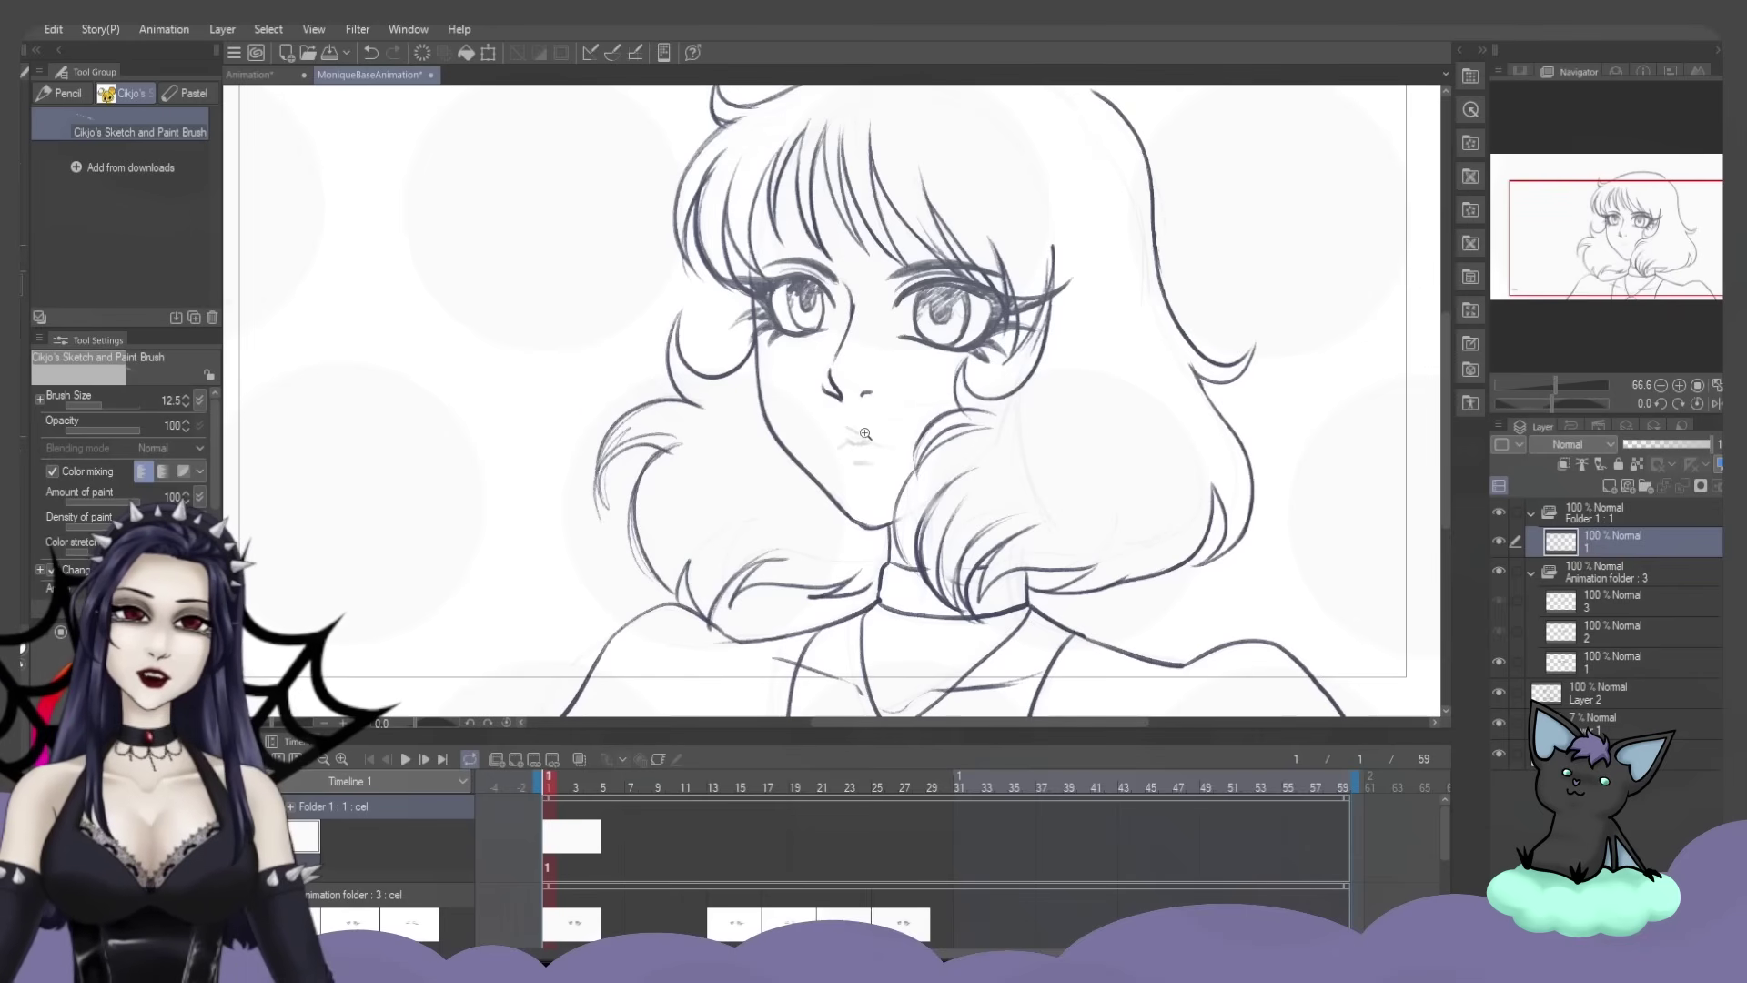
Draw the closed mouth on Folder 1's cel 1, and play the animation with it
scroll(862, 434, "up", 3)
scroll(1004, 598, "down", 5)
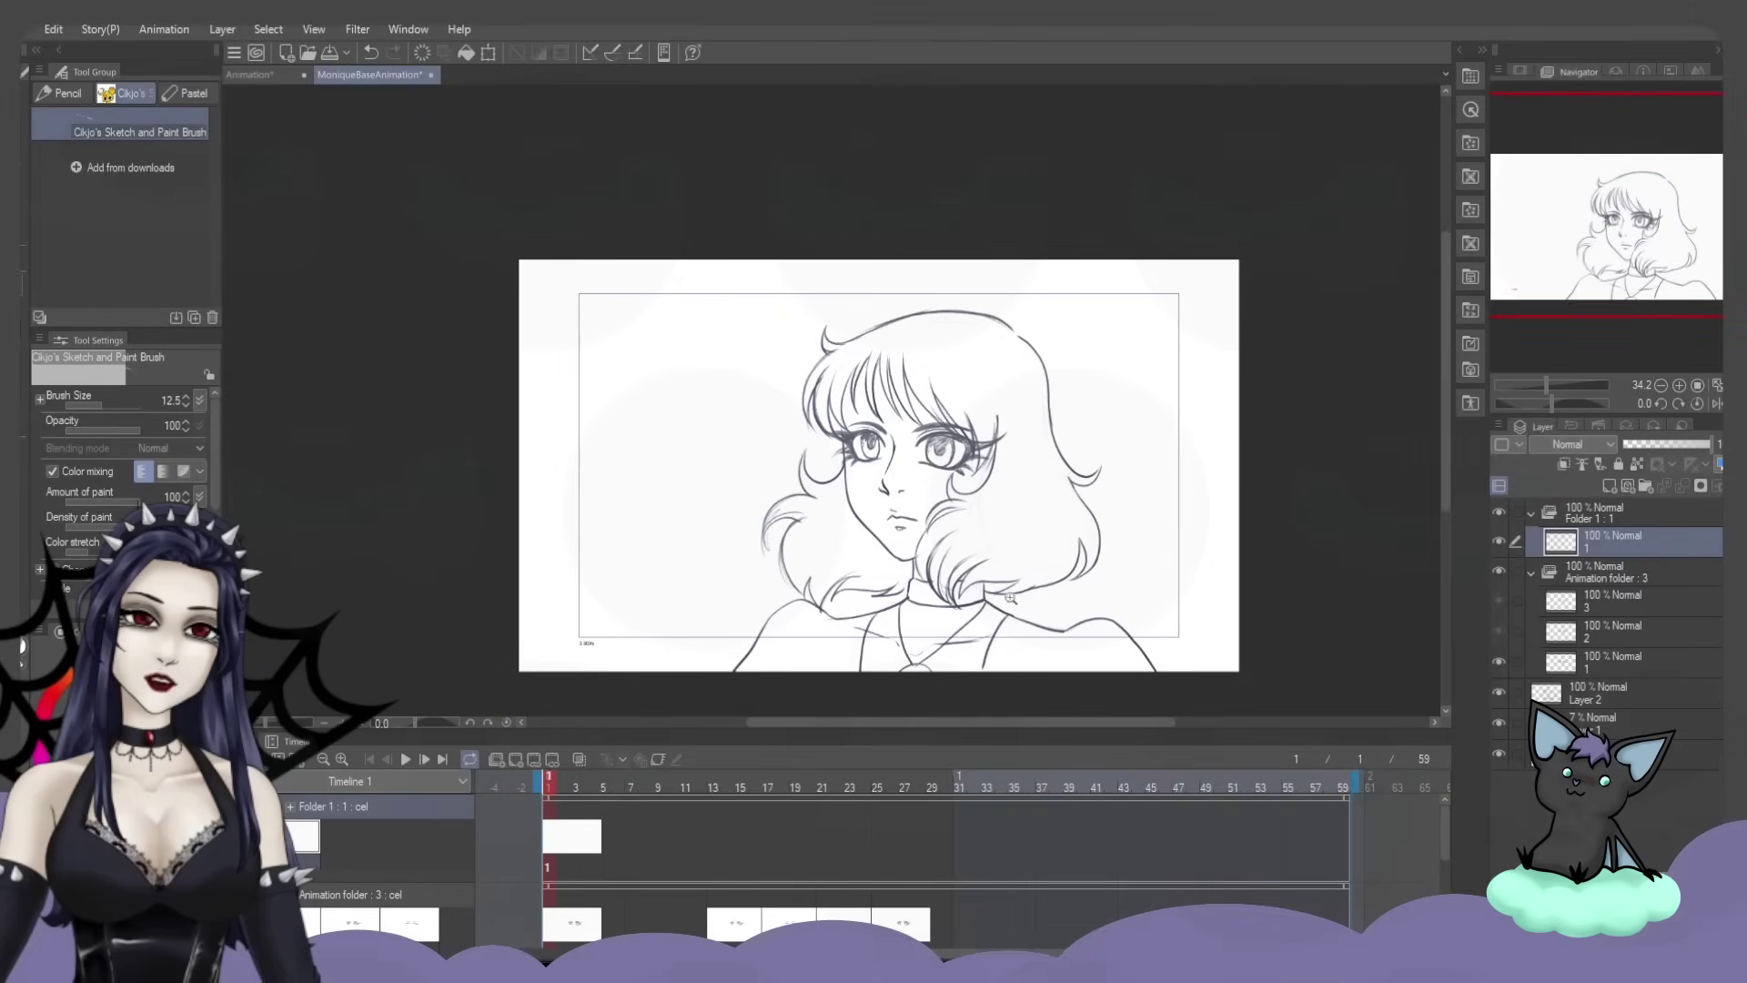
scroll(1004, 598, "up", 2)
key("space")
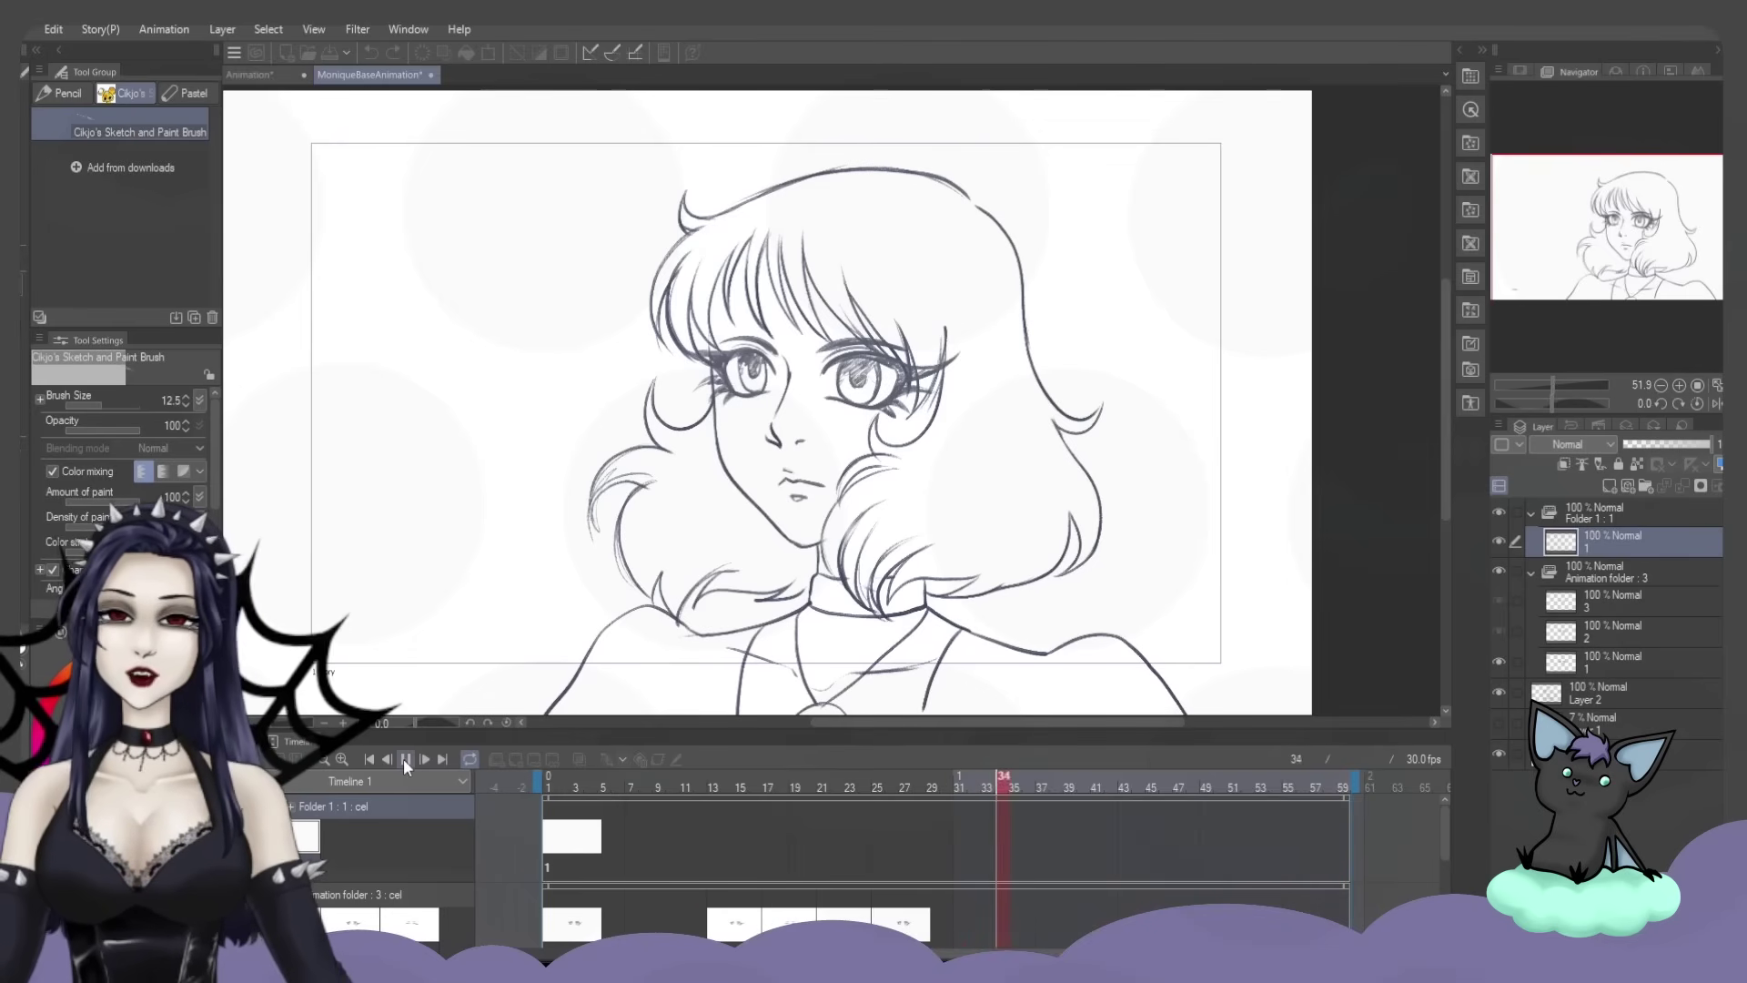
key("space")
Extend the timeline to 80 frames and add cels 2 and 3 to Folder 1
left_click_drag(1120, 728, 1120, 448)
left_click_drag(1356, 510, 1433, 532)
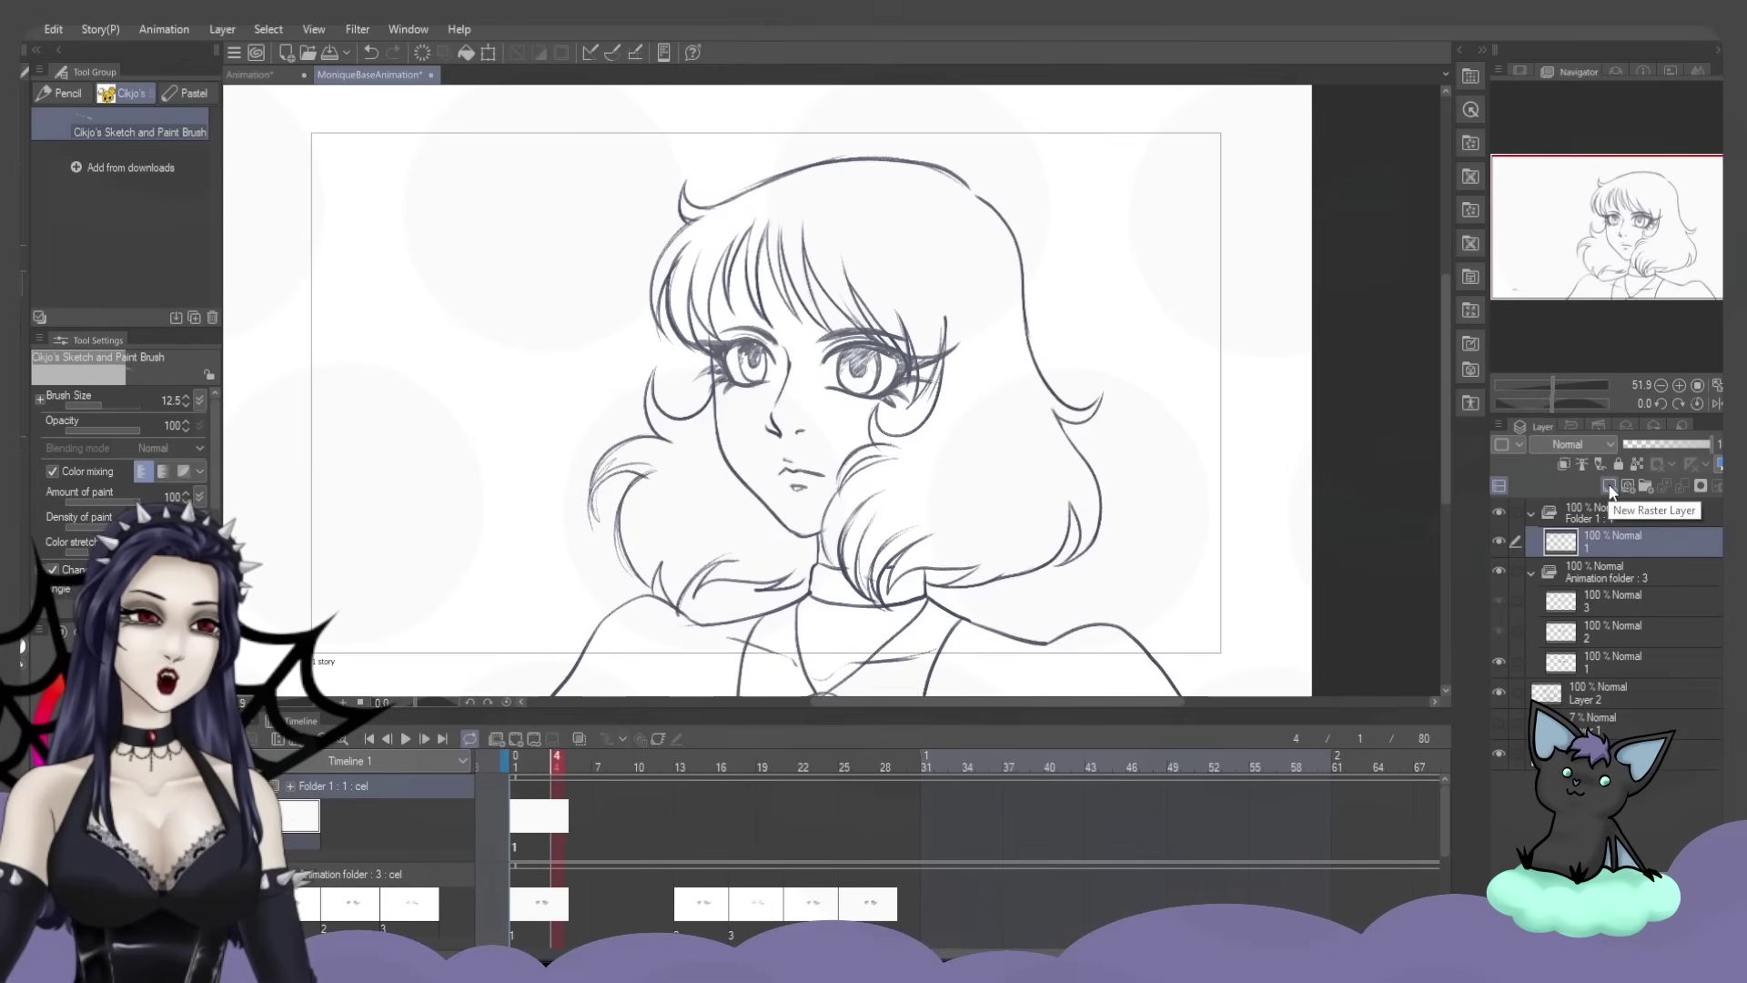
left_click(1609, 487)
left_click(1610, 488)
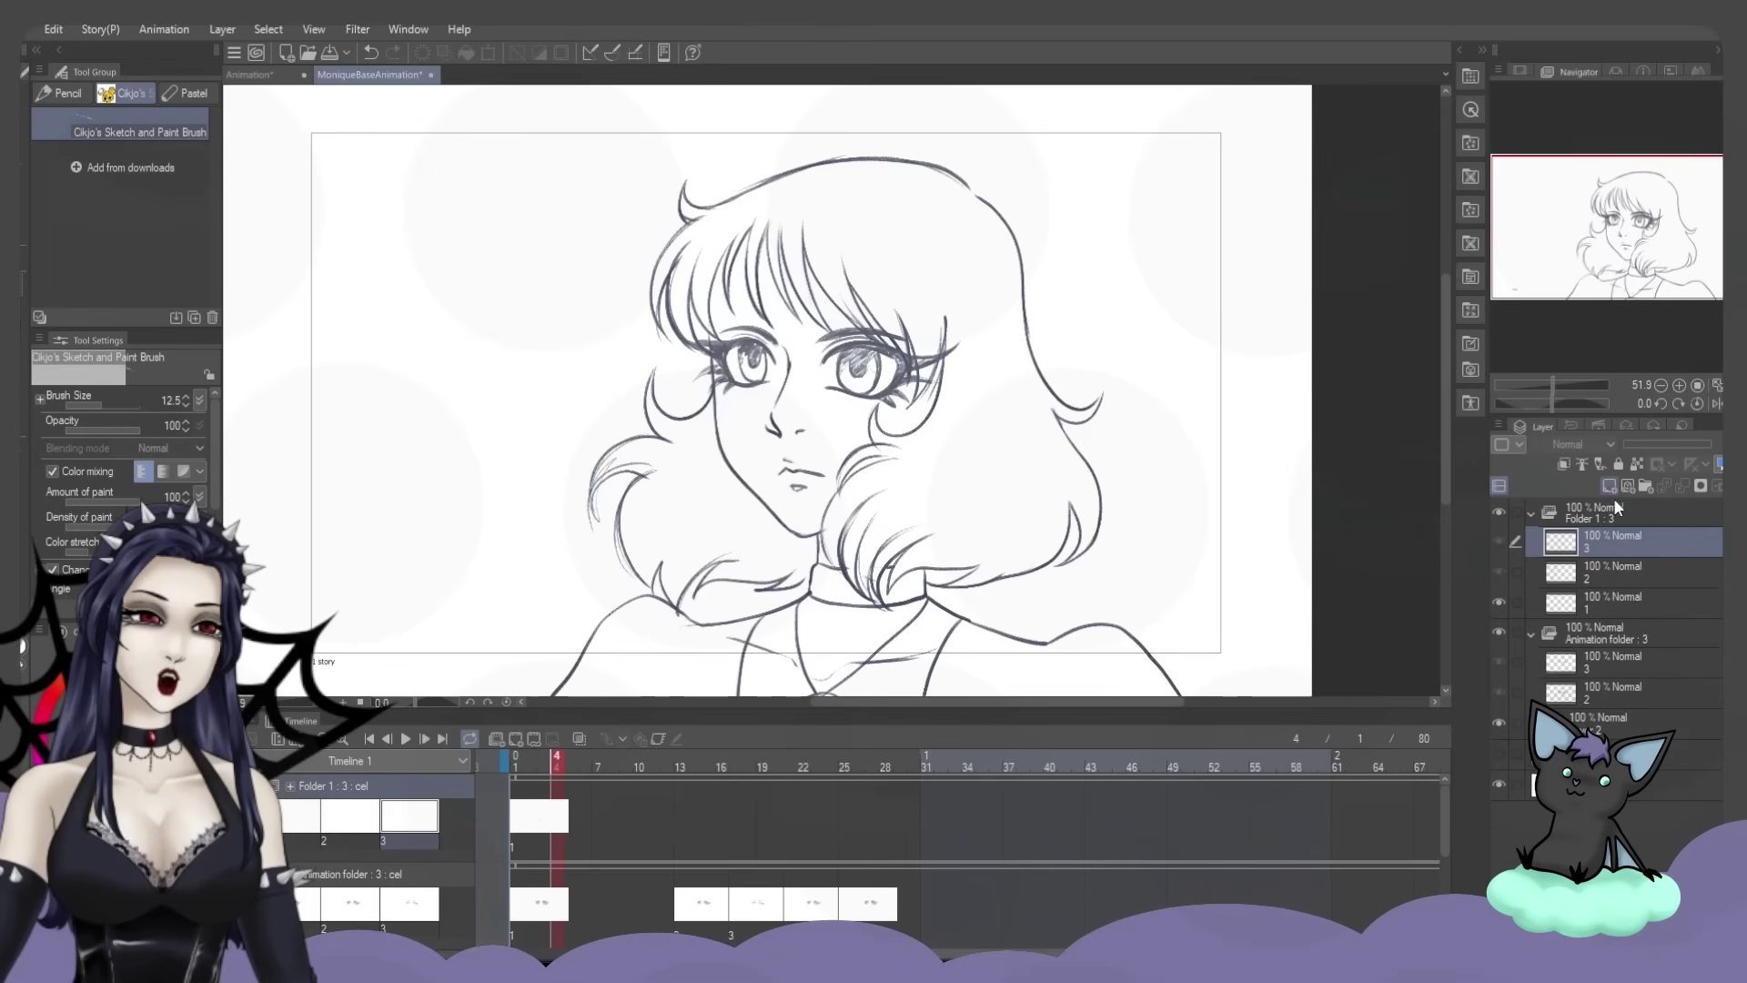
left_click(1618, 603)
left_click_drag(1590, 282, 1599, 288)
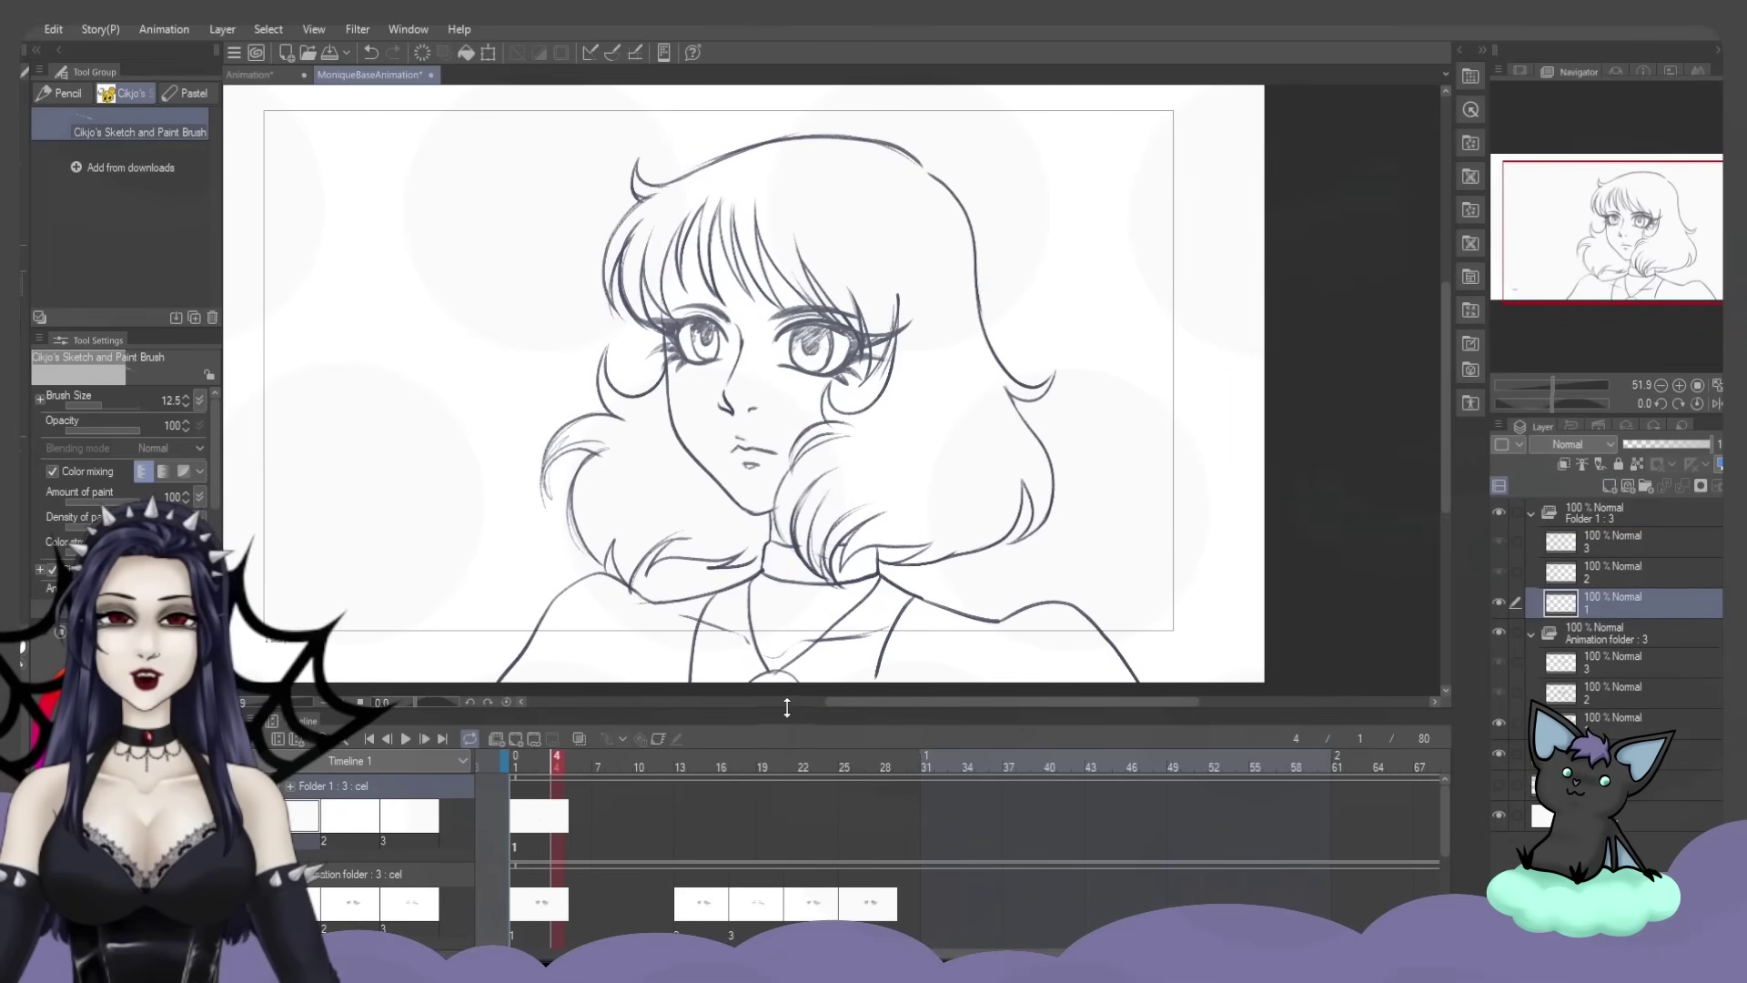
Assign cel 2 at frame 37 and cel 3 at frame 41 of the Folder 1 track, after the blink
left_click(706, 881)
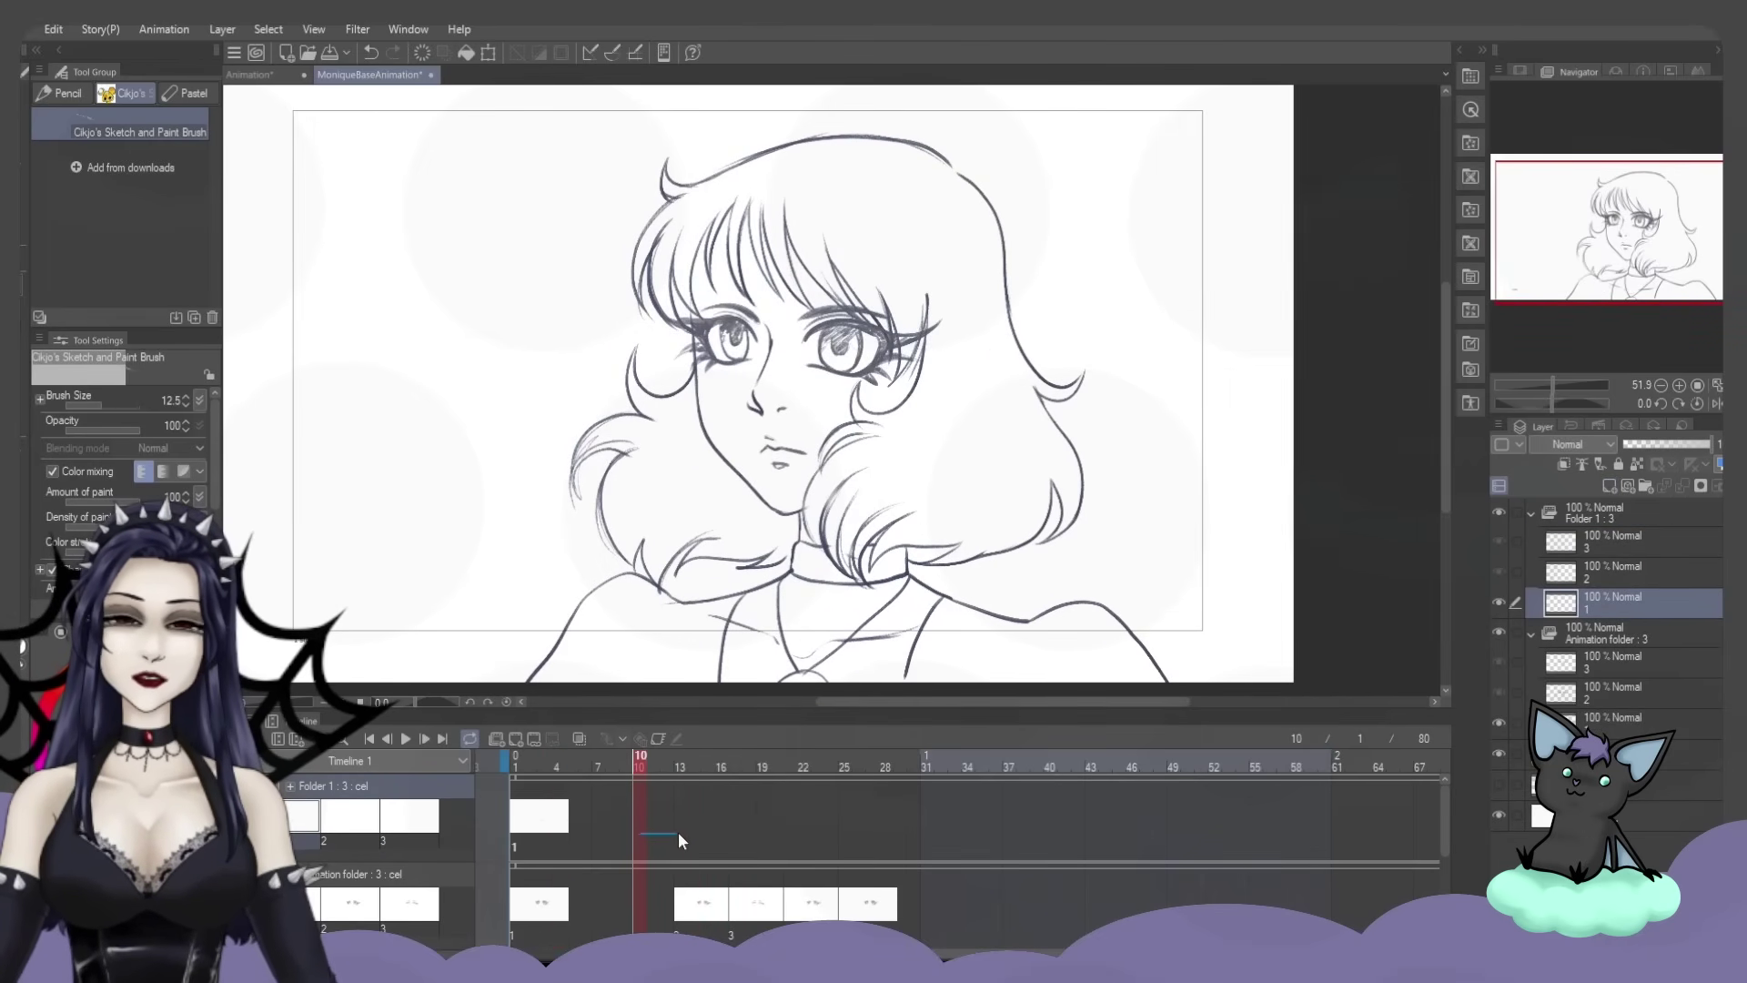
left_click(708, 832)
left_click(768, 827)
left_click(790, 824)
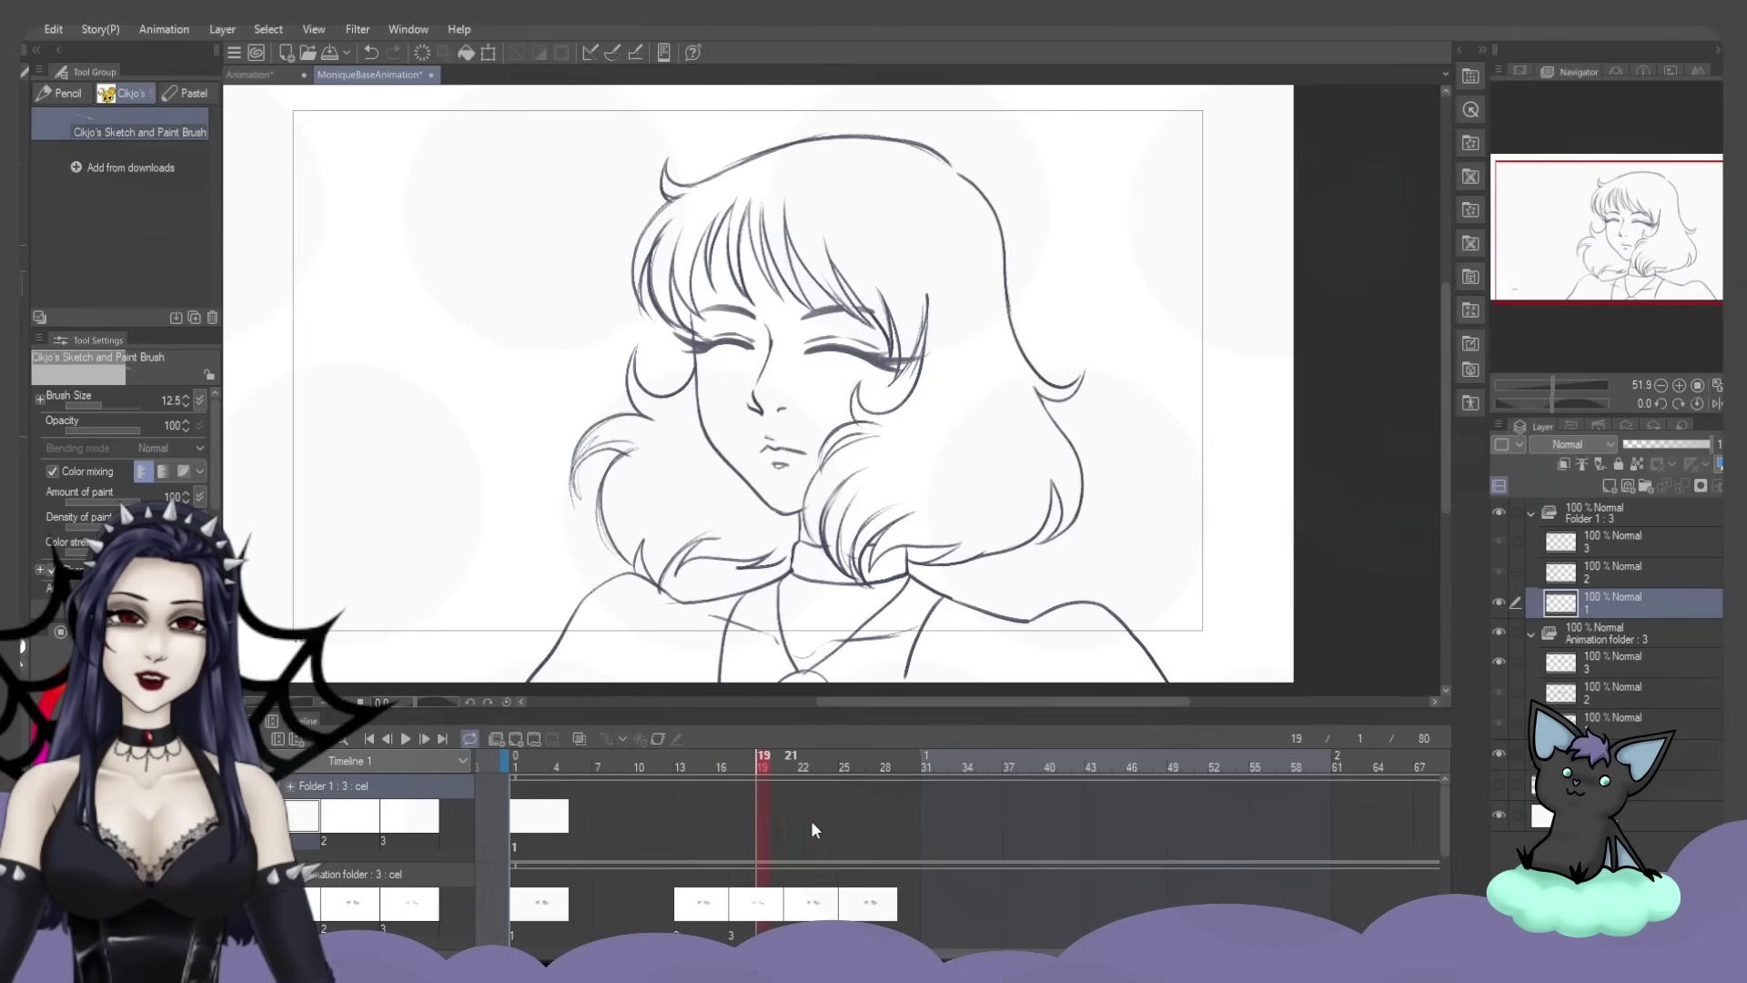
left_click(855, 839)
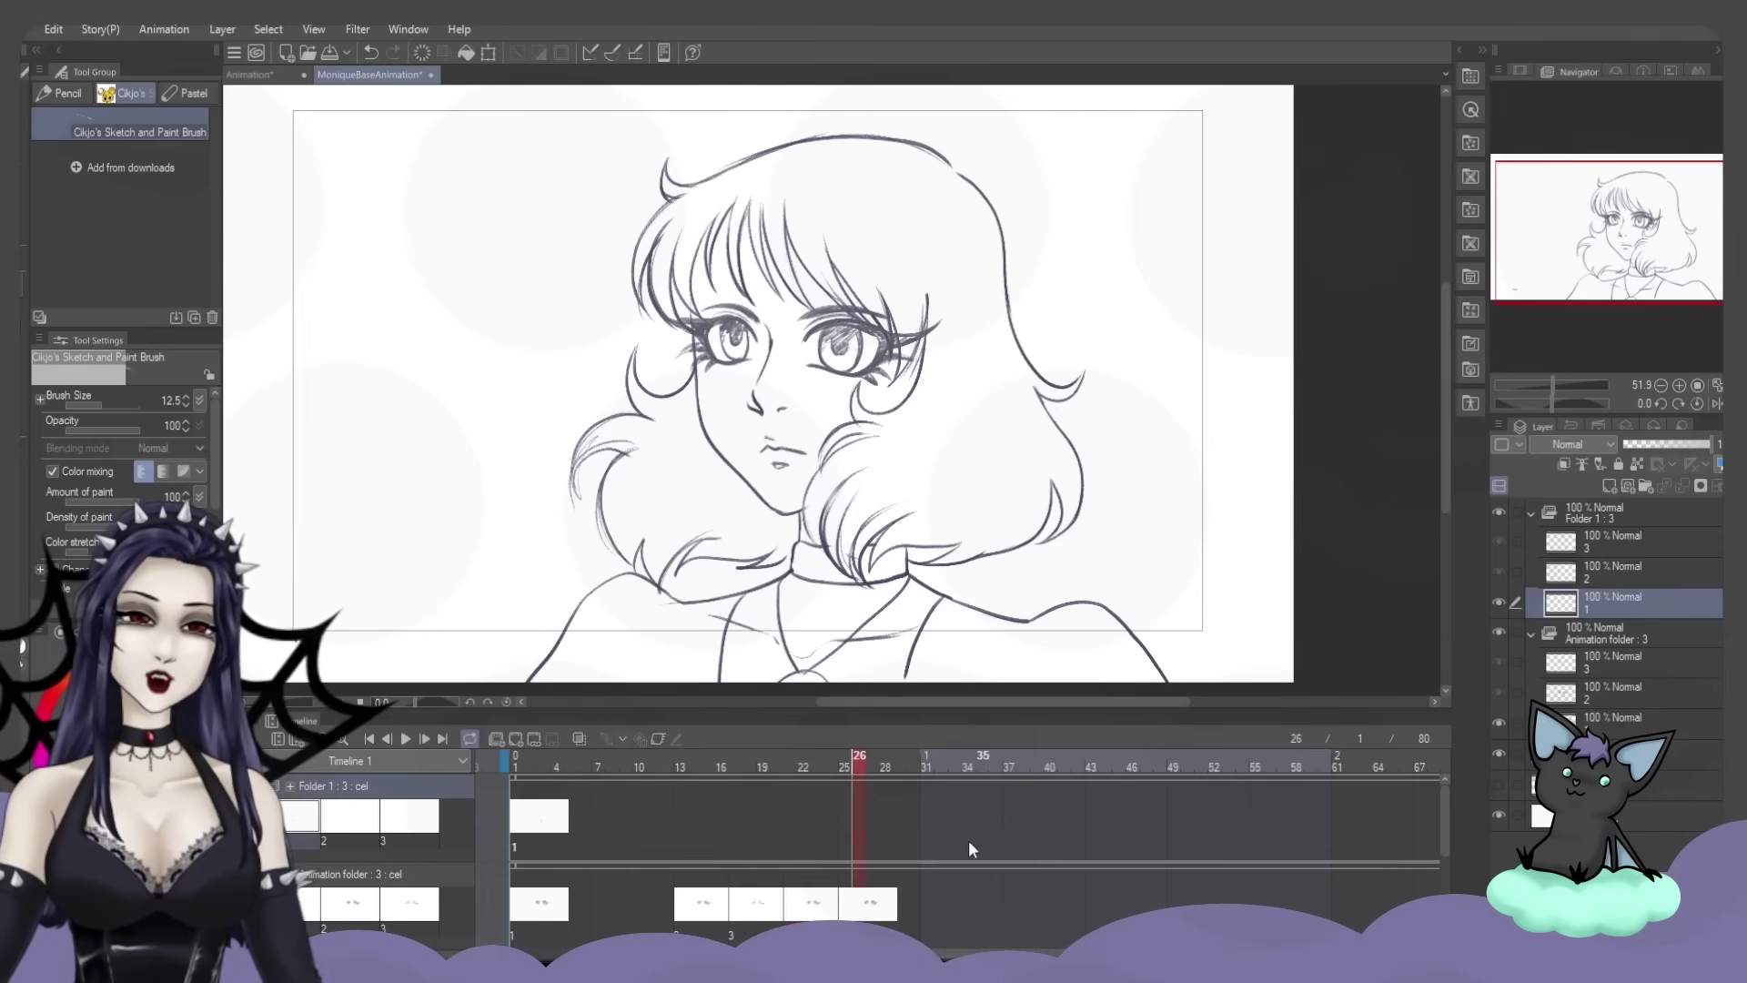
left_click(1009, 838)
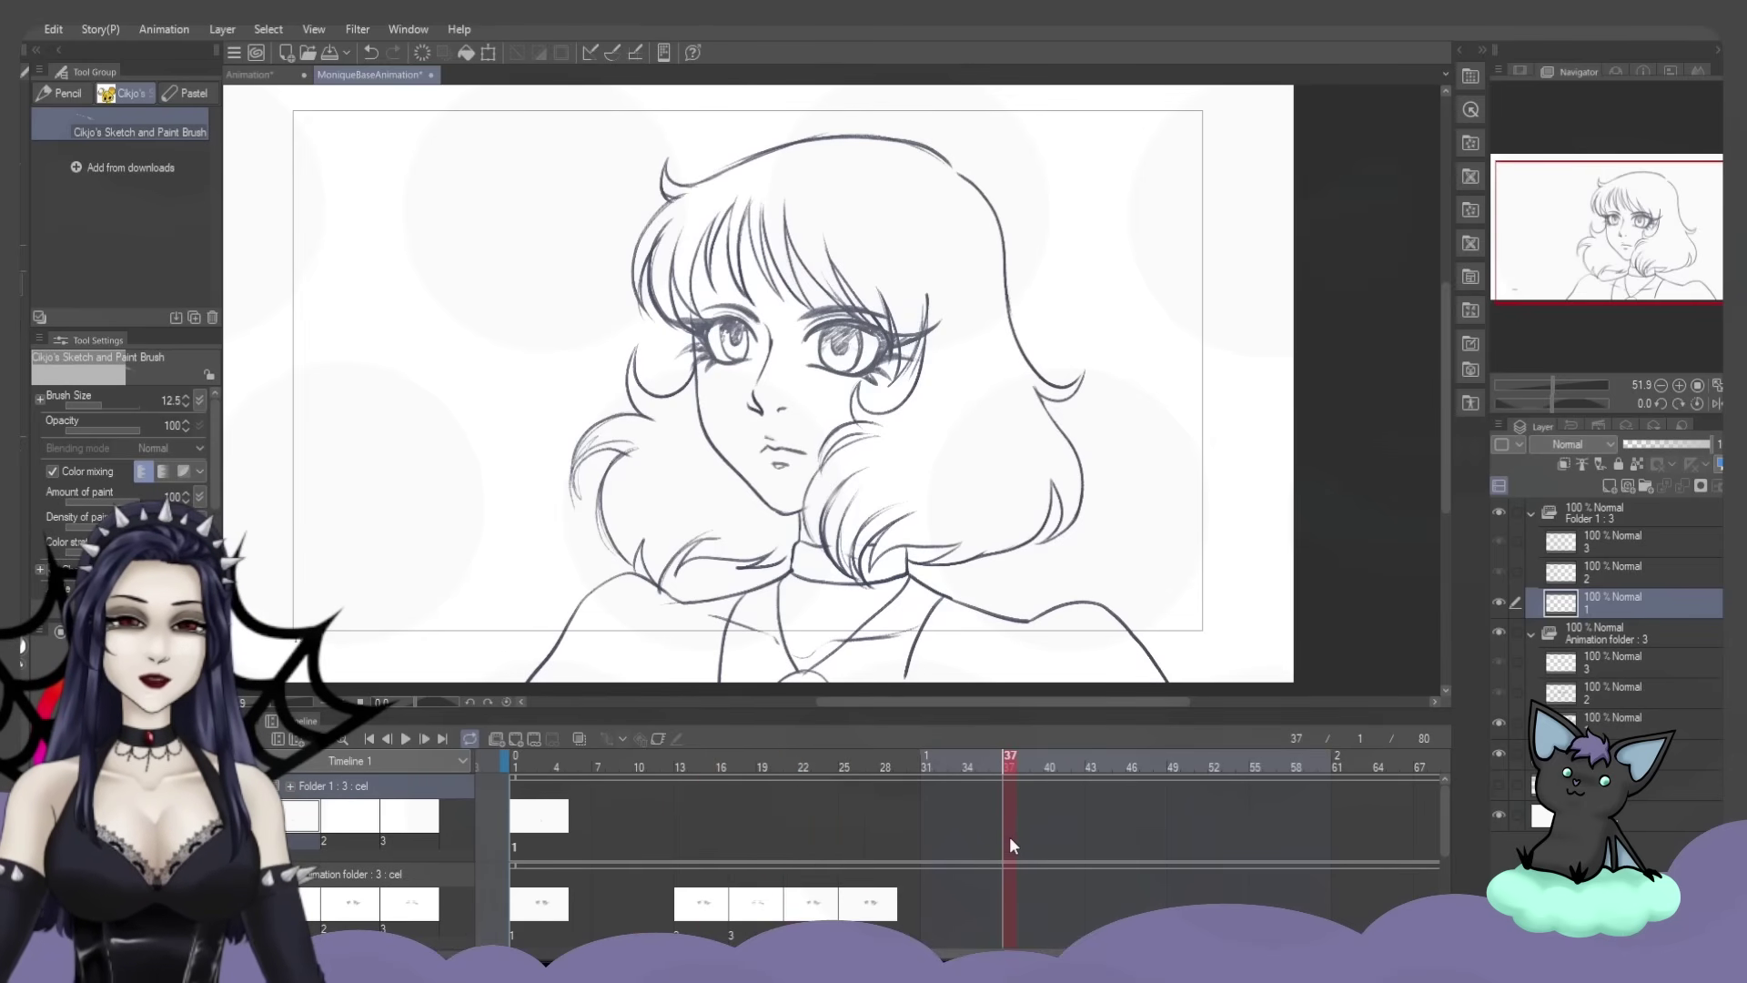
right_click(1006, 833)
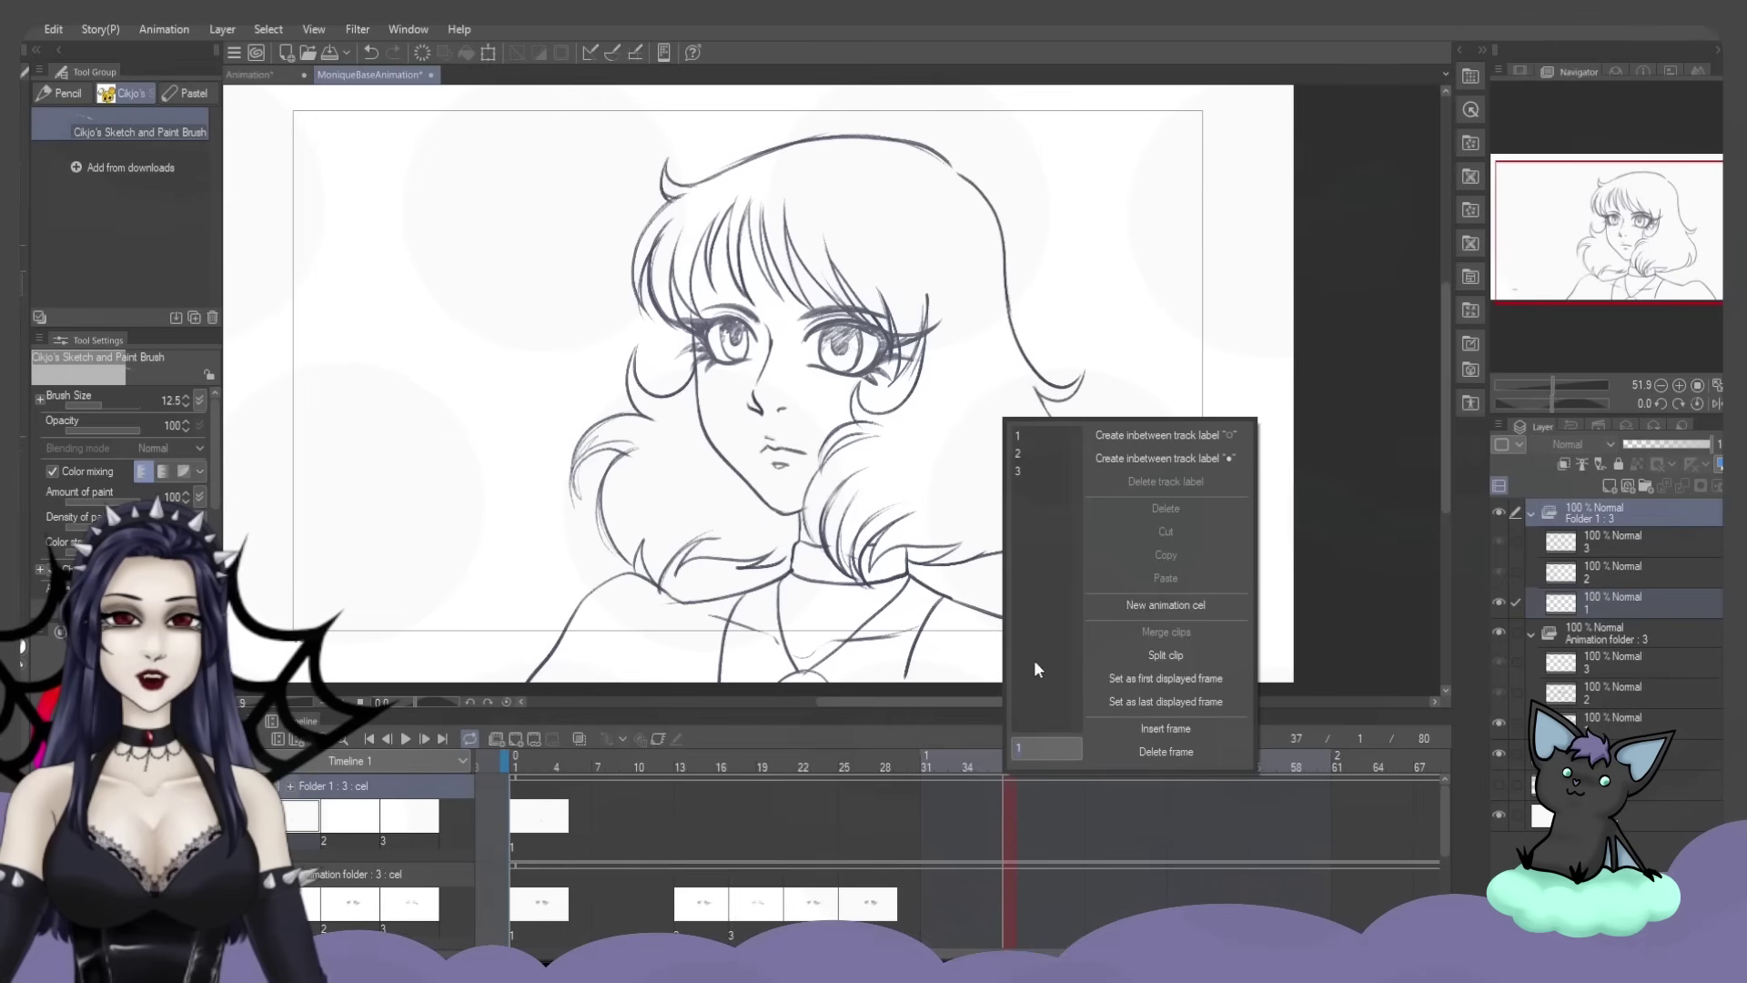
left_click(1030, 452)
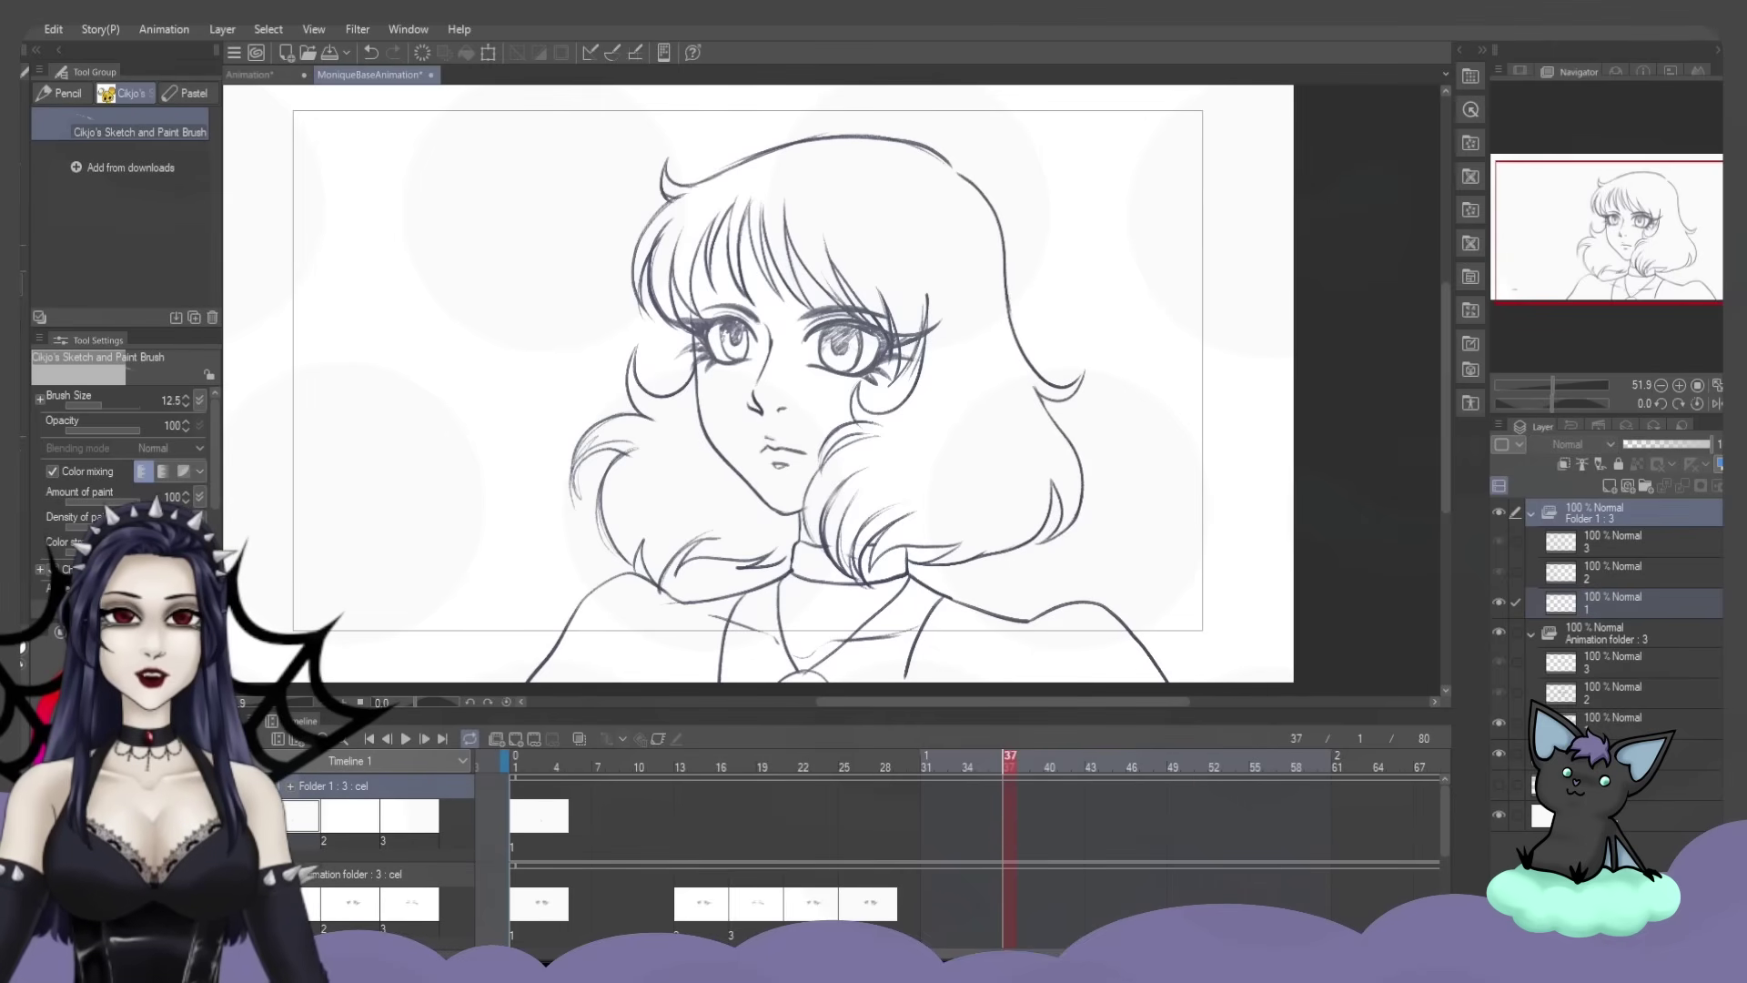
left_click(1066, 827)
right_click(1067, 808)
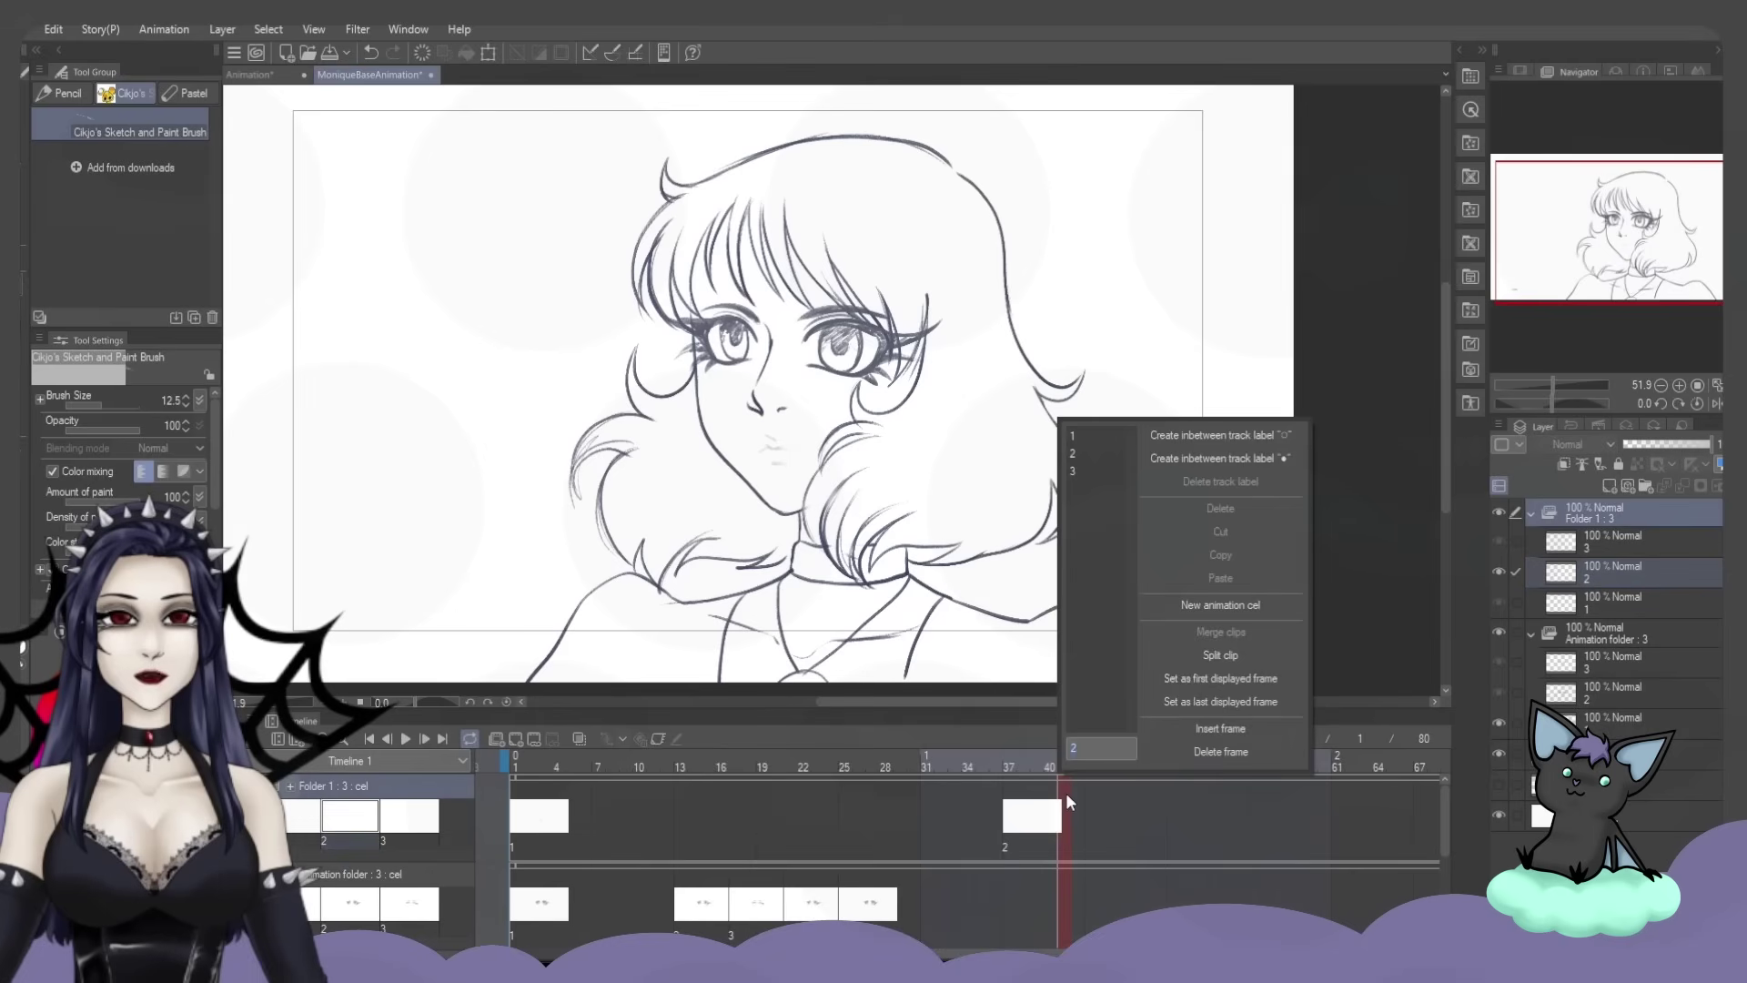
left_click(1088, 469)
Turn on onion skin and draw a slightly open mouth on Folder 1's cel 2 over the closed-mouth guide
left_click(1608, 578)
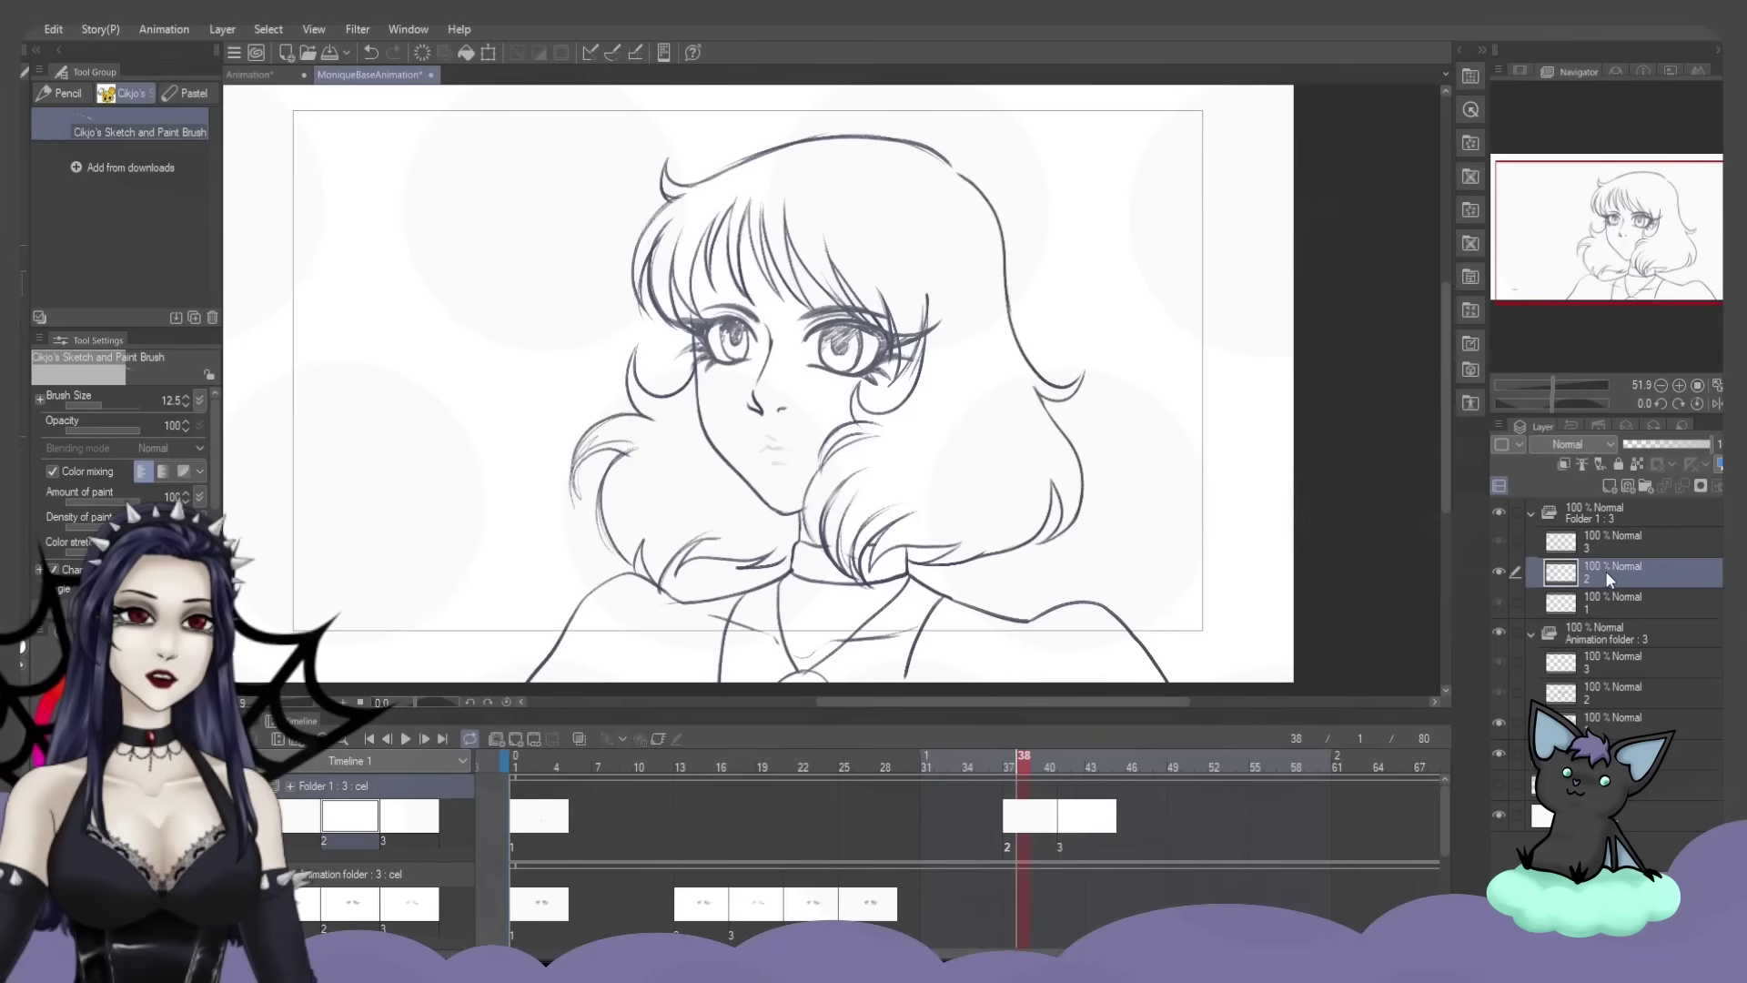
key("ctrl+plus")
left_click(579, 739)
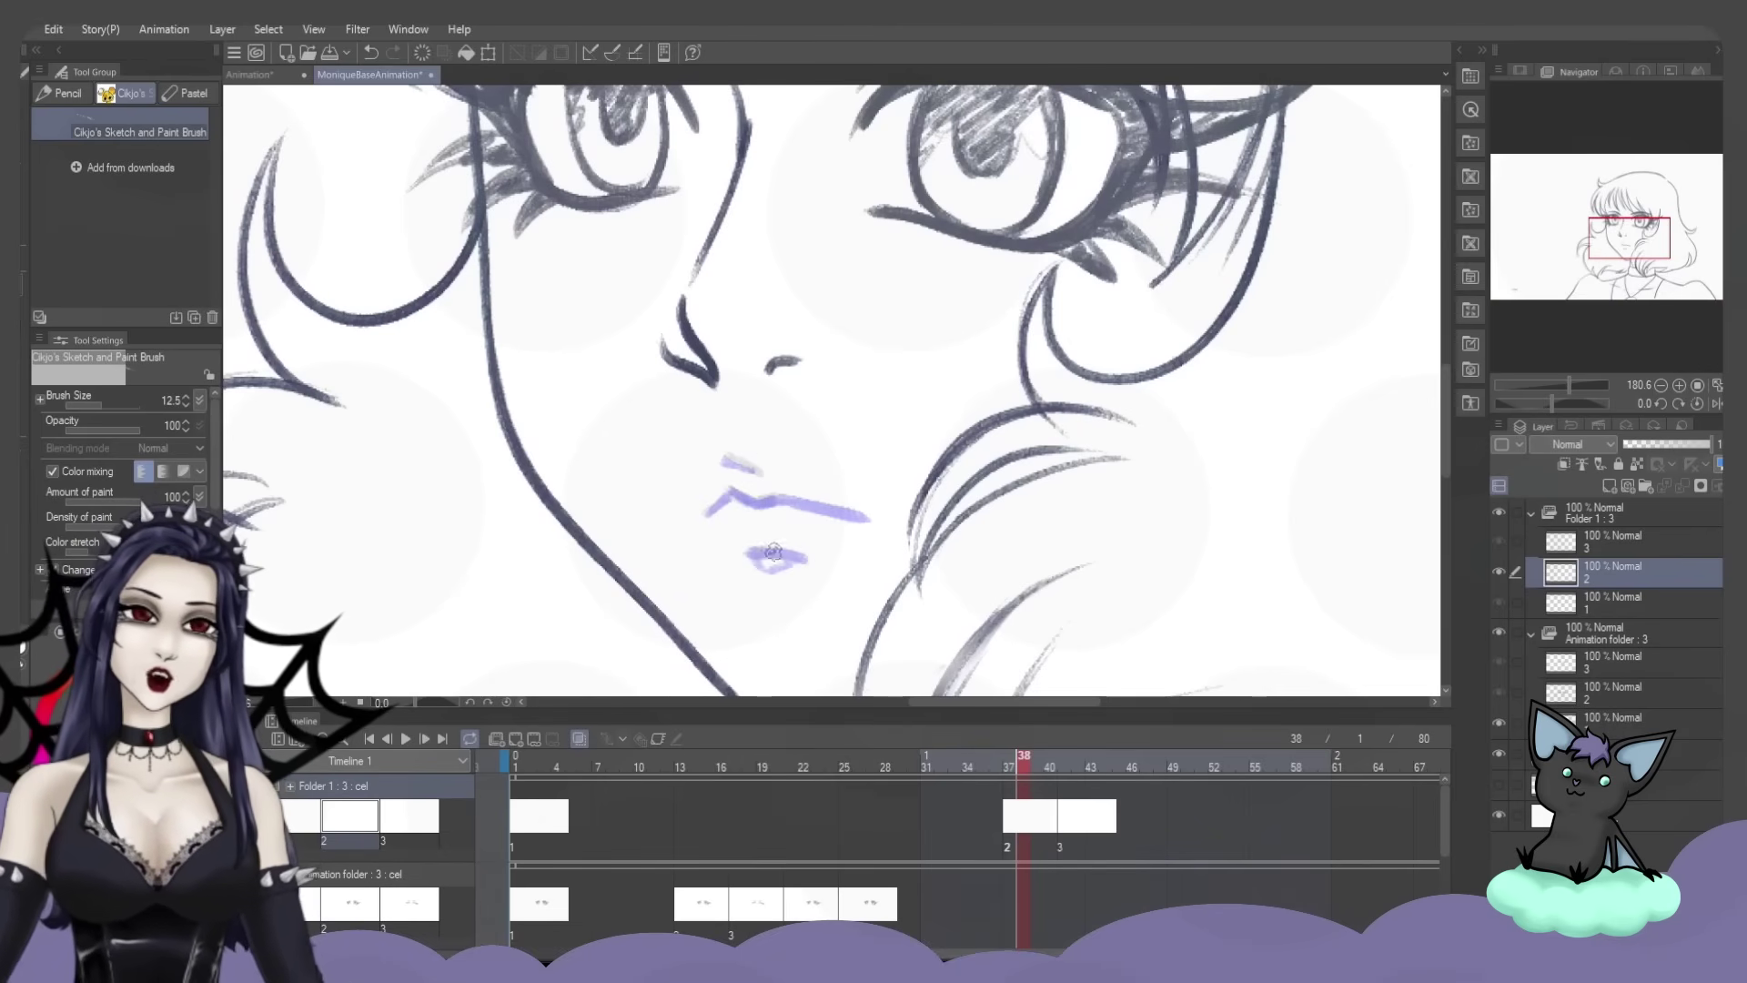
left_click_drag(728, 469, 826, 496)
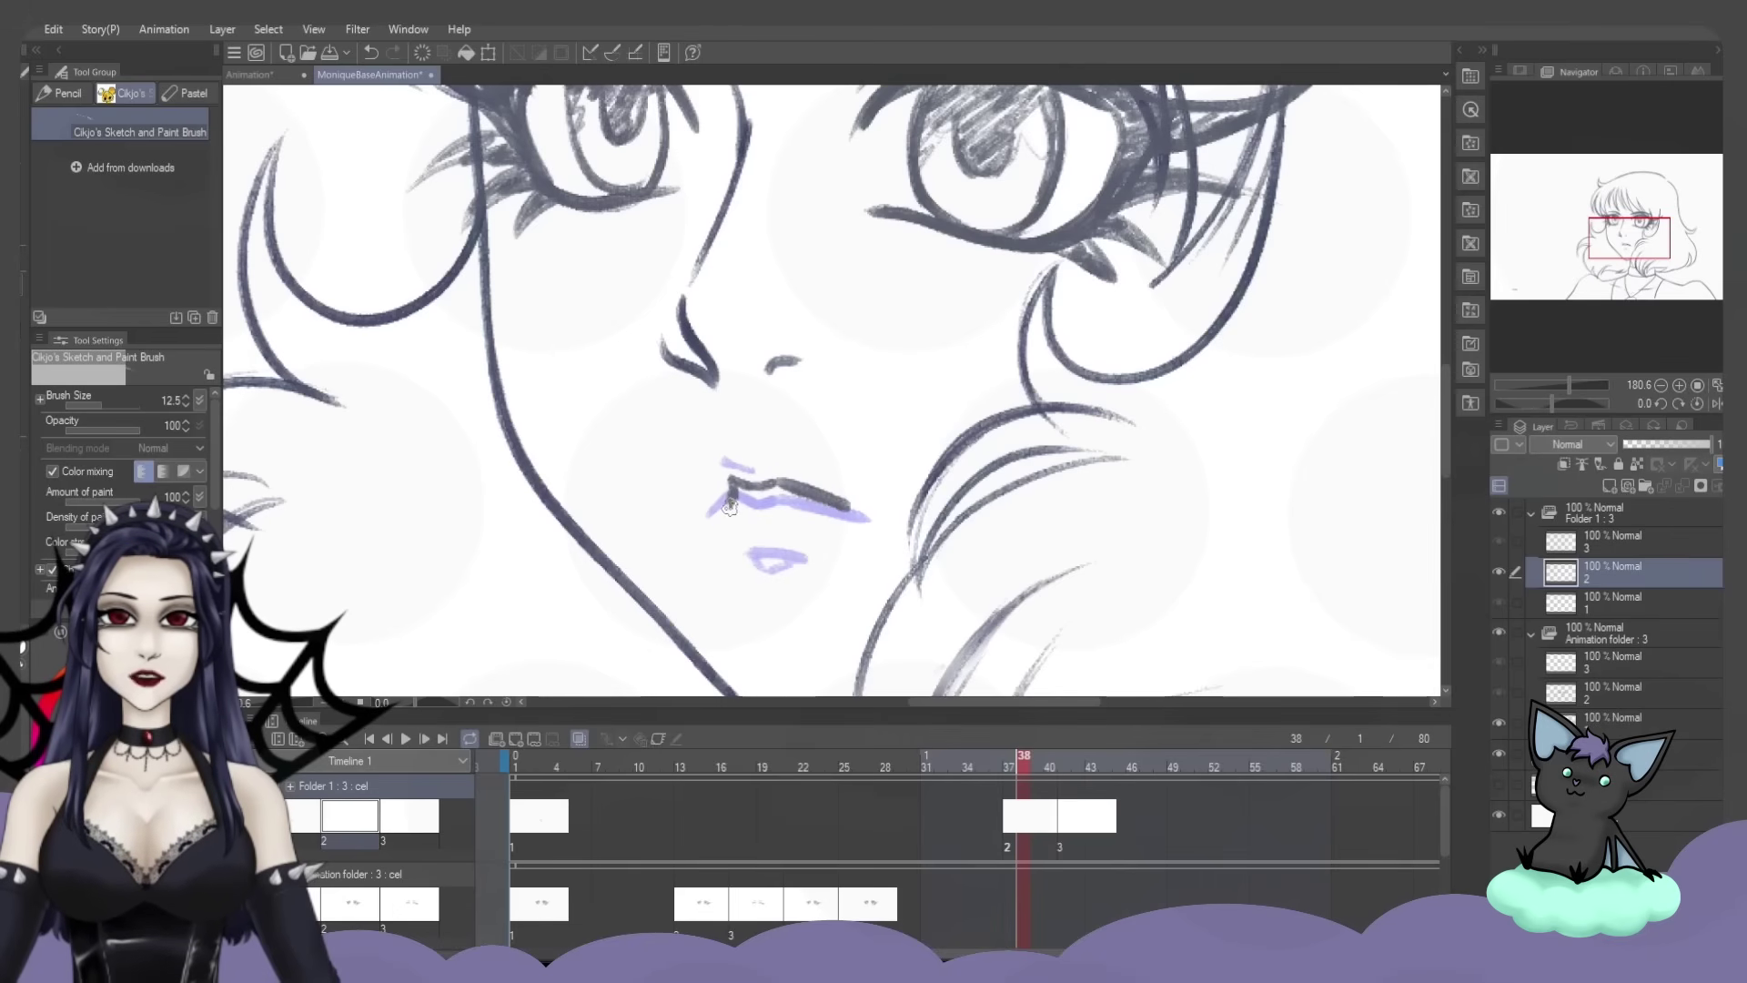
scroll(787, 514, "down", 3)
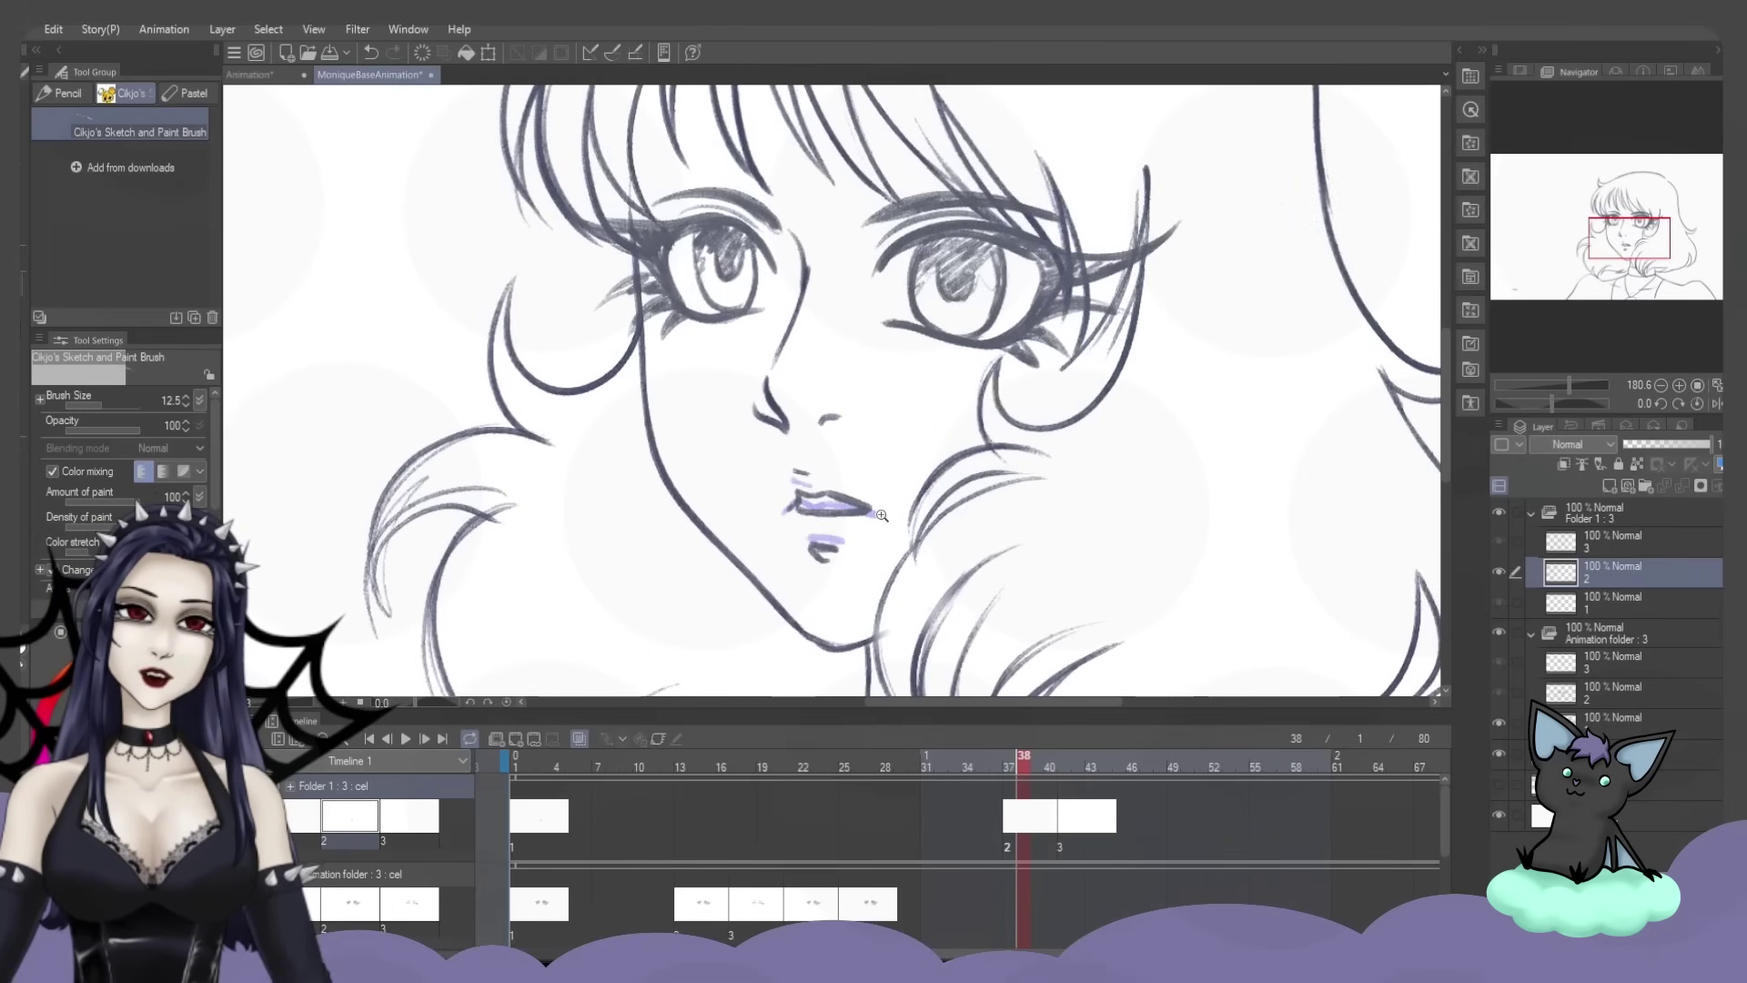
Draw a wider open mouth on Folder 1's cel 3, using the onion-skinned cel 2 as guide
left_click(1108, 822)
scroll(838, 501, "up", 4)
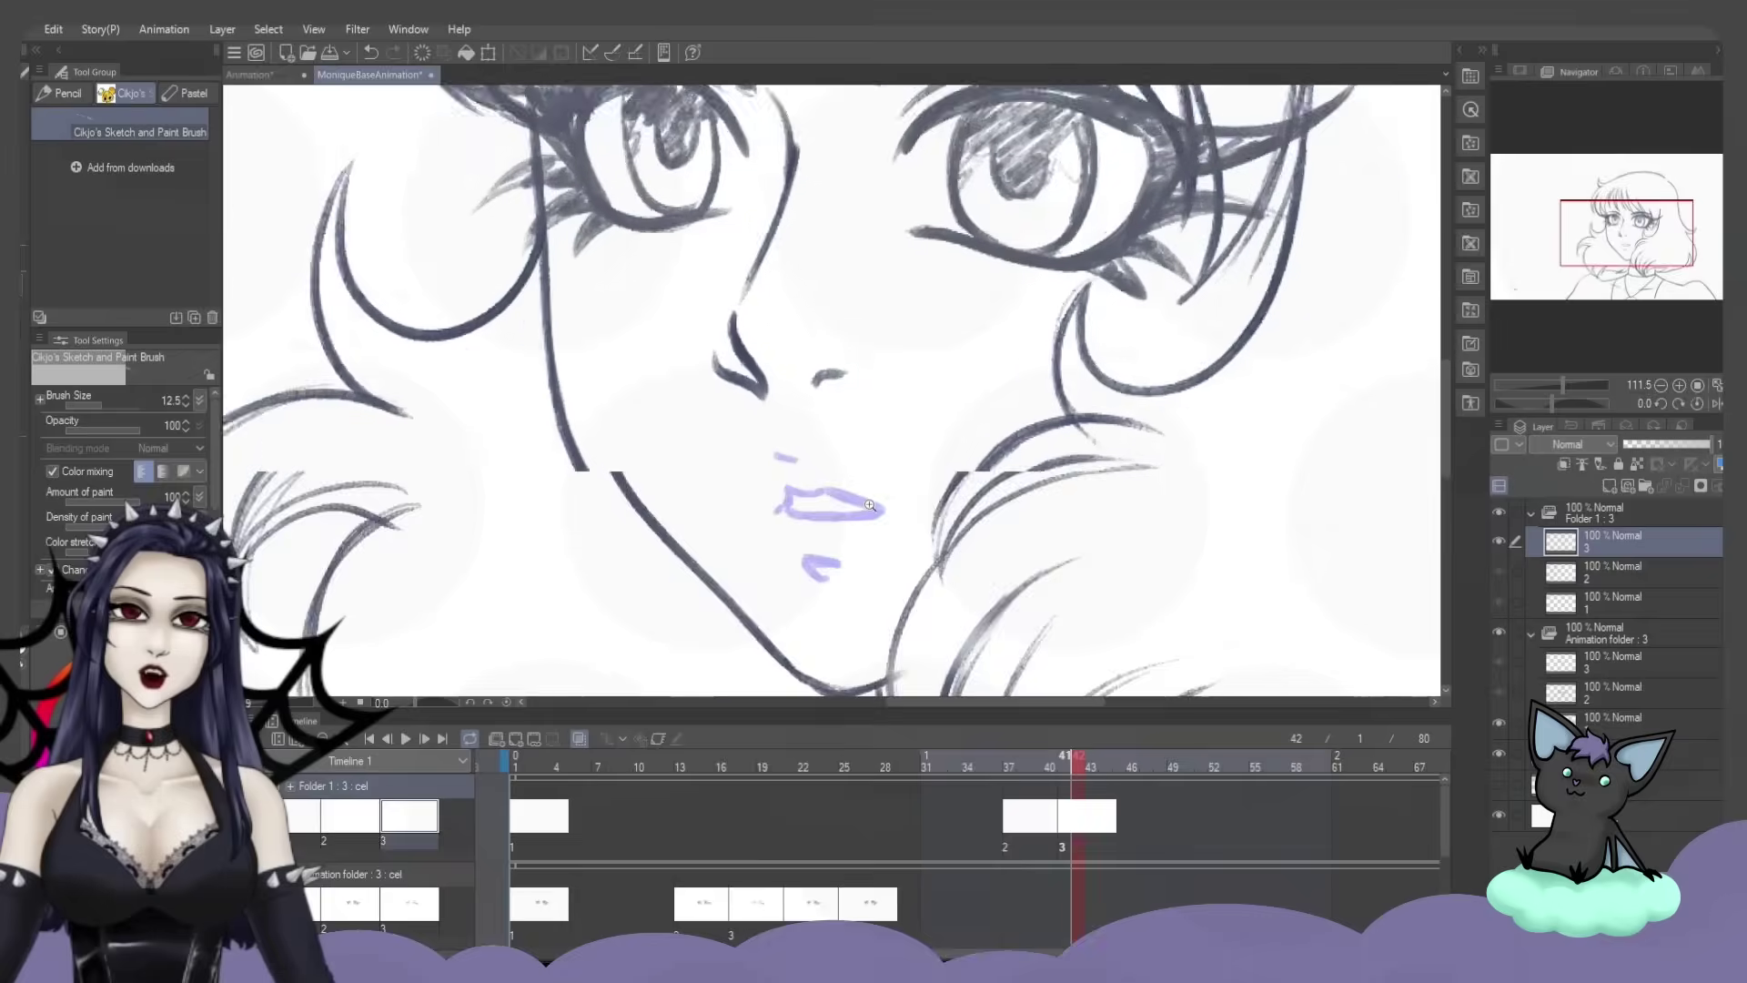
mouse_move(753, 452)
left_mouse_down()
mouse_move(831, 461)
mouse_move(898, 508)
mouse_move(765, 455)
mouse_move(759, 526)
mouse_move(854, 540)
mouse_move(780, 466)
left_mouse_up()
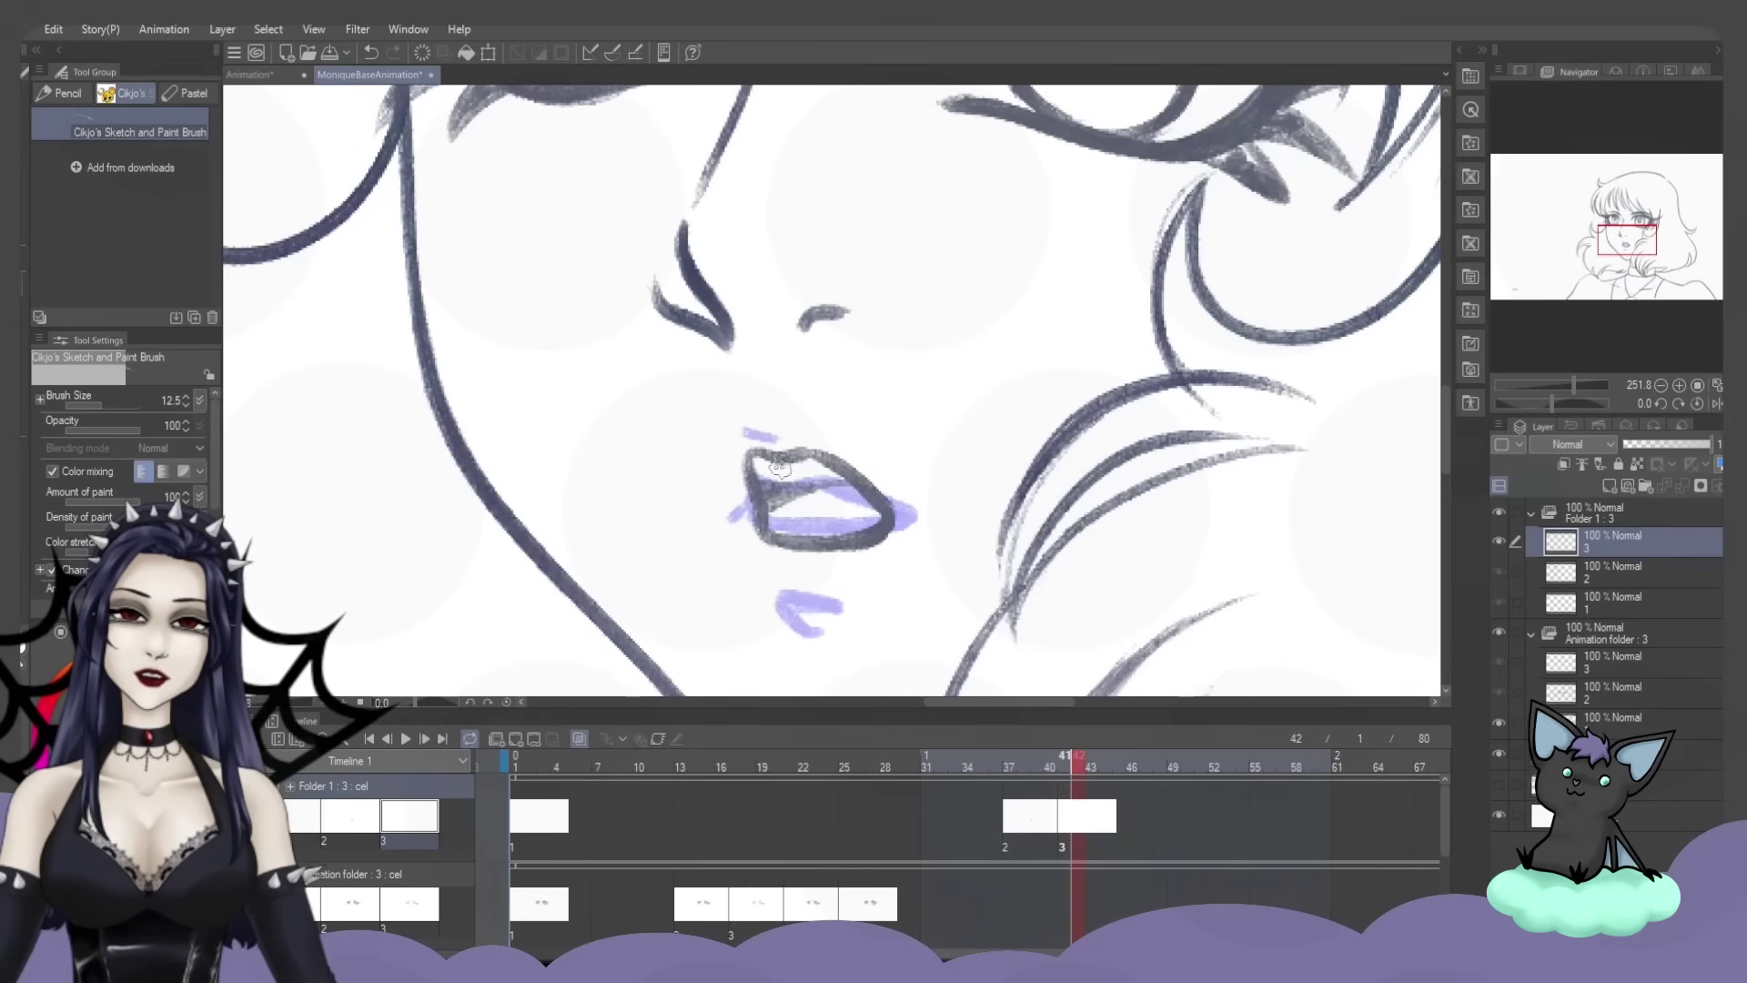
scroll(887, 558, "down", 7)
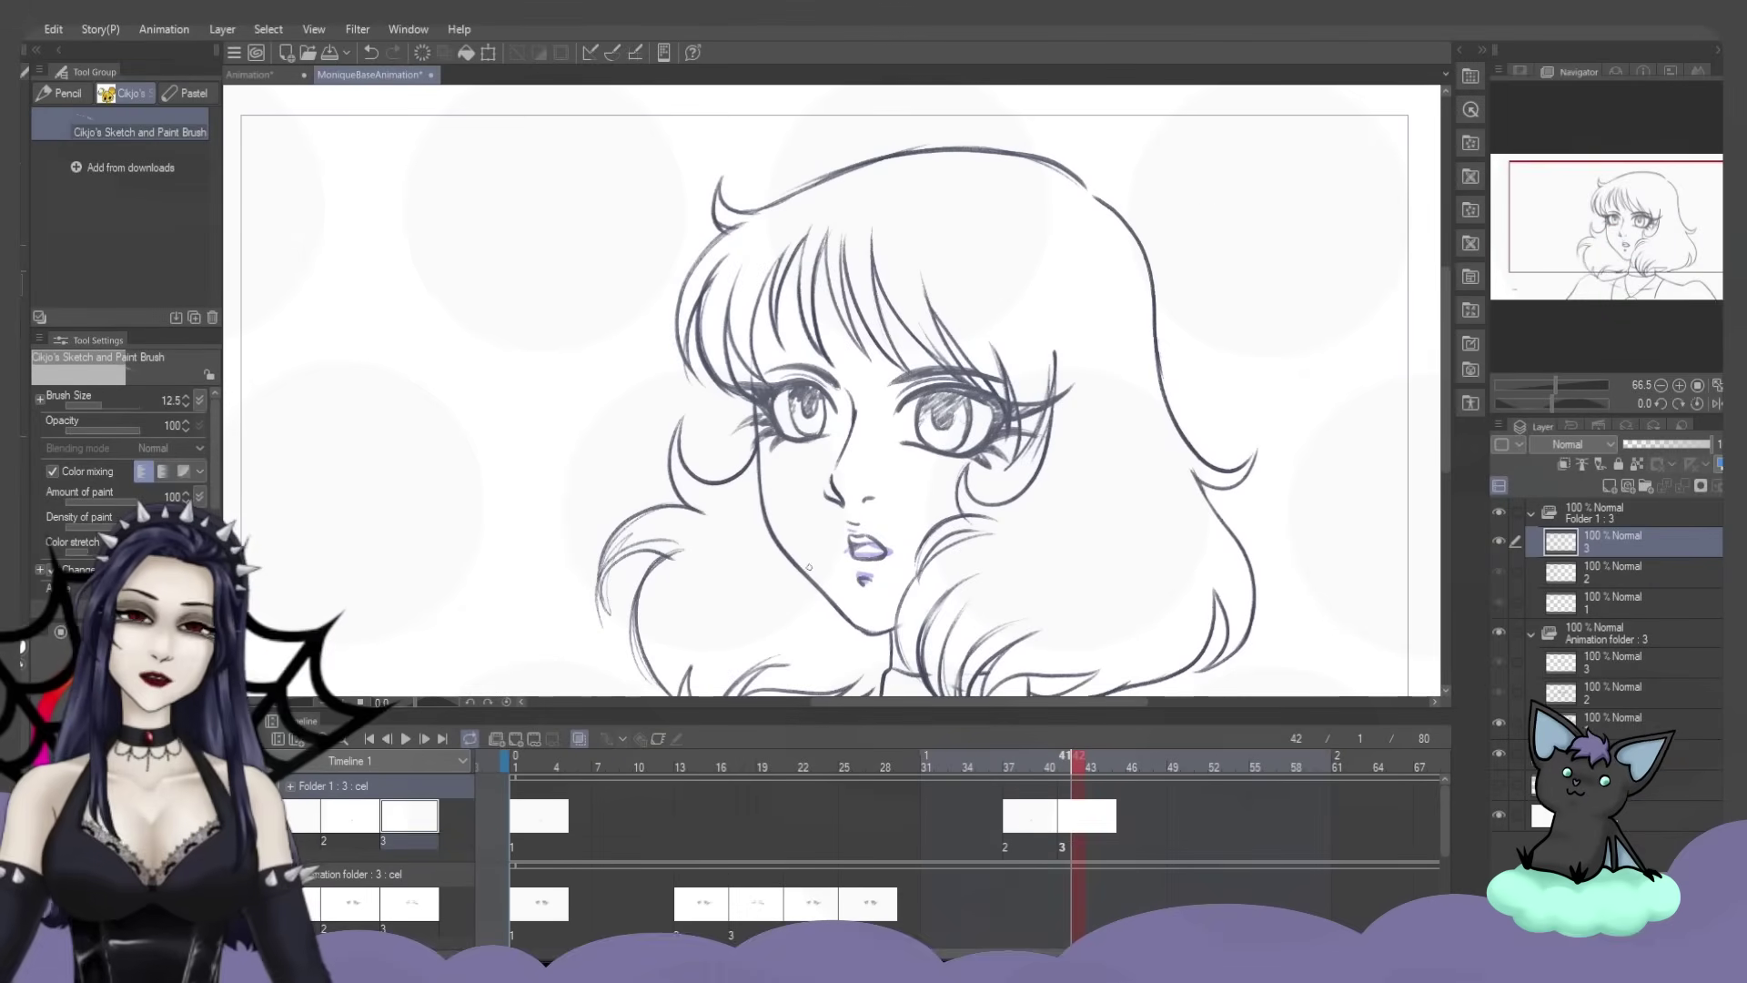
Assign cel 2 at frame 45 and cel 1 at frame 49 of the Folder 1 track to close the mouth
right_click(1119, 822)
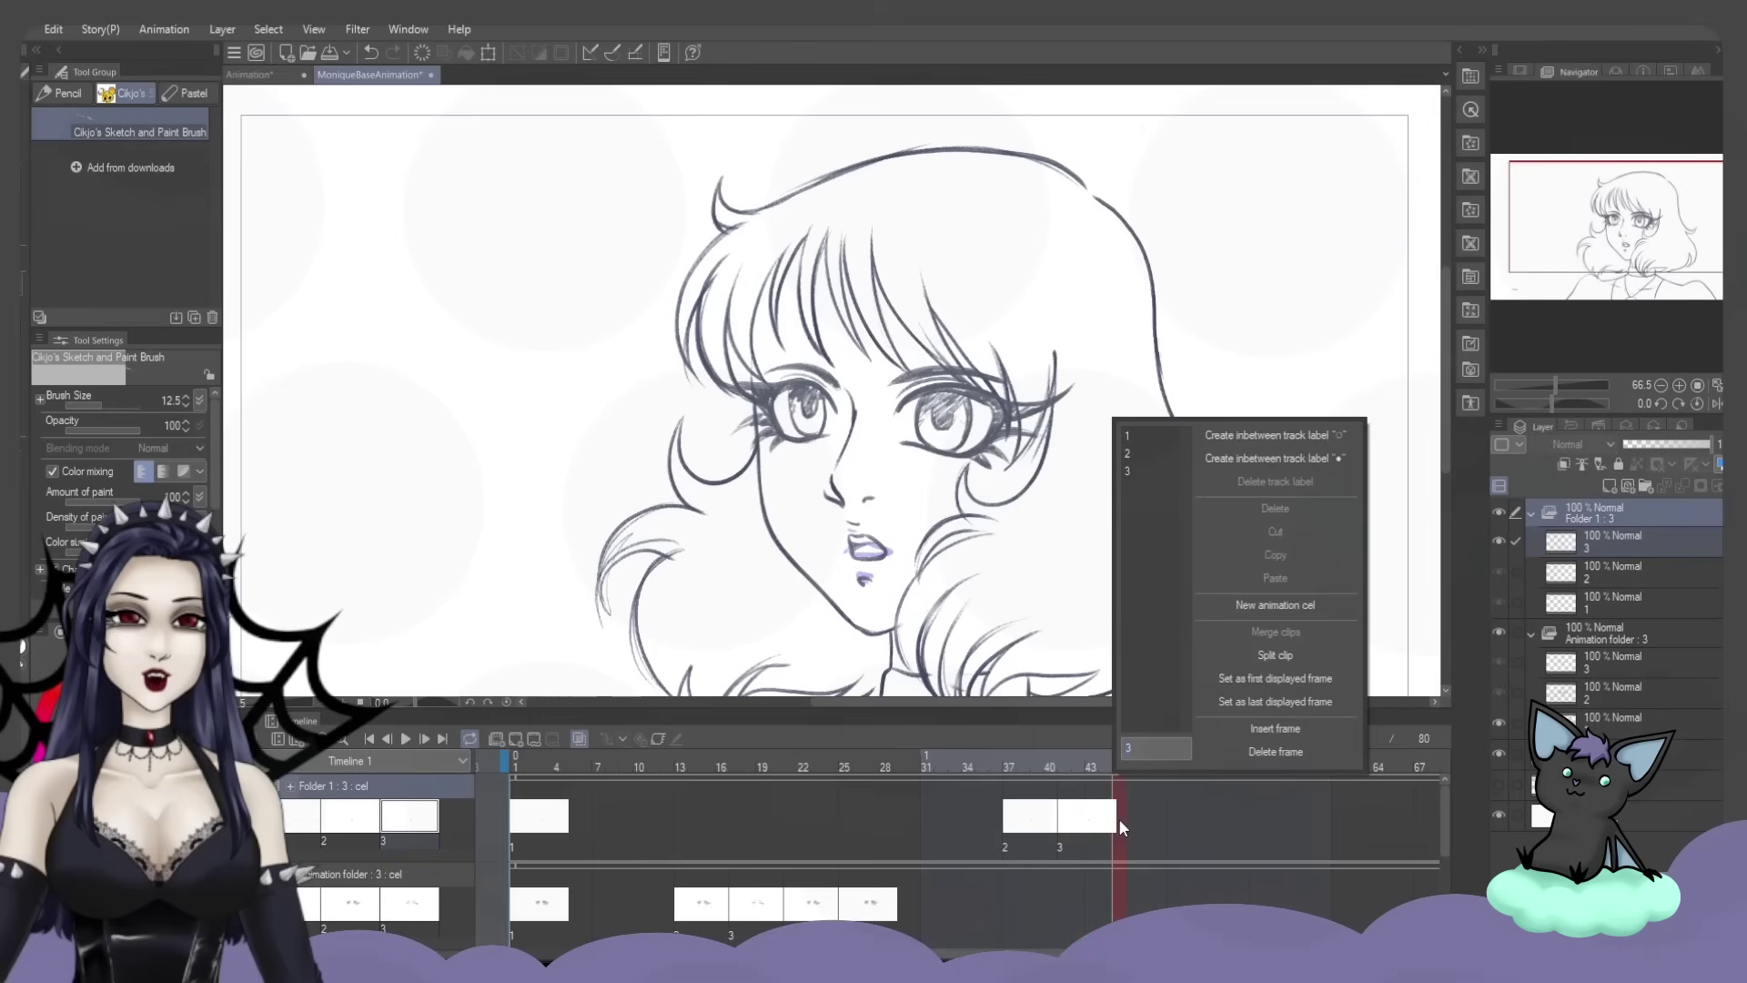
left_click(1145, 451)
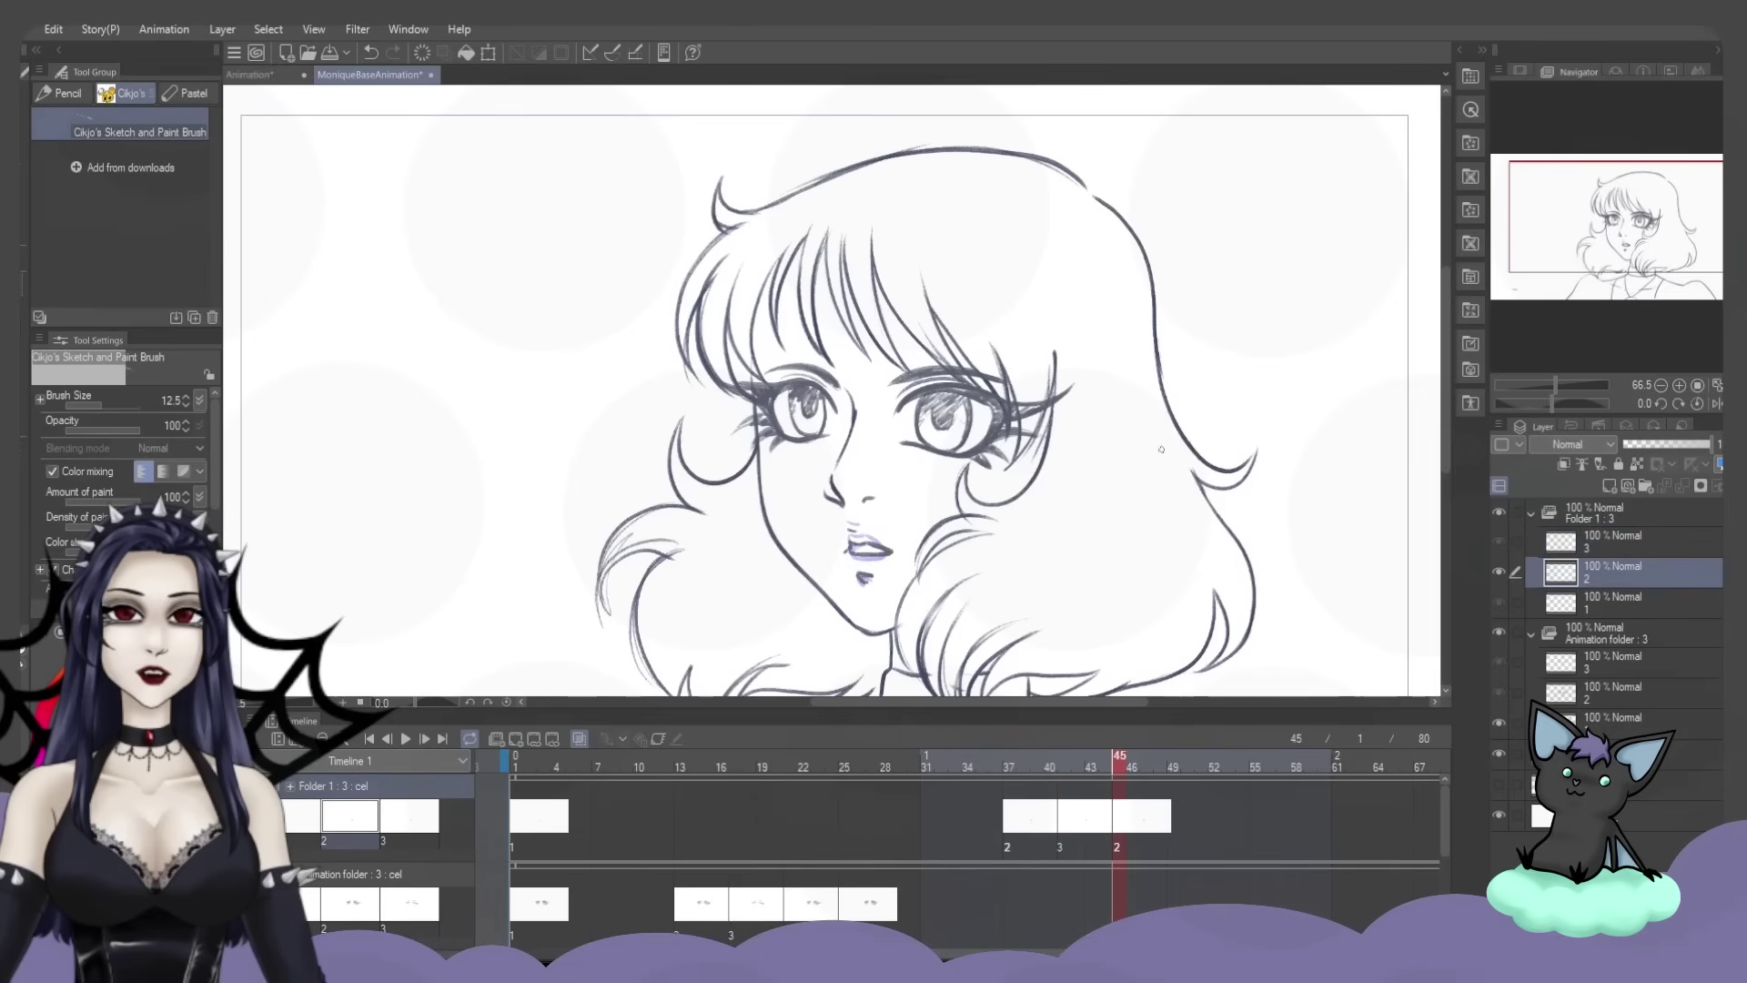
right_click(1169, 823)
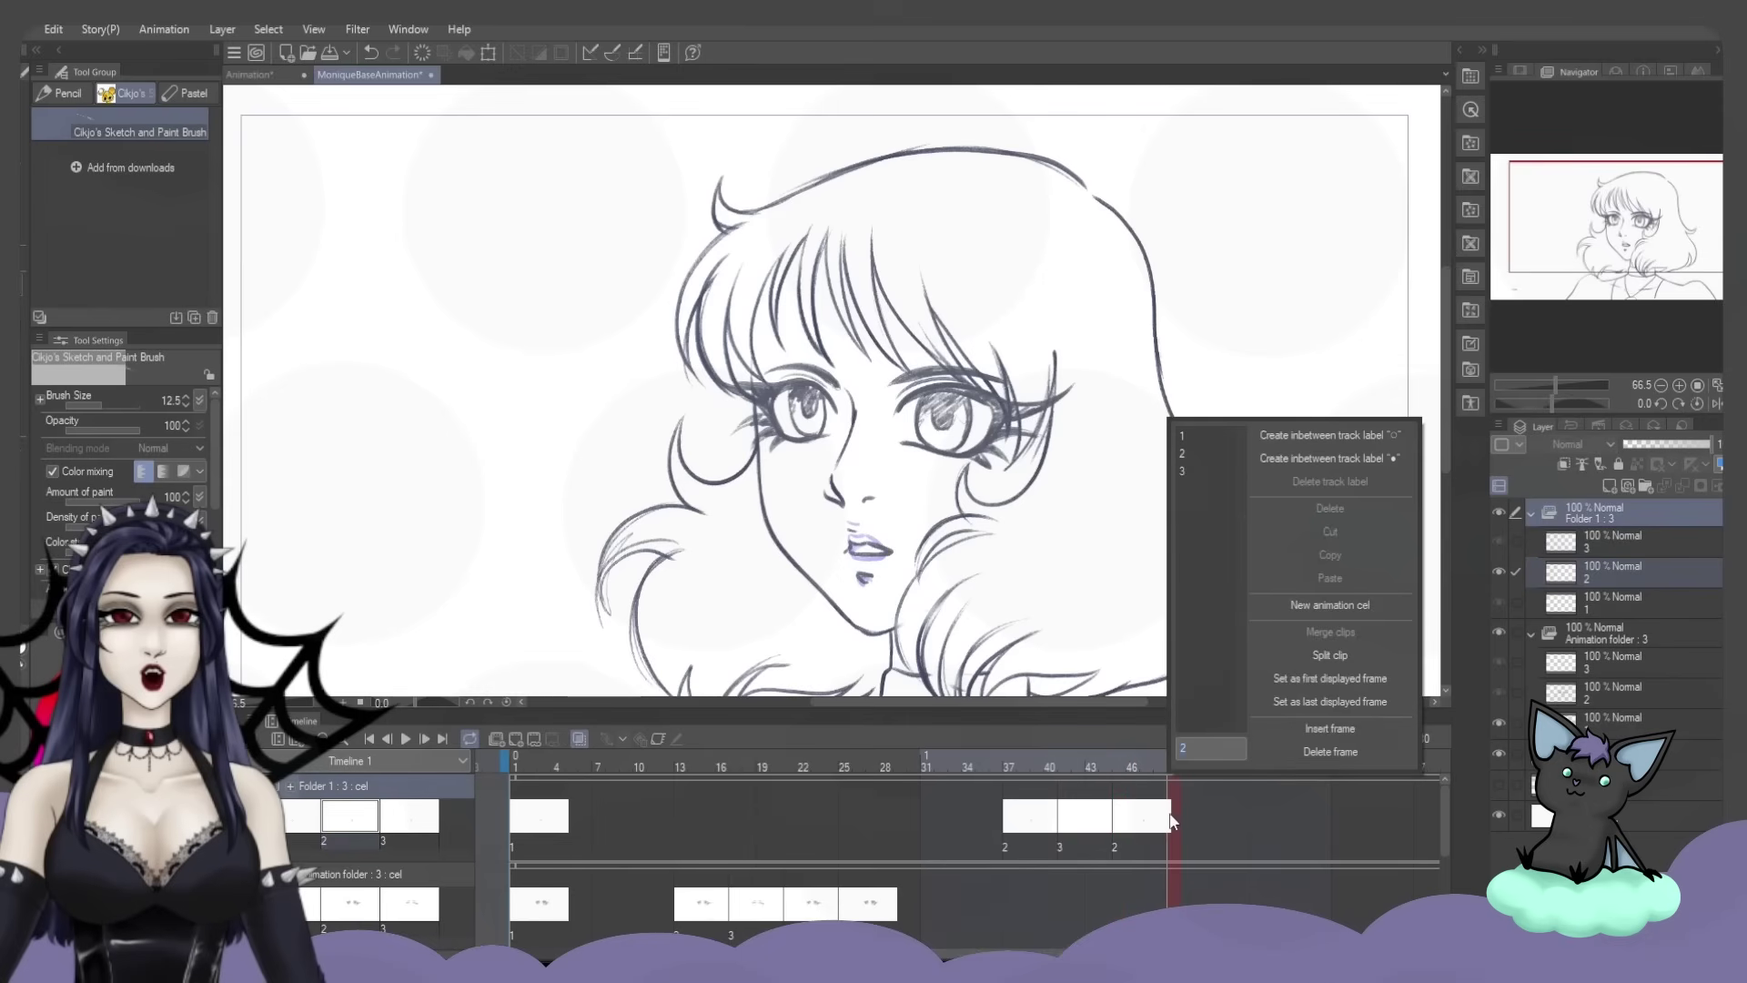
left_click(1205, 435)
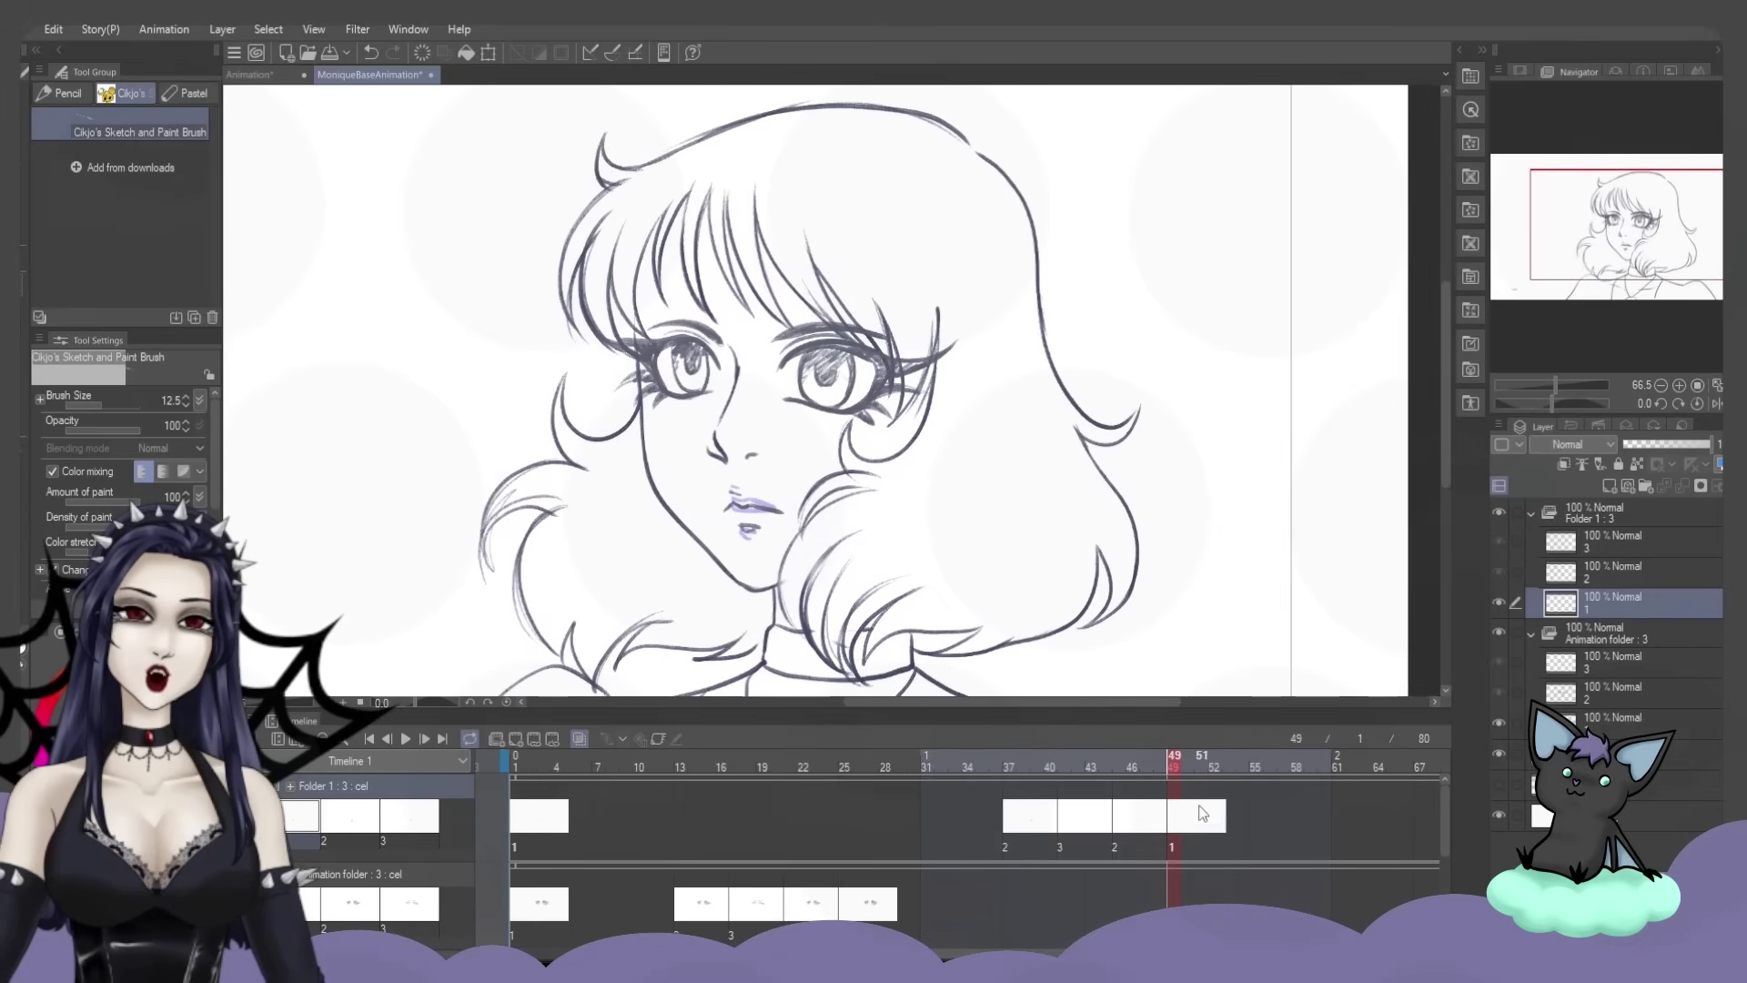
Assign cel 2 at frame 56 and cel 3 at frame 60 of the Folder 1 track to reopen the mouth
left_click(1255, 823)
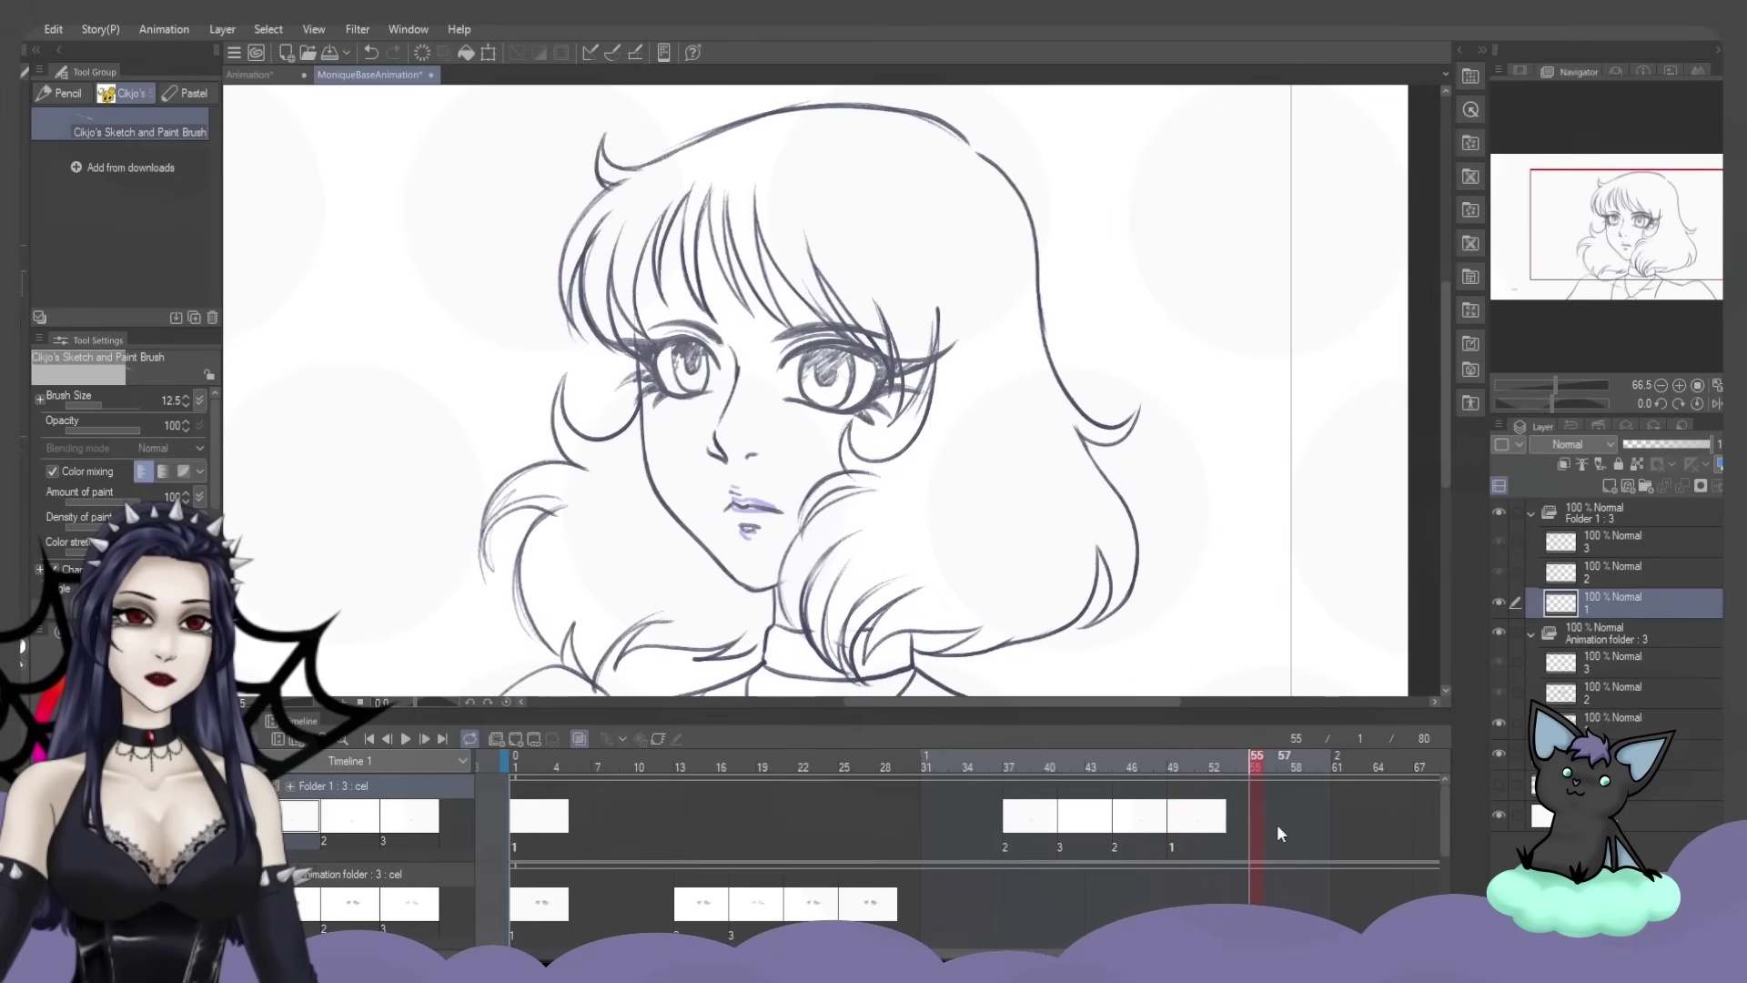
left_click(1273, 823)
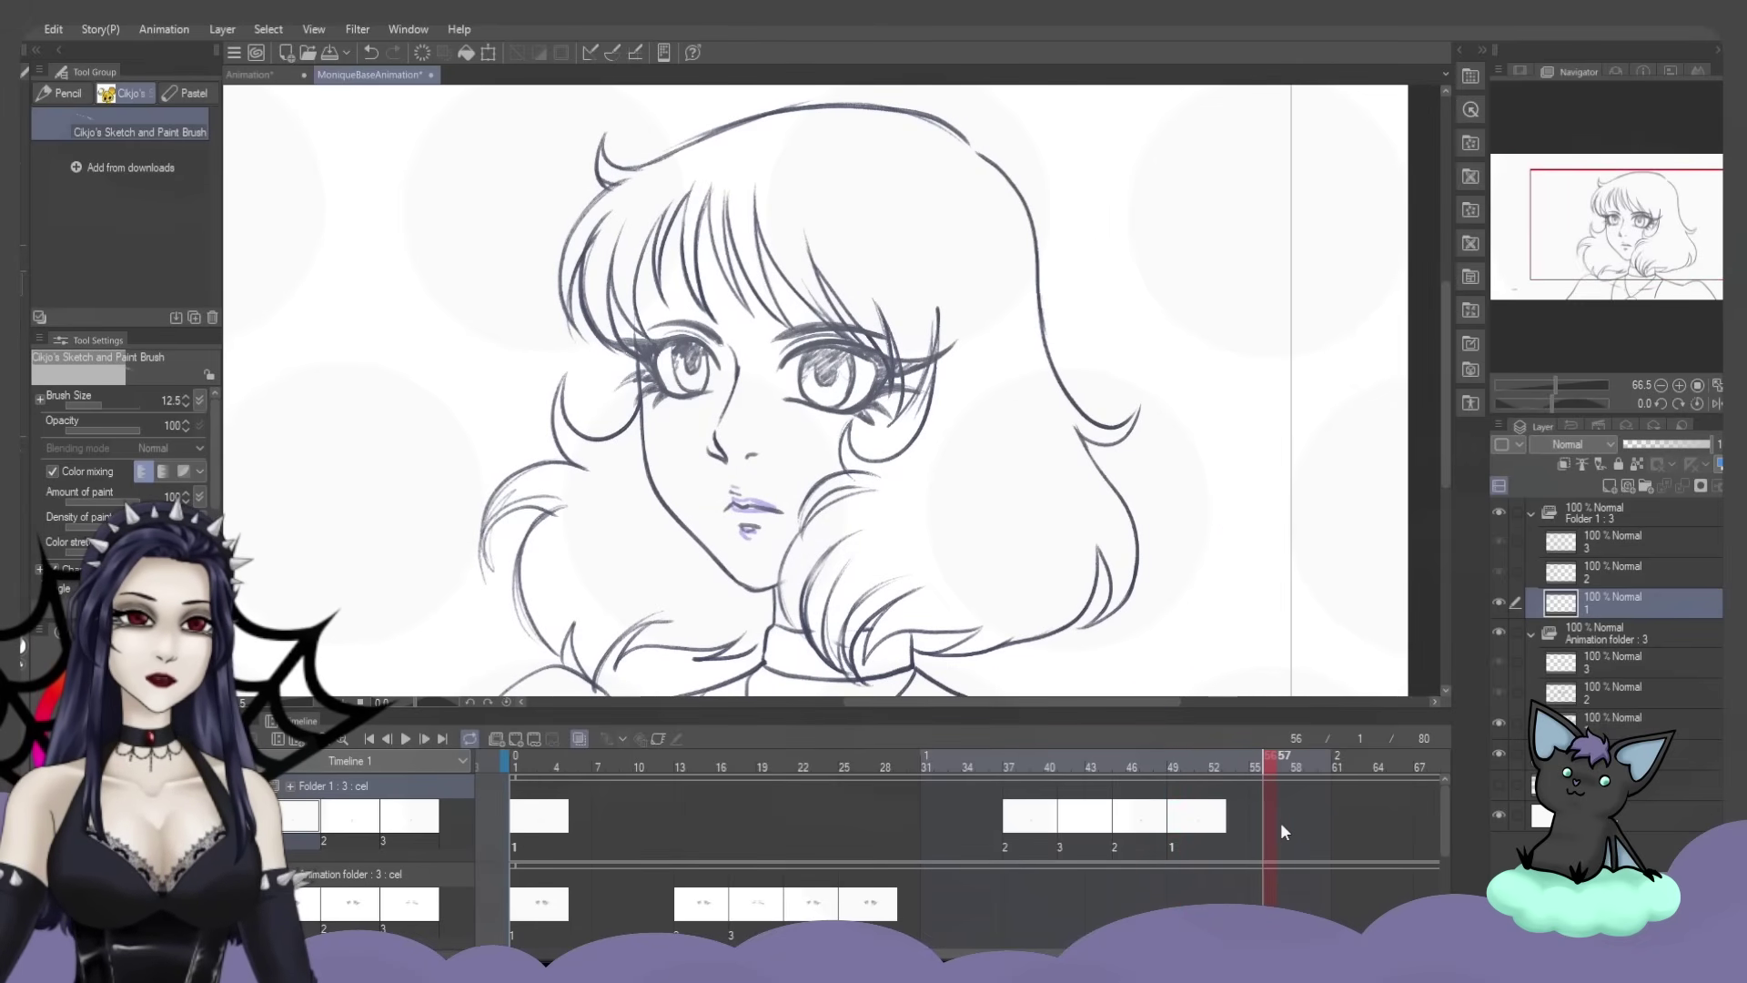
right_click(1265, 823)
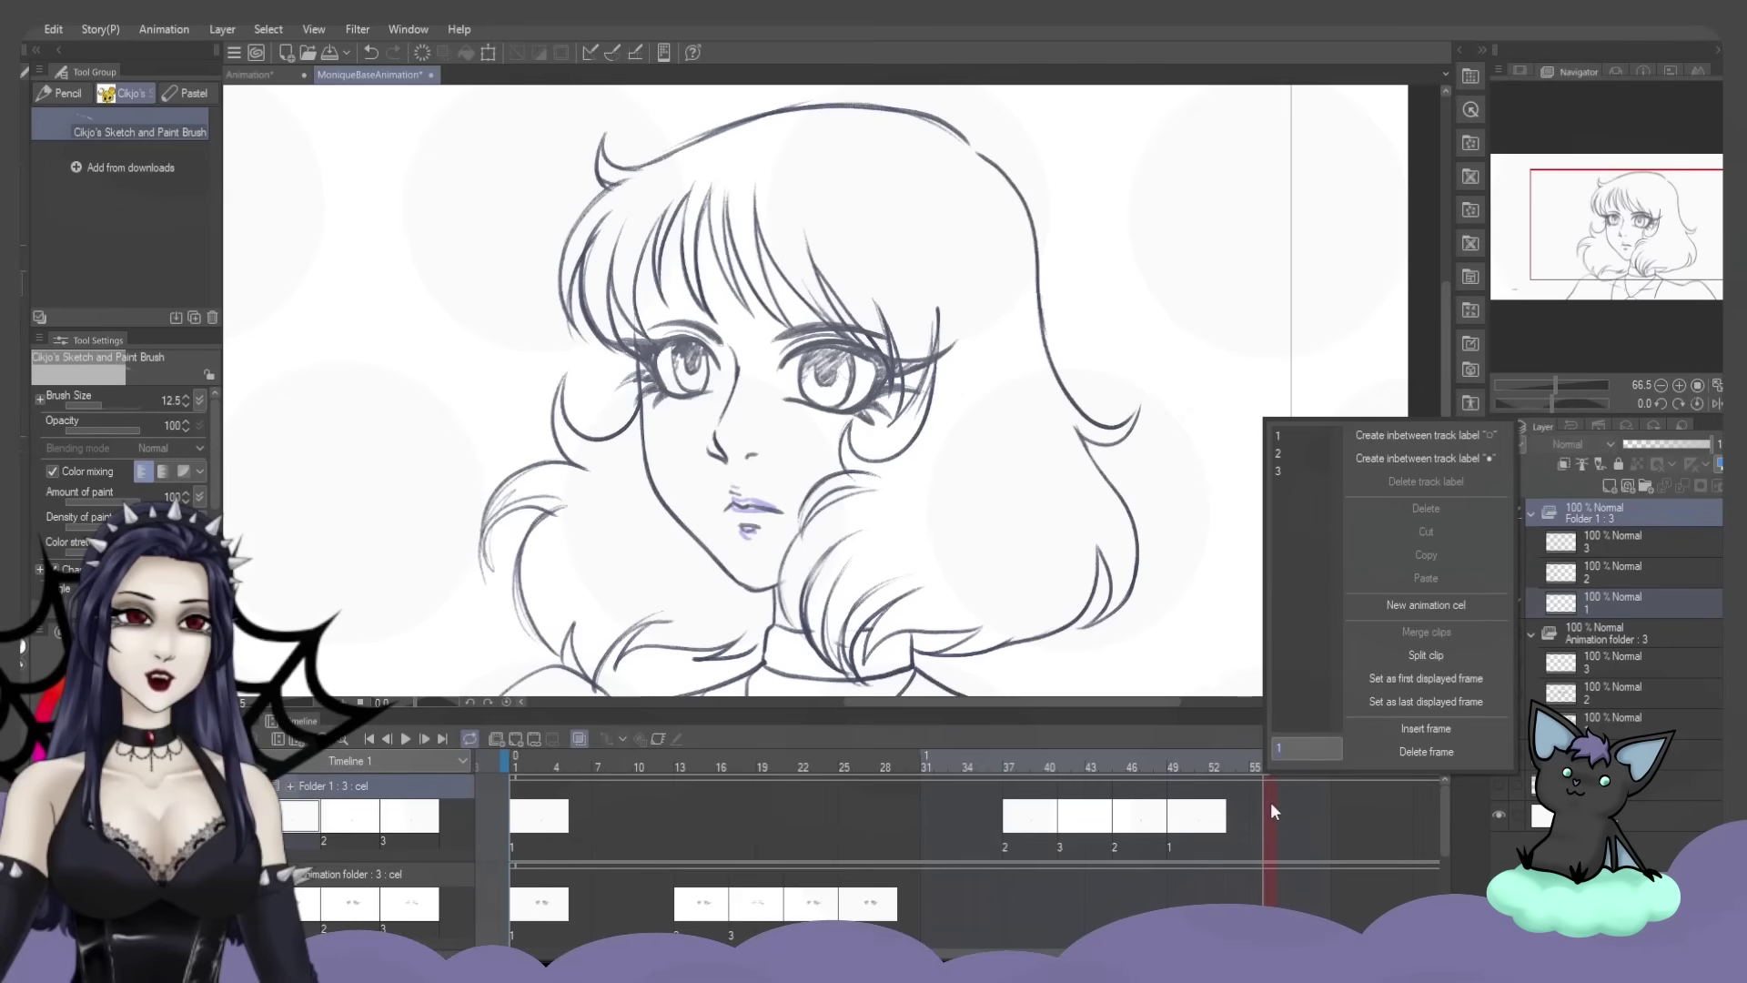
left_click(1296, 455)
right_click(1321, 823)
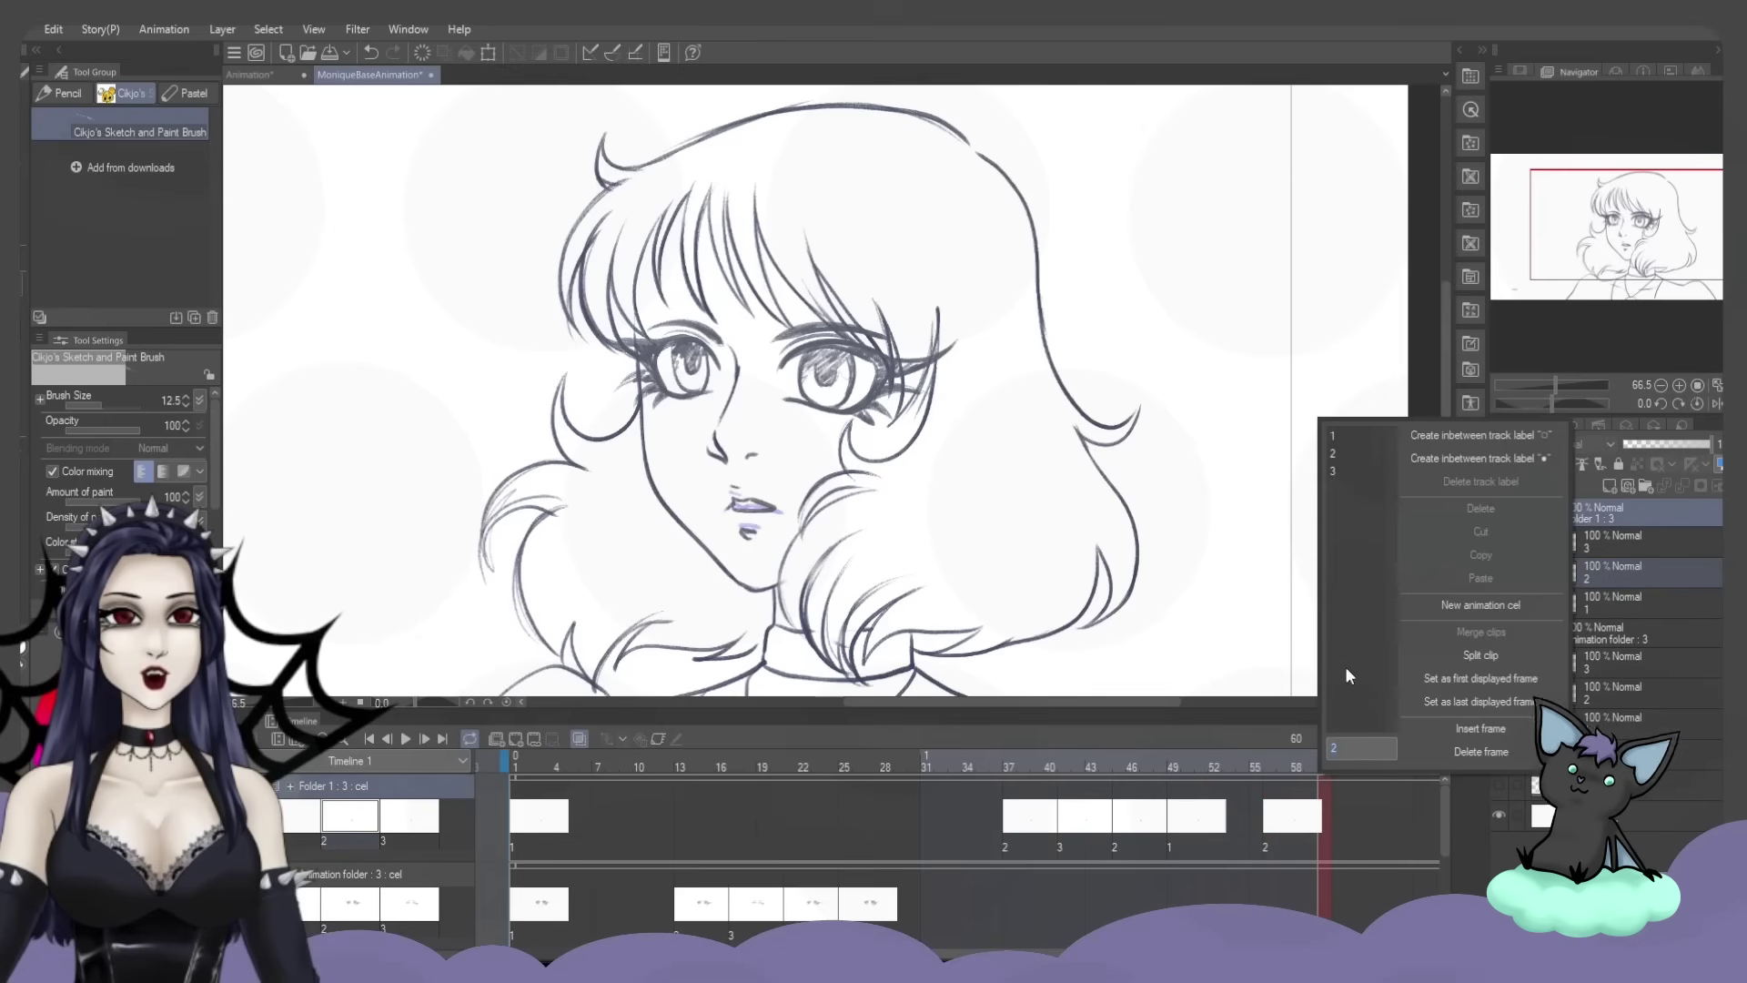
left_click(1347, 471)
right_click(1380, 823)
key("Escape")
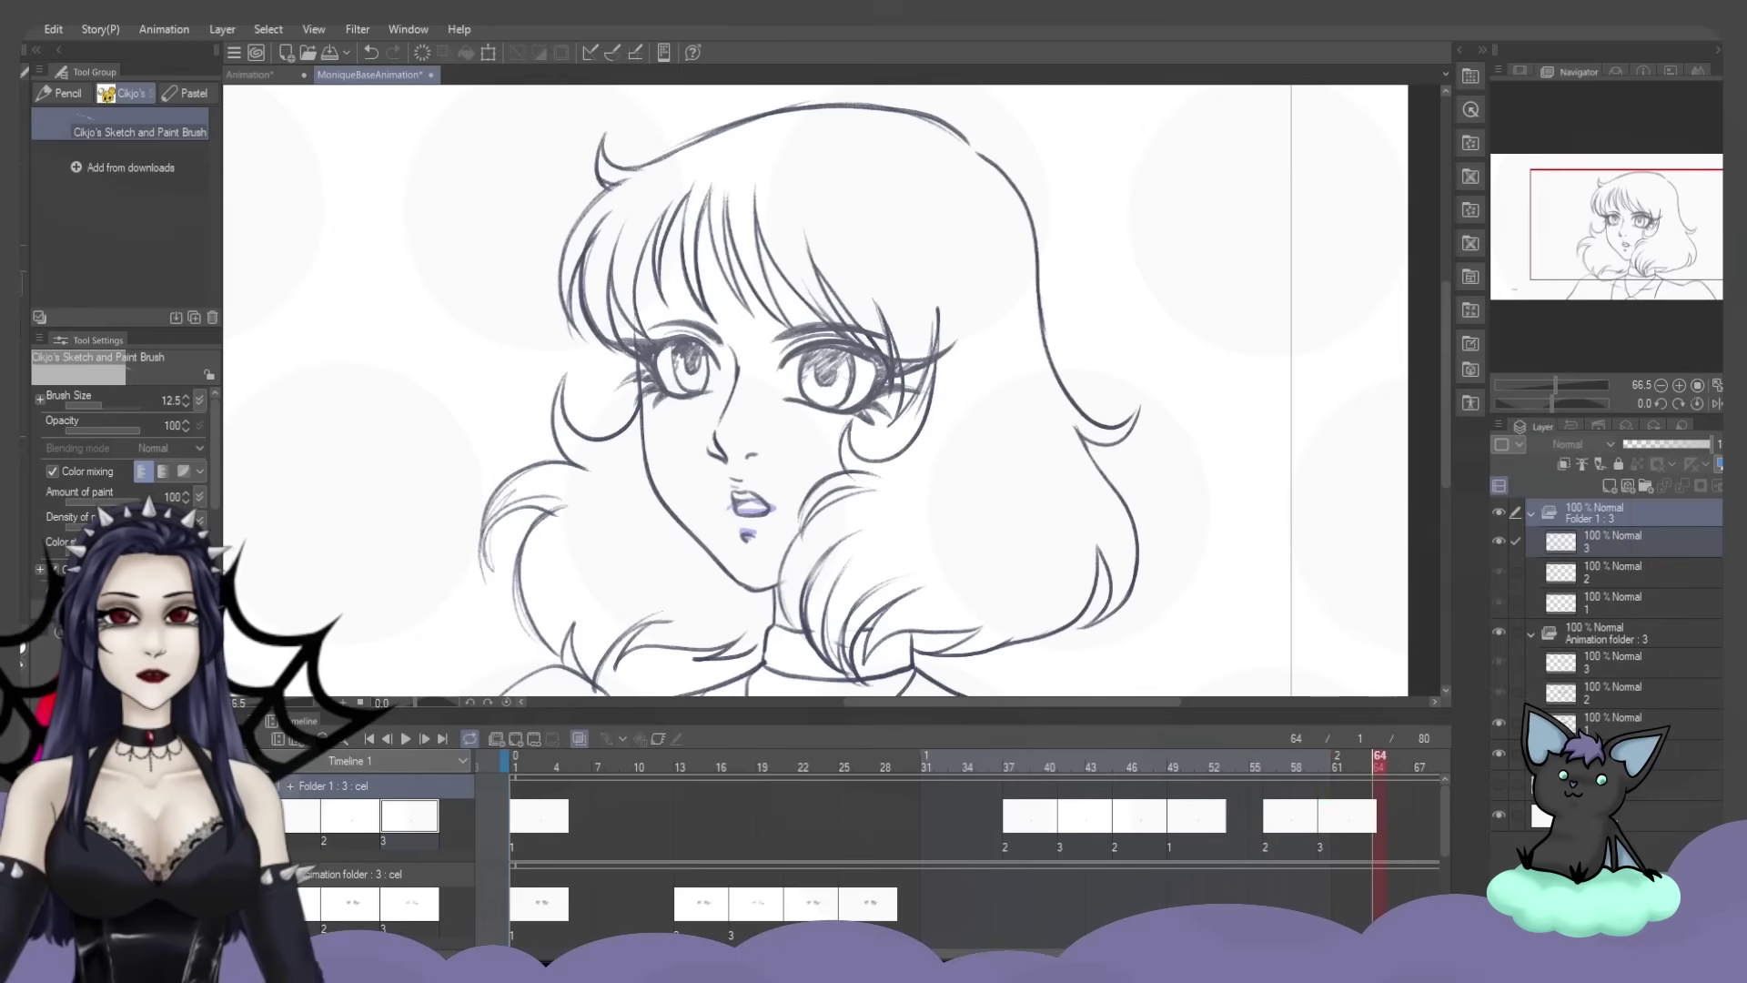
Play the blink and mouth animation from its first frame with the whole canvas in view
key("Home")
scroll(1618, 230, "down", 3)
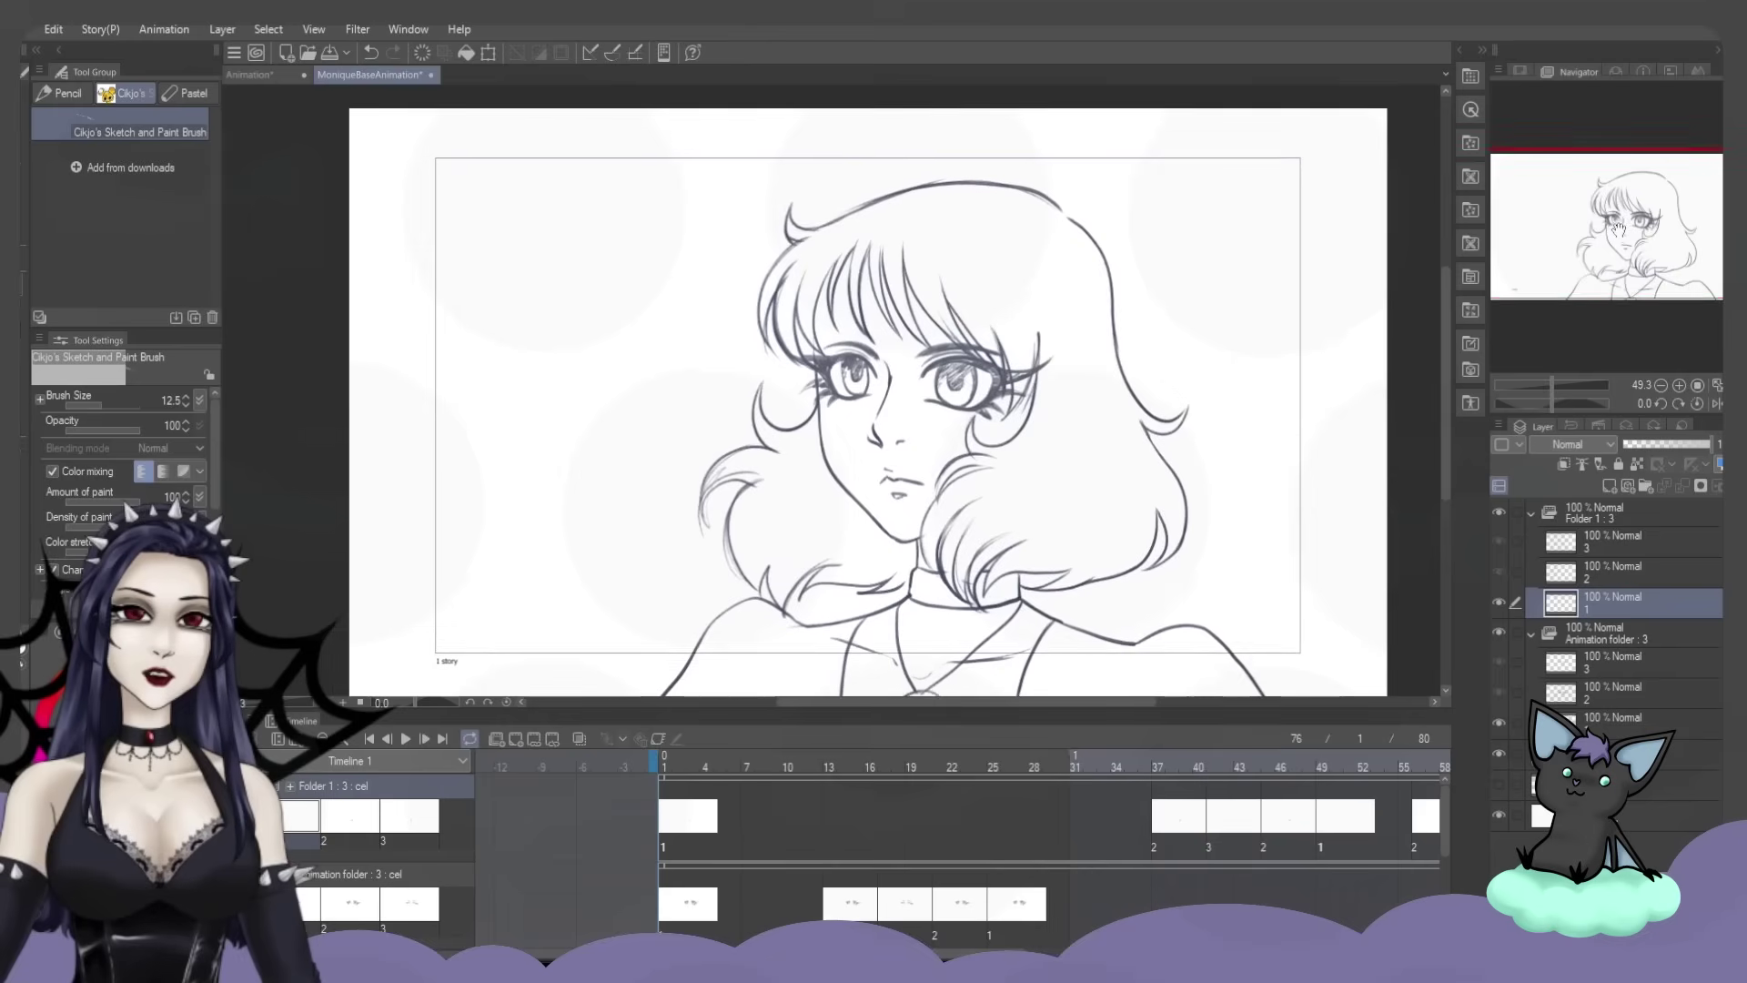
left_click(404, 739)
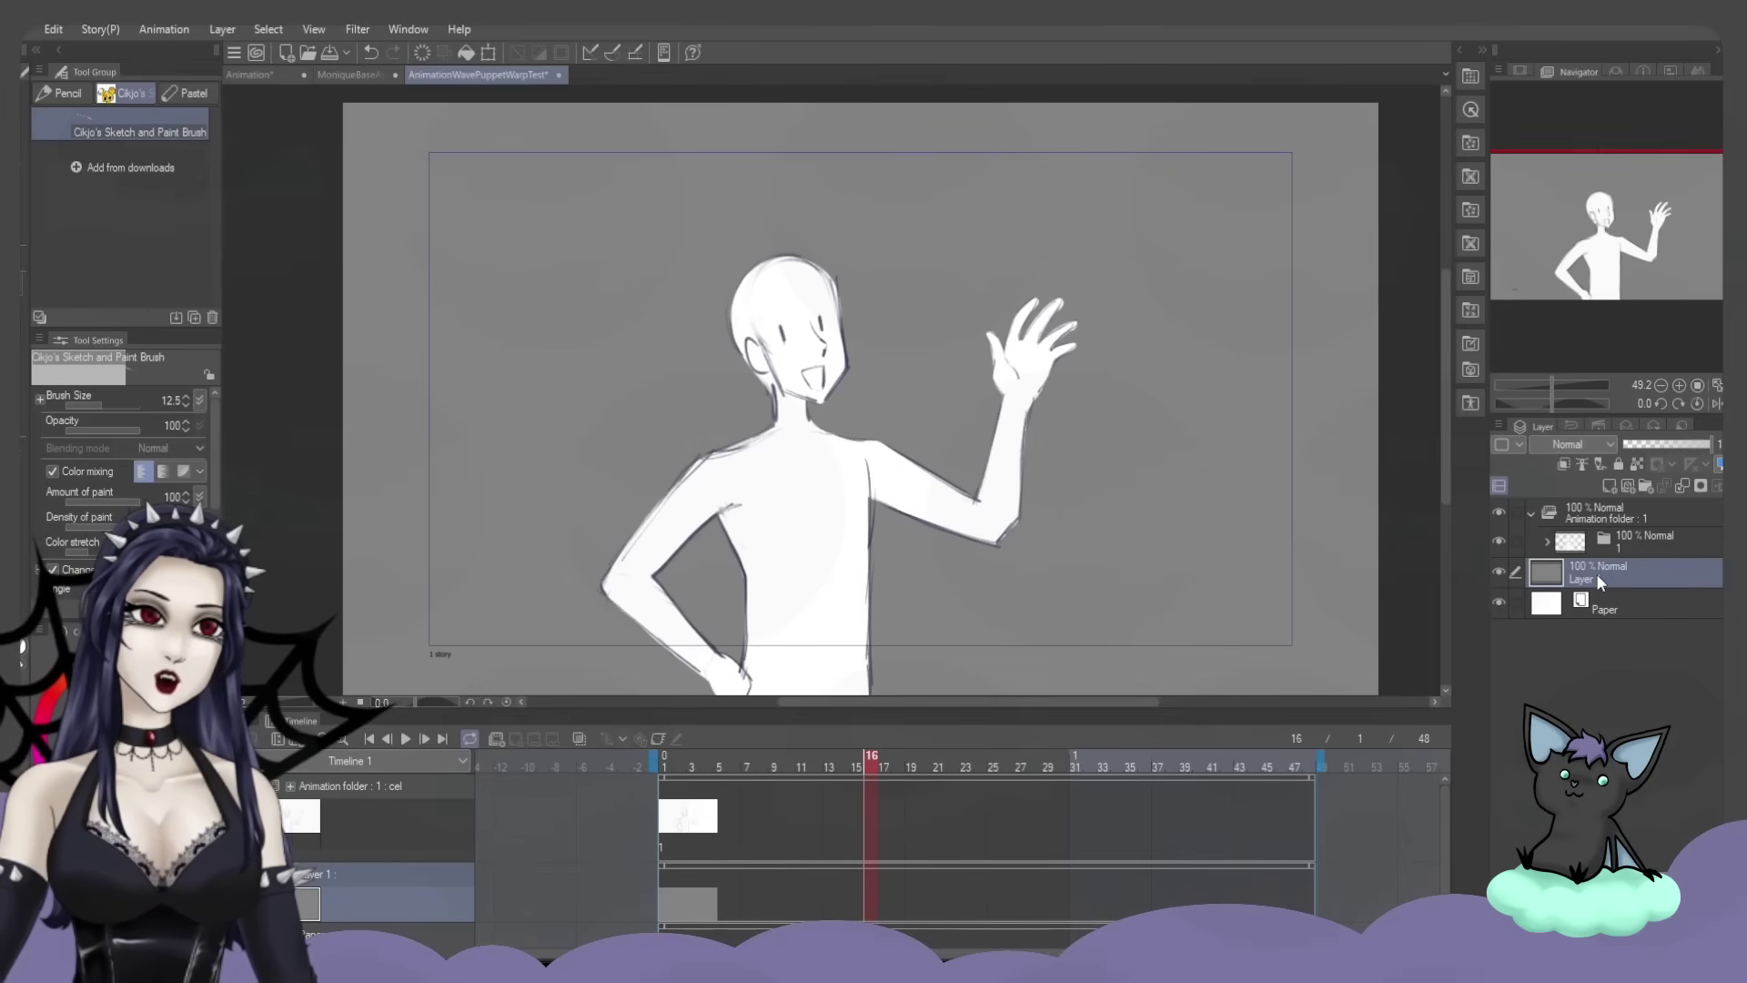
Place the Dusk background material from the Color pattern materials behind the waving figure, above Layer 1
left_click_drag(1583, 232, 1590, 234)
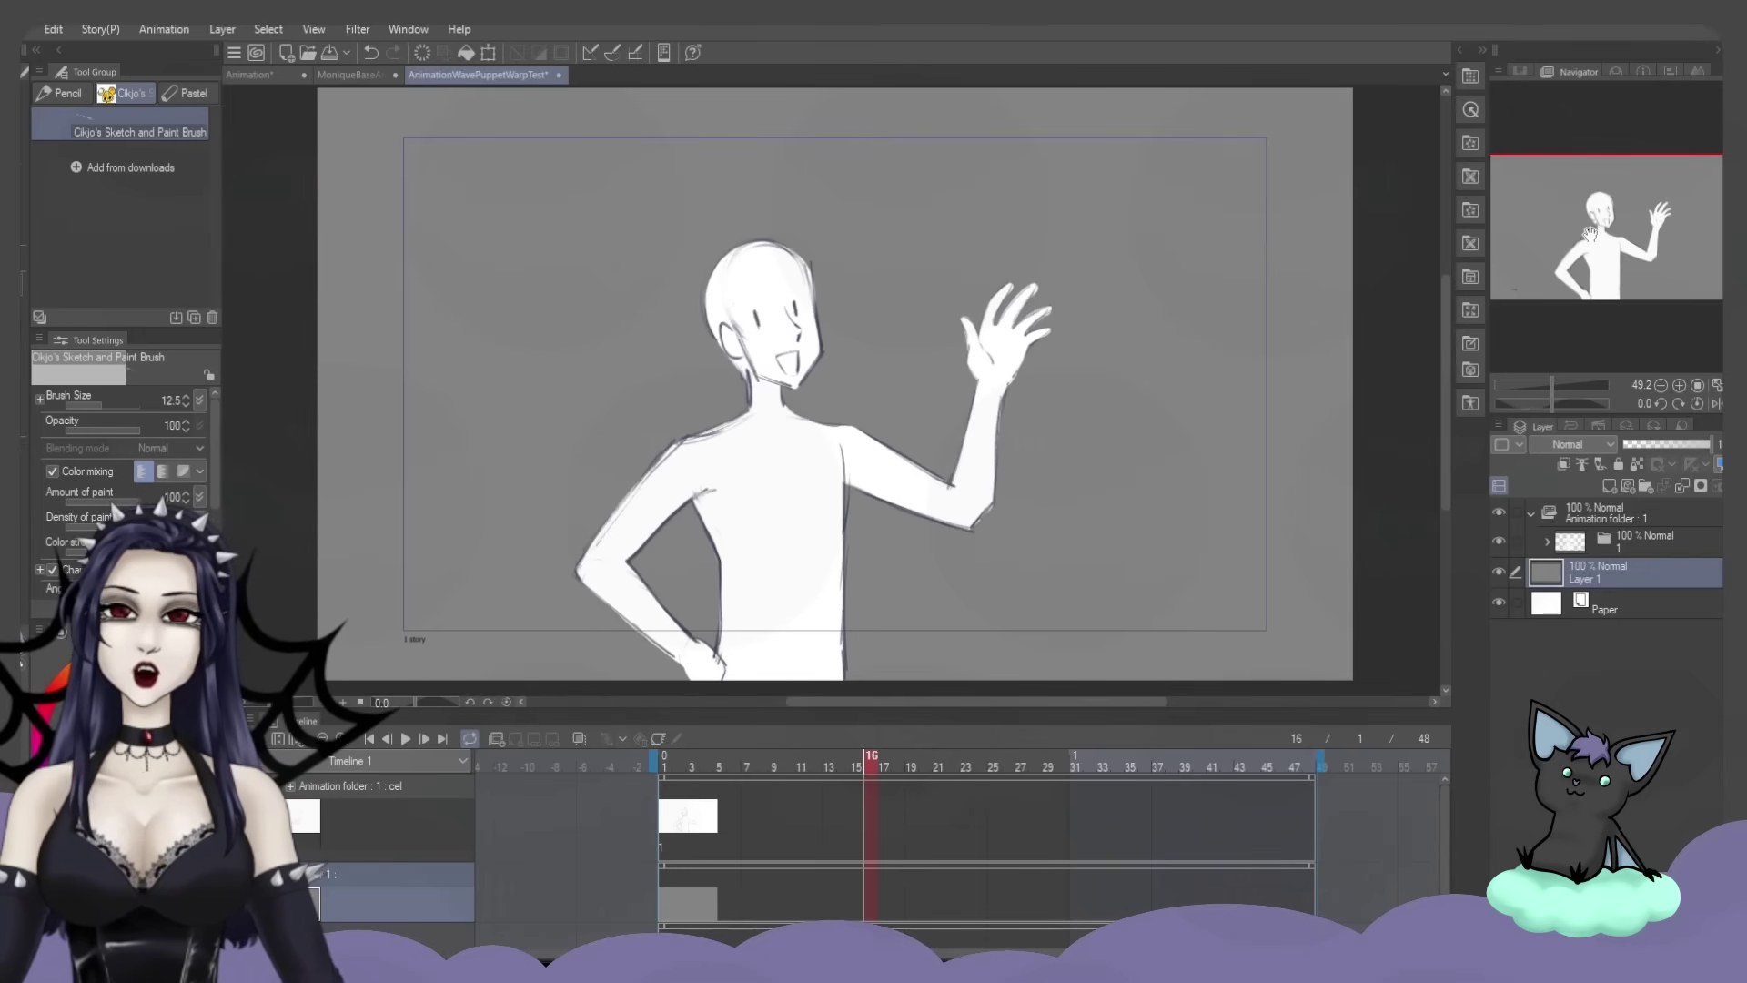
left_click(1470, 77)
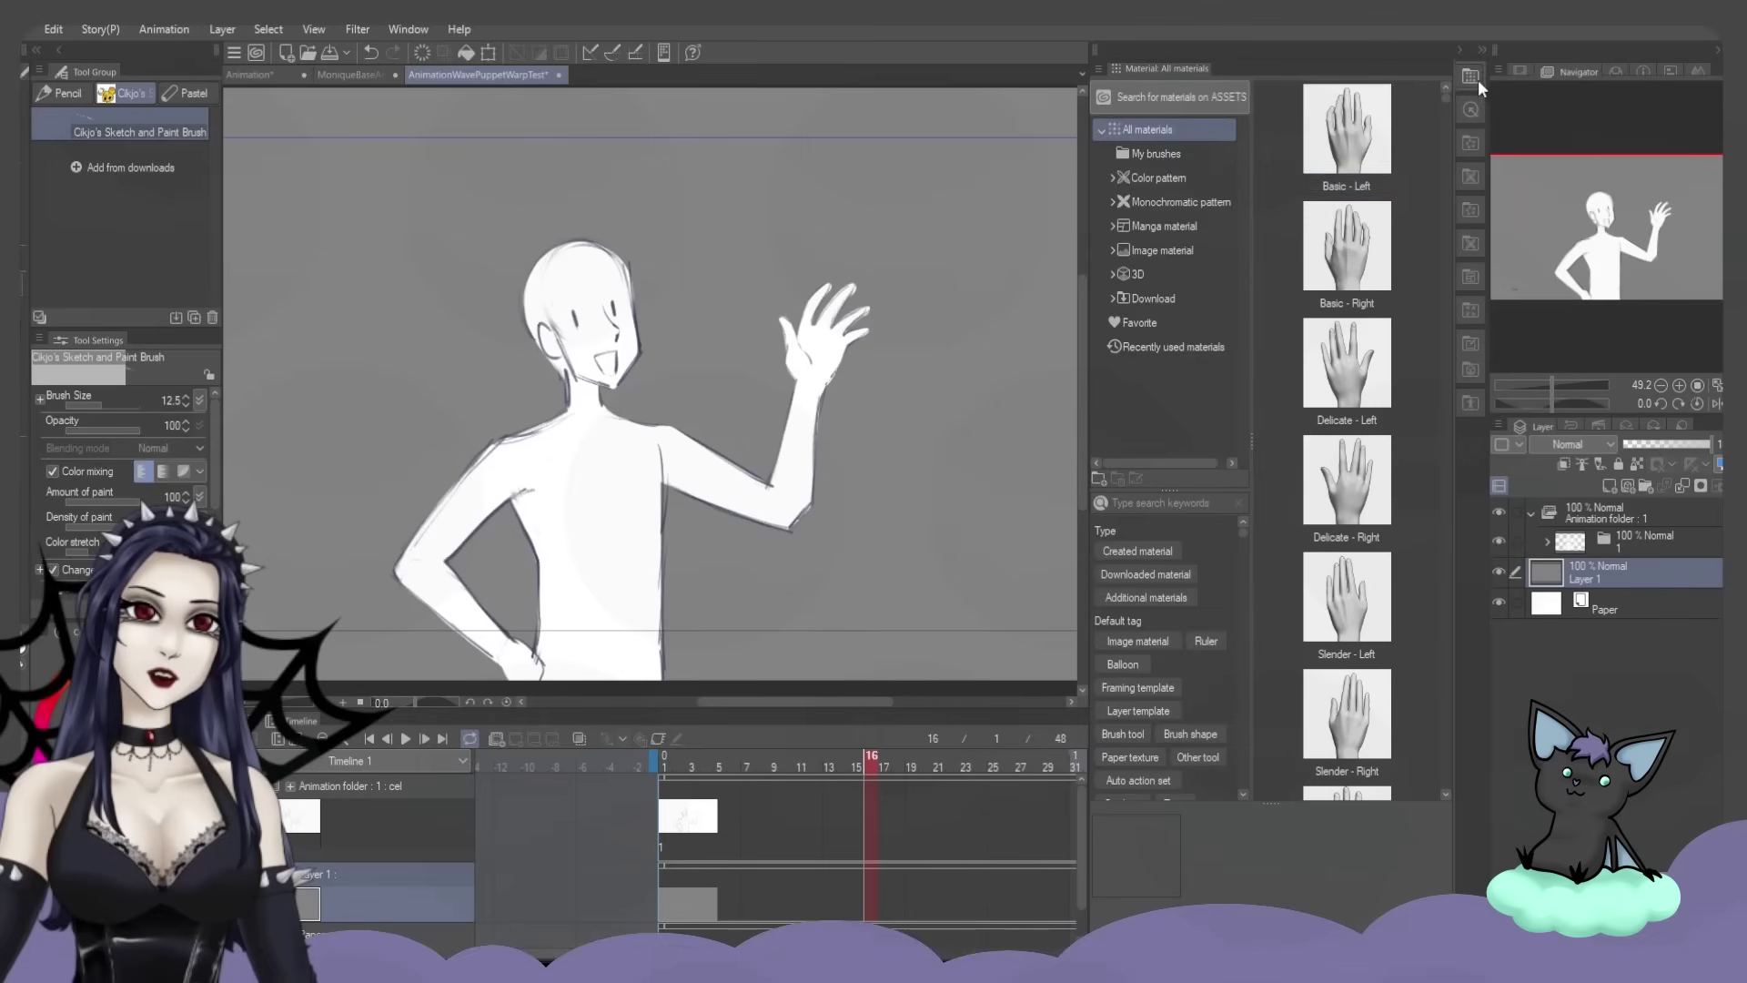
left_click(1179, 153)
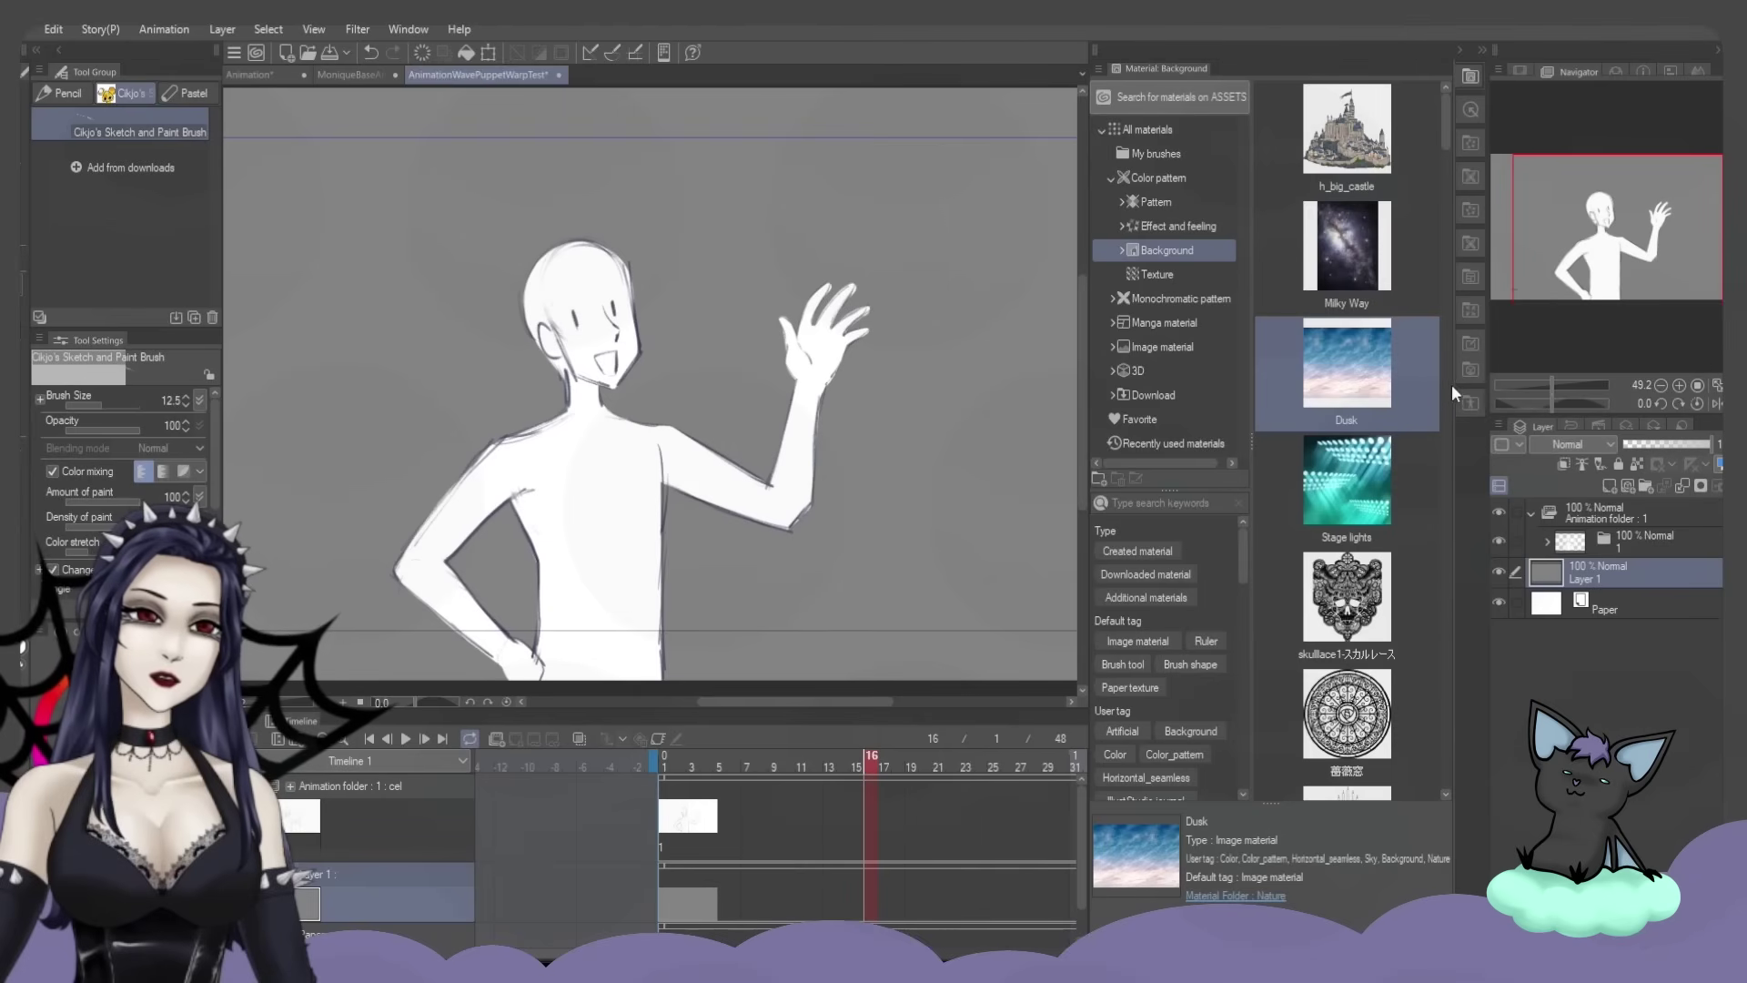
left_click_drag(1357, 369, 666, 358)
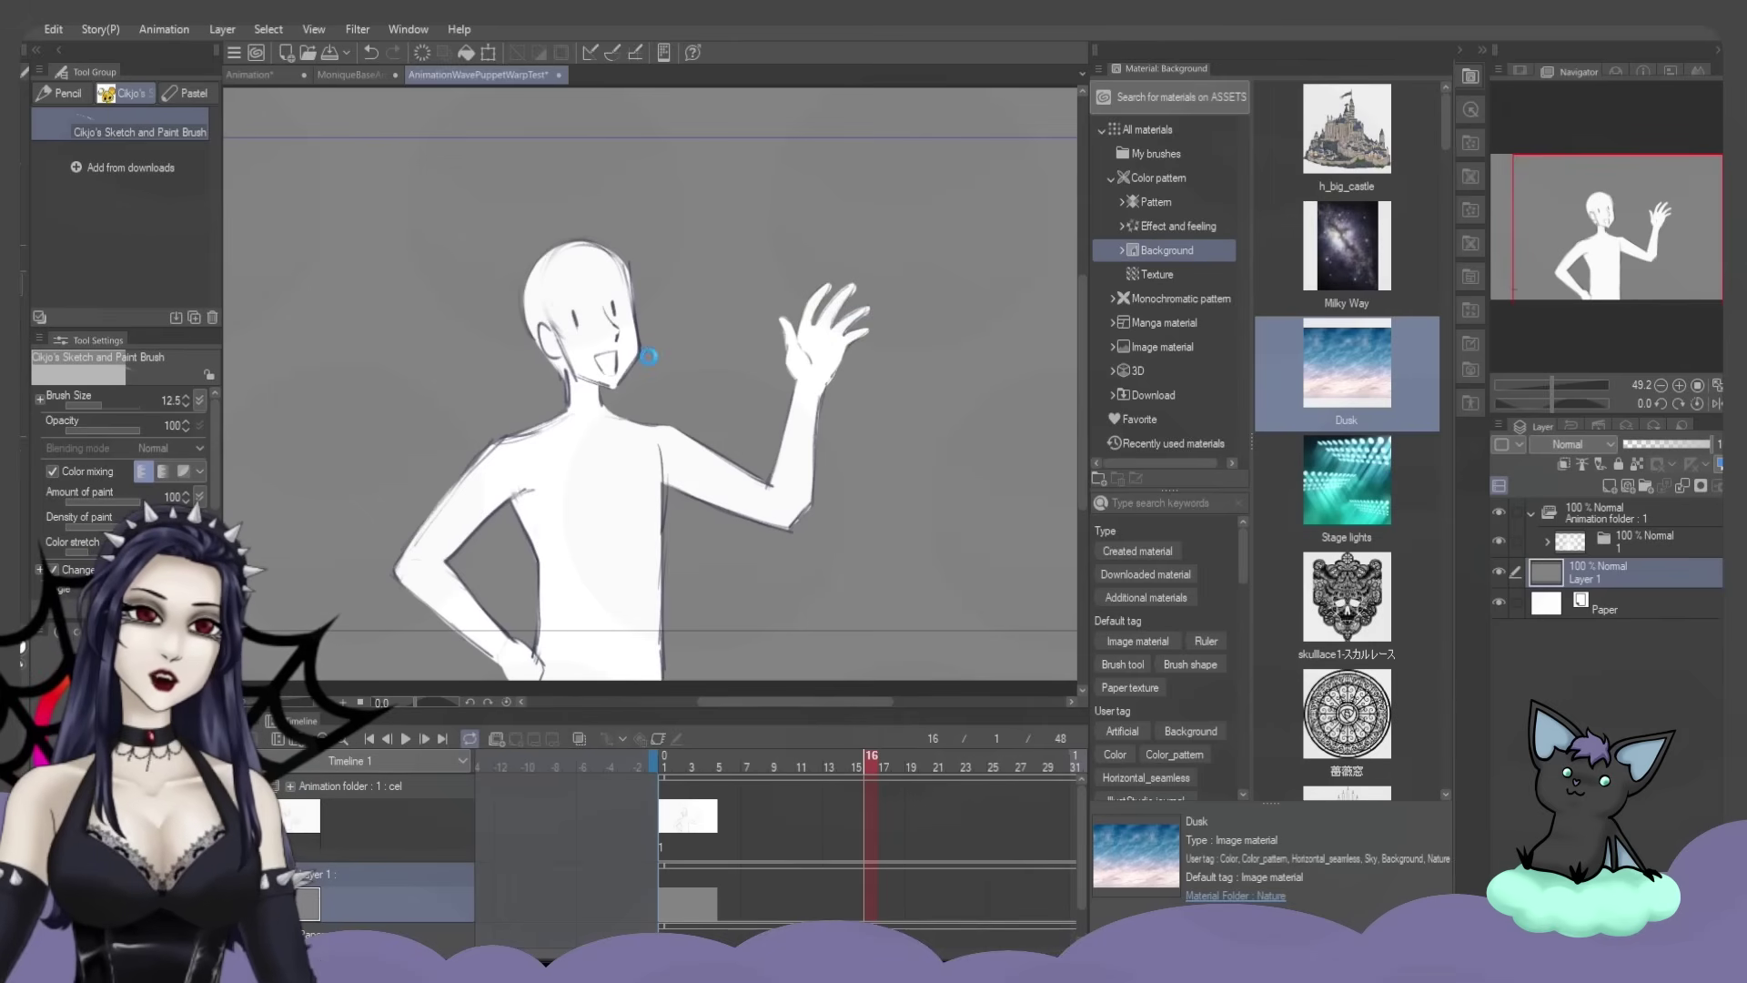
left_click(1470, 75)
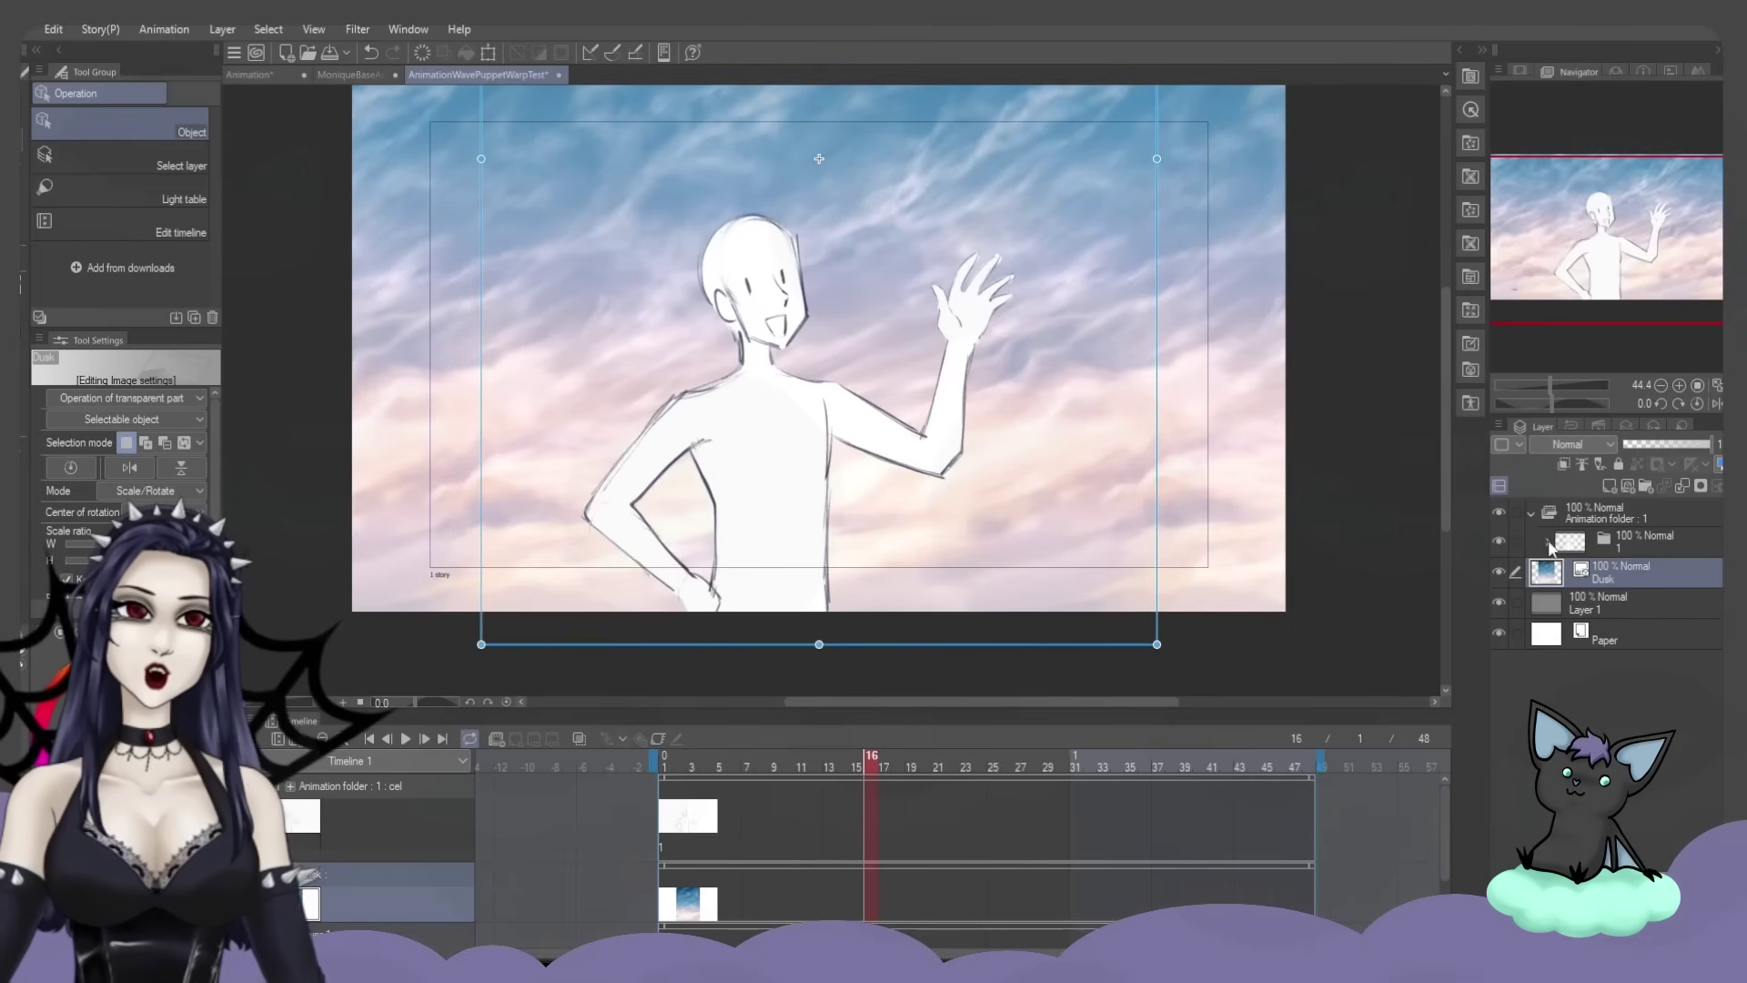
Examine what layers 1 and 2 inside cel folder 1 contain by toggling the visibility of each
left_click(1623, 542)
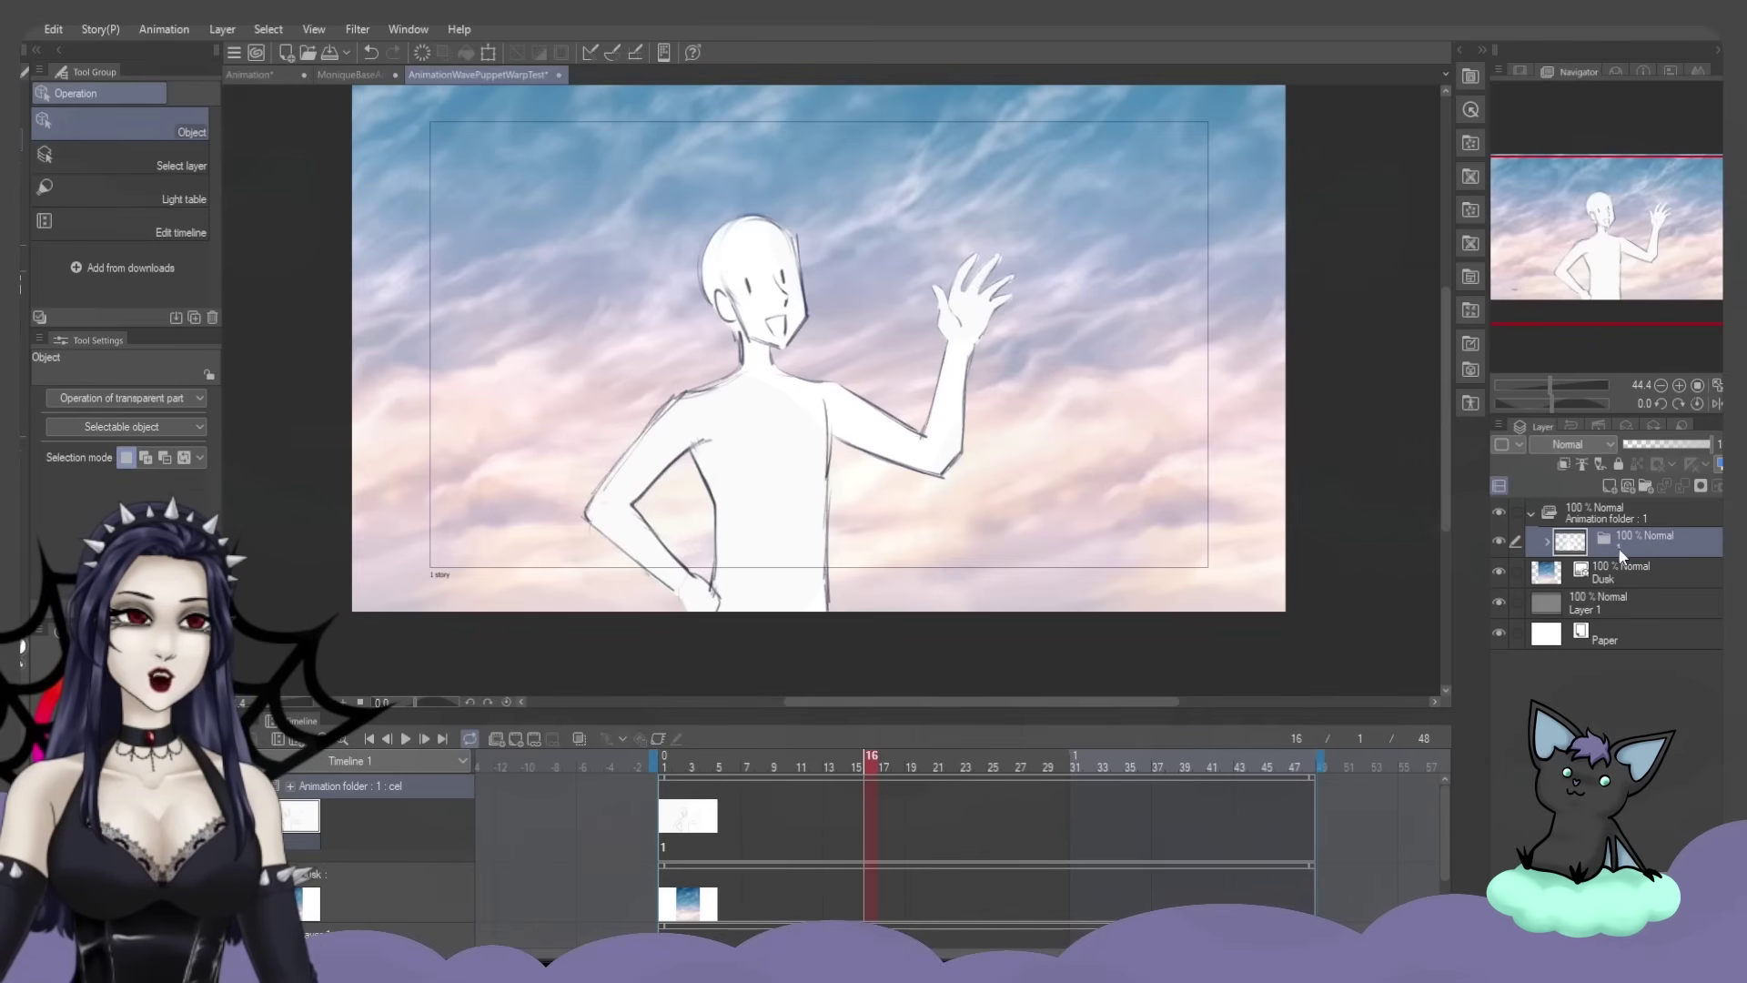
left_click(1548, 542)
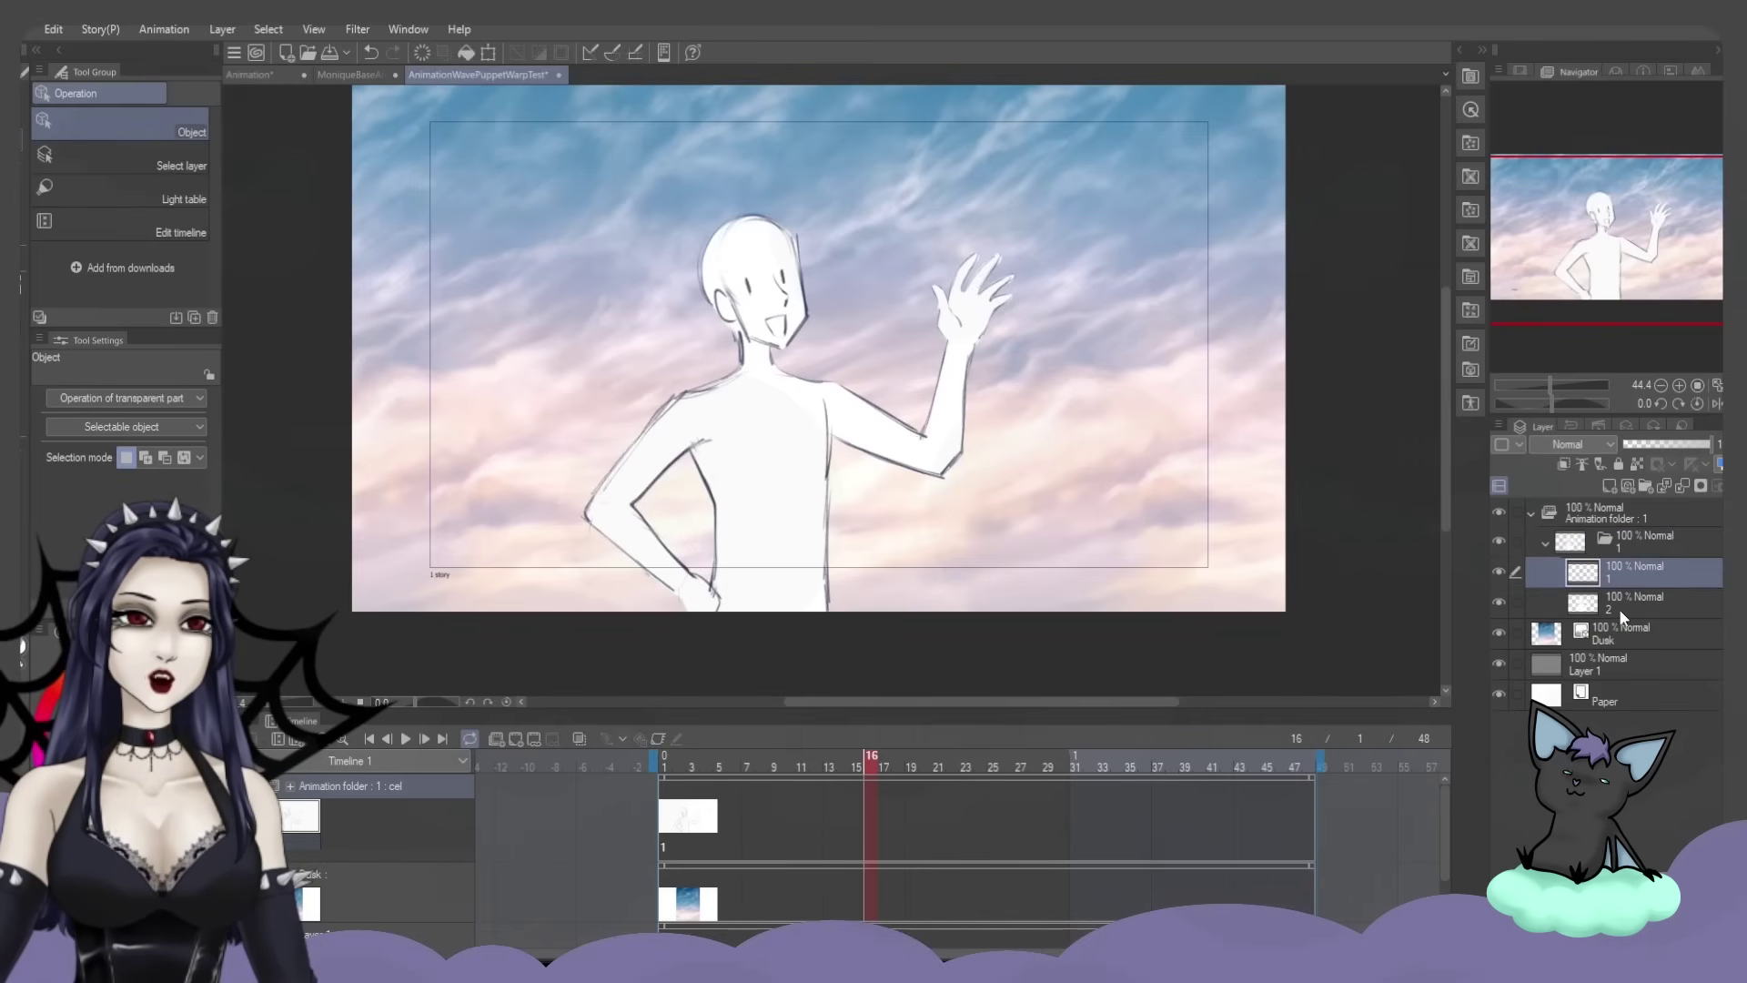
left_click(1498, 573)
left_click(1499, 574)
left_click(1498, 602)
left_click(1498, 603)
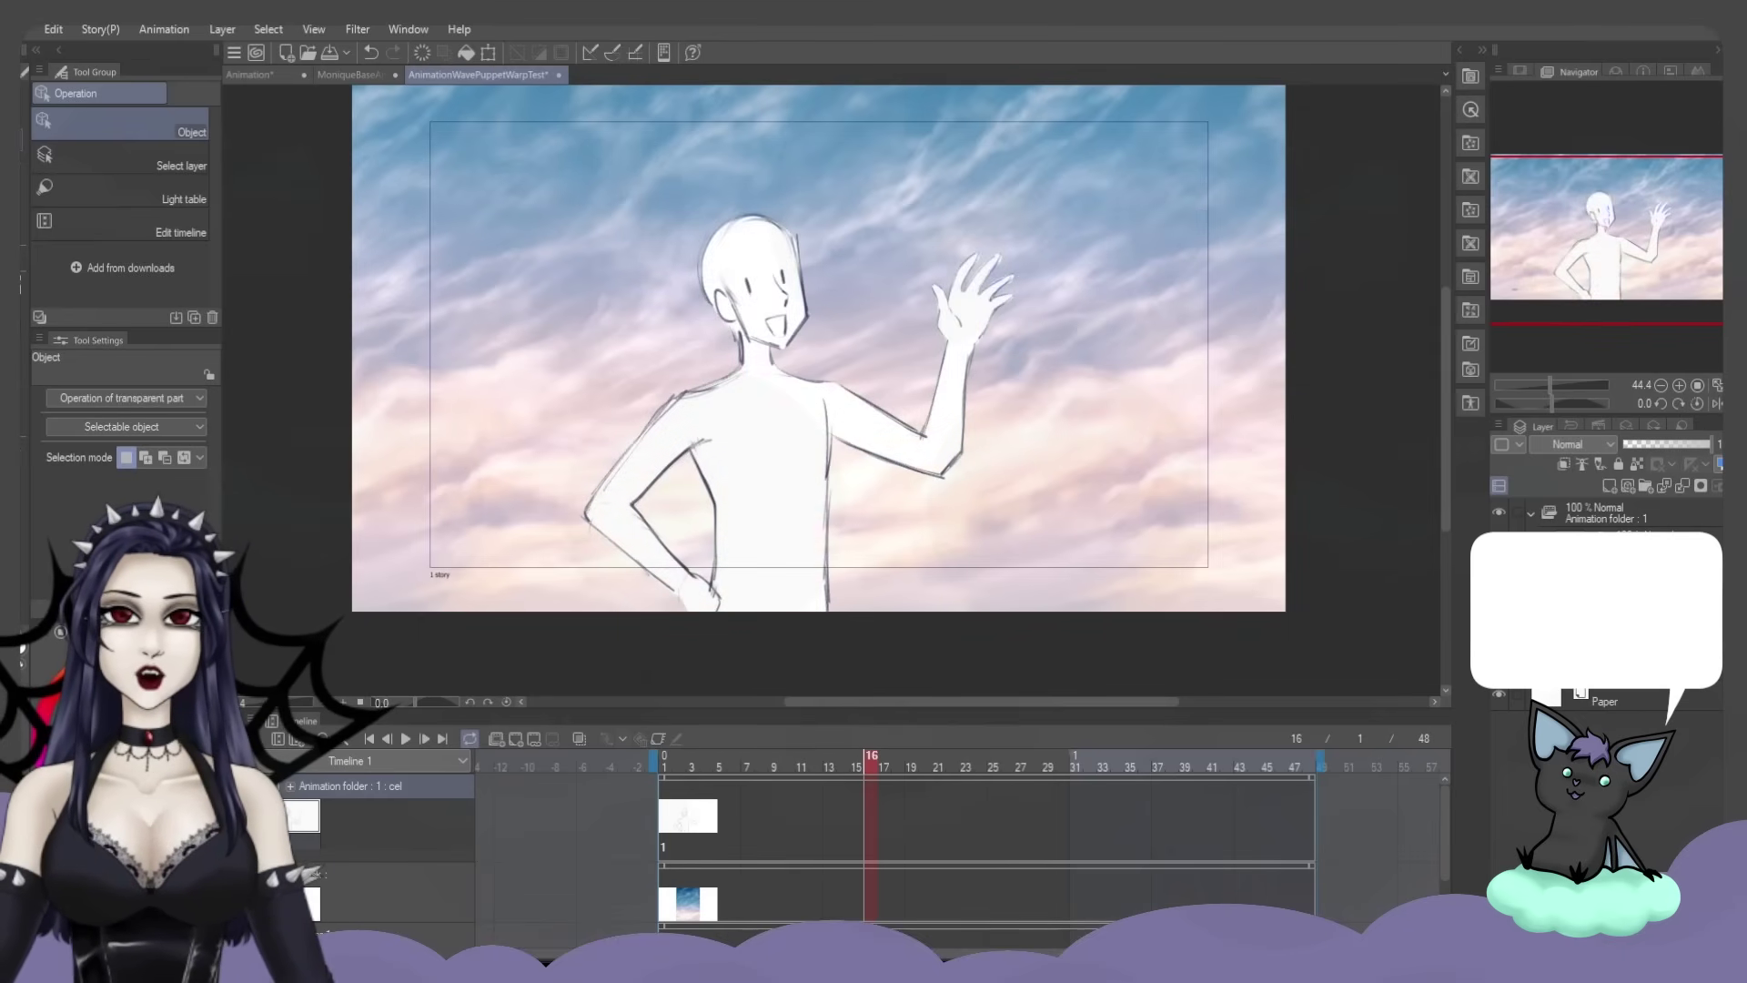
left_click(1632, 551)
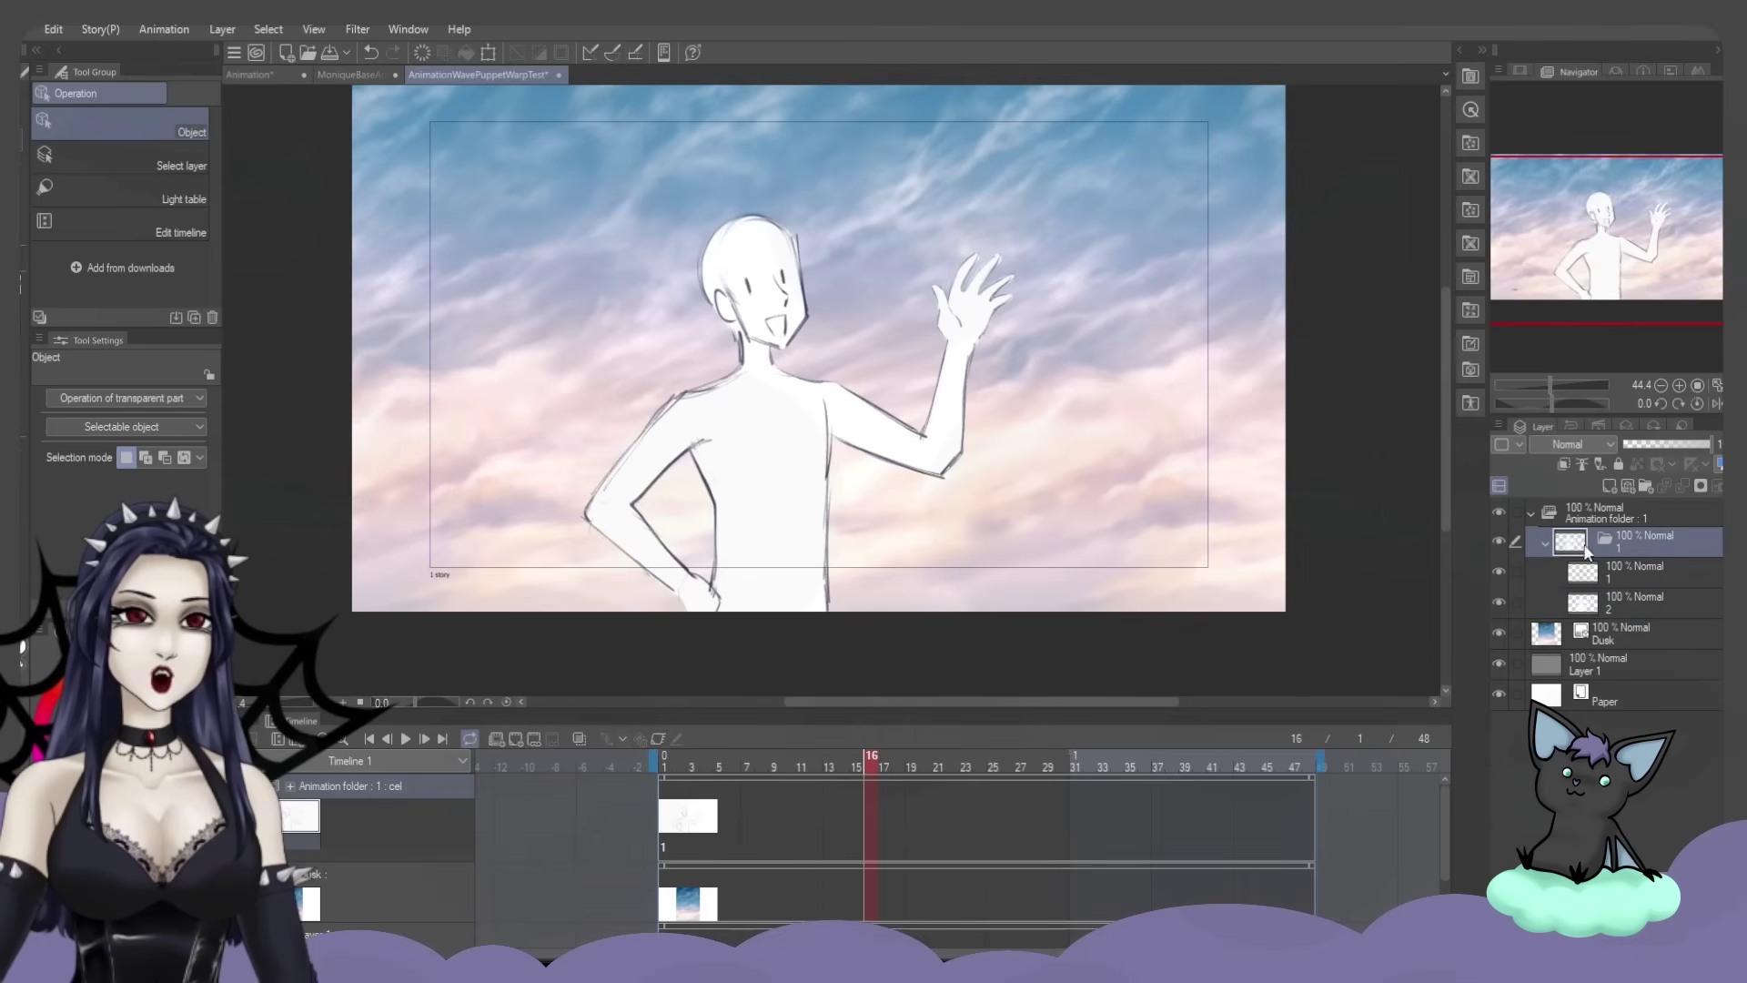
left_click(1545, 543)
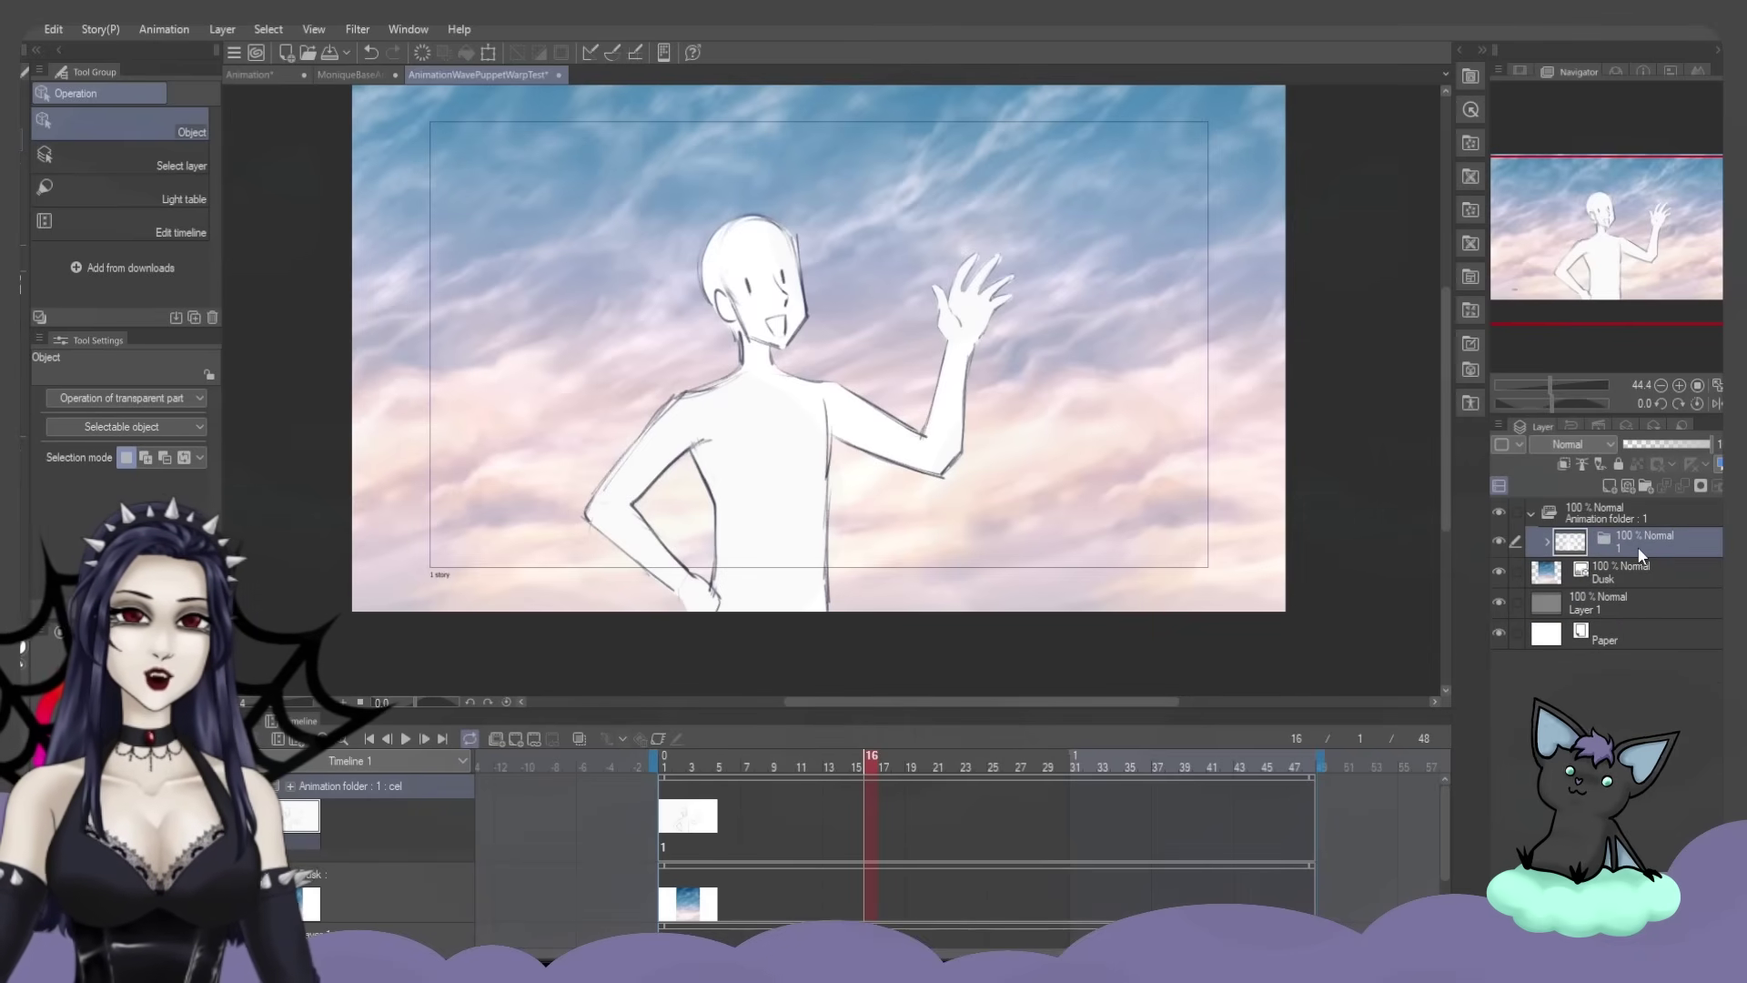
Duplicate cel folder 1 of the waving figure inside the animation folder
left_click(665, 830)
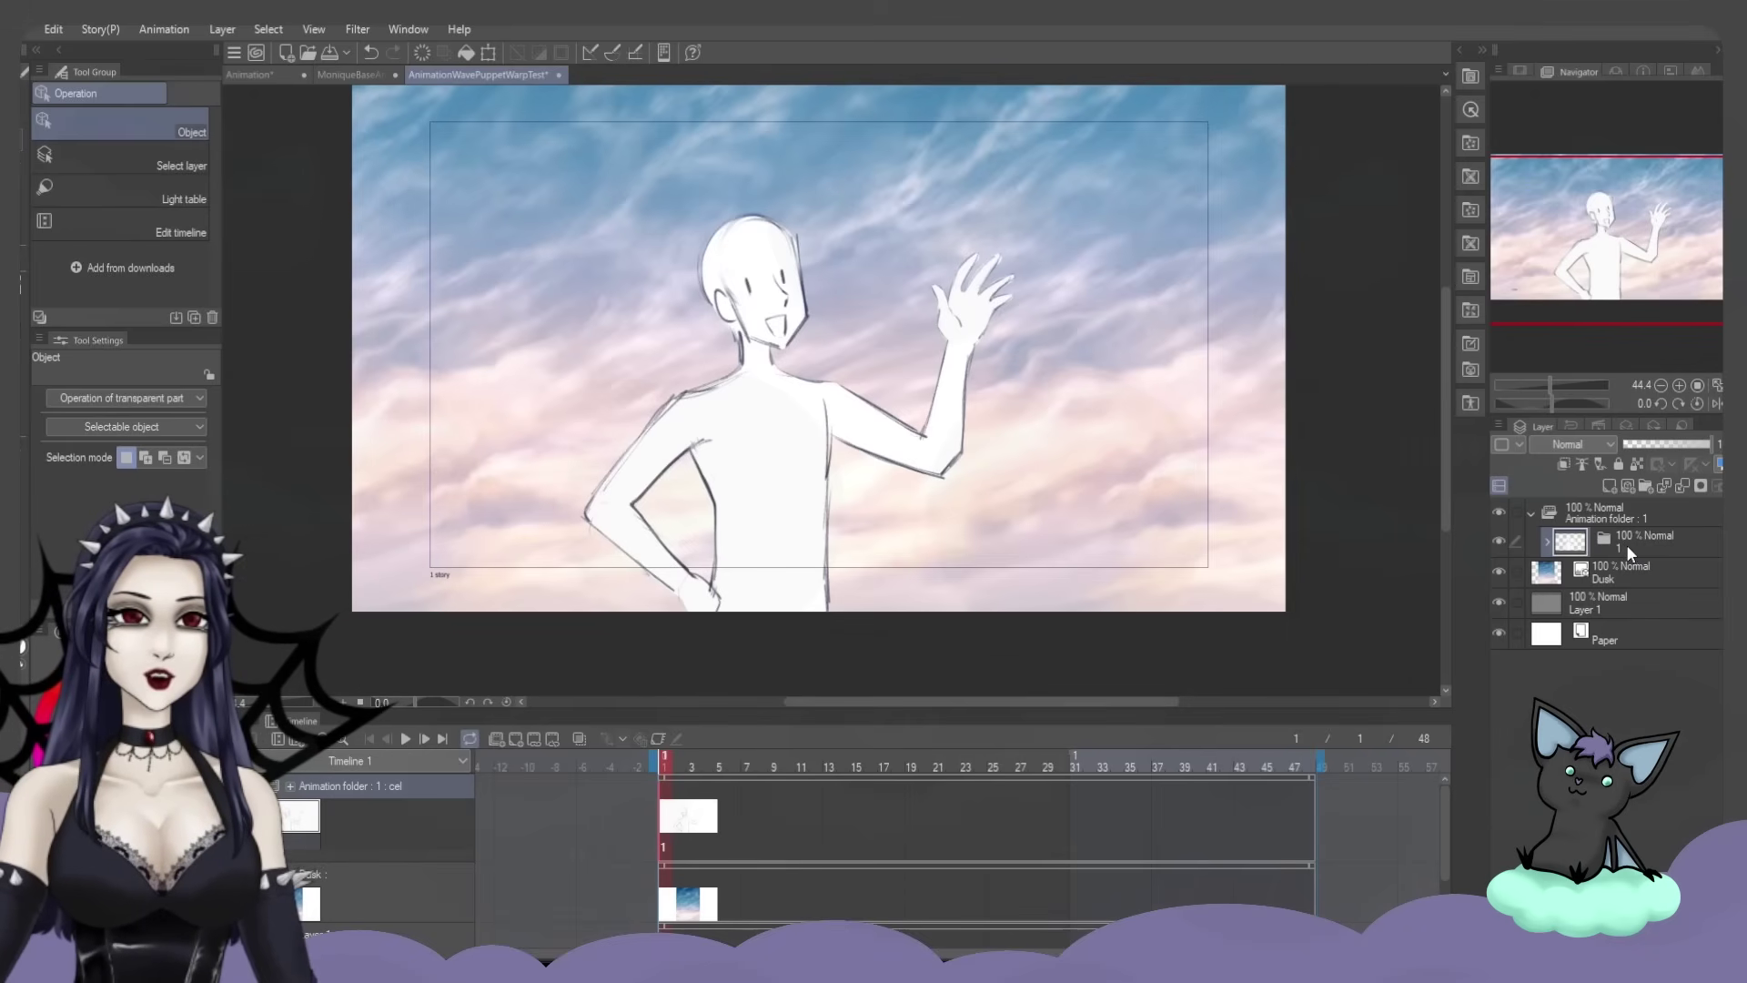
left_click(1621, 542)
left_click(1546, 543)
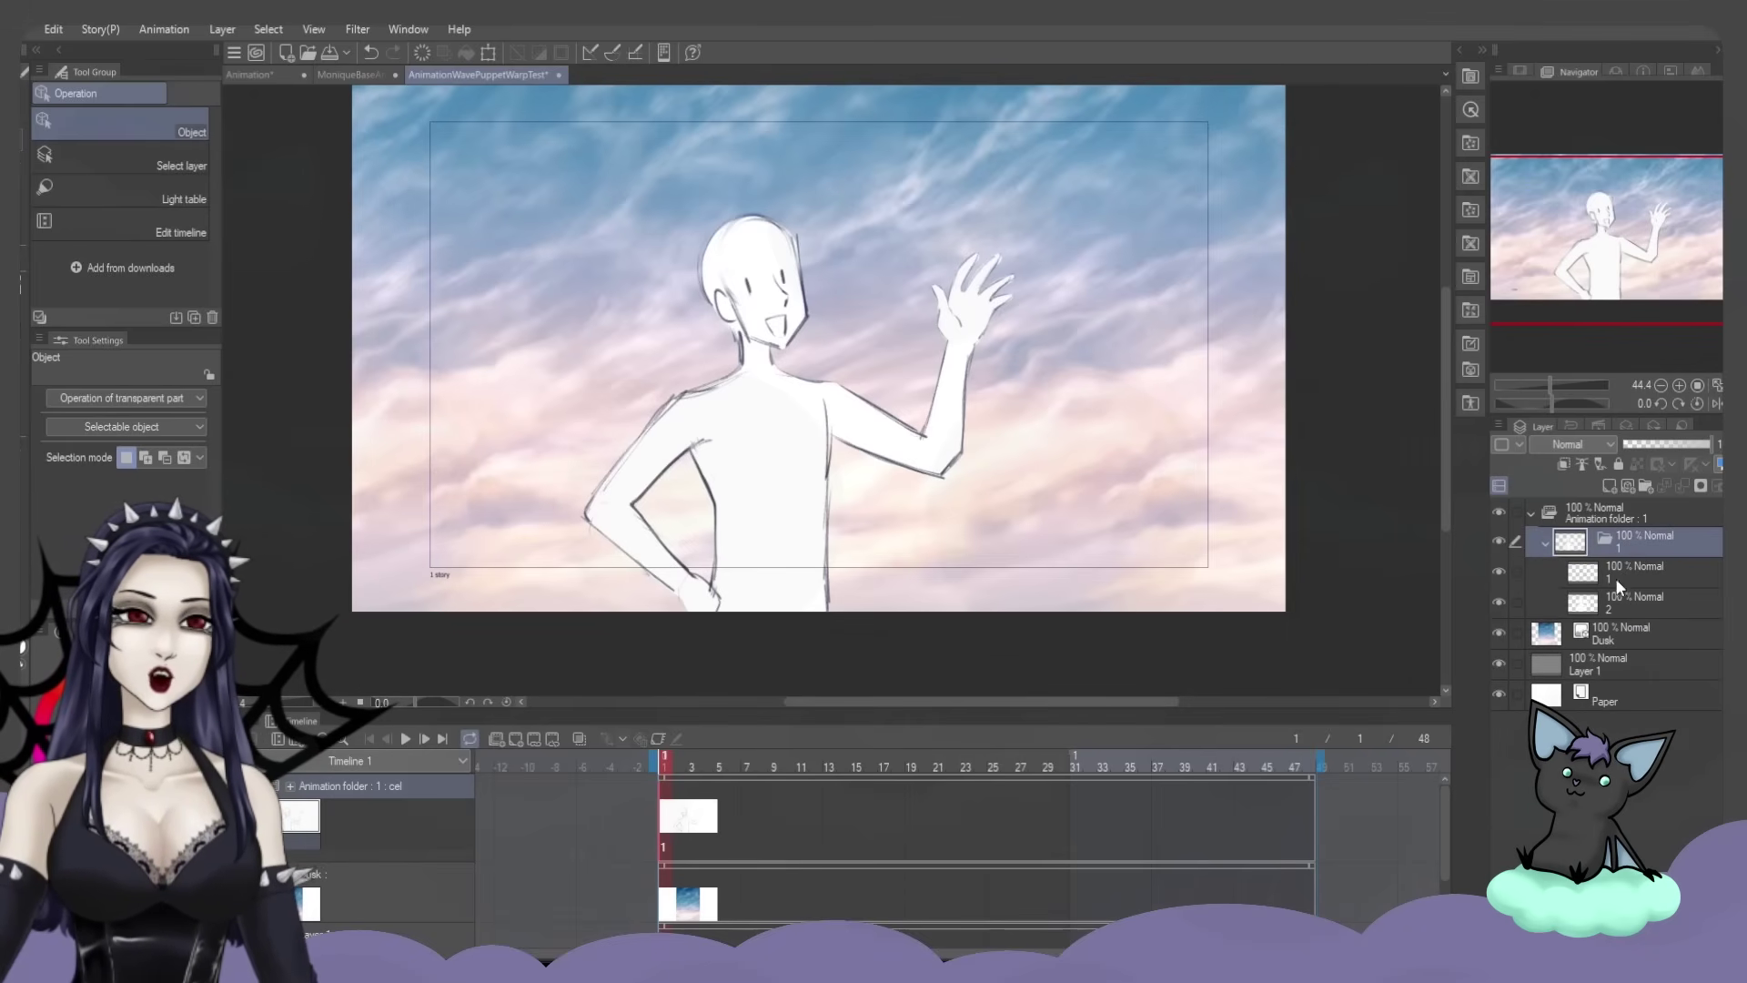
left_click(1547, 543)
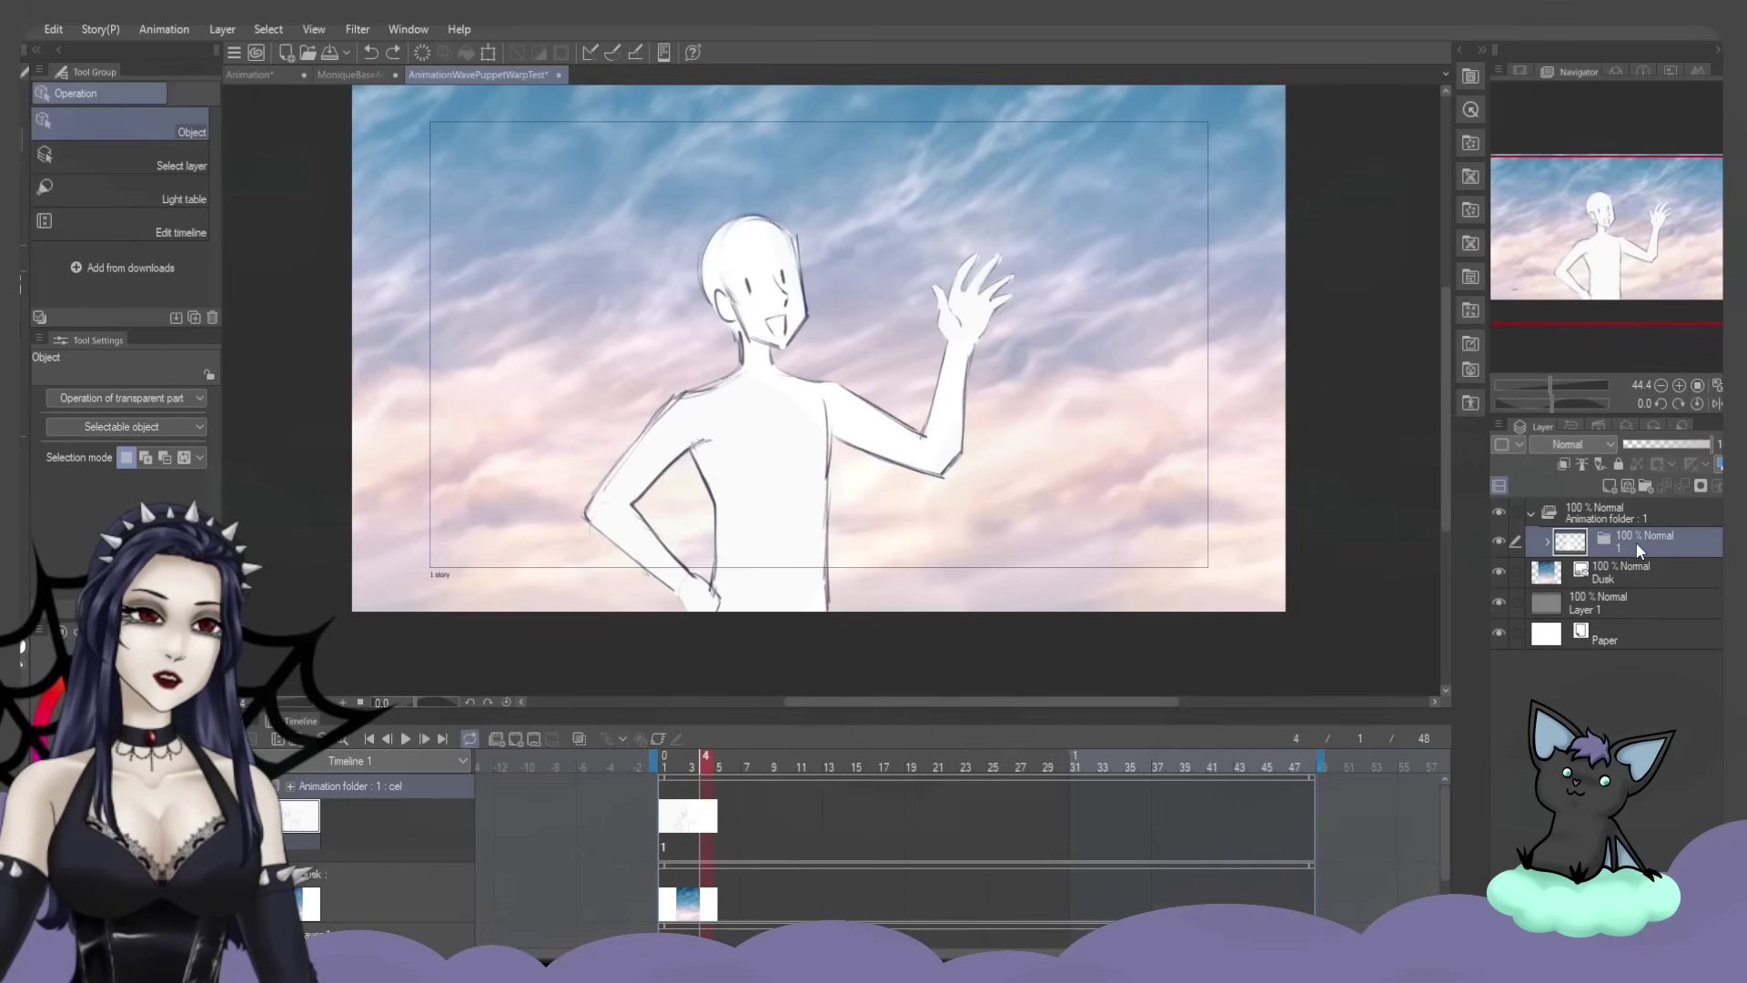
right_click(1635, 543)
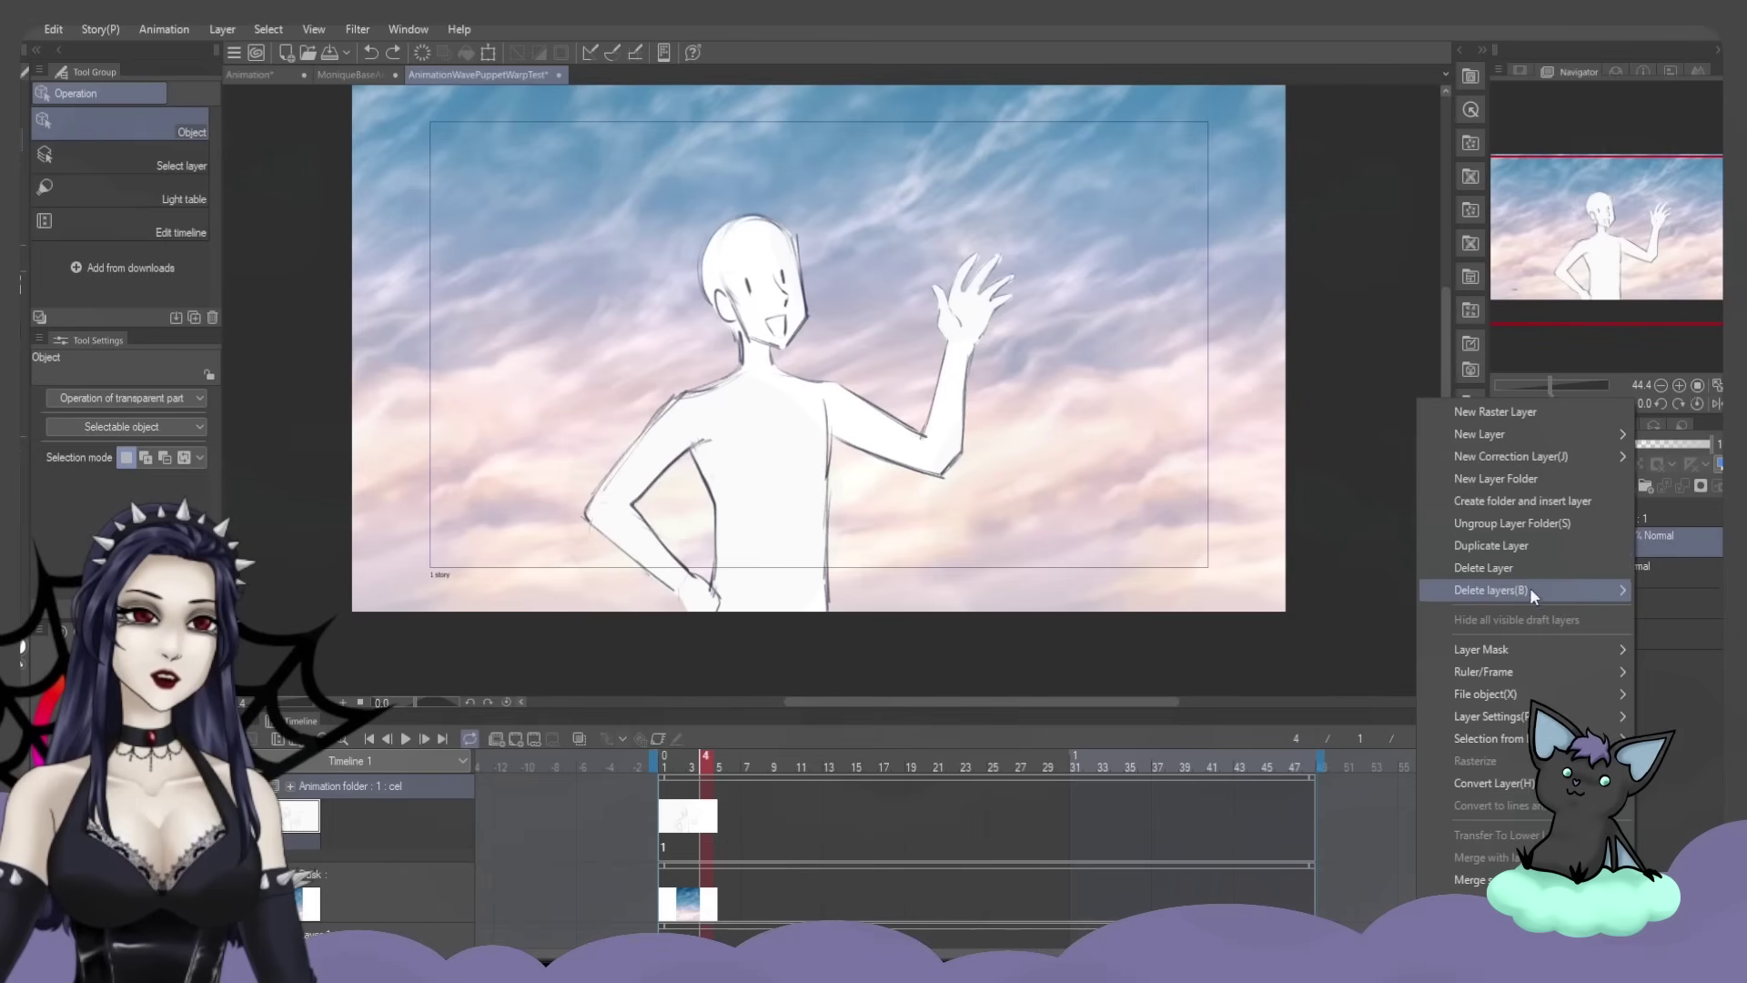
left_click(1516, 544)
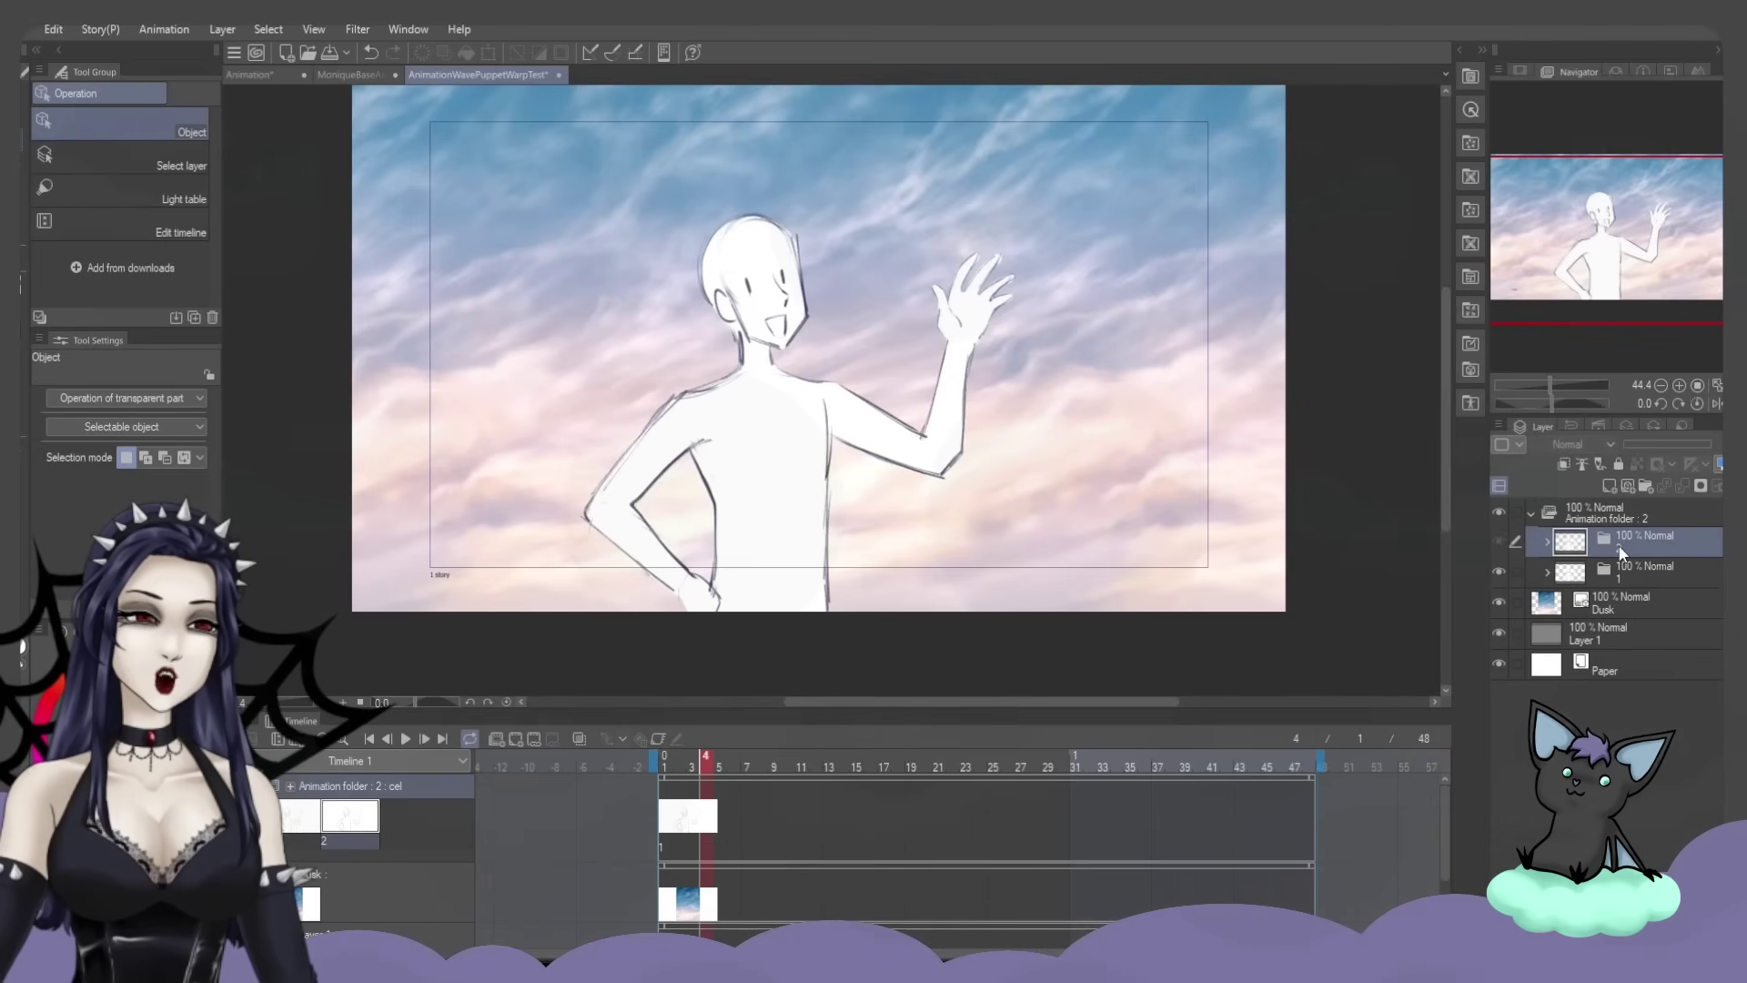
left_click(1620, 571)
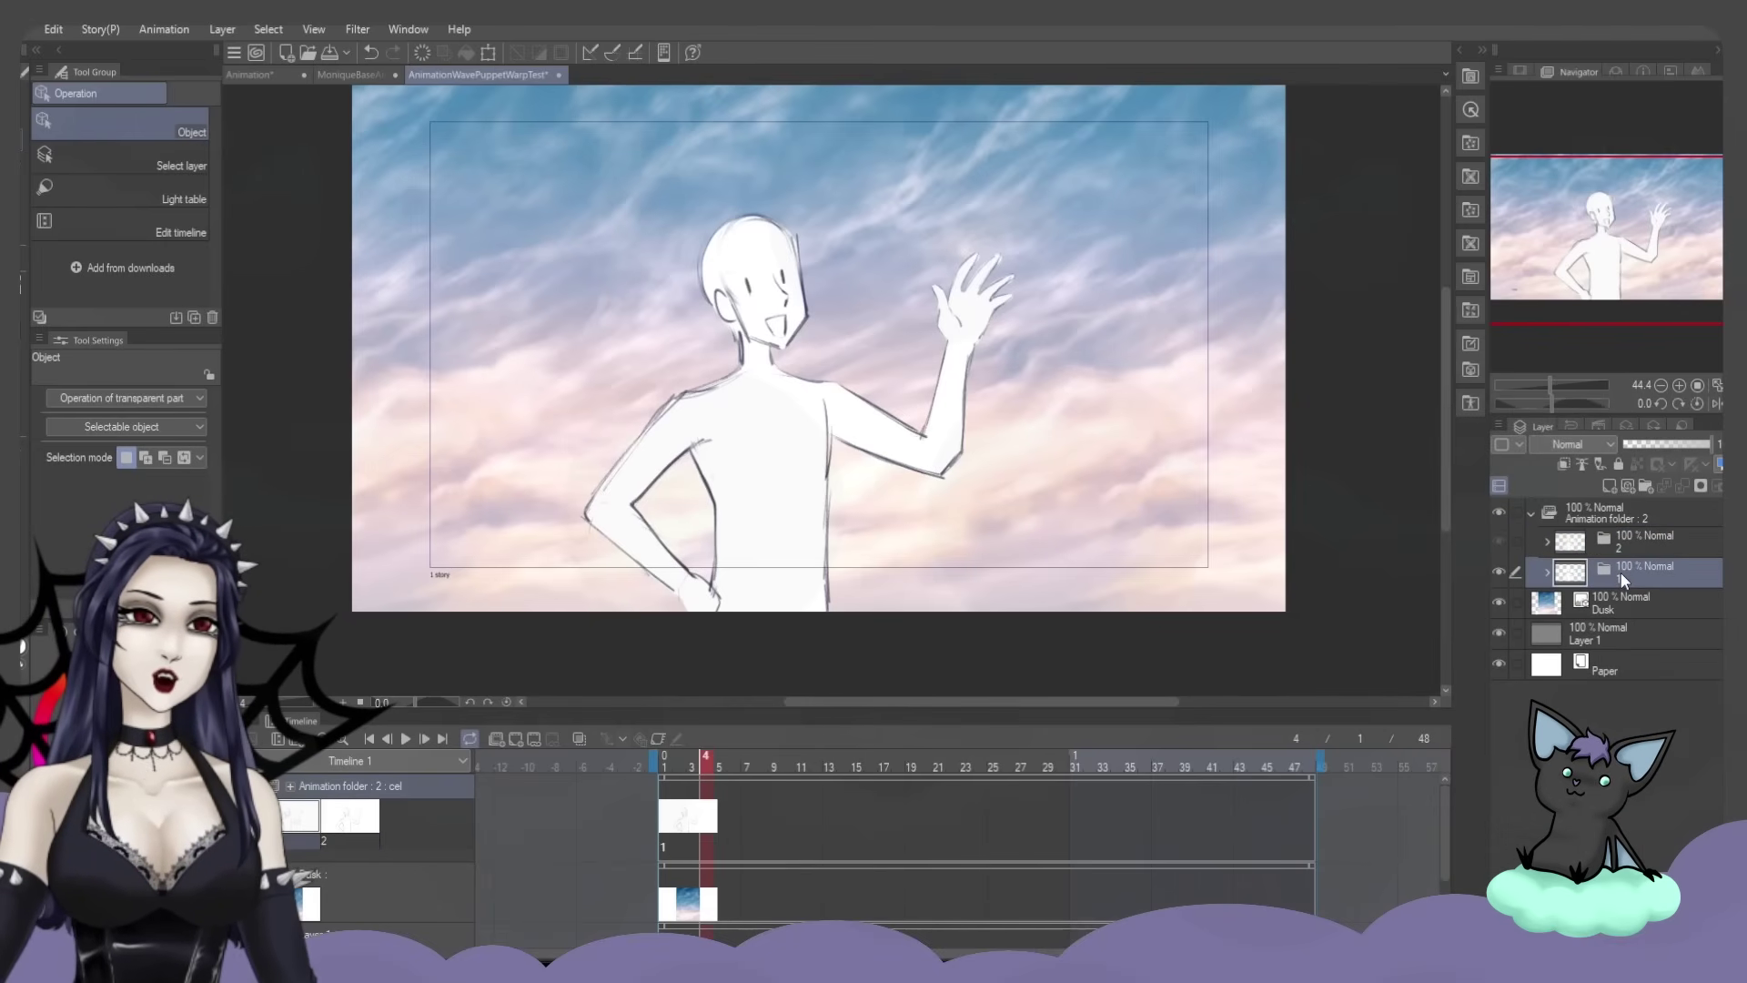
Assign the duplicated cel 2 at frame 5 of the animation folder track and check it against cel 1
left_click(723, 816)
right_click(720, 817)
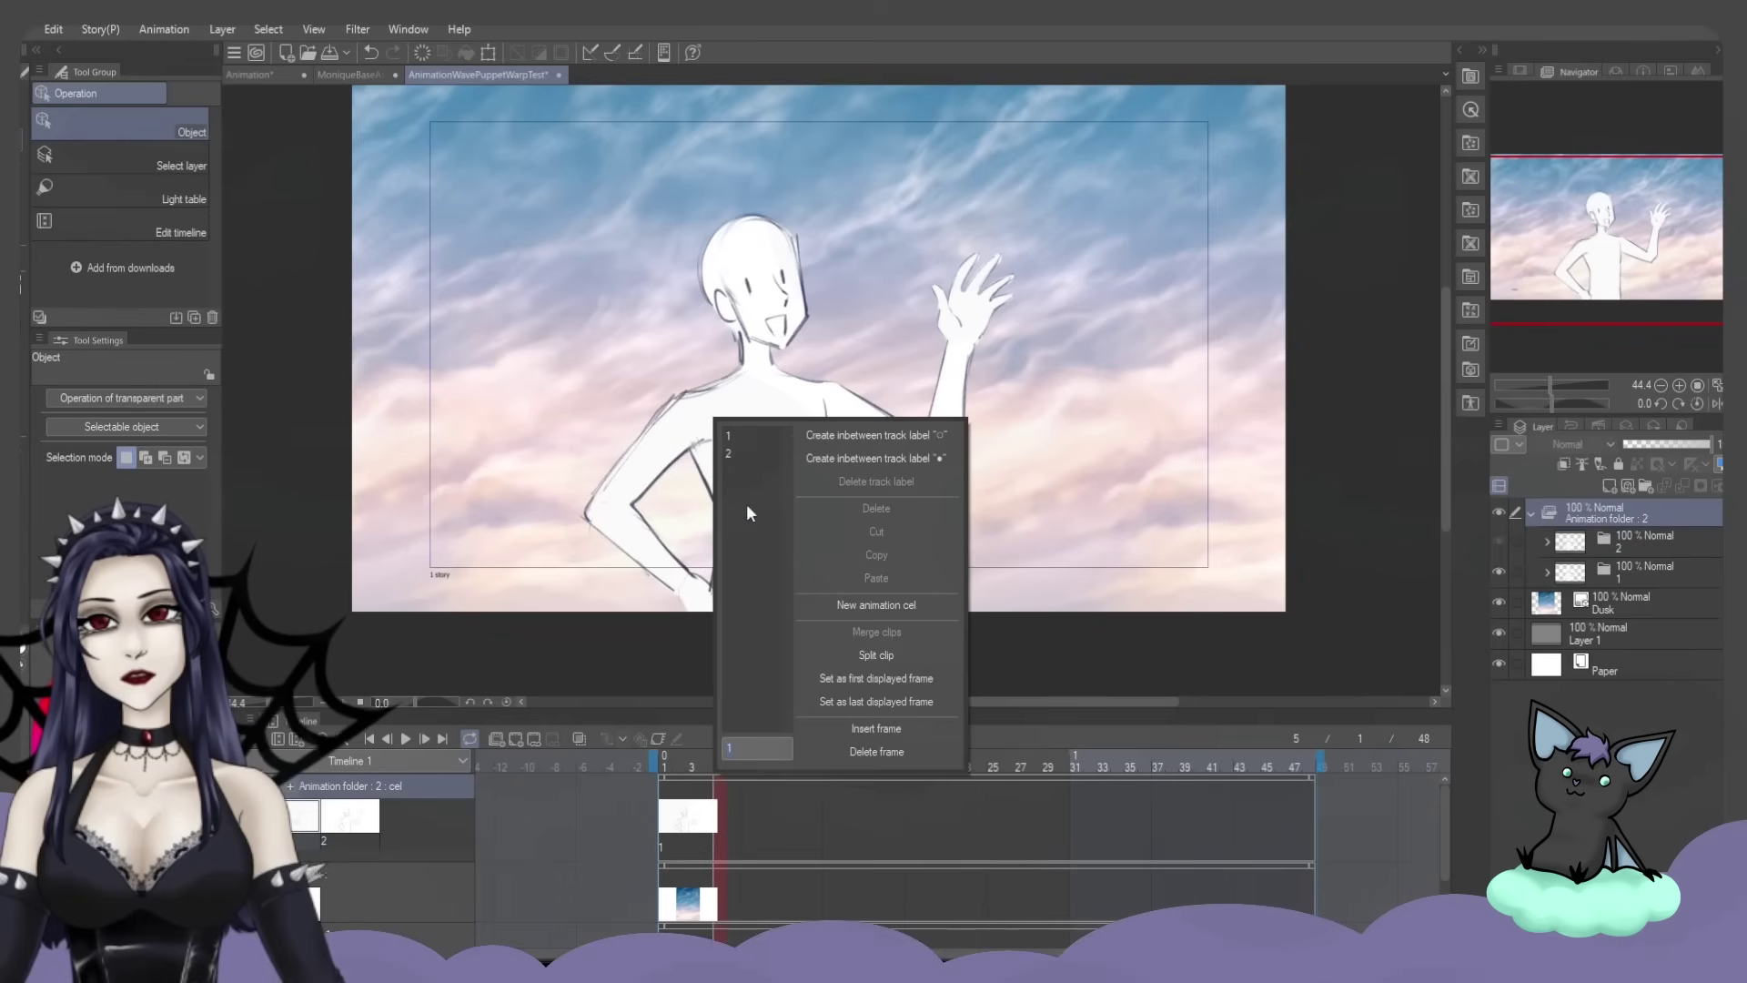
left_click(740, 453)
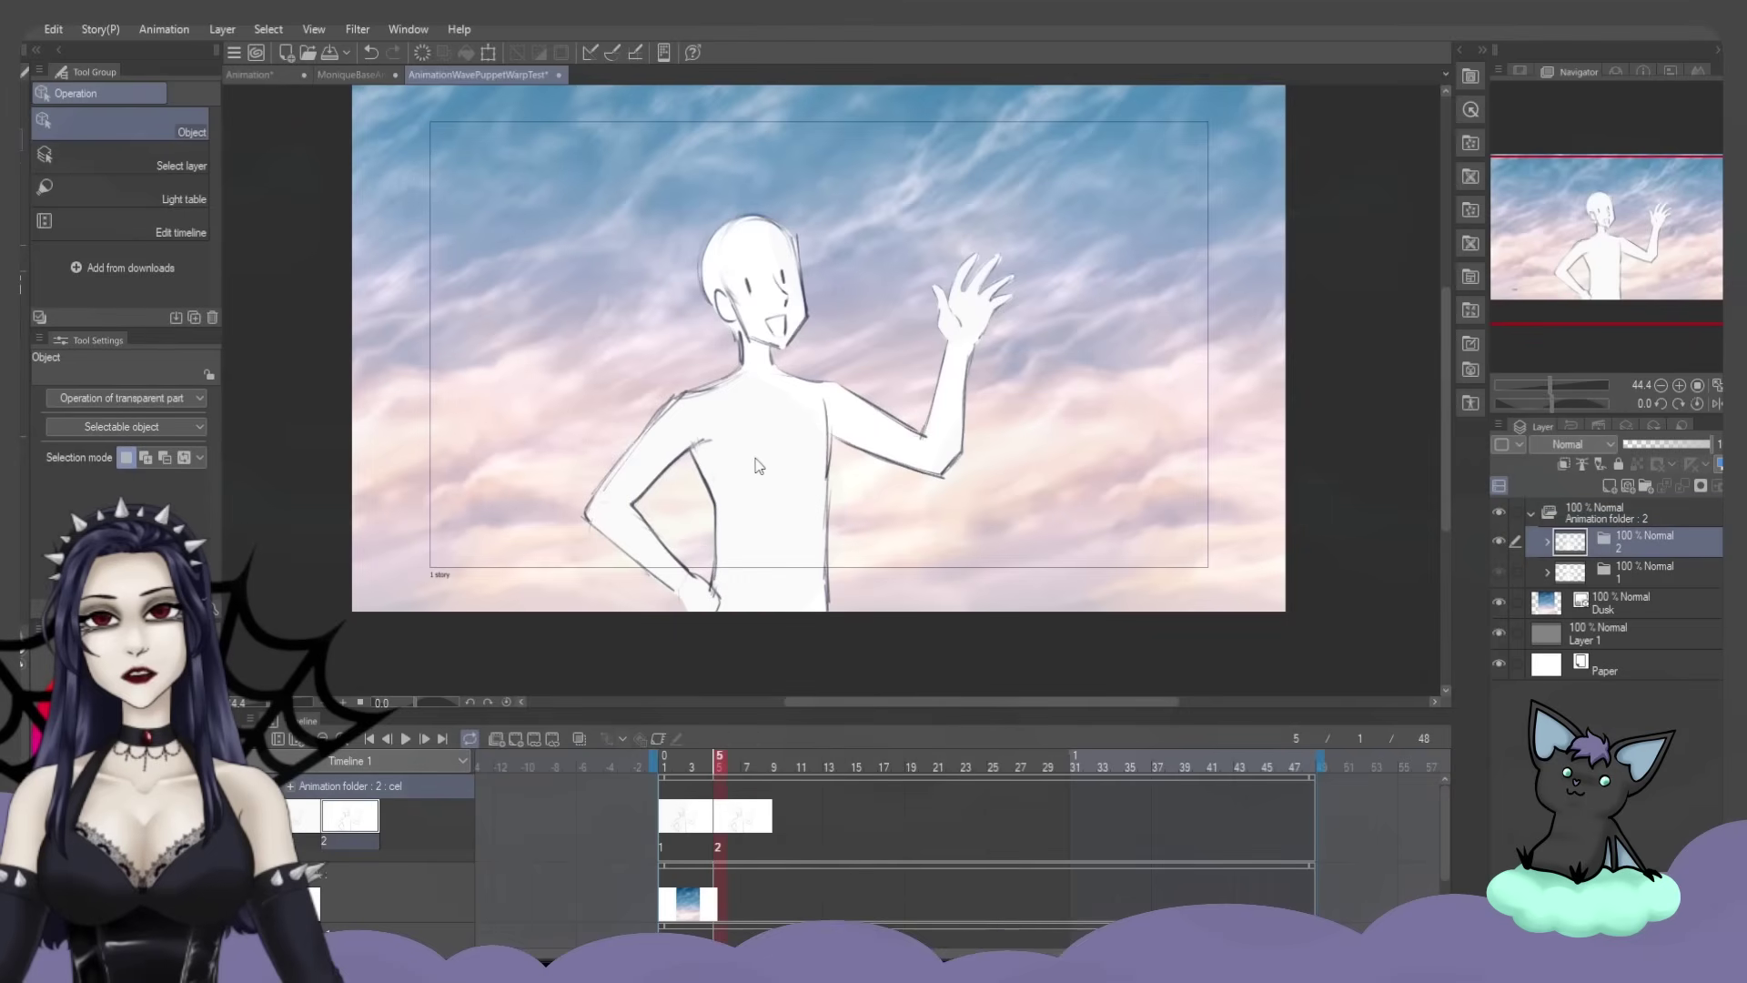
left_click(678, 816)
left_click(743, 819)
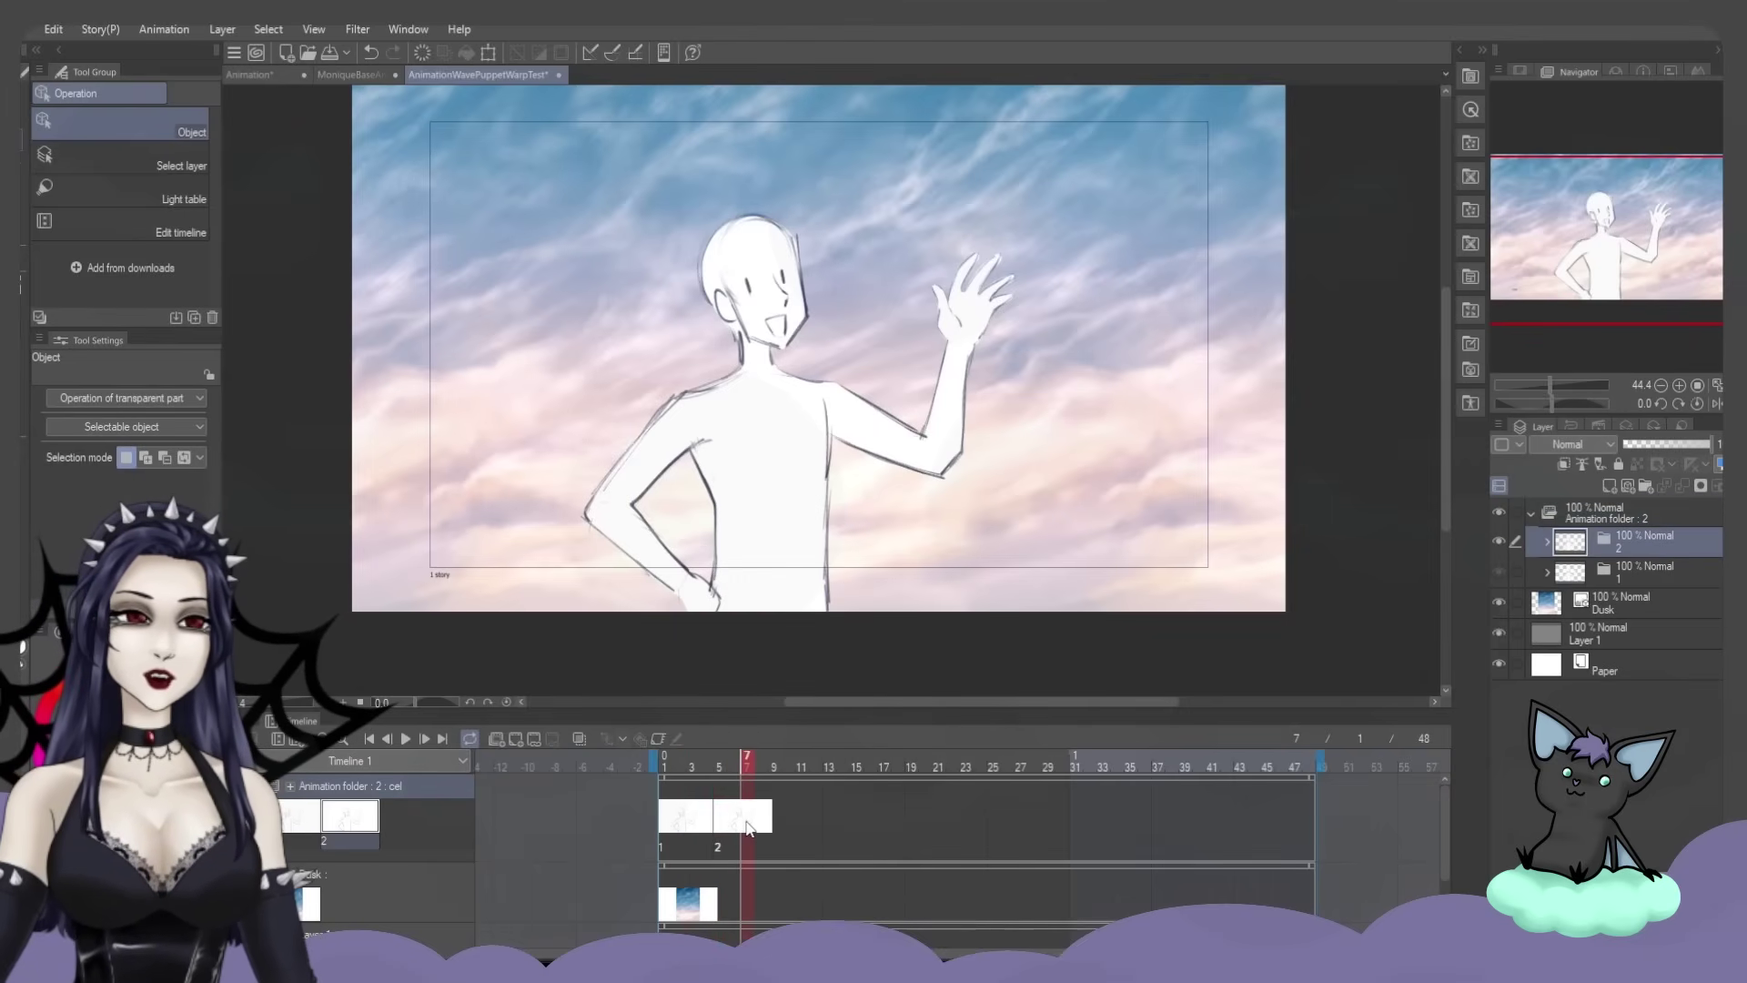
Start a Puppet warp transformation on the waving figure's cel folder 2
left_click_drag(871, 430, 879, 467)
scroll(879, 467, "up", 3)
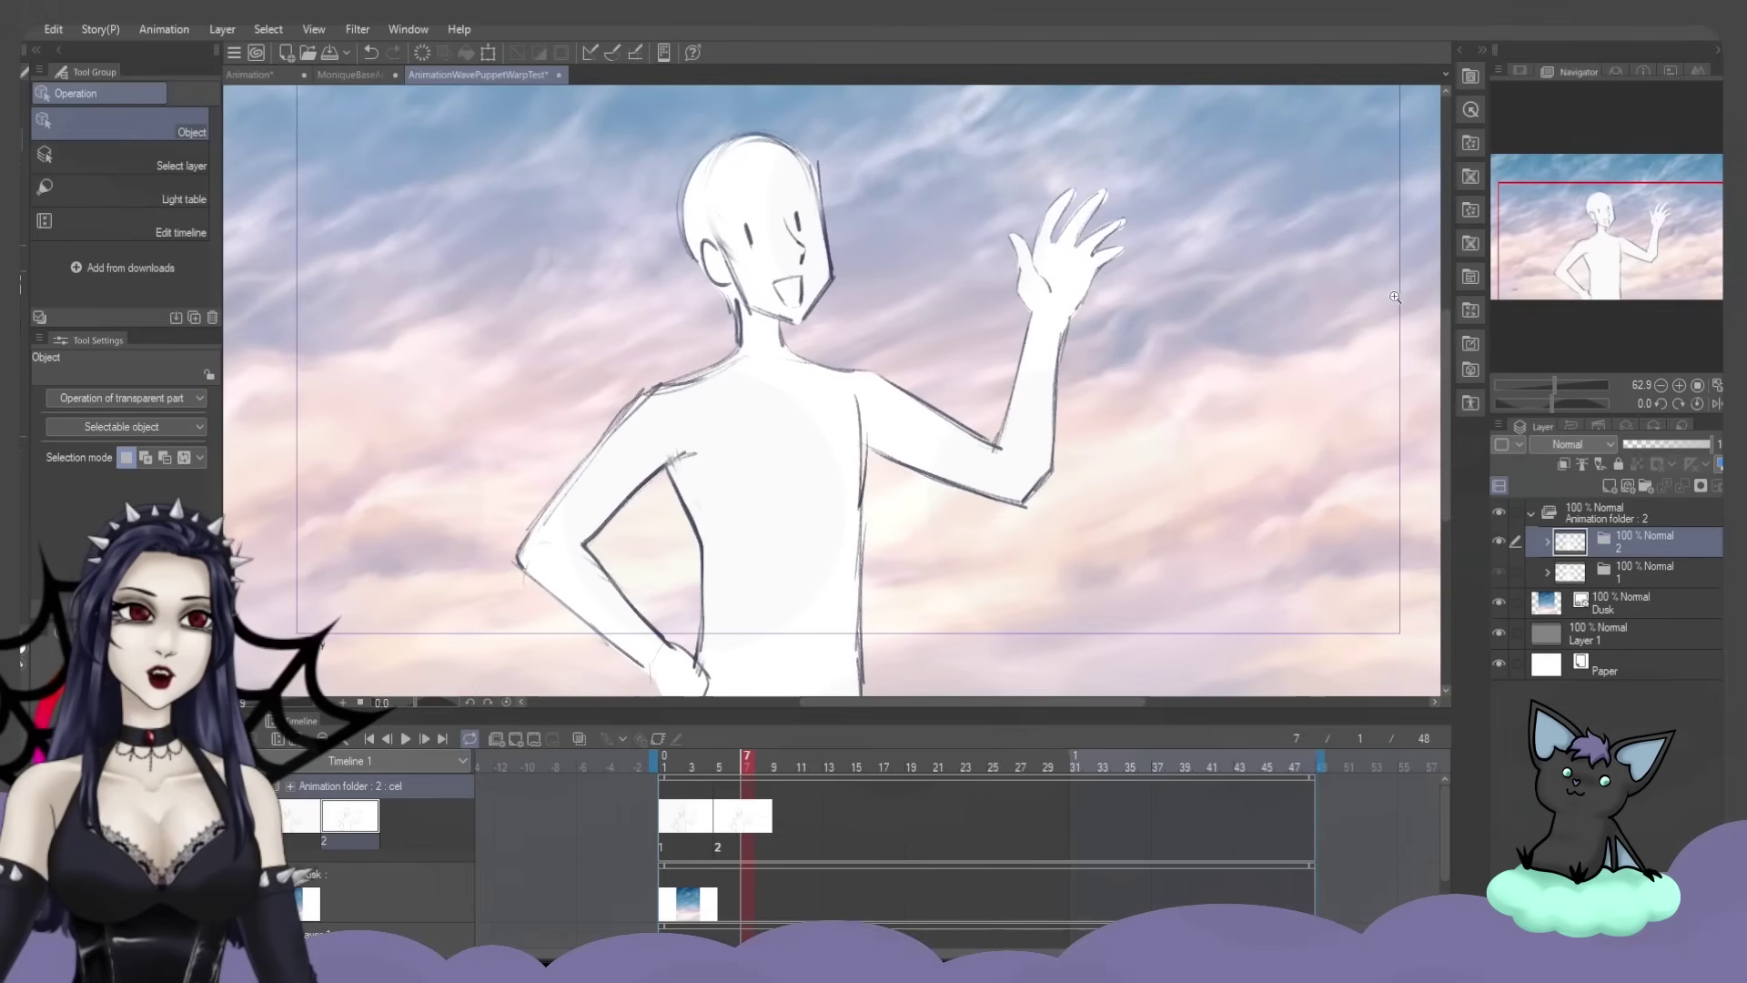
left_click_drag(1655, 252, 1652, 252)
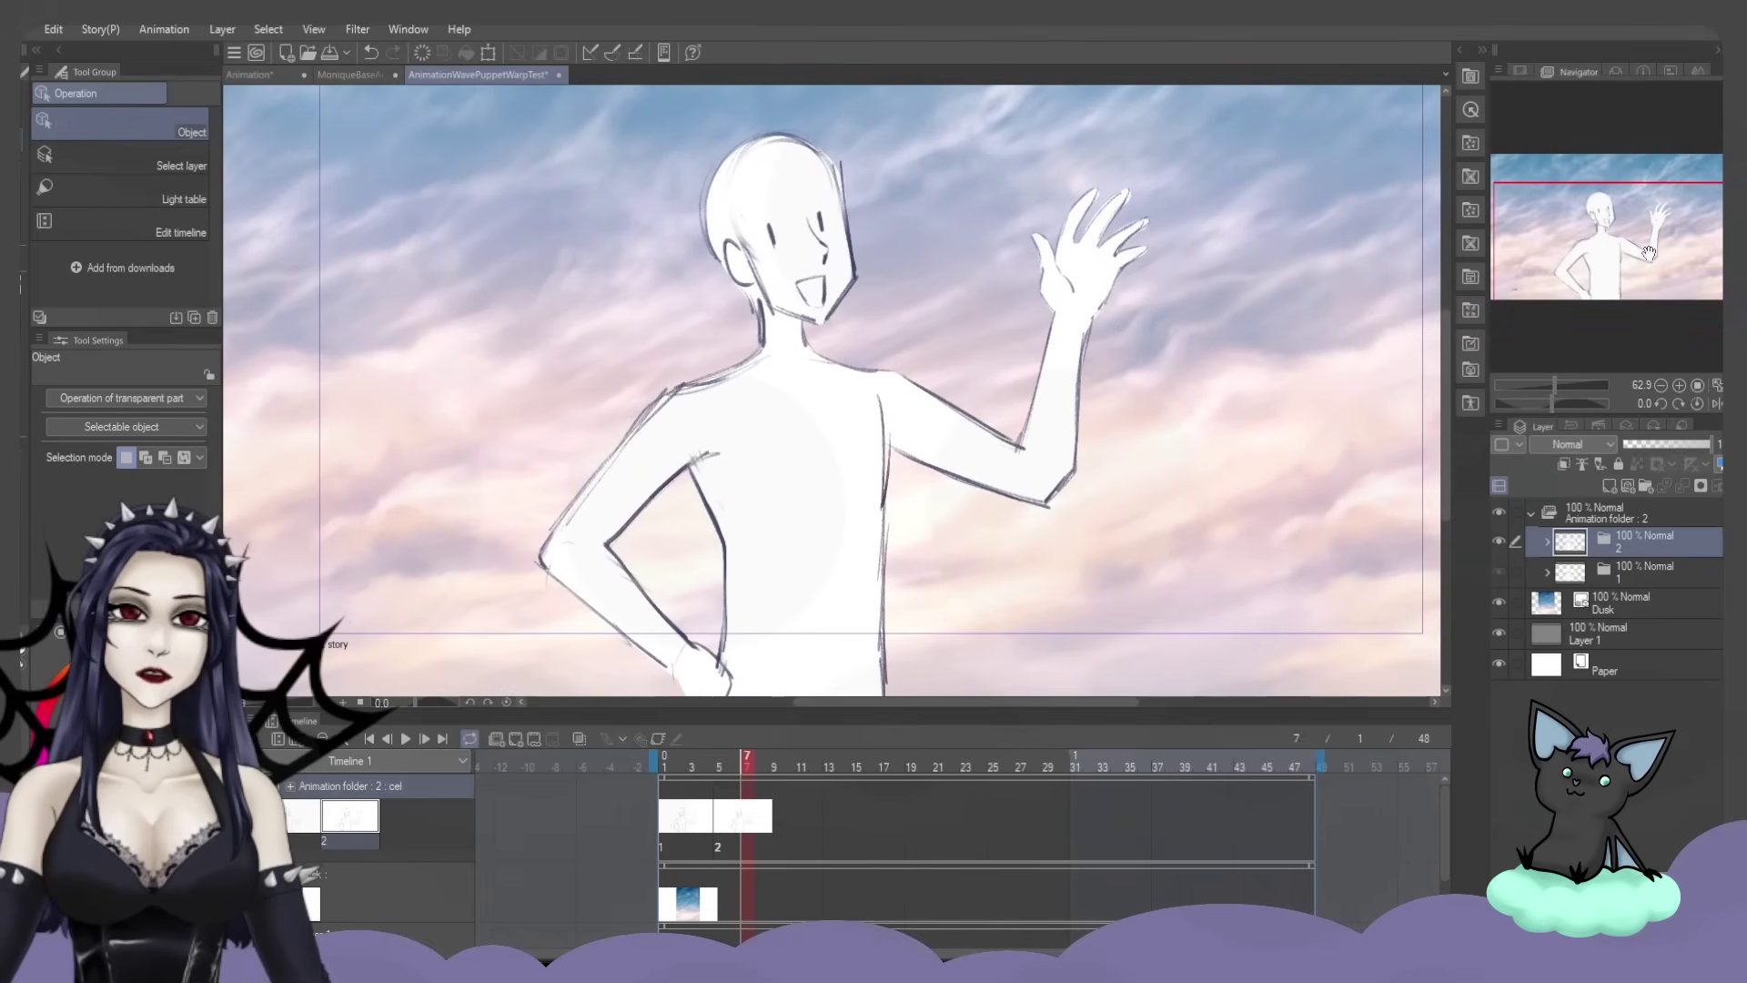
left_click(53, 29)
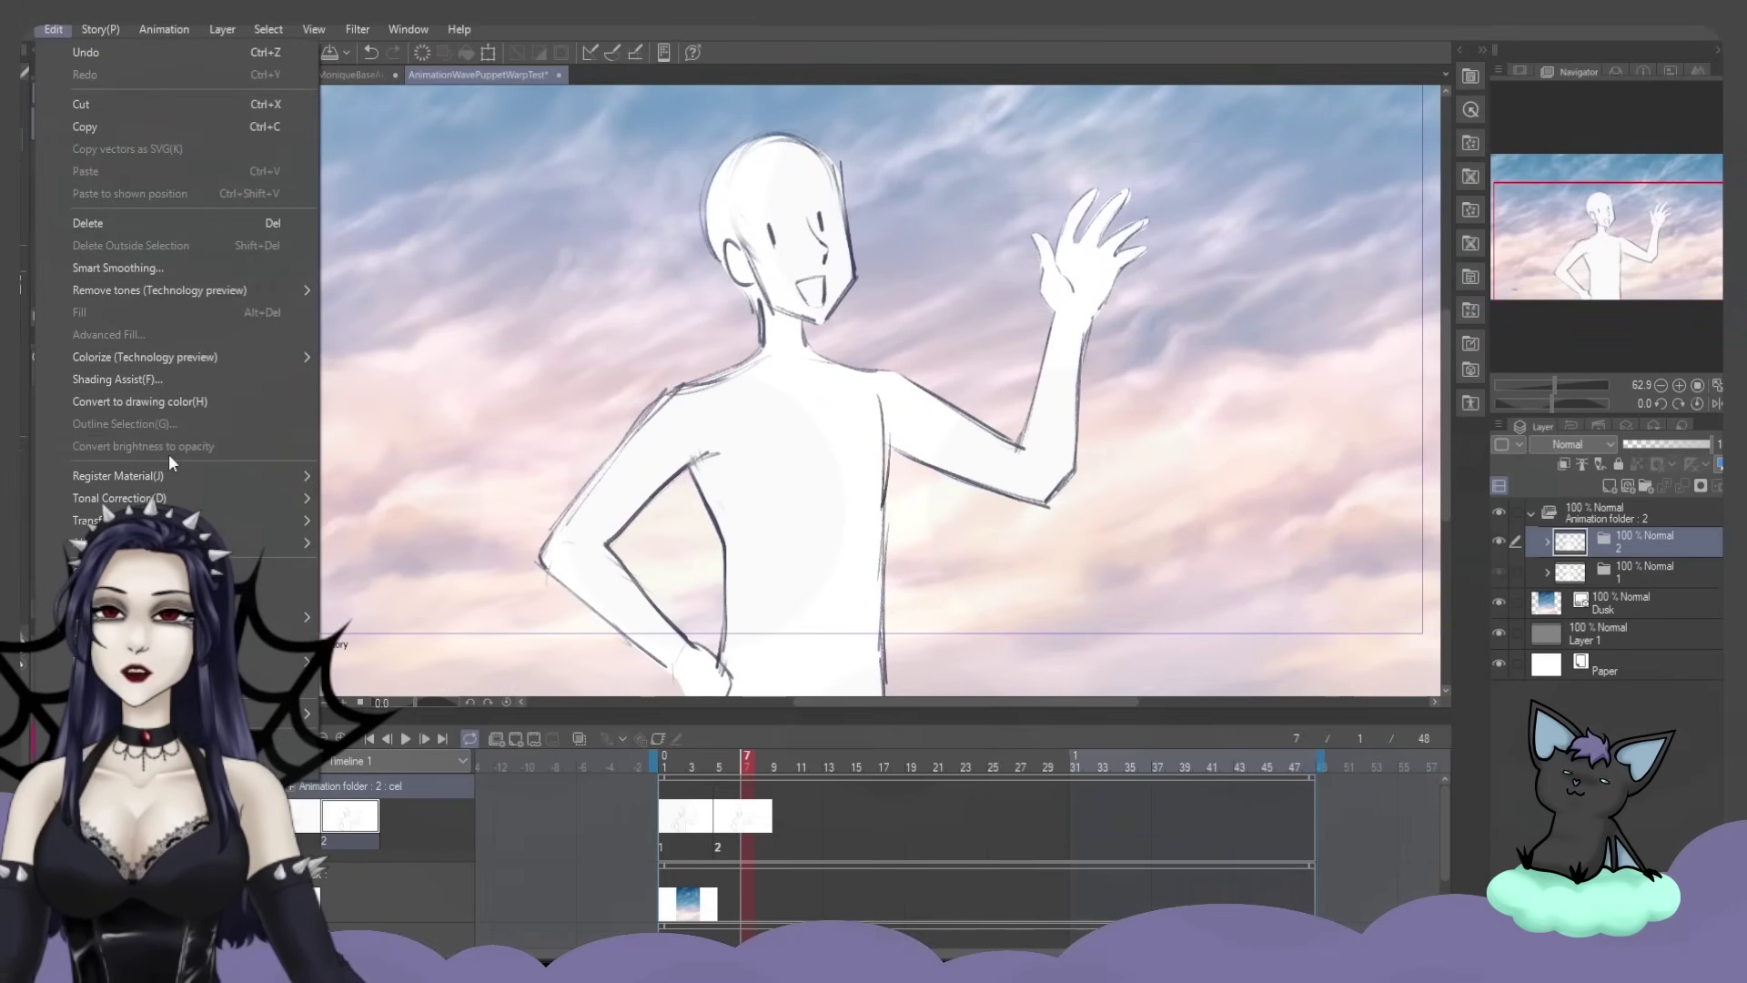
mouse_move(237, 520)
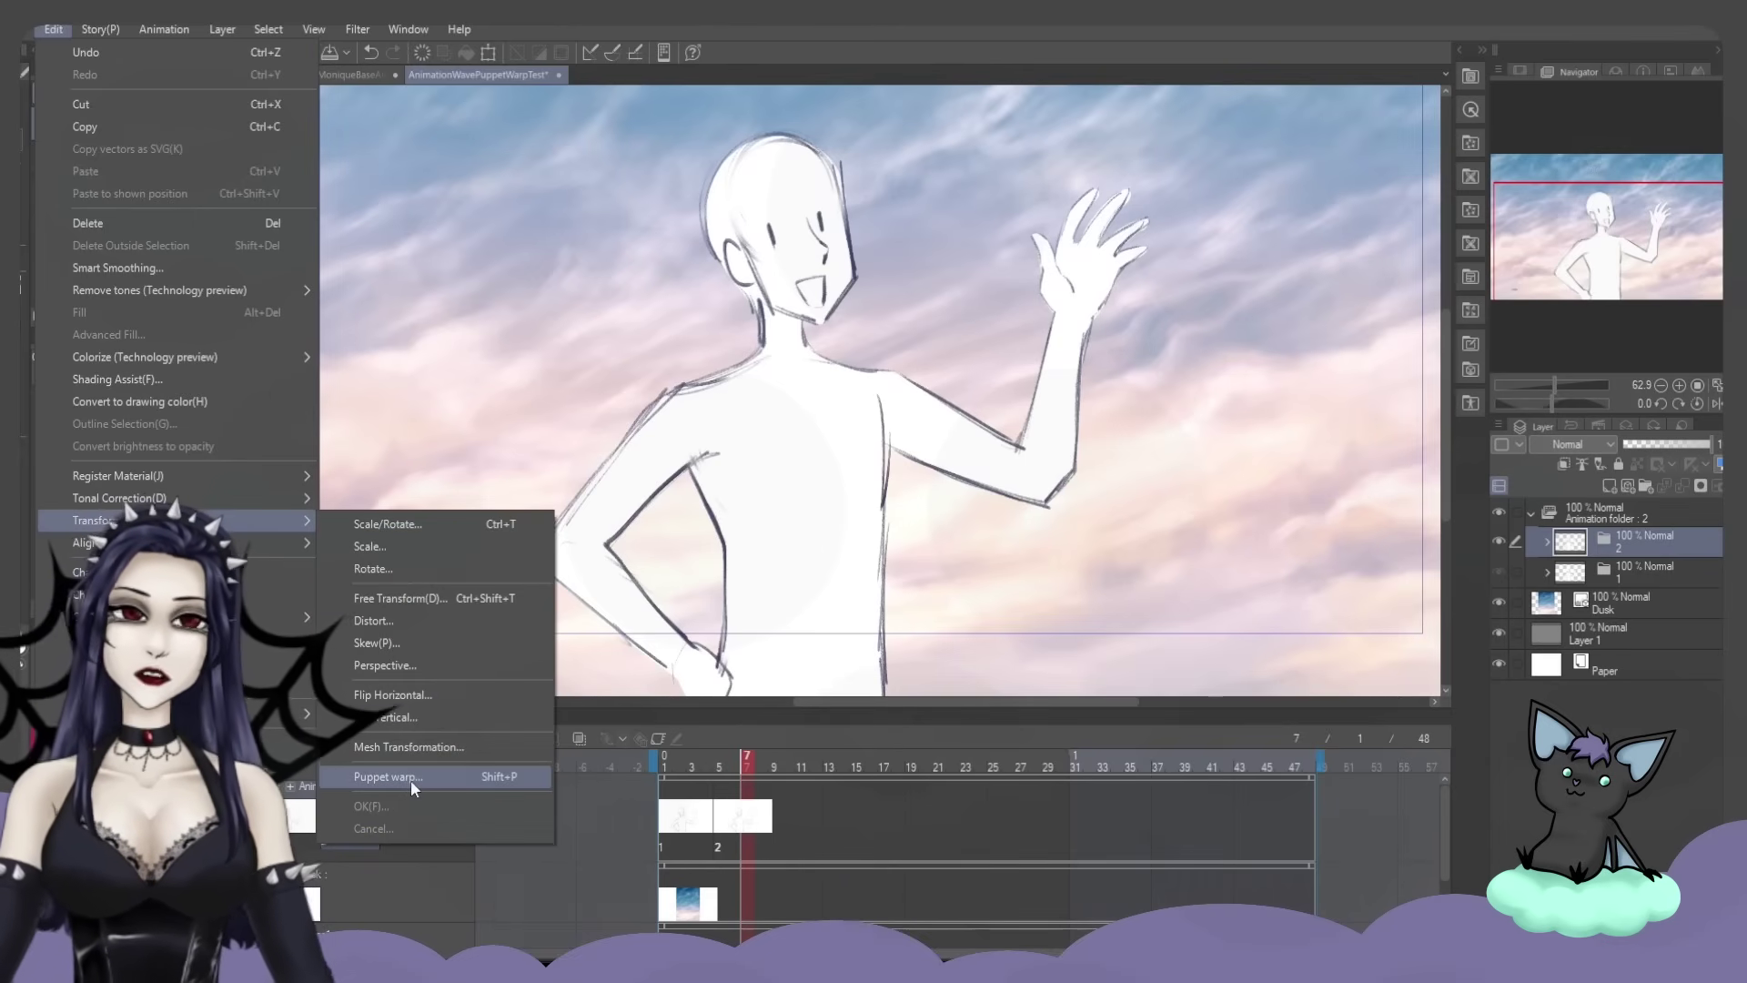
left_click(531, 777)
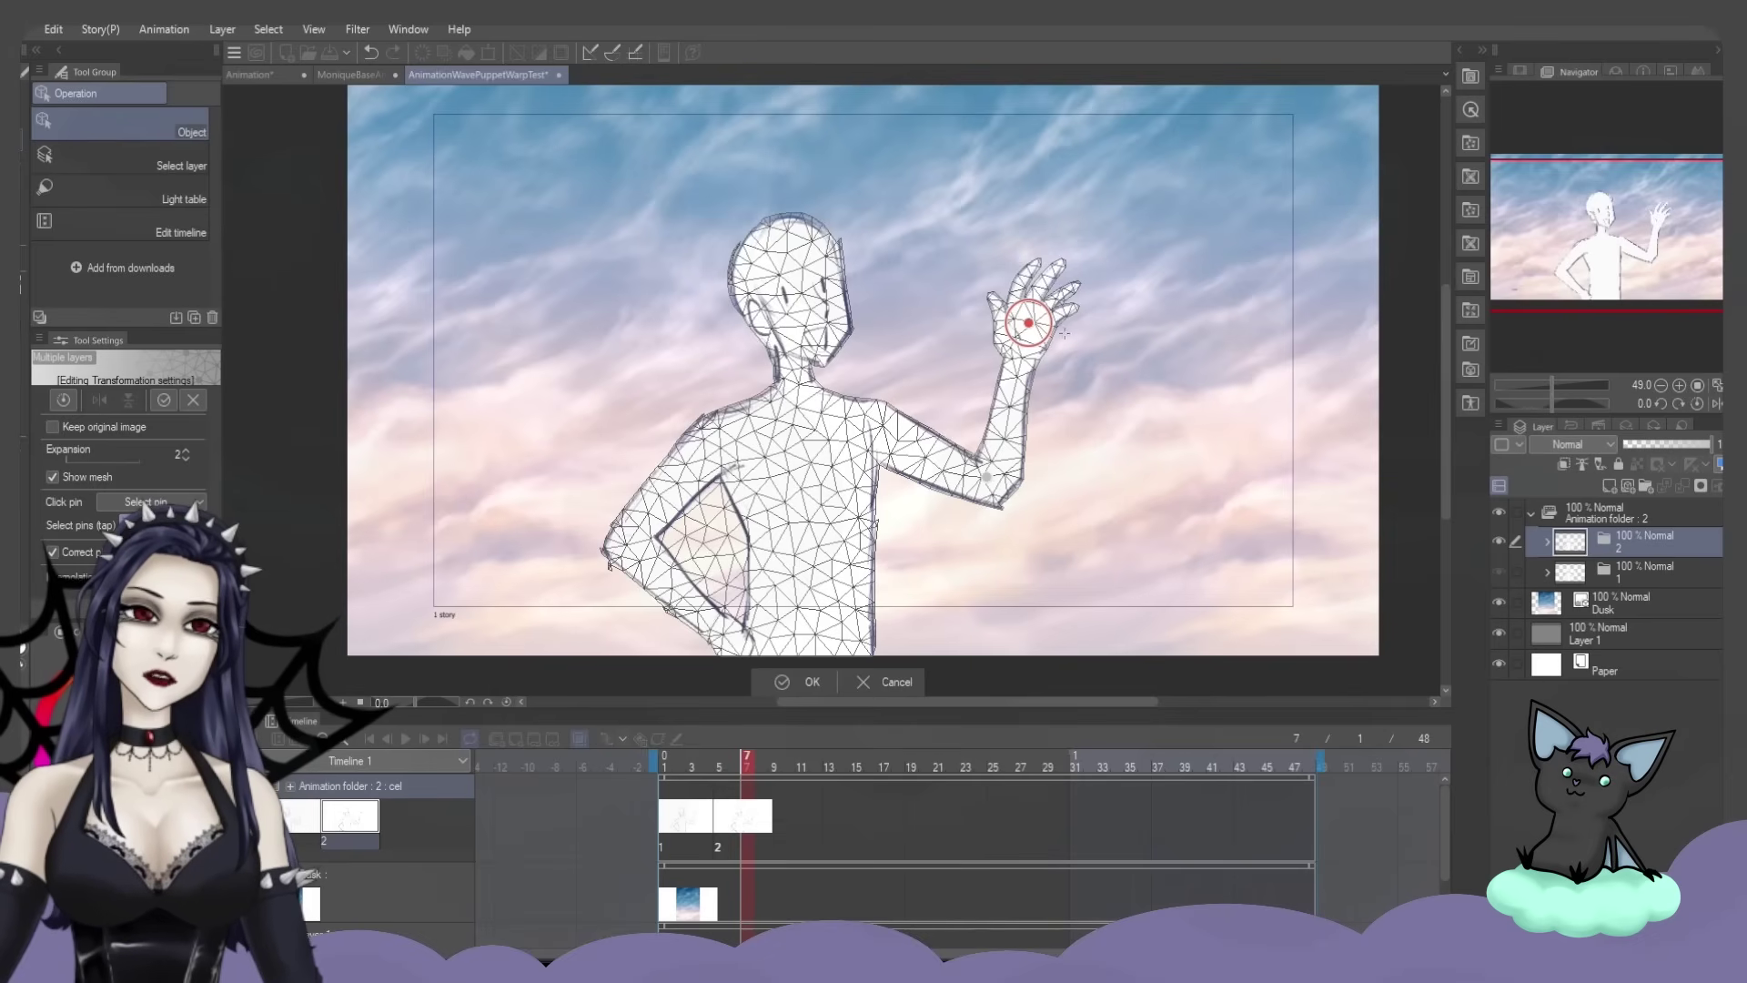
Try lowering the waving hand outward with only one puppet warp pin in its palm, and undo the warp
left_click_drag(1028, 323, 1126, 416)
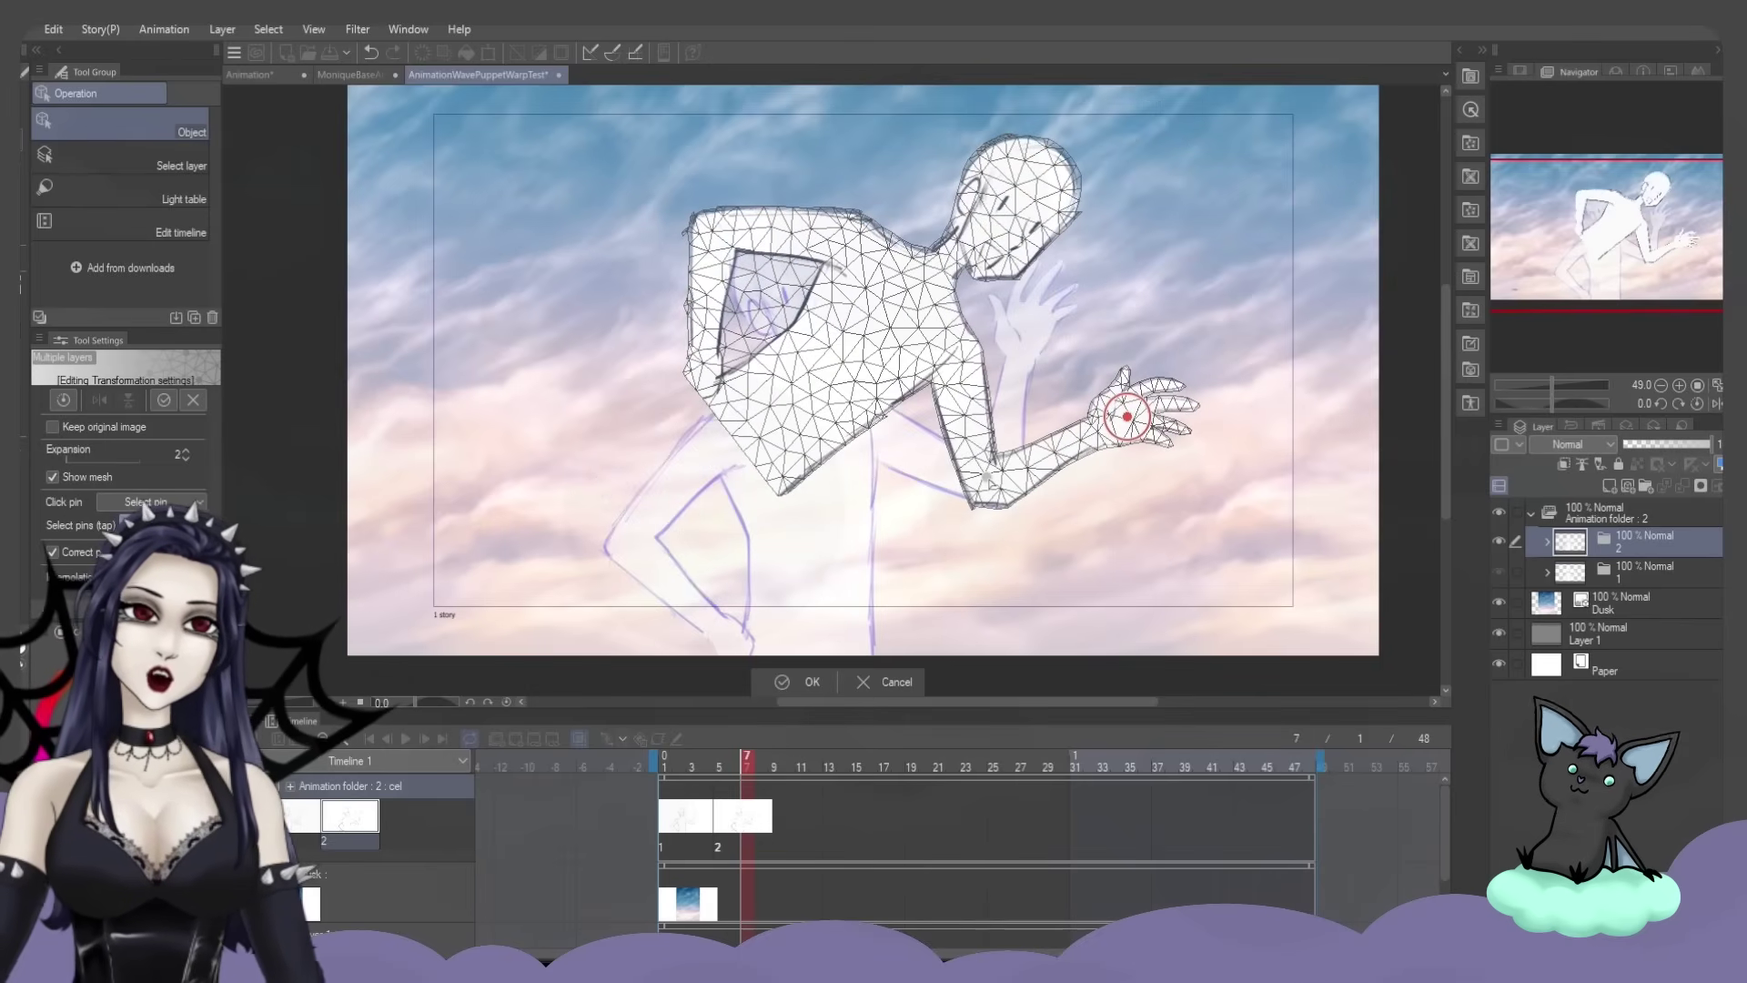
scroll(943, 513, "up", 10)
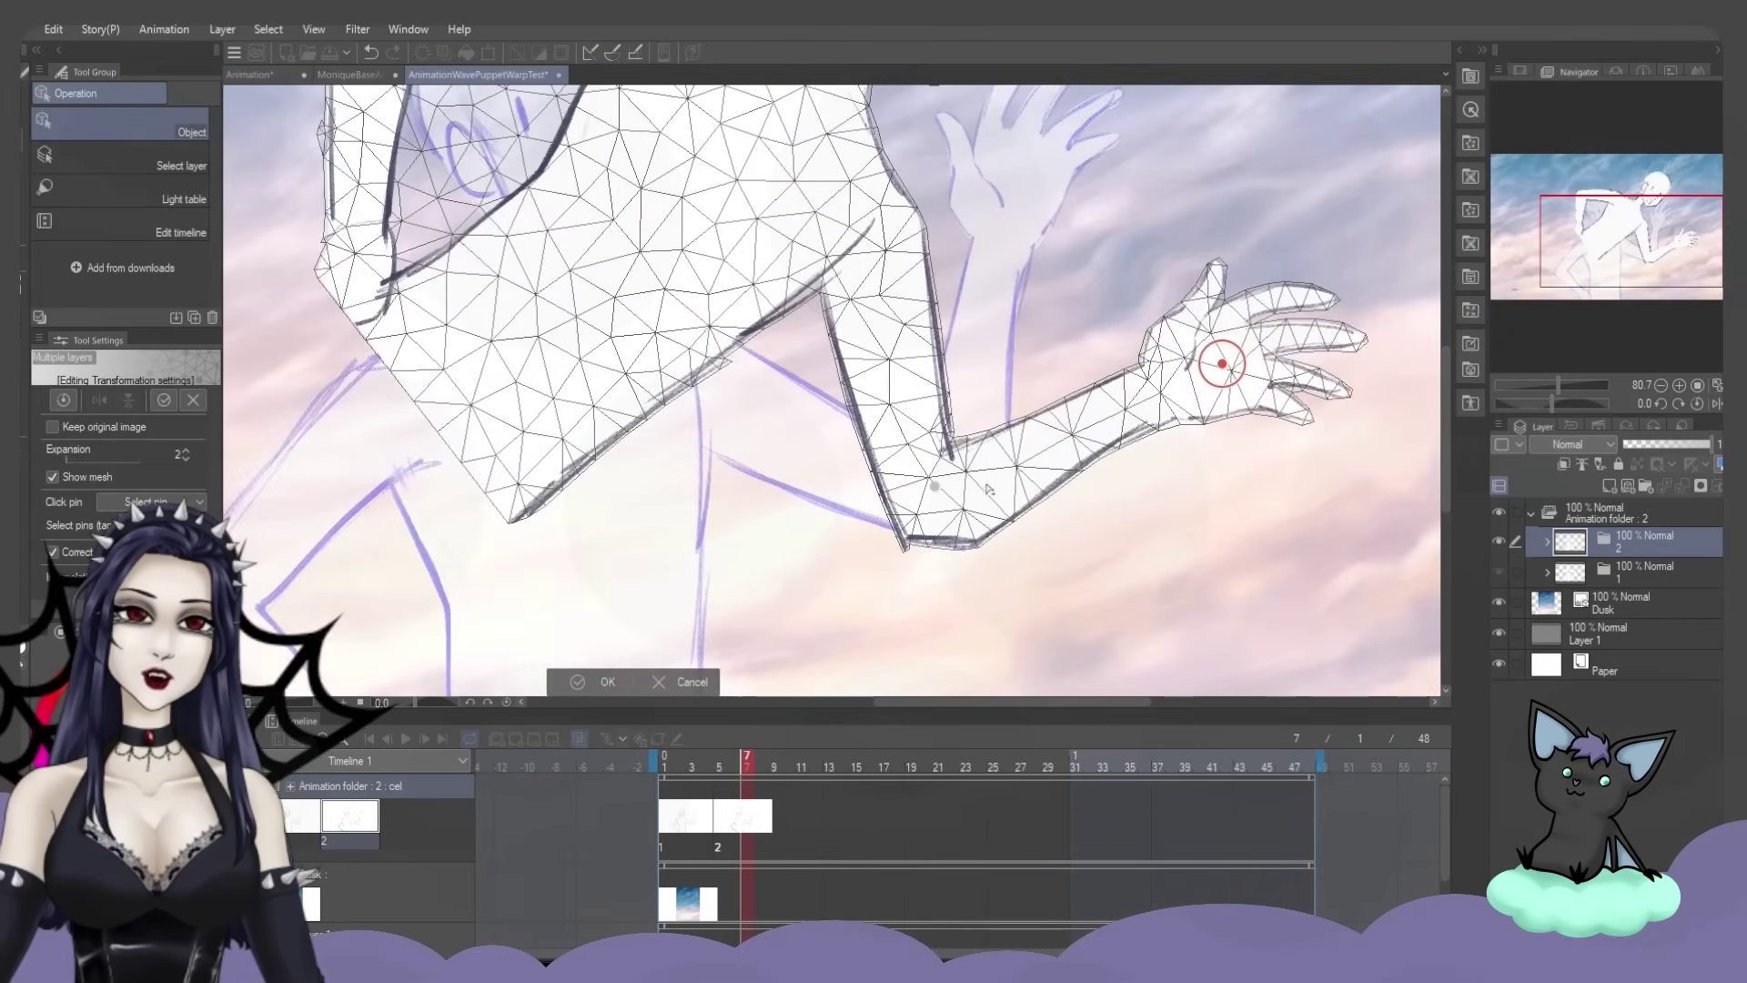
key("ctrl+0")
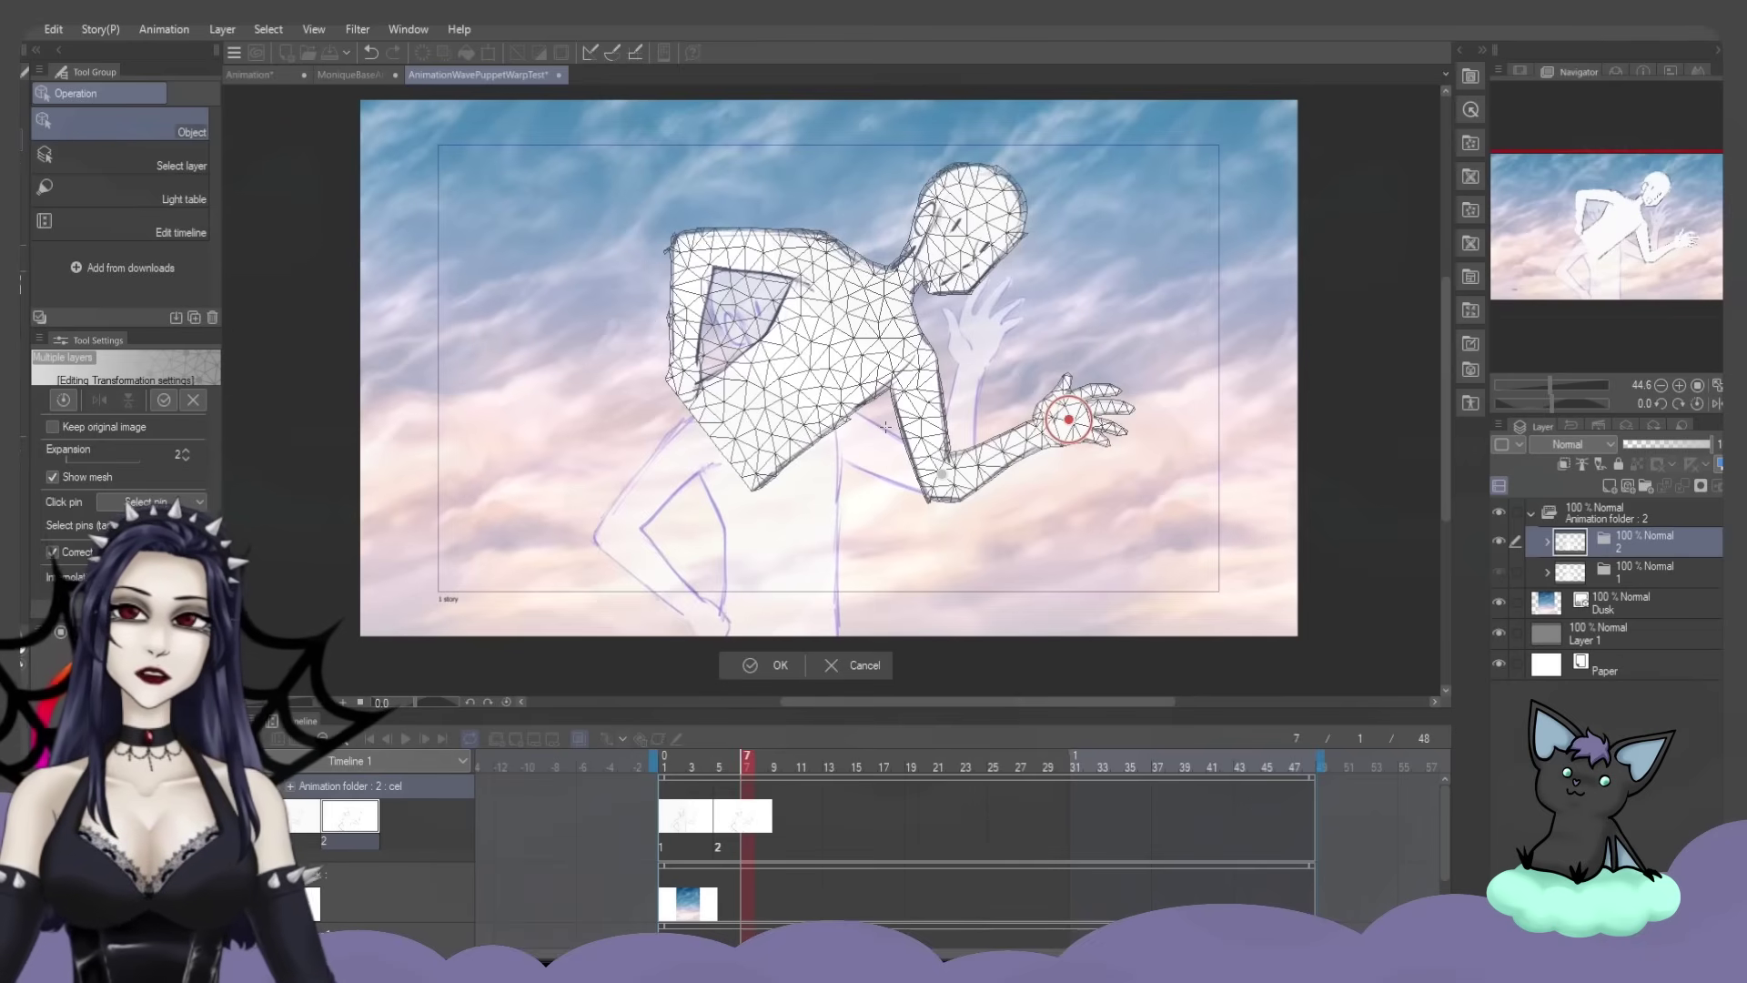
key("ctrl+z")
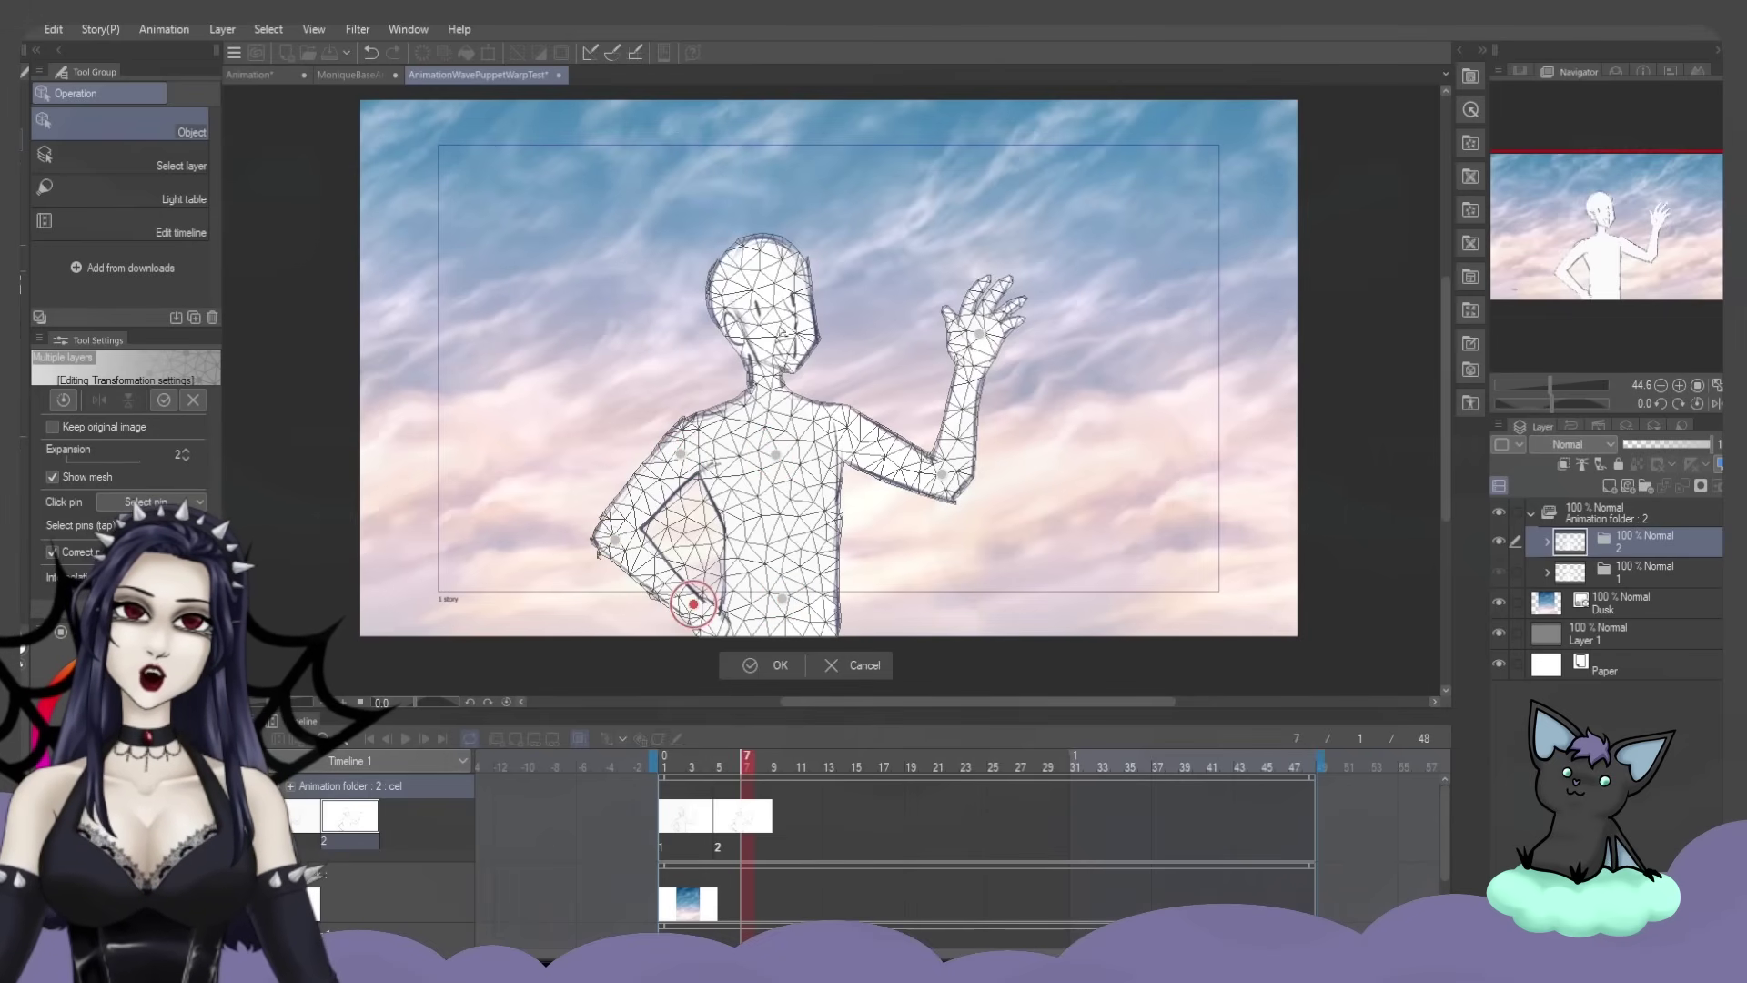
Bend the waving hand of cel 2 slightly outward using palm and forearm pins, and apply the Puppet warp
mouse_move(981, 335)
left_mouse_down()
mouse_move(1005, 347)
mouse_move(963, 332)
mouse_move(996, 340)
left_mouse_up()
scroll(1037, 336, "up", 3)
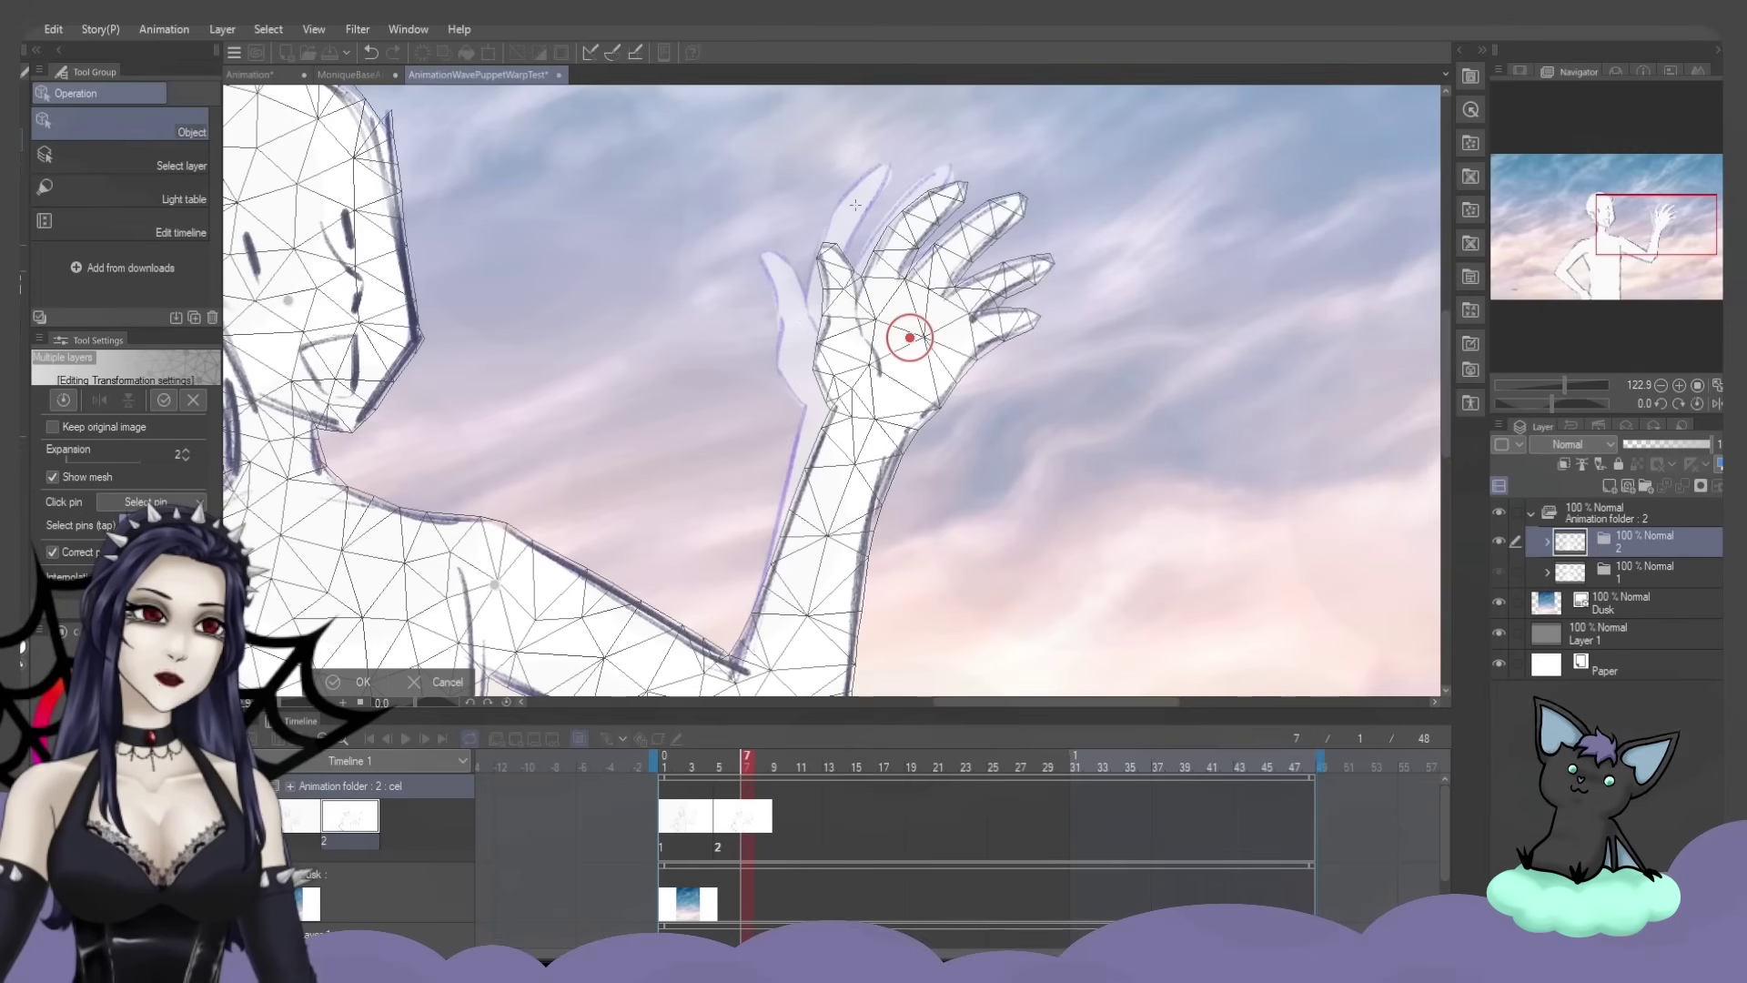
left_click_drag(1647, 244, 1635, 252)
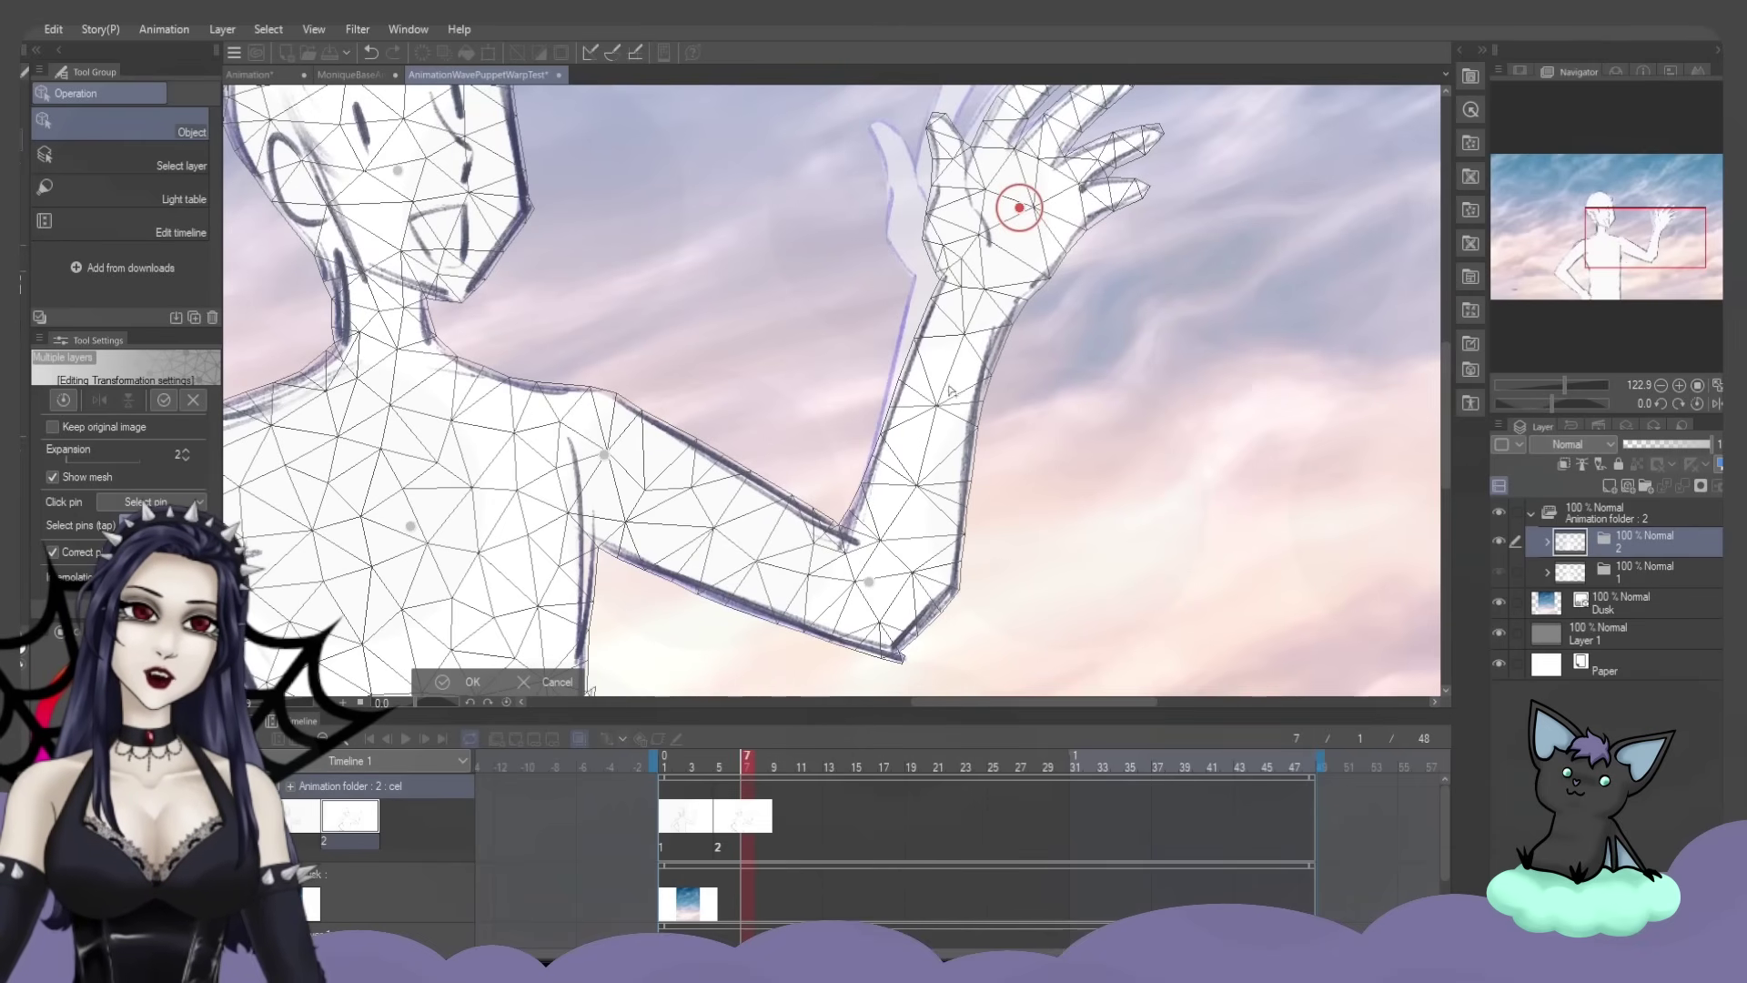
mouse_move(946, 403)
left_mouse_down()
mouse_move(936, 390)
mouse_move(957, 401)
left_mouse_up()
key("Return")
scroll(957, 401, "down", 5)
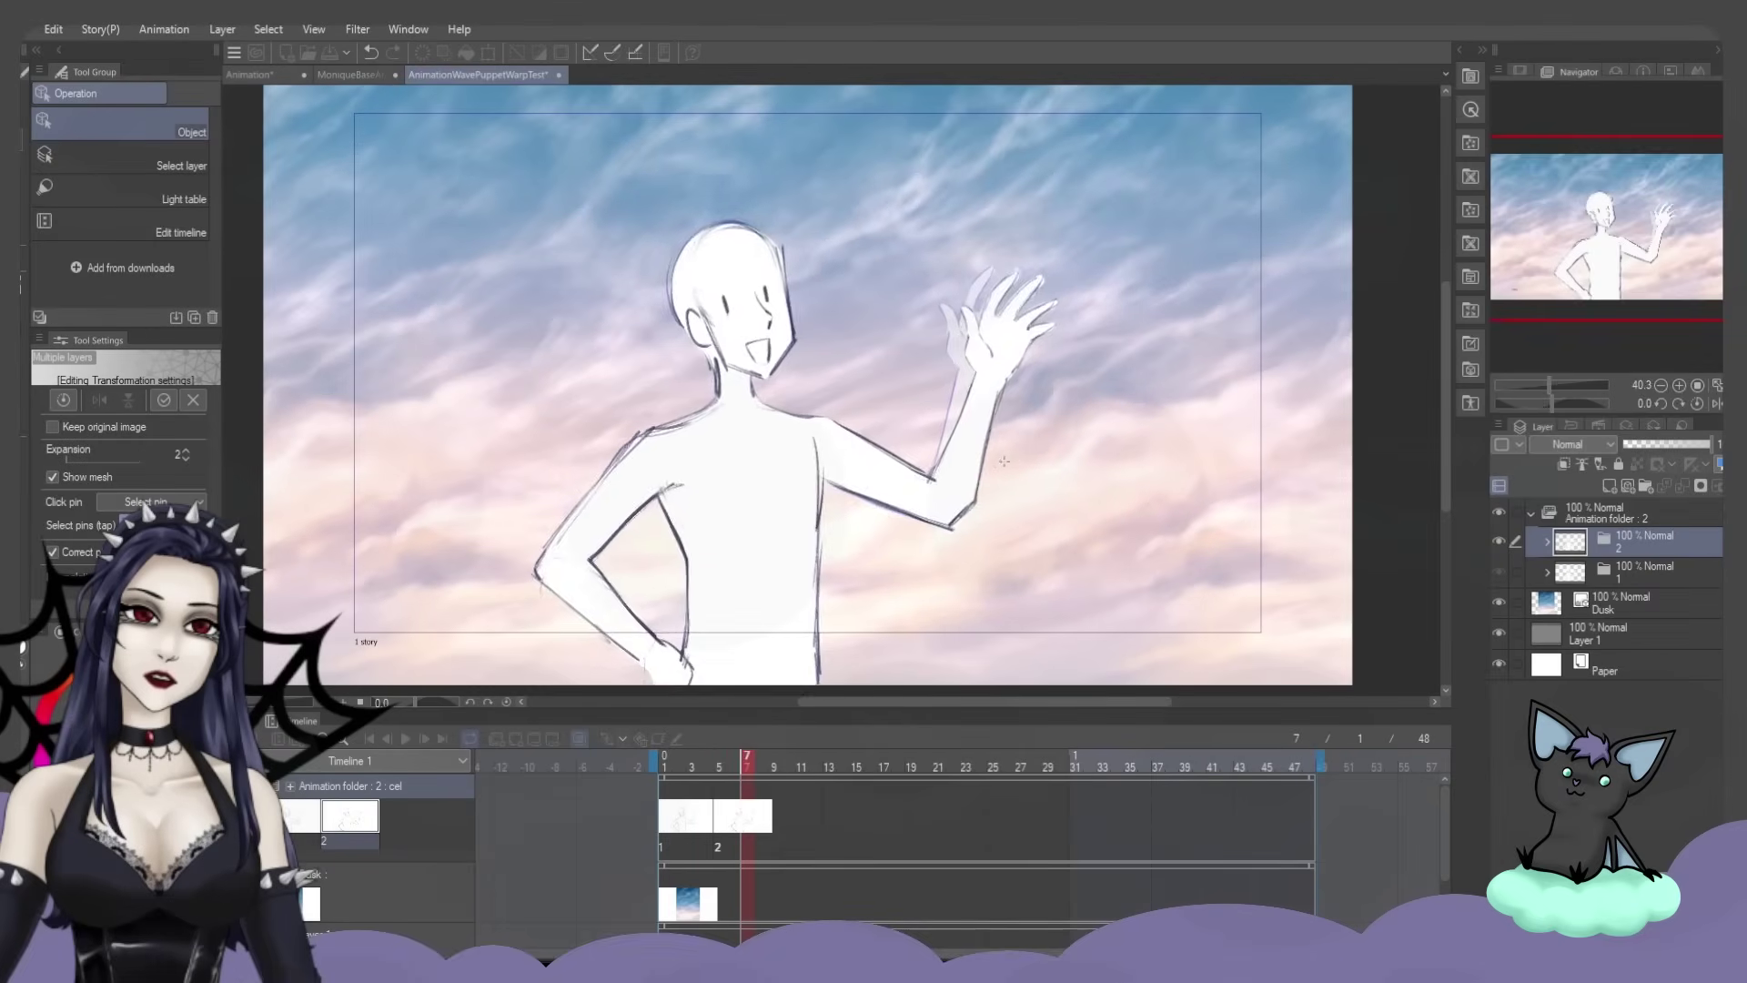
left_click(976, 421)
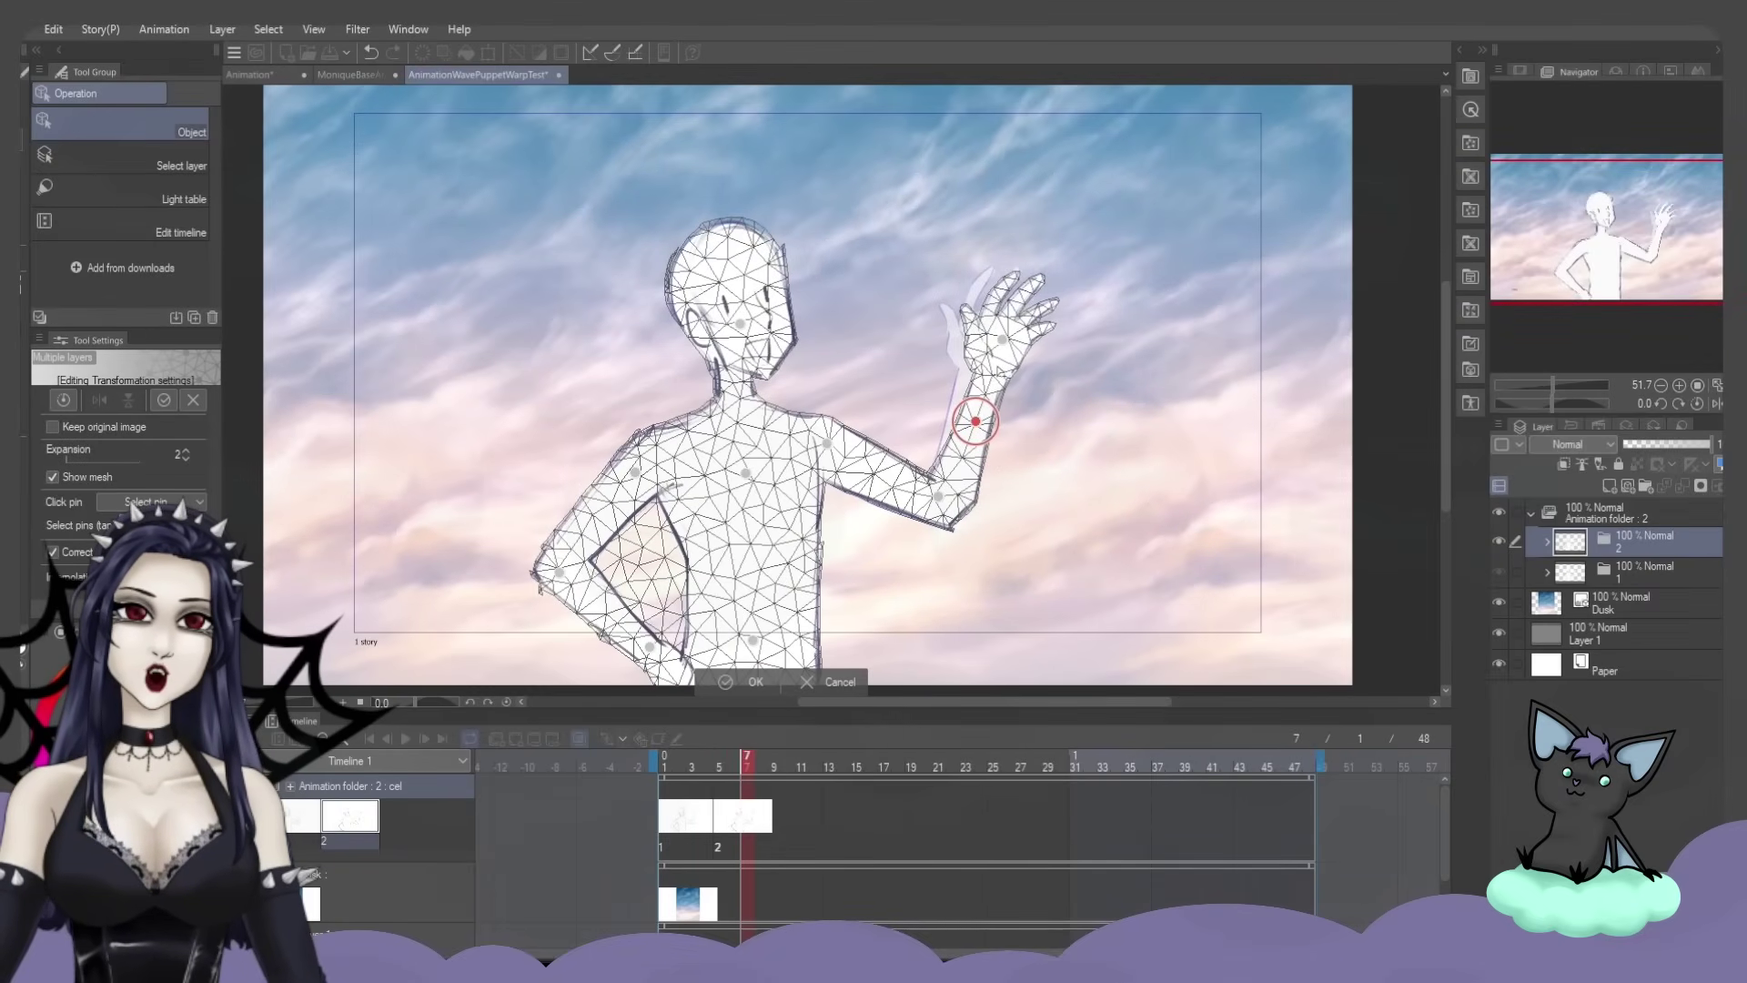
left_click(751, 681)
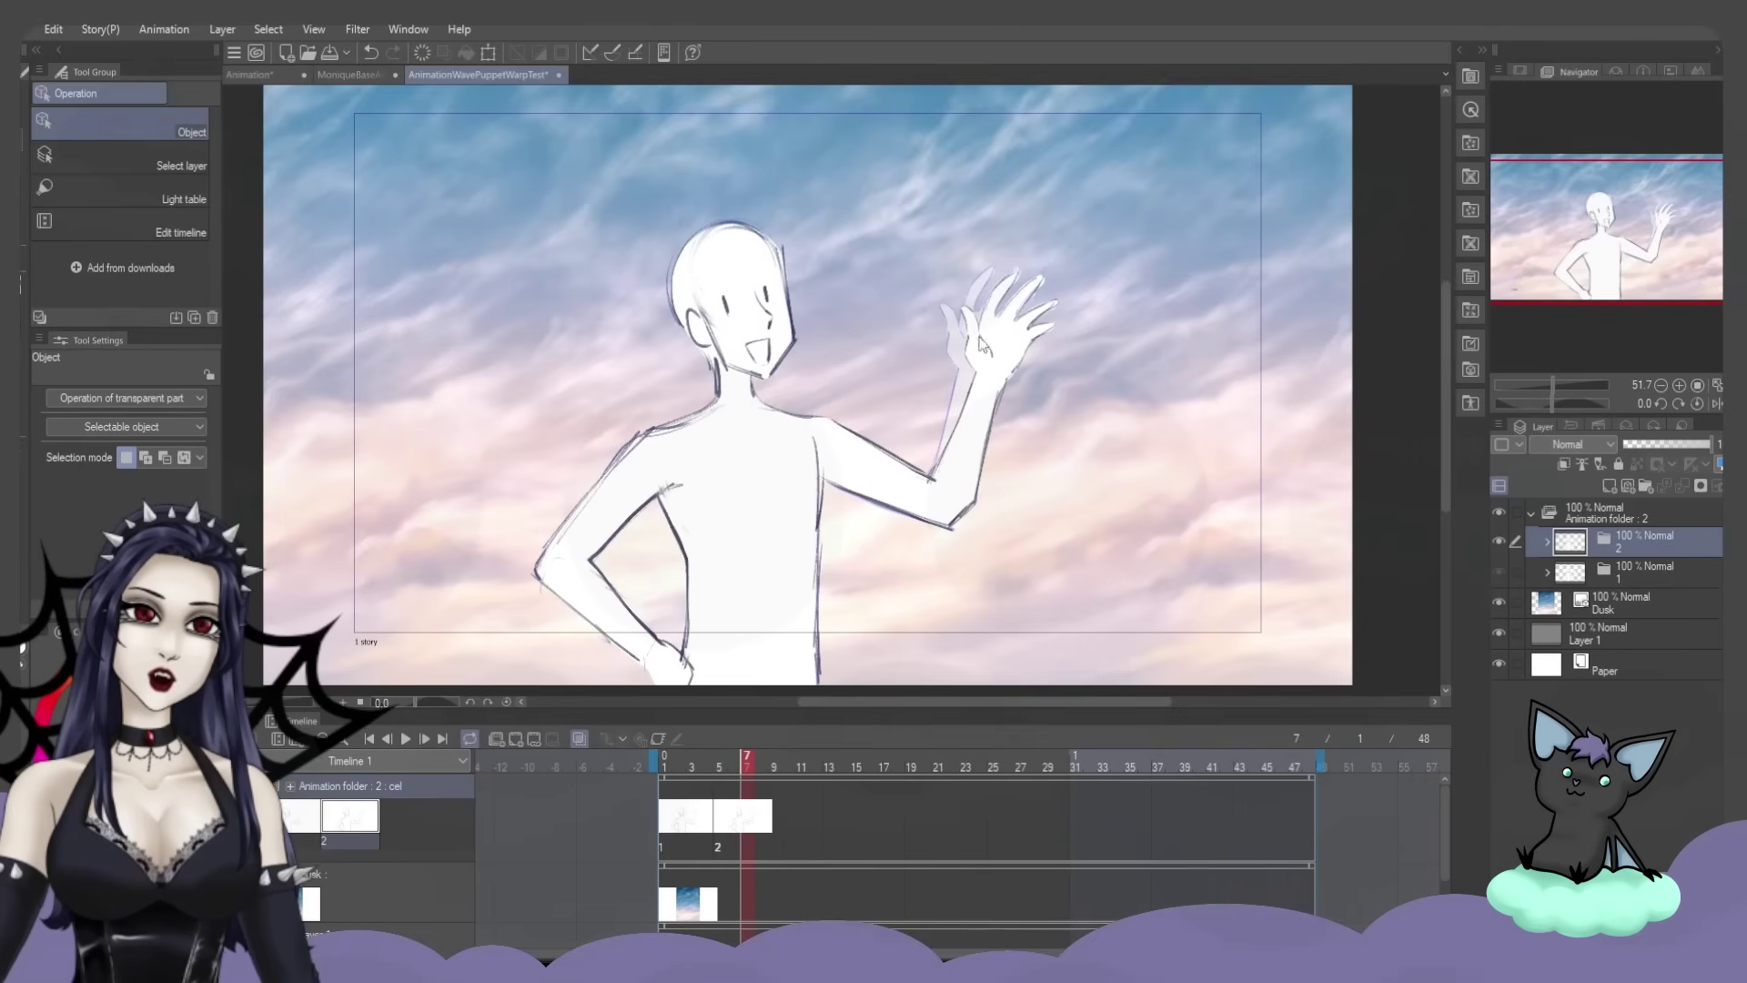
Duplicate cel folder 2 as cel 3 and assign it at frame 9 of the animation folder track
key("Left")
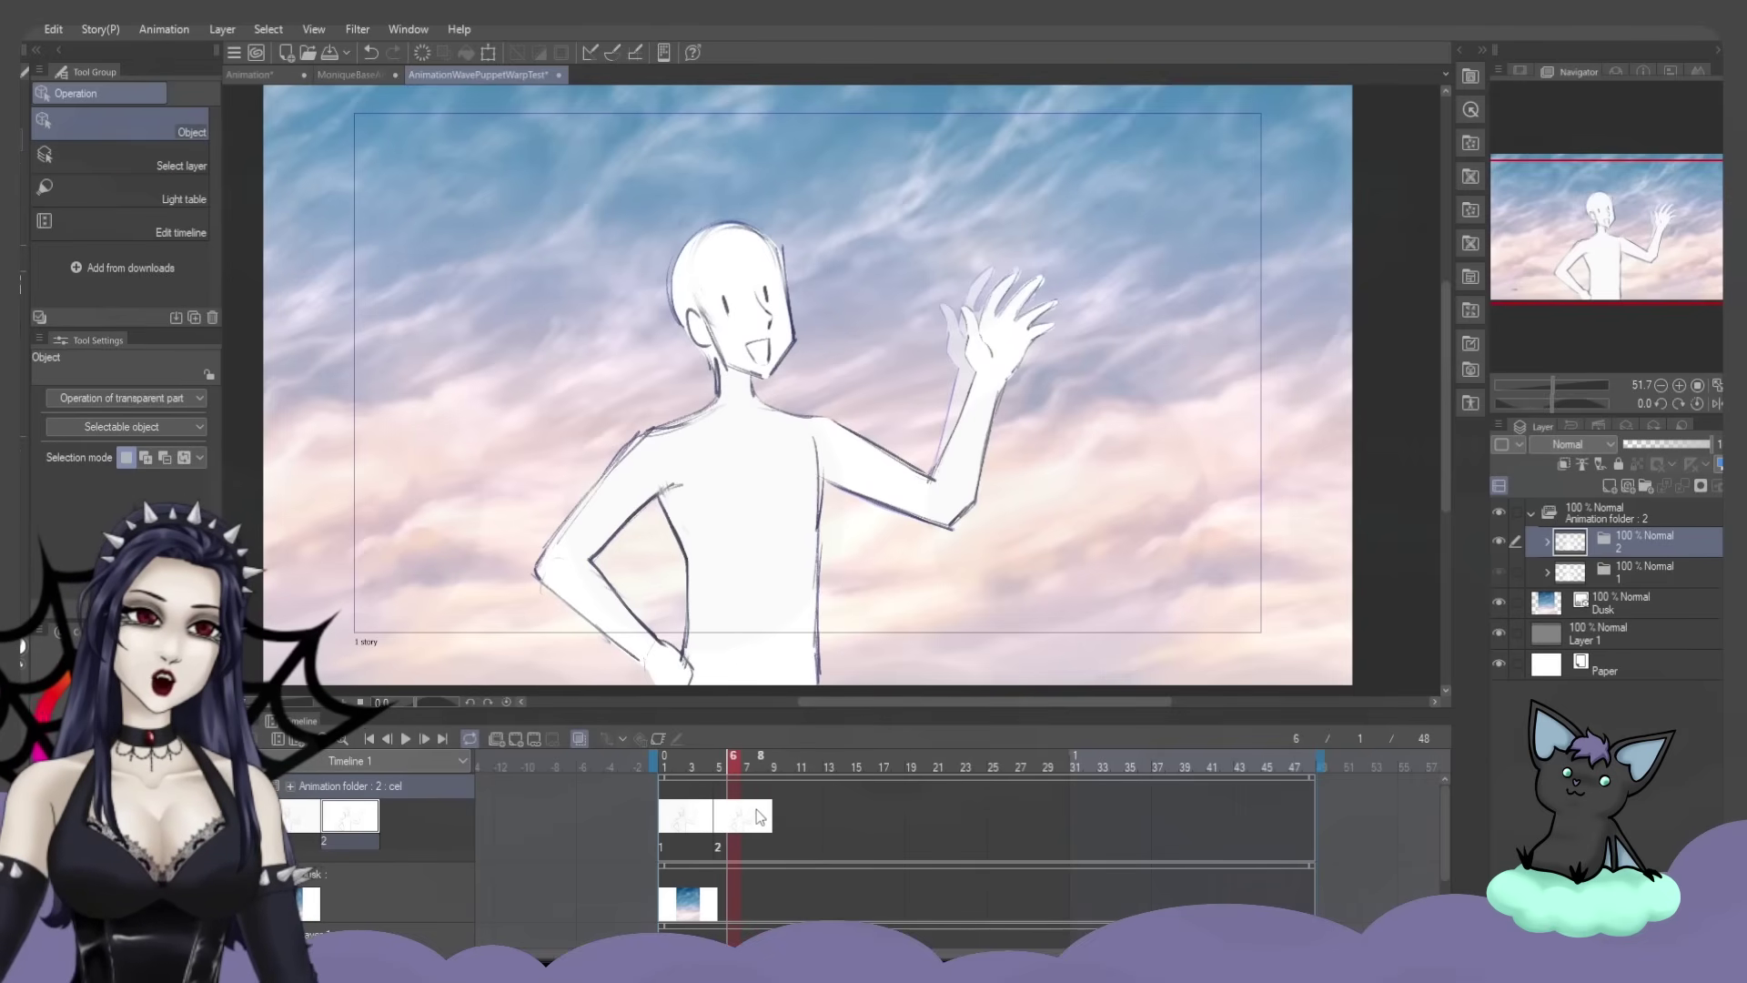
right_click(1633, 542)
left_click(1630, 544)
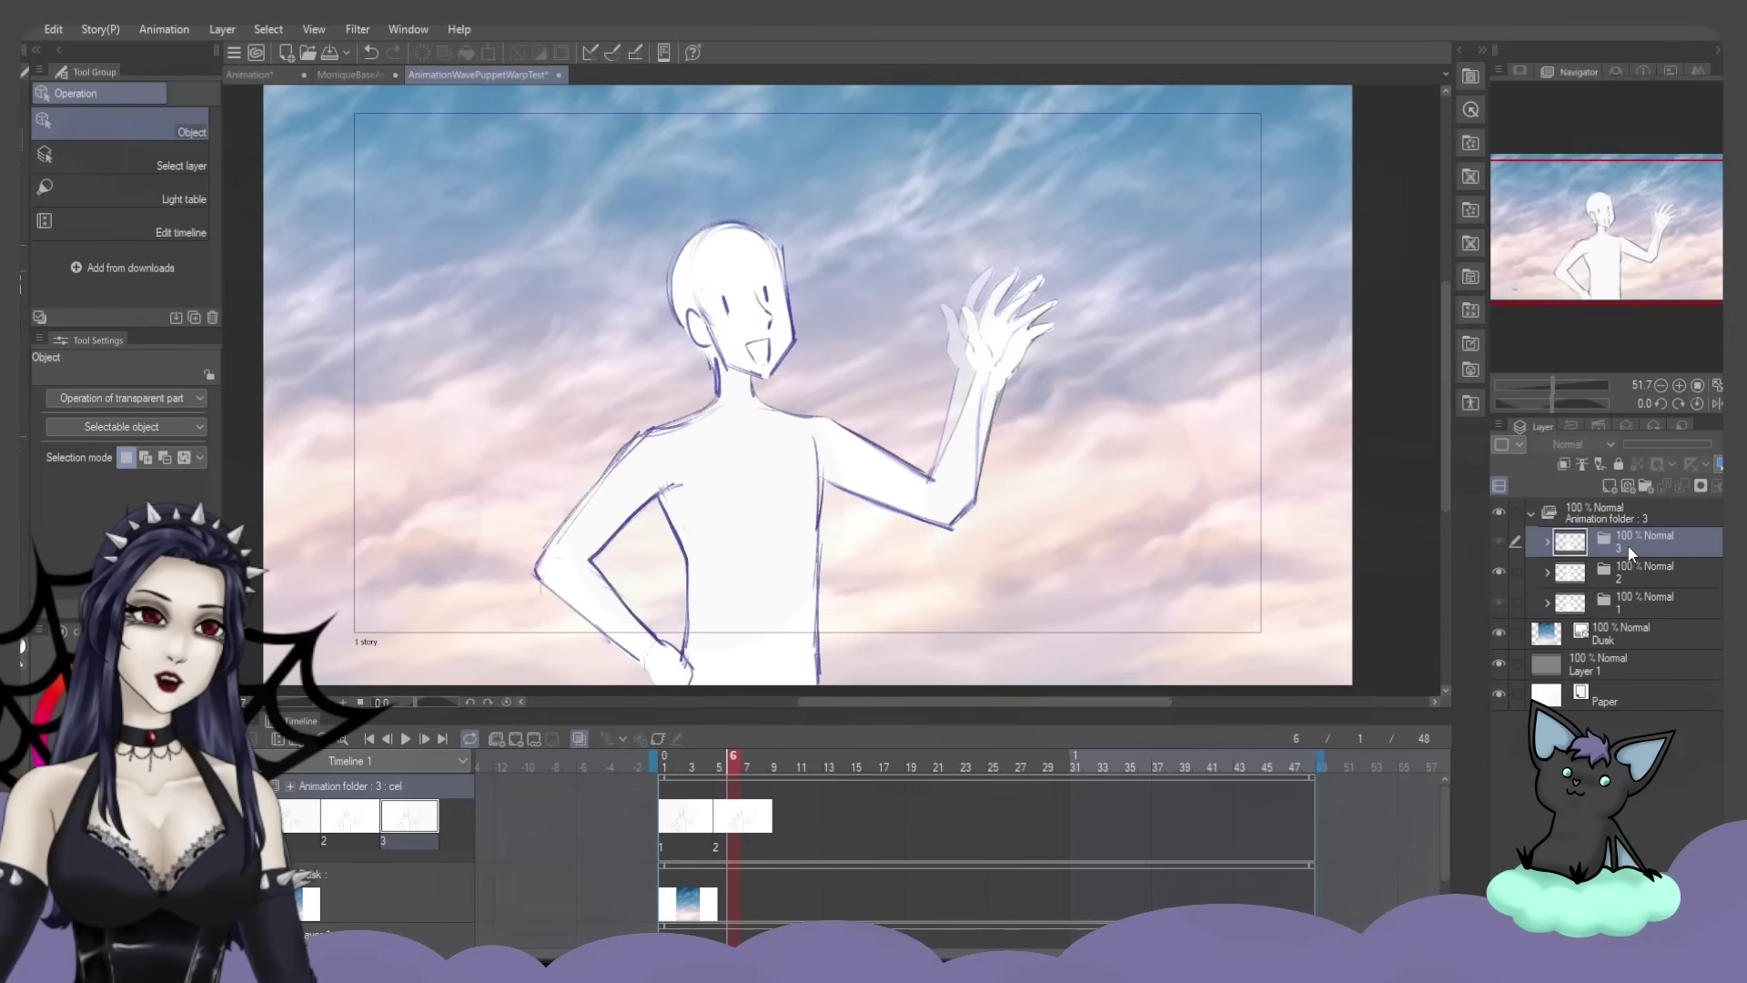
right_click(770, 769)
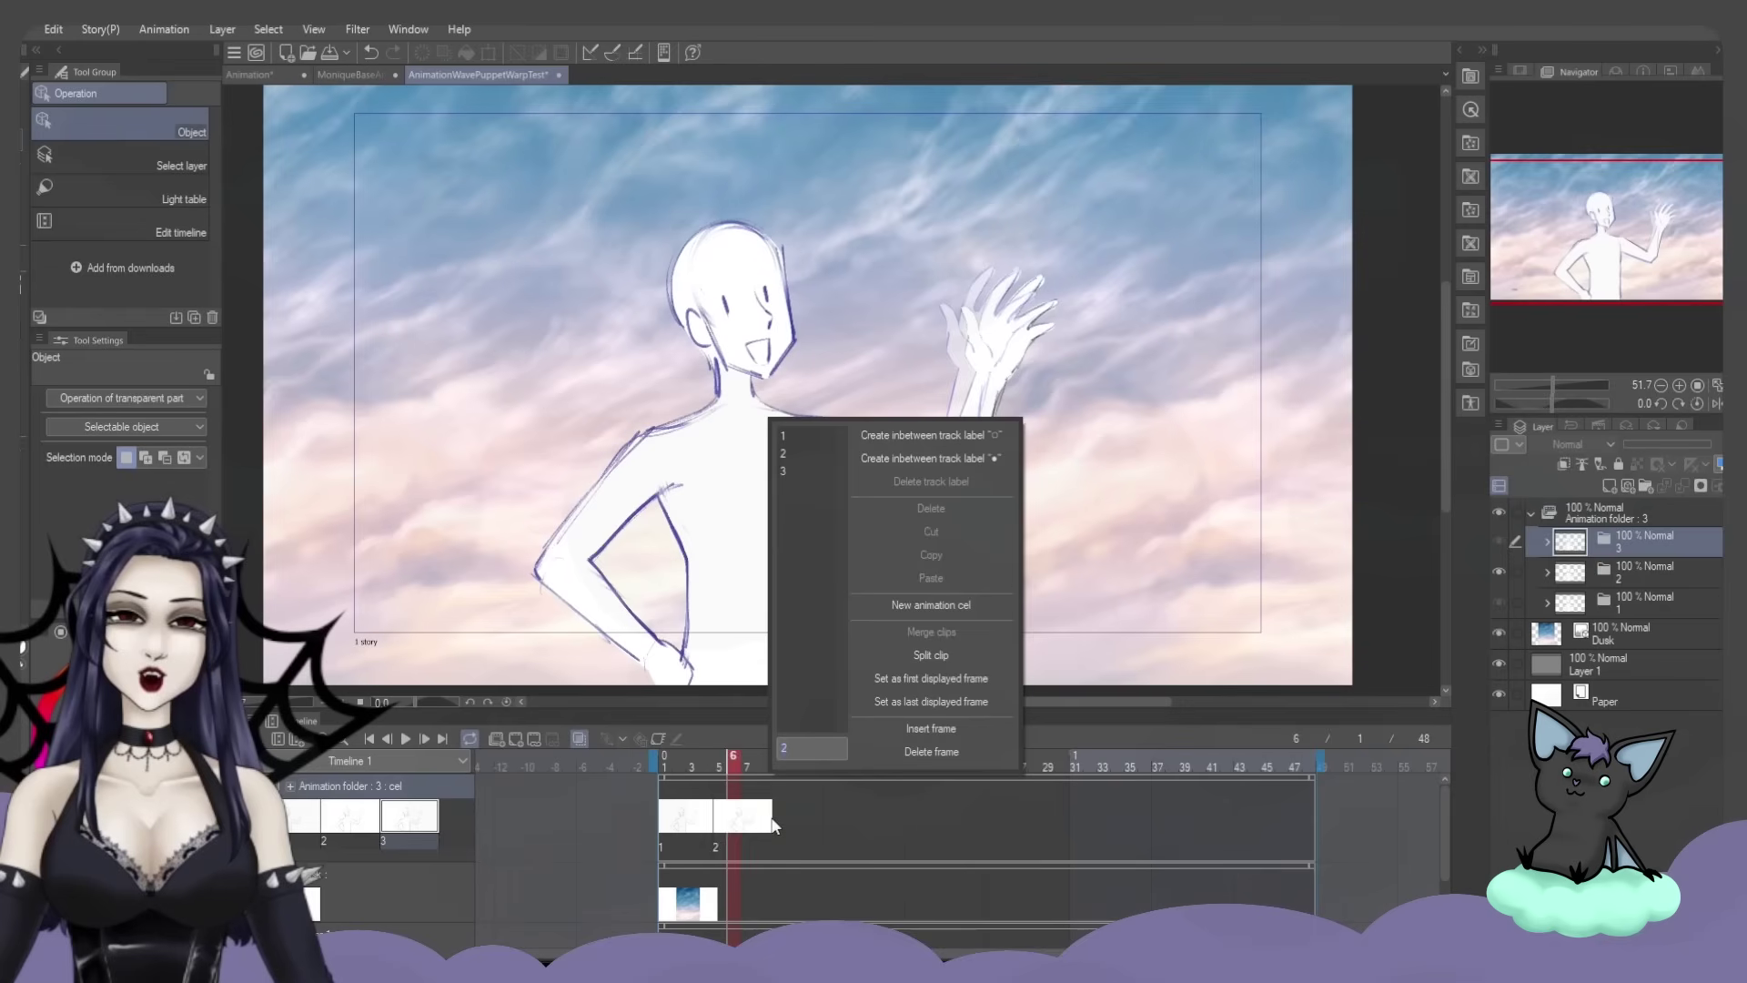
left_click(786, 471)
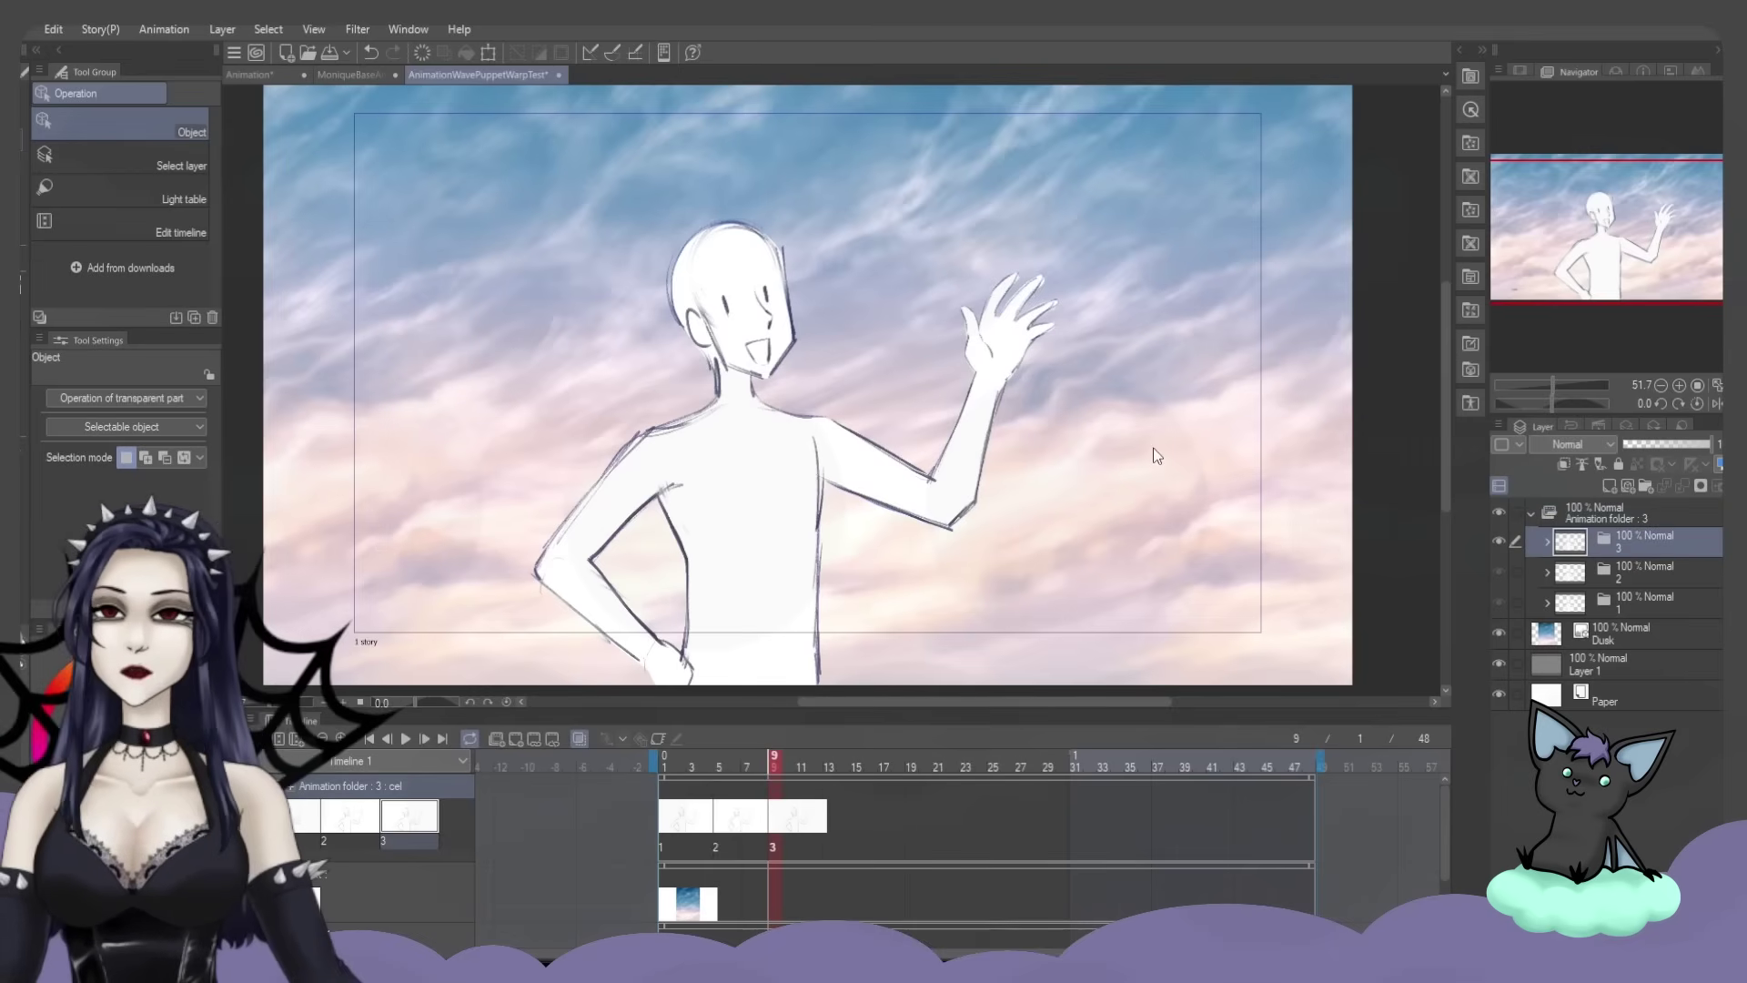
Start a Puppet warp on cel 3 and pin the waving arm's elbow and palm, the chest and the shoulder
key("ctrl+shift+m")
left_click(940, 492)
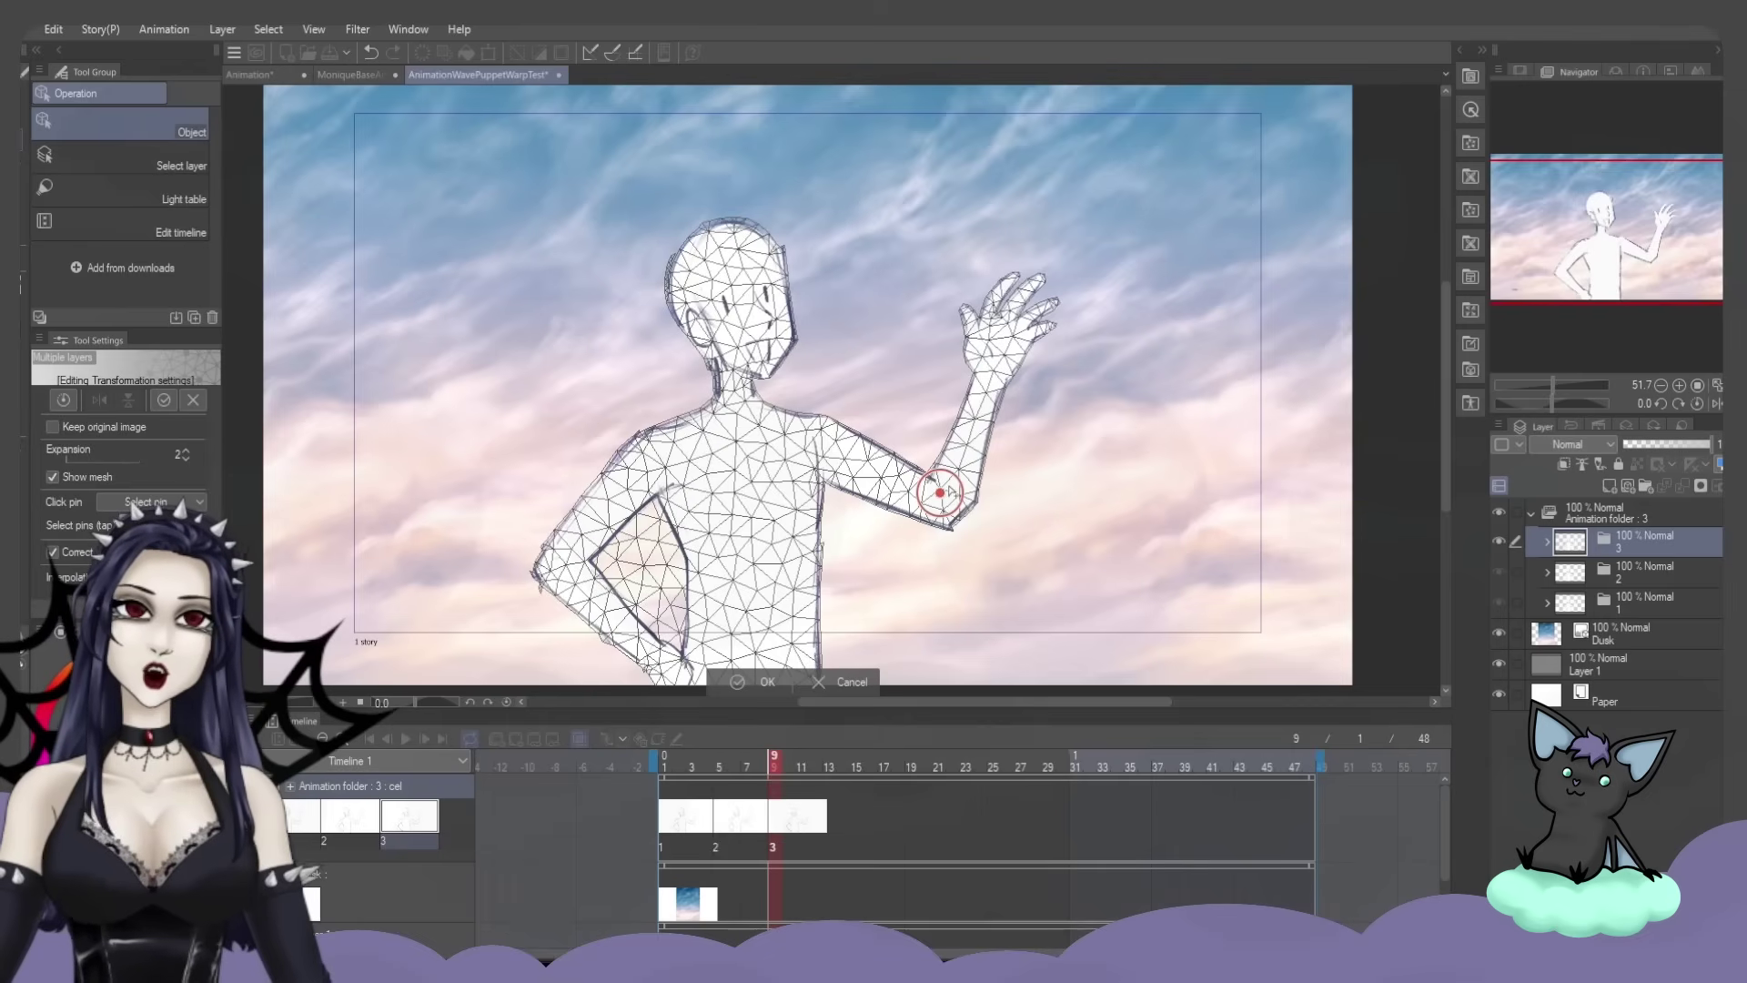
left_click(999, 342)
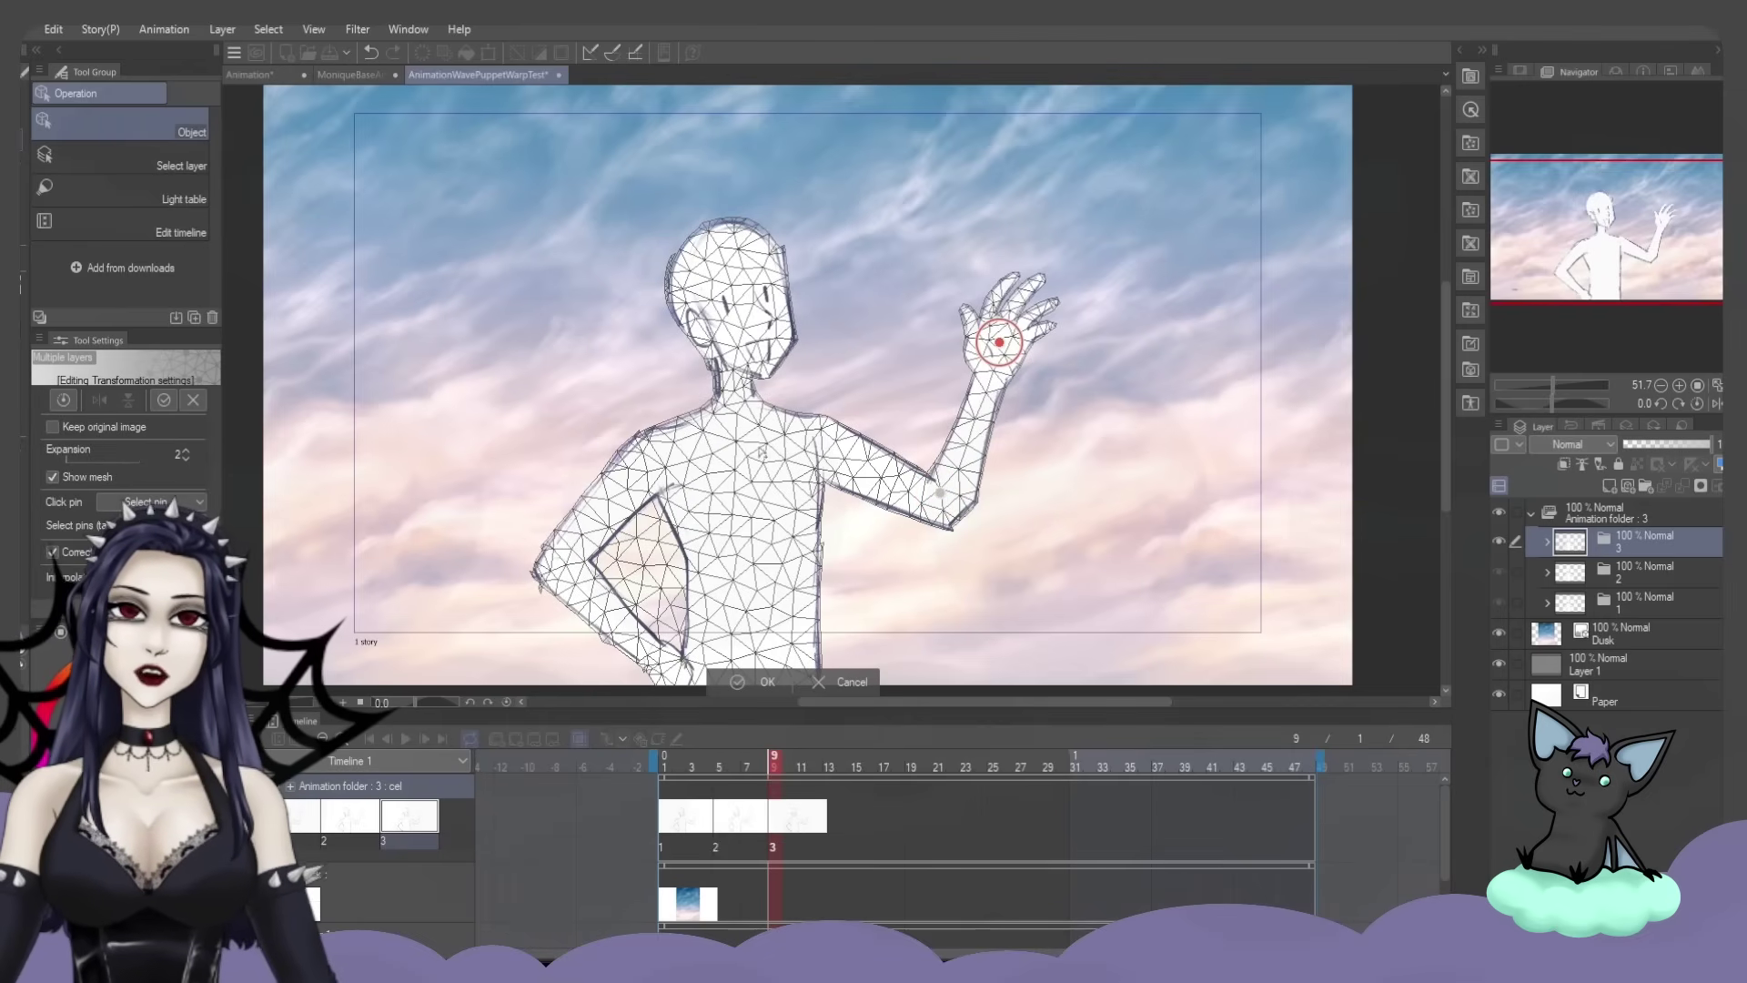
left_click(745, 446)
left_click(824, 447)
Move cel 3's palm further outward, adjust the forearm with an added pin, and apply the warp
left_click_drag(999, 342, 1012, 347)
left_click(985, 421)
left_click_drag(984, 421, 985, 420)
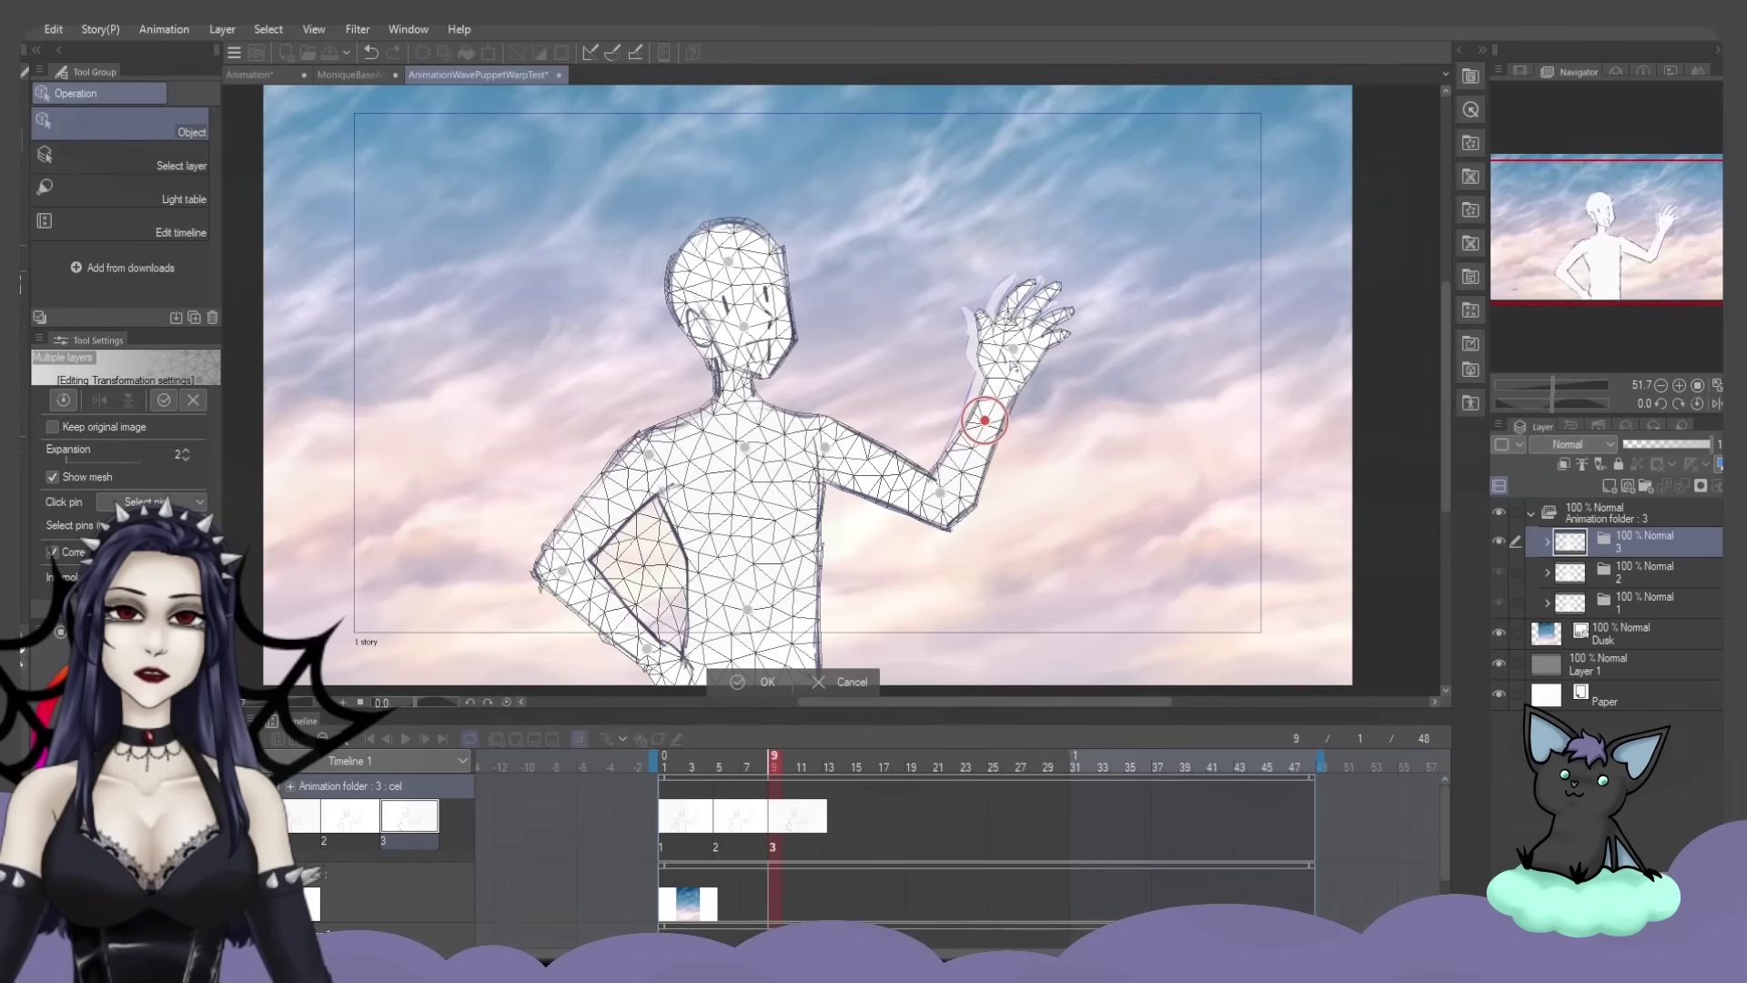
key("Return")
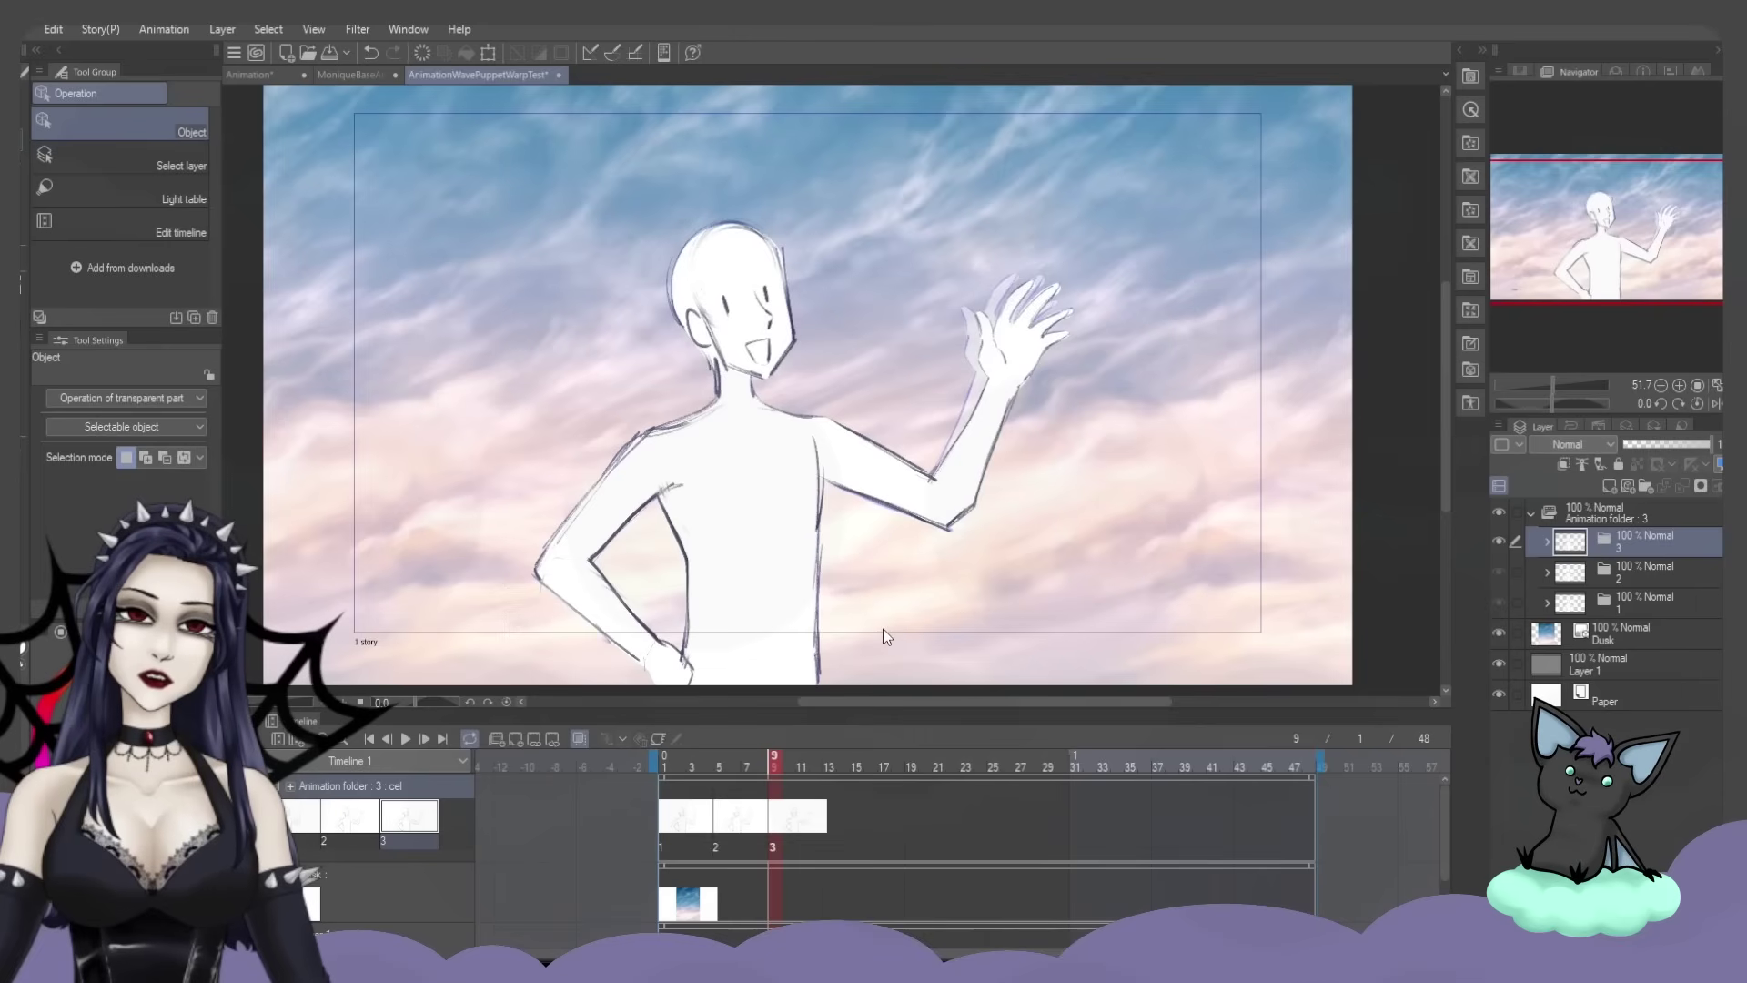
Assign cels 2, 1, 2, 3, 2, 1 every four frames from frame 13 to 33, and end the timeline at frame 34
left_click(687, 827)
left_click(727, 824)
left_click(803, 842)
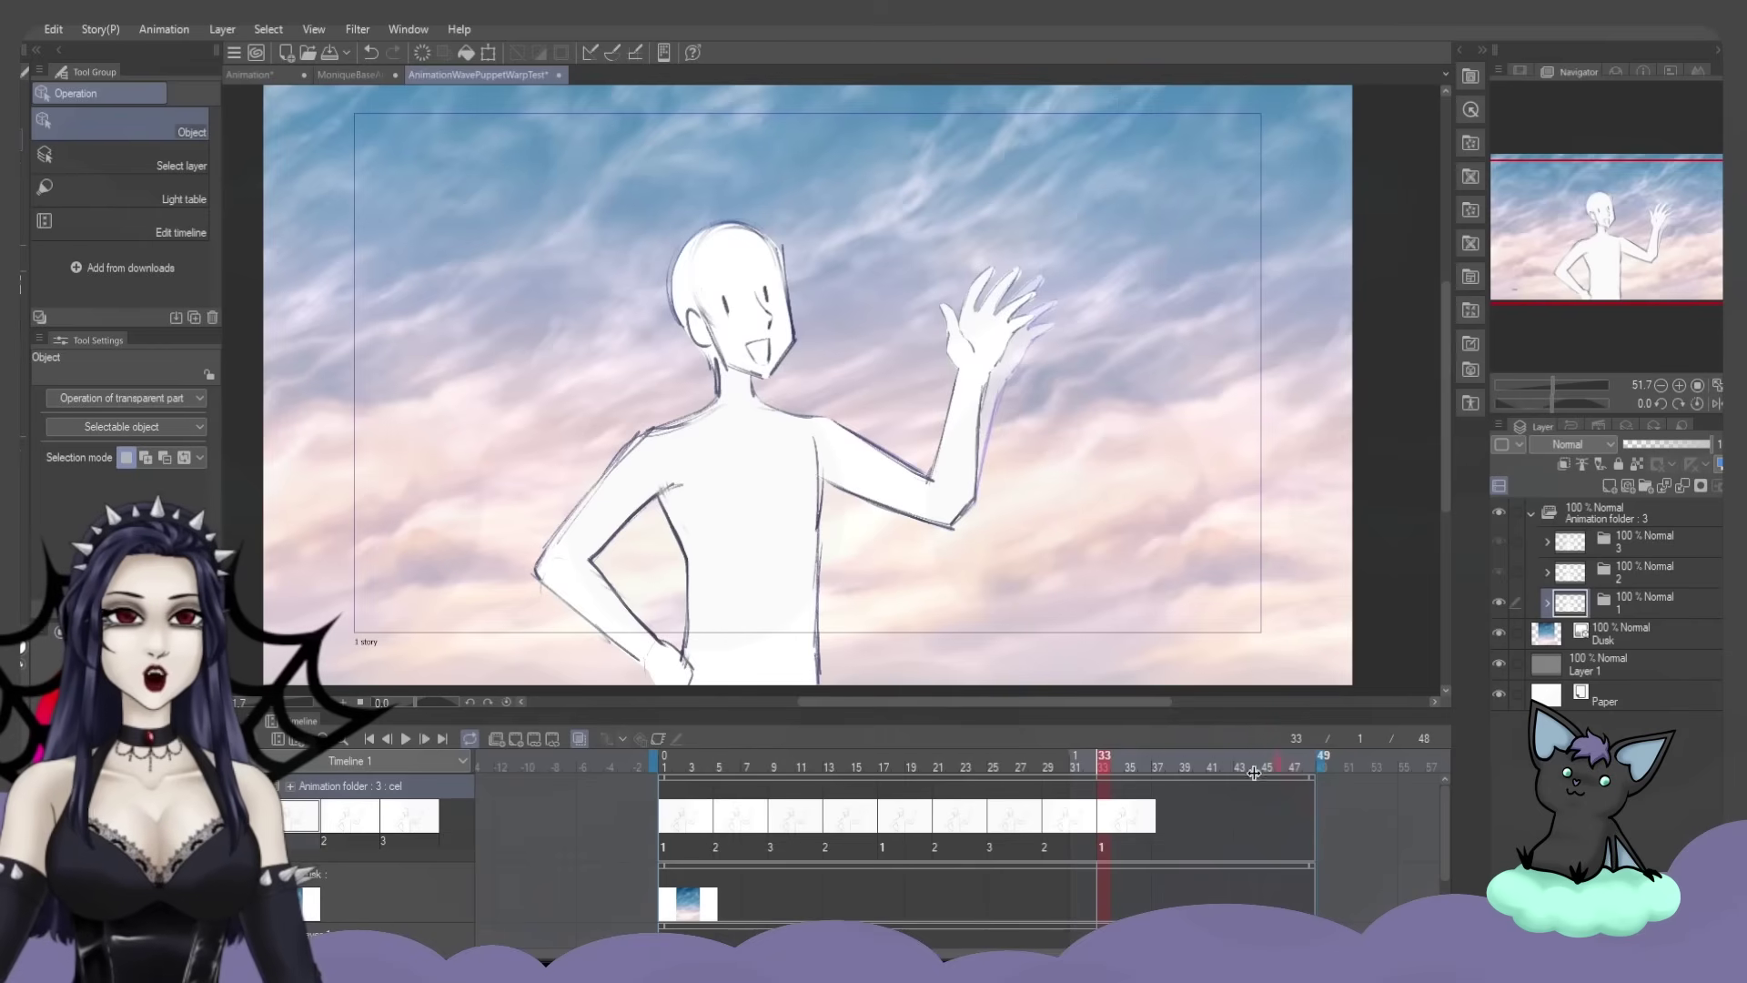
left_click(1128, 788)
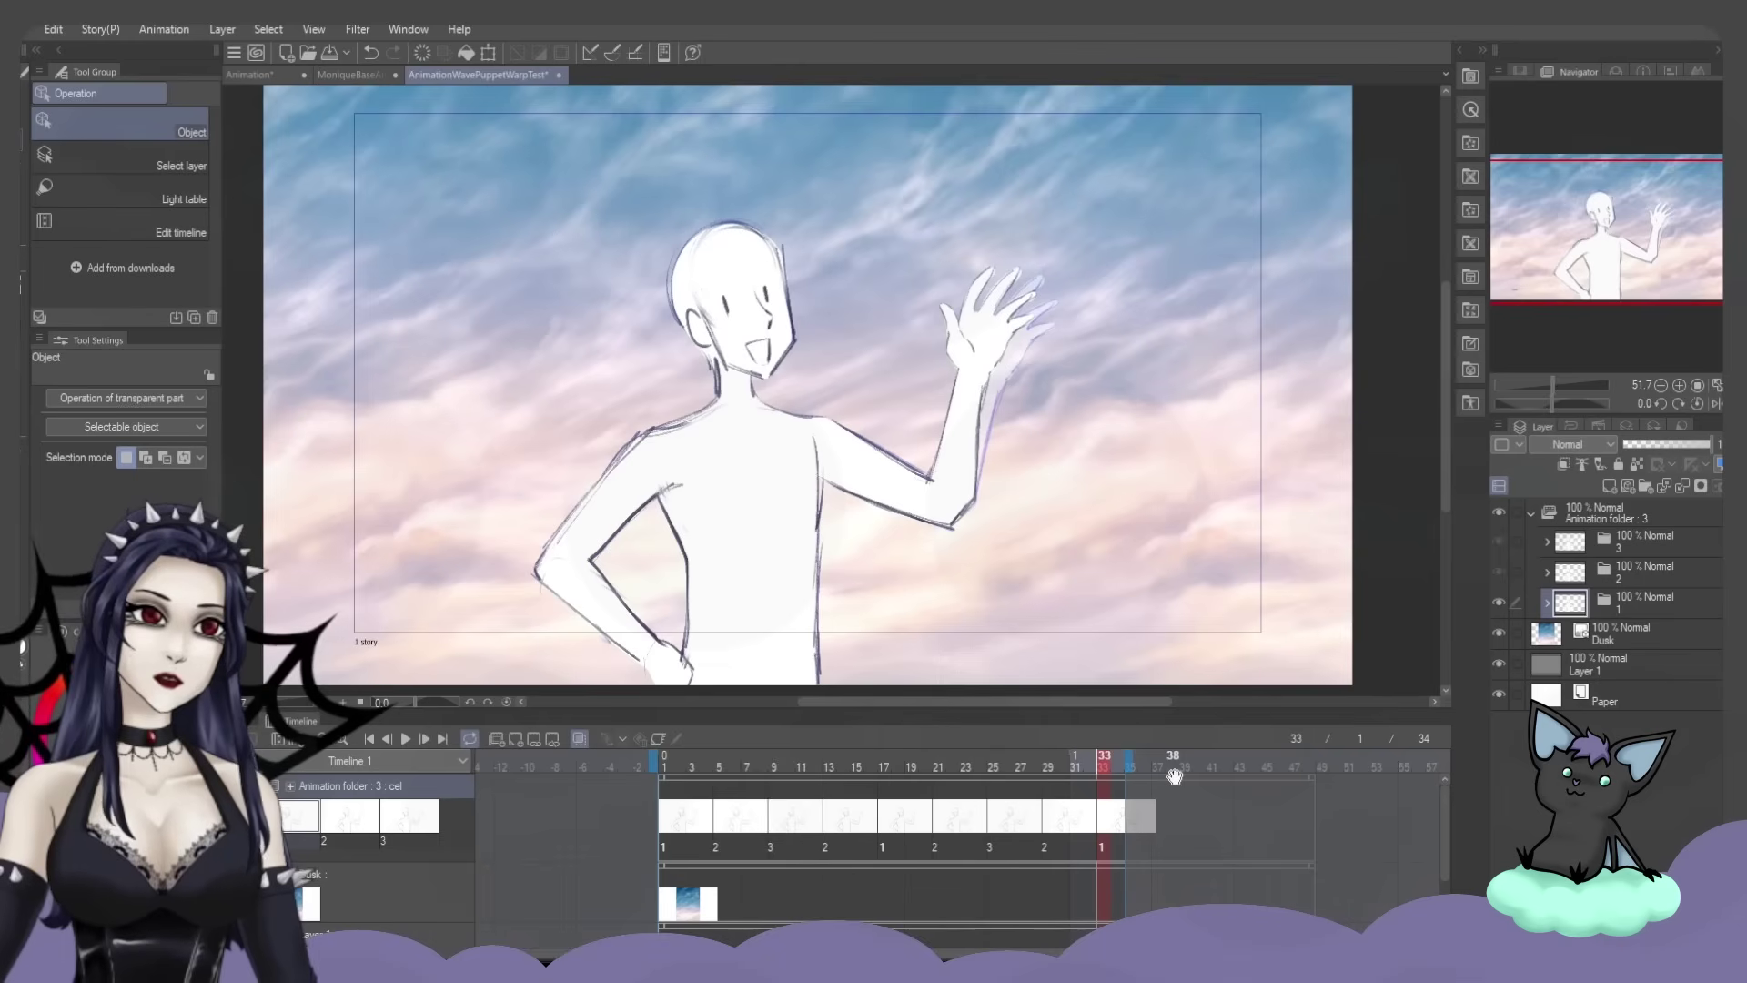
Play the waving animation from frame 1 to check its timing, and stop playback
left_click(667, 834)
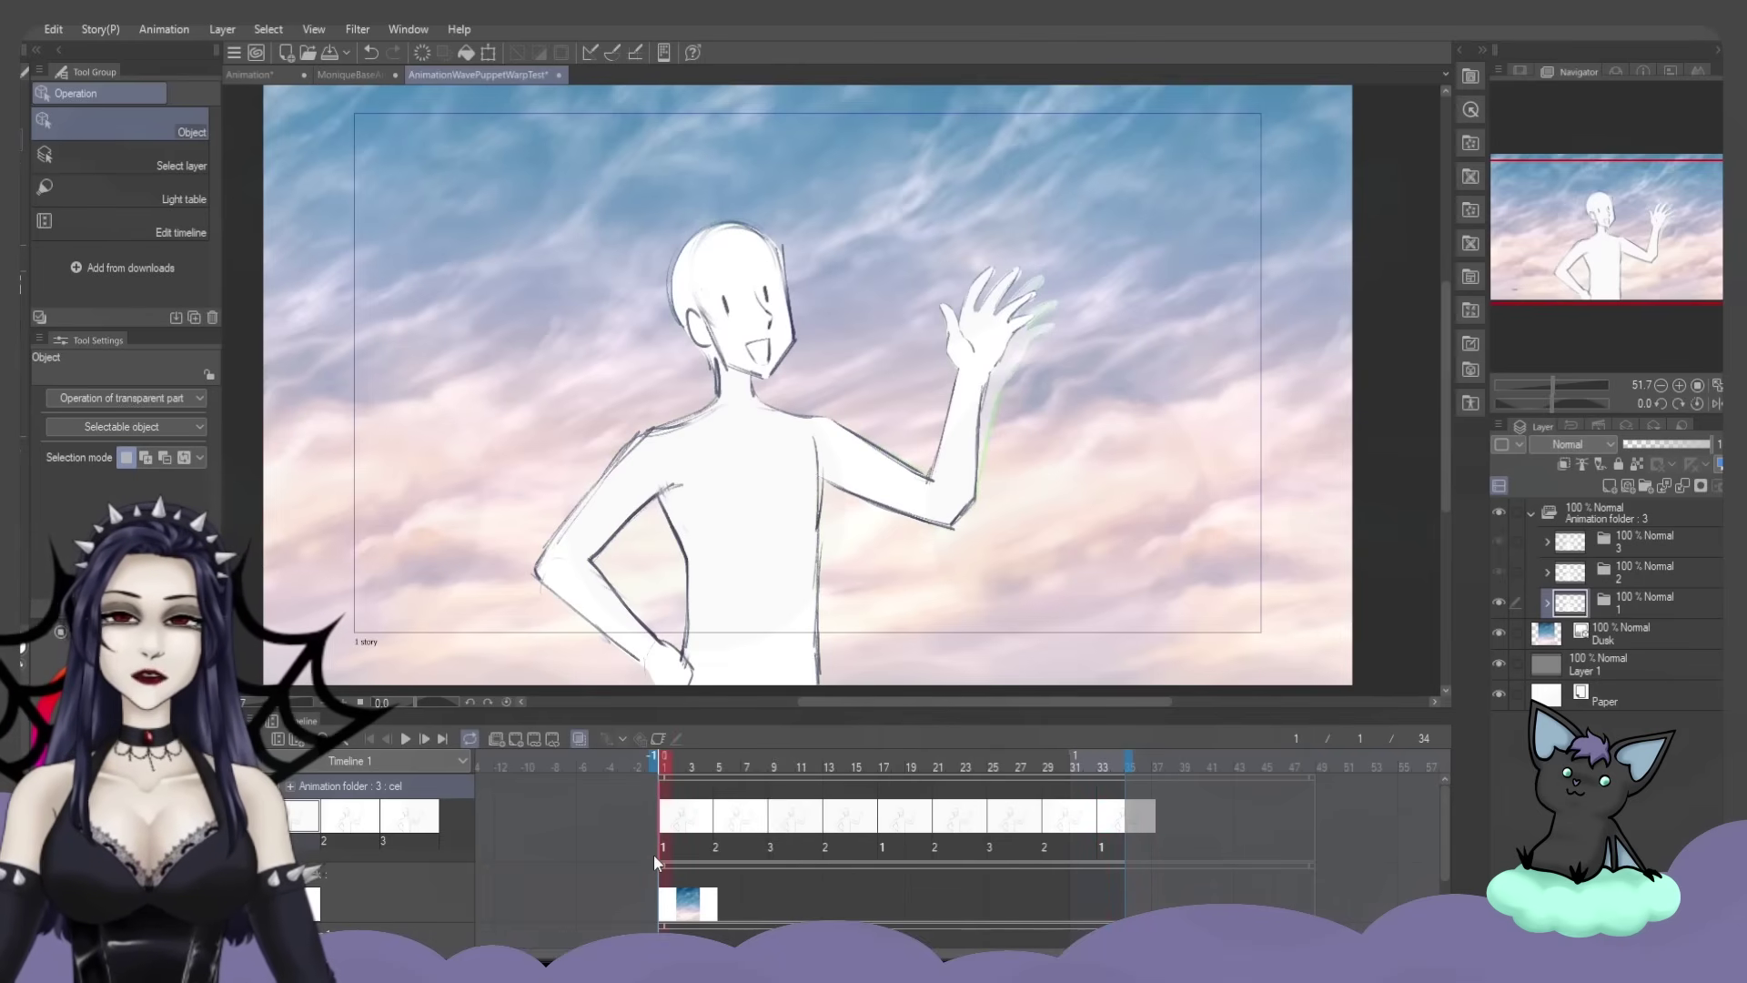
left_click(403, 739)
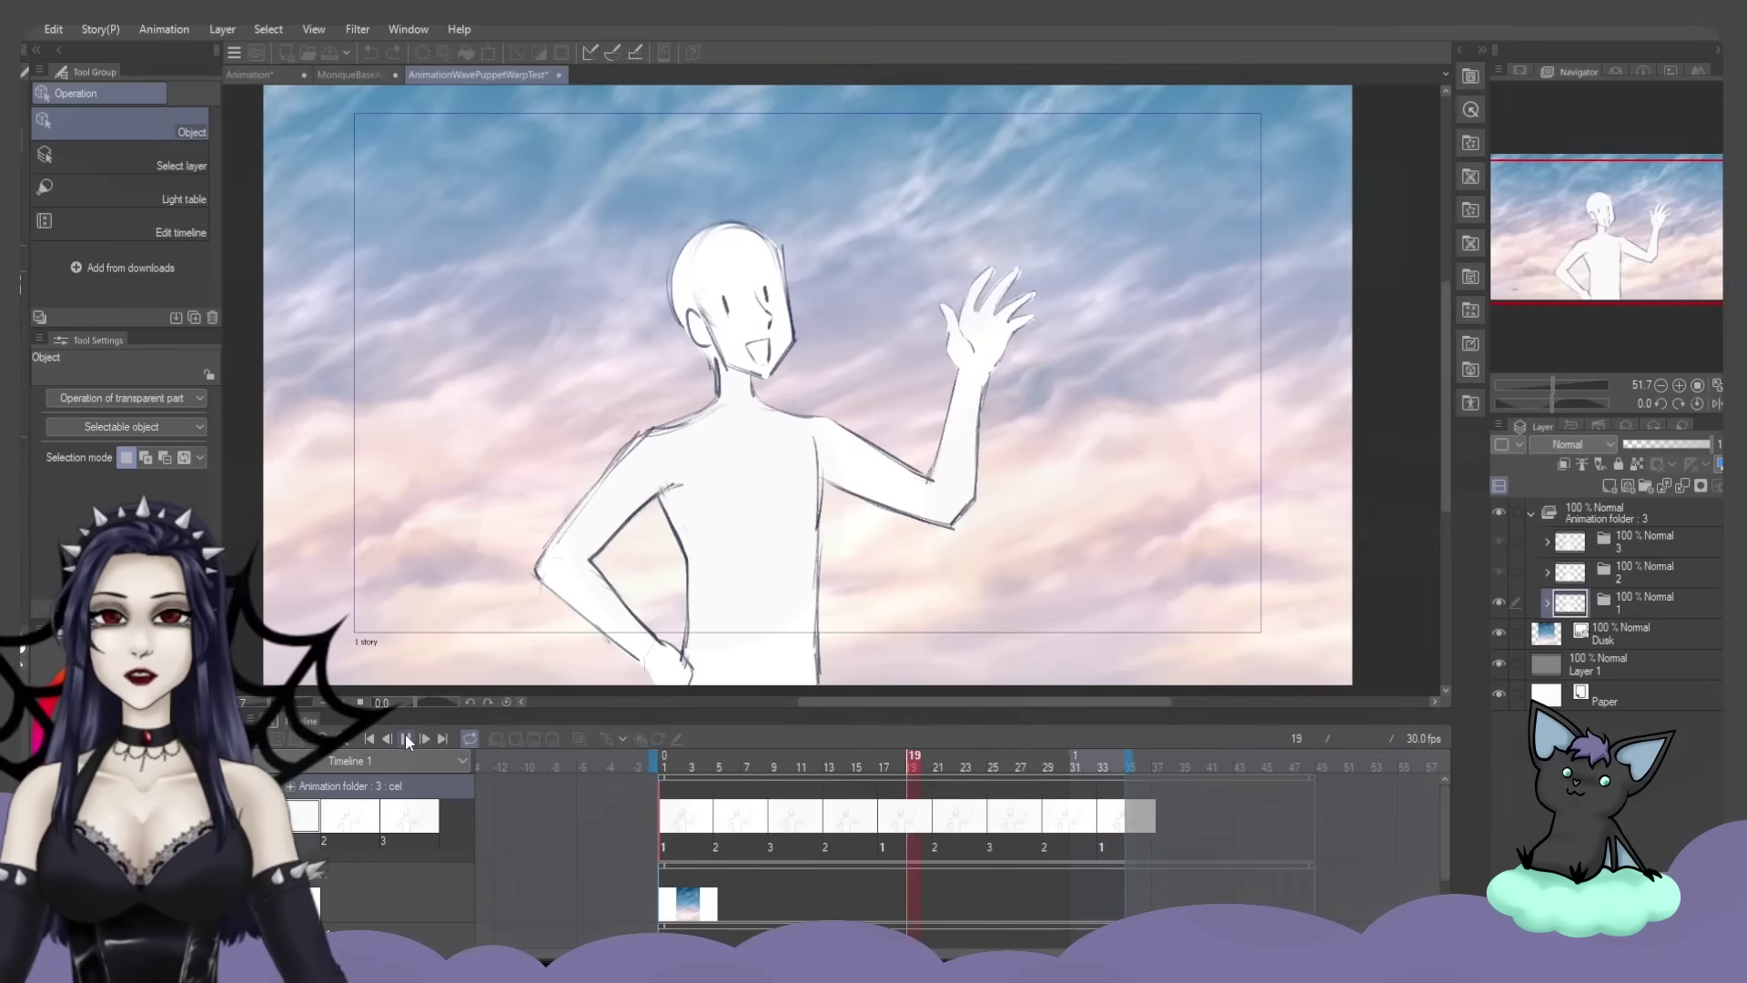
left_click(406, 734)
Tighten the wave's cels to three-frame intervals along the track and play the faster animation
left_click(719, 816)
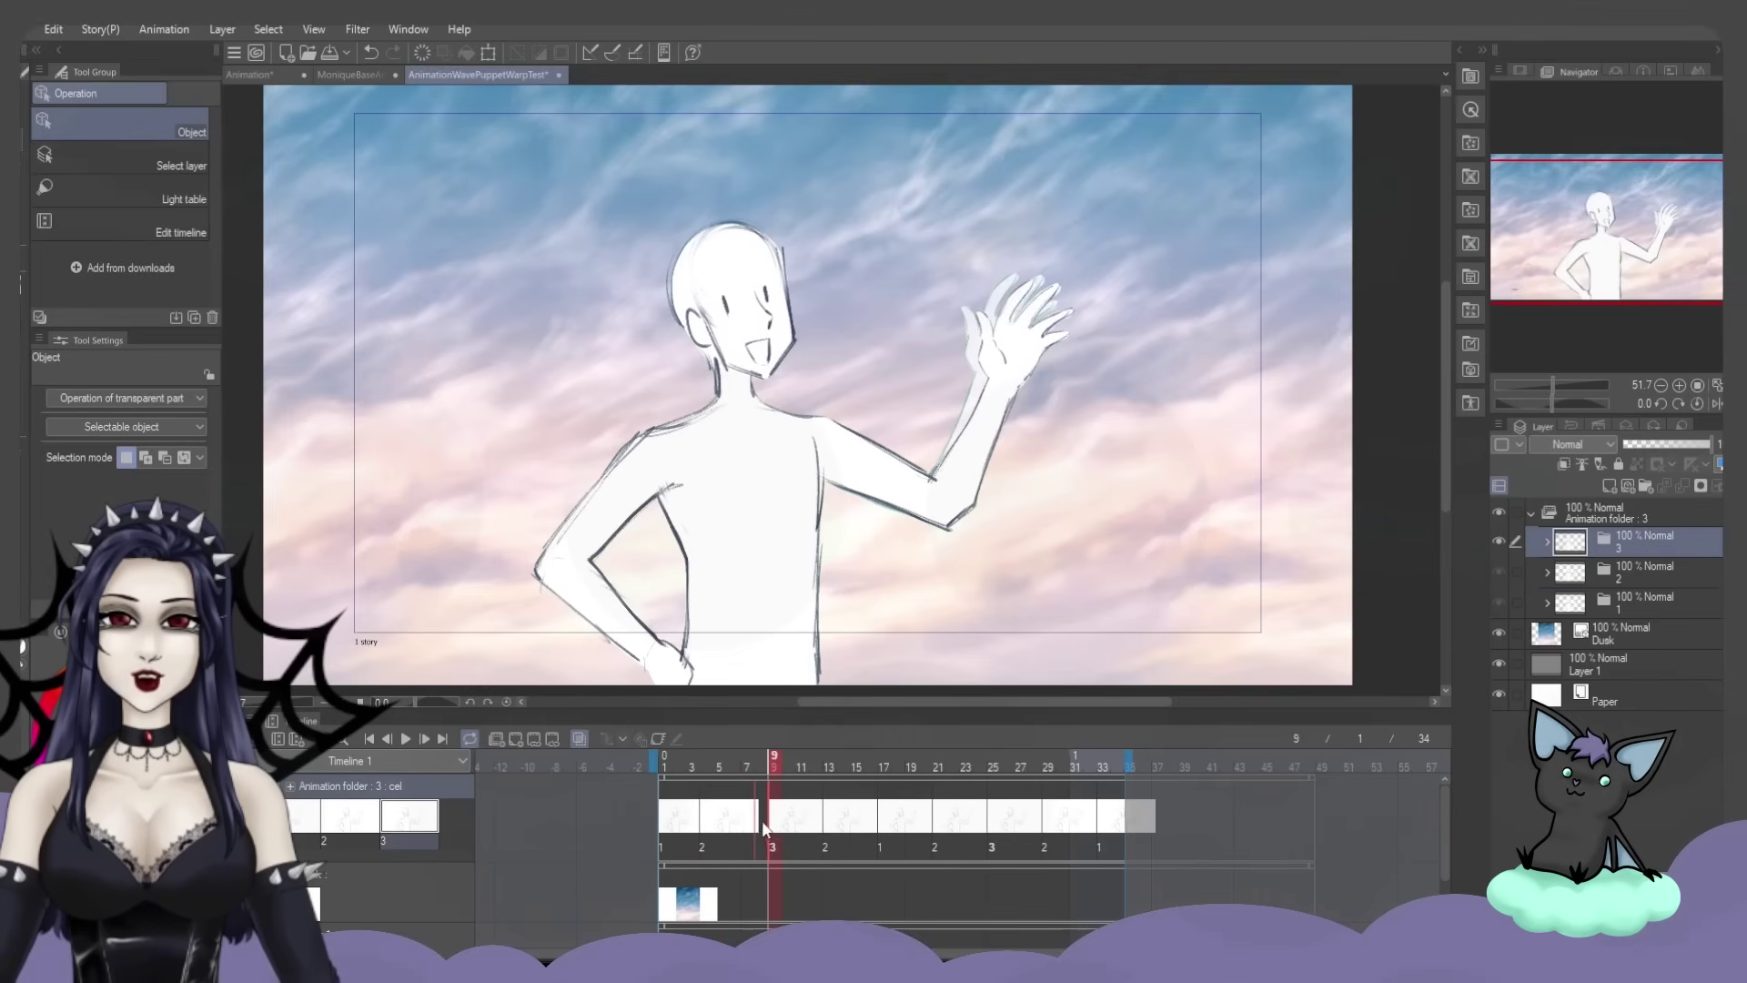
left_click(830, 826)
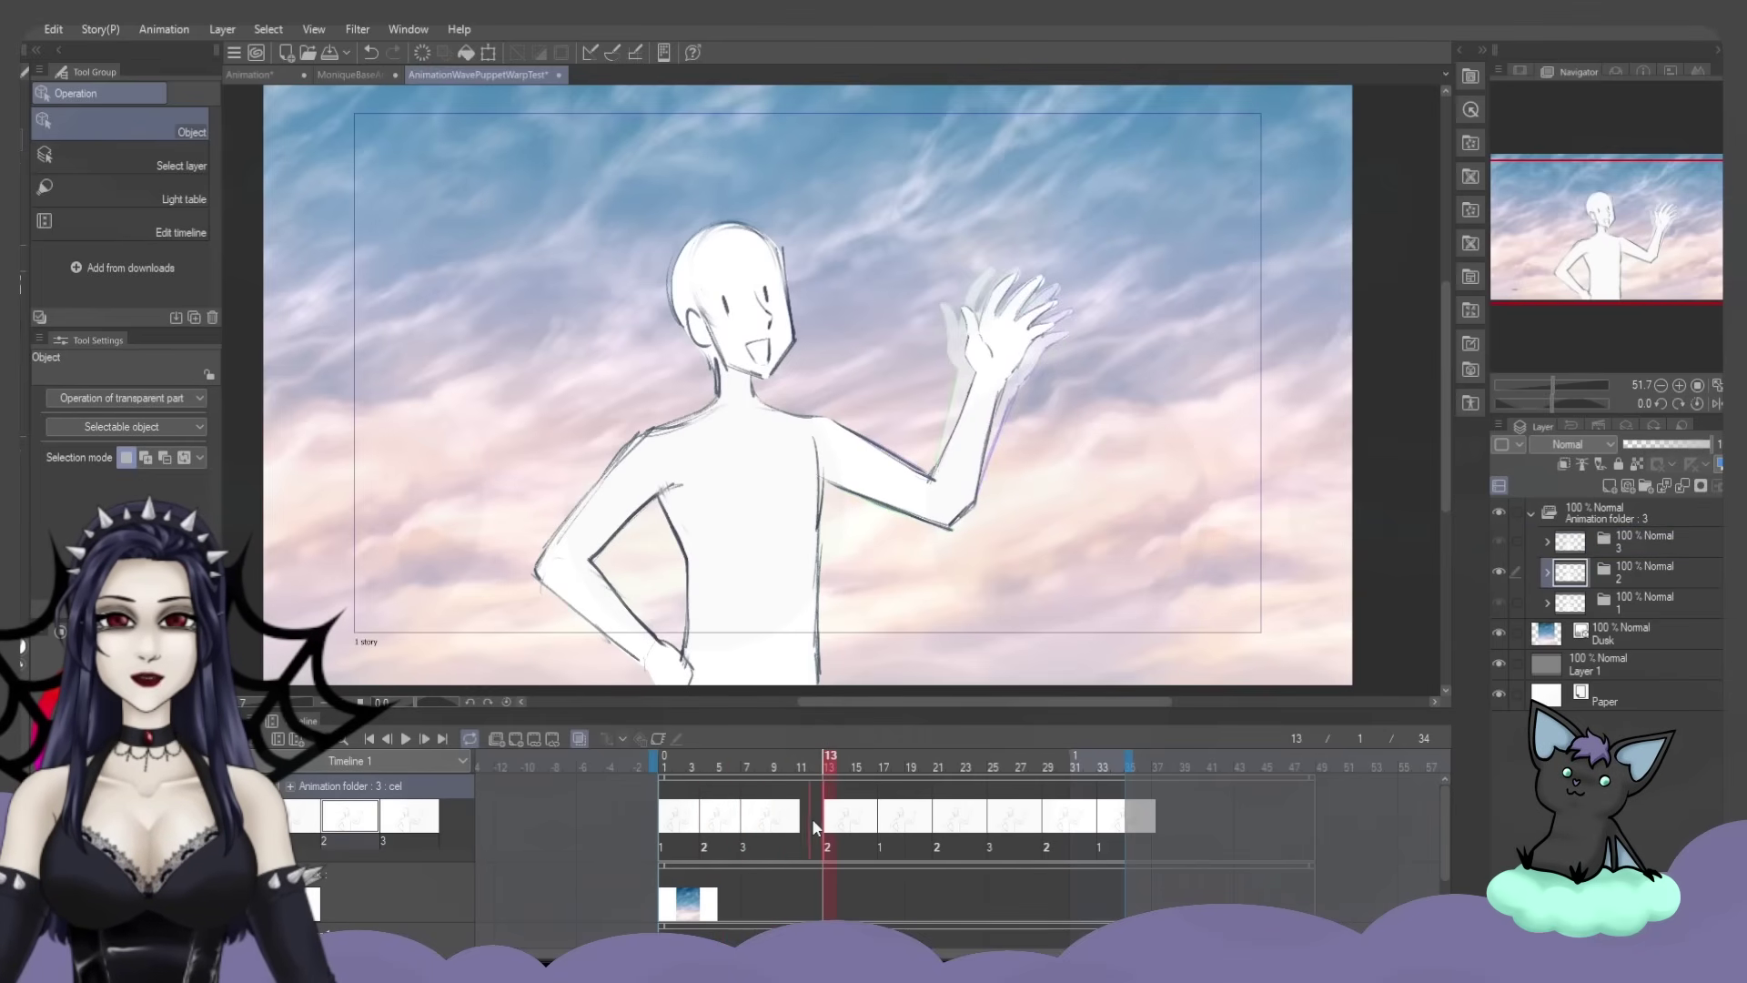
left_click_drag(798, 826, 877, 833)
left_click(879, 839)
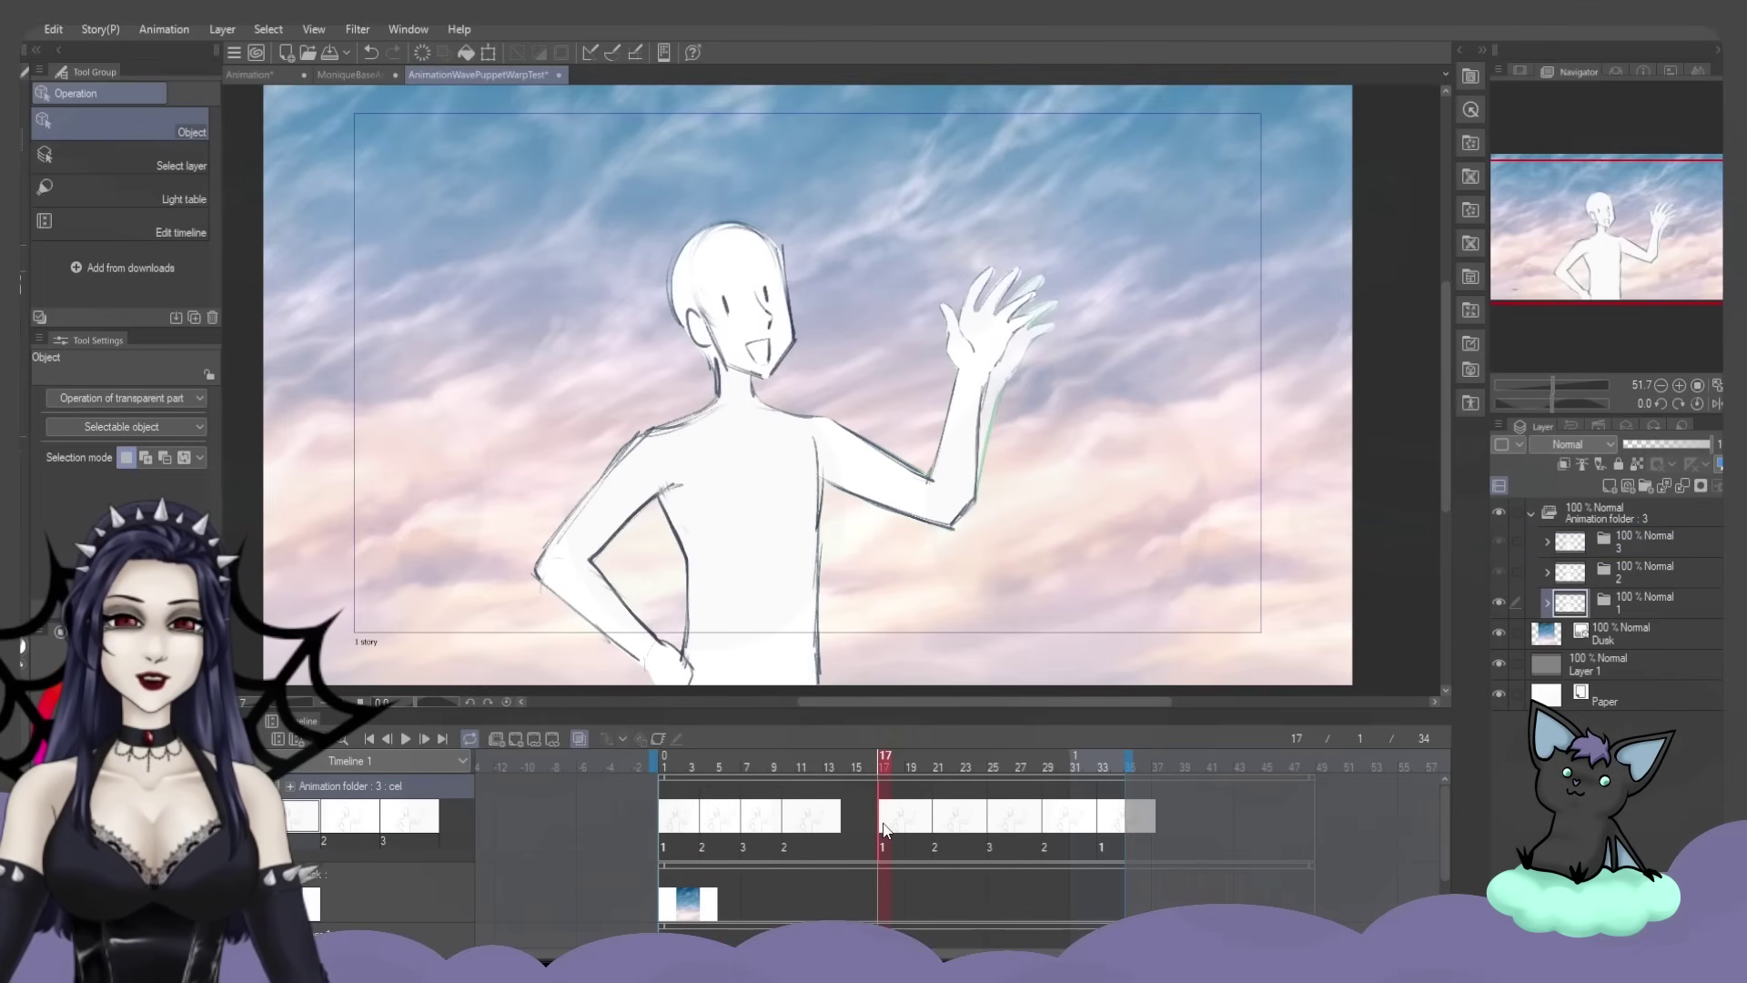
left_click(944, 828)
left_click(992, 828)
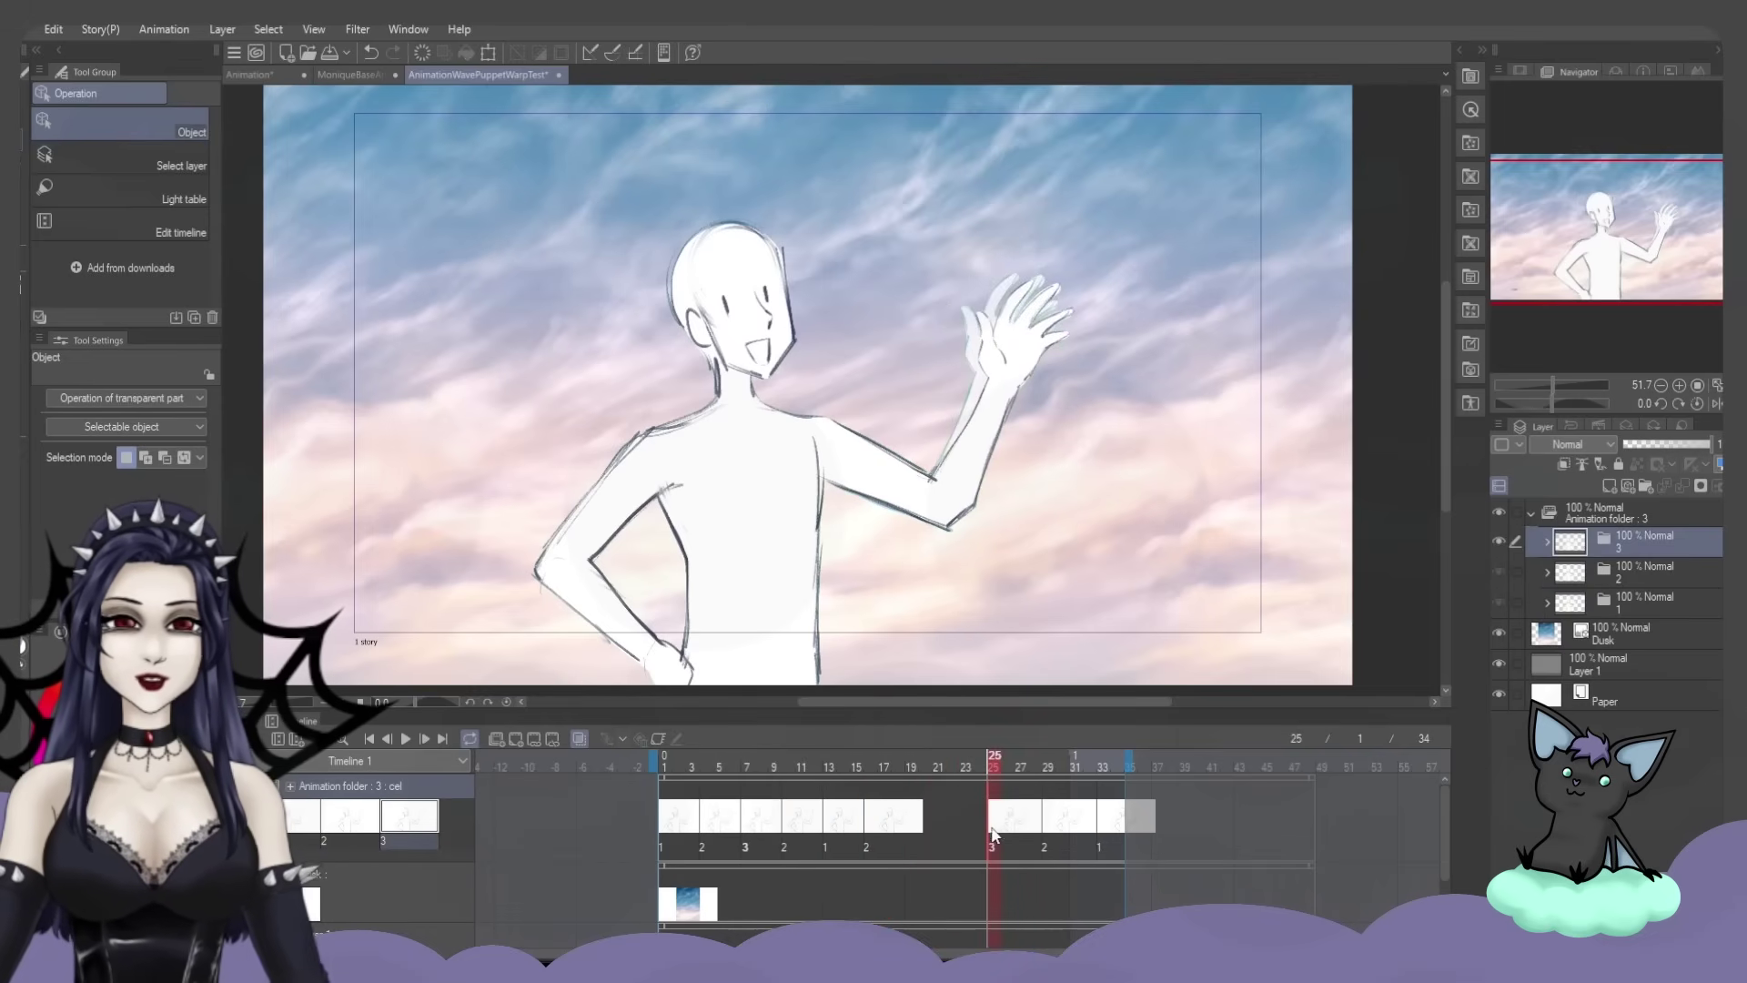
mouse_move(919, 830)
left_mouse_down()
mouse_move(1013, 830)
mouse_move(1006, 778)
left_mouse_up()
left_click(1045, 828)
left_click(1107, 830)
left_click(404, 738)
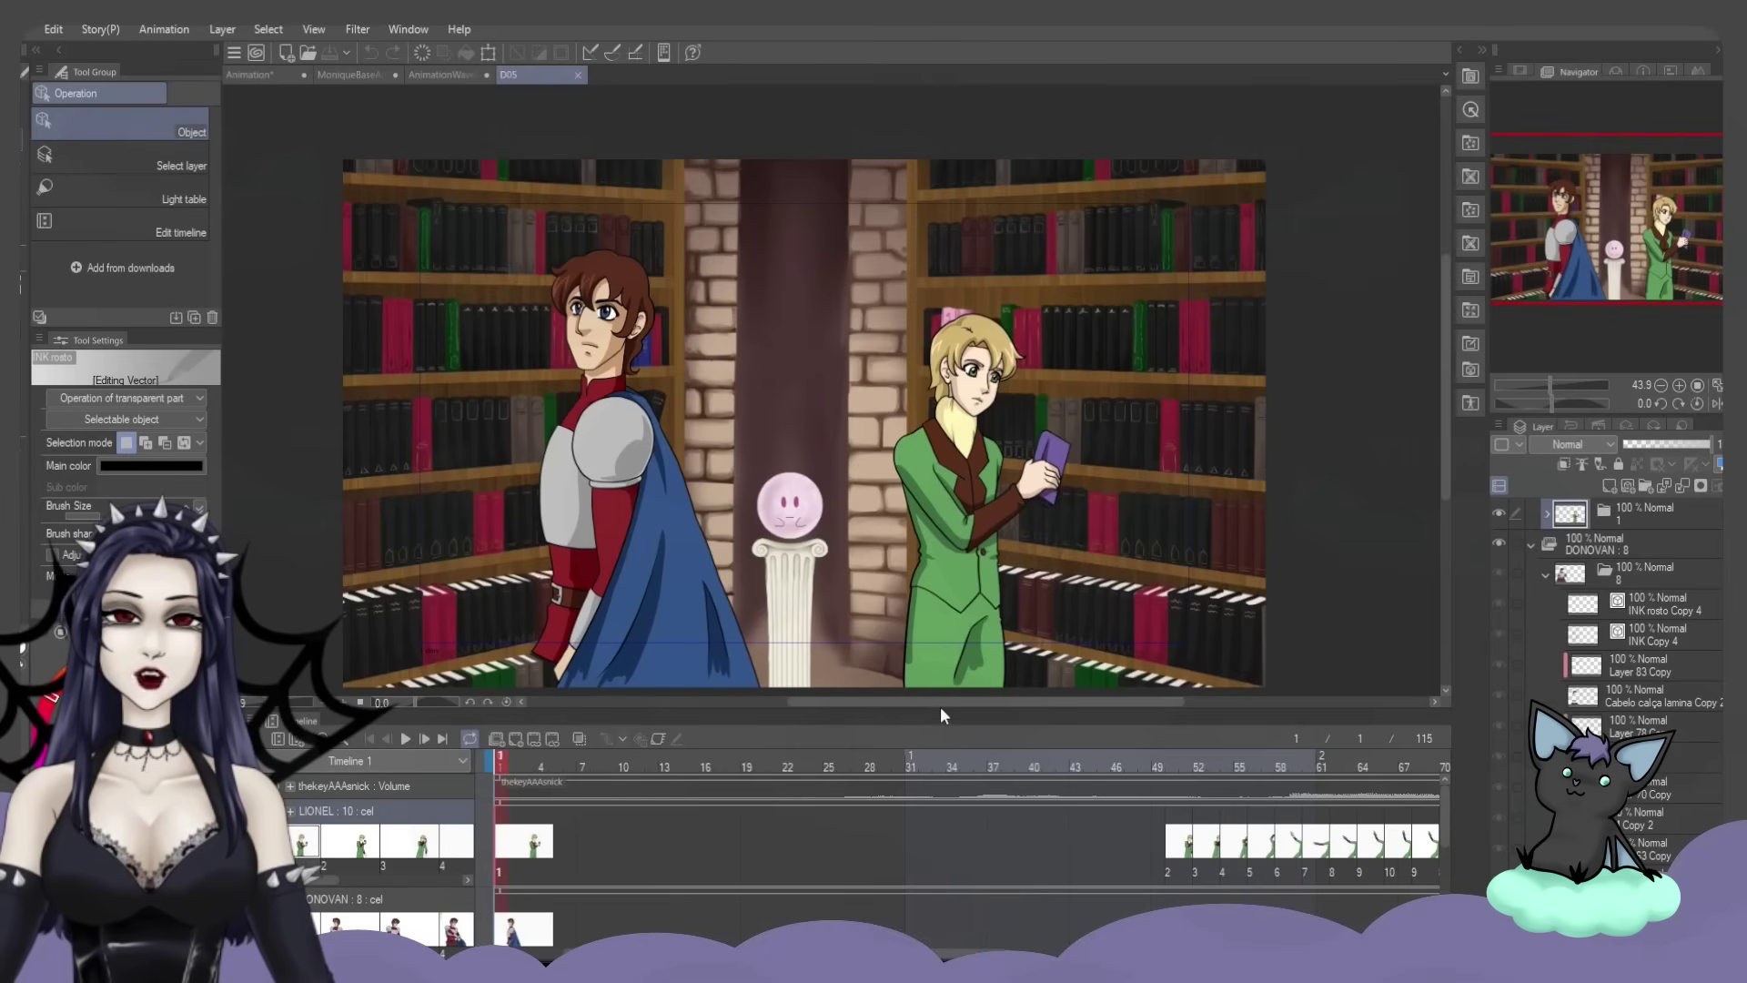
left_click_drag(1580, 255, 1579, 265)
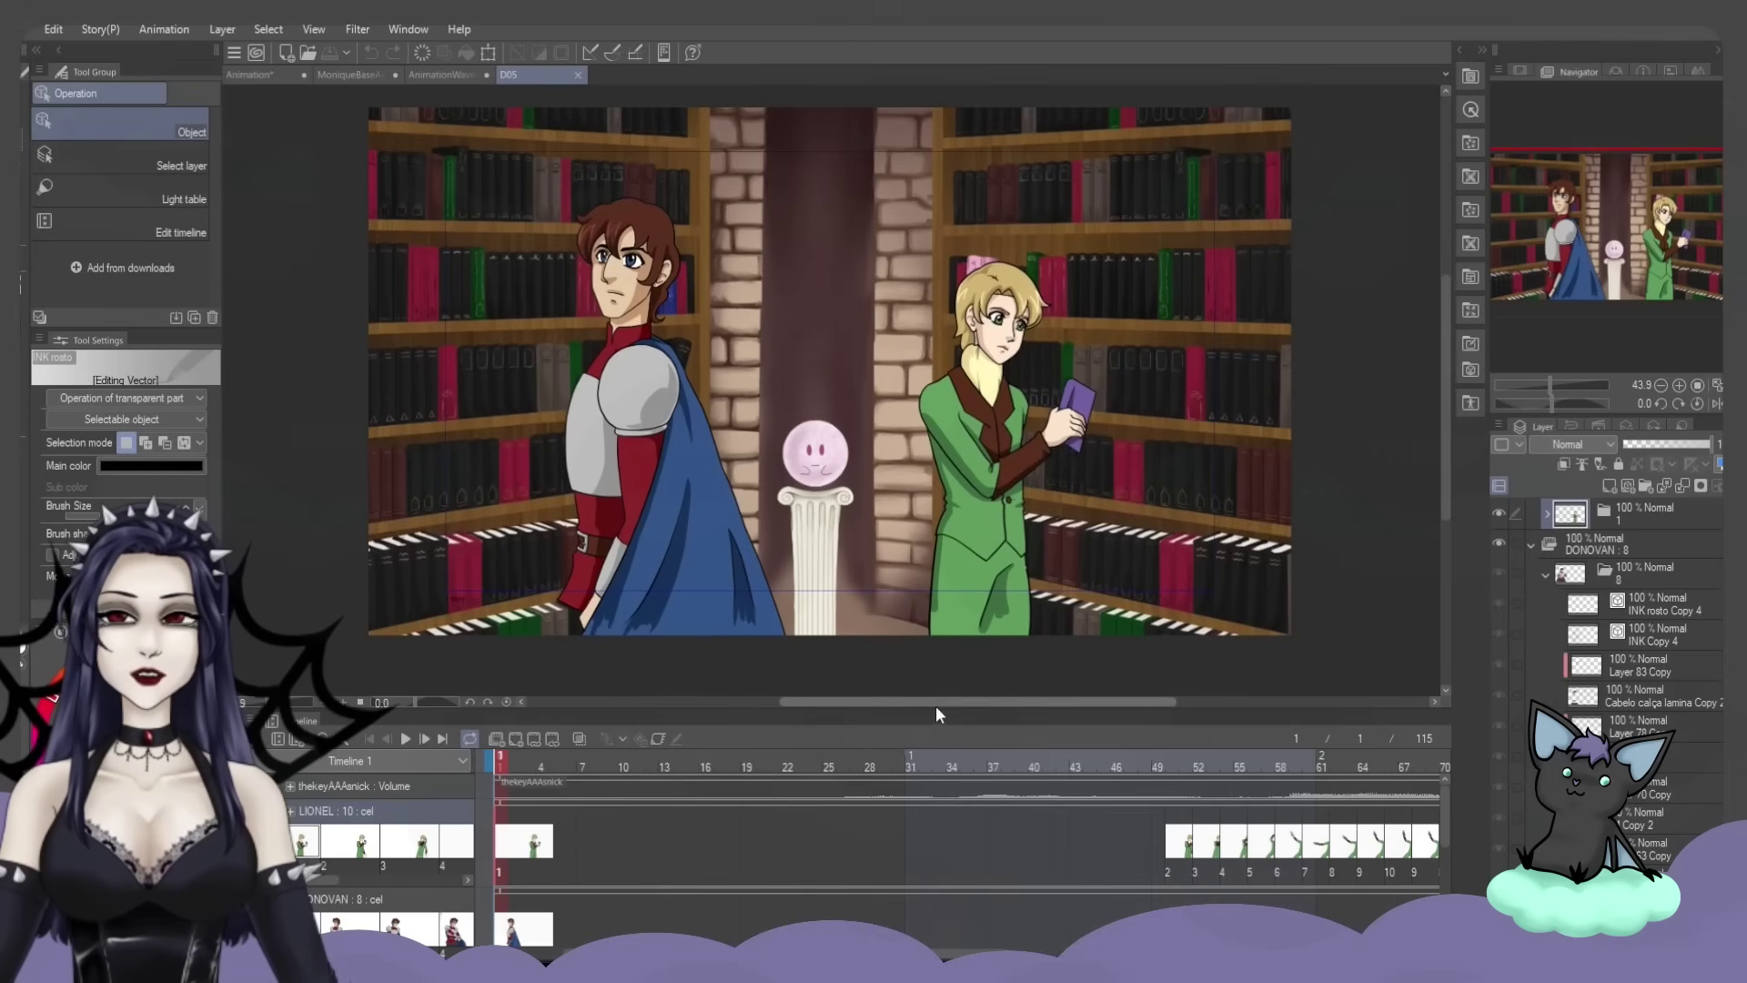
mouse_move(935, 706)
left_mouse_down()
mouse_move(970, 320)
mouse_move(946, 686)
left_mouse_up()
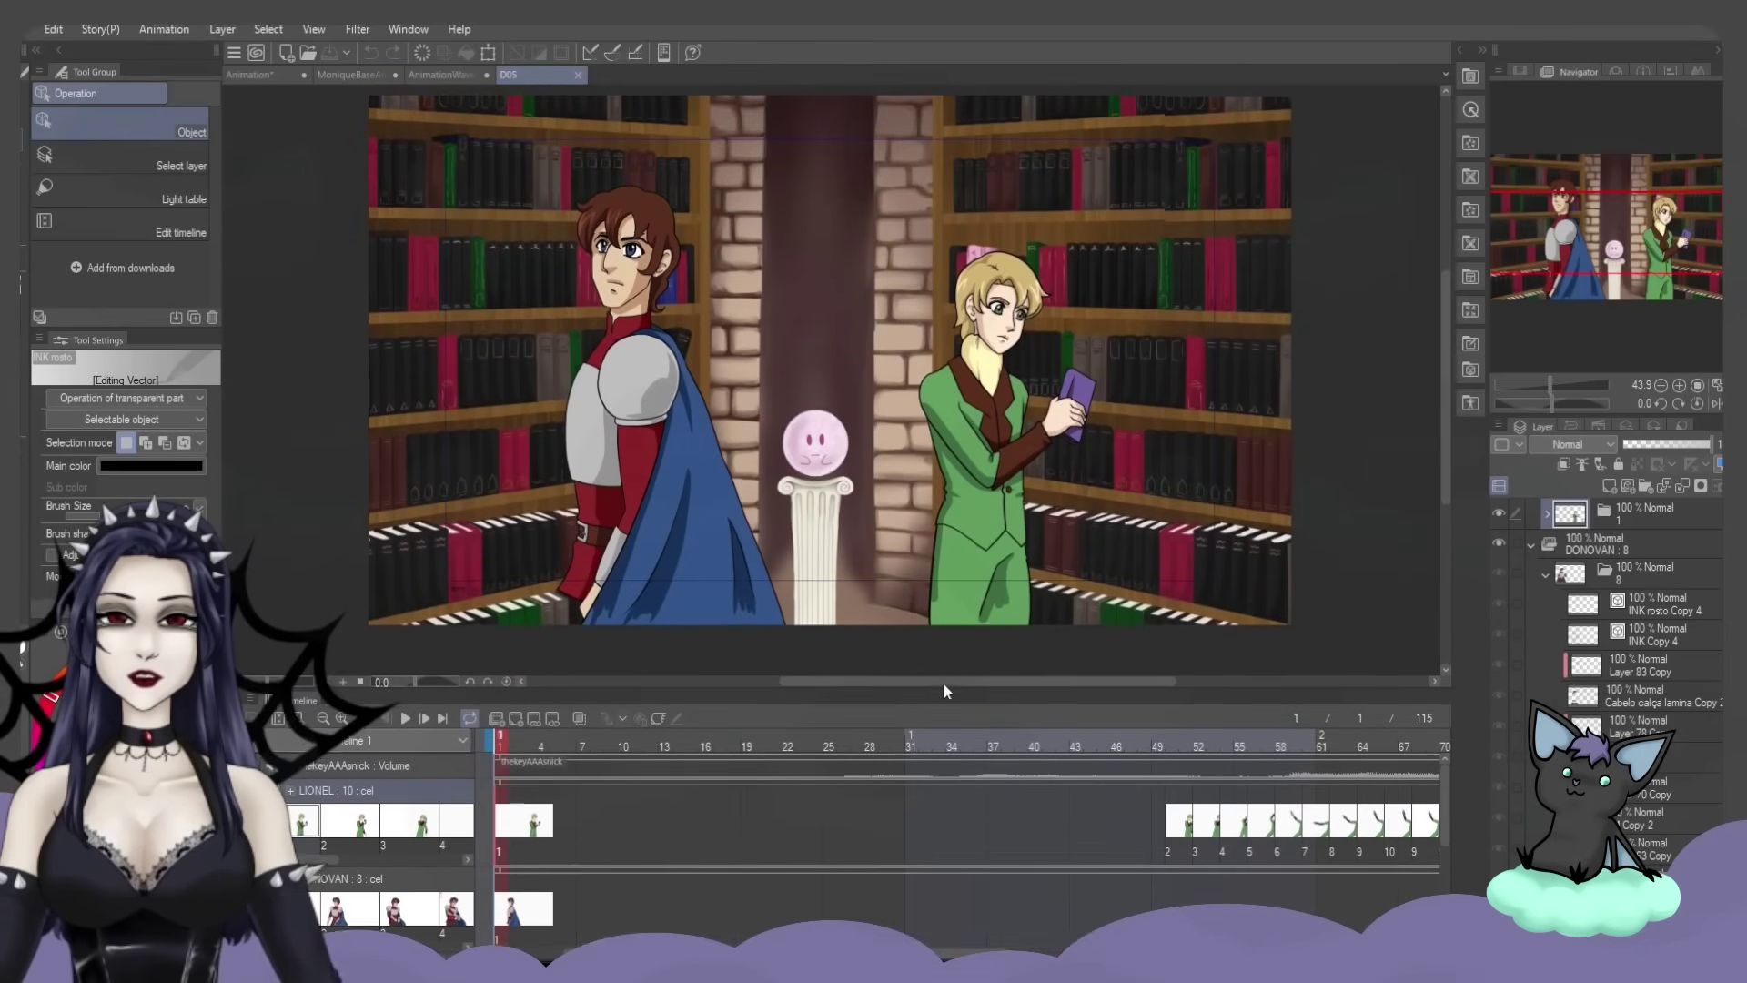
scroll(956, 819, "right", 5)
scroll(955, 819, "left", 10)
left_click_drag(1621, 237, 1618, 228)
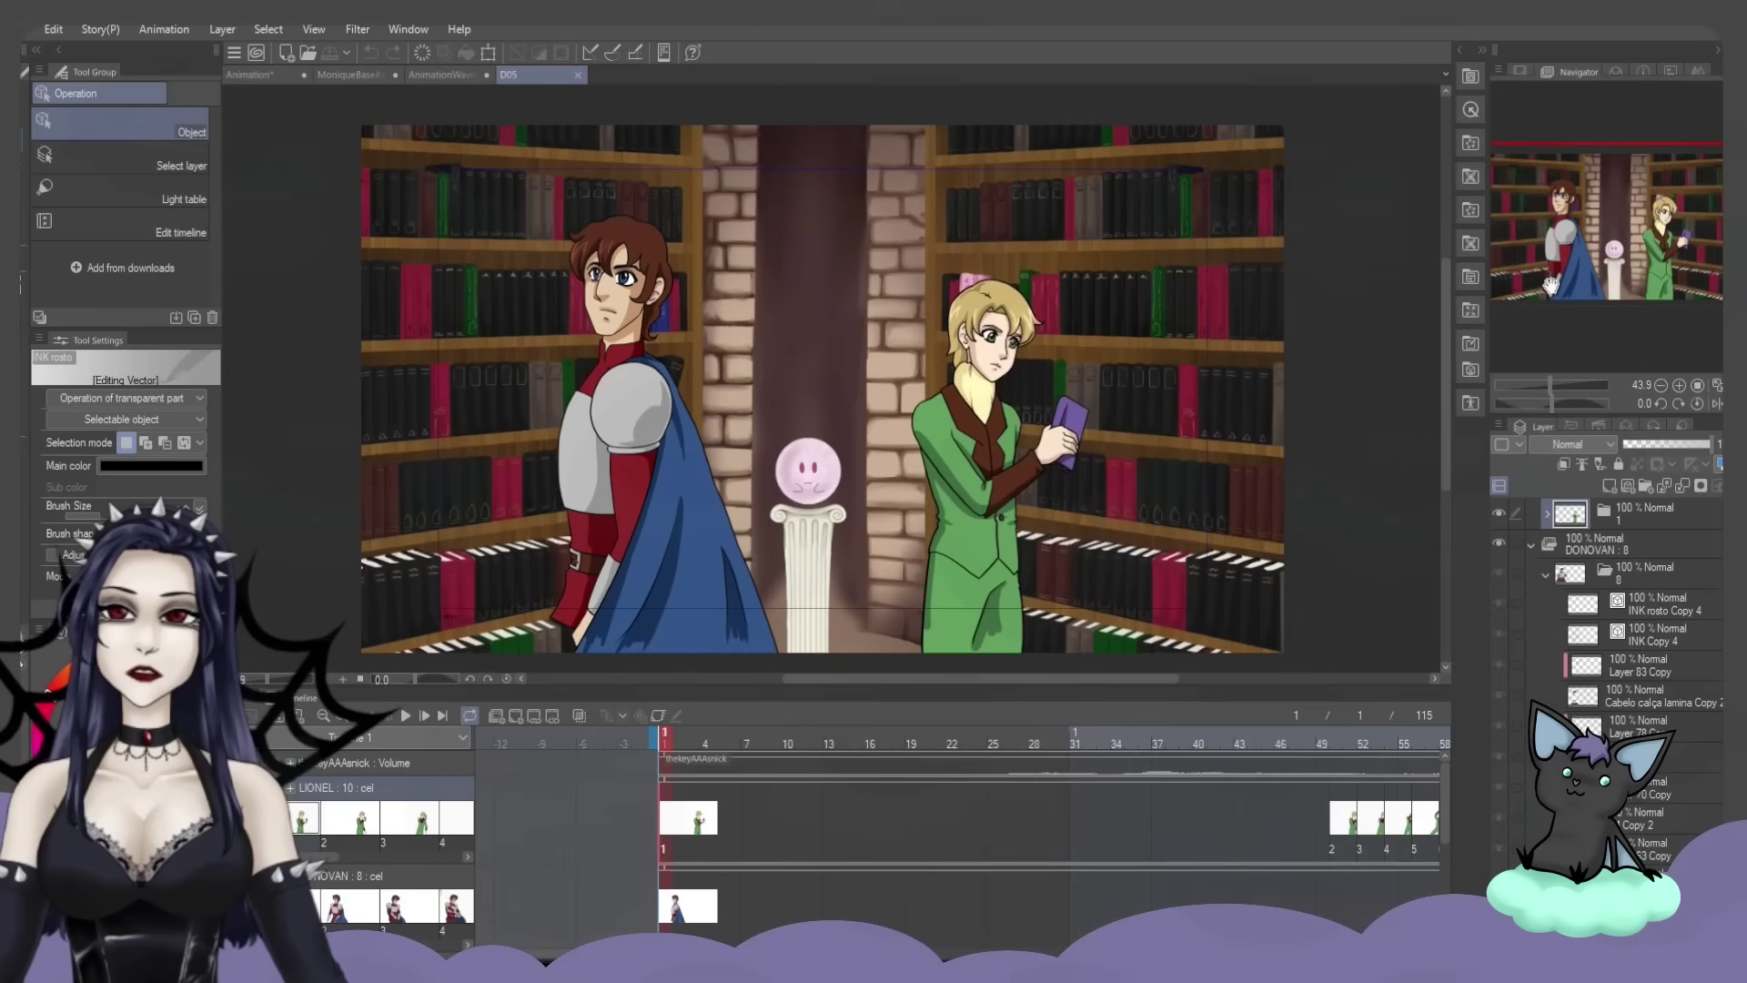
Export the D05 library scene's animation as a movie
left_click(26, 29)
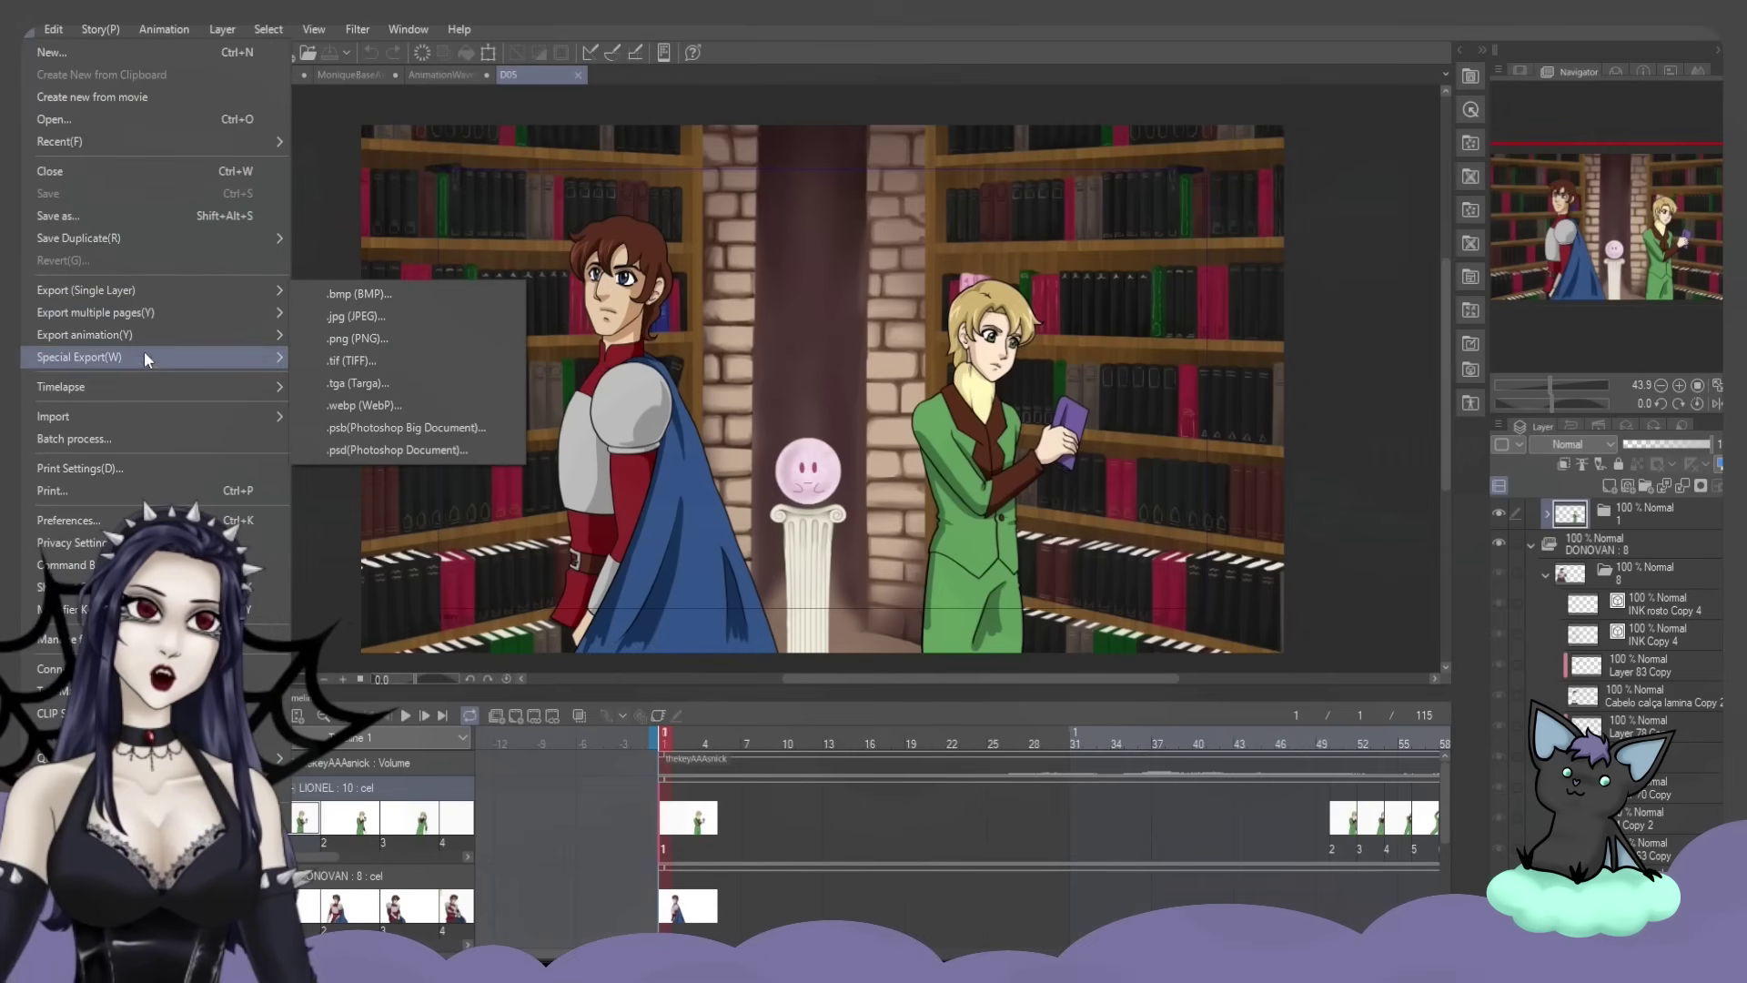
mouse_move(150, 369)
mouse_move(182, 286)
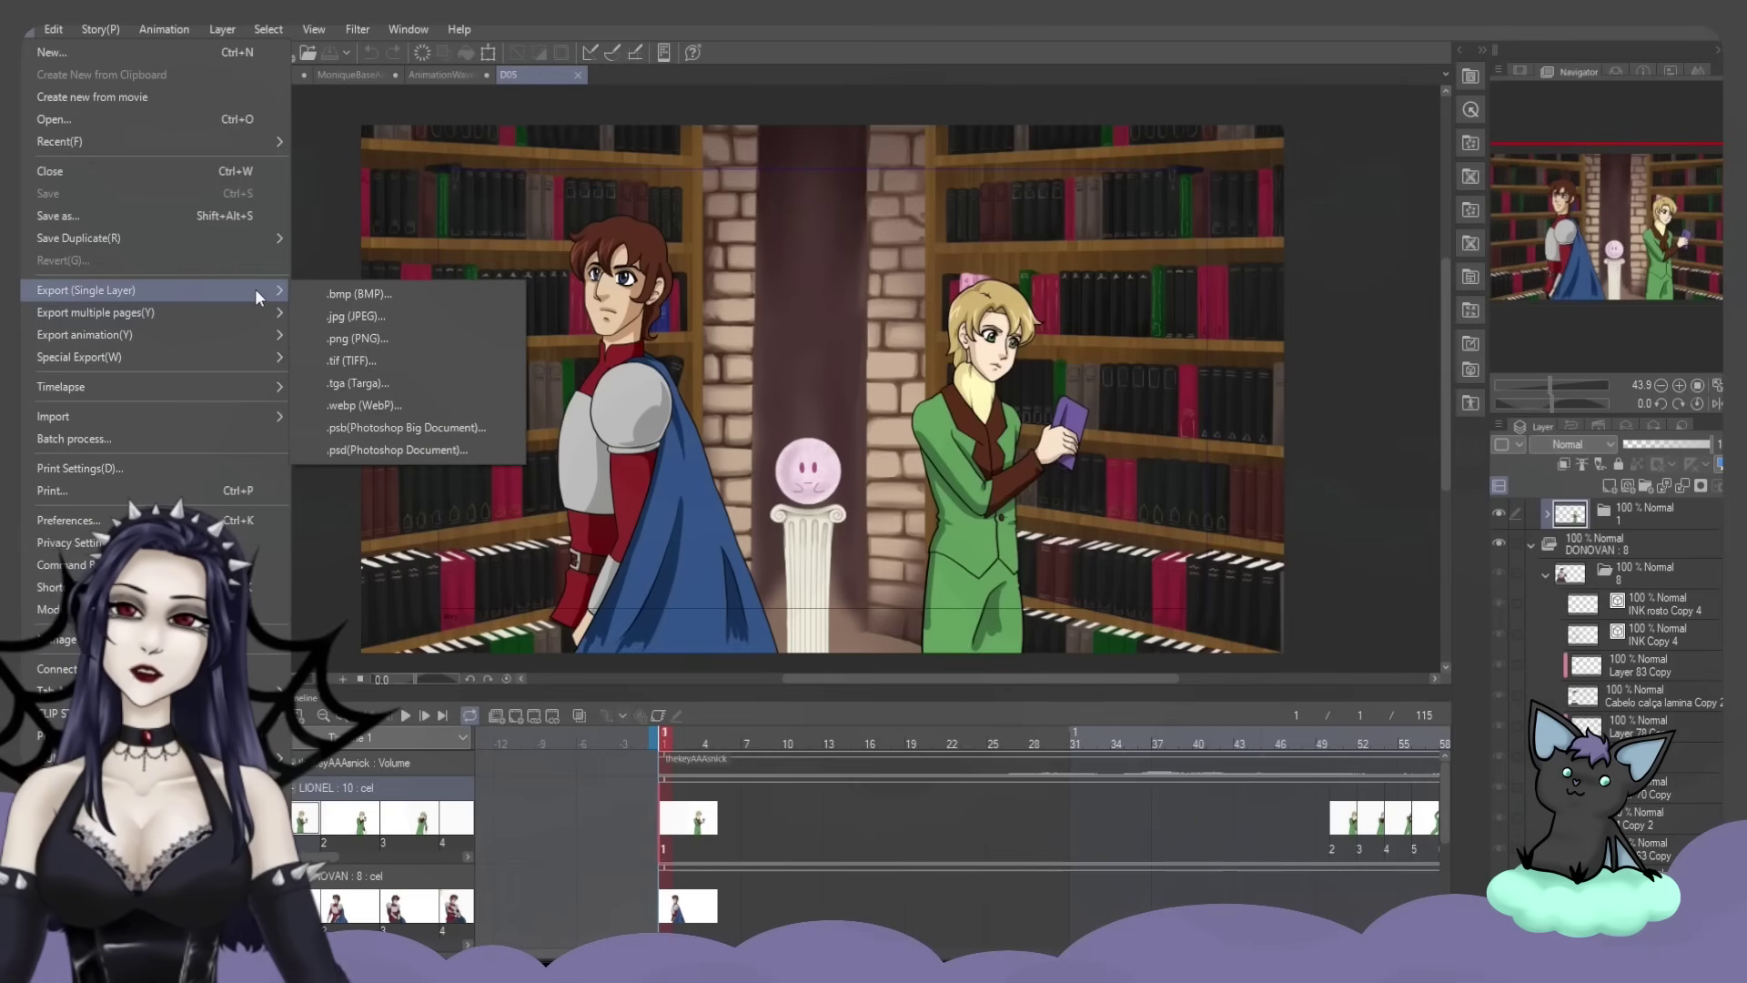
mouse_move(211, 313)
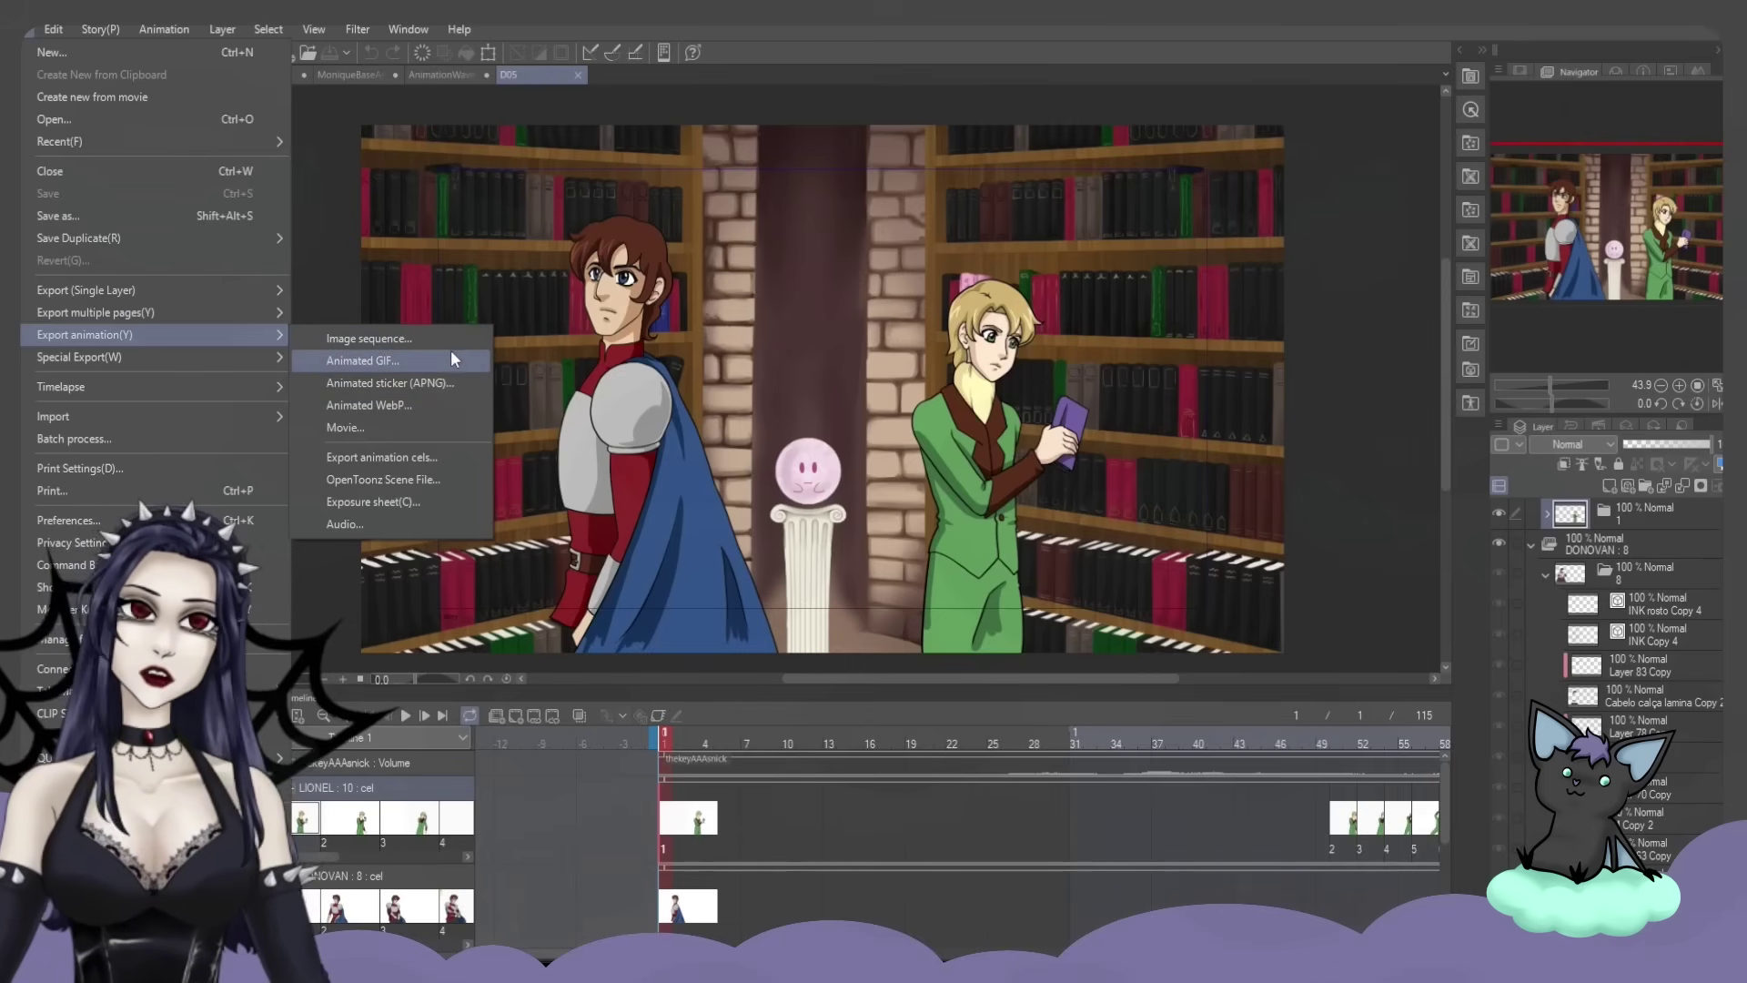
left_click(361, 427)
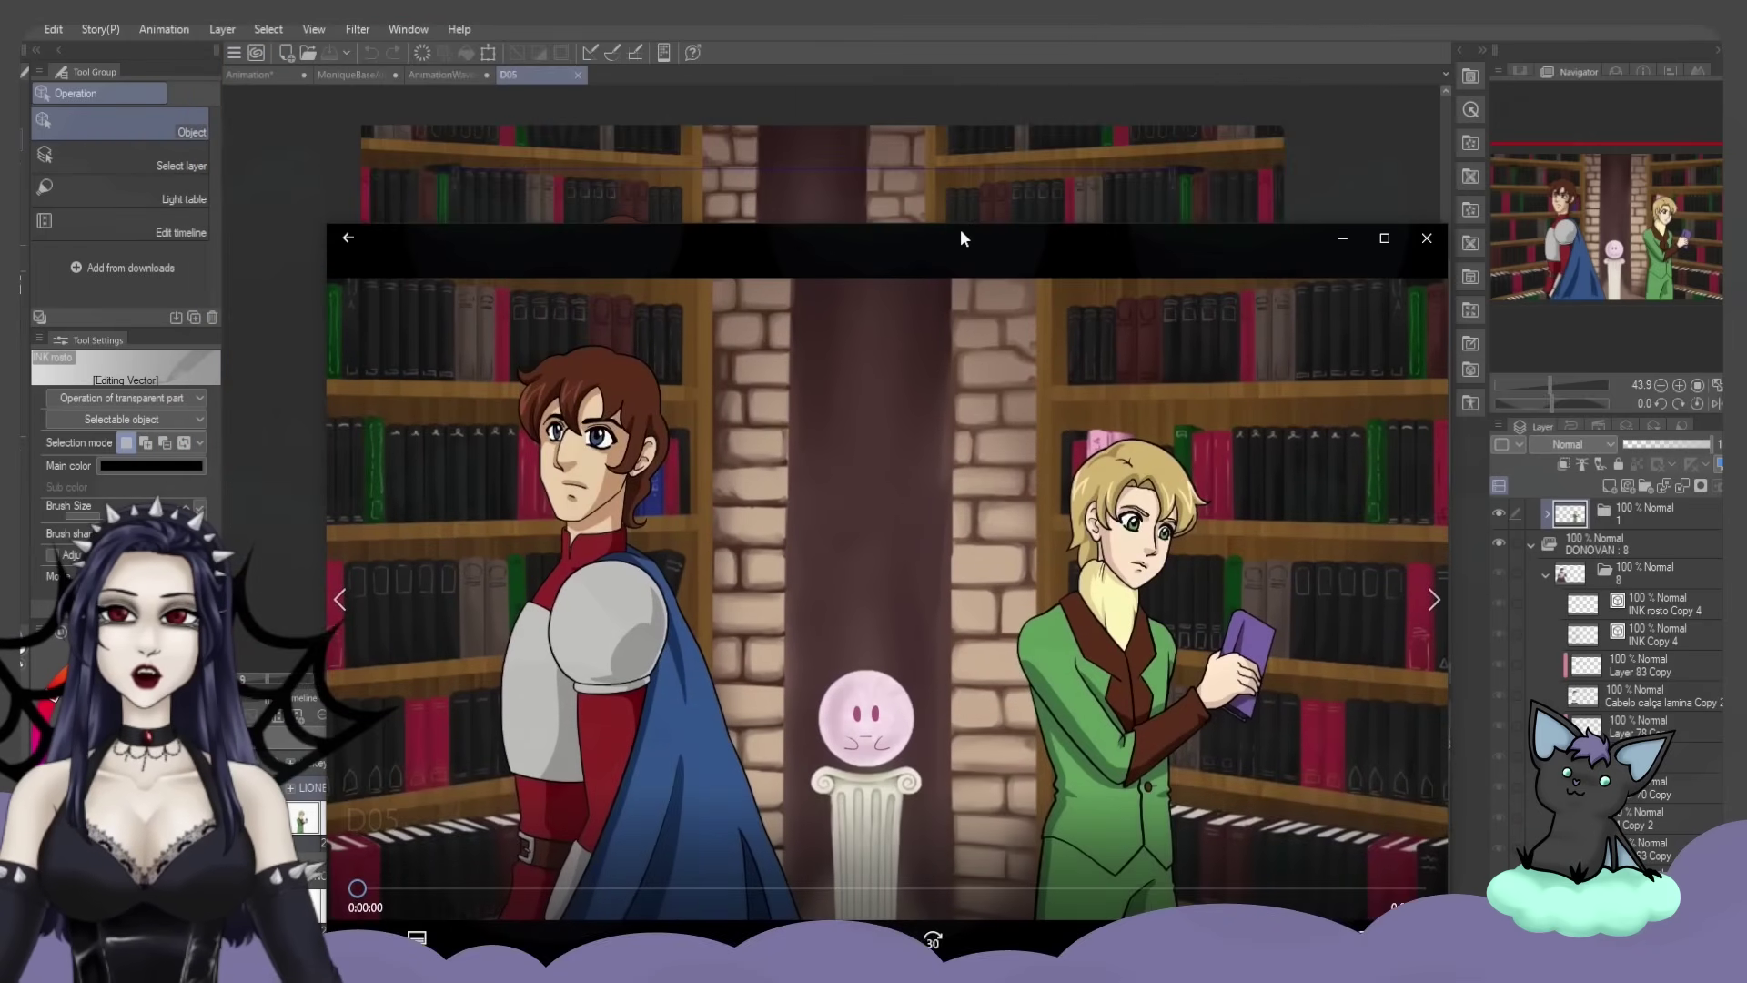
Review the exported D05 movie in the video player, both full screen and windowed
left_click_drag(960, 239, 866, 113)
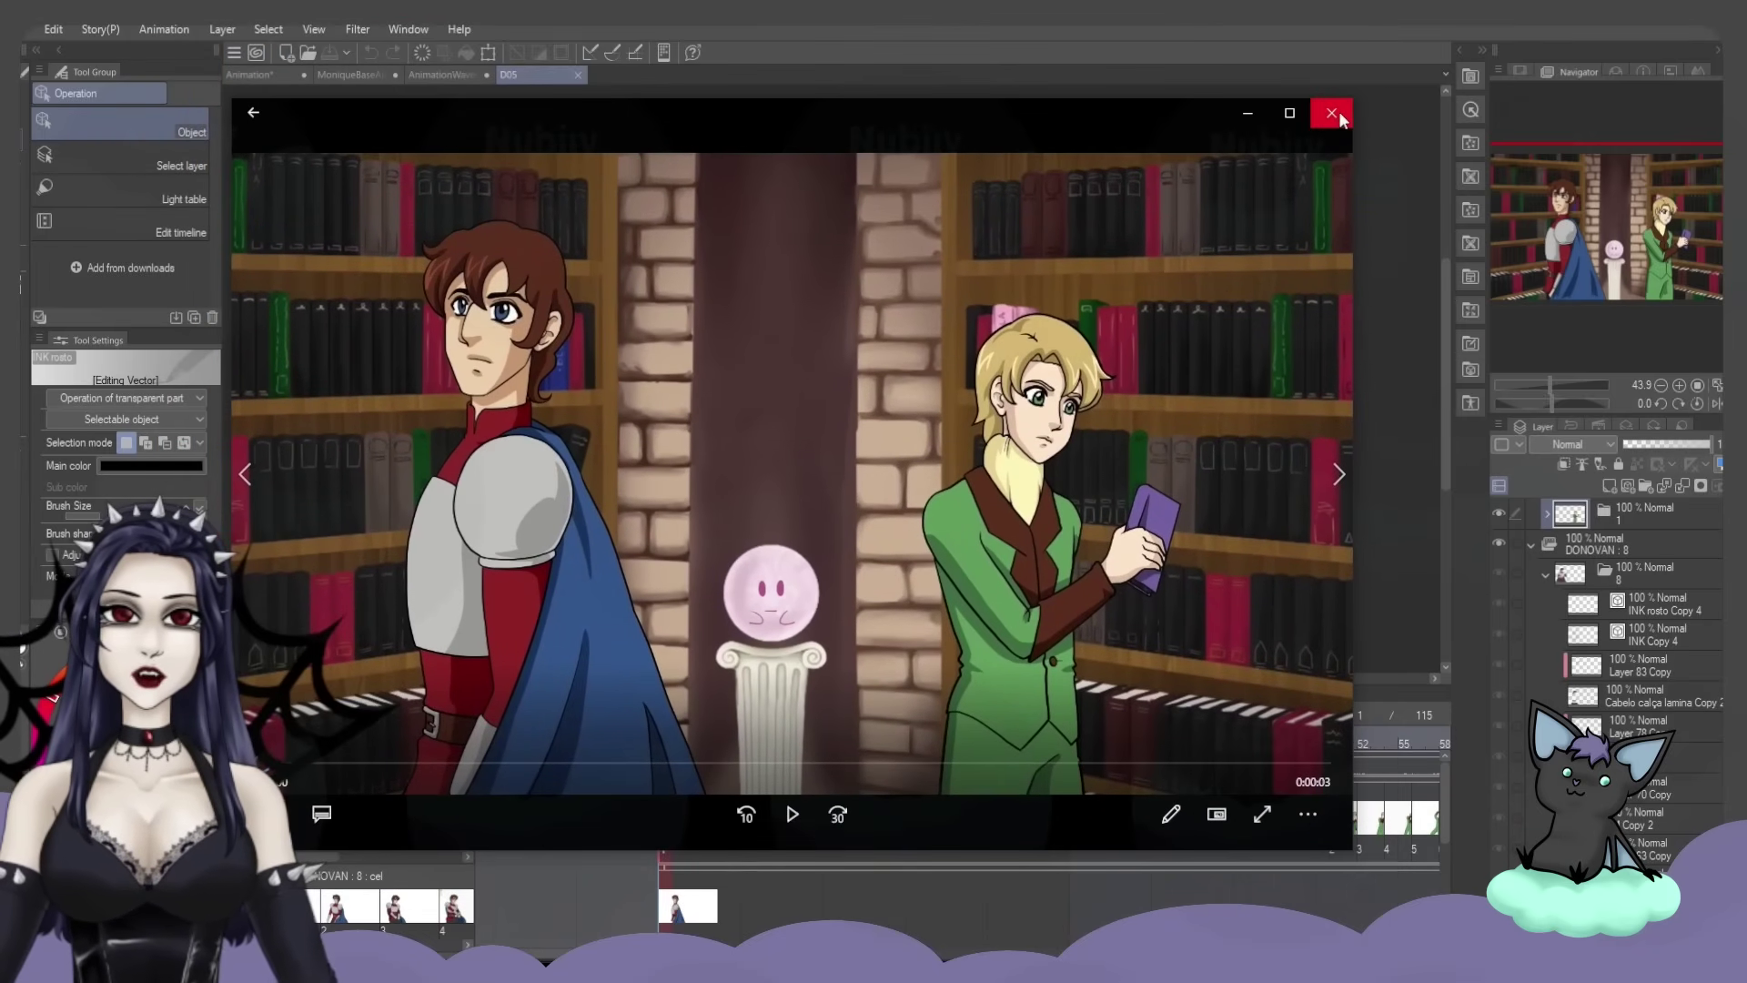
left_click(1296, 111)
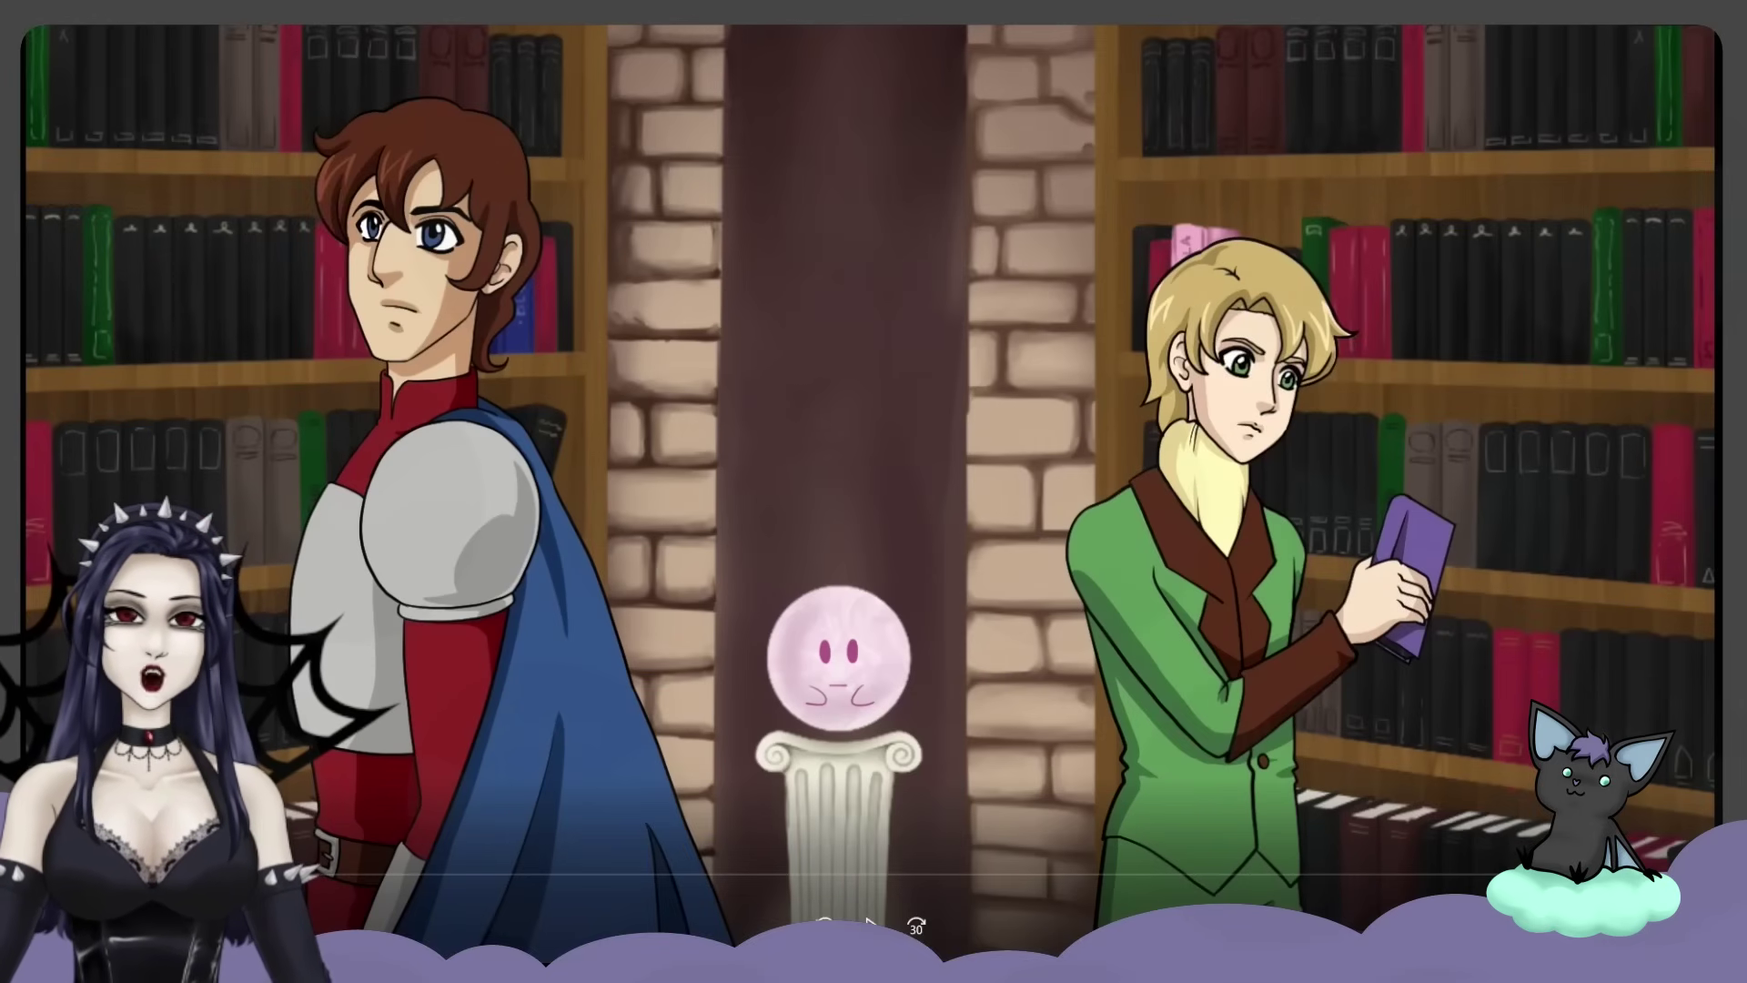
key("Escape")
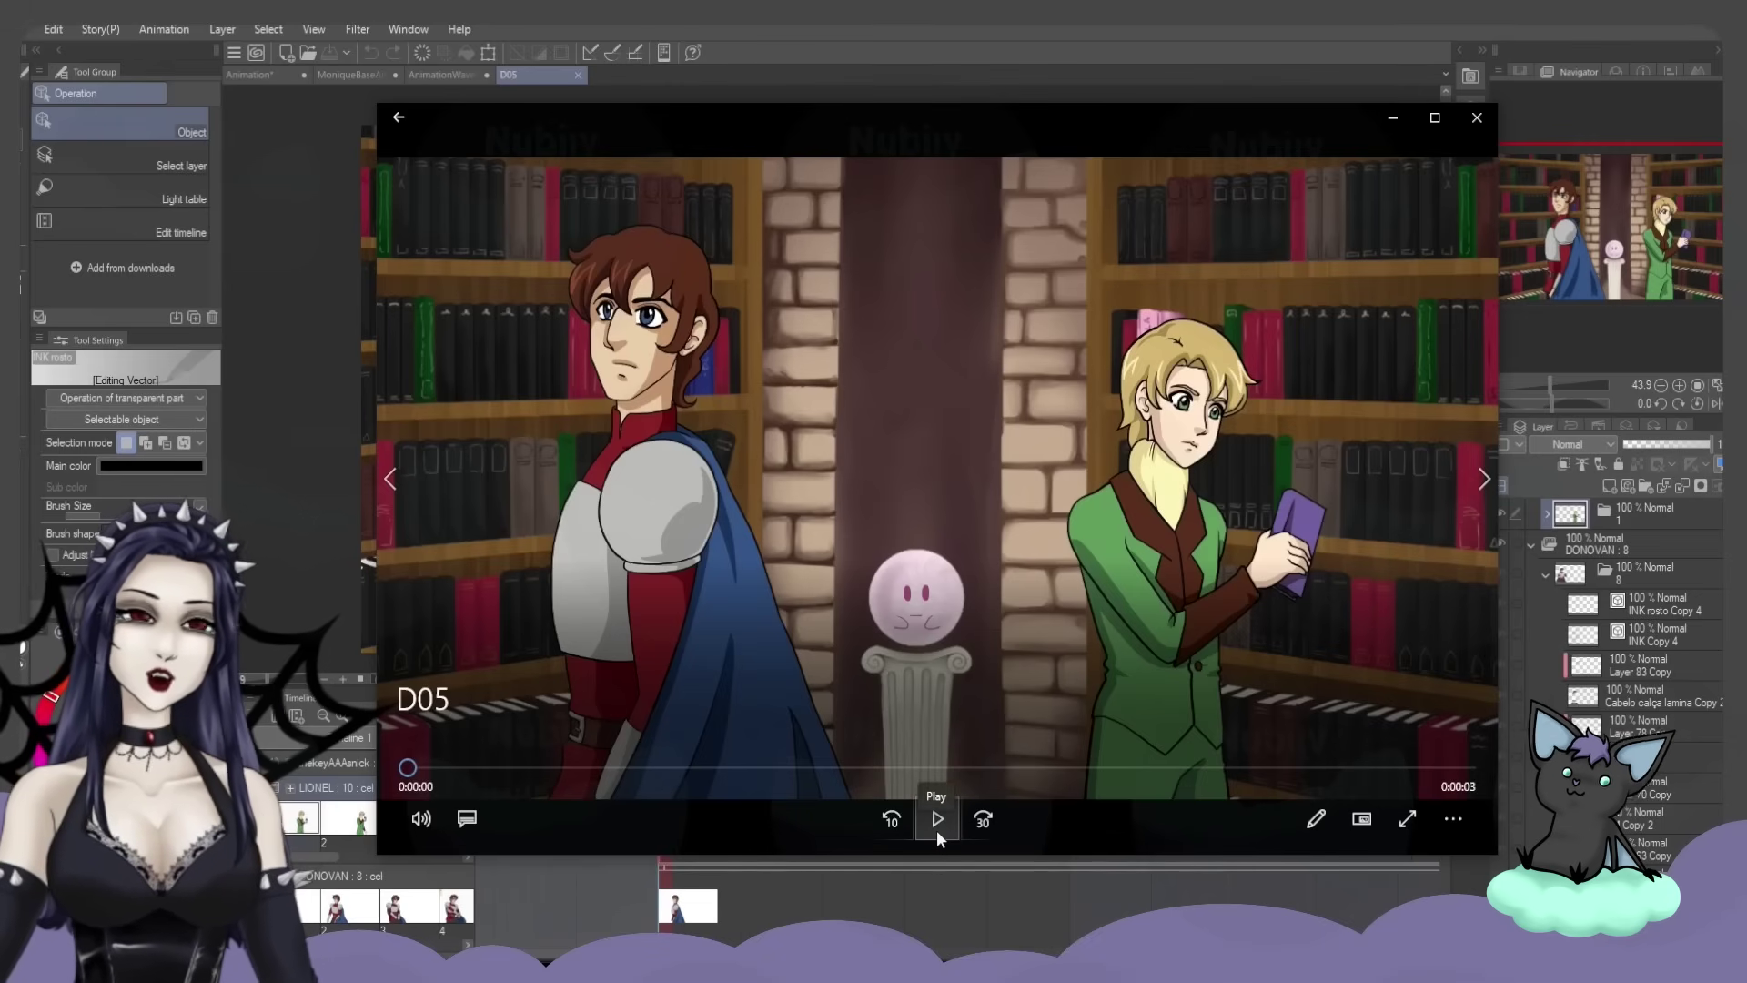
left_click(936, 830)
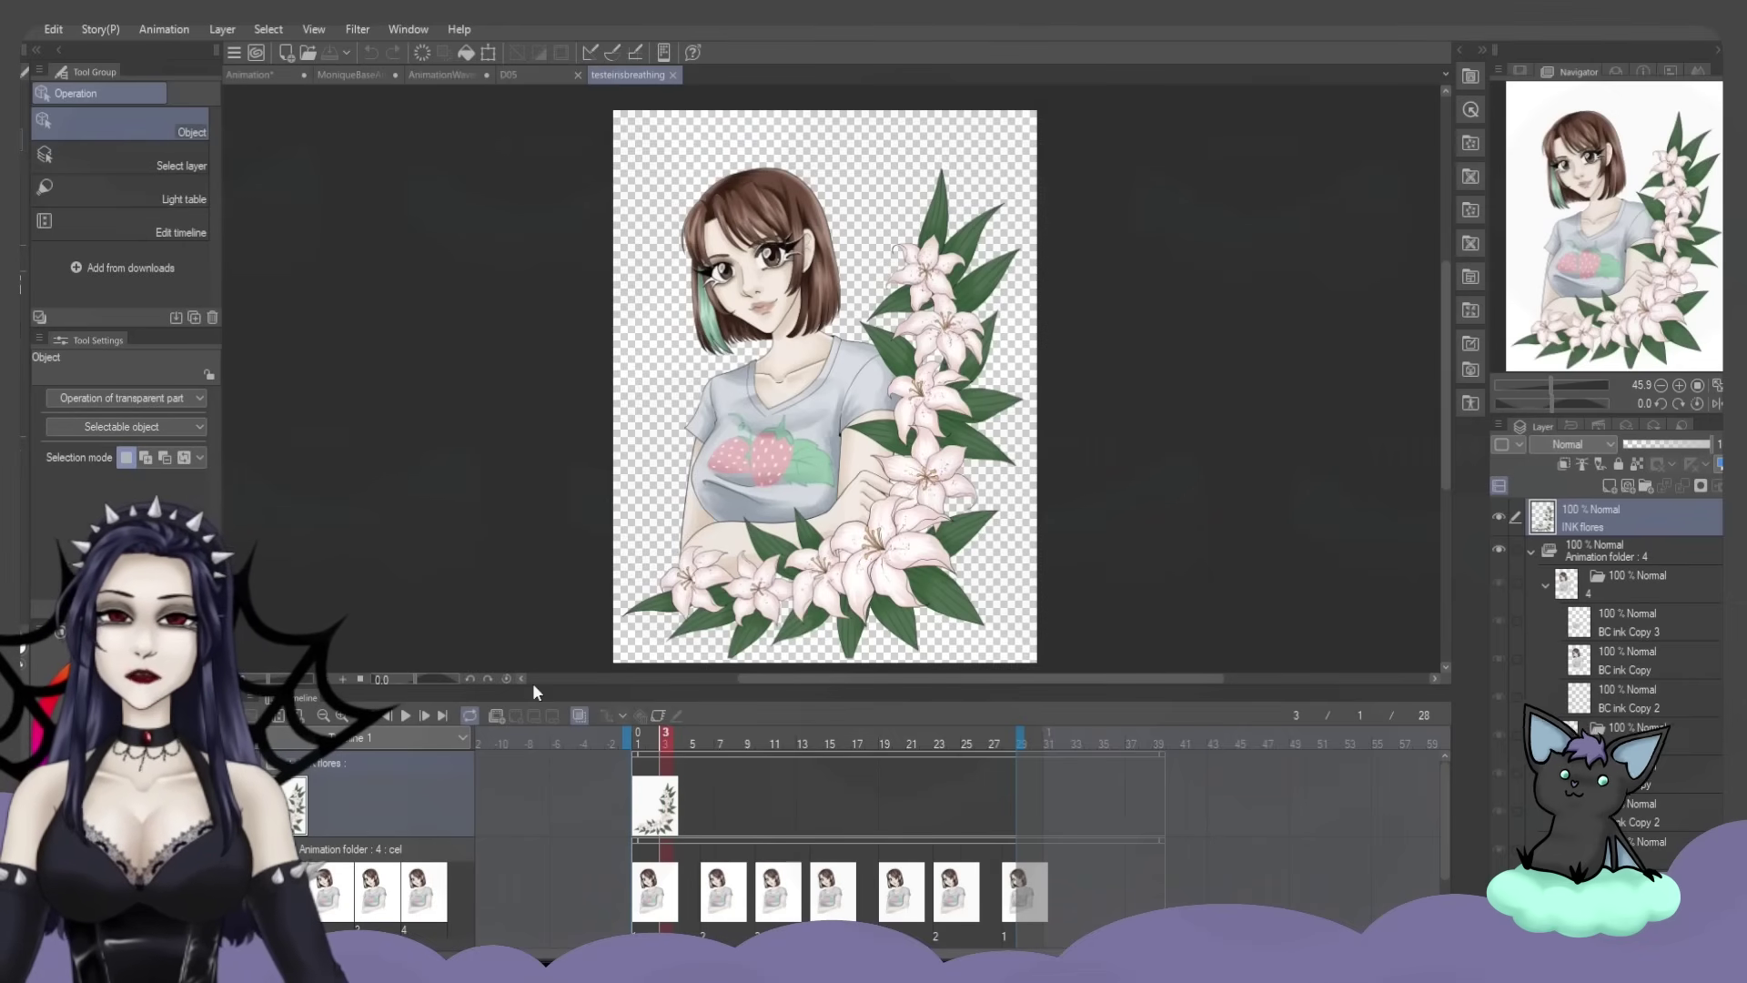
Reduce the timeline's height to give the breathing illustration with lilies more canvas space
left_click_drag(536, 706, 538, 780)
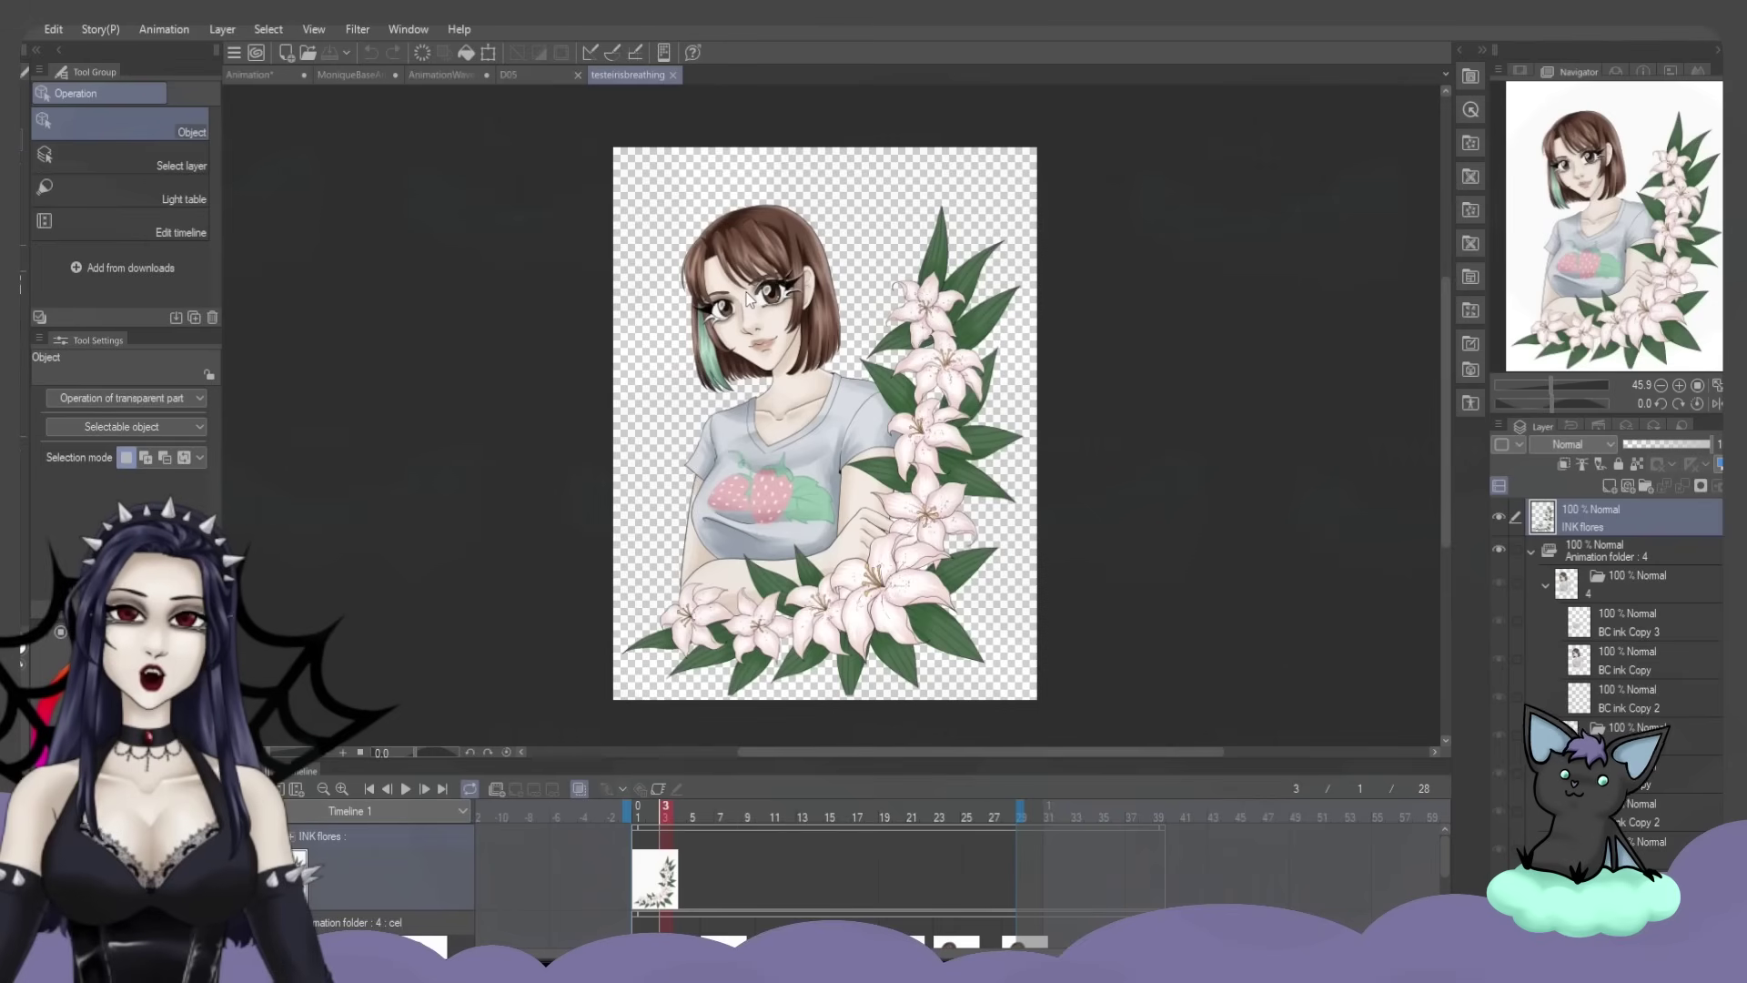
left_click_drag(1629, 263, 1627, 263)
scroll(568, 514, "up", 1)
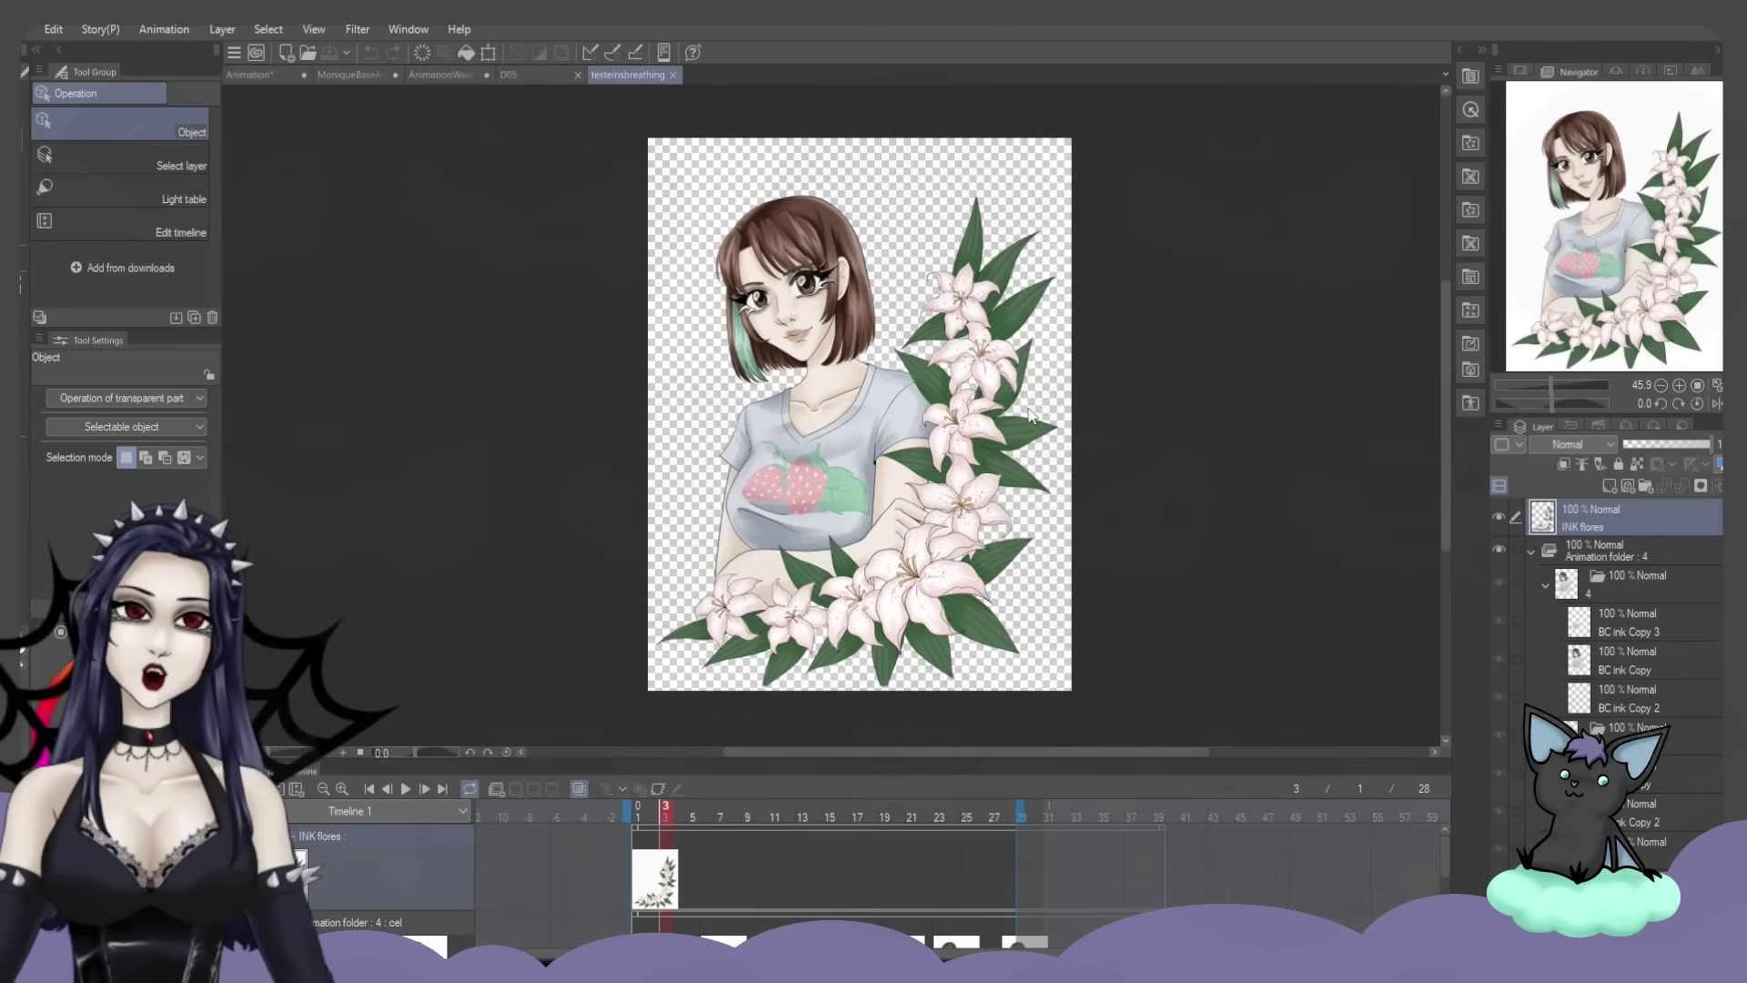
Enlarge the timeline to examine the breathing animation's flower and body cel tracks, and shrink it again for canvas space
scroll(568, 514, "up", 1)
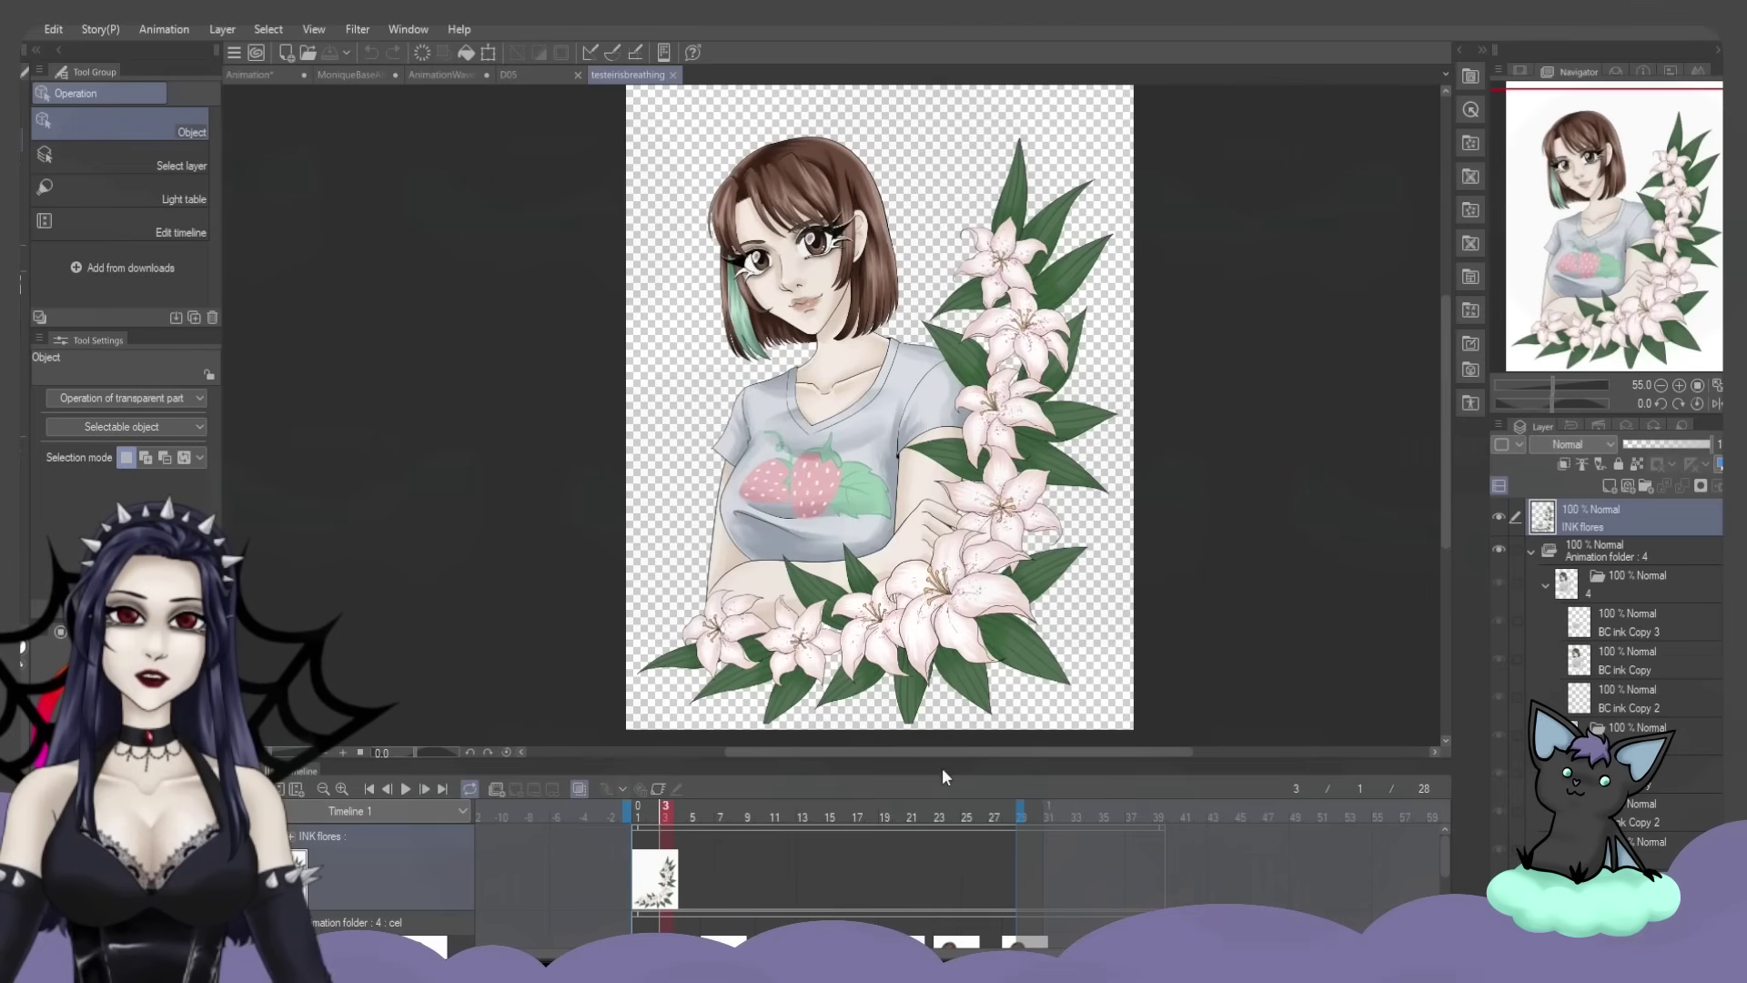
left_click_drag(944, 776, 664, 590)
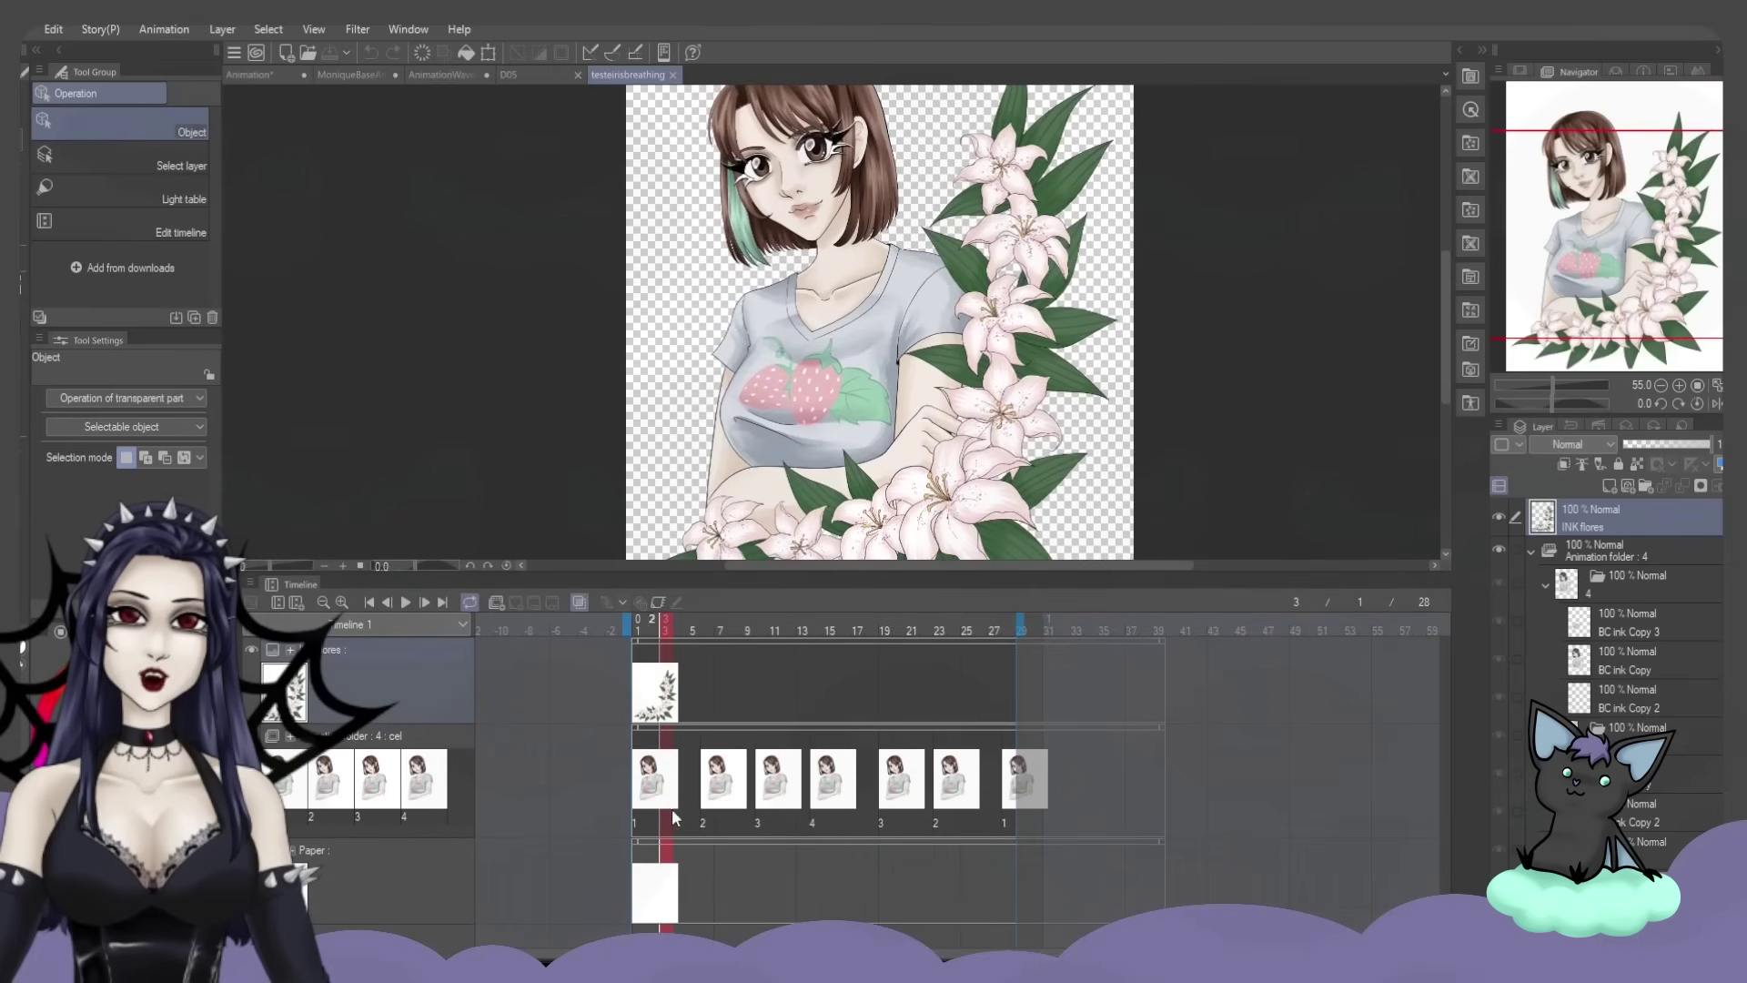
left_click_drag(967, 586, 967, 823)
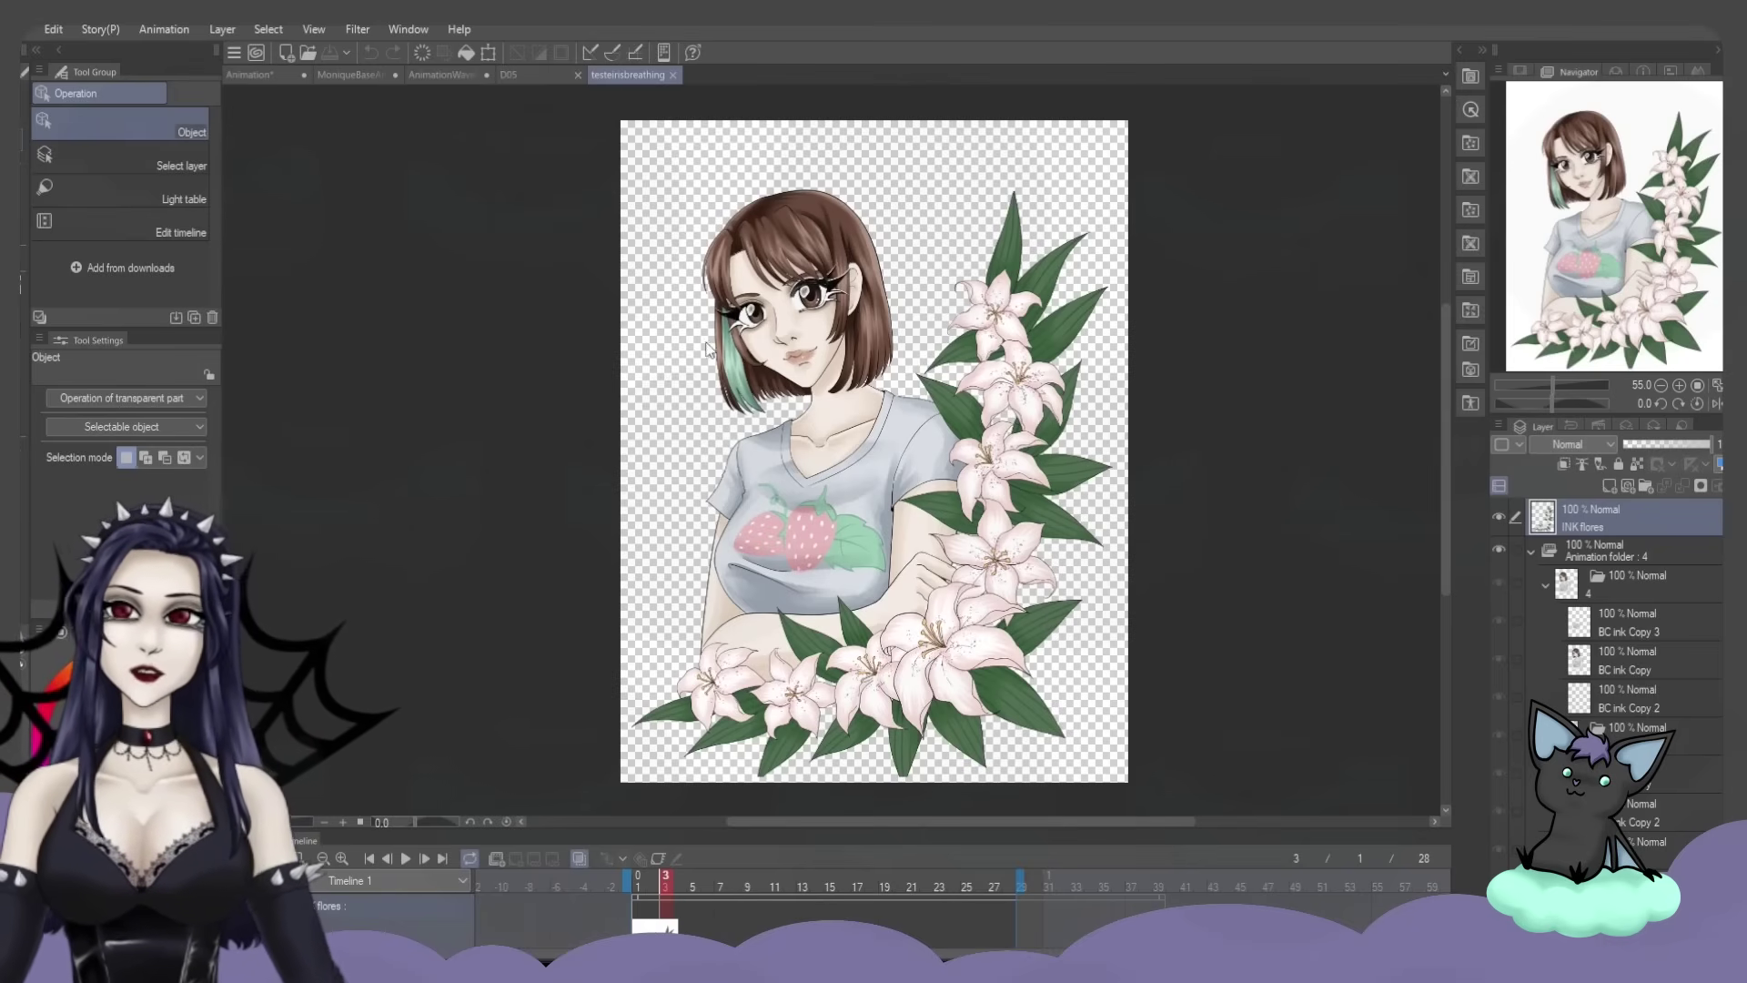
Start exporting the breathing illustration as an animated GIF named testeirisbreathing2.gif and bring up its export settings
left_click(28, 33)
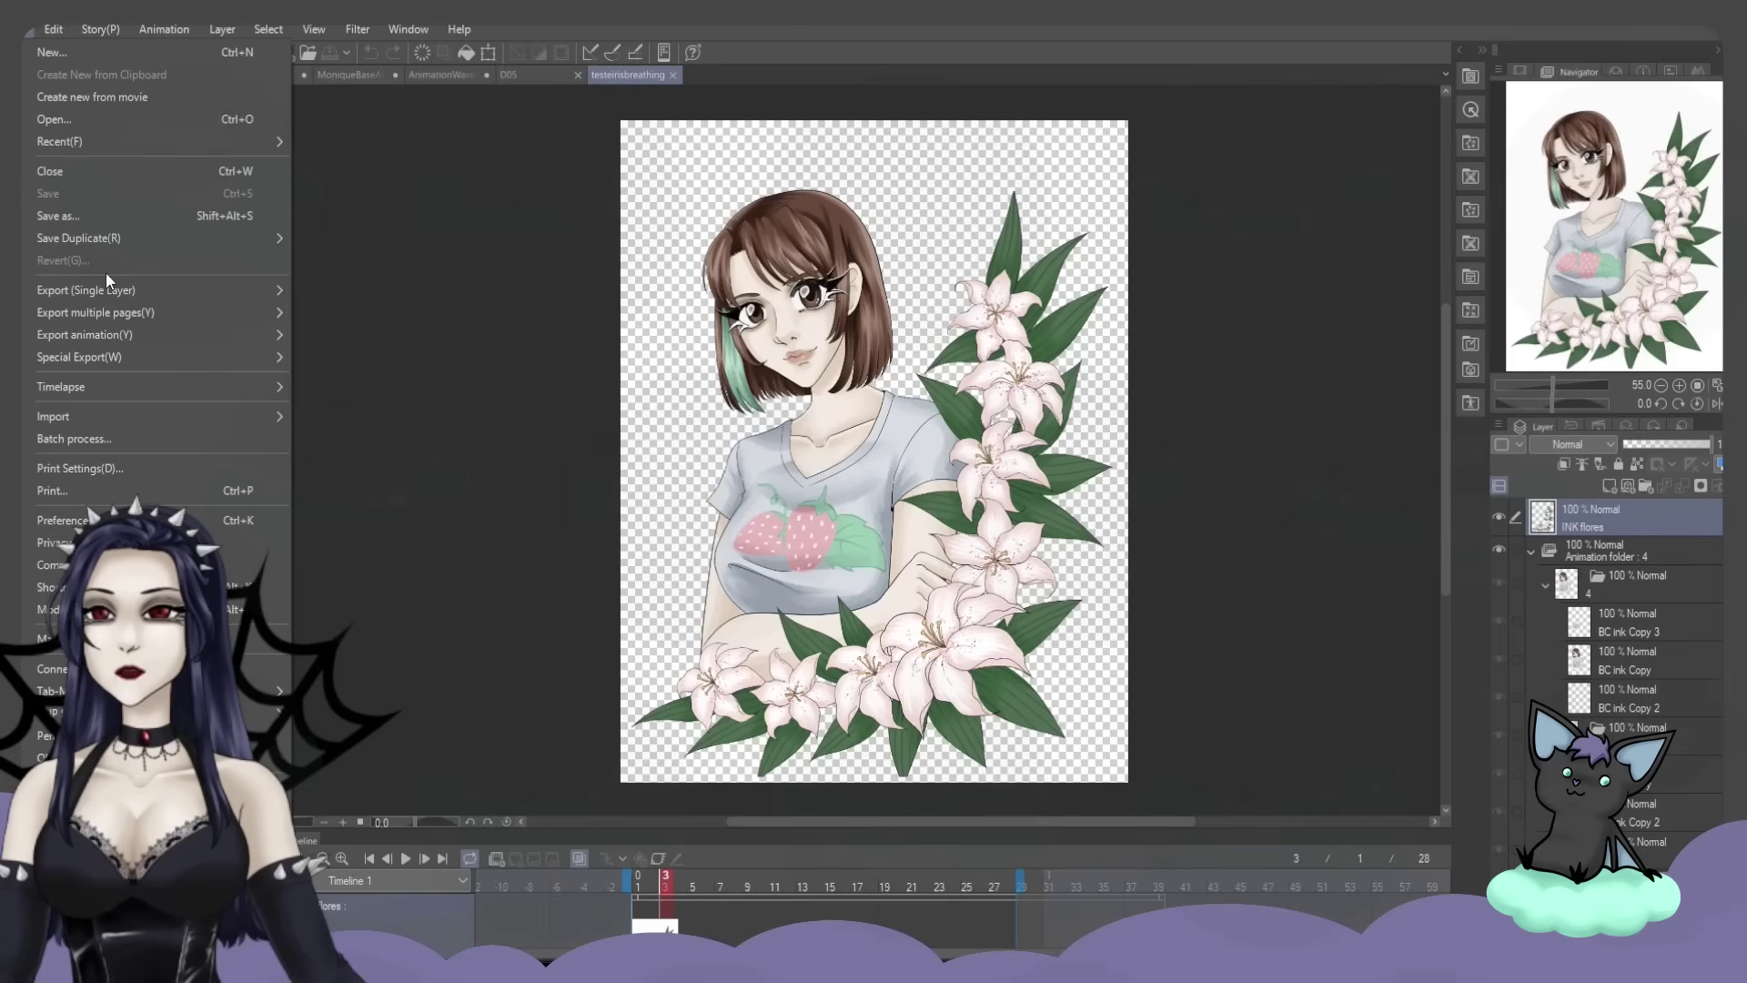
mouse_move(106, 289)
mouse_move(105, 335)
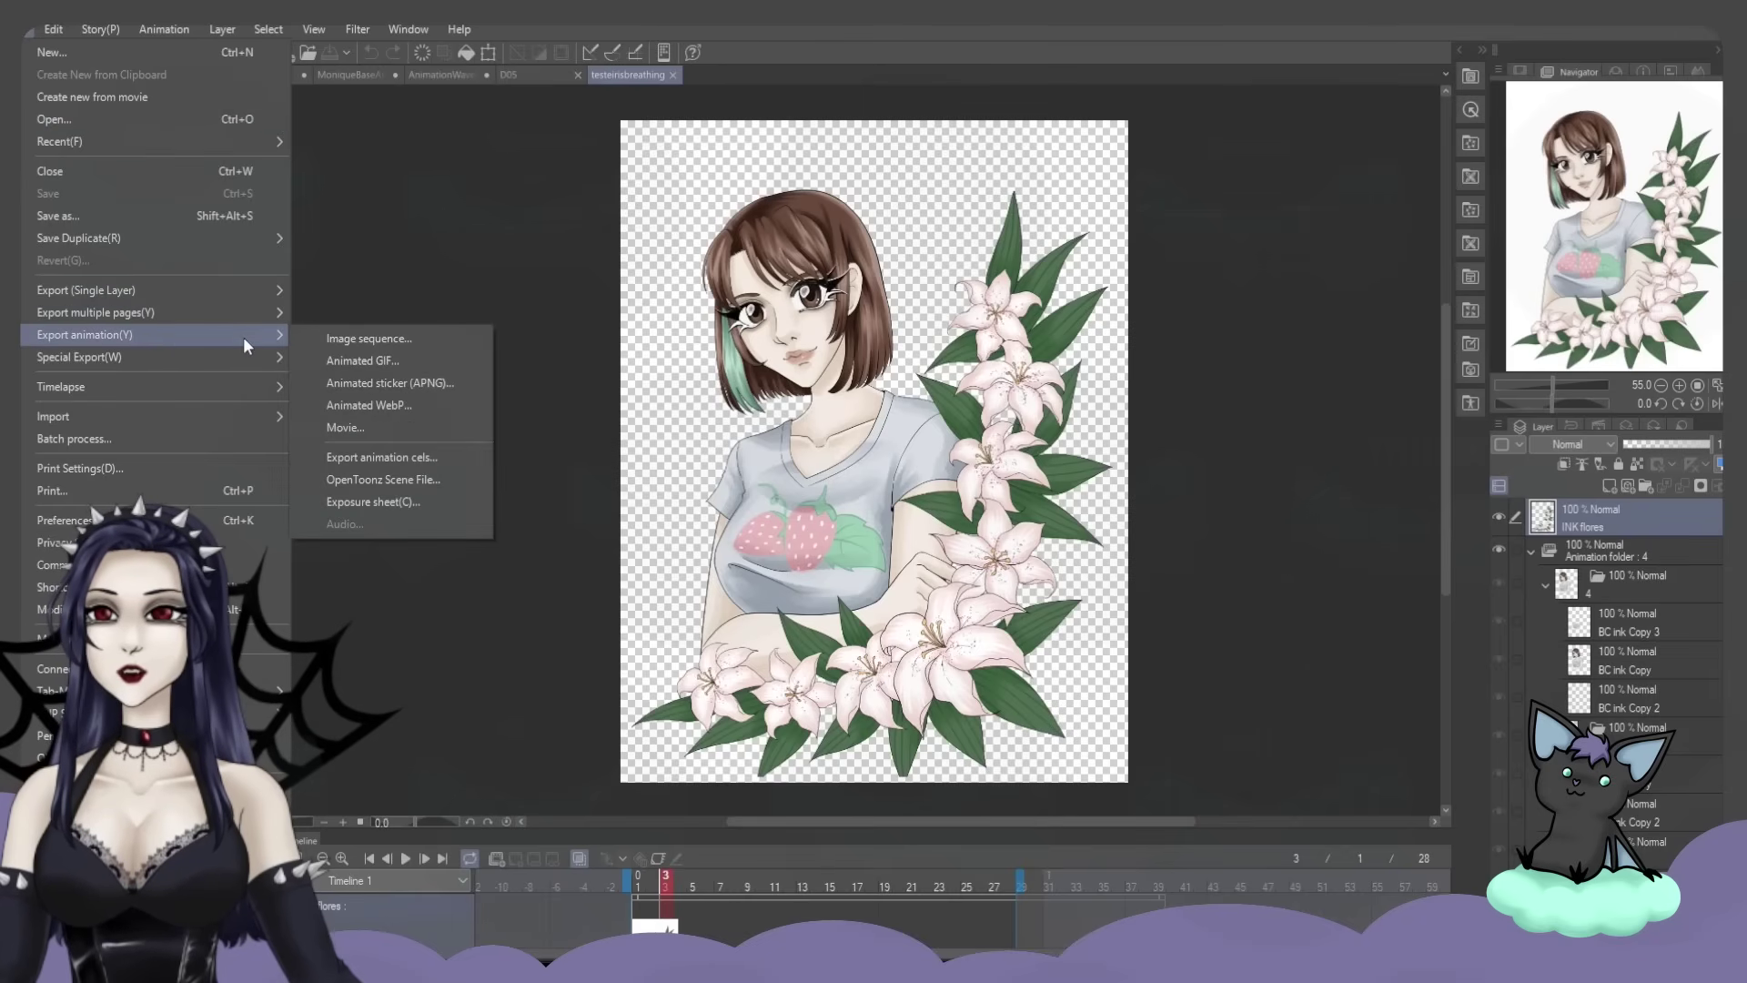
left_click(364, 360)
left_click_drag(936, 430, 847, 482)
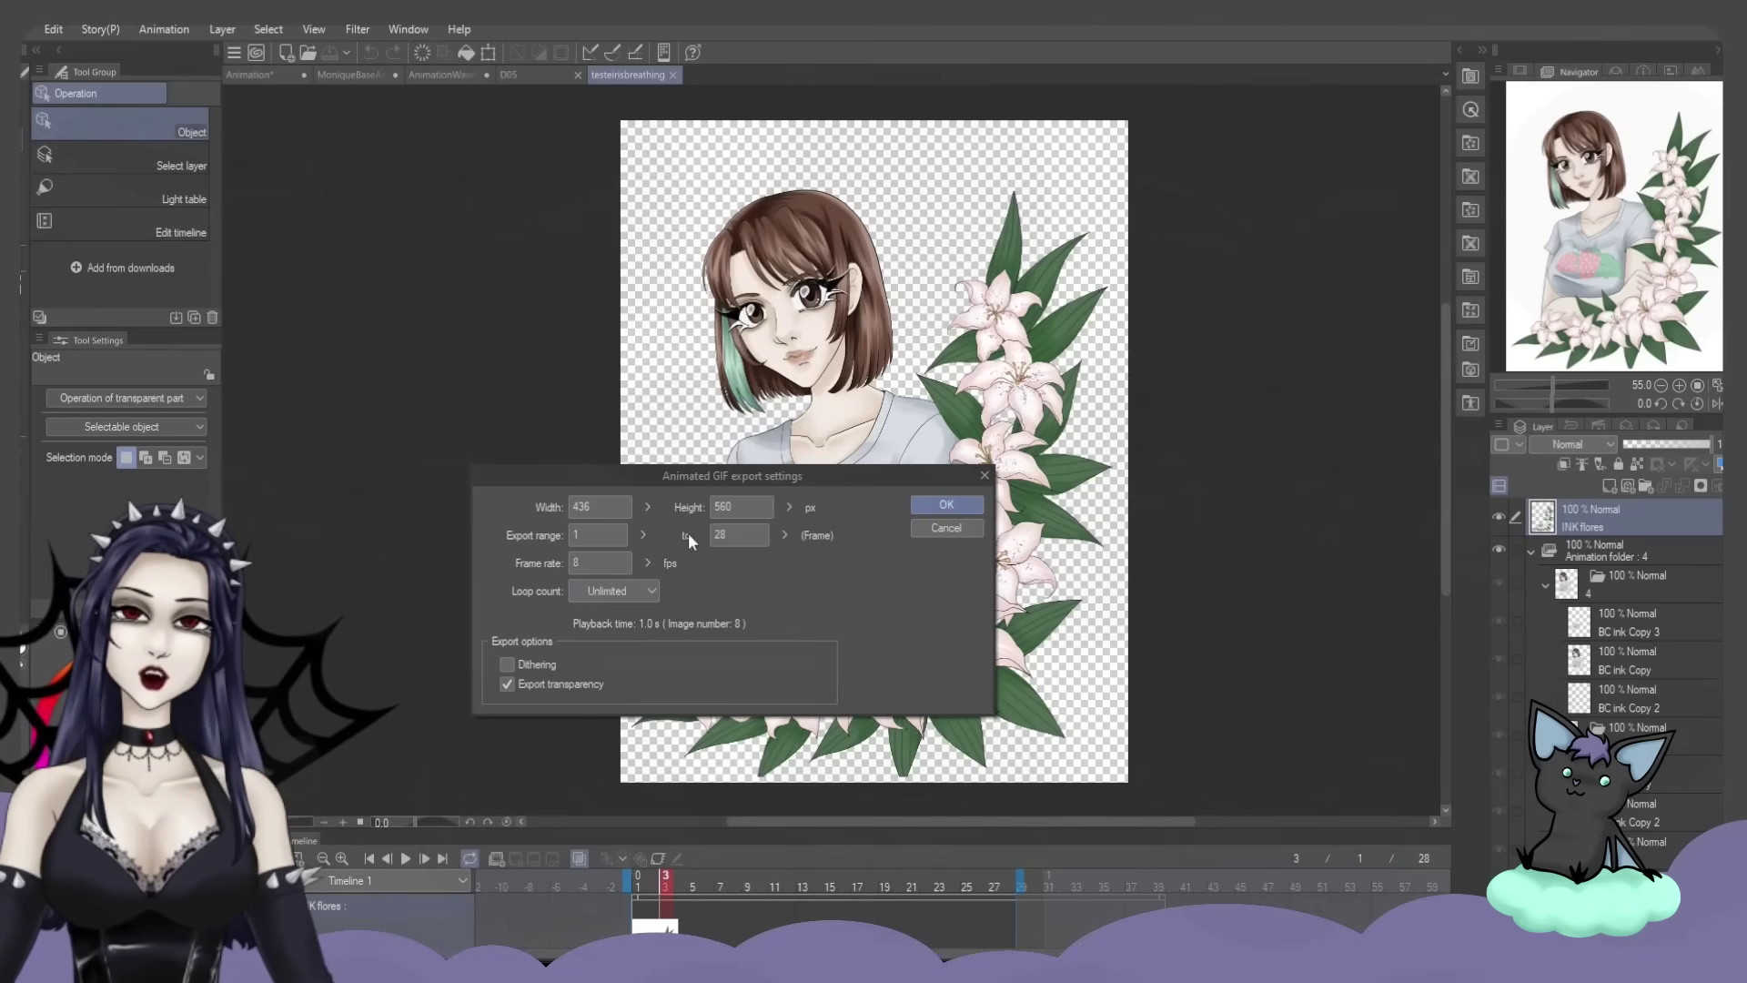
Try a fixed number of loops for the GIF and return the loop count to Unlimited
left_click(589, 596)
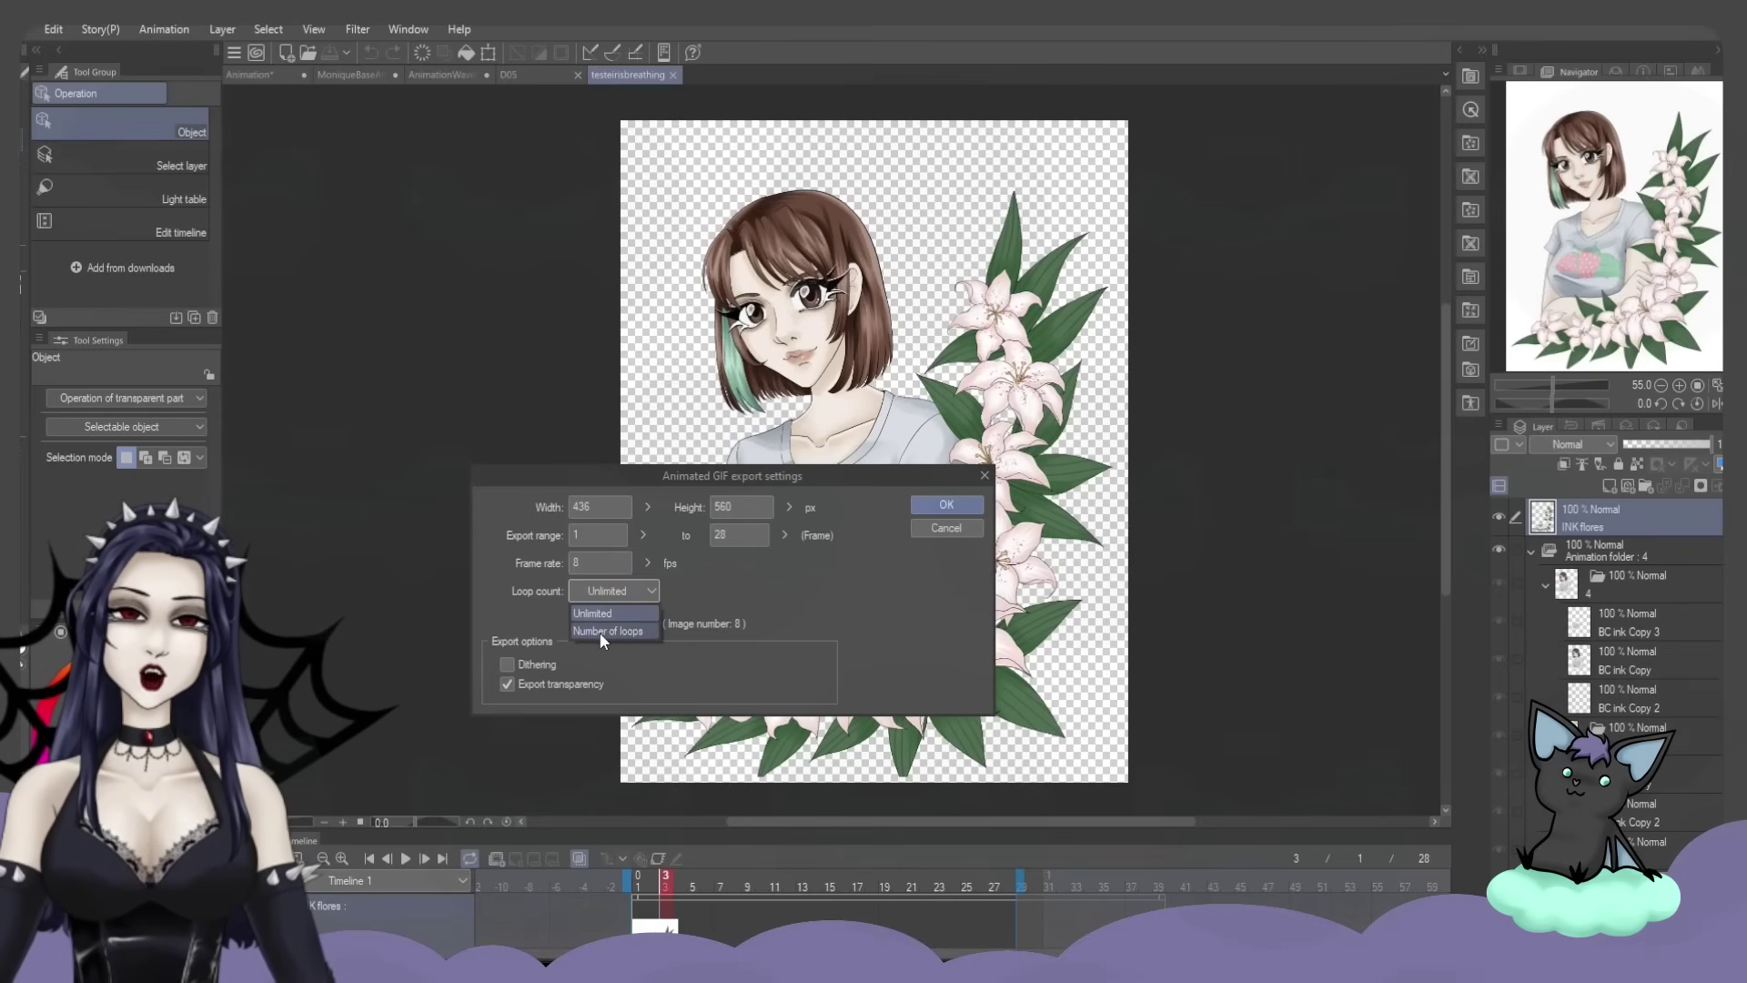
left_click(599, 631)
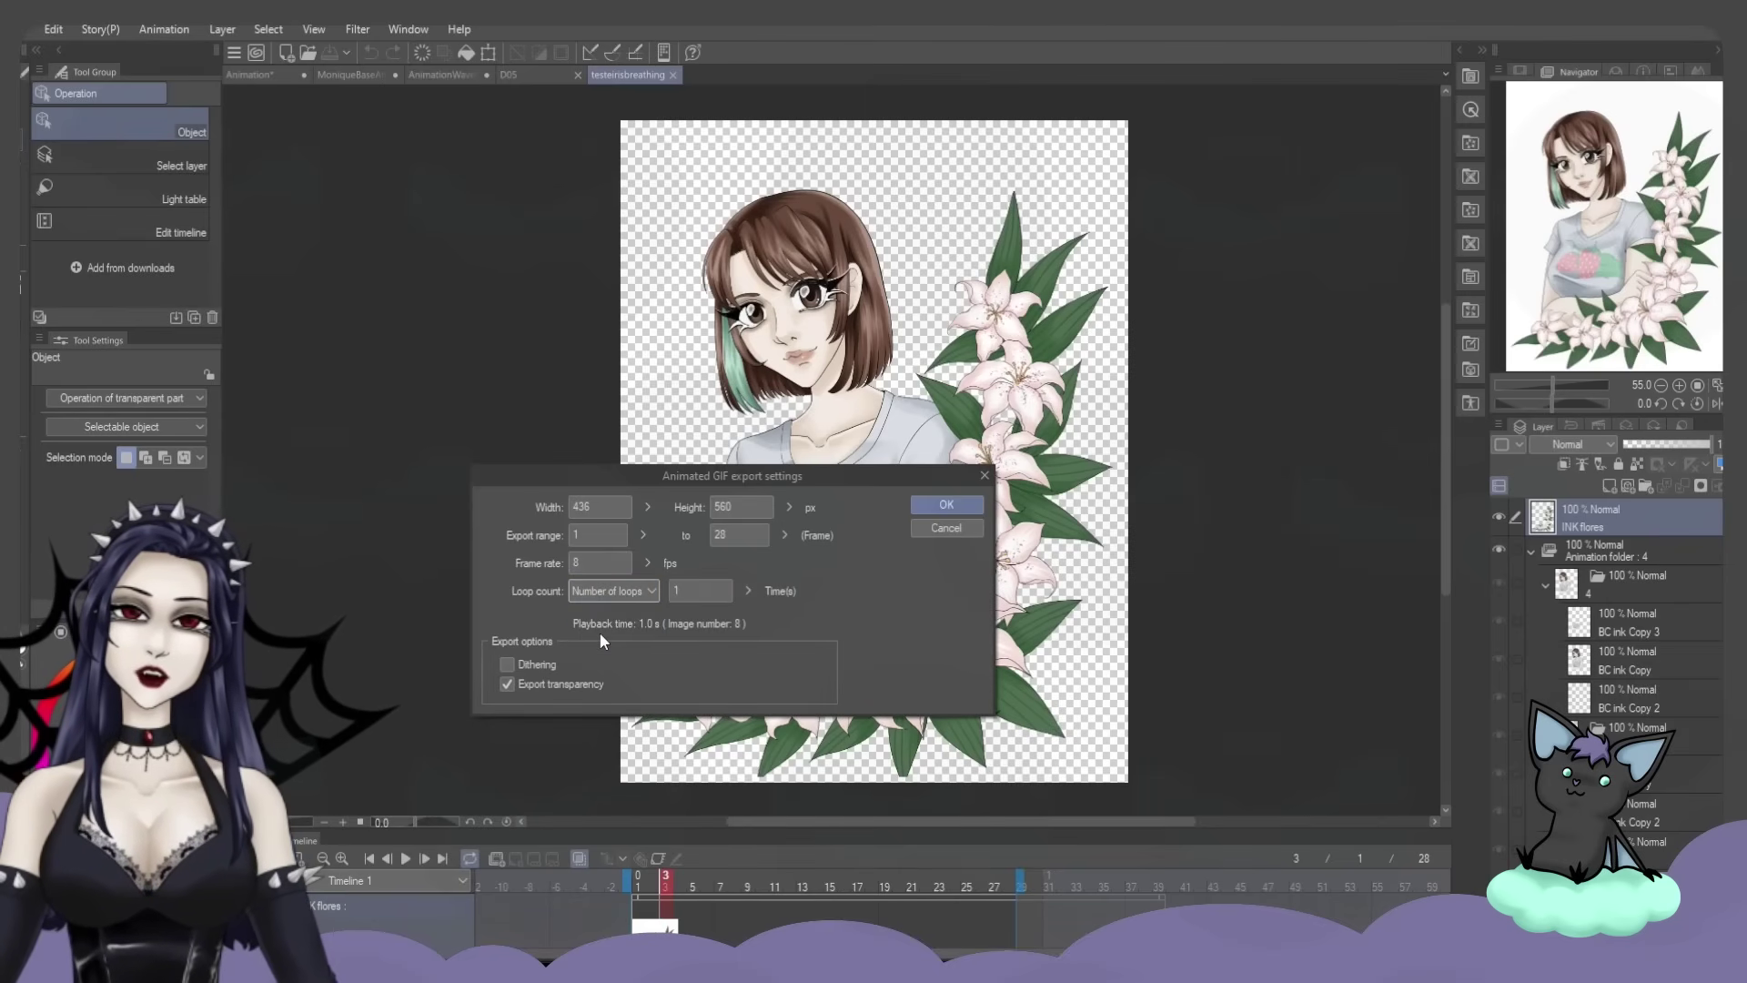
left_click(631, 597)
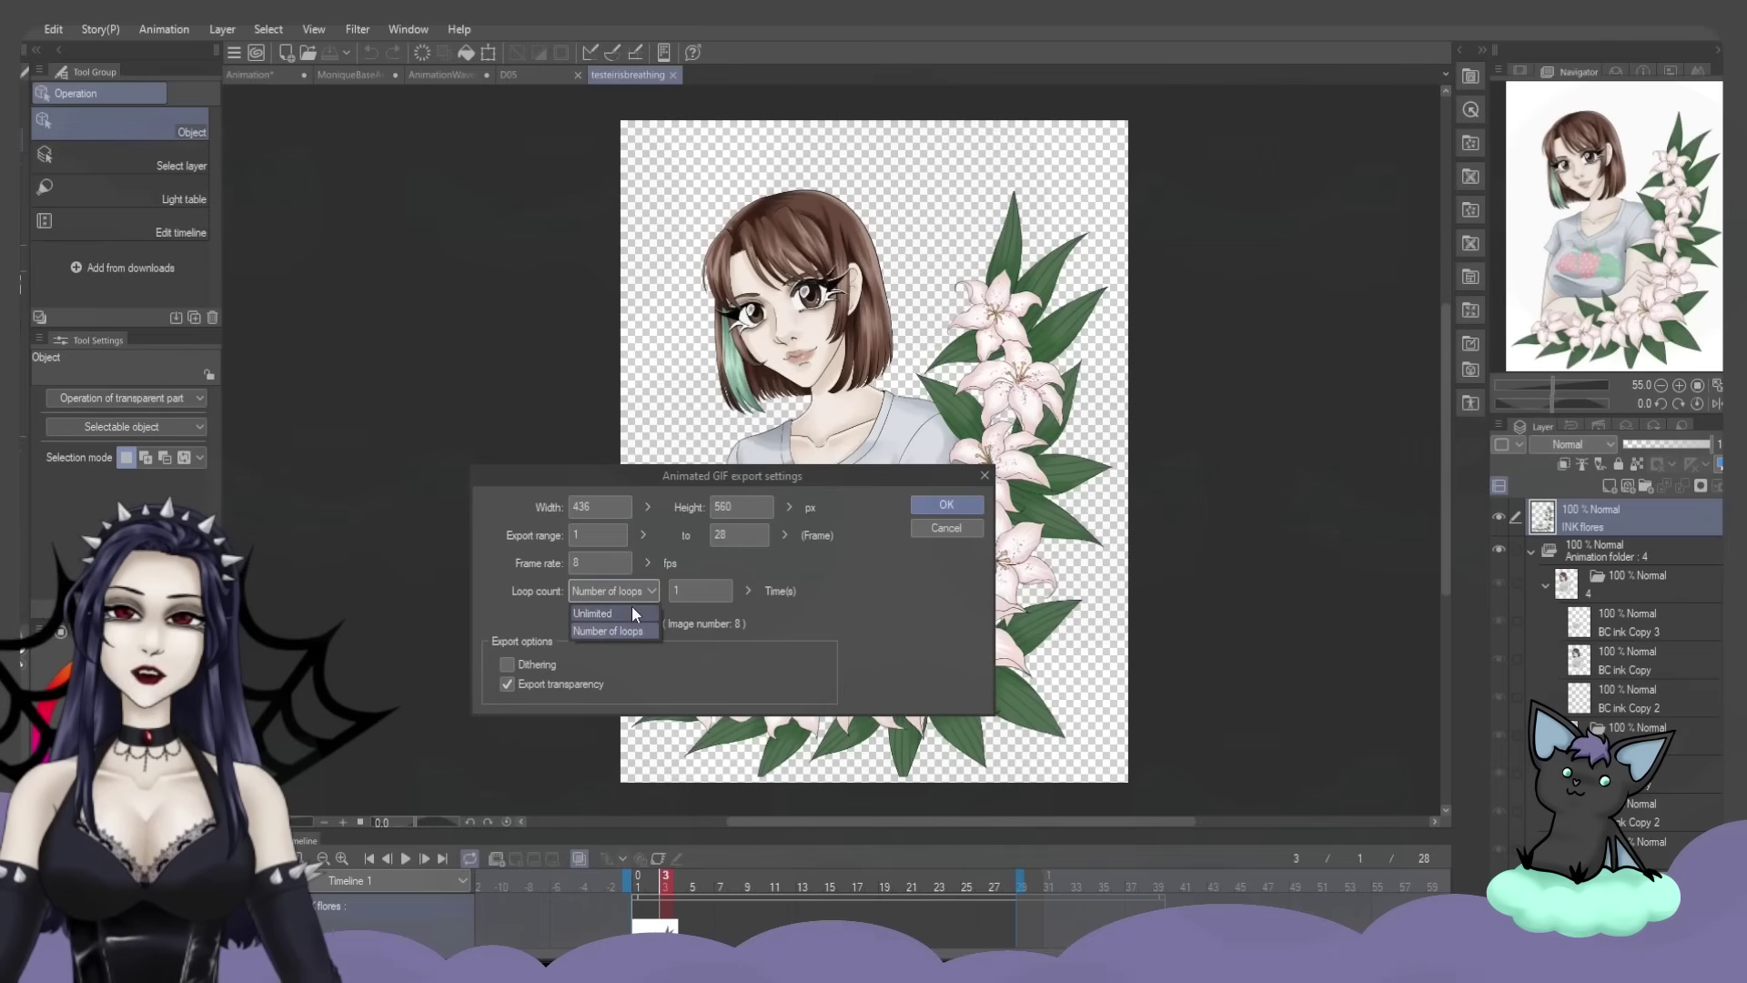
left_click(632, 606)
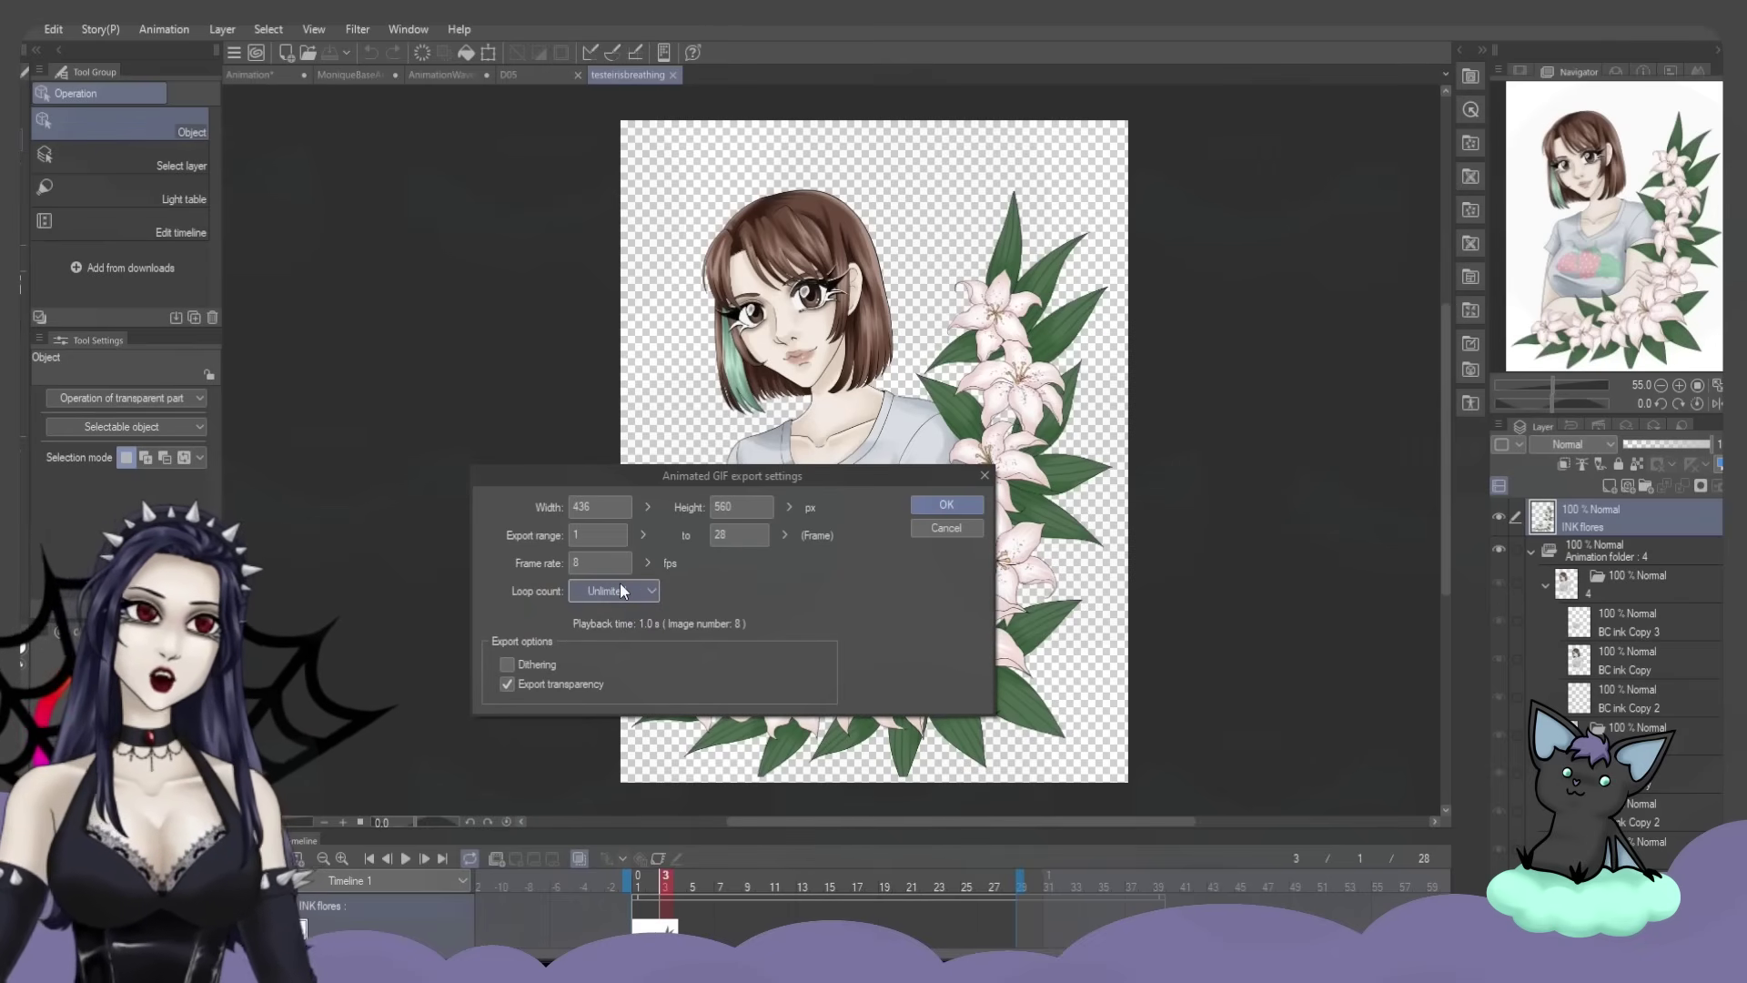
Export the animated GIF with transparency enabled
left_click(507, 684)
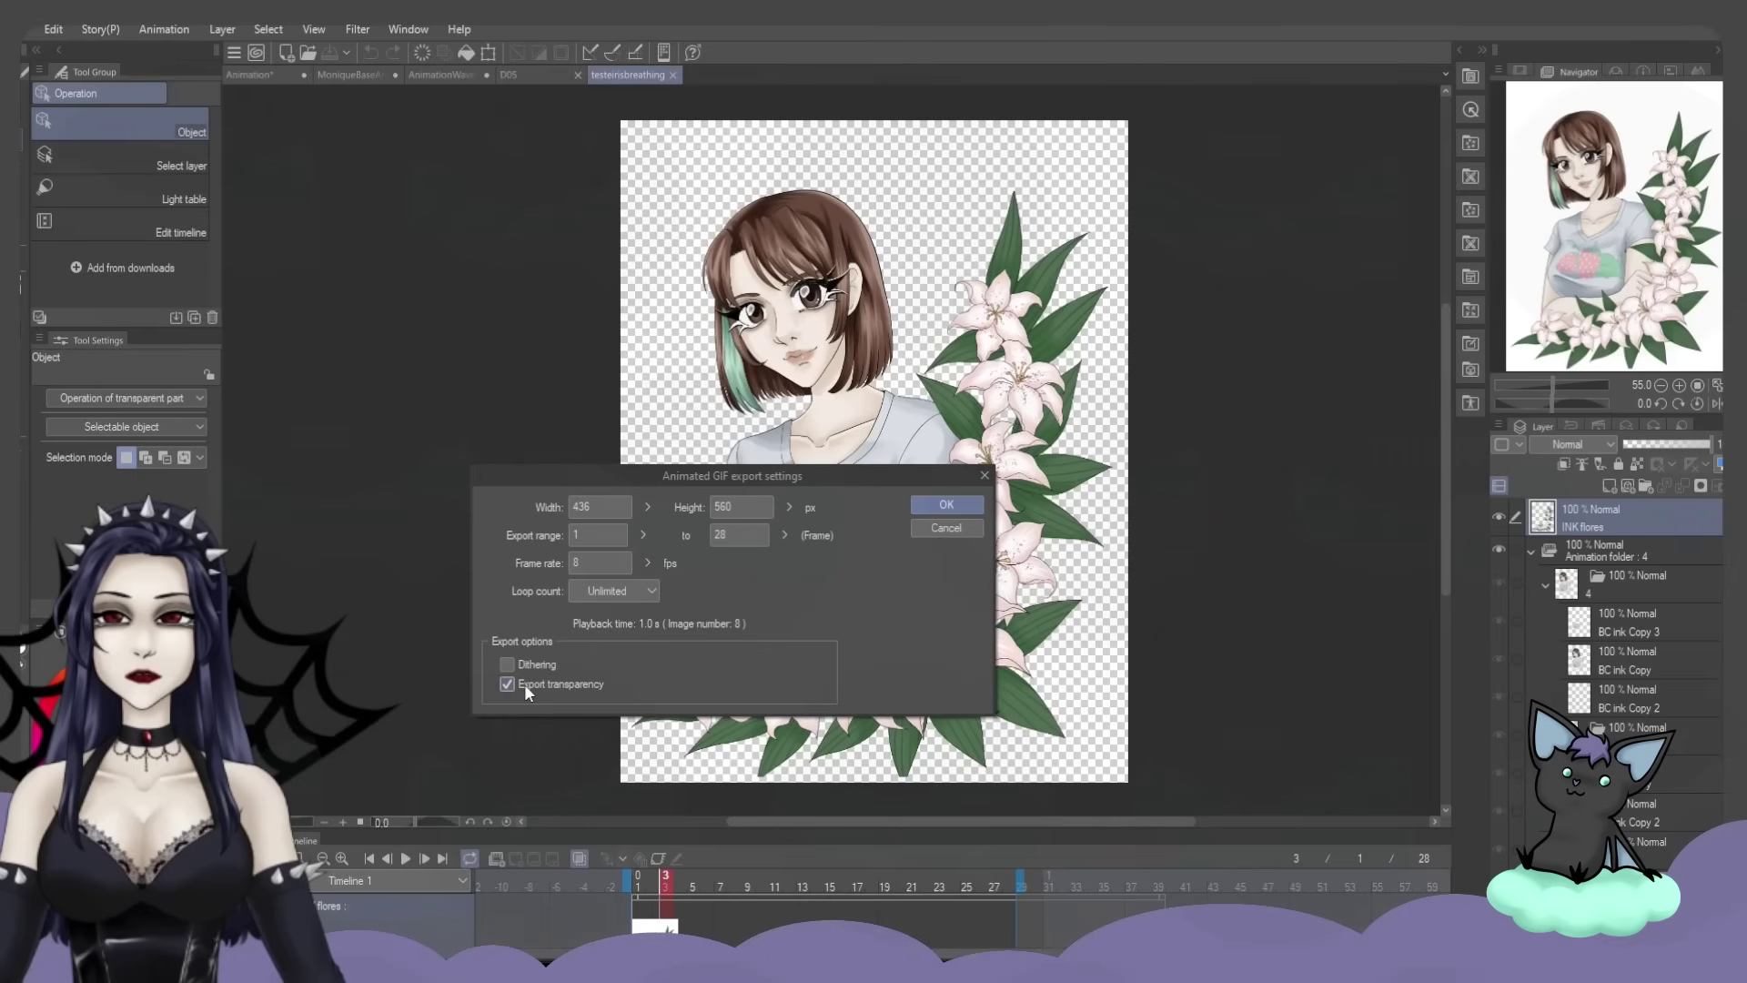
left_click(955, 506)
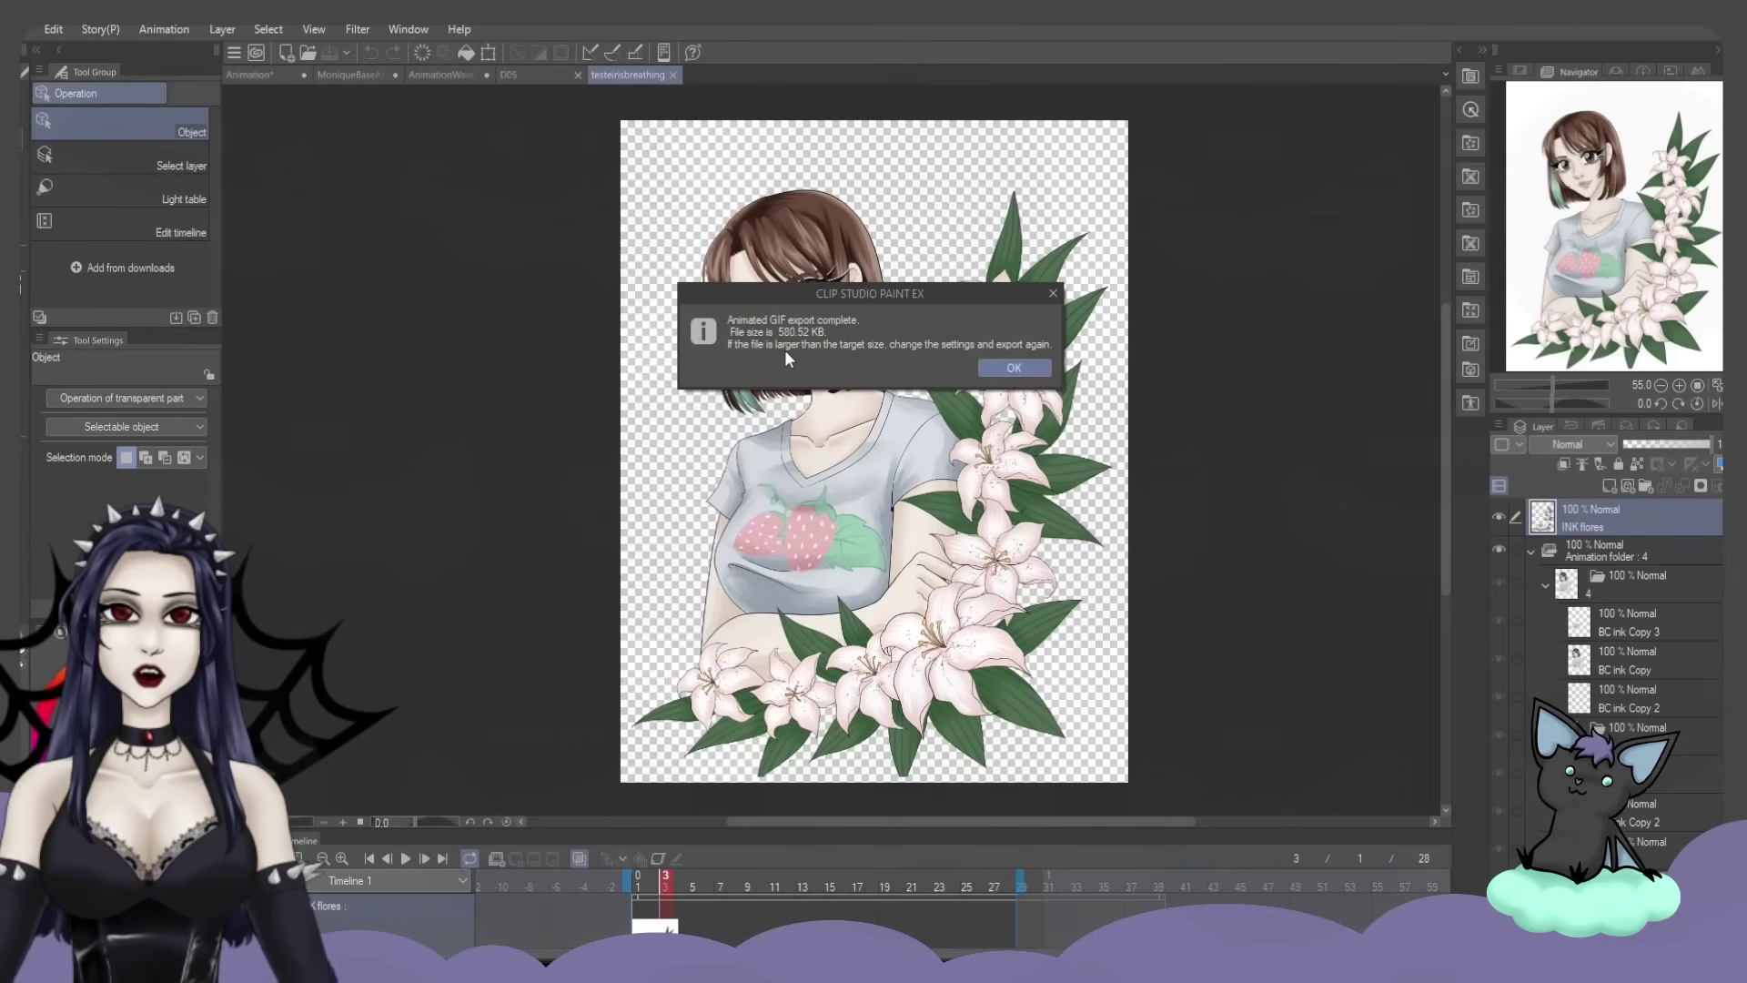
left_click(784, 349)
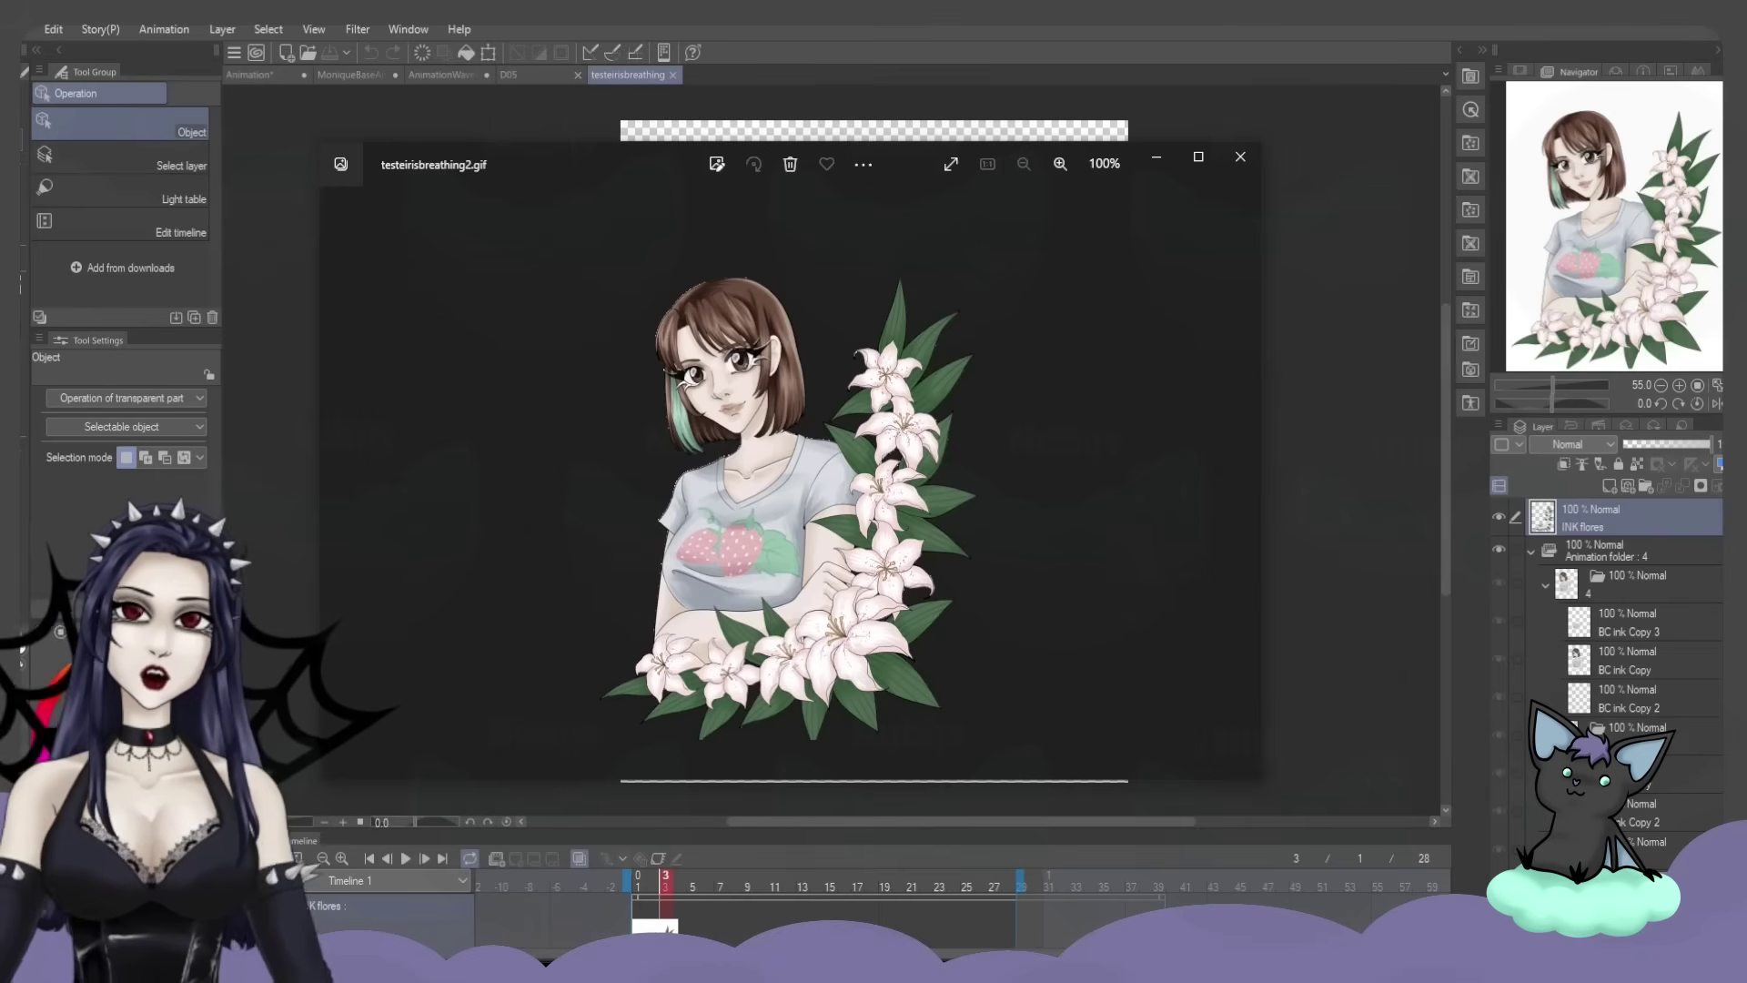
Review the exported breathing GIF in the image viewer at full window size, enlarging it to check the transparent edges
left_click(1198, 156)
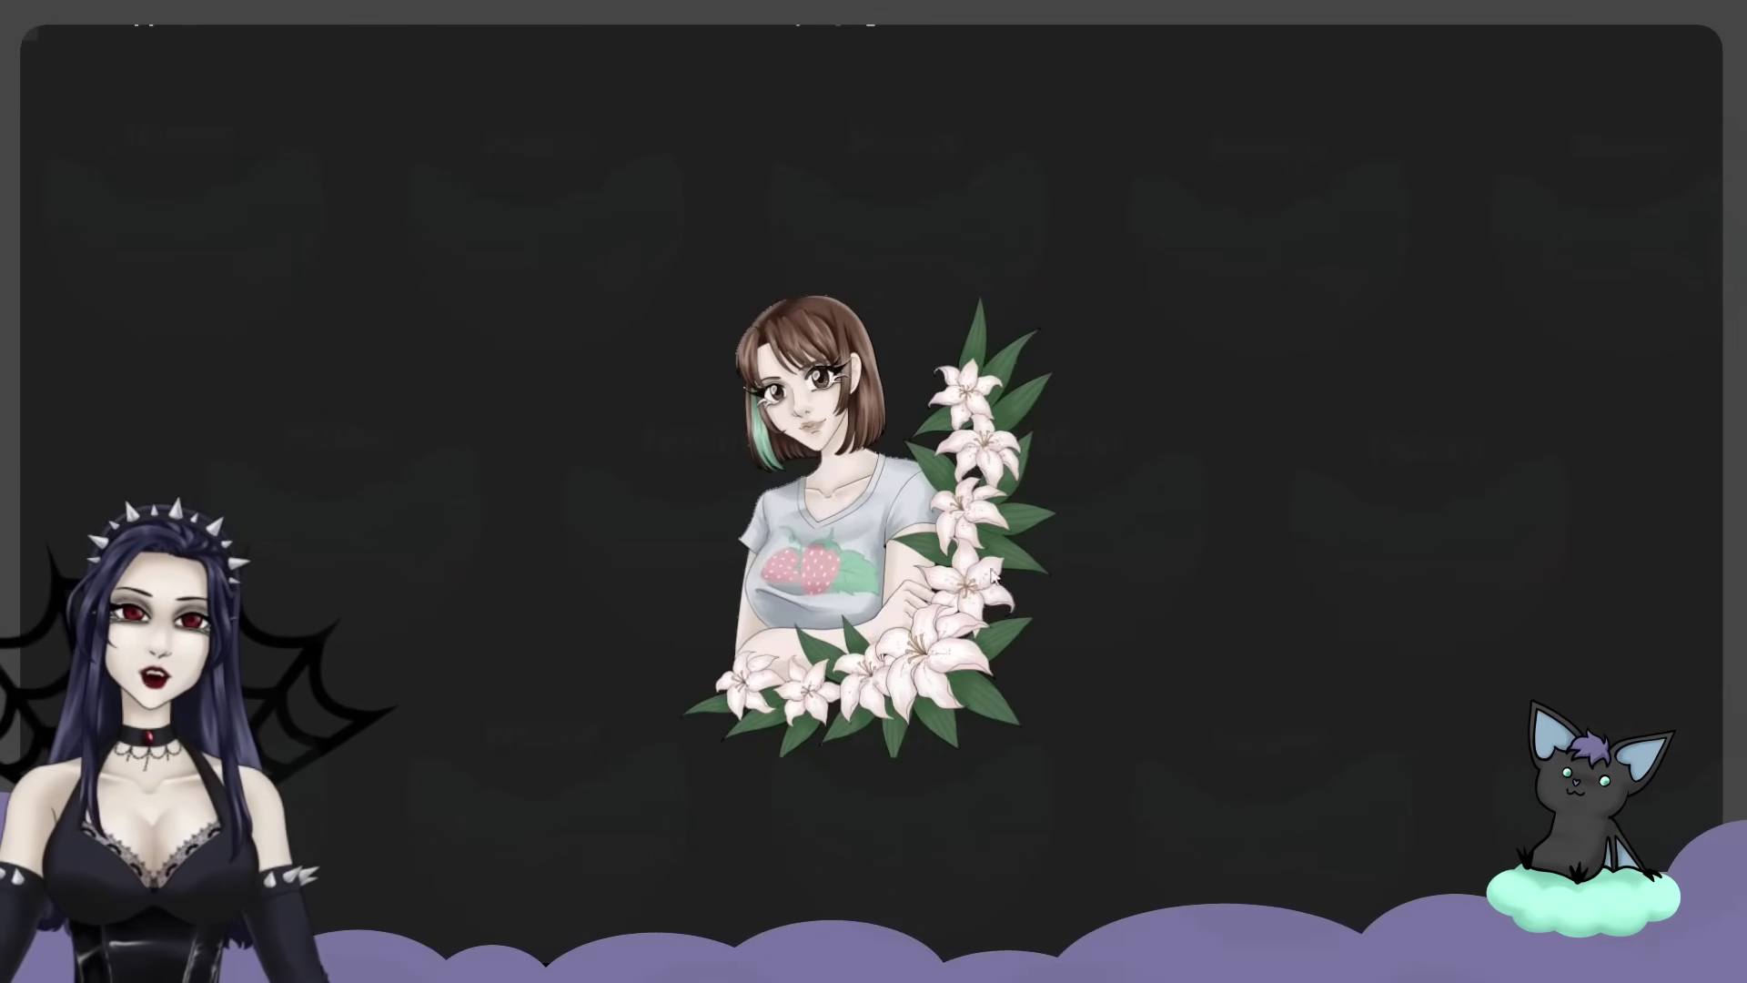
scroll(1080, 238, "up", 1)
scroll(947, 628, "up", 4)
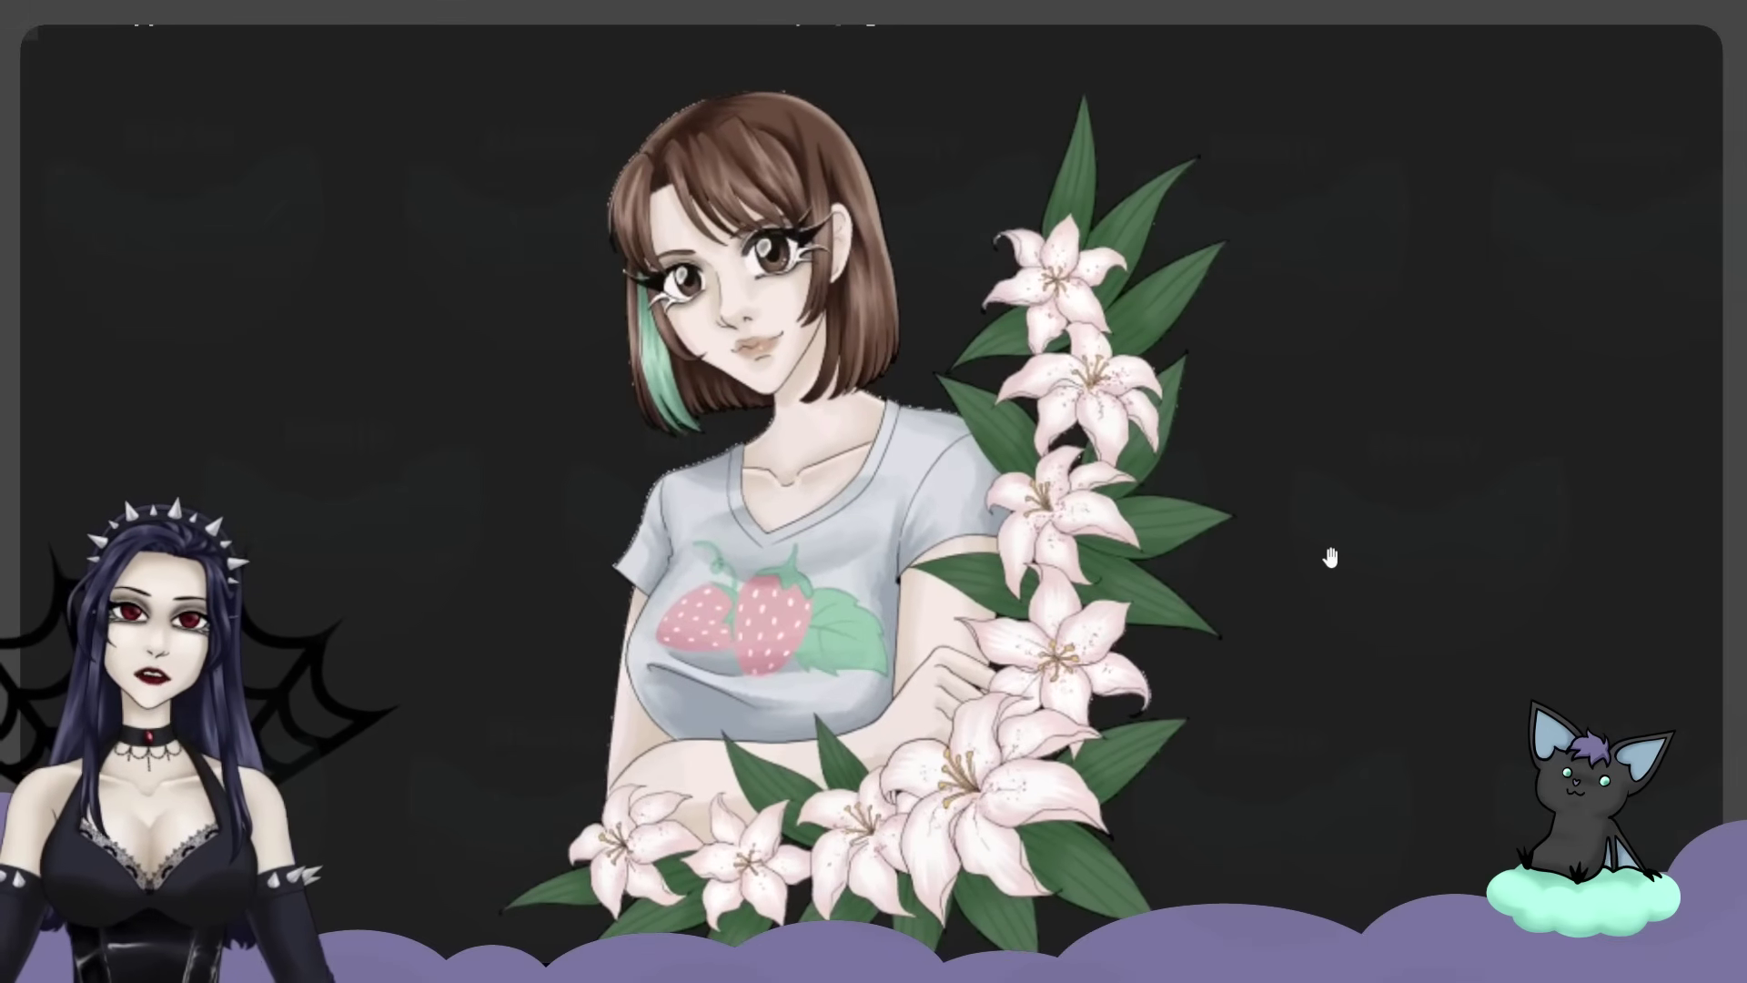
scroll(1220, 499, "down", 4)
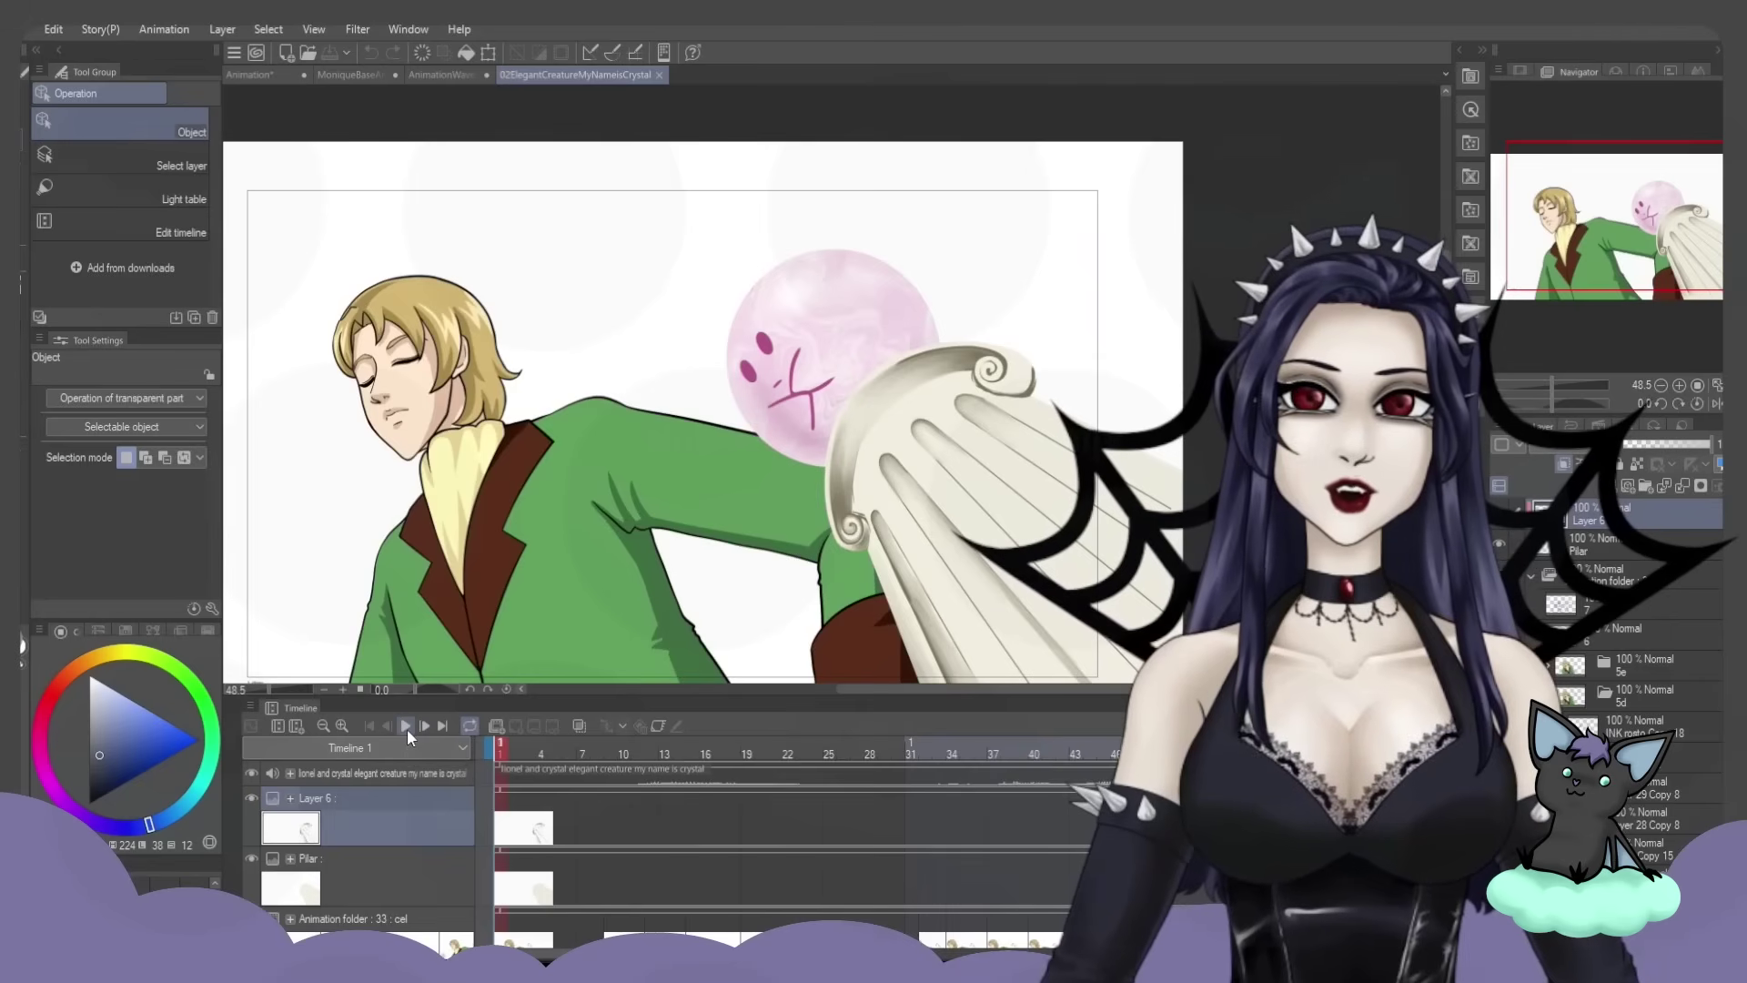
Play the scene of the man in the green jacket along with its audio track
left_click(406, 729)
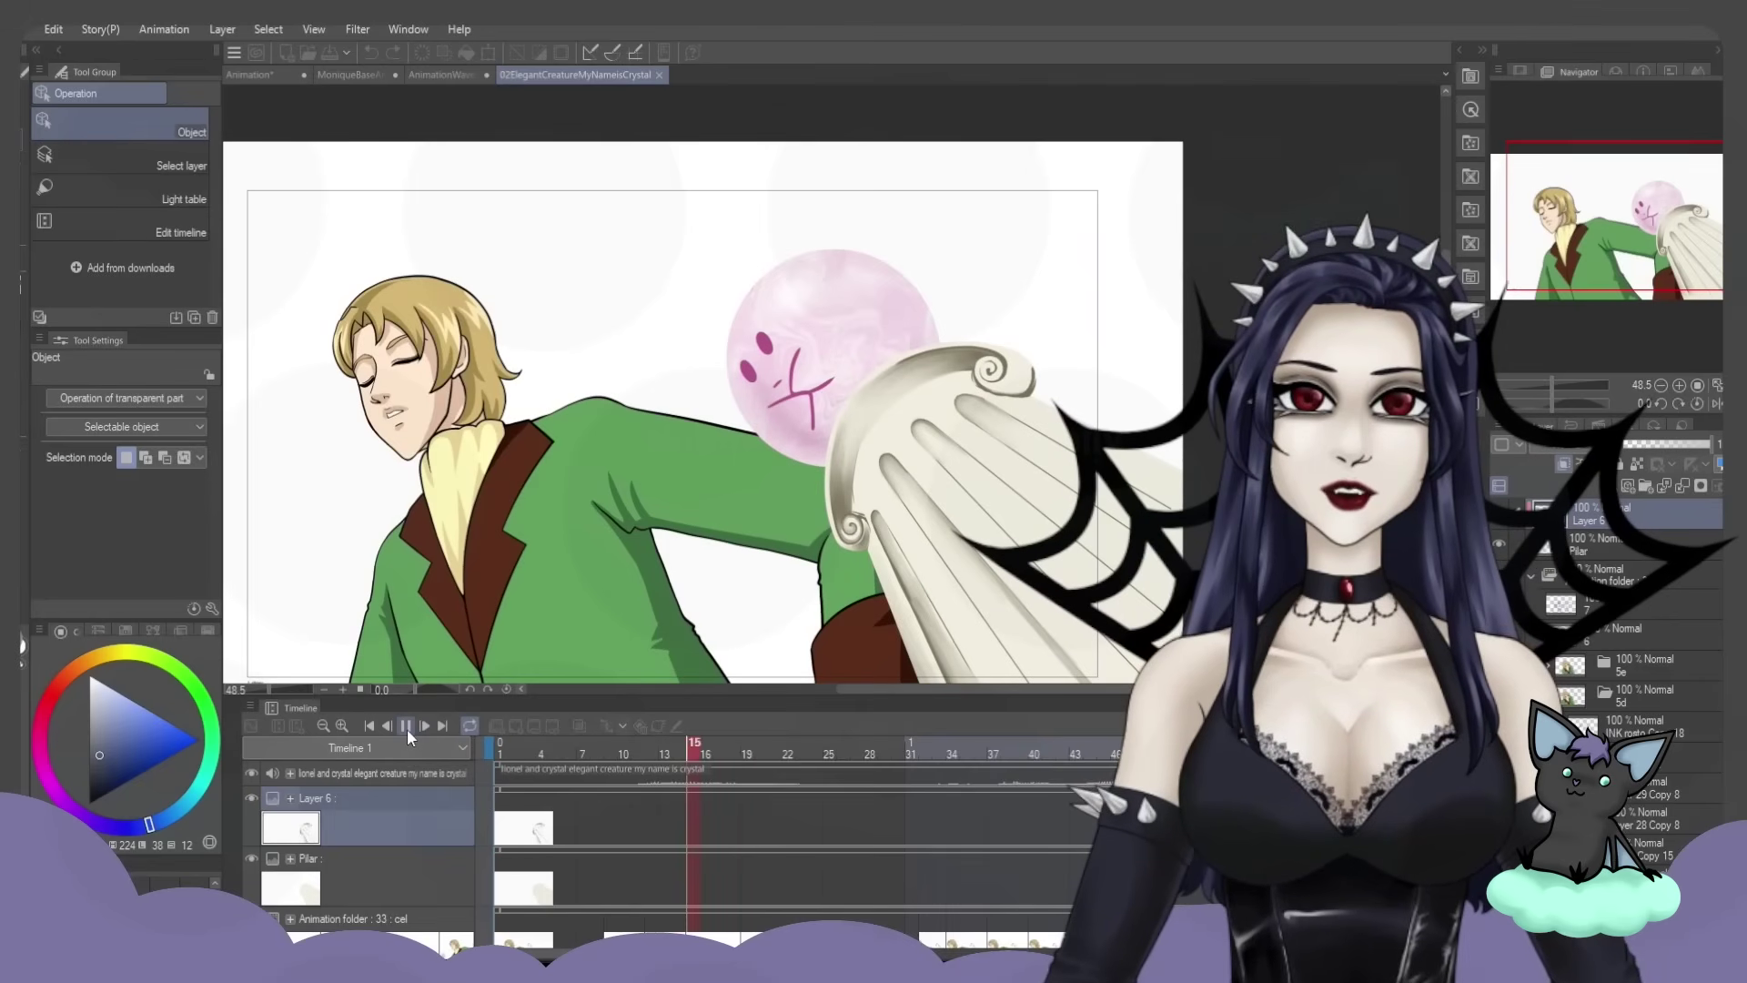